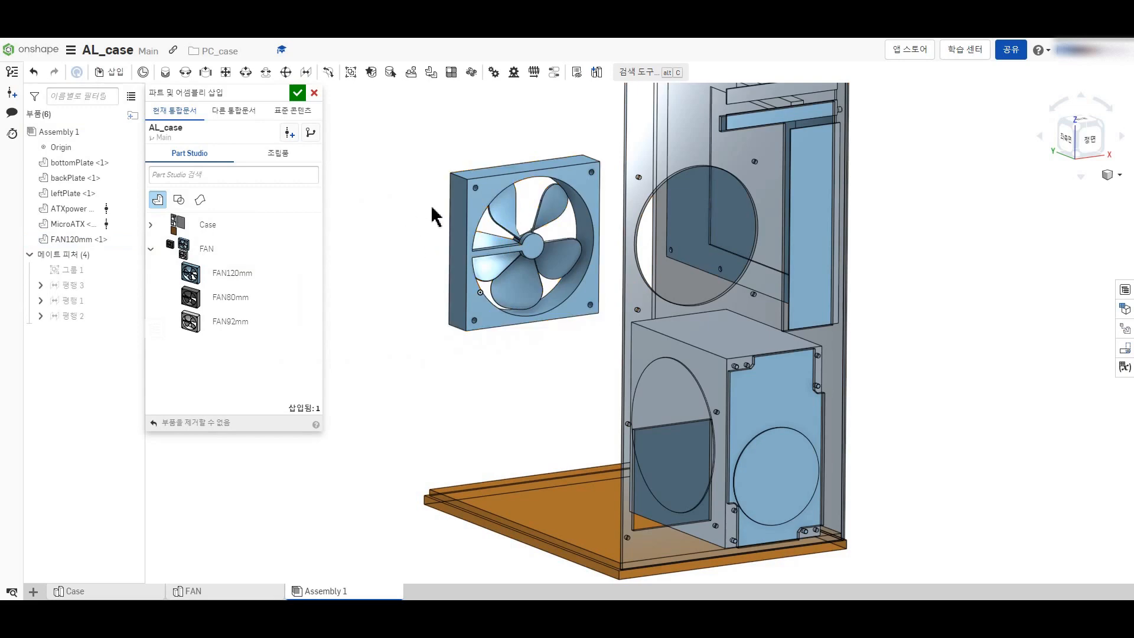
# Step: Finish inserting the 120 mm fan and planar-mate its corner hole to the matching screw hole beside the back plate's large fan opening
pyautogui.scroll(10, 449, 197)
pyautogui.moveTo(440, 200); pyautogui.dragTo(414, 208, button='right')
pyautogui.click(297, 93)
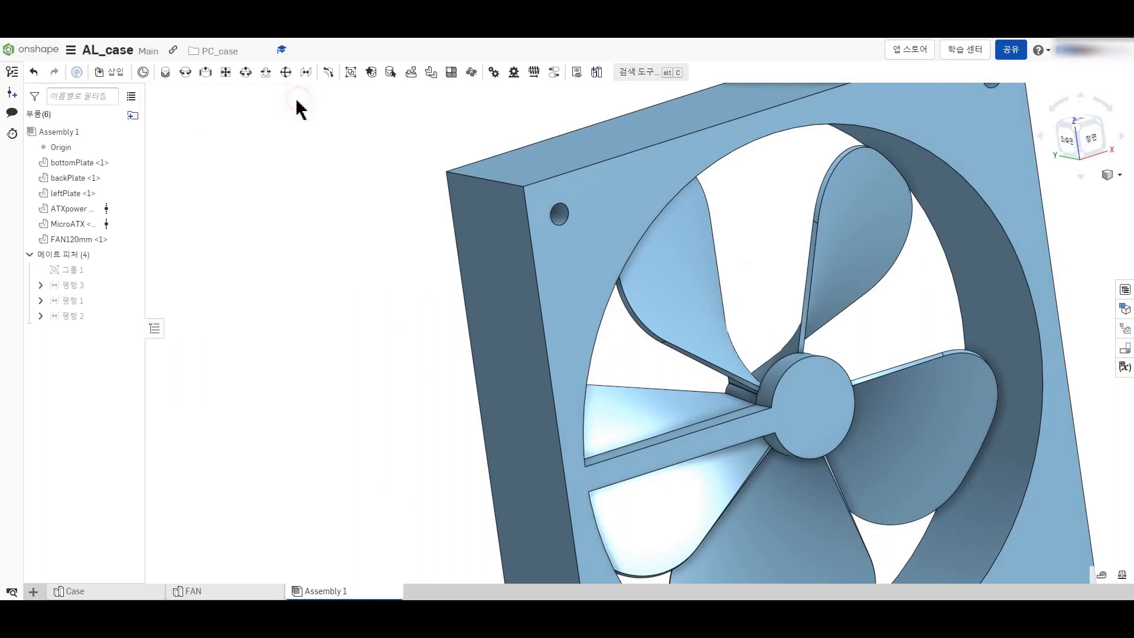
pyautogui.click(229, 72)
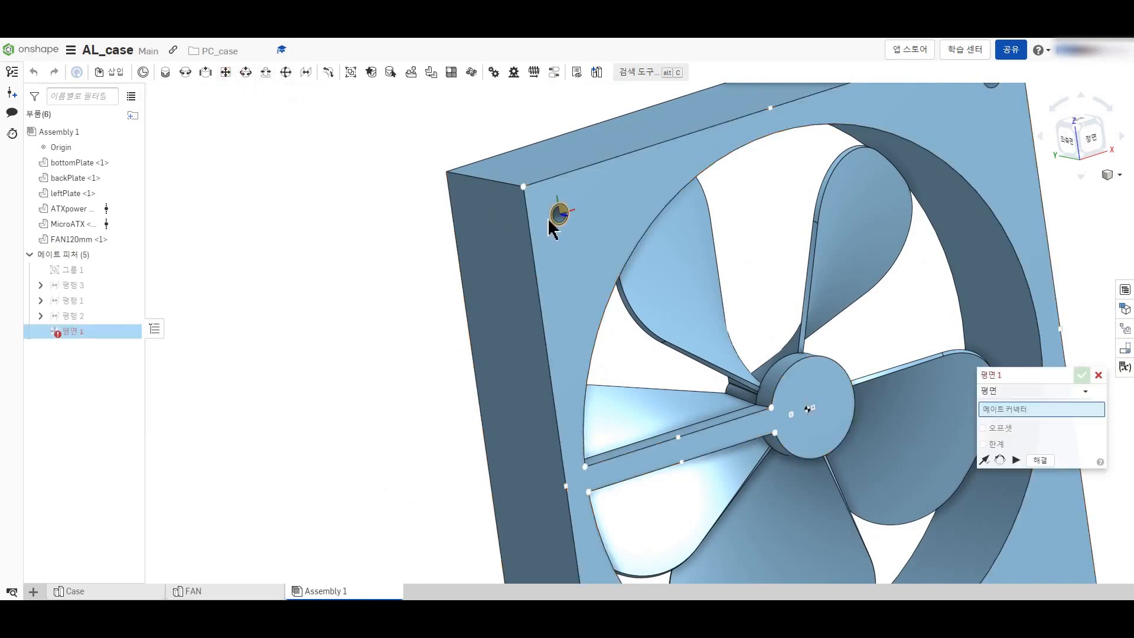
pyautogui.moveTo(363, 215); pyautogui.dragTo(466, 243, button='right')
pyautogui.scroll(-10, 484, 256)
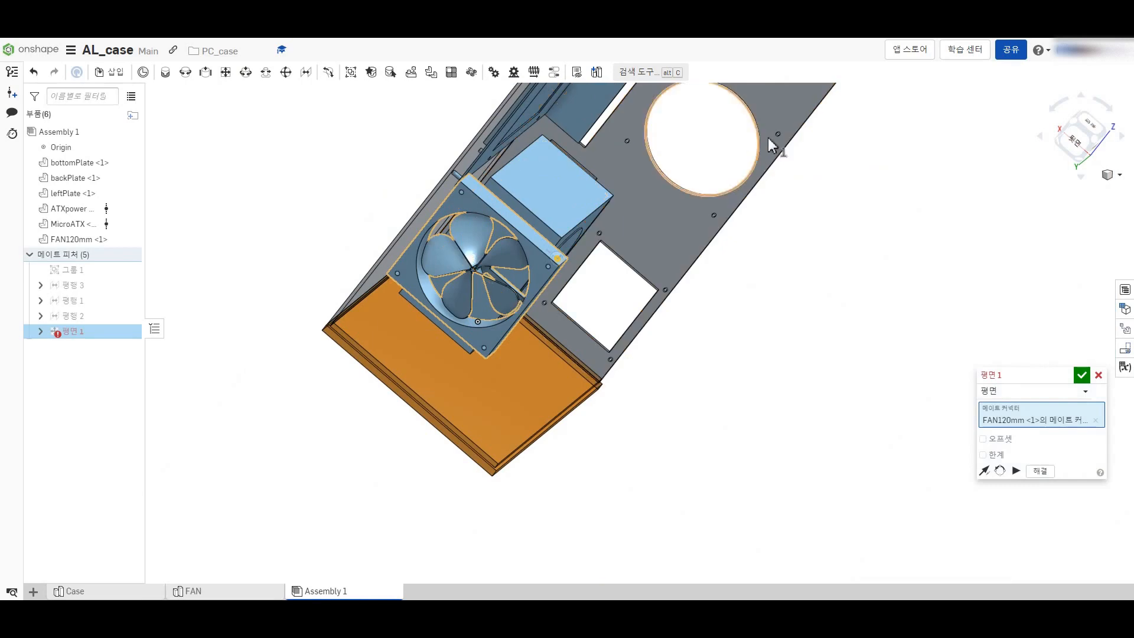
pyautogui.scroll(10, 792, 130)
pyautogui.scroll(2, 795, 141)
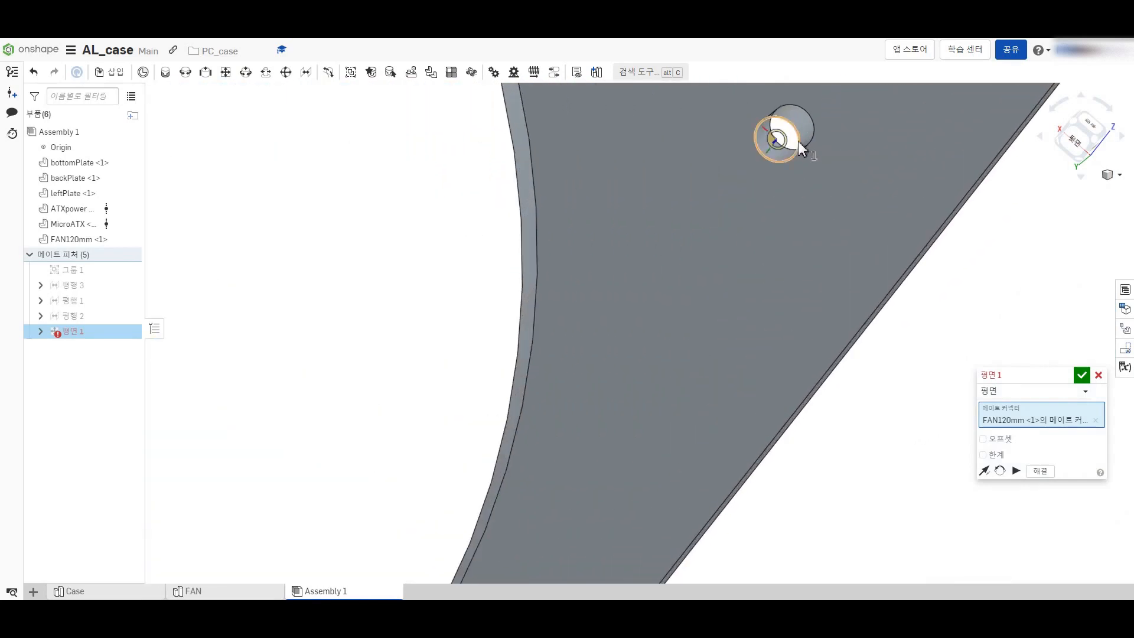
pyautogui.click(799, 140)
pyautogui.scroll(-3, 483, 272)
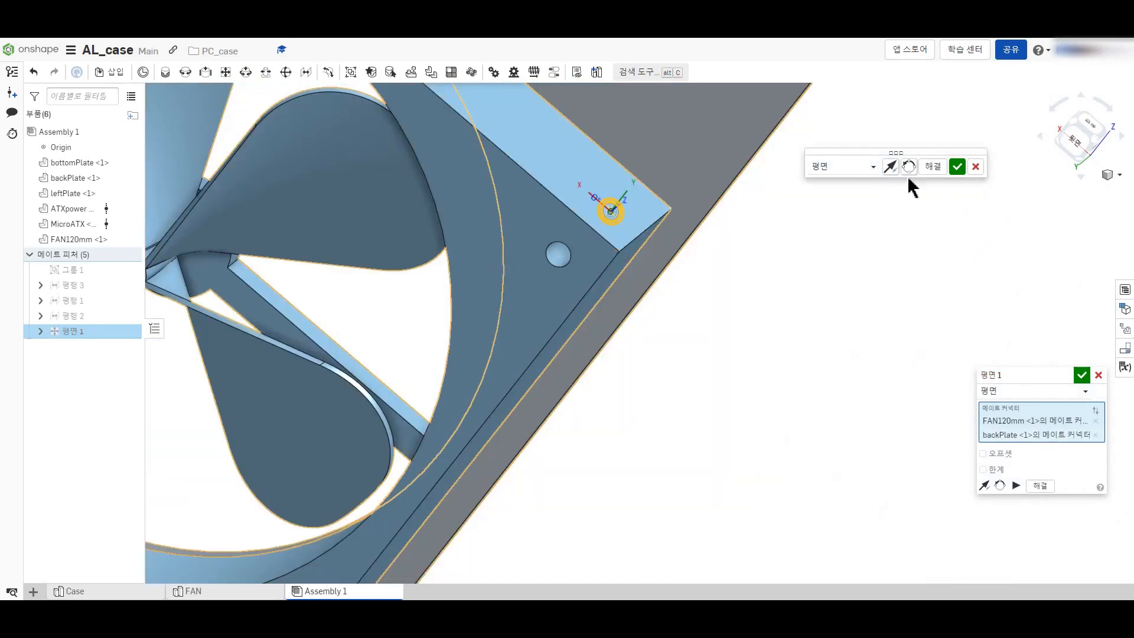
pyautogui.click(958, 168)
pyautogui.scroll(-4, 461, 293)
pyautogui.moveTo(636, 346); pyautogui.dragTo(473, 369, button='right')
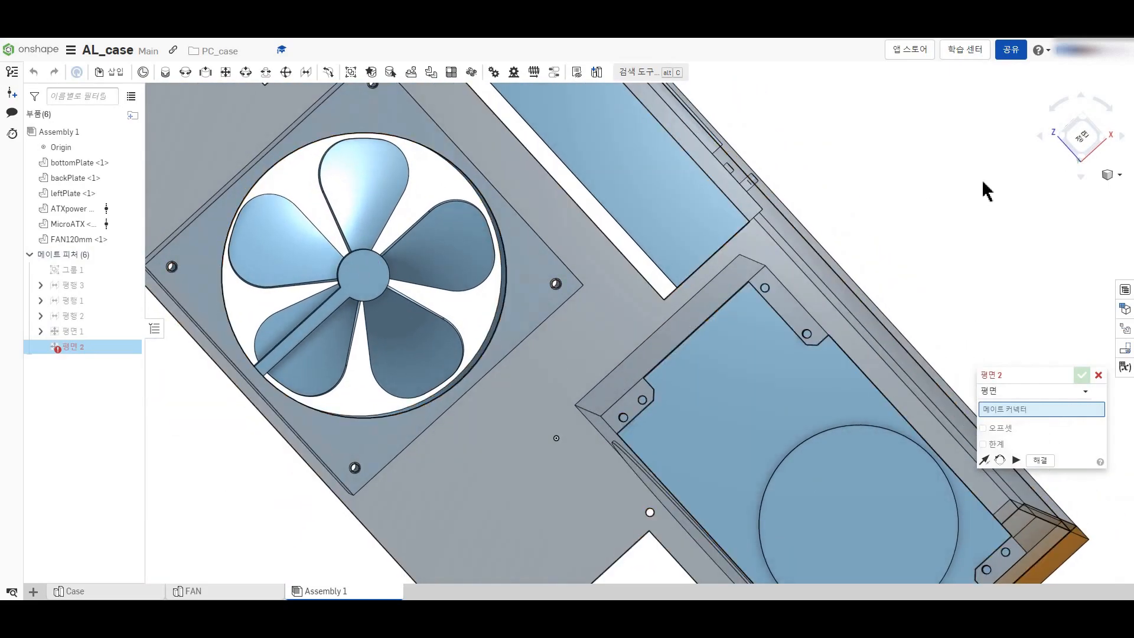
pyautogui.click(1100, 150)
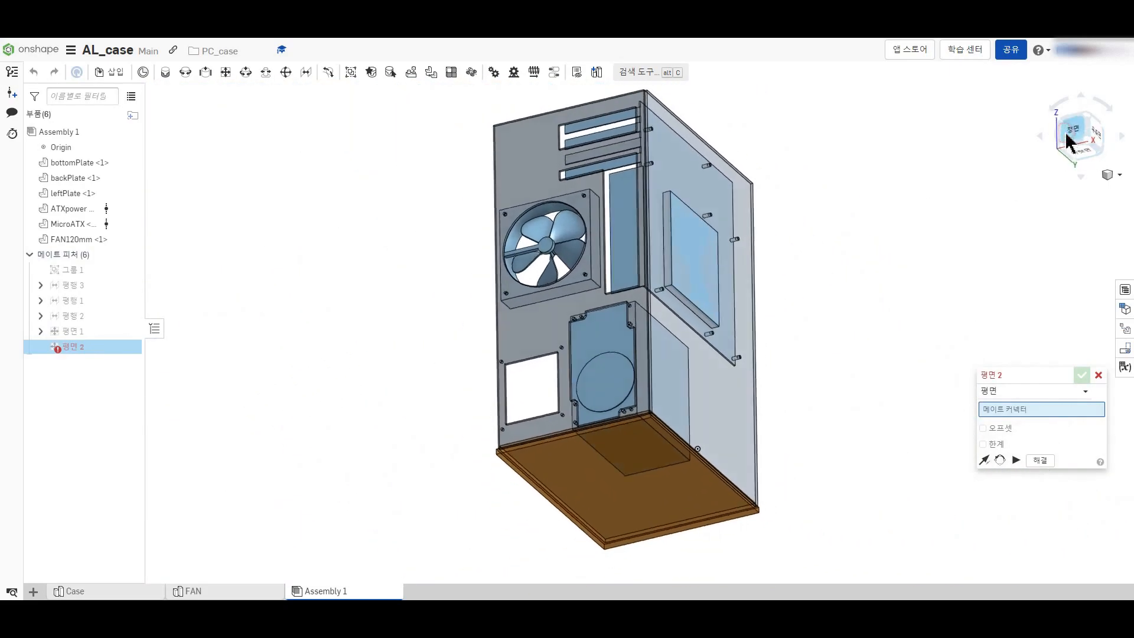
pyautogui.moveTo(454, 283)
pyautogui.mouseDown(button='right')
pyautogui.moveTo(618, 279)
pyautogui.moveTo(425, 302)
pyautogui.moveTo(471, 301)
pyautogui.moveTo(451, 295)
pyautogui.mouseUp(button='right')
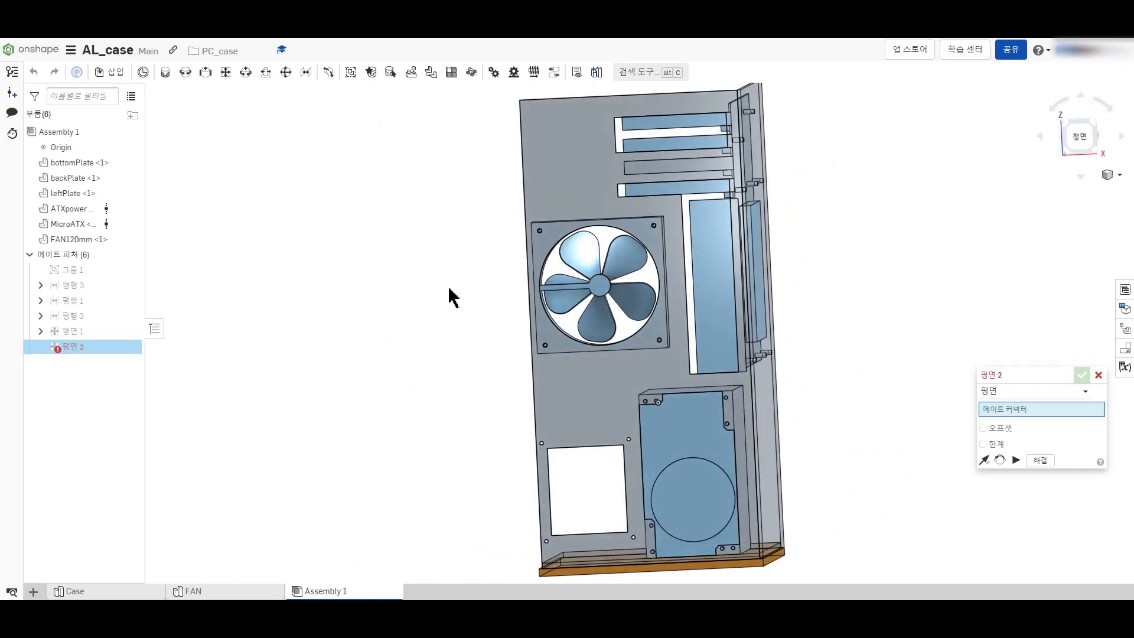
pyautogui.moveTo(452, 296); pyautogui.dragTo(587, 296, button='right')
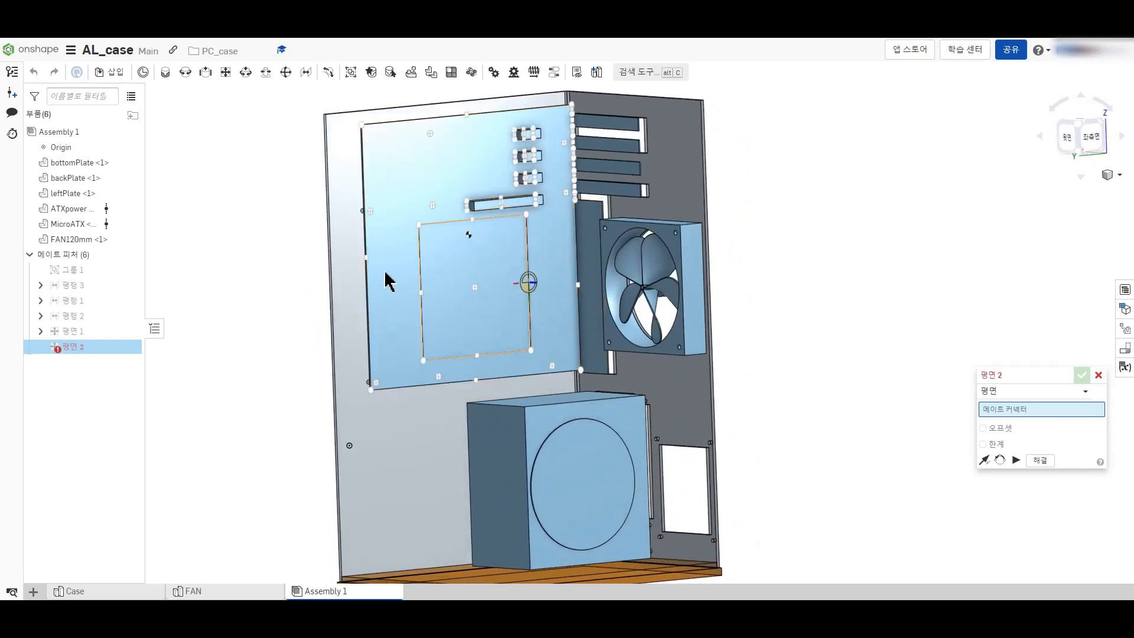
pyautogui.click(1099, 375)
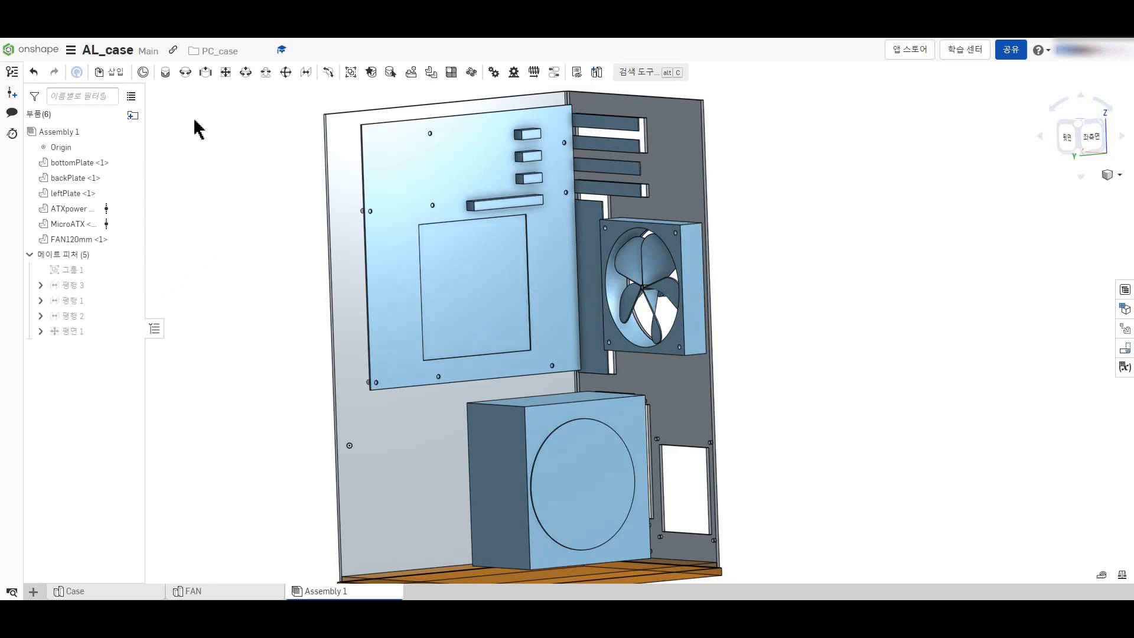
# Step: Insert the PCI-SATA part from the NAScase document and place it in the assembly outside the case
pyautogui.click(101, 77)
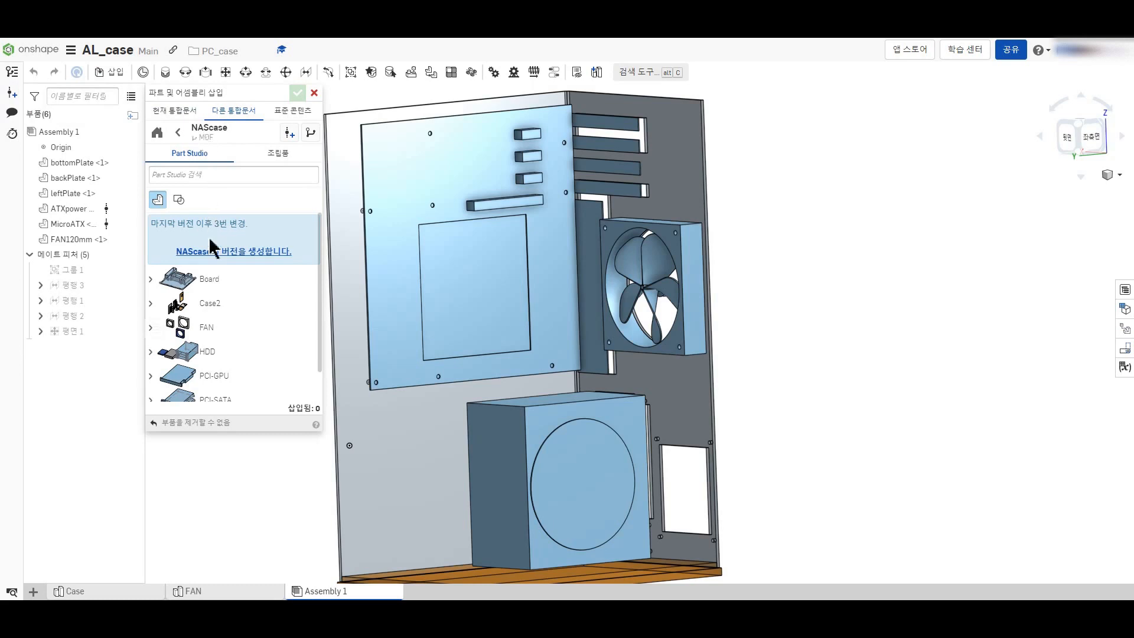
pyautogui.scroll(-1, 184, 336)
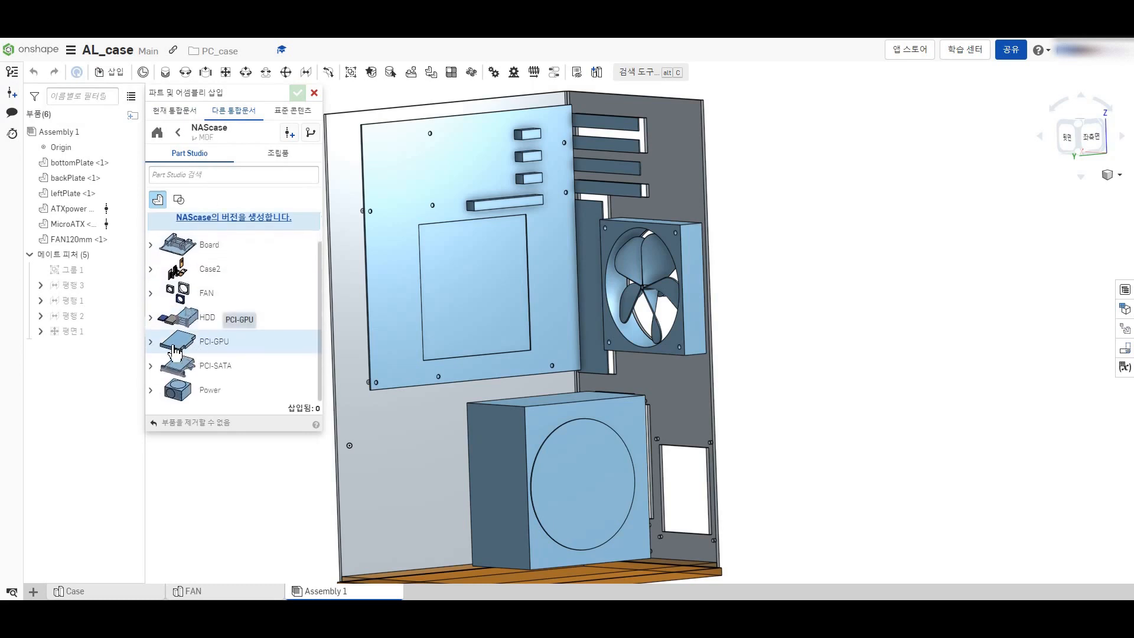
pyautogui.click(178, 365)
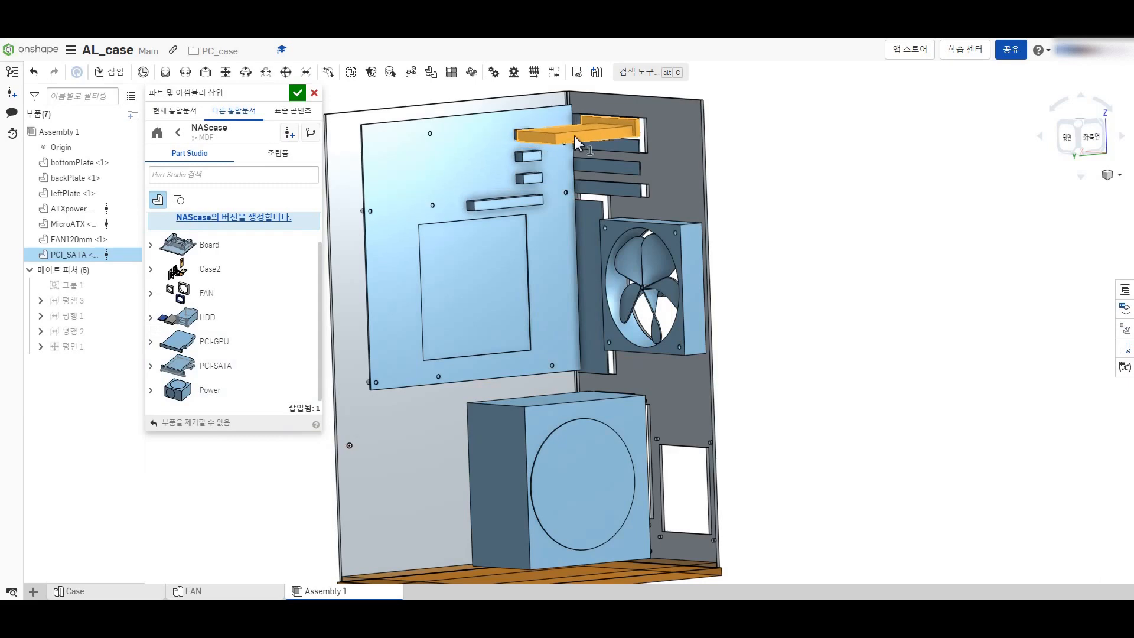
pyautogui.click(564, 134)
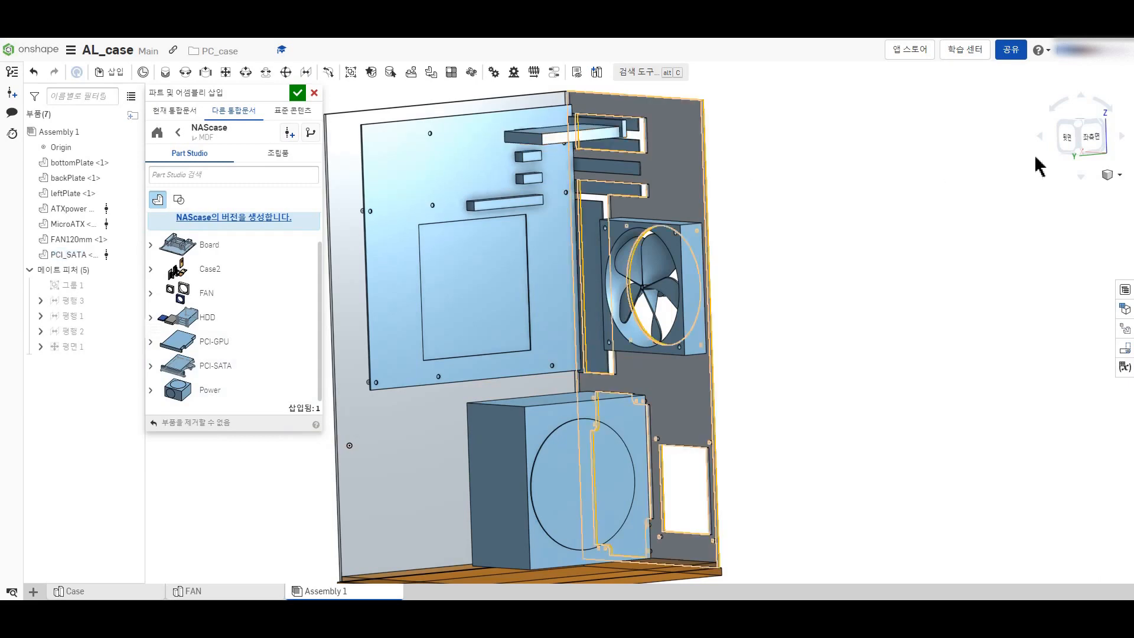
pyautogui.click(1074, 133)
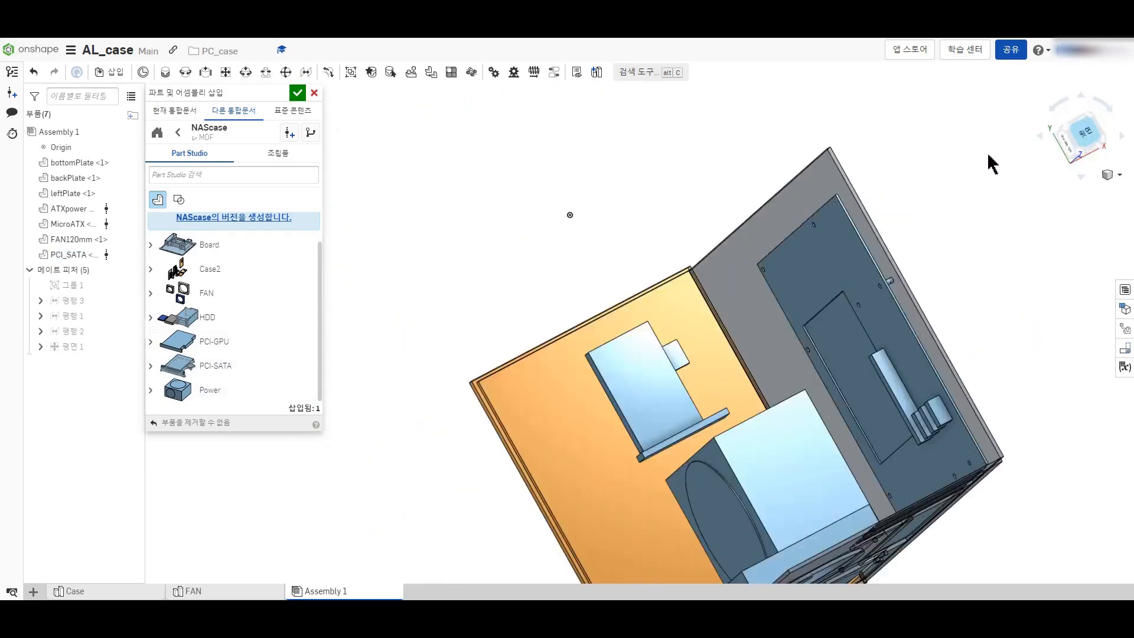
pyautogui.click(490, 317)
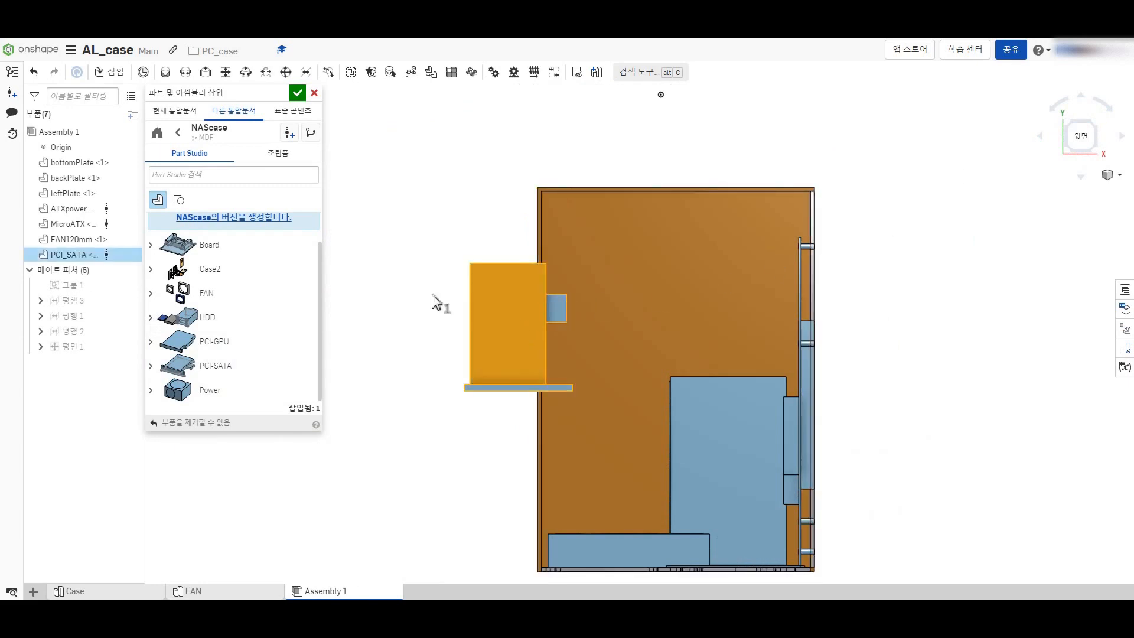
pyautogui.click(297, 94)
# Step: Move the PCI_SATA card about 170 mm along X toward the motherboard and about -132 mm along Y to the back plate
pyautogui.click(516, 342)
pyautogui.moveTo(543, 325); pyautogui.dragTo(775, 337)
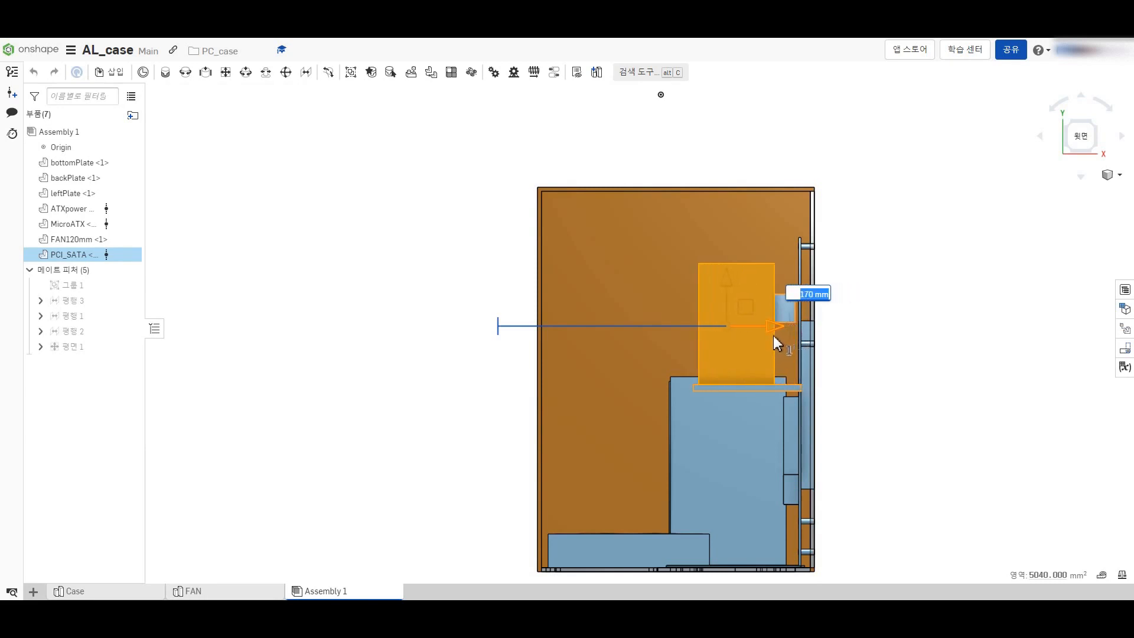
pyautogui.moveTo(728, 281); pyautogui.dragTo(722, 458)
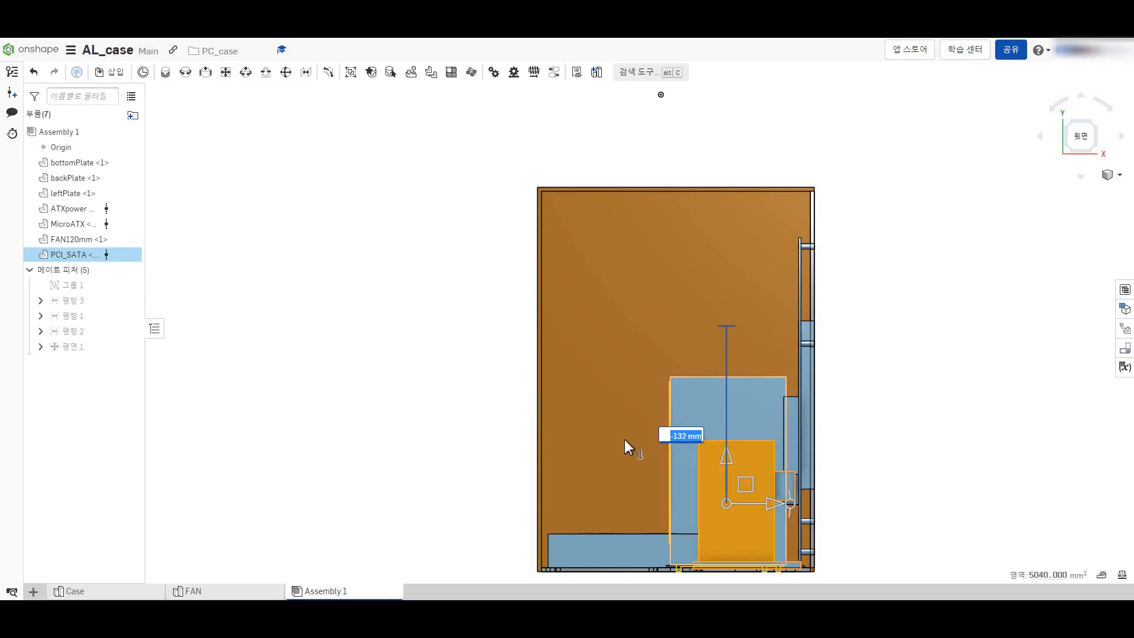
# Step: Lower the PCI_SATA card by about 14.1 mm toward the motherboard's uppermost expansion slot
pyautogui.moveTo(383, 470); pyautogui.dragTo(428, 474, button='right')
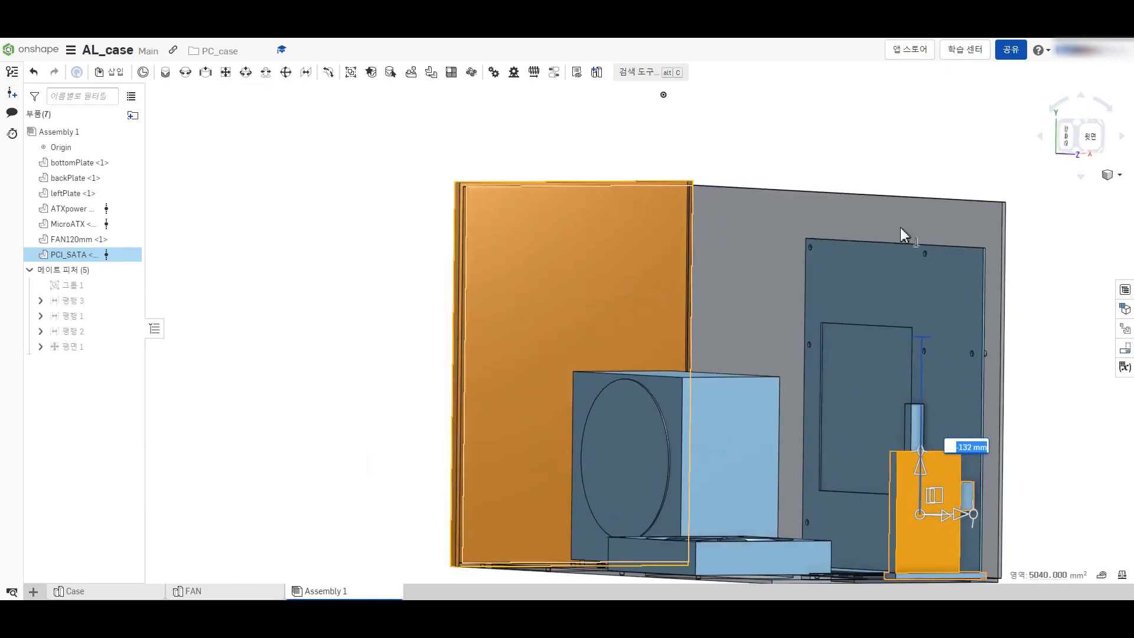
pyautogui.click(1066, 139)
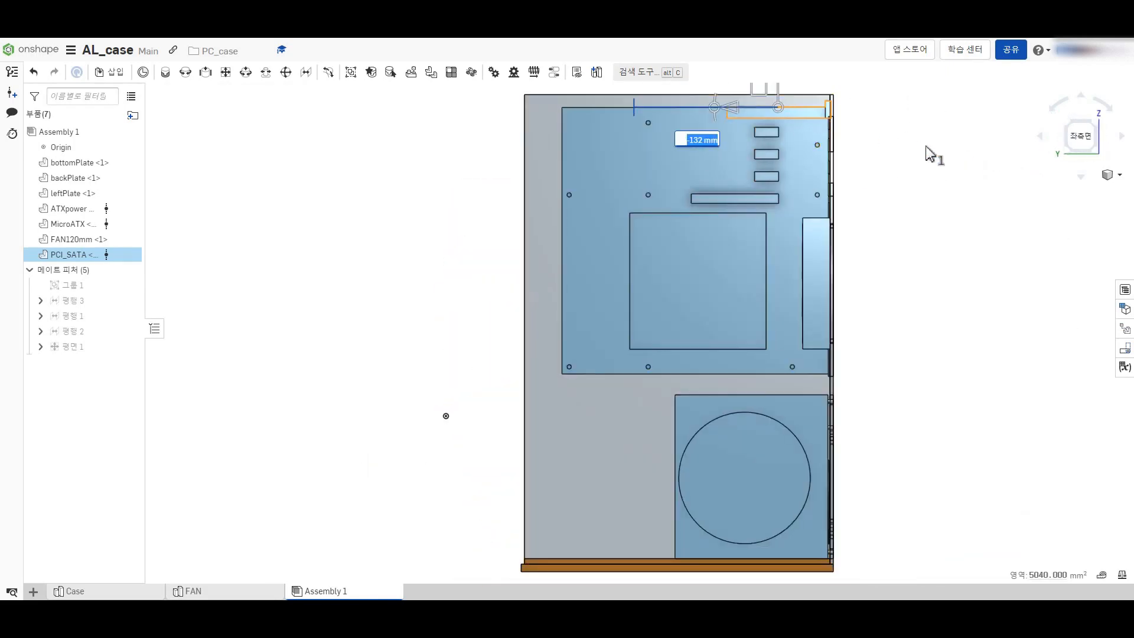
pyautogui.scroll(-2, 942, 213)
pyautogui.scroll(5, 827, 183)
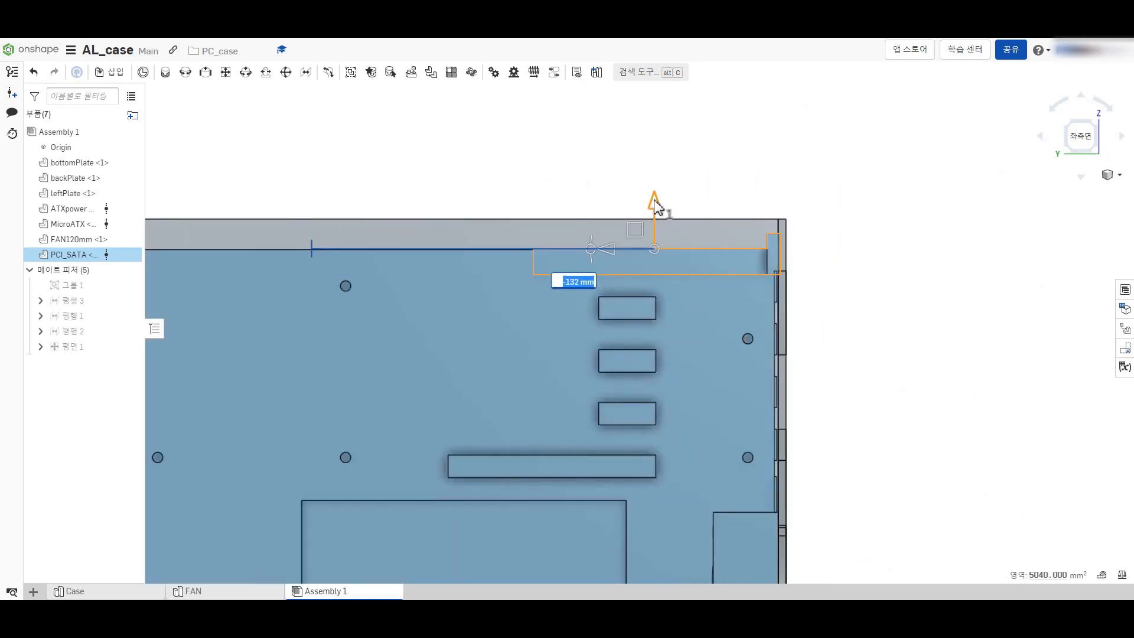
pyautogui.moveTo(654, 200); pyautogui.dragTo(651, 236)
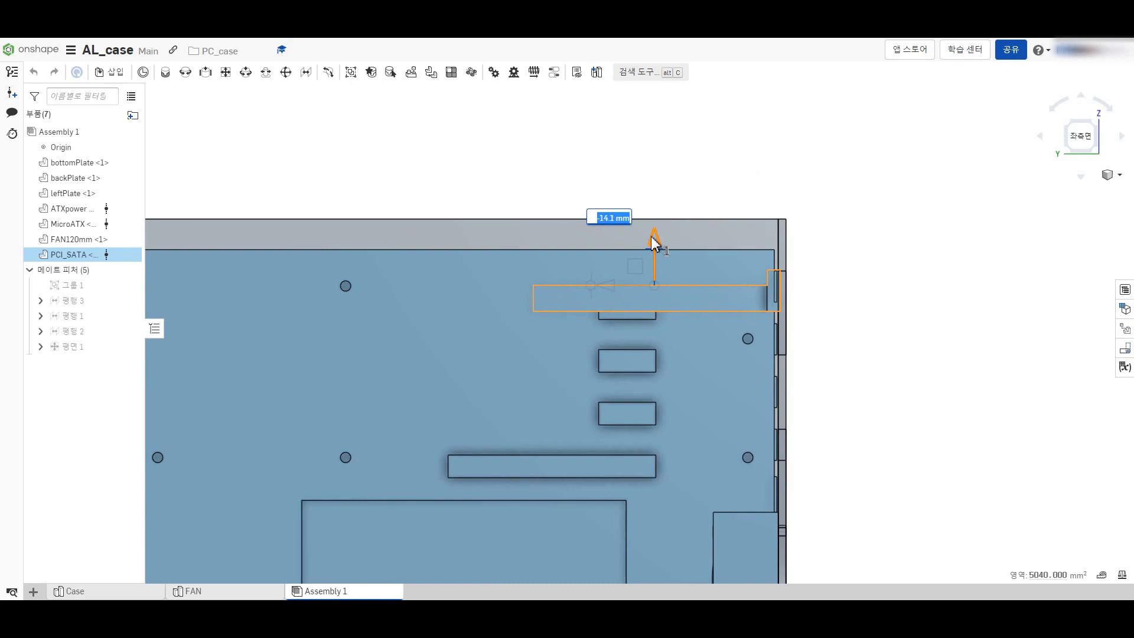
pyautogui.click(975, 334)
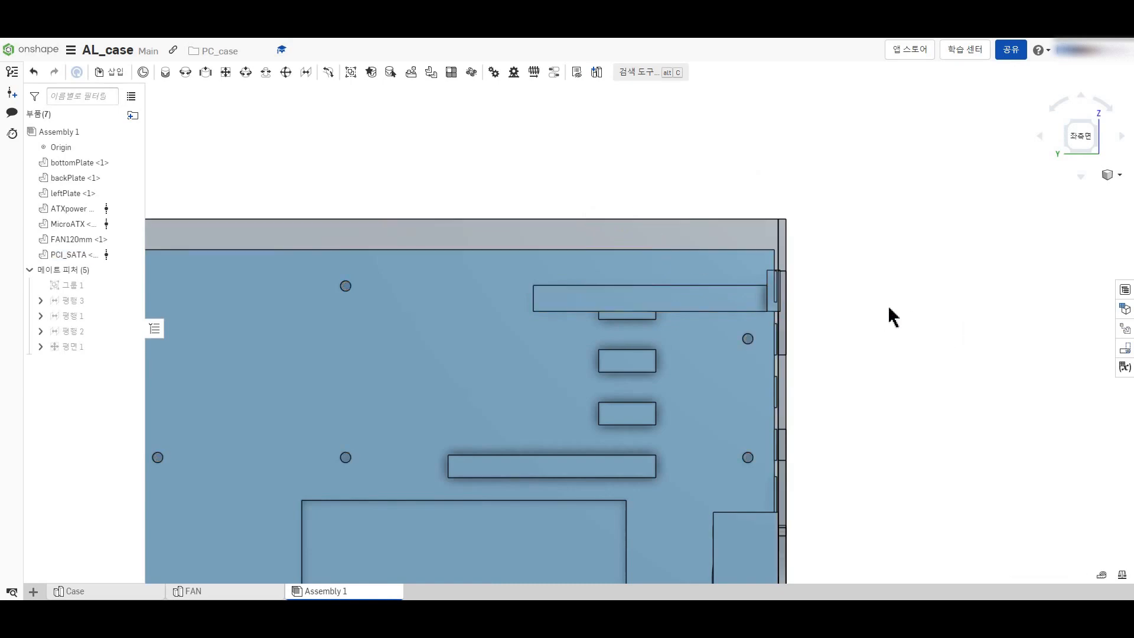
# Step: Shift the PCI_SATA card by about -3.3 mm to refine its position at the motherboard's uppermost slot
pyautogui.moveTo(532, 179); pyautogui.dragTo(552, 278, button='right')
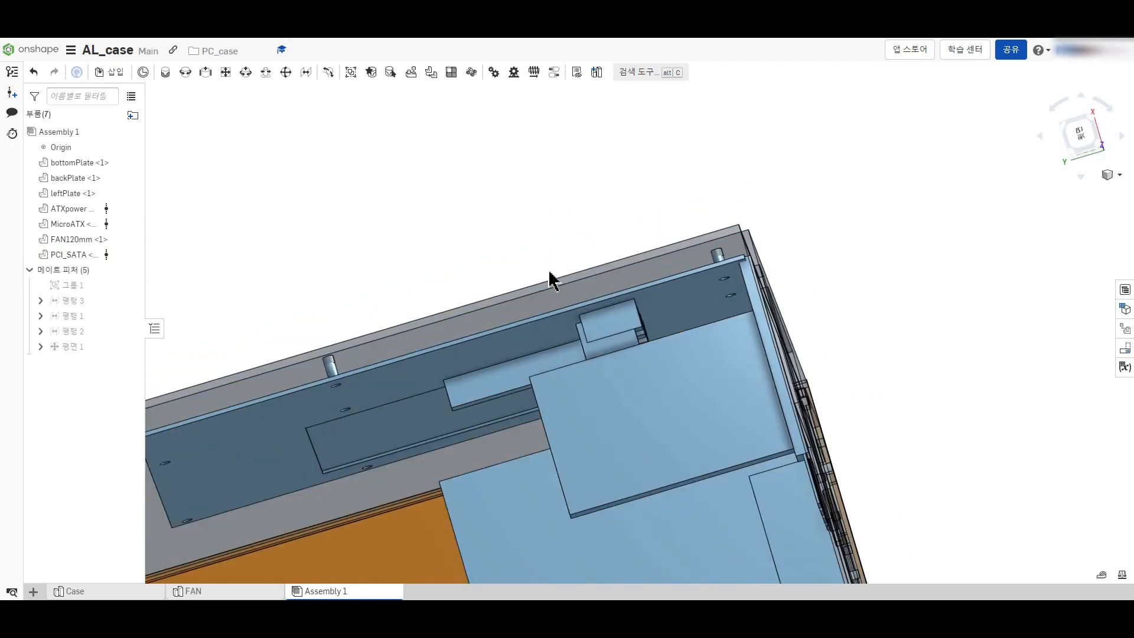
pyautogui.click(674, 437)
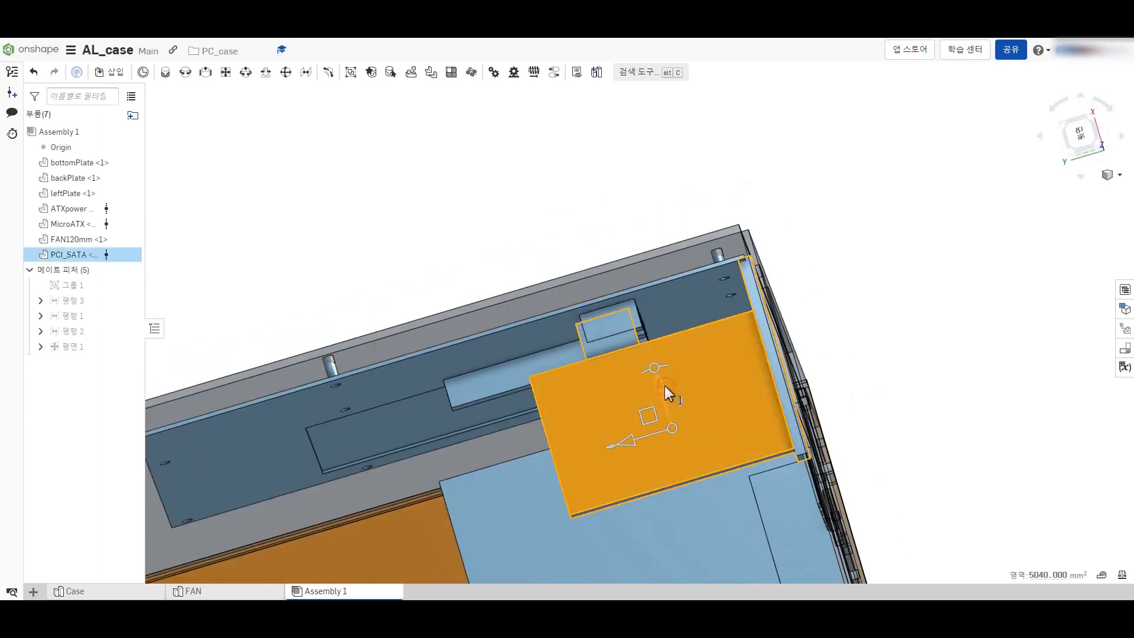
pyautogui.moveTo(448, 250); pyautogui.dragTo(426, 172, button='right')
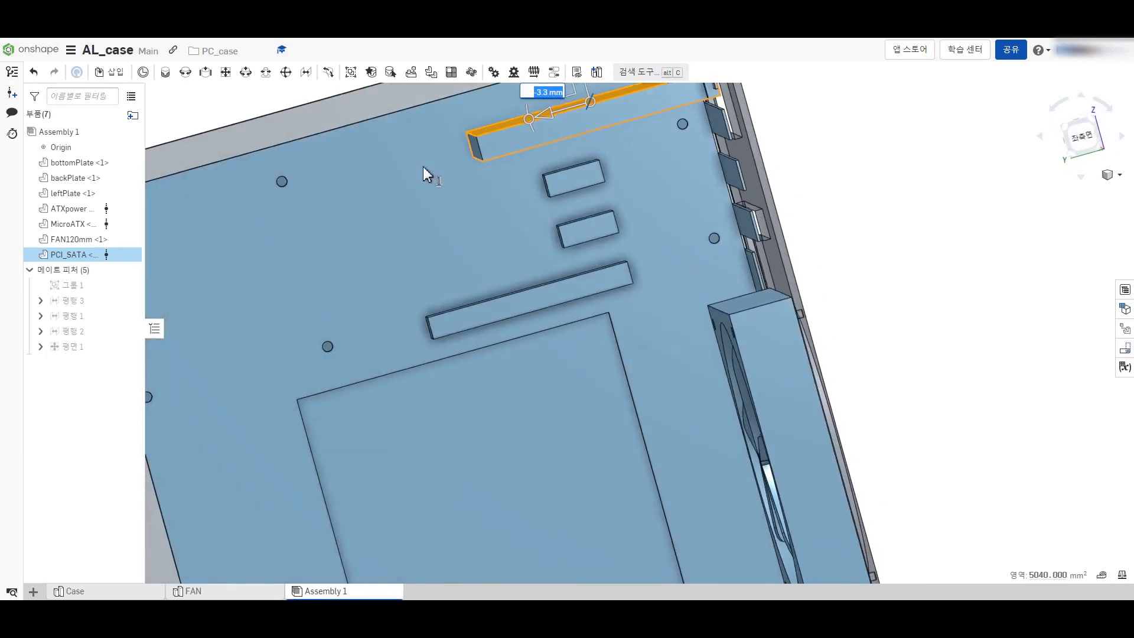
pyautogui.click(939, 183)
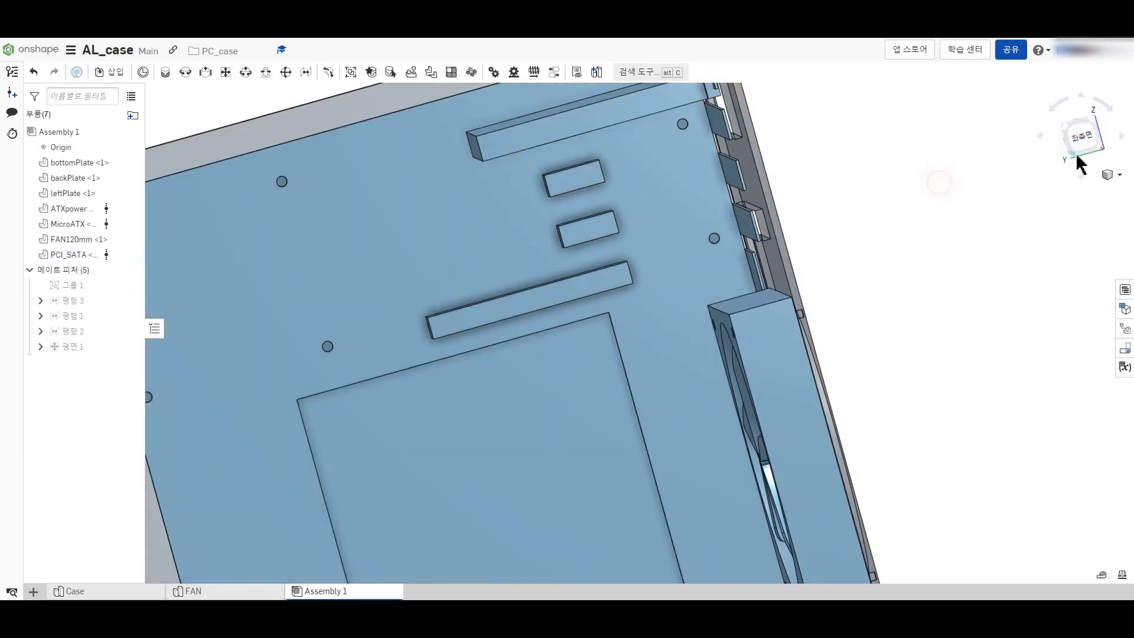
# Step: Copy the PCI_SATA card and paste a second instance into the assembly
pyautogui.click(1077, 146)
pyautogui.scroll(3, 945, 115)
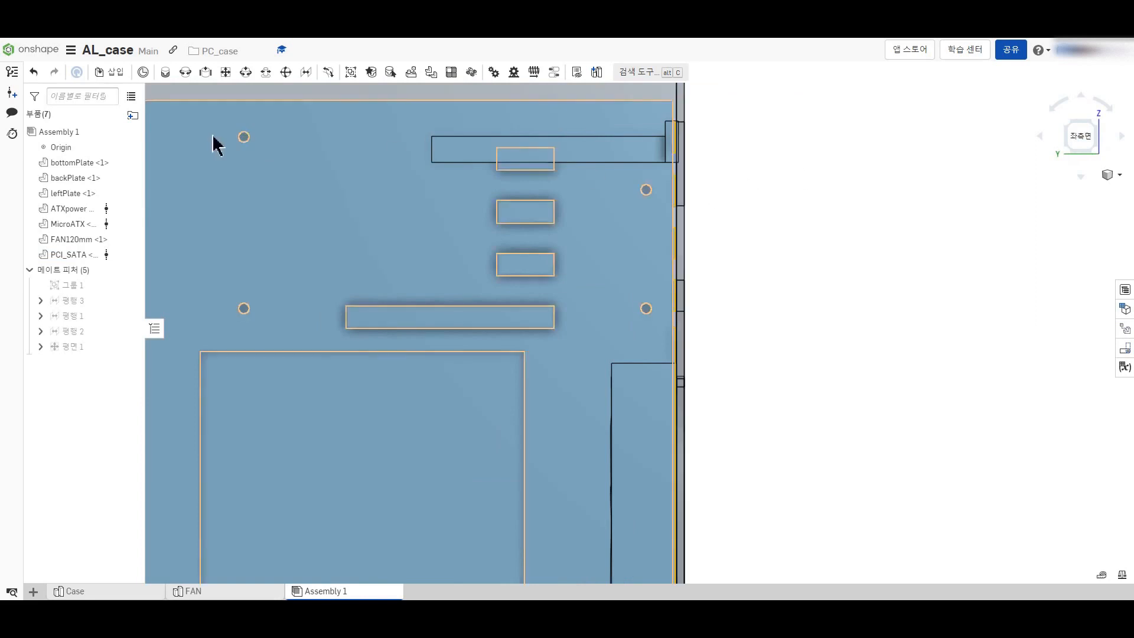
pyautogui.click(478, 149)
pyautogui.rightClick(477, 149)
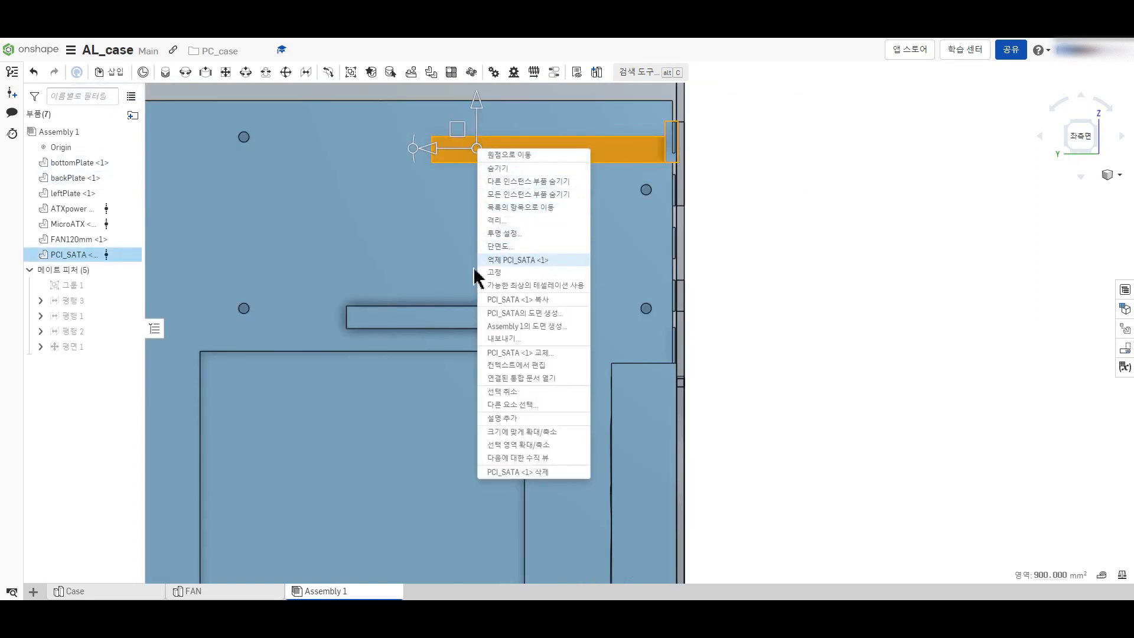
pyautogui.rightClick(81, 261)
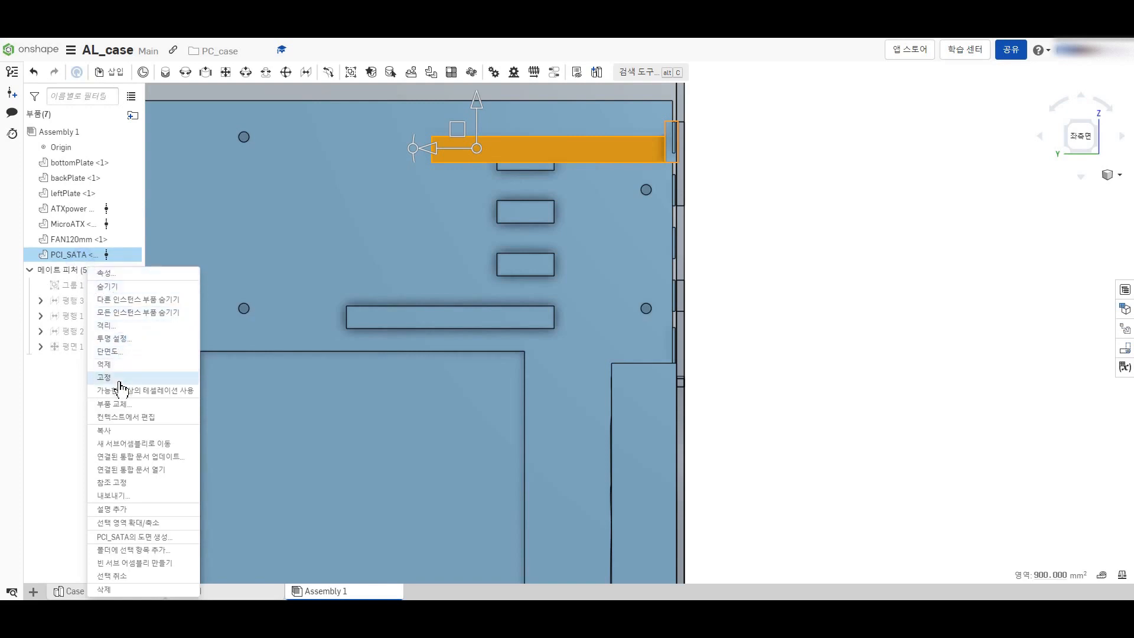
pyautogui.click(118, 431)
pyautogui.rightClick(76, 254)
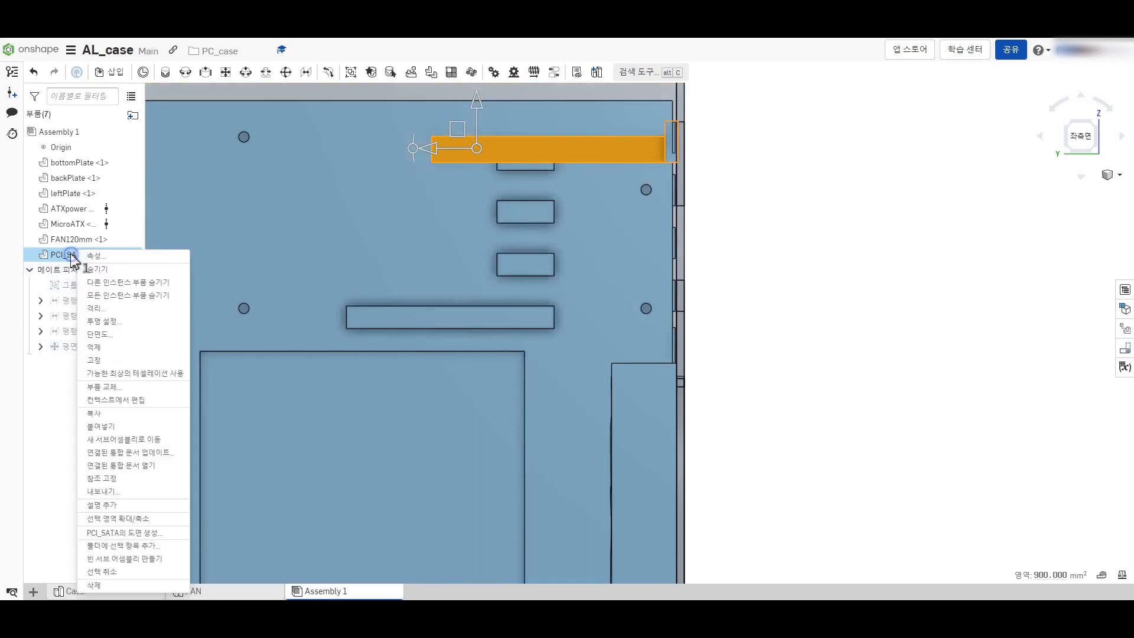
pyautogui.click(102, 427)
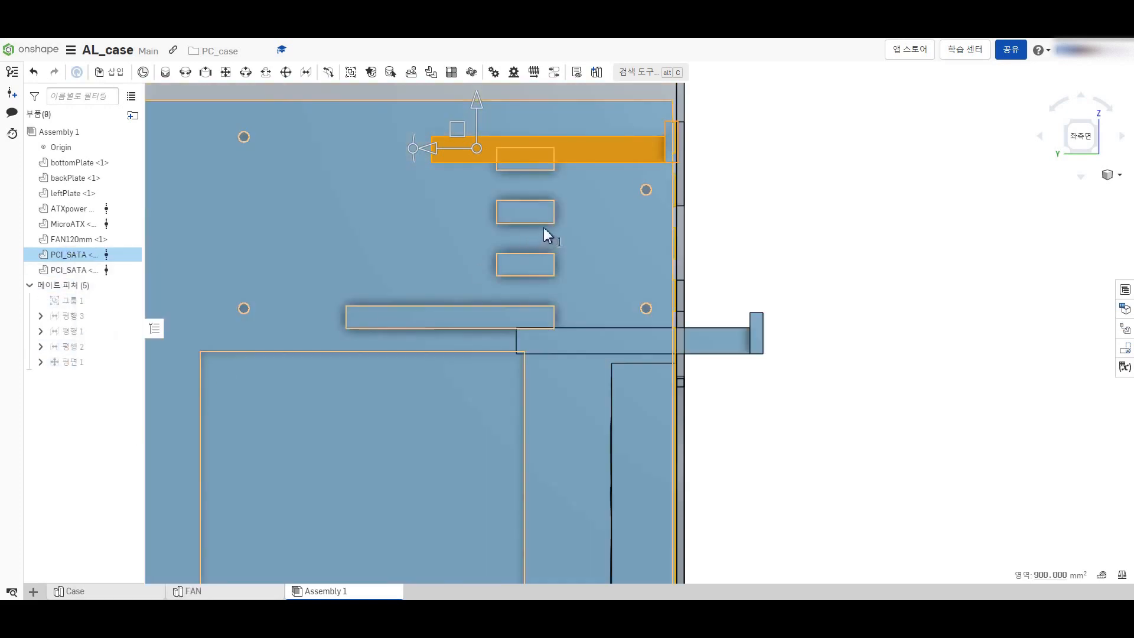
# Step: Move the pasted PCI_SATA card about 32.8 mm along Y to line its bracket up with the first card's
pyautogui.click(693, 341)
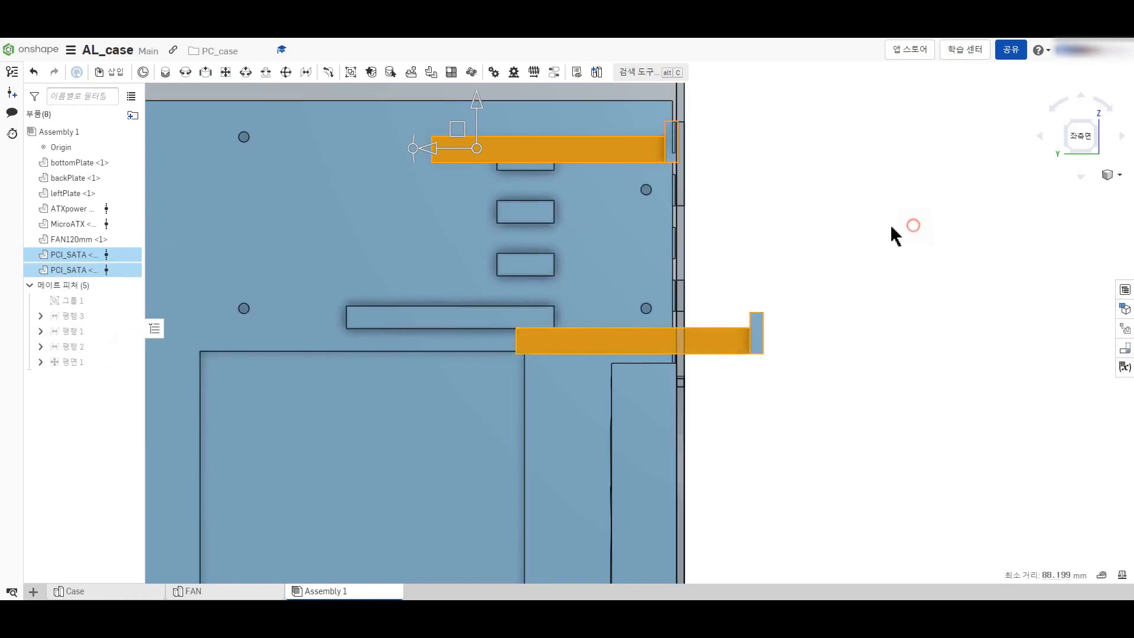
pyautogui.click(892, 228)
pyautogui.click(585, 351)
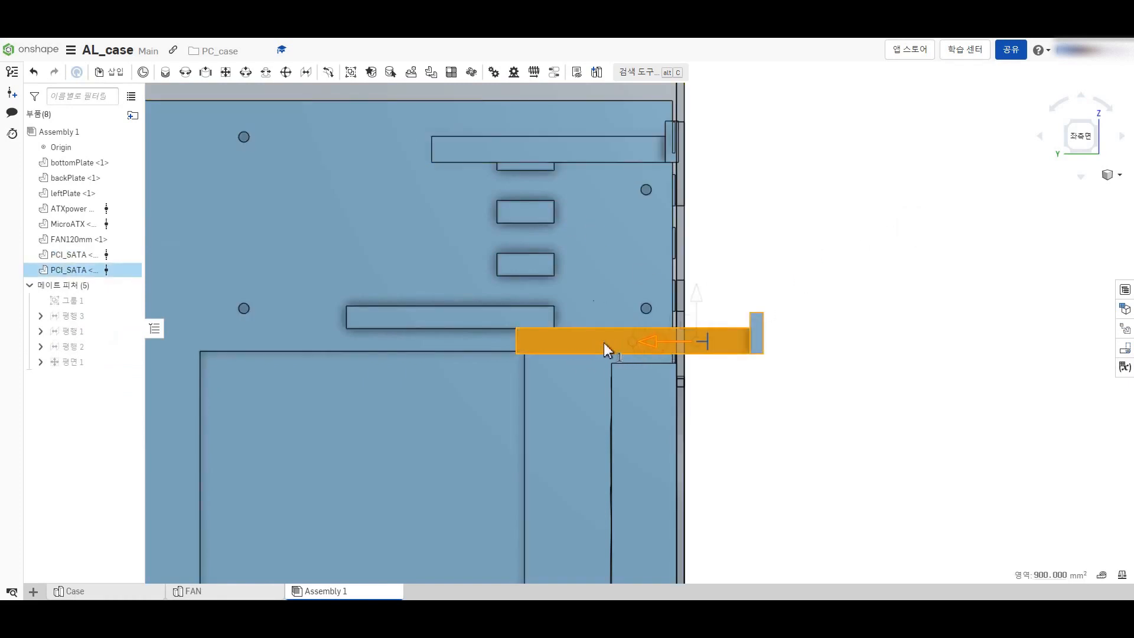
pyautogui.moveTo(608, 350); pyautogui.dragTo(572, 355)
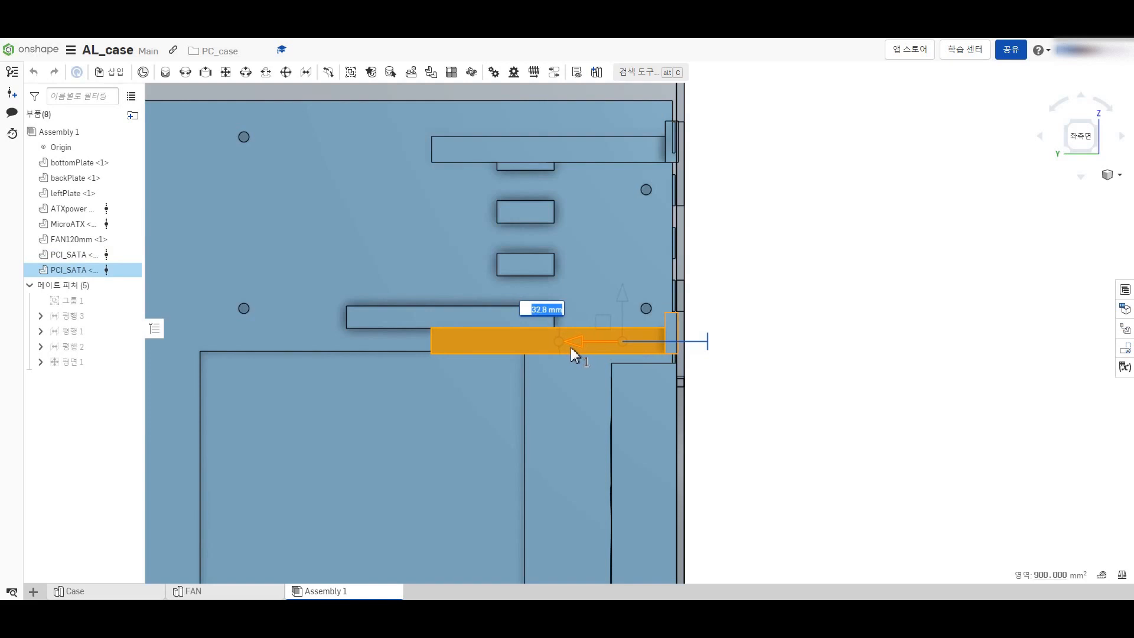
# Step: Raise the second PCI_SATA card about 53 mm along Z to the motherboard's second expansion slot
pyautogui.moveTo(623, 290); pyautogui.dragTo(631, 160)
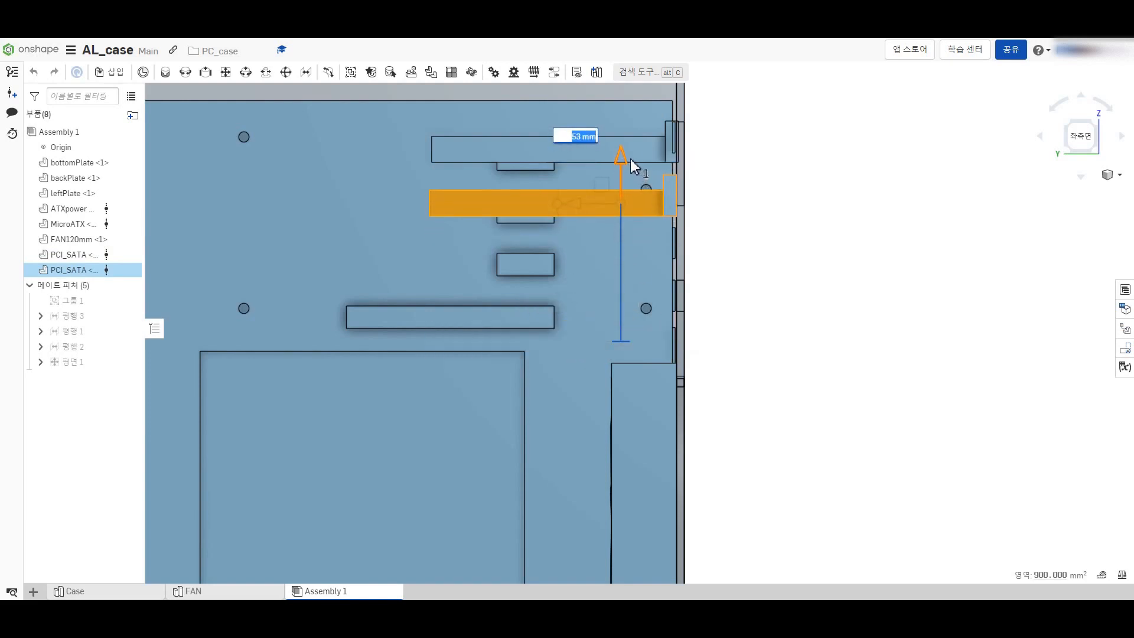
pyautogui.click(836, 221)
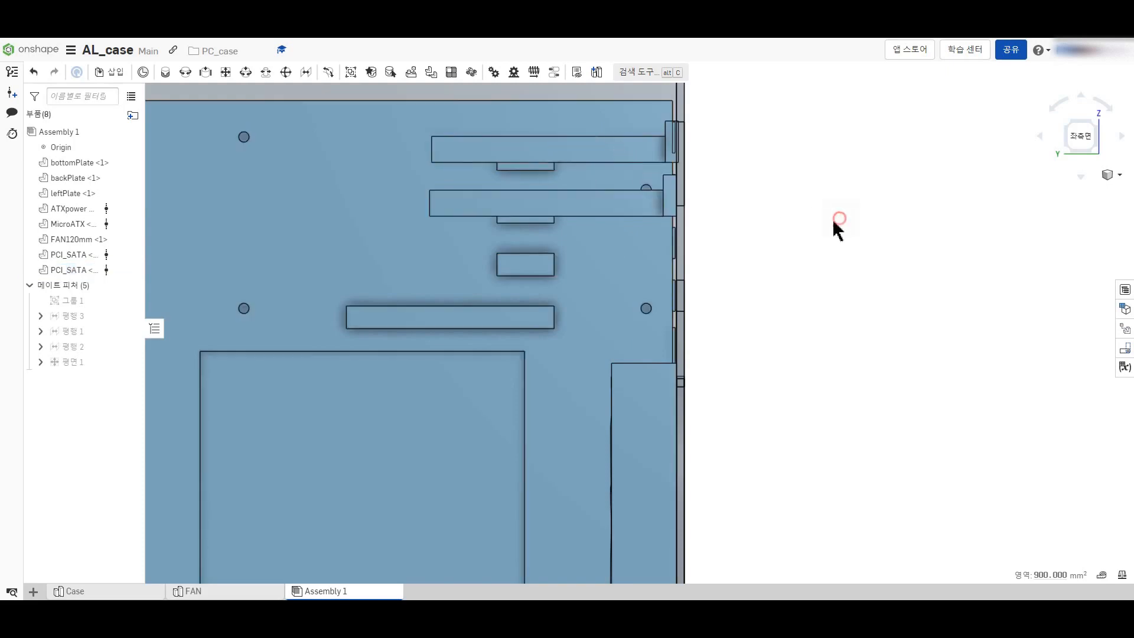
pyautogui.moveTo(792, 233); pyautogui.dragTo(790, 279, button='right')
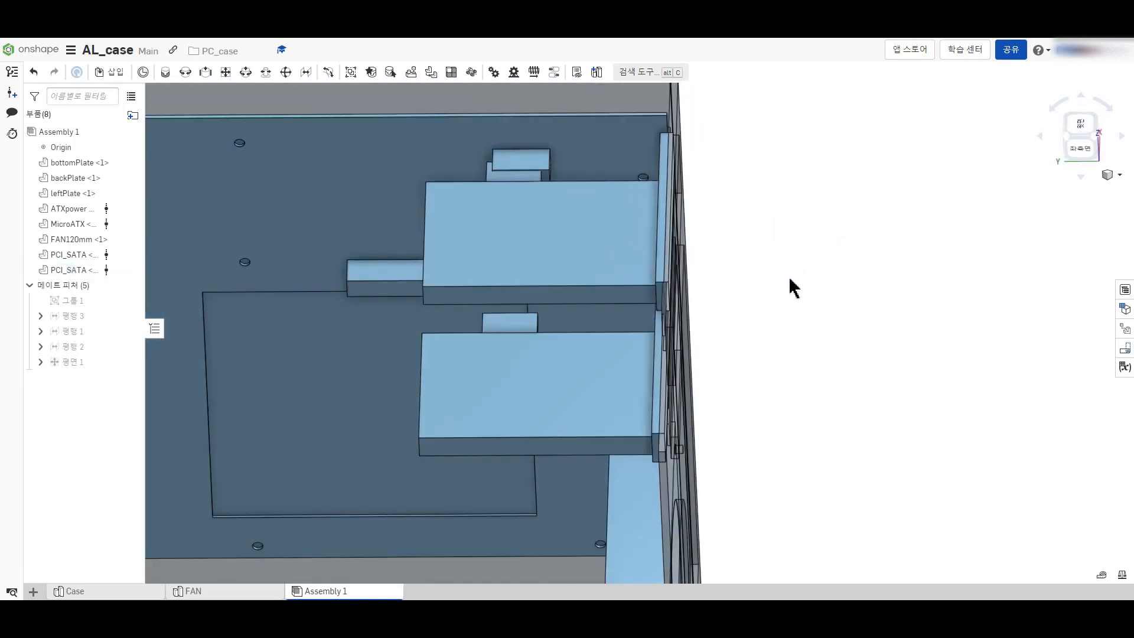
# Step: Move the second PCI_SATA card about 60.9 mm along X and -0.8 mm along Y to align it with the first card
pyautogui.click(1073, 135)
pyautogui.click(623, 499)
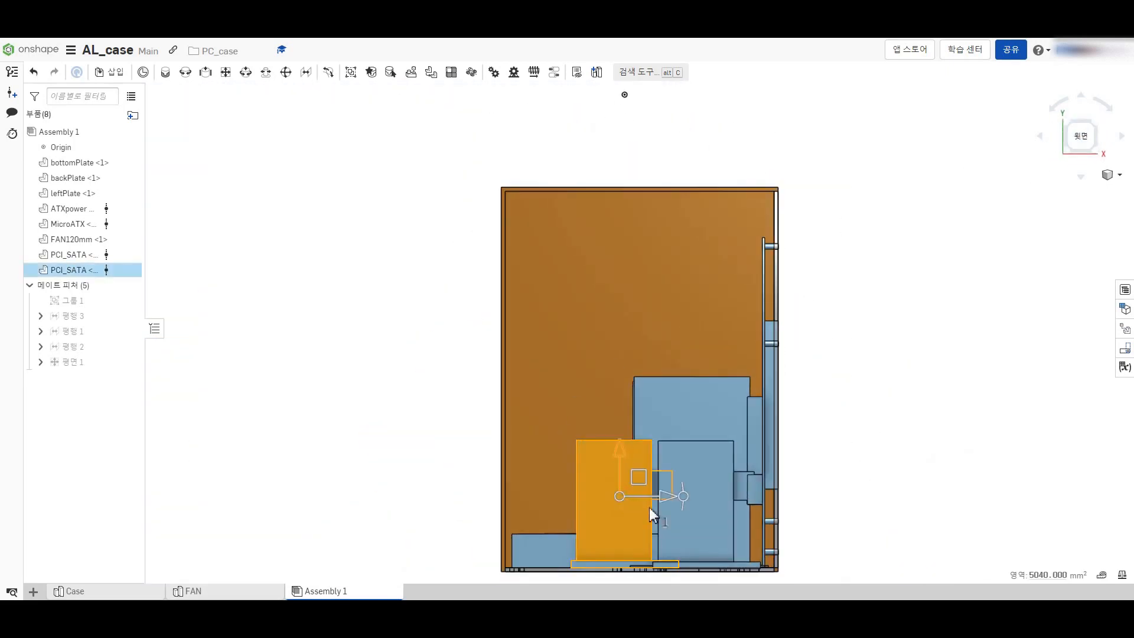
pyautogui.scroll(5, 650, 514)
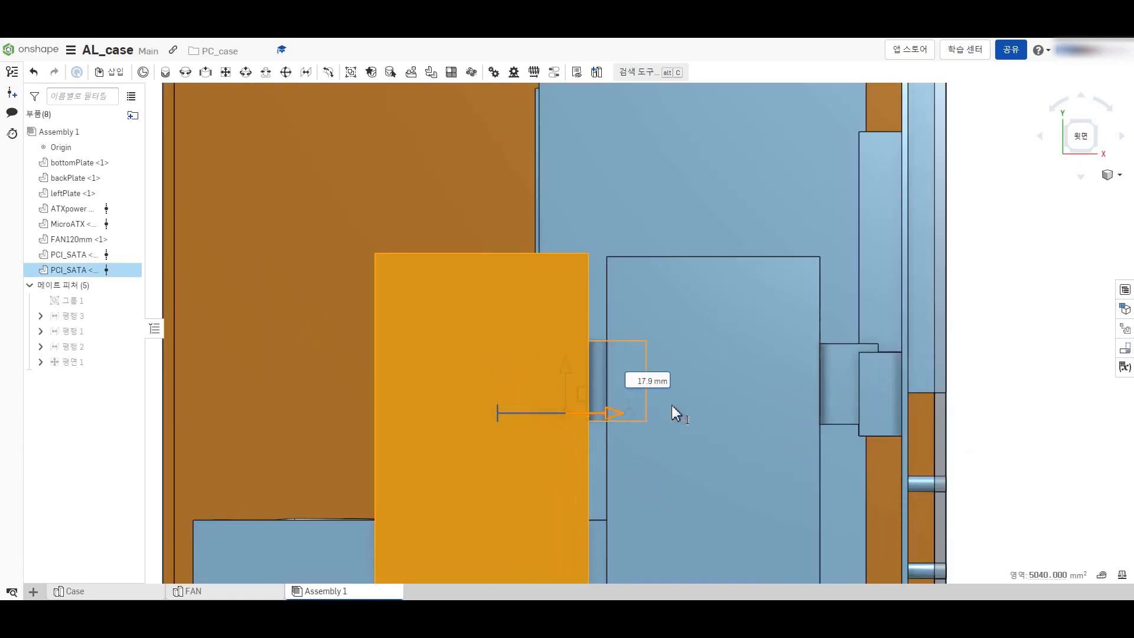
pyautogui.moveTo(671, 406); pyautogui.dragTo(780, 406)
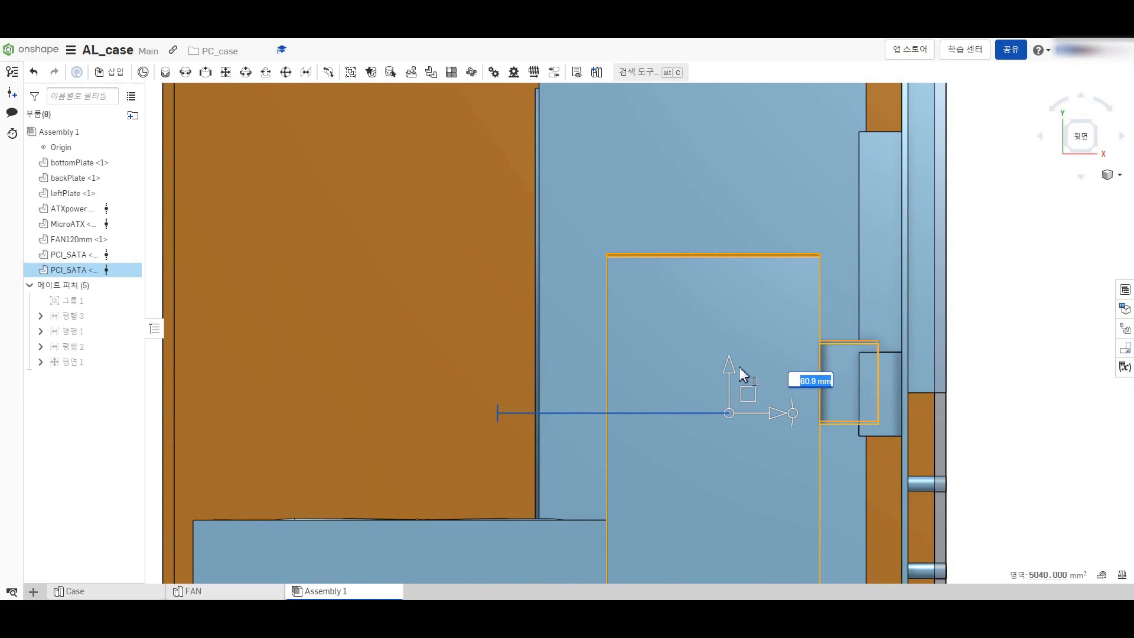
pyautogui.moveTo(730, 372); pyautogui.dragTo(729, 378)
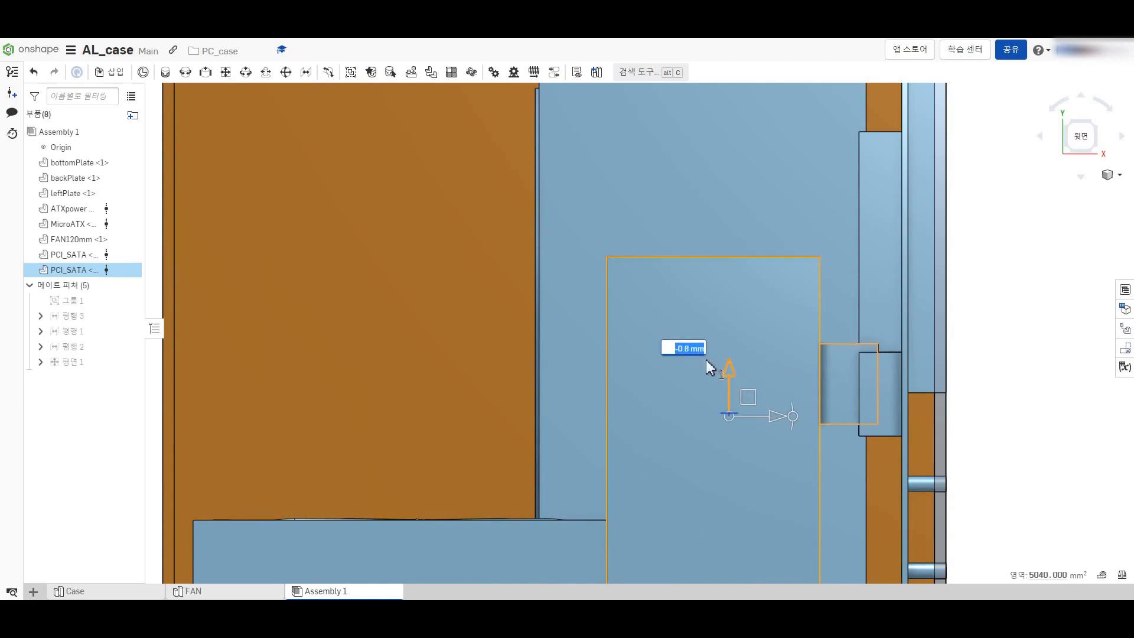
pyautogui.scroll(-3, 632, 313)
pyautogui.click(289, 342)
pyautogui.moveTo(267, 433); pyautogui.dragTo(532, 295, button='right')
pyautogui.click(1066, 134)
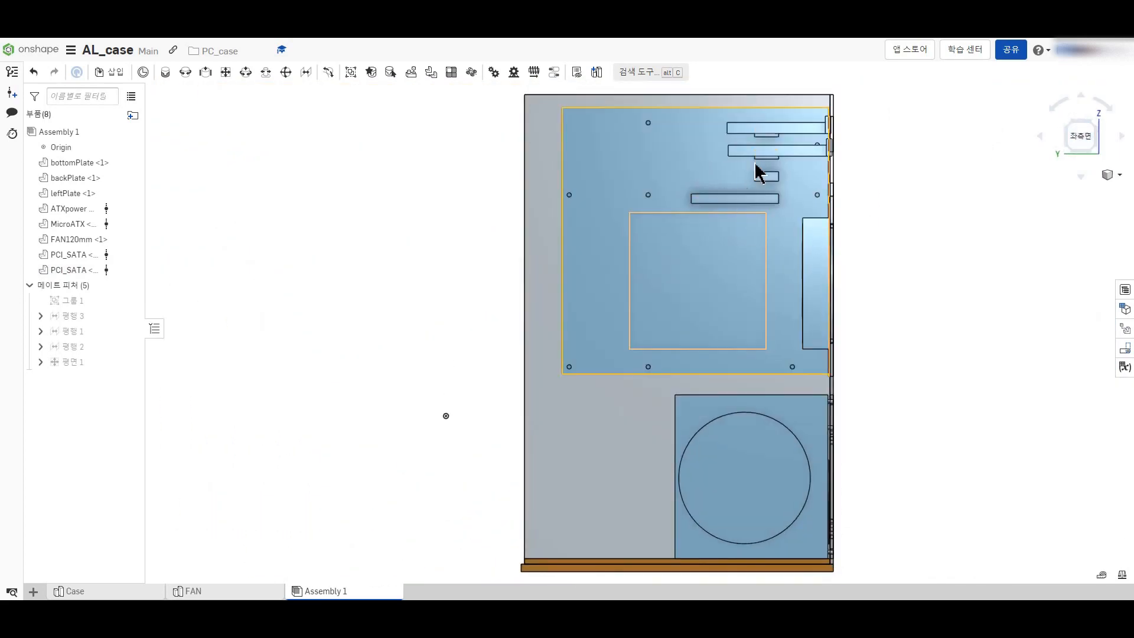
# Step: Insert the PCI-GPU part from the NAScase document and place it over the motherboard's long, lowest expansion slot
pyautogui.click(108, 73)
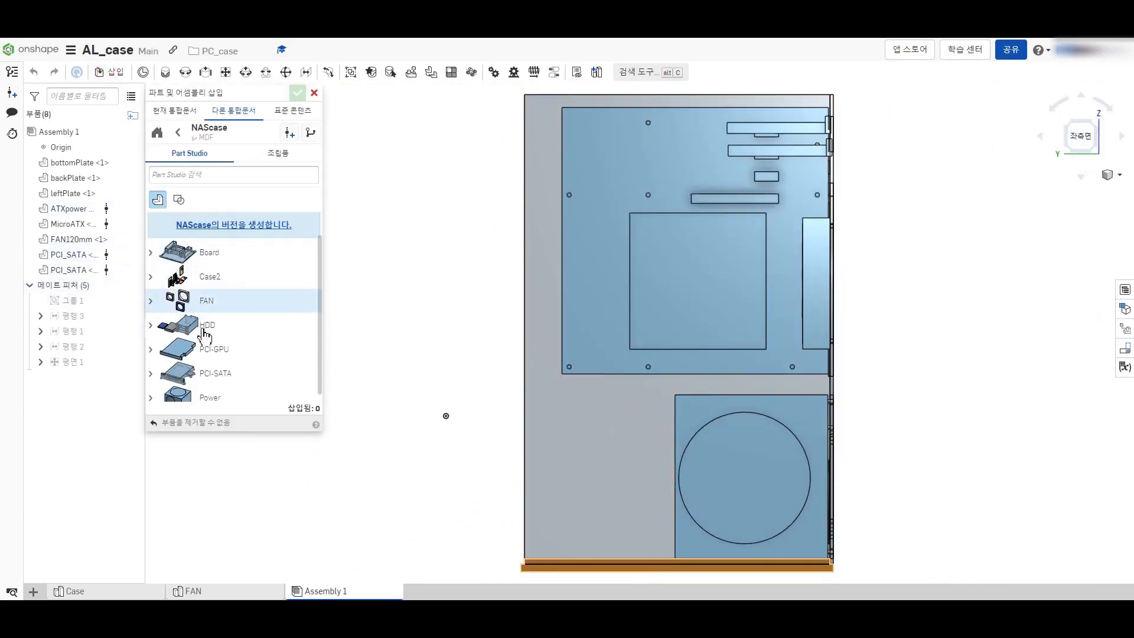
pyautogui.click(207, 345)
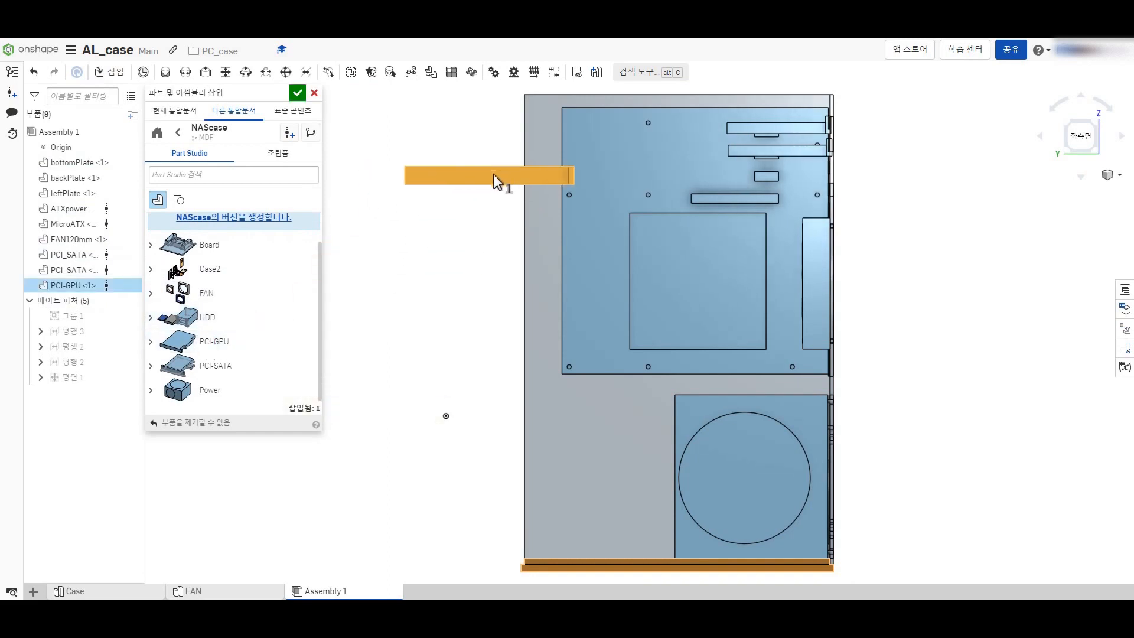
pyautogui.click(710, 170)
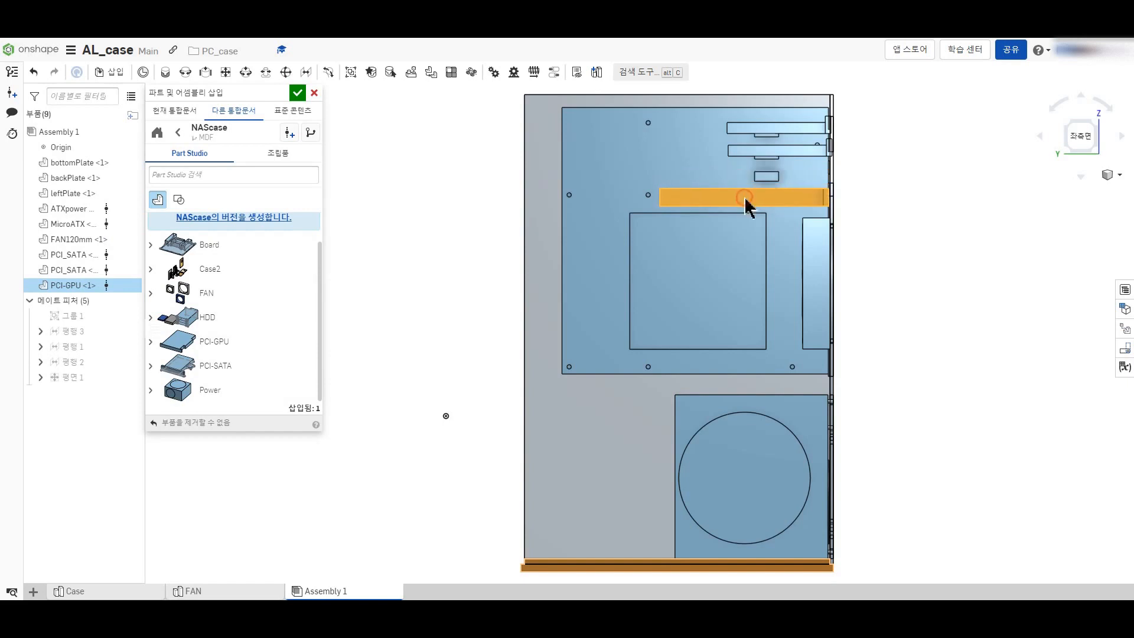
pyautogui.click(296, 96)
# Step: Move the PCI-GPU card about 42 mm along X toward the motherboard
pyautogui.moveTo(986, 222); pyautogui.dragTo(985, 287, button='right')
pyautogui.click(1081, 121)
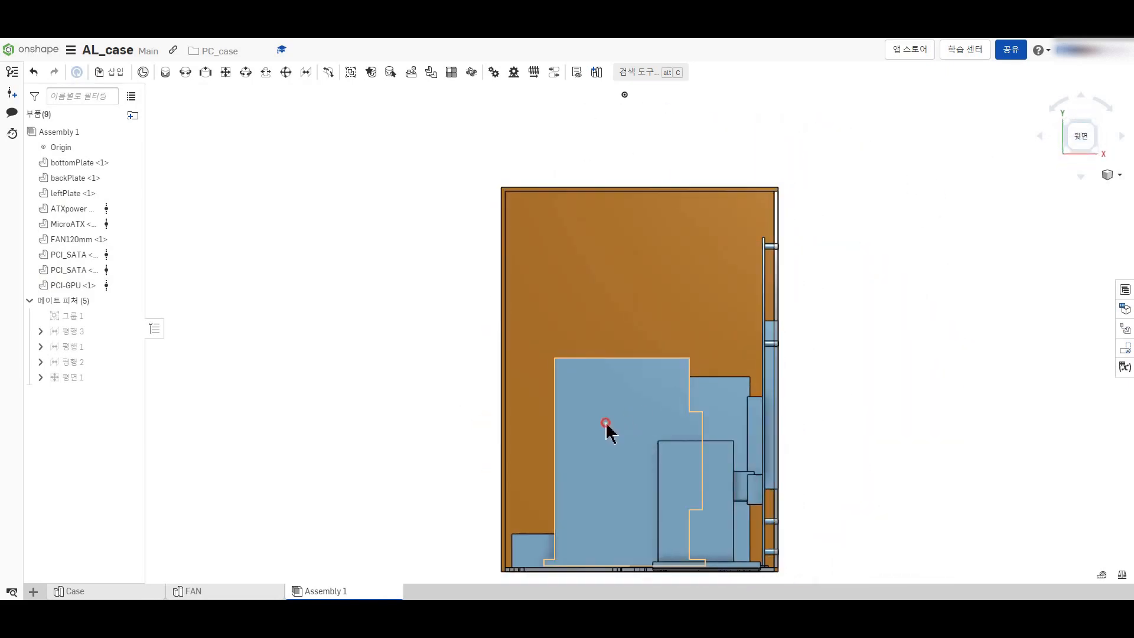
pyautogui.click(609, 431)
pyautogui.moveTo(663, 429); pyautogui.dragTo(709, 428)
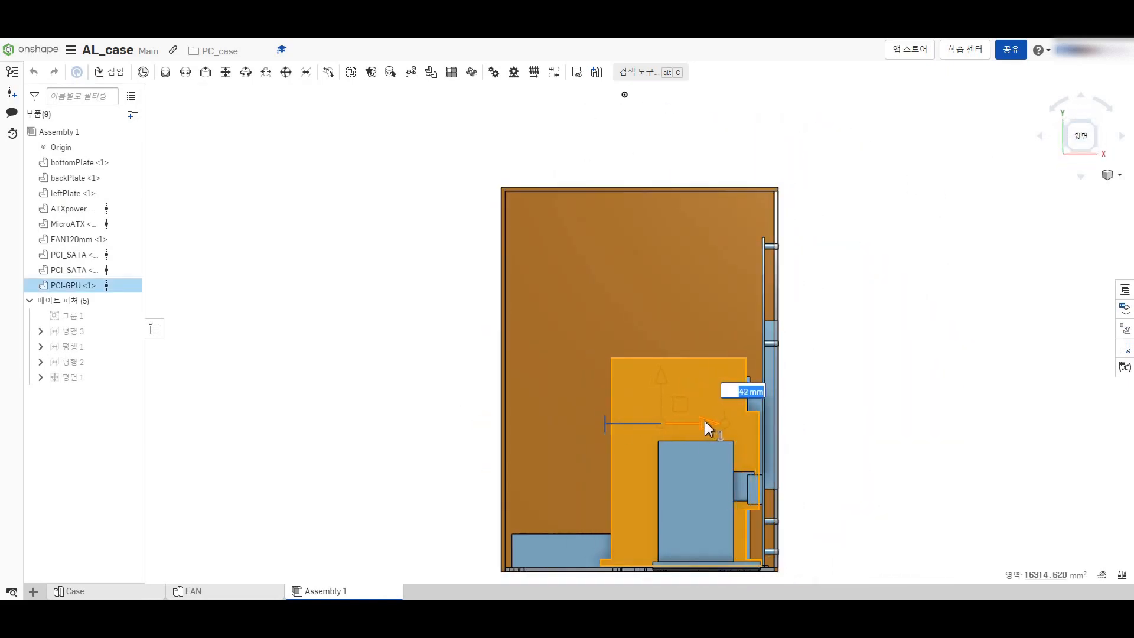
pyautogui.click(412, 378)
pyautogui.moveTo(444, 432); pyautogui.dragTo(541, 400, button='right')
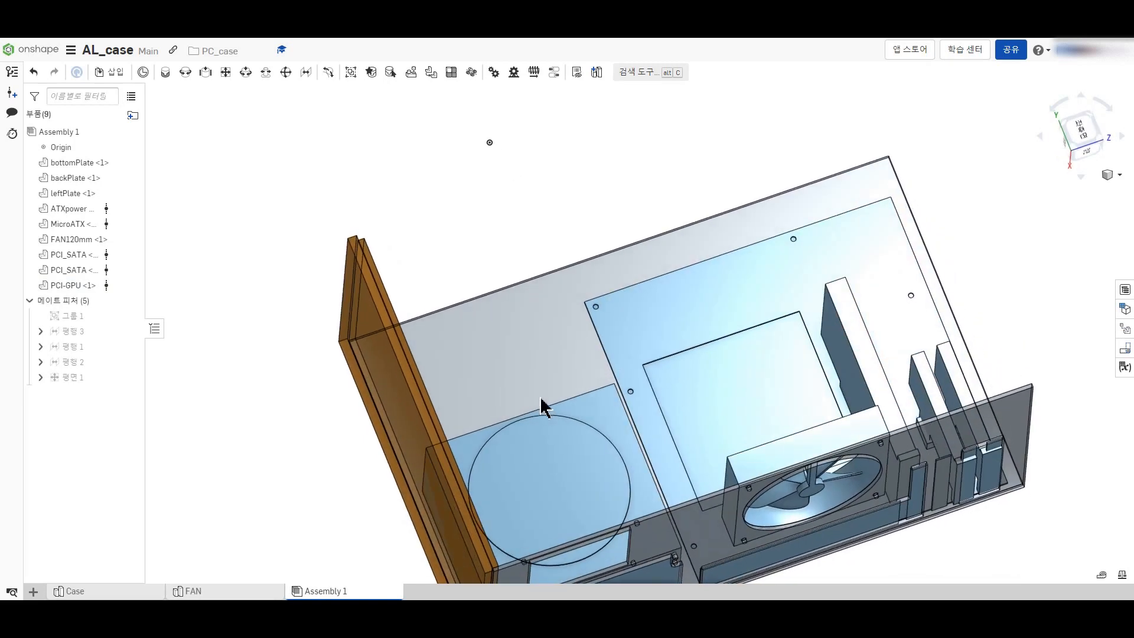
# Step: Shift the PCI-GPU card slightly upward along Z to refine its position at the motherboard's long expansion slot
pyautogui.click(1082, 141)
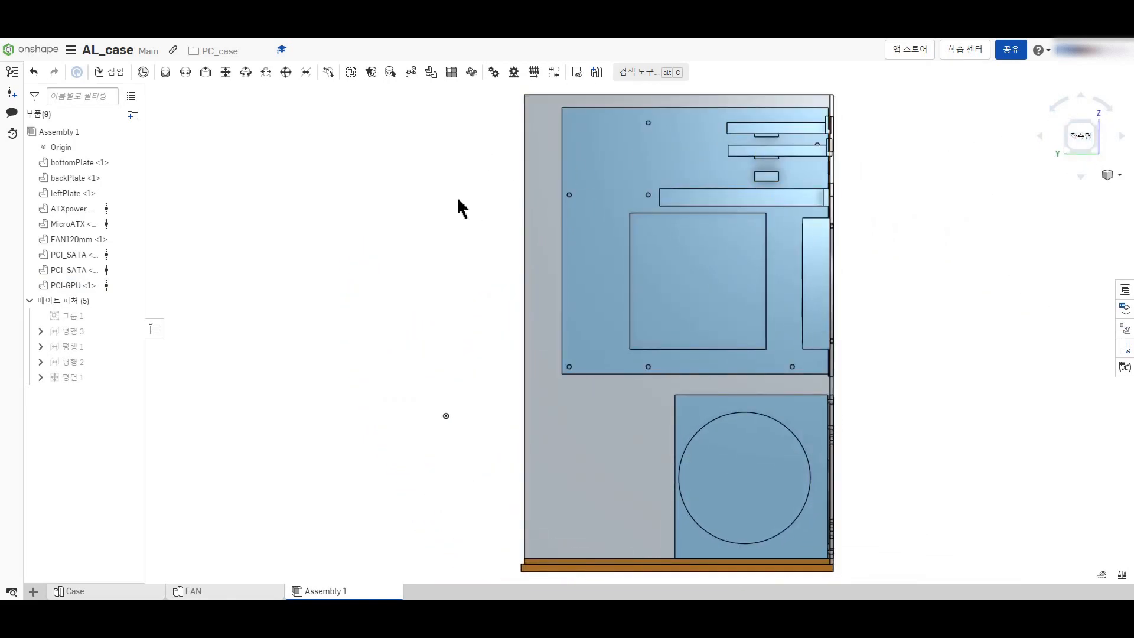
pyautogui.moveTo(508, 258)
pyautogui.mouseDown(button='right')
pyautogui.moveTo(427, 259)
pyautogui.moveTo(509, 261)
pyautogui.mouseUp(button='right')
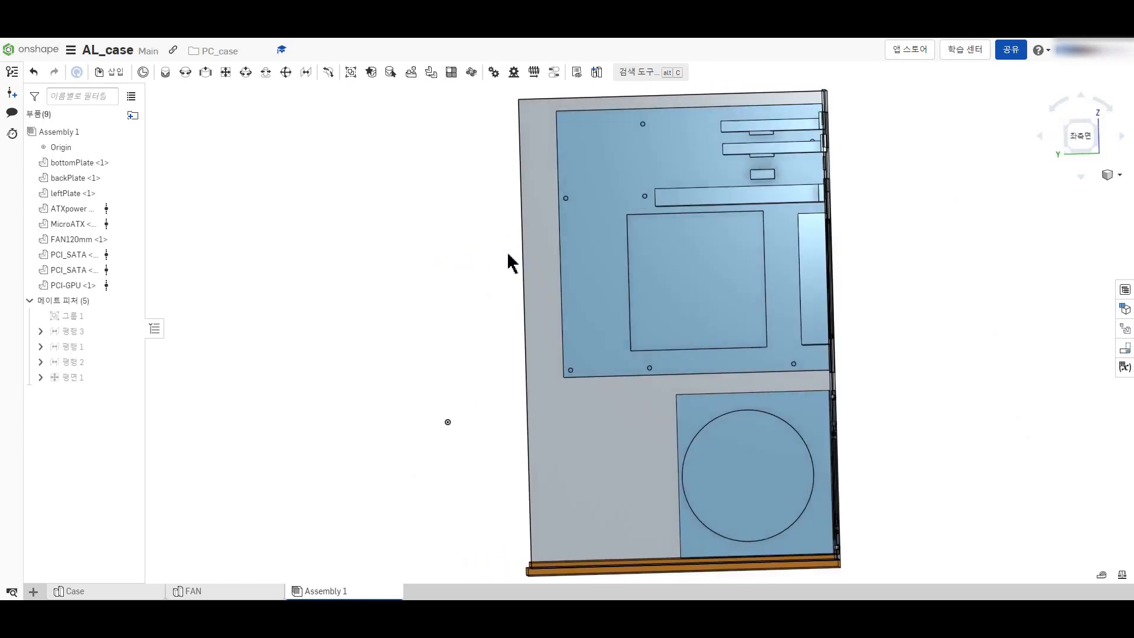
pyautogui.click(1069, 145)
pyautogui.scroll(5, 827, 183)
pyautogui.click(699, 195)
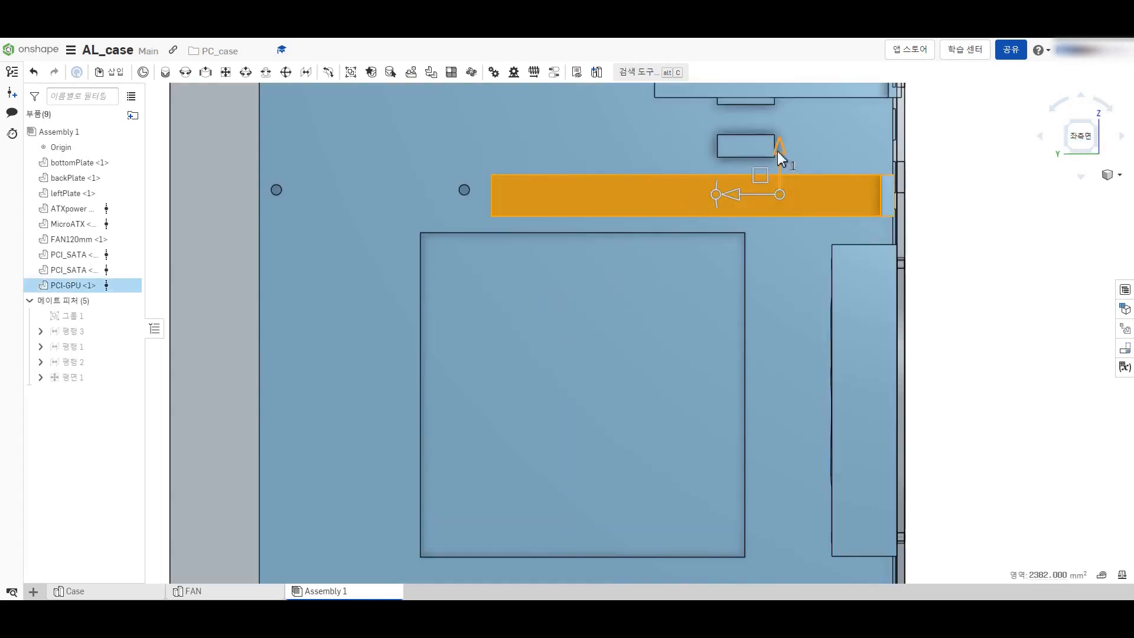
pyautogui.scroll(-6, 655, 235)
pyautogui.click(870, 285)
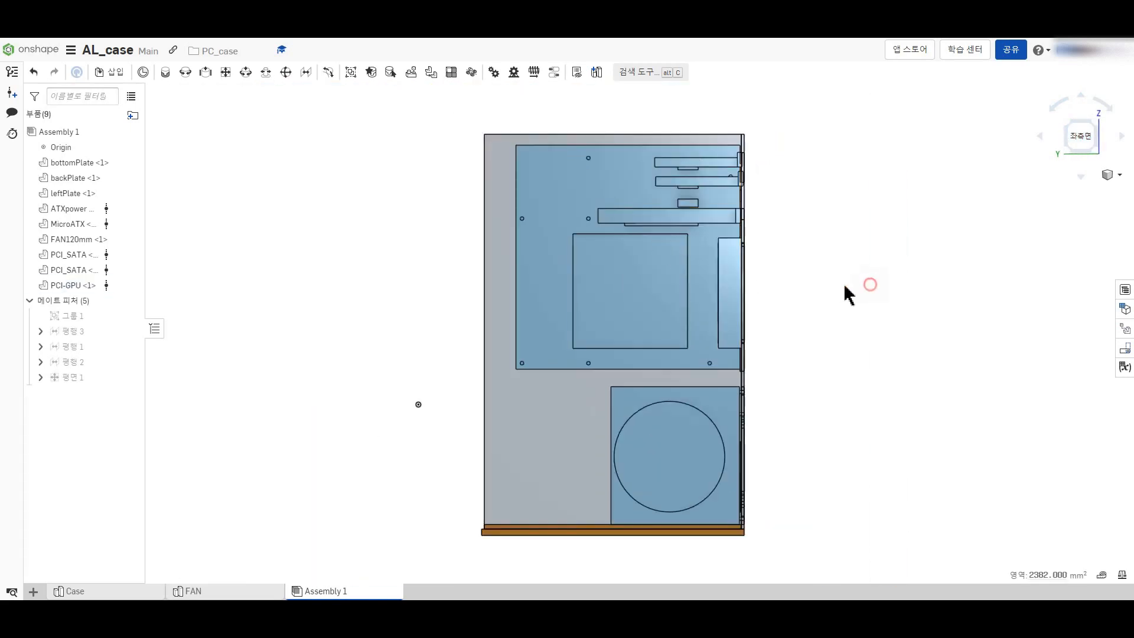
pyautogui.moveTo(848, 294)
pyautogui.mouseDown(button='right')
pyautogui.moveTo(729, 278)
pyautogui.moveTo(849, 292)
pyautogui.mouseUp(button='right')
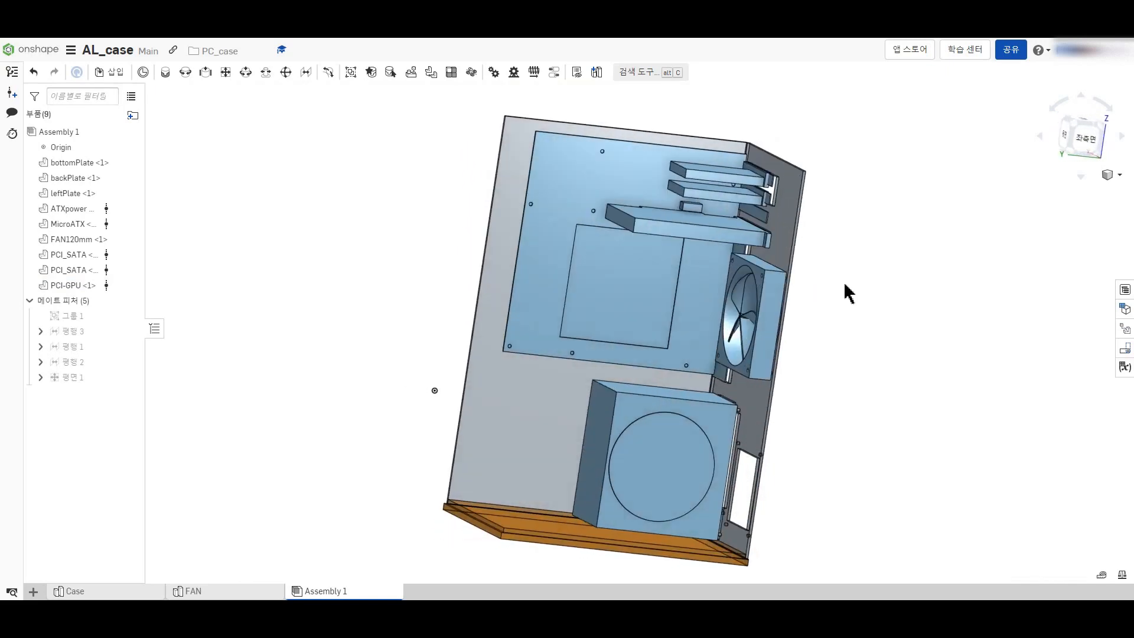
# Step: Insert the BAY part from the HDD part studio of NAScase and place it outside the case, beyond the back plate
pyautogui.click(121, 72)
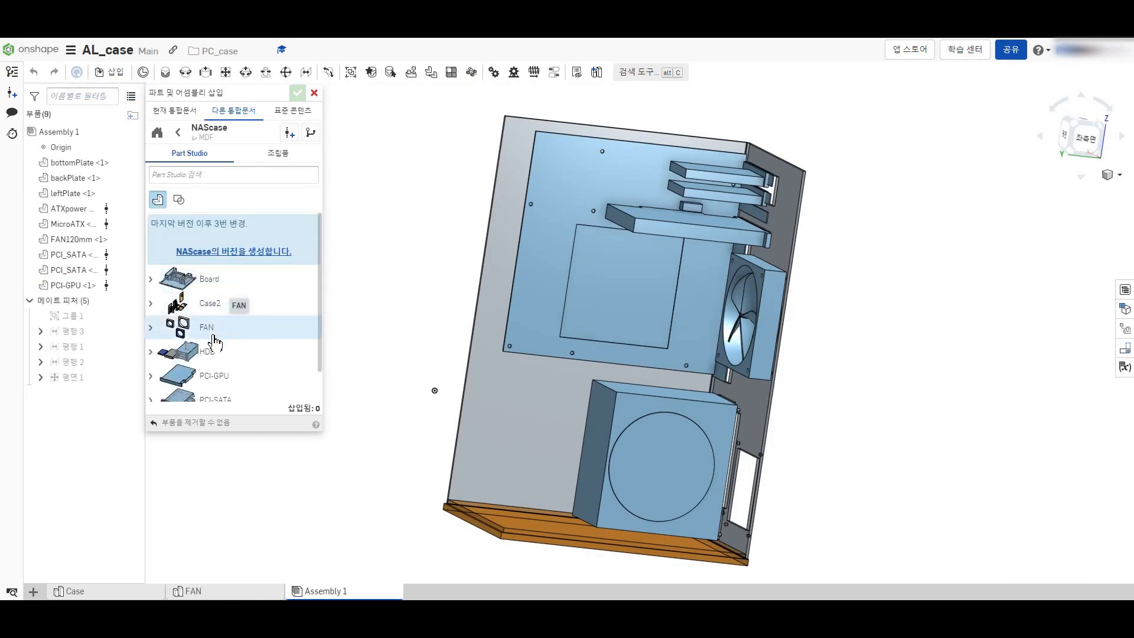
pyautogui.click(151, 354)
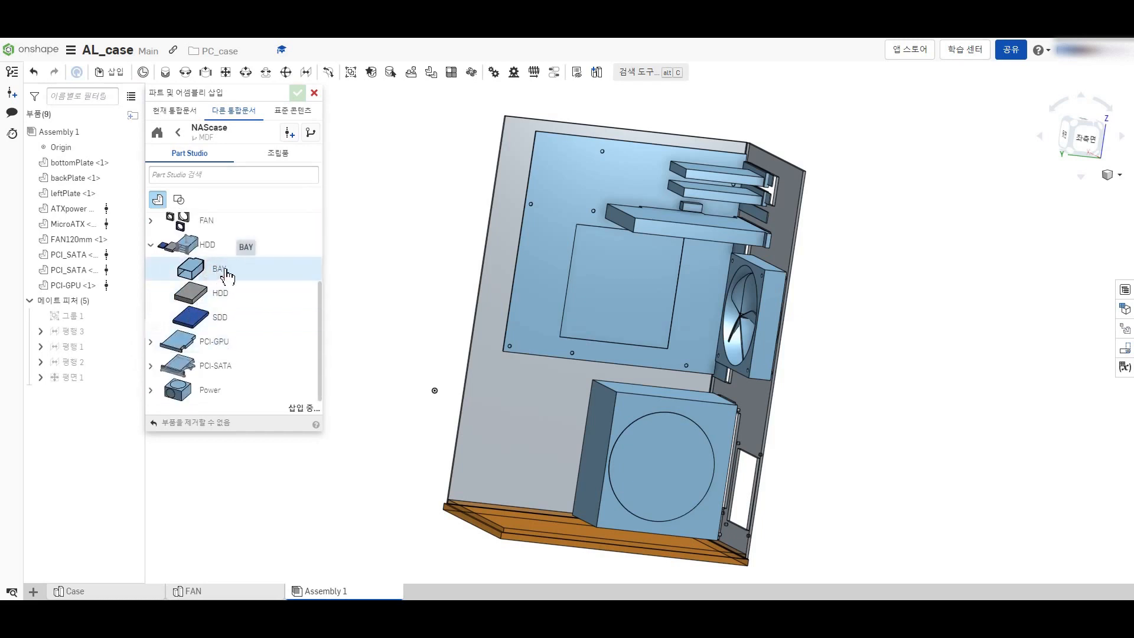
pyautogui.click(227, 275)
pyautogui.click(925, 467)
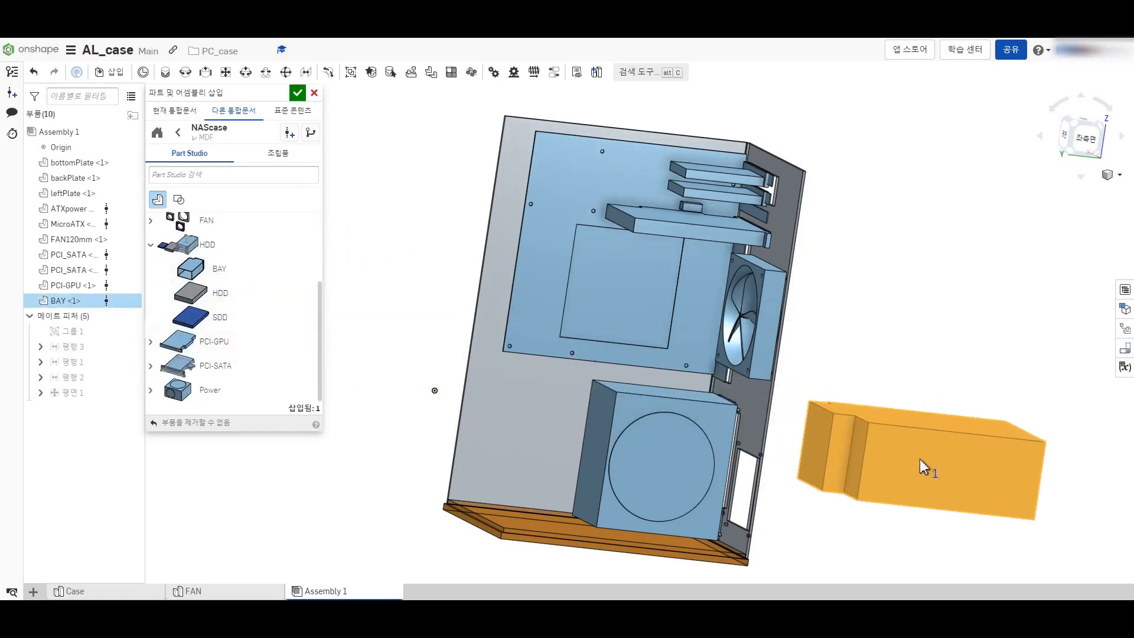
pyautogui.click(297, 93)
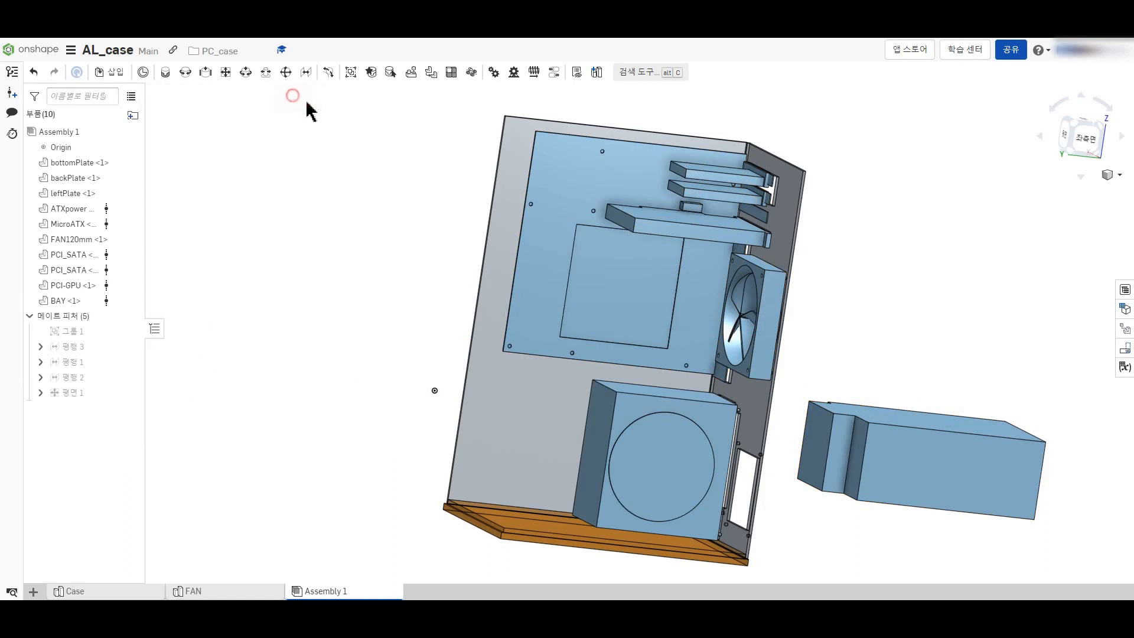
# Step: Turn the BAY end for end and rotate it 90 degrees so its wide face is parallel to the left plate
pyautogui.click(927, 467)
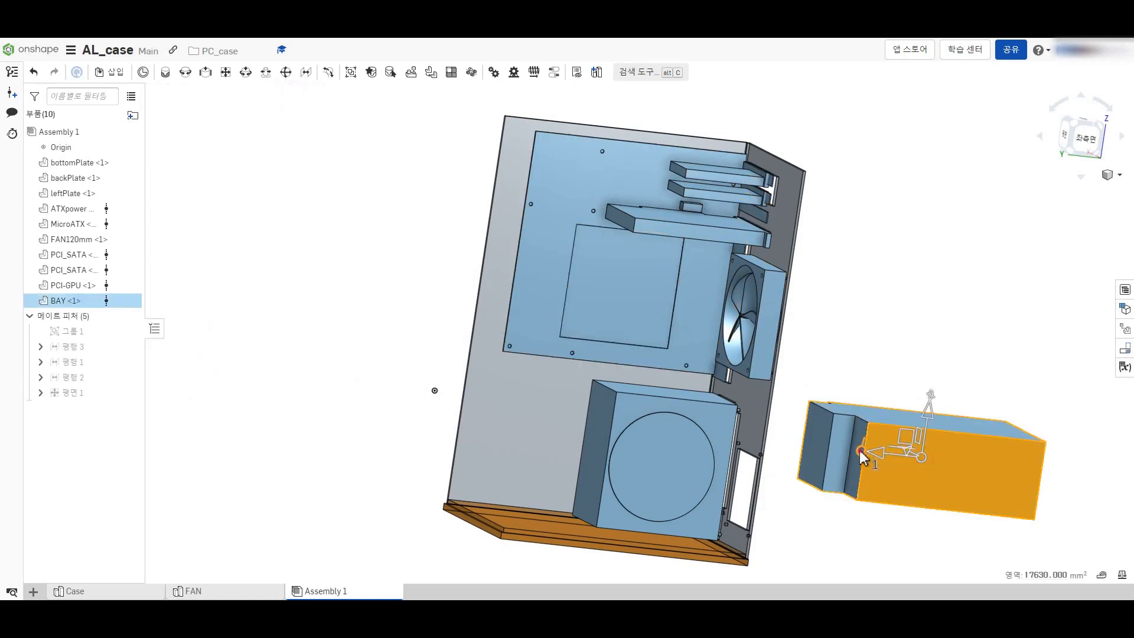
pyautogui.moveTo(861, 455); pyautogui.dragTo(992, 477)
pyautogui.moveTo(912, 527); pyautogui.dragTo(971, 501)
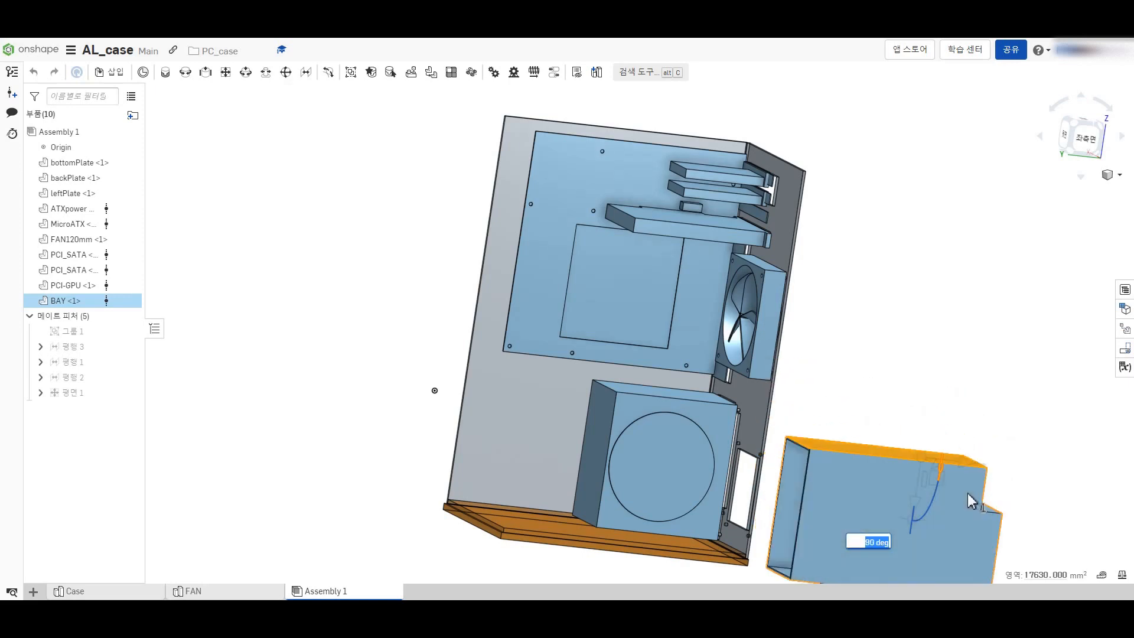
pyautogui.click(922, 374)
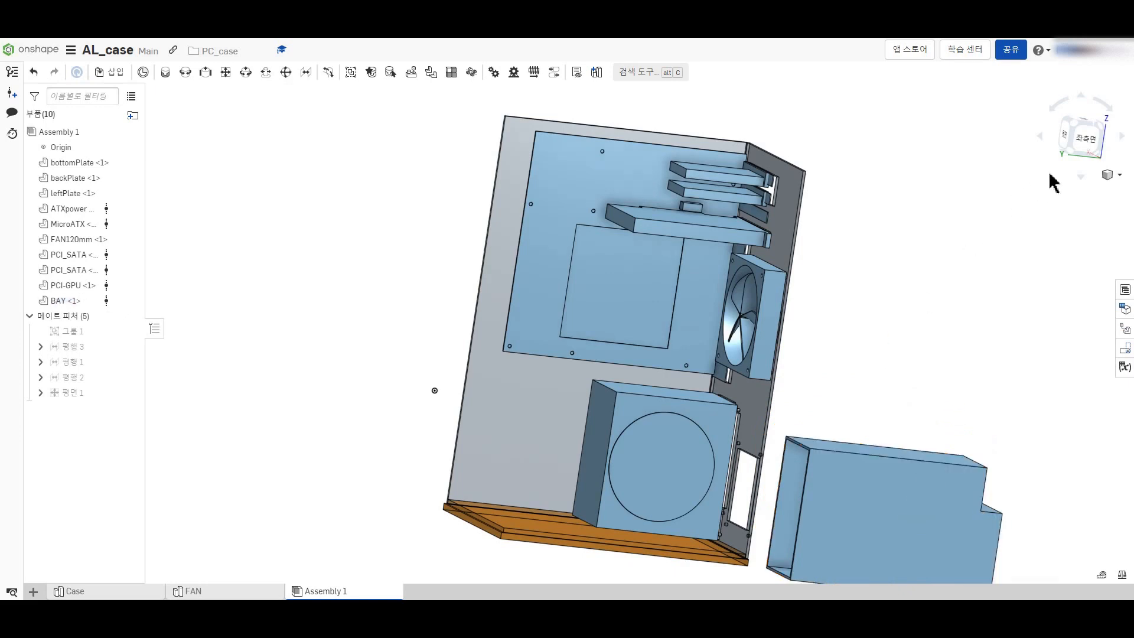
# Step: Move the BAY about -270 mm along its horizontal axis to the left plate's front edge
pyautogui.click(1089, 148)
pyautogui.click(766, 482)
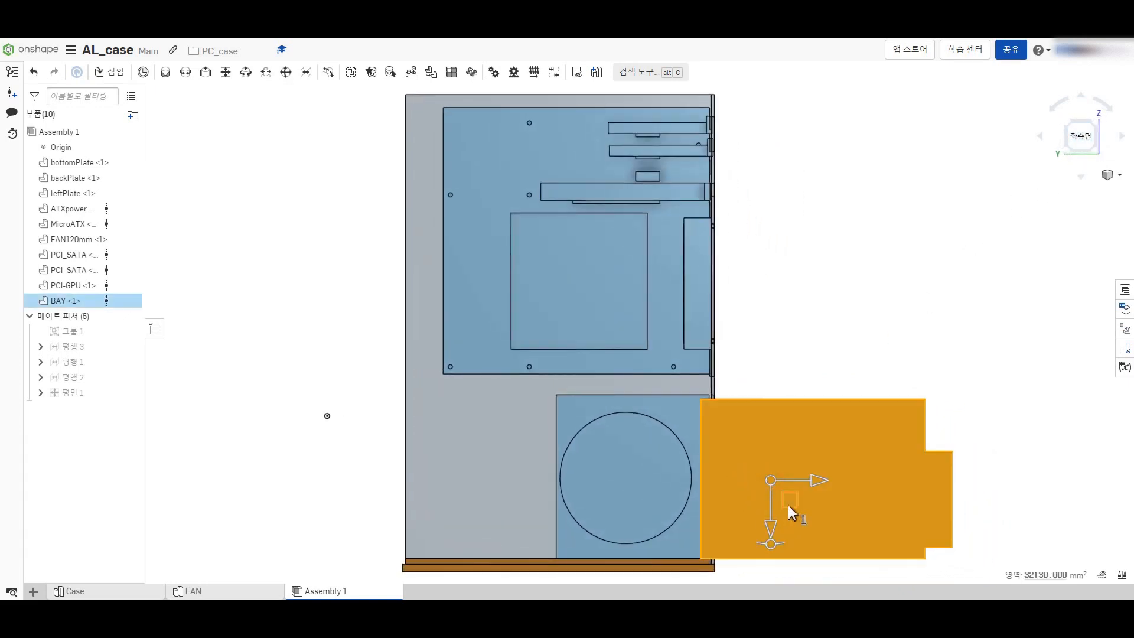
pyautogui.moveTo(824, 486); pyautogui.dragTo(525, 529)
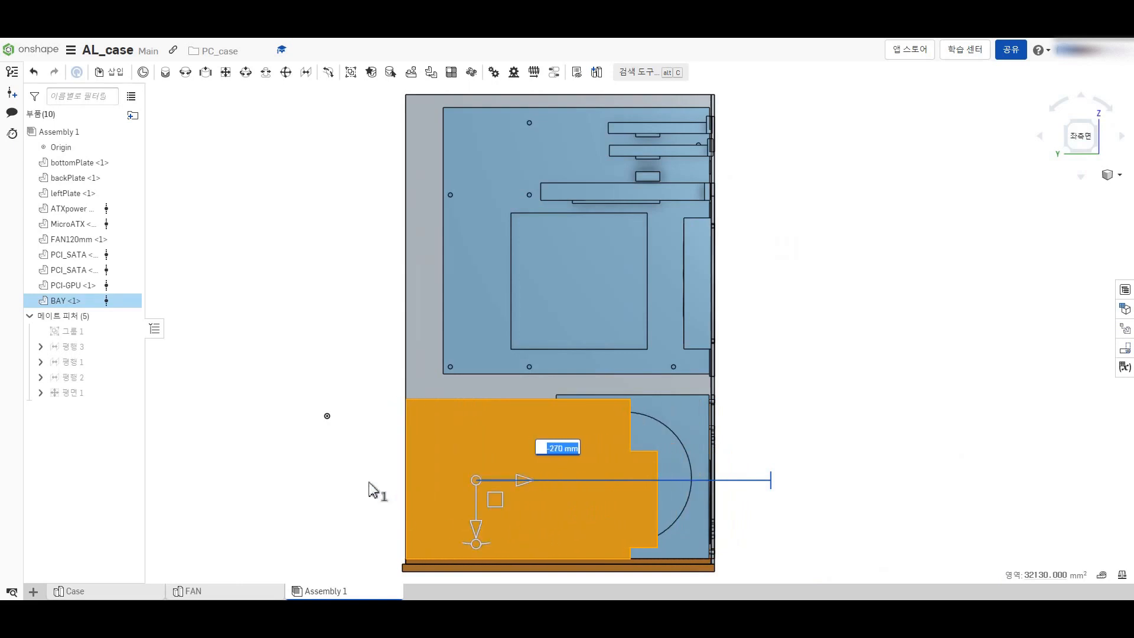
pyautogui.click(327, 444)
# Step: Nudge the BAY about -0.1 mm vertically and -0.6 mm horizontally to align it with the bottom plate and the left plate's front edge
pyautogui.scroll(2, 327, 444)
pyautogui.scroll(-10, 431, 524)
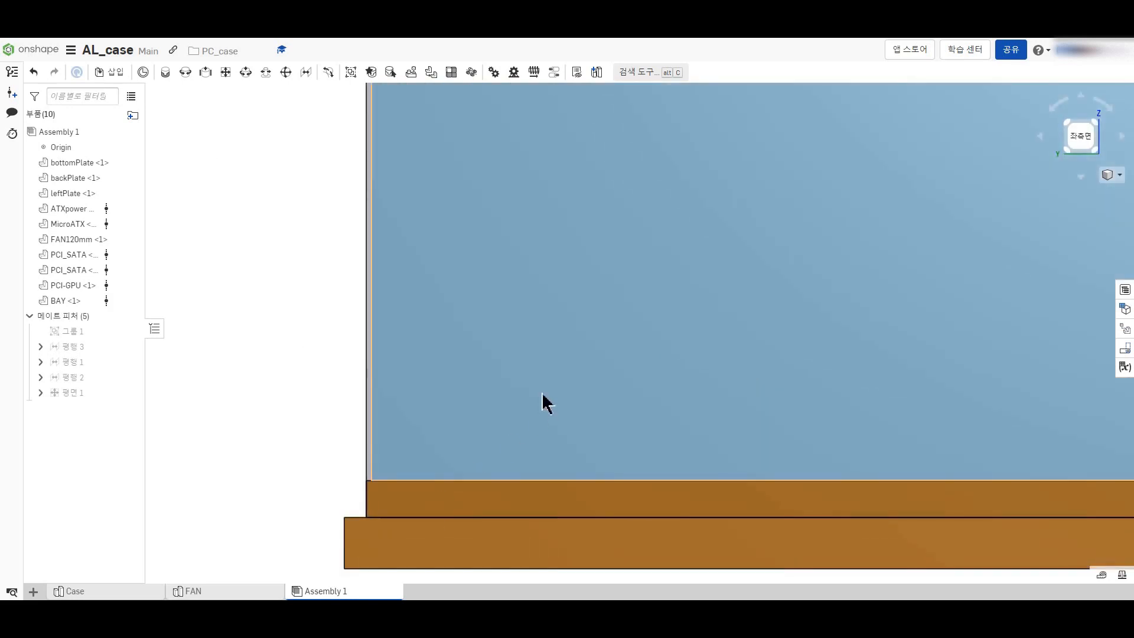
pyautogui.click(542, 399)
pyautogui.scroll(-1, 541, 399)
pyautogui.moveTo(539, 447); pyautogui.dragTo(538, 444)
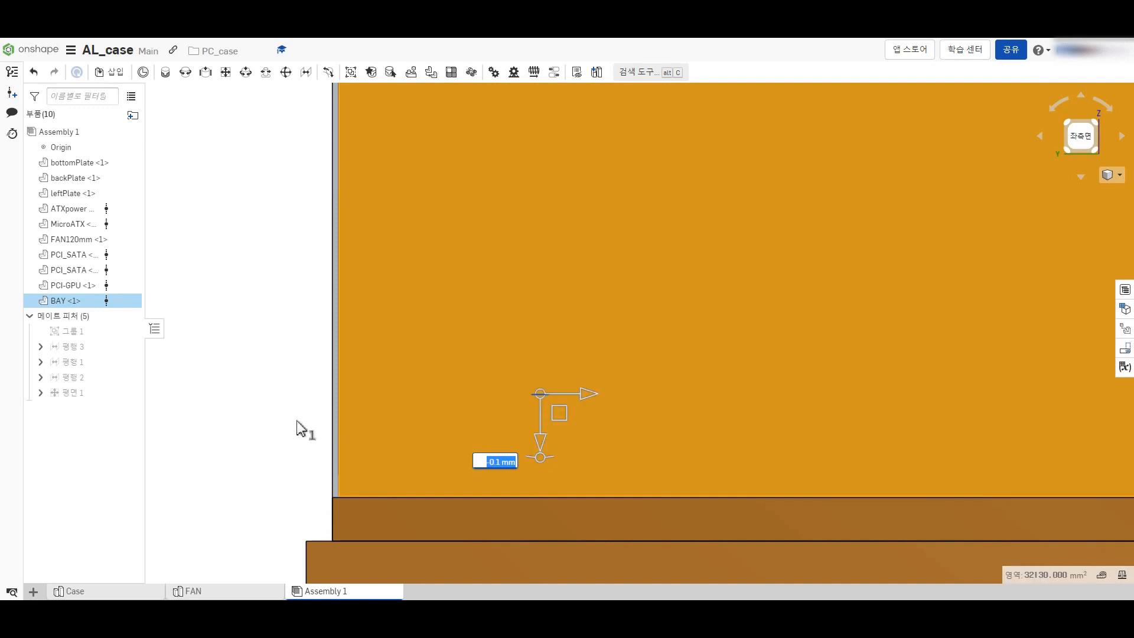
pyautogui.moveTo(595, 392); pyautogui.dragTo(590, 392)
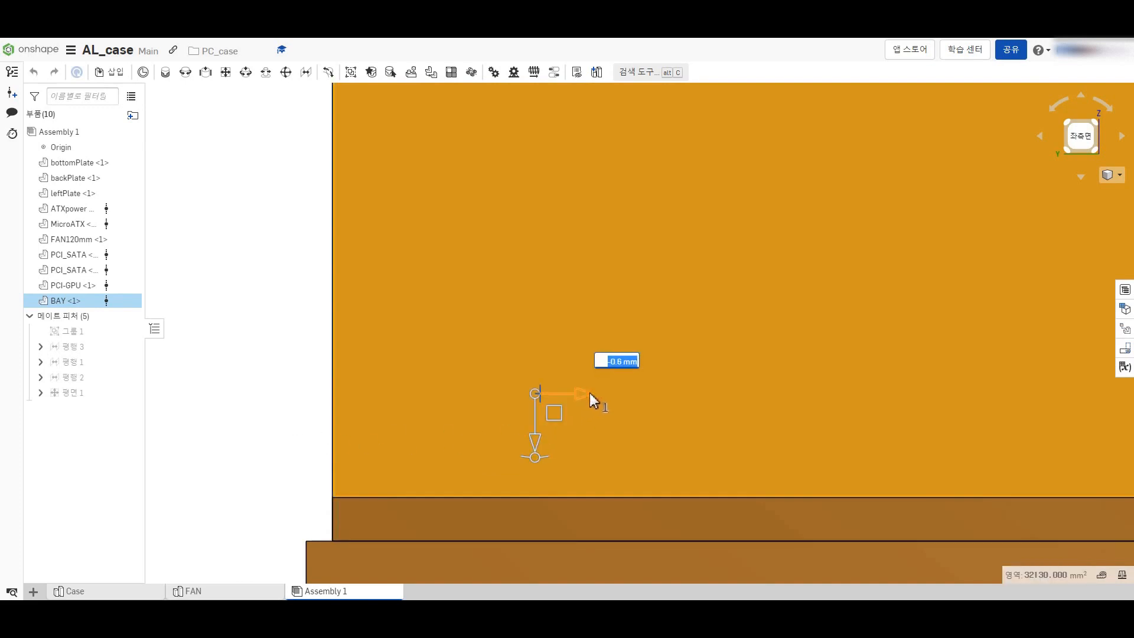
pyautogui.scroll(-3, 578, 400)
pyautogui.click(451, 361)
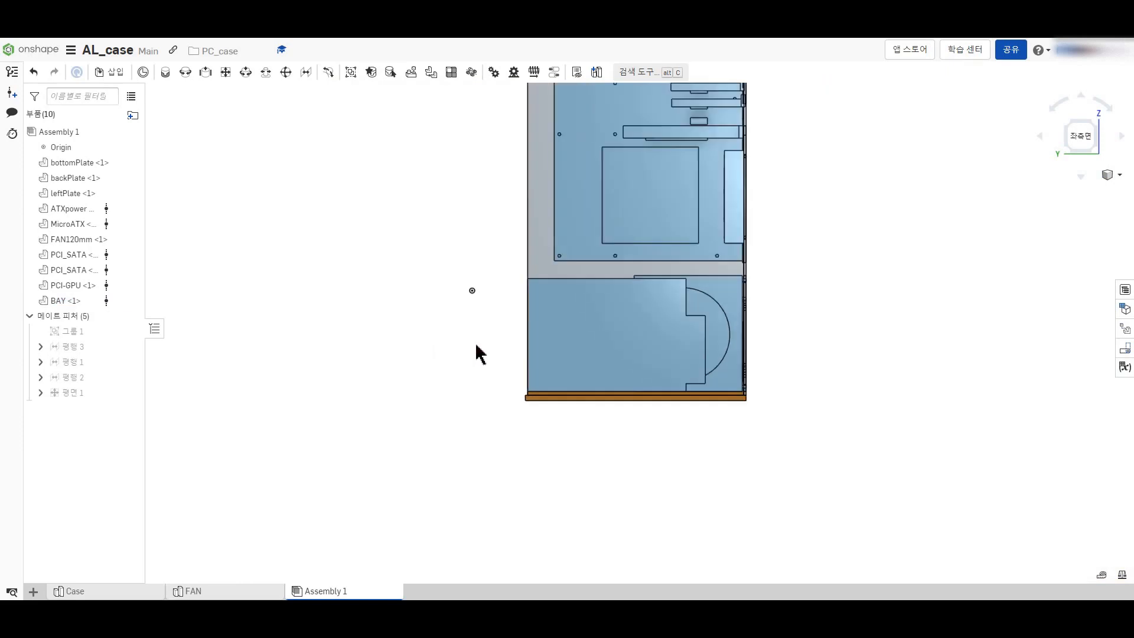
# Step: Move the BAY about -188 mm sideways into the case, beside the ATX power supply
pyautogui.scroll(3, 478, 352)
pyautogui.moveTo(491, 342); pyautogui.dragTo(899, 300, button='right')
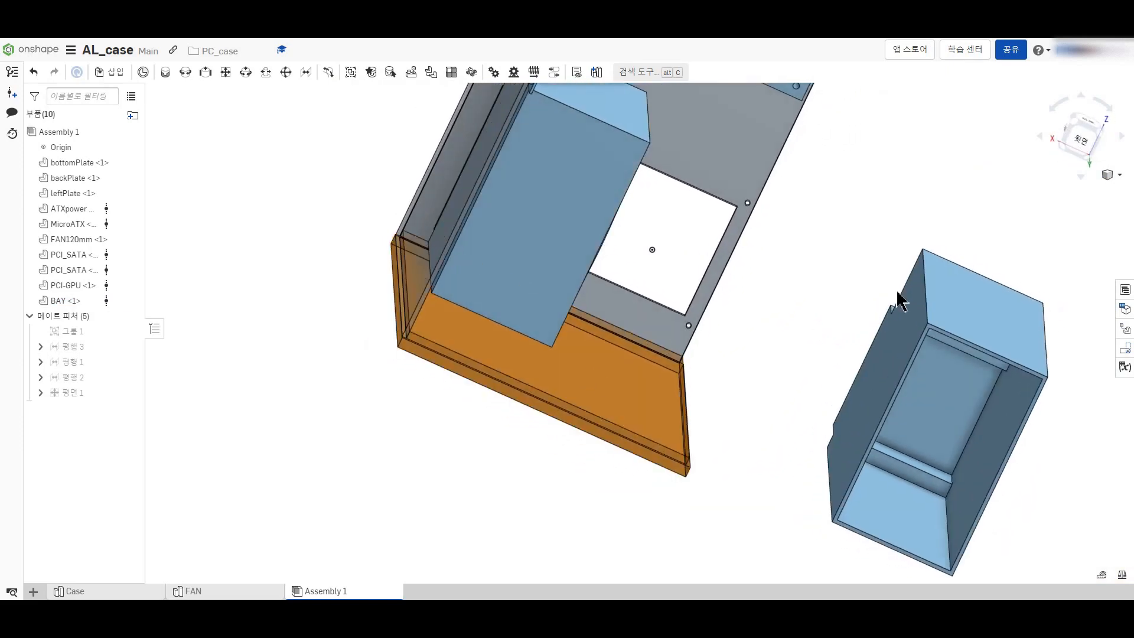
pyautogui.click(1078, 145)
pyautogui.click(840, 532)
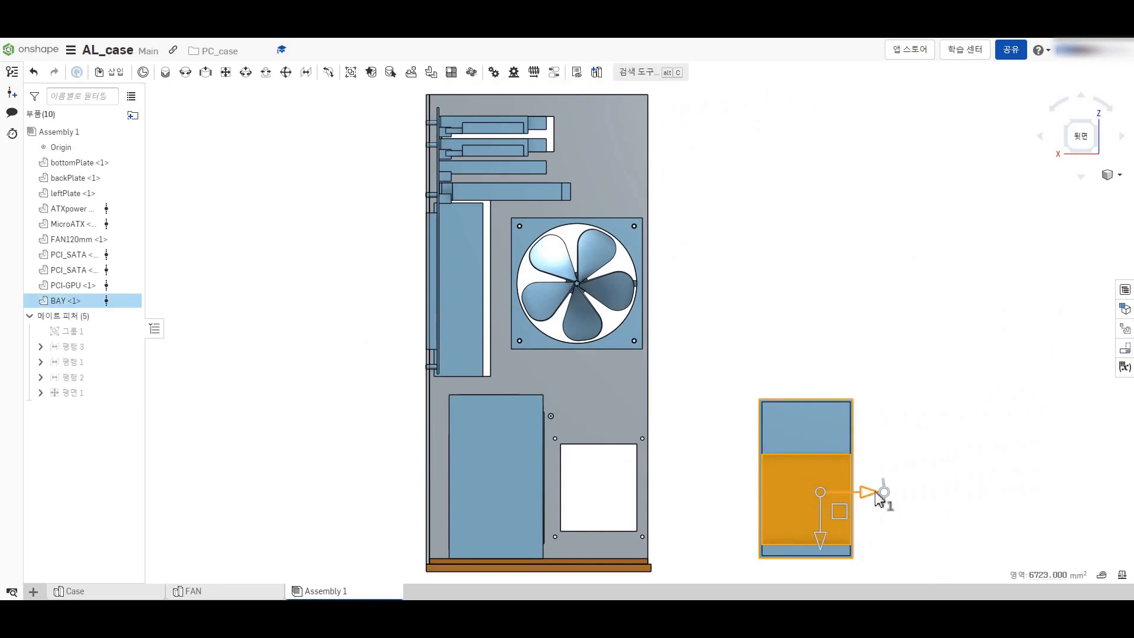
pyautogui.moveTo(879, 499); pyautogui.dragTo(669, 511)
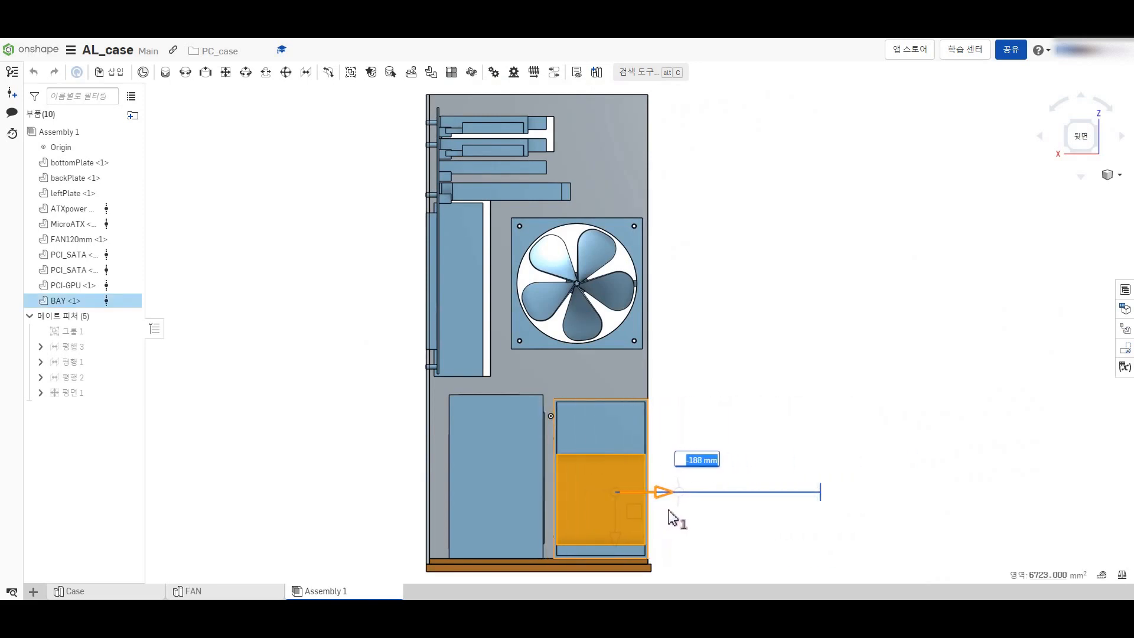
# Step: Move the BAY about -3 mm sideways, further in from the case edge toward the ATX power supply
pyautogui.click(672, 392)
pyautogui.scroll(7, 640, 541)
pyautogui.click(585, 401)
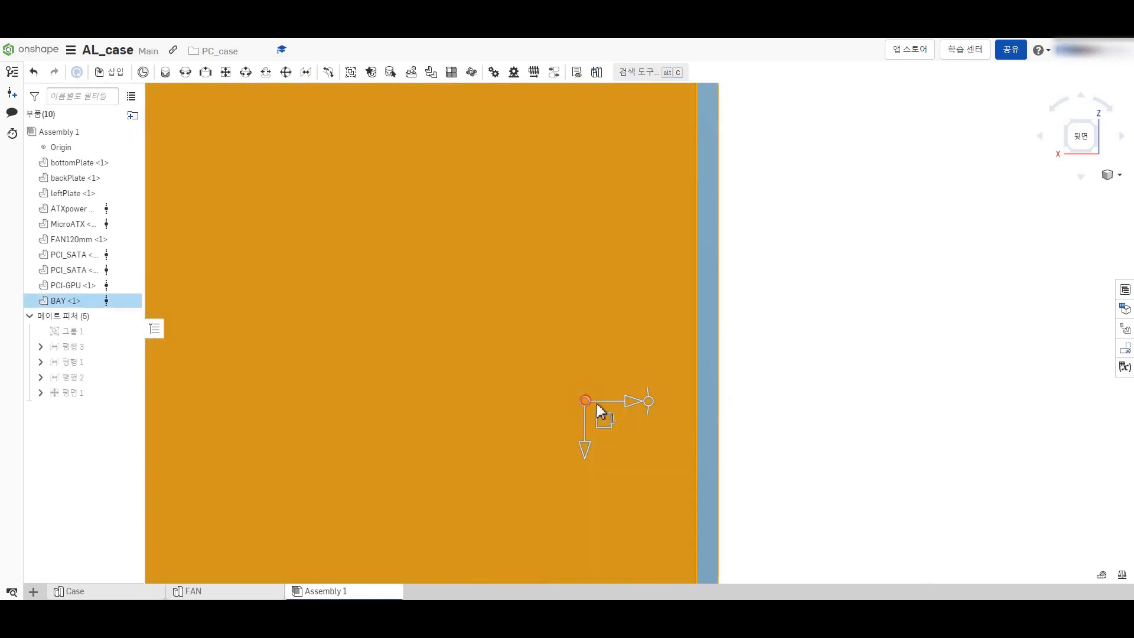
pyautogui.moveTo(631, 404); pyautogui.dragTo(604, 412)
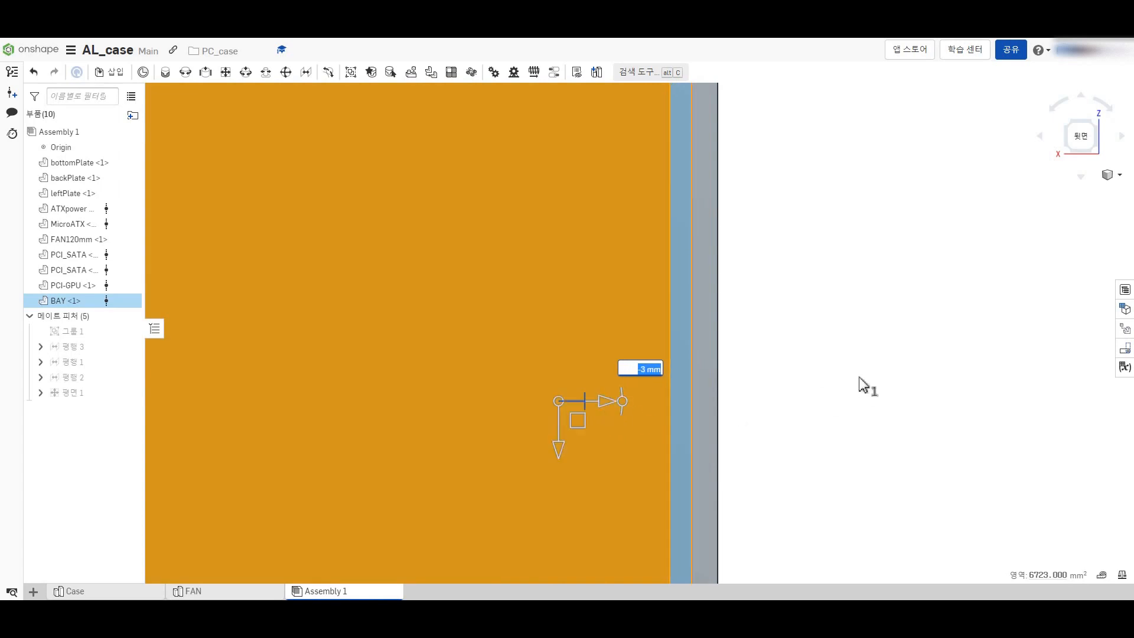
pyautogui.click(822, 375)
pyautogui.scroll(-10, 820, 374)
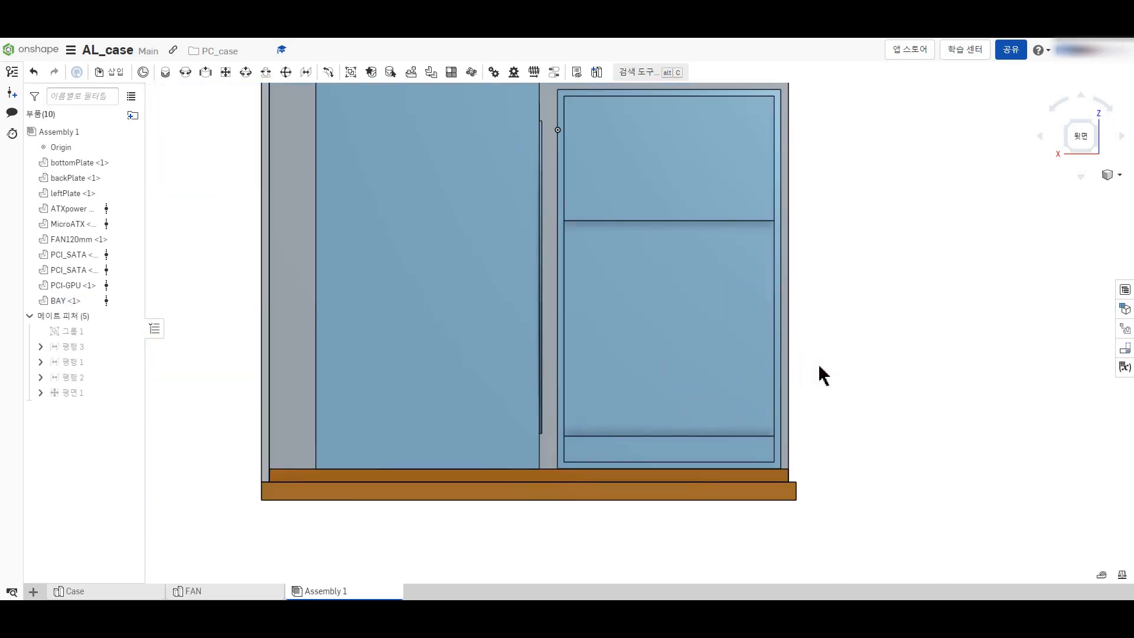
pyautogui.moveTo(857, 381); pyautogui.dragTo(677, 376, button='right')
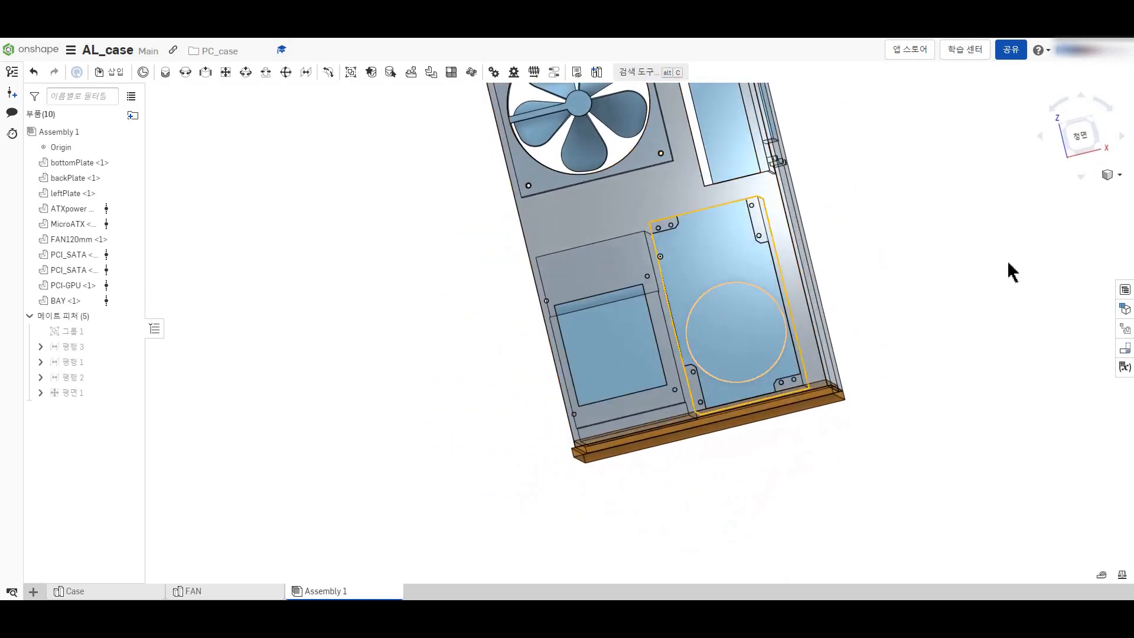
pyautogui.click(1090, 142)
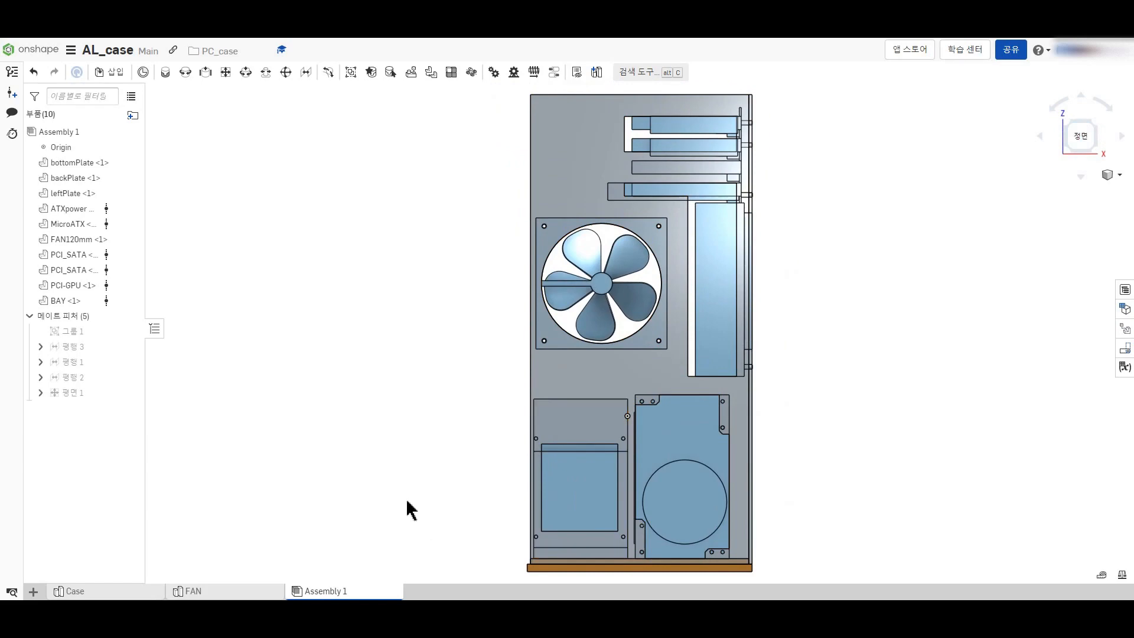
pyautogui.moveTo(408, 505); pyautogui.dragTo(544, 520, button='right')
pyautogui.rightClick(535, 488)
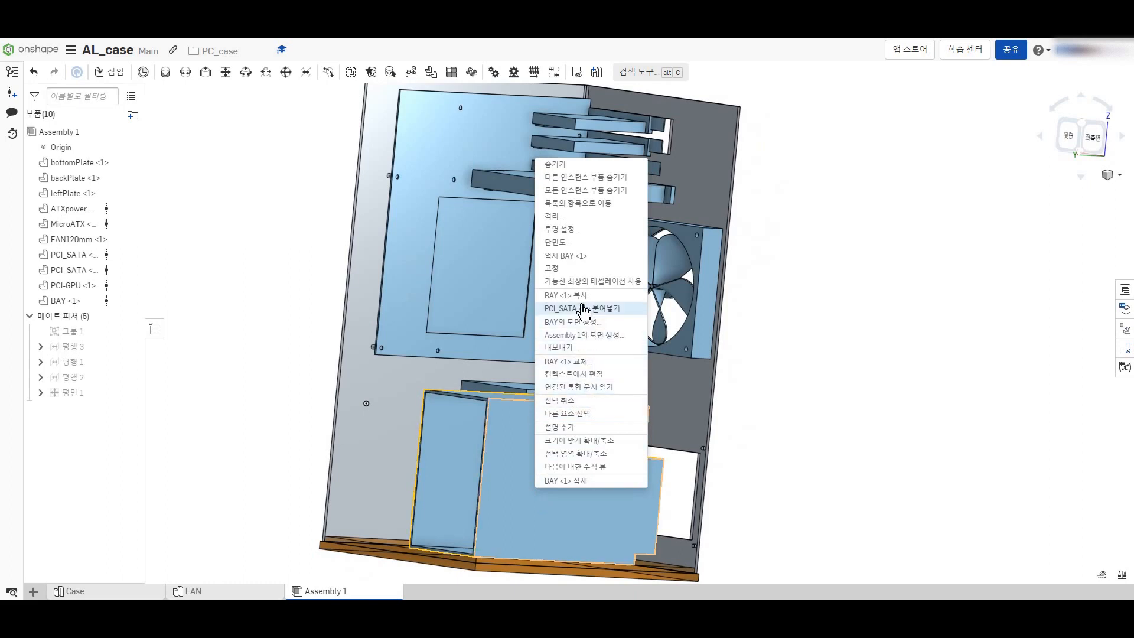
pyautogui.click(451, 72)
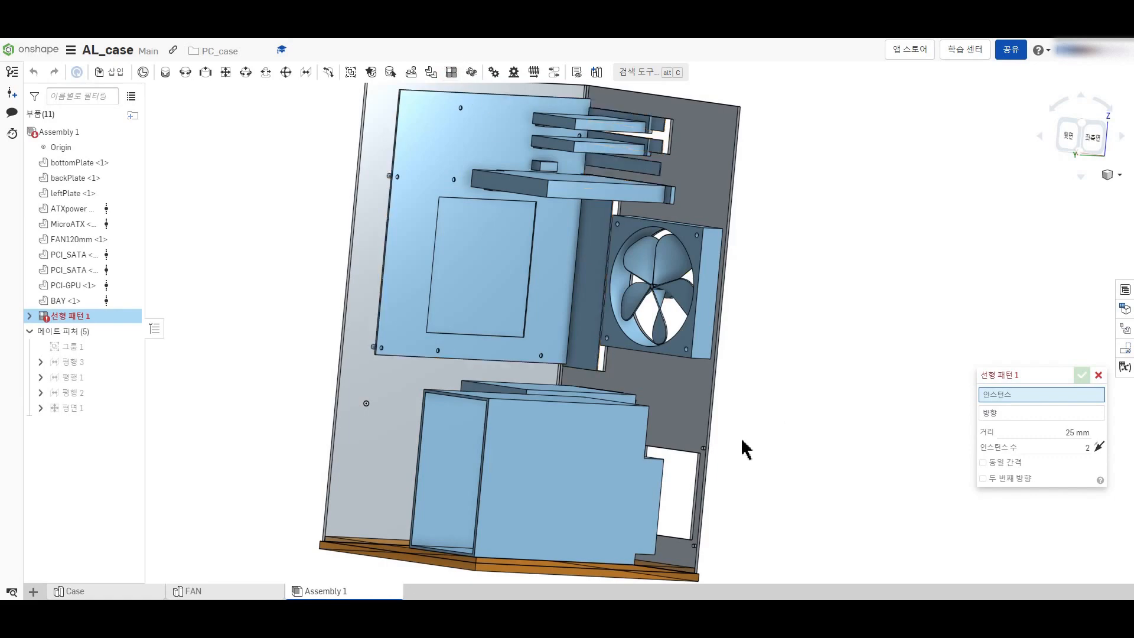
pyautogui.click(562, 484)
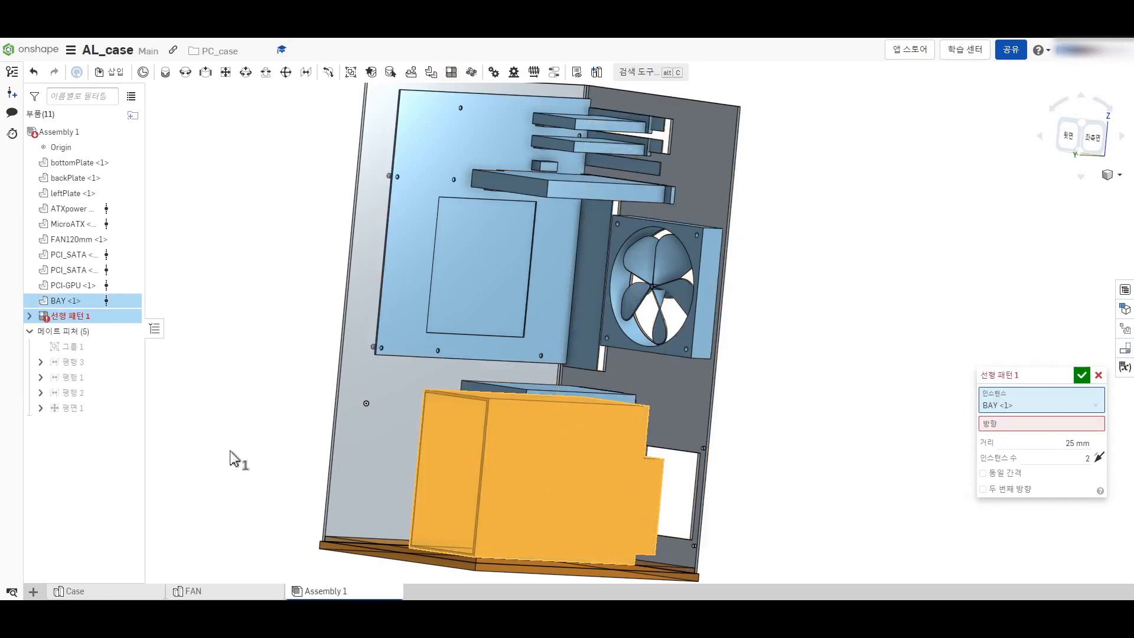
pyautogui.moveTo(277, 440); pyautogui.dragTo(325, 439, button='right')
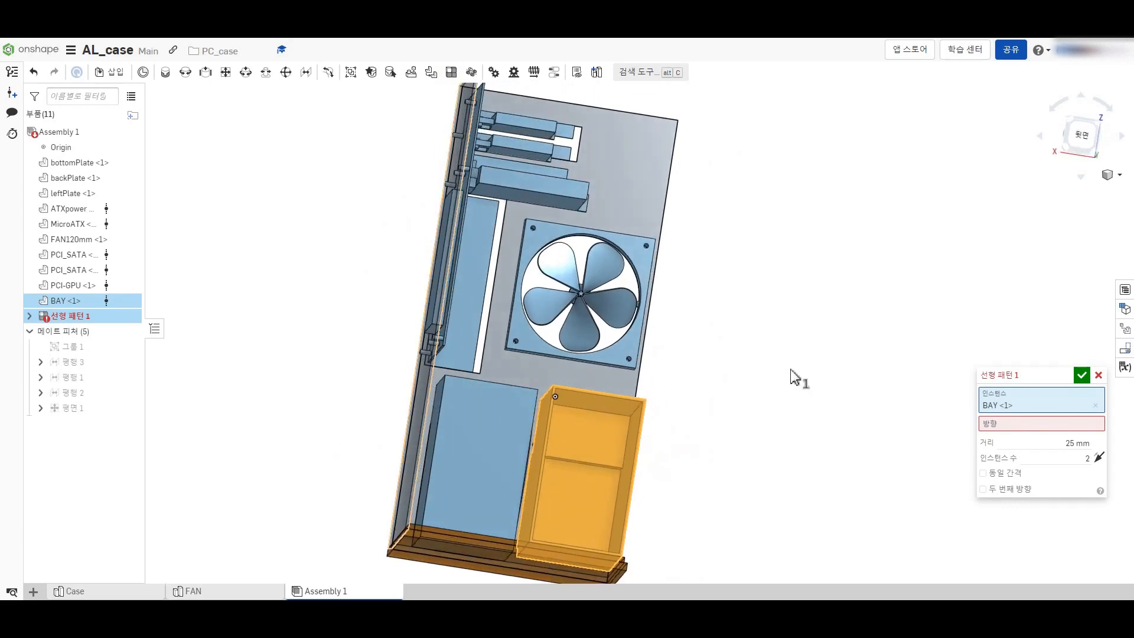
pyautogui.click(1098, 376)
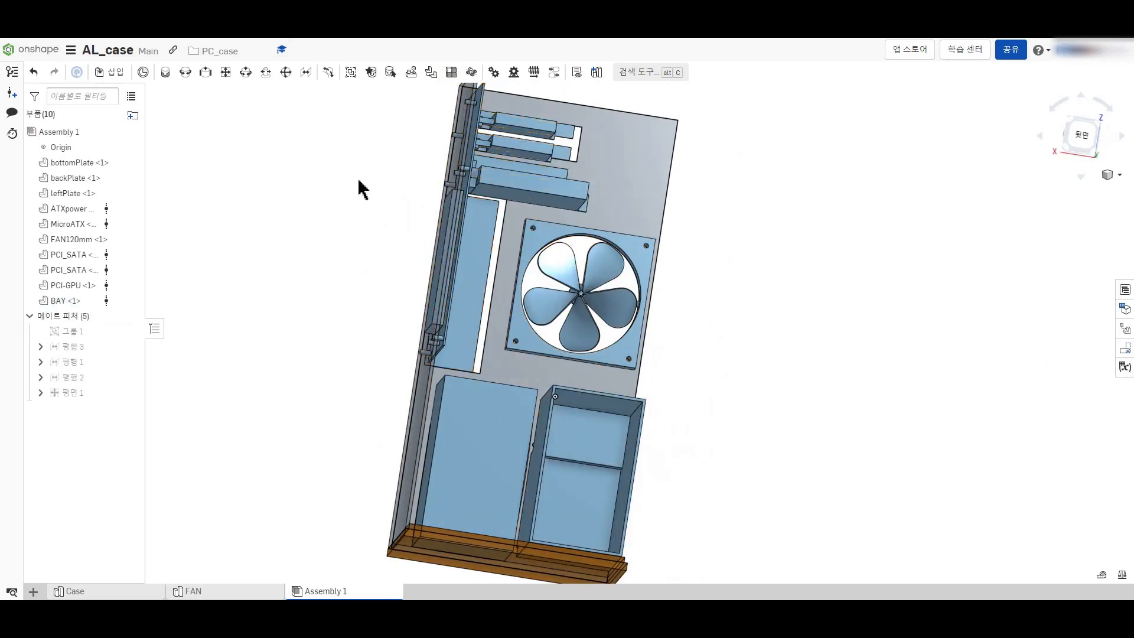
pyautogui.click(431, 75)
pyautogui.click(608, 432)
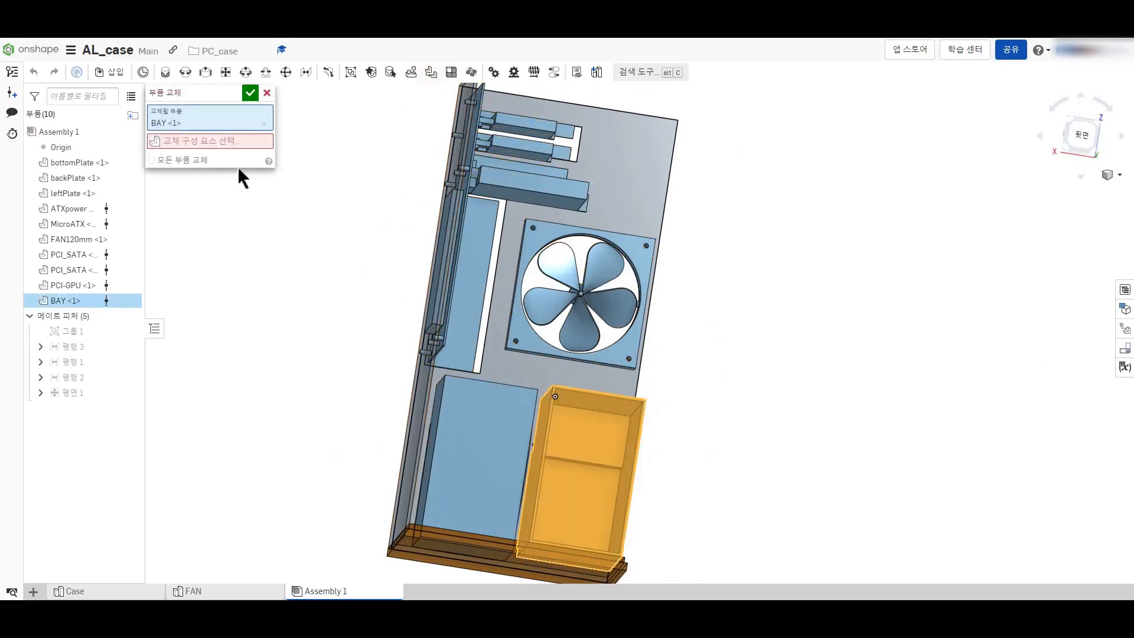
pyautogui.click(236, 145)
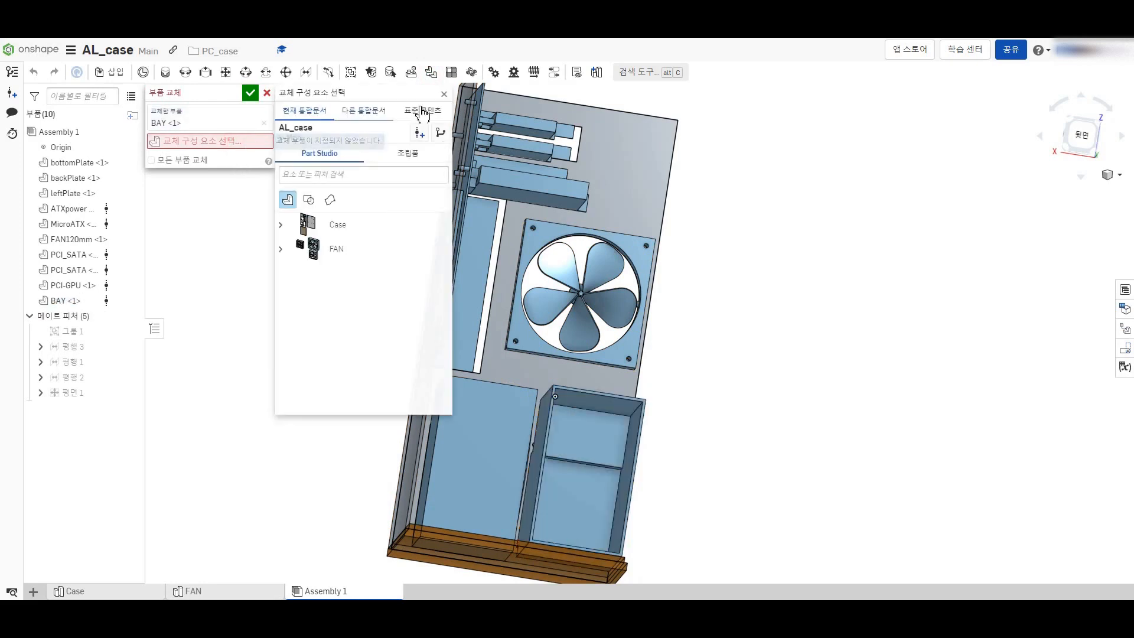
pyautogui.click(445, 96)
pyautogui.click(269, 94)
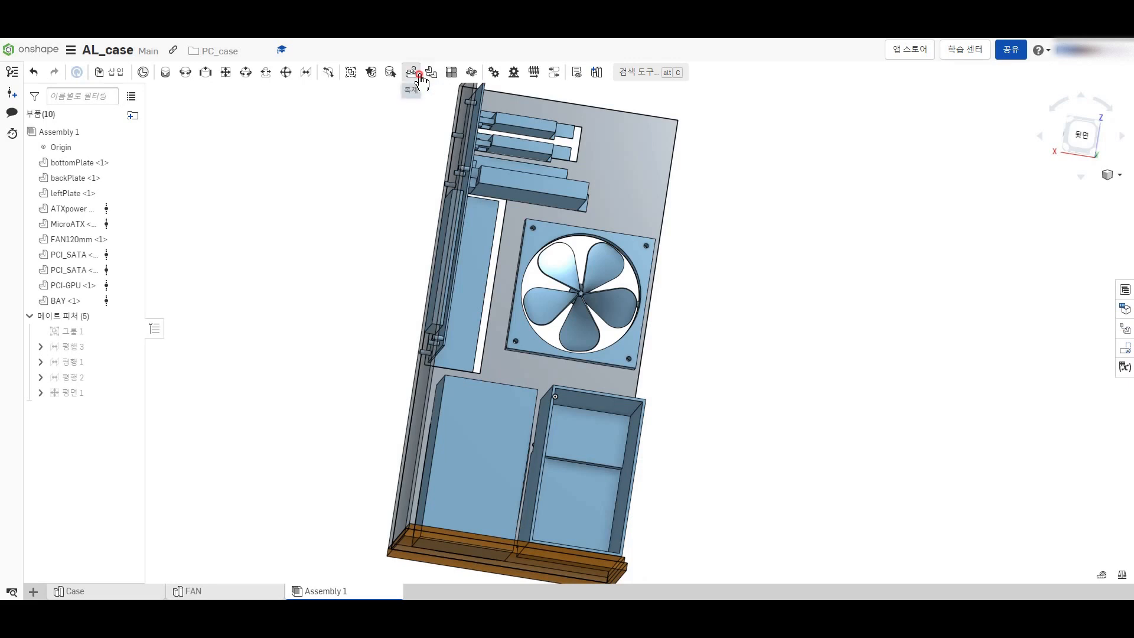
pyautogui.click(421, 77)
pyautogui.click(579, 428)
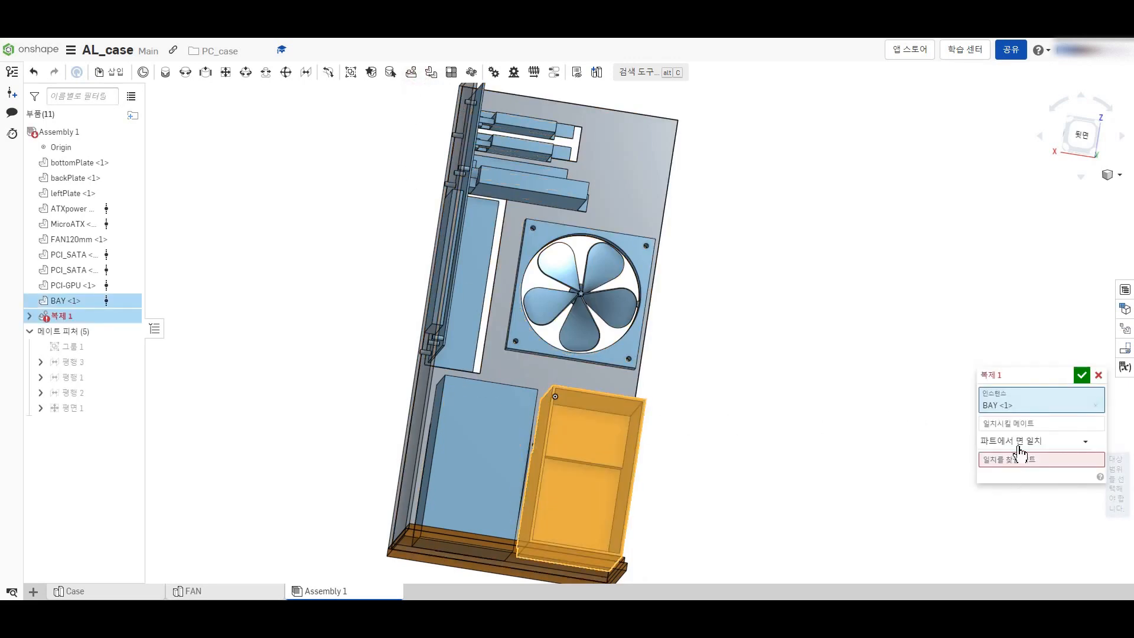
pyautogui.moveTo(778, 420); pyautogui.dragTo(749, 449, button='right')
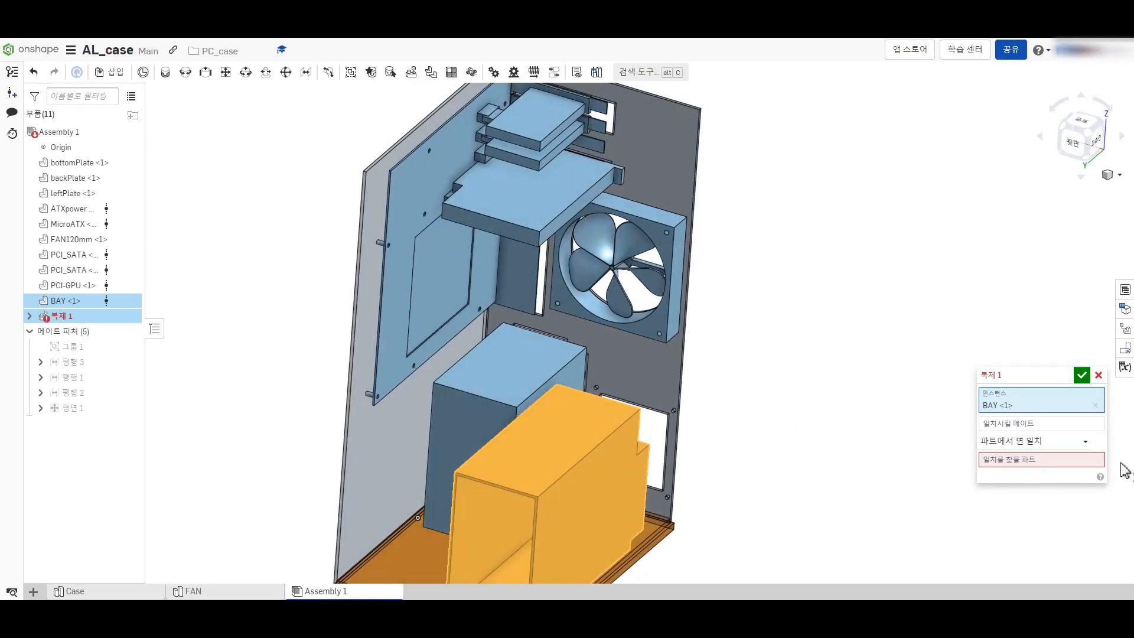
pyautogui.click(1083, 461)
pyautogui.click(558, 452)
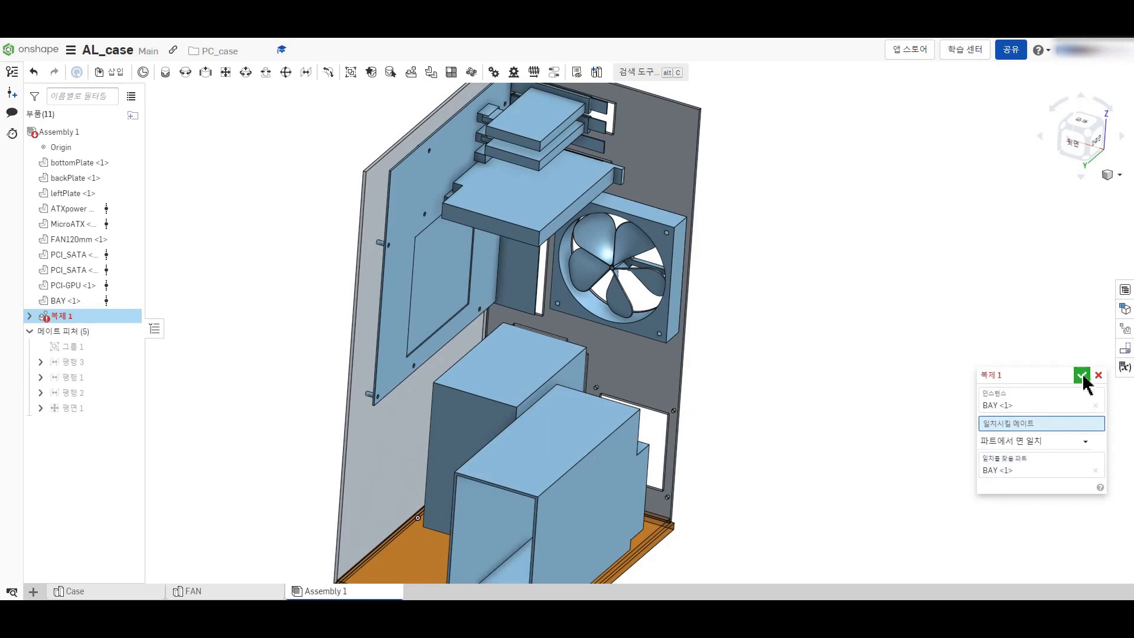
pyautogui.click(1099, 375)
# Step: Copy the BAY and paste a second instance of it into the assembly
pyautogui.rightClick(550, 455)
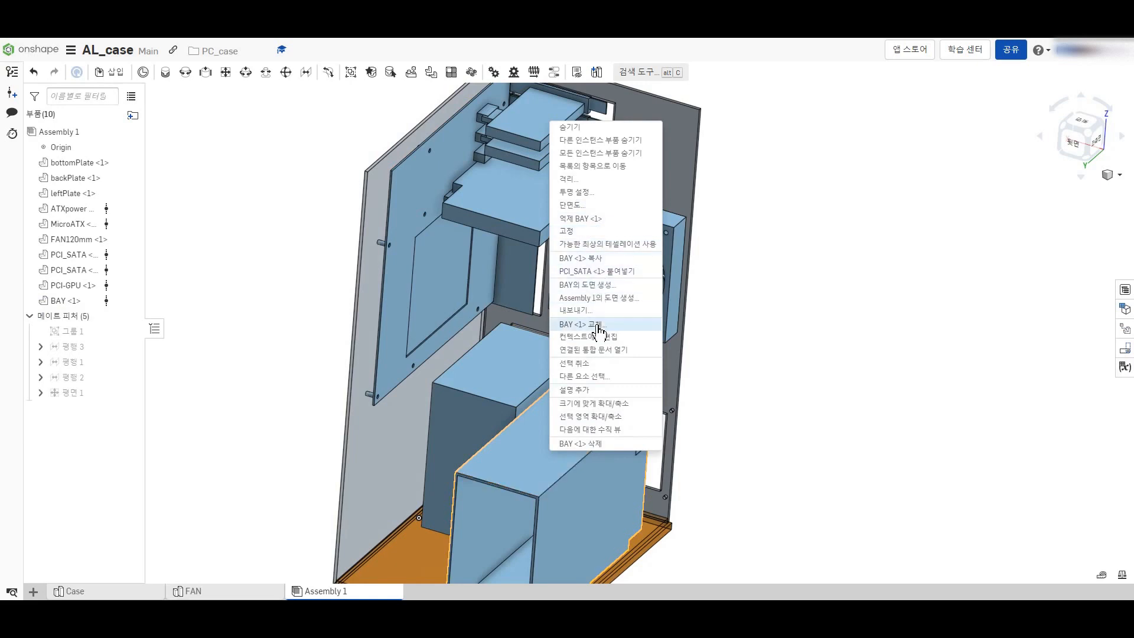
pyautogui.click(595, 260)
pyautogui.rightClick(546, 473)
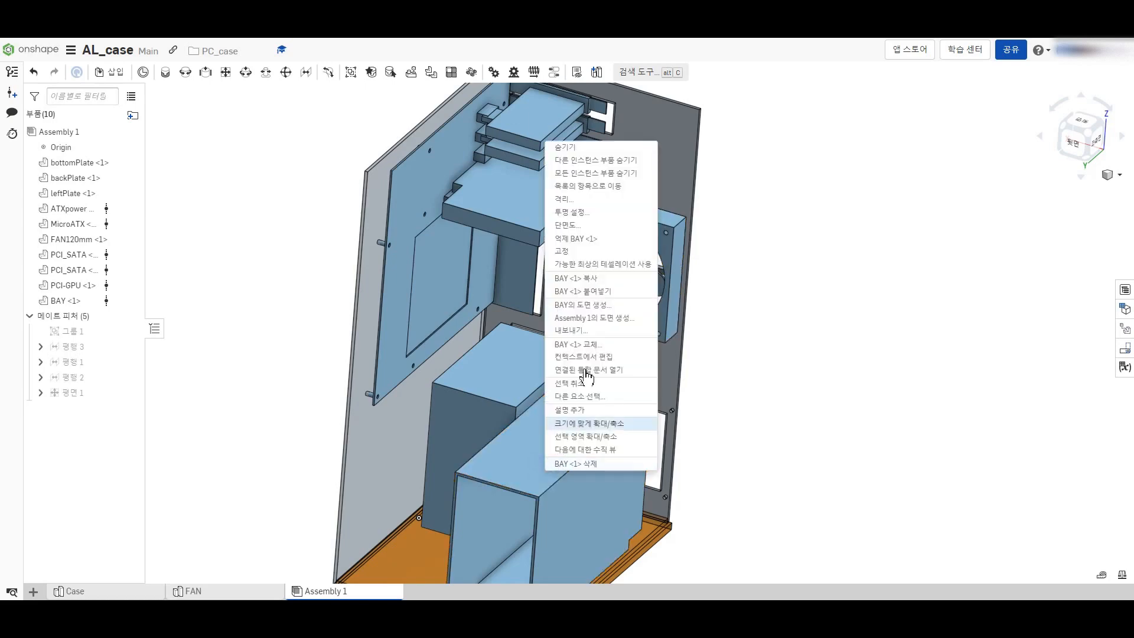
pyautogui.click(615, 306)
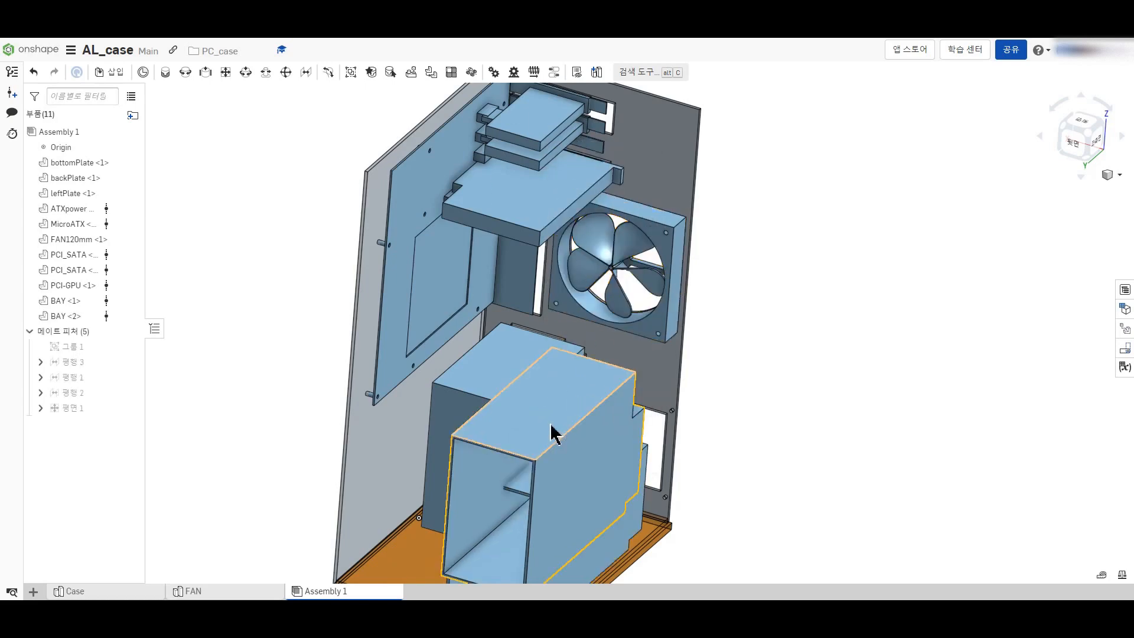
# Step: Raise the pasted BAY about -106 mm along its vertical axis, clear of the first BAY
pyautogui.click(553, 434)
pyautogui.scroll(3, 554, 429)
pyautogui.moveTo(509, 441); pyautogui.dragTo(523, 339)
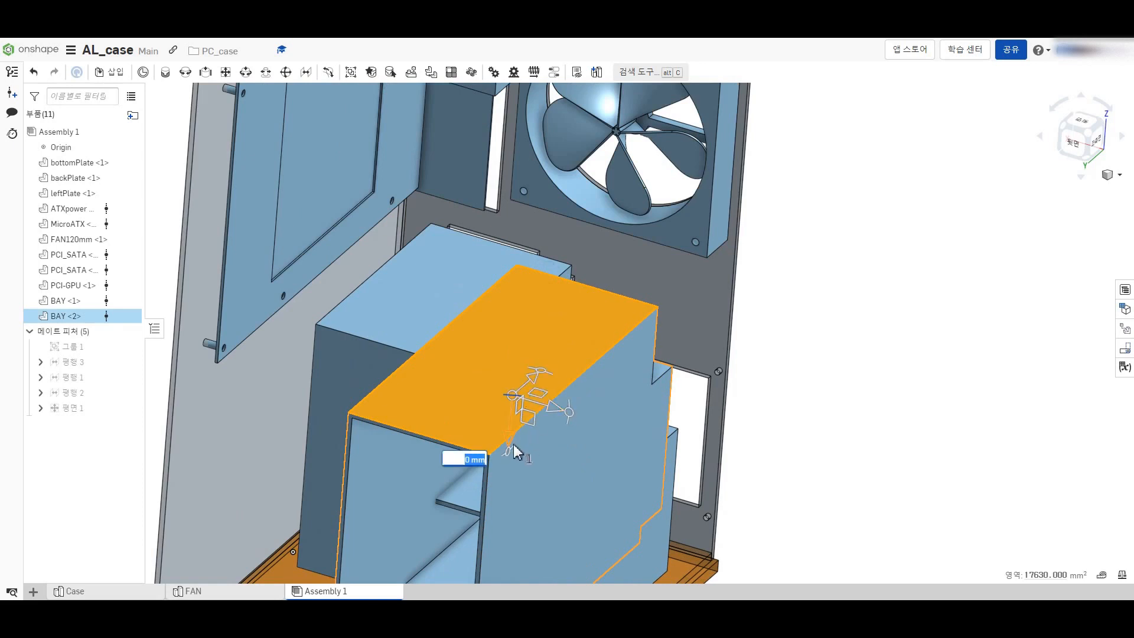
pyautogui.moveTo(509, 437); pyautogui.dragTo(518, 261)
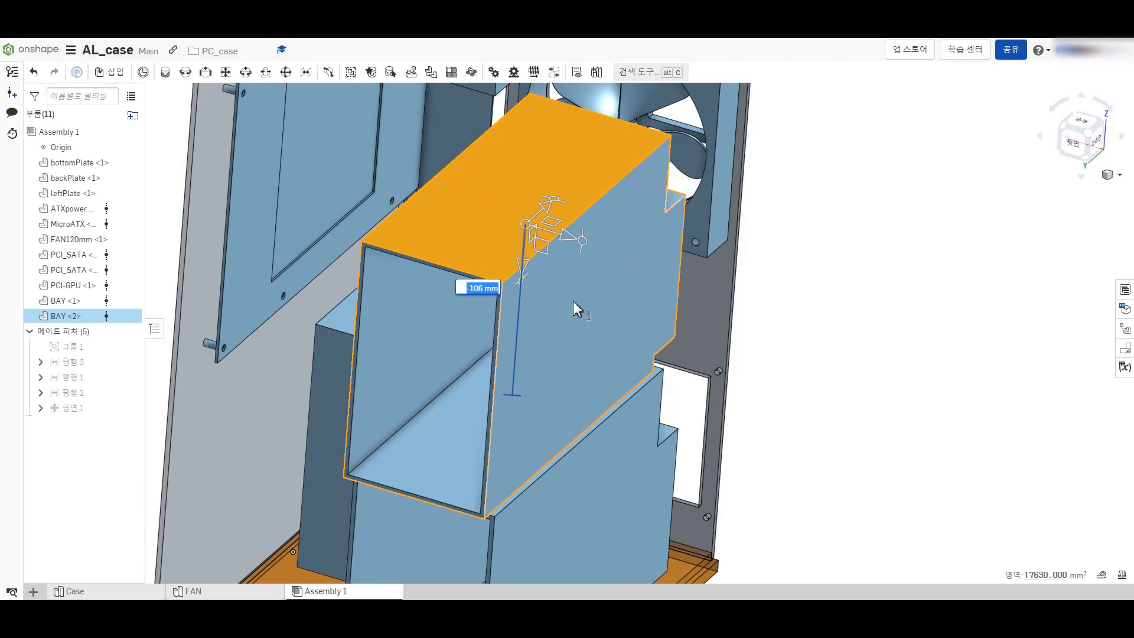
# Step: Seen from above, move the second BAY about -48.7 mm sideways to line it up over the first BAY
pyautogui.click(1083, 132)
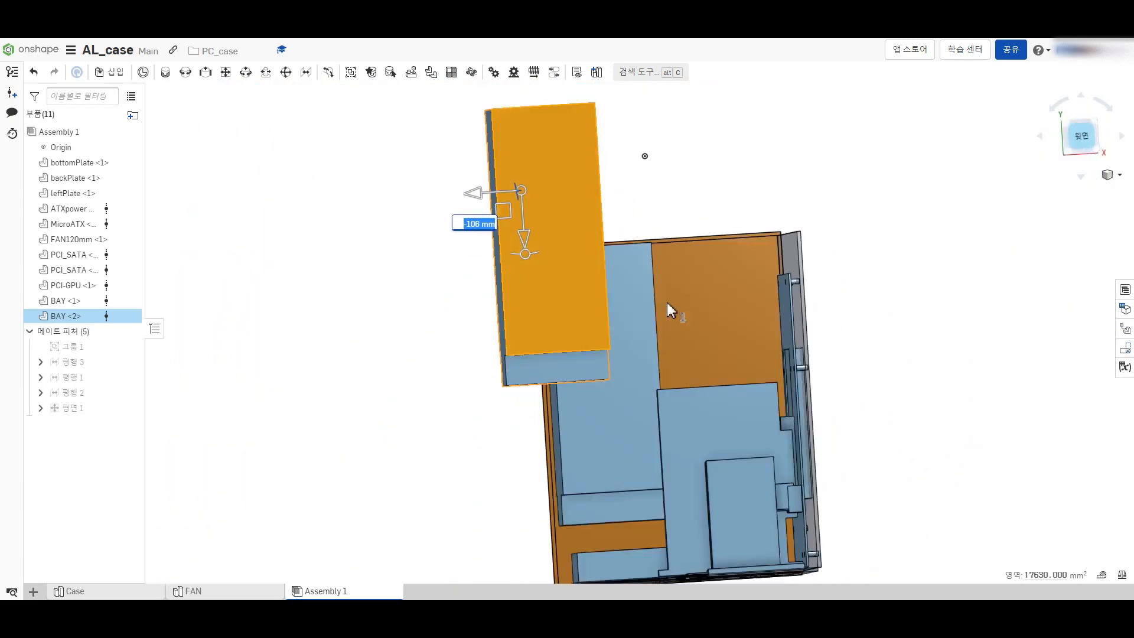
pyautogui.click(401, 293)
pyautogui.click(591, 361)
pyautogui.scroll(5, 618, 408)
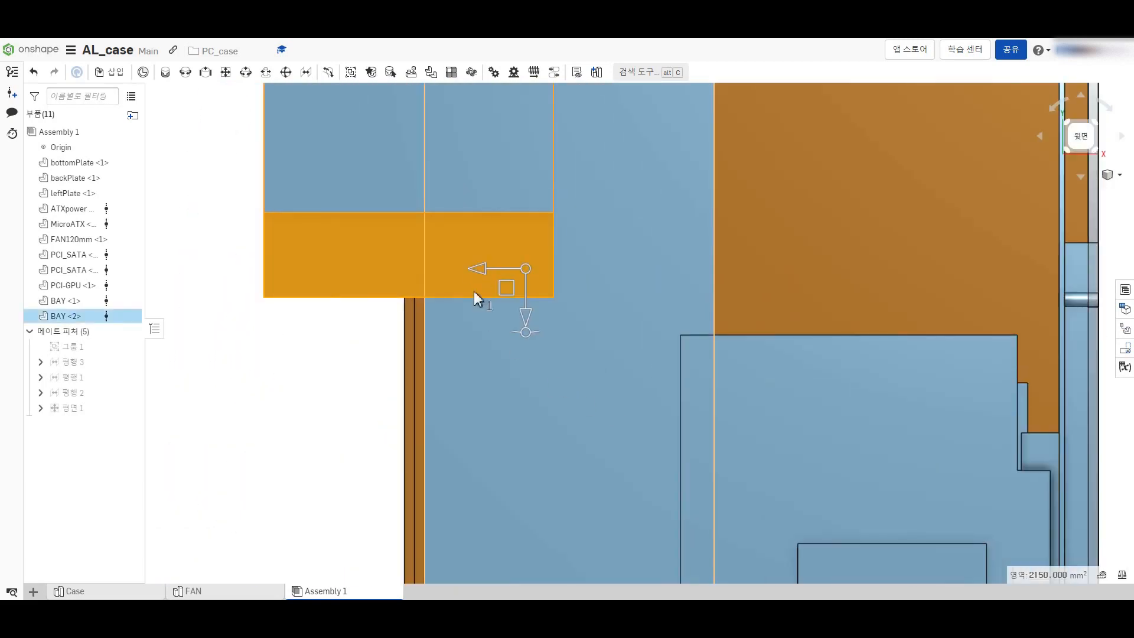
pyautogui.moveTo(487, 272); pyautogui.dragTo(647, 261)
pyautogui.scroll(-4, 567, 295)
pyautogui.scroll(4, 572, 493)
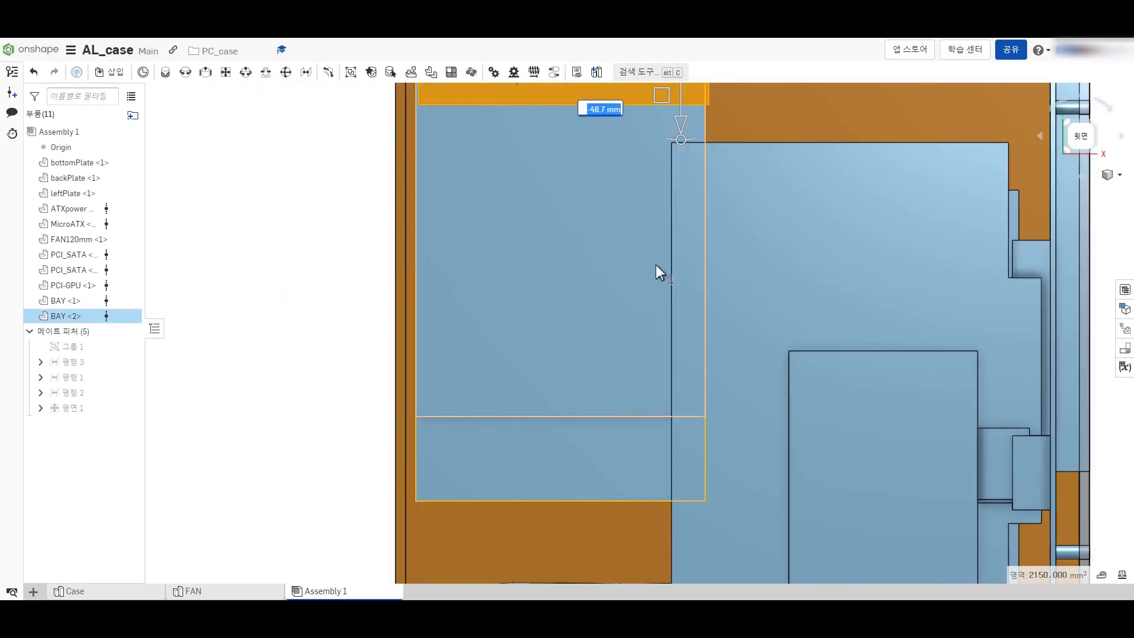
# Step: Move the second BAY about 117.3 mm toward the back plate and nudge it sideways flush with the first BAY
pyautogui.moveTo(690, 341); pyautogui.dragTo(658, 520)
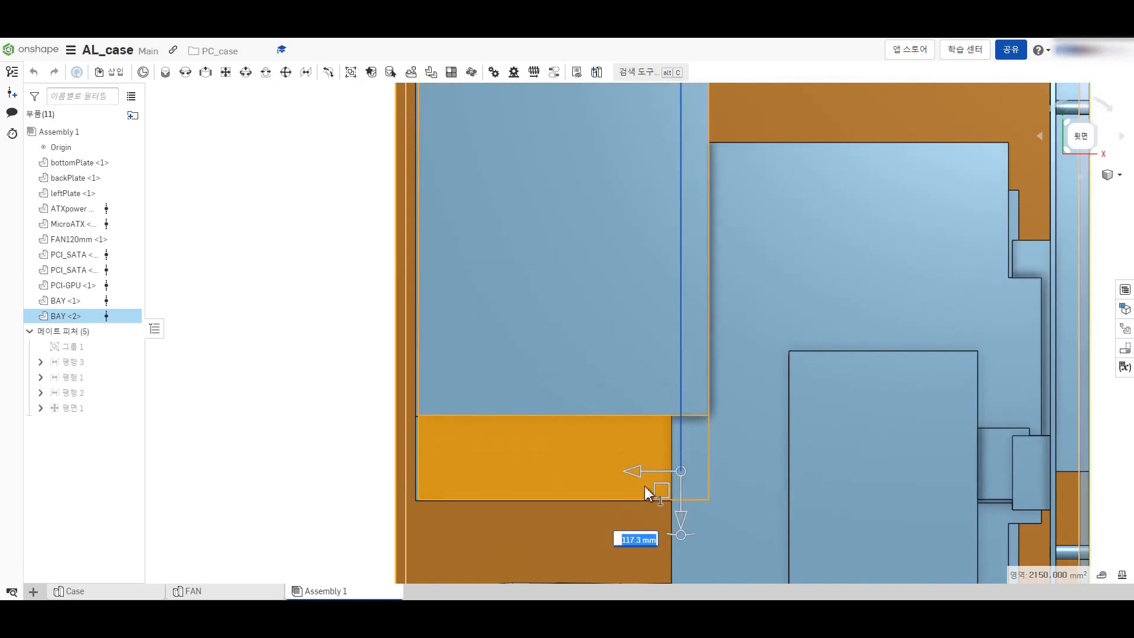
pyautogui.moveTo(644, 476); pyautogui.dragTo(640, 477)
pyautogui.scroll(-5, 582, 489)
pyautogui.click(451, 338)
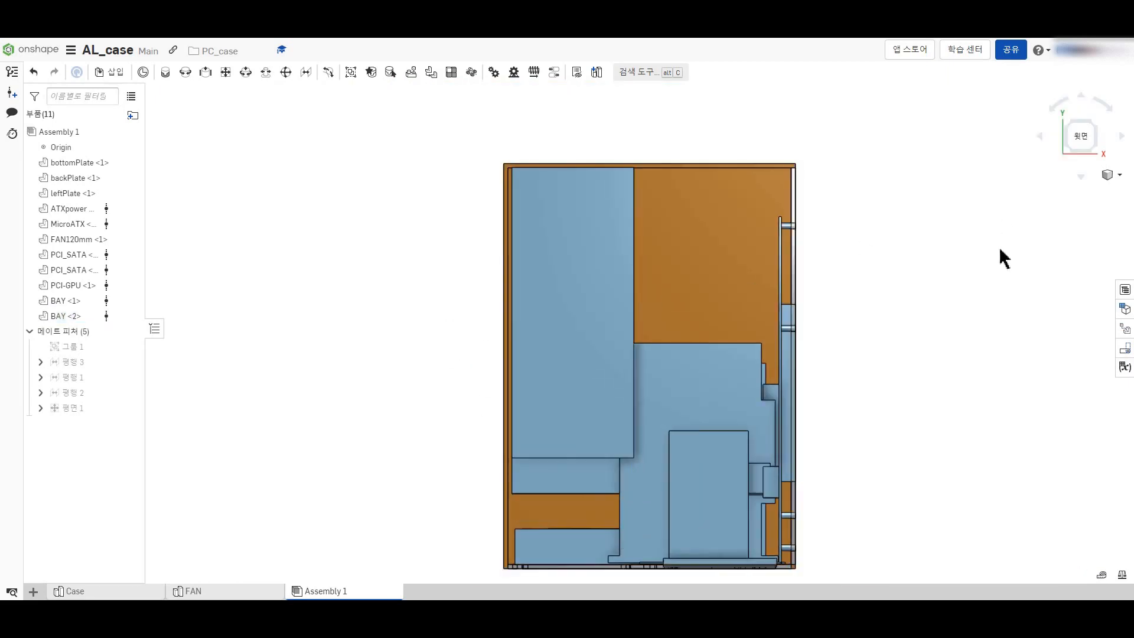
# Step: Seen from the side, lower the second BAY about 65 mm onto the top of the first BAY
pyautogui.moveTo(973, 309); pyautogui.dragTo(1007, 293, button='right')
pyautogui.click(1069, 147)
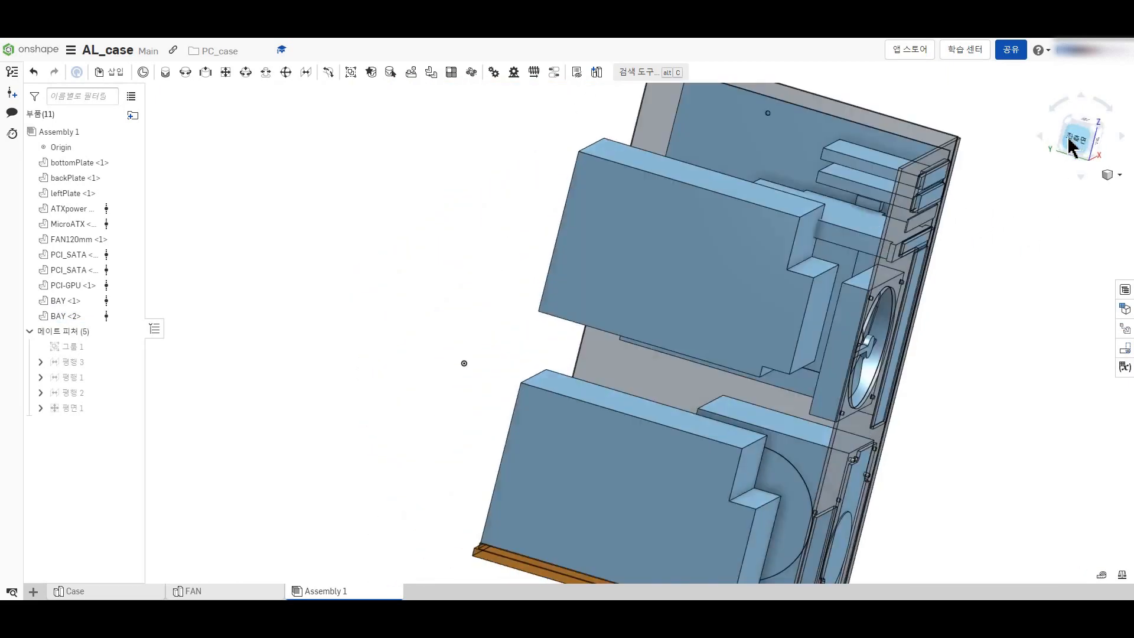
pyautogui.scroll(3, 650, 455)
pyautogui.click(546, 223)
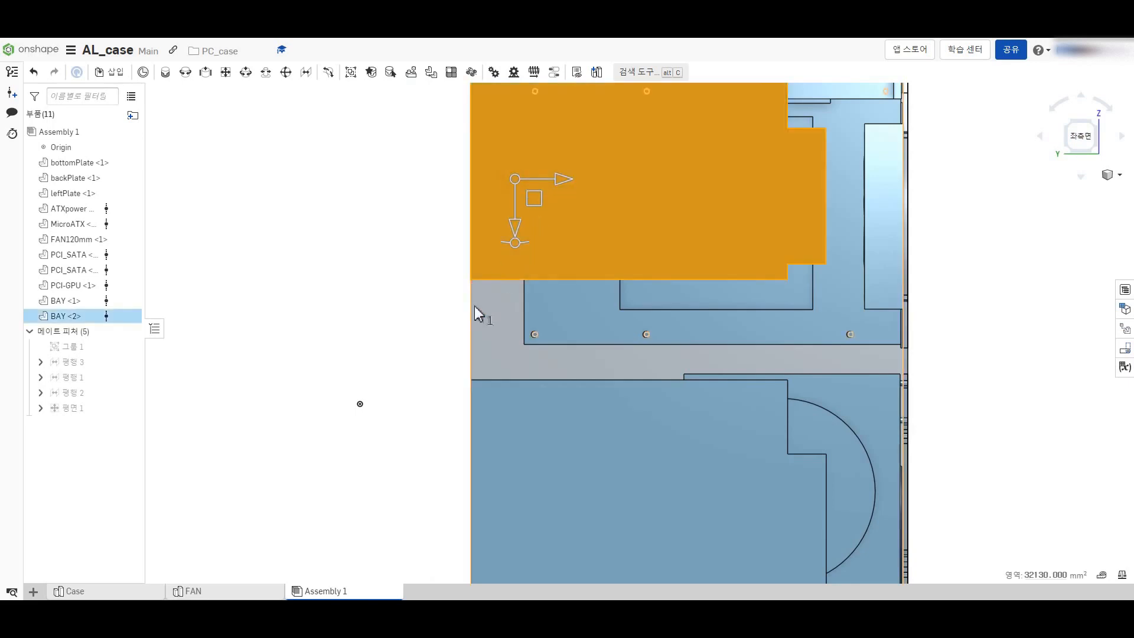
pyautogui.scroll(4, 475, 310)
pyautogui.moveTo(553, 95); pyautogui.dragTo(562, 293)
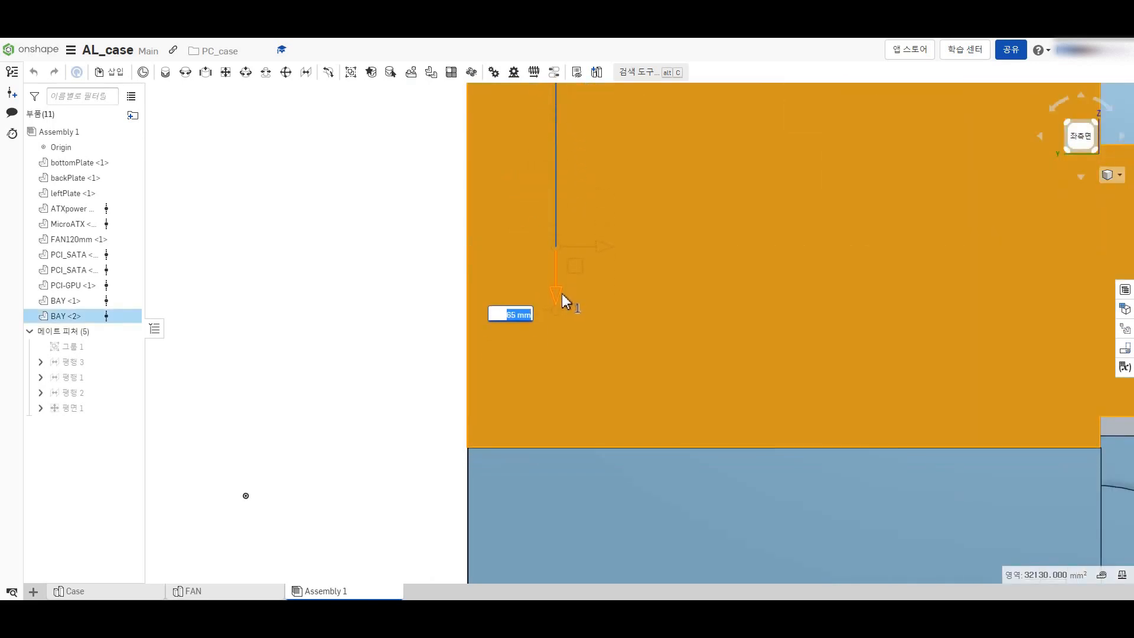
pyautogui.click(374, 347)
# Step: Nudge the second BAY about 0.3 mm toward the back plate and raise it about -3 mm to leave a gap between the bays
pyautogui.click(484, 420)
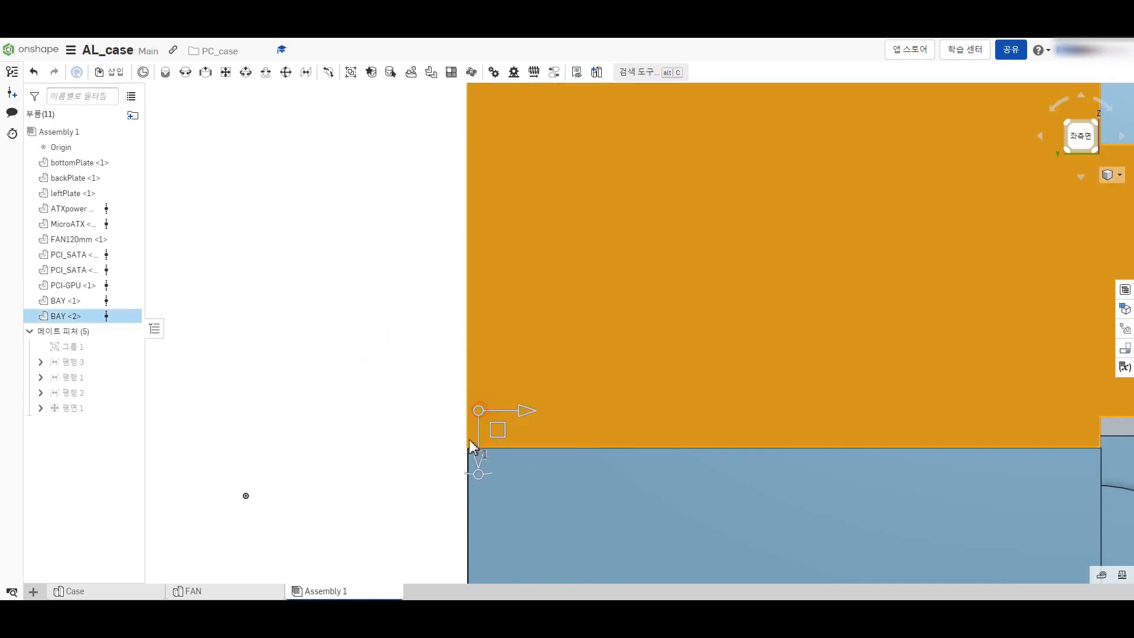
pyautogui.moveTo(589, 258); pyautogui.dragTo(593, 257)
pyautogui.click(450, 323)
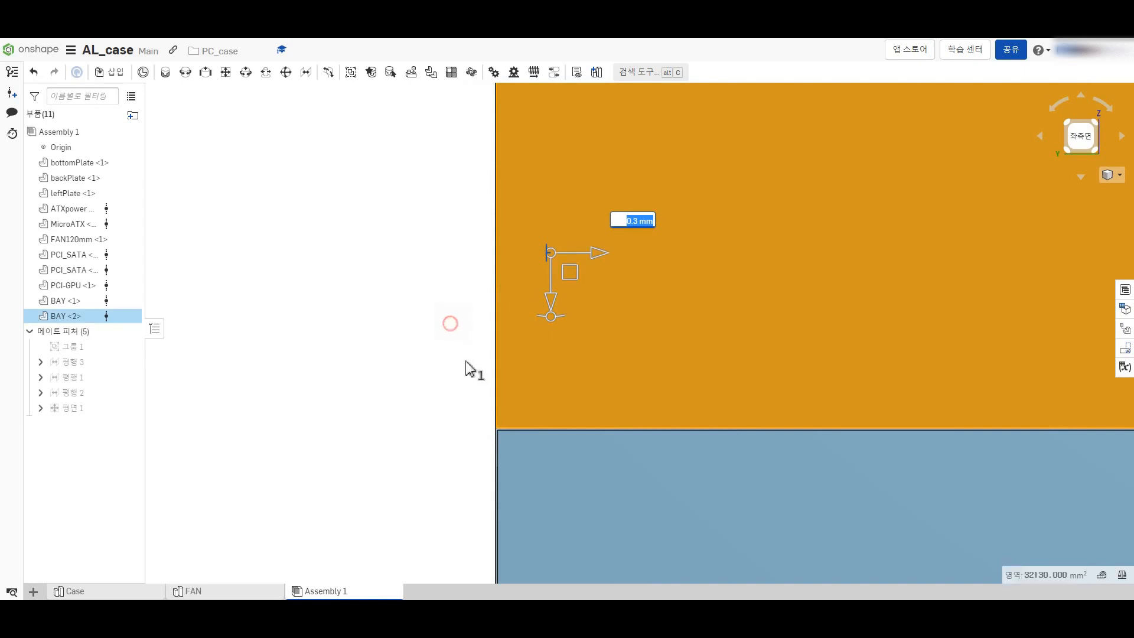
pyautogui.moveTo(549, 308); pyautogui.dragTo(550, 265)
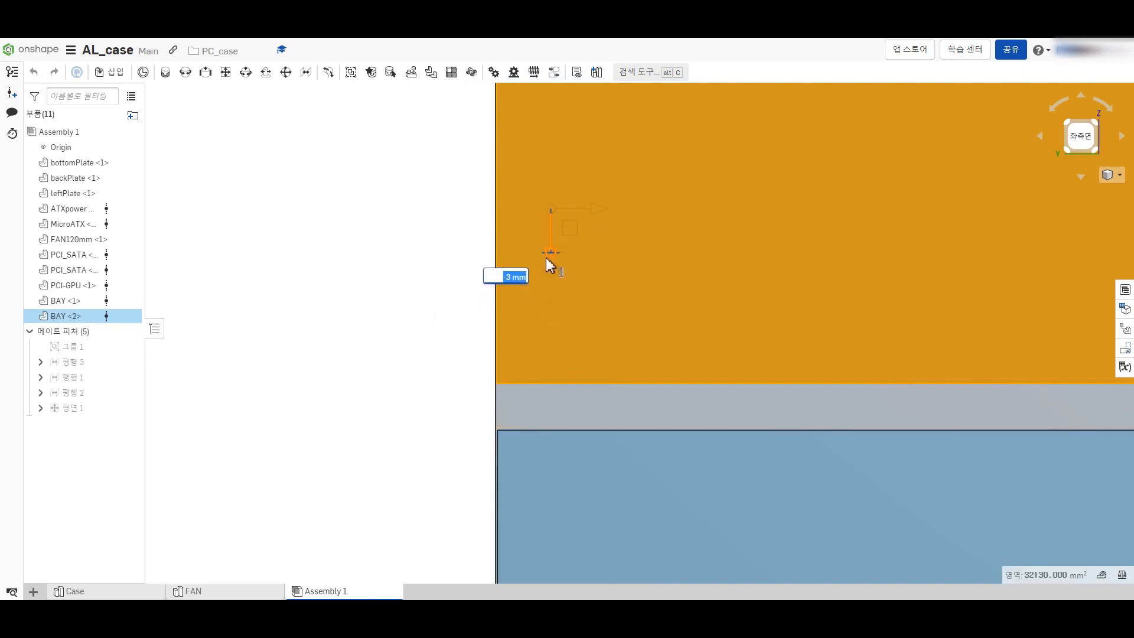
pyautogui.click(360, 311)
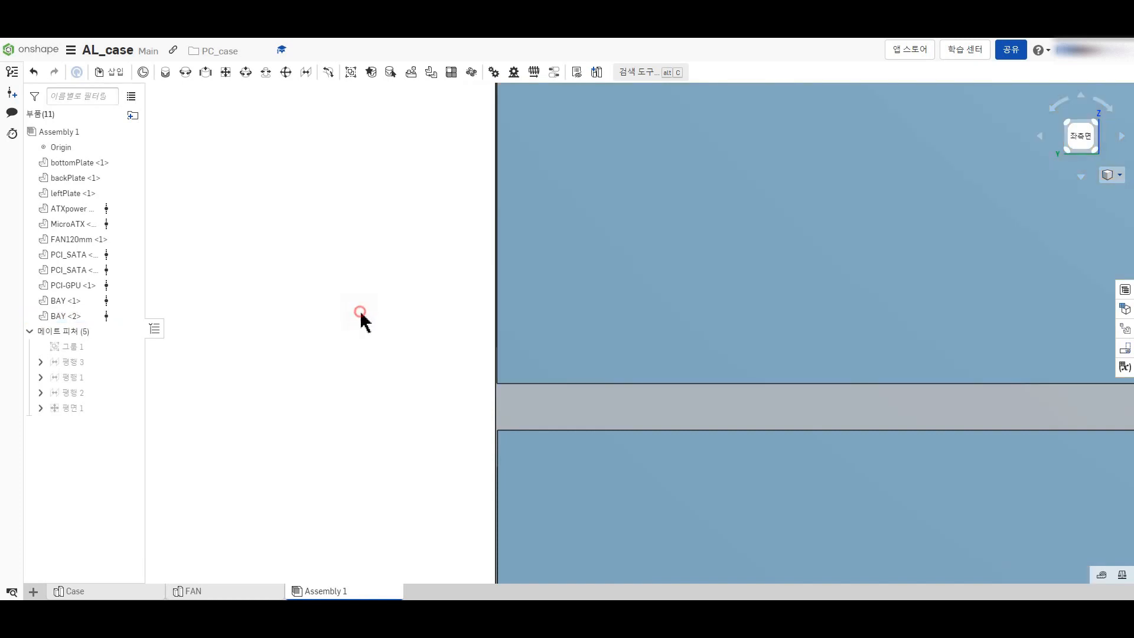
pyautogui.scroll(-10, 367, 324)
pyautogui.moveTo(324, 324); pyautogui.dragTo(308, 354, button='right')
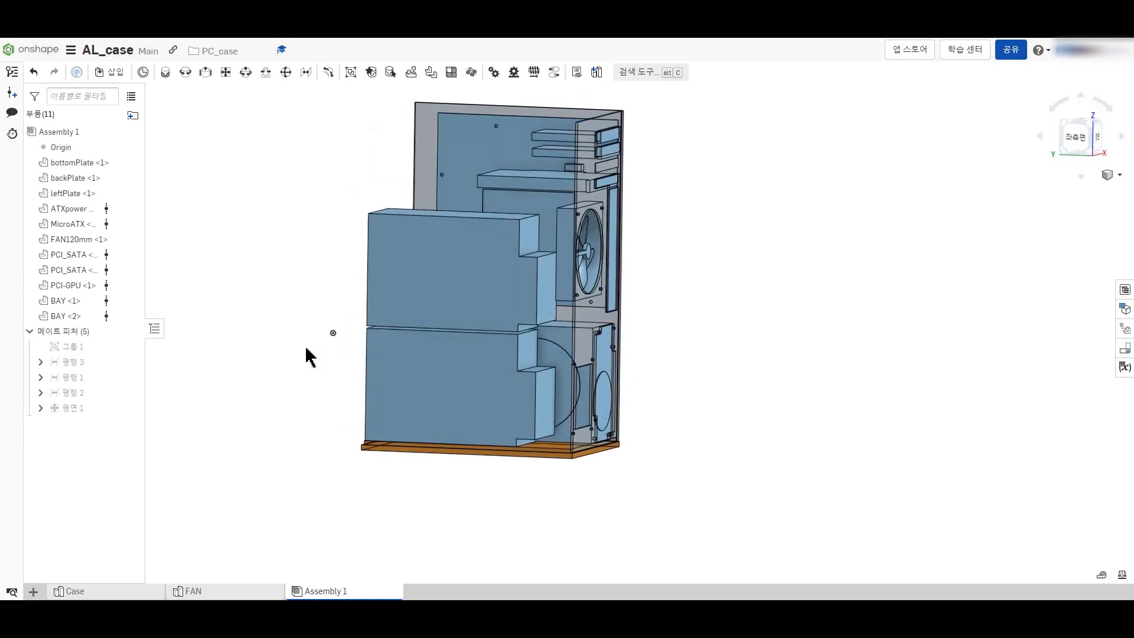
pyautogui.moveTo(317, 349)
pyautogui.mouseDown(button='right')
pyautogui.moveTo(327, 350)
pyautogui.moveTo(235, 373)
pyautogui.mouseUp(button='right')
pyautogui.moveTo(237, 364); pyautogui.dragTo(233, 365, button='right')
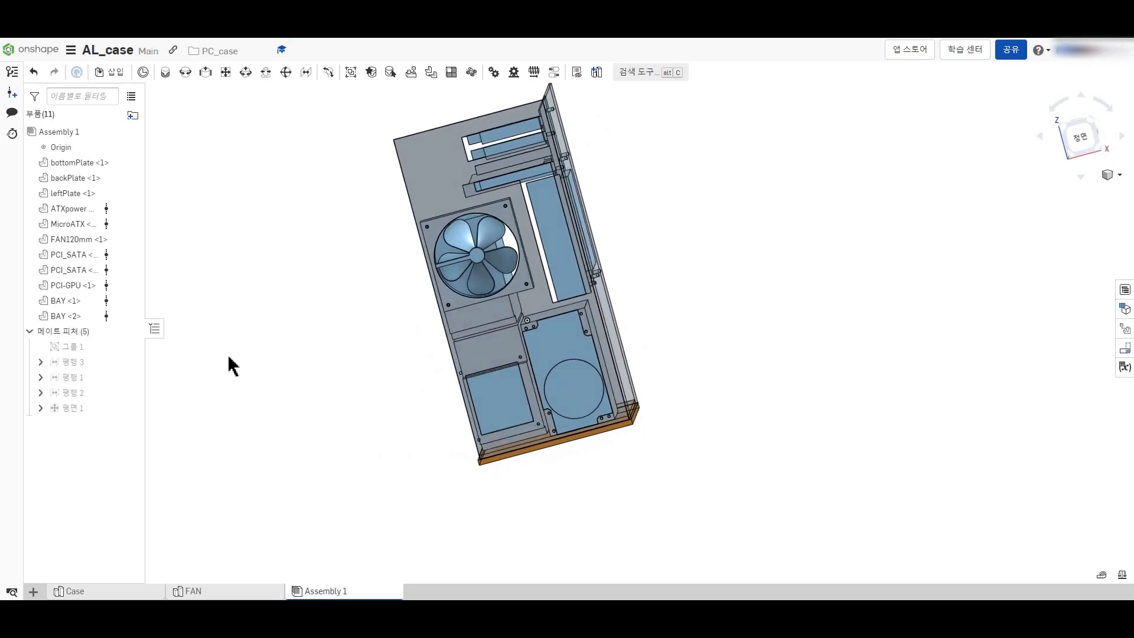
# Step: Rotate the ATXpower unit 180 degrees within the plane of the back plate
pyautogui.click(565, 354)
pyautogui.scroll(-5, 557, 333)
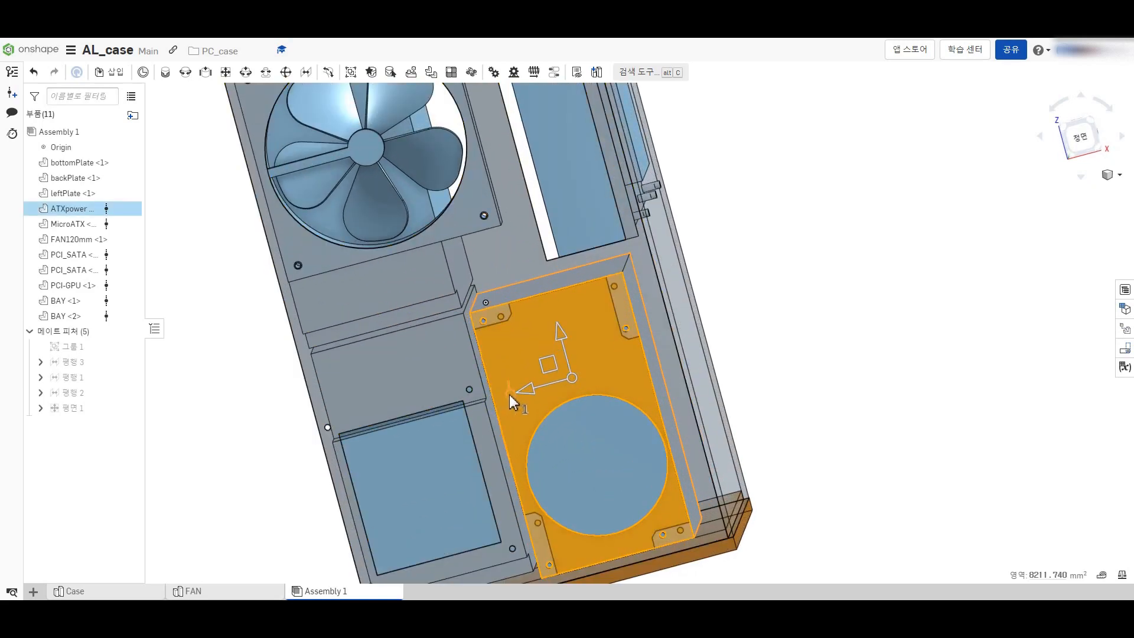
pyautogui.scroll(5, 509, 395)
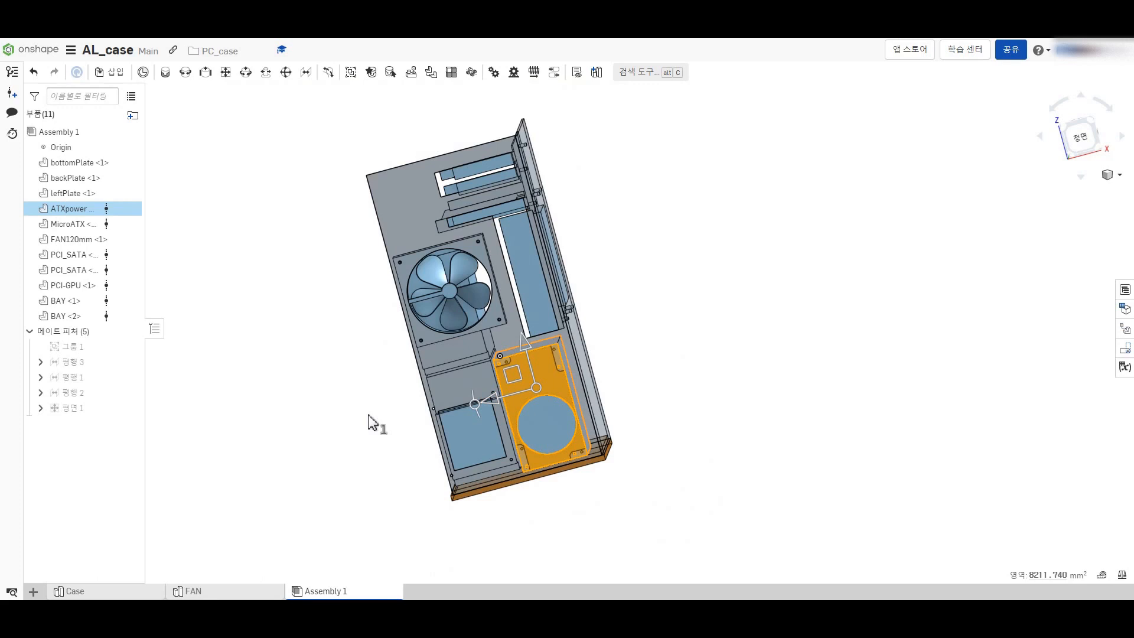
pyautogui.scroll(-3, 370, 422)
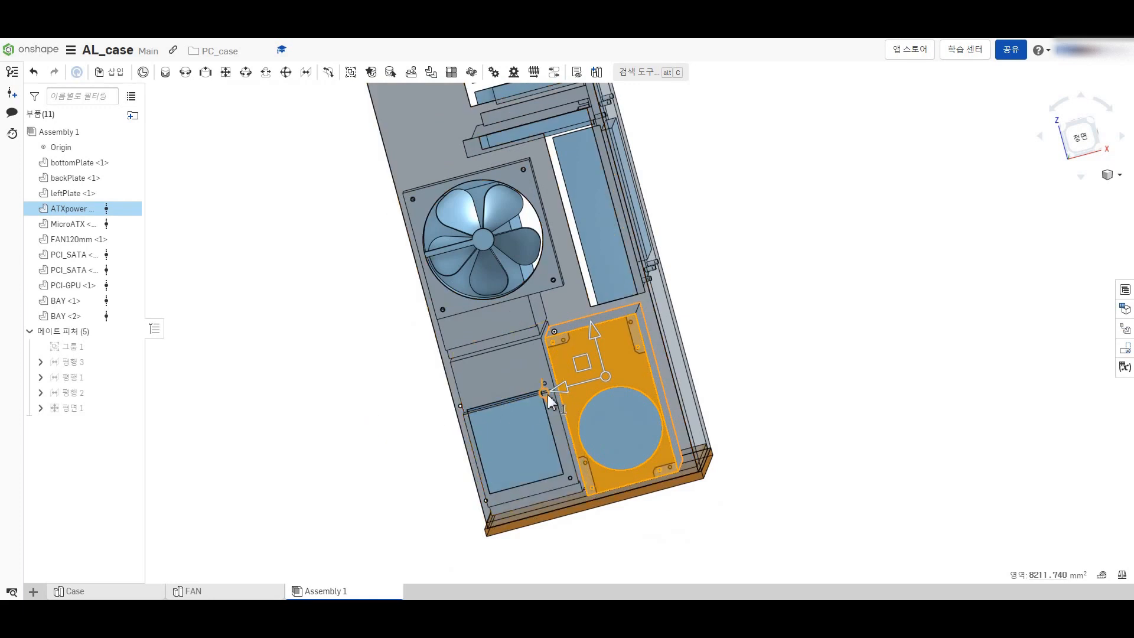
pyautogui.moveTo(548, 397); pyautogui.dragTo(661, 368)
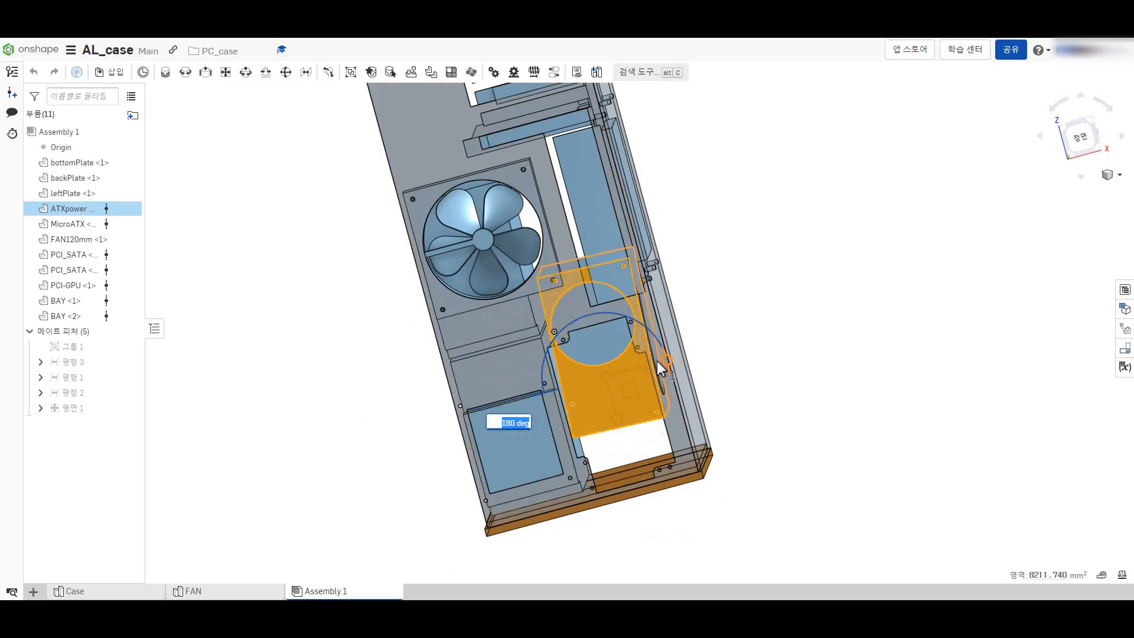
pyautogui.click(746, 440)
# Step: Try a planar mate between the ATXpower's corner screw hole and the lowest hole in the backPlate's mounting tab
pyautogui.scroll(-8, 562, 407)
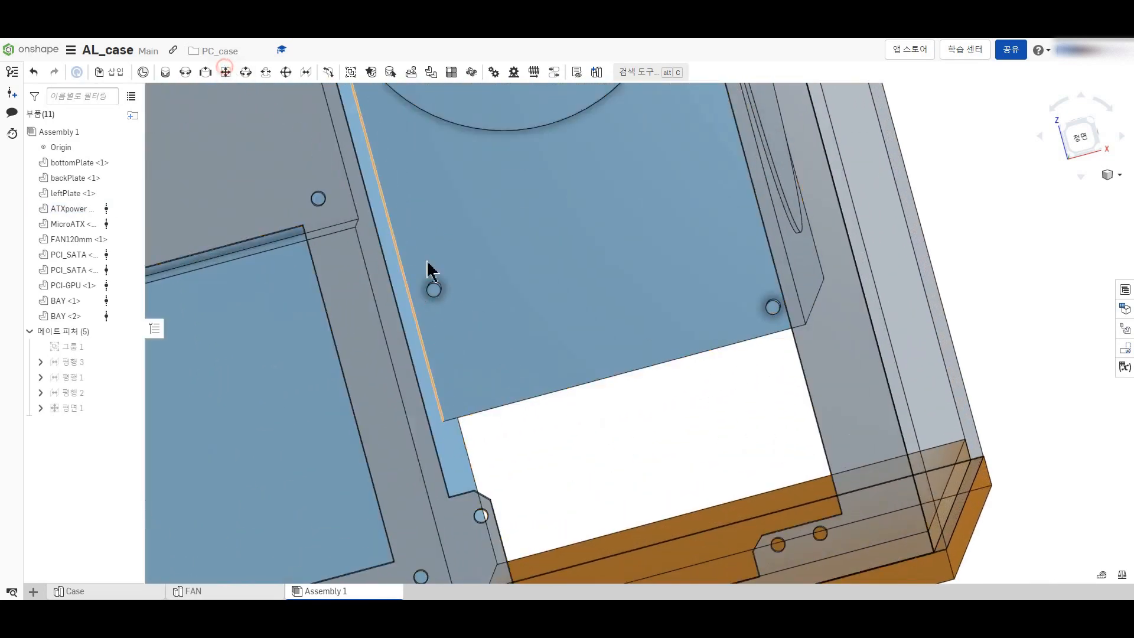
pyautogui.scroll(-10, 410, 289)
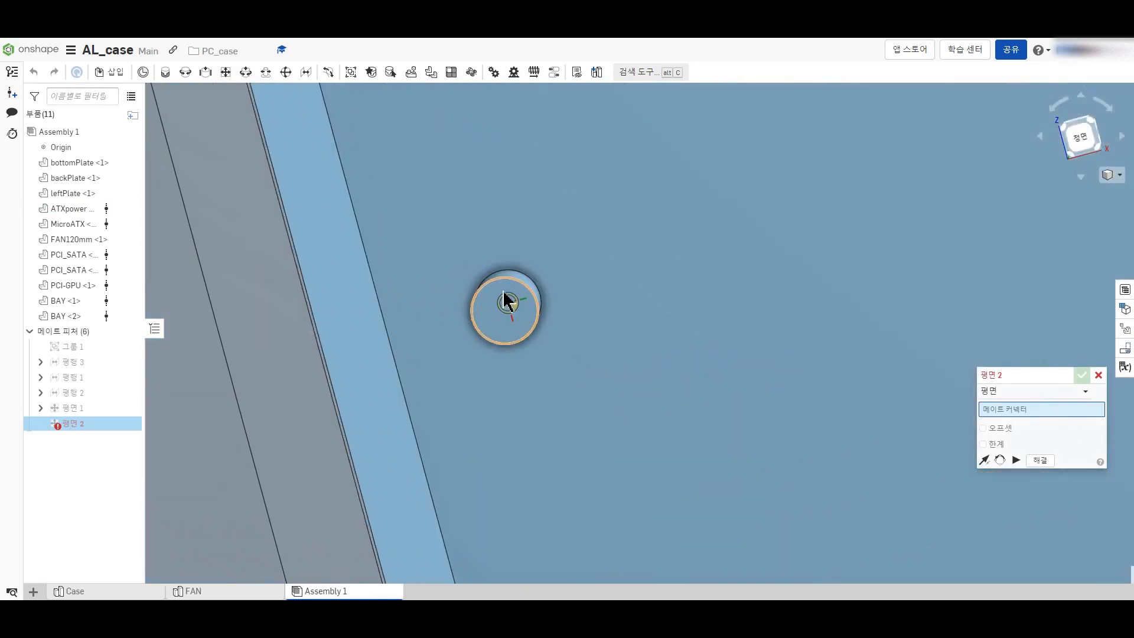
pyautogui.click(504, 290)
pyautogui.scroll(10, 504, 290)
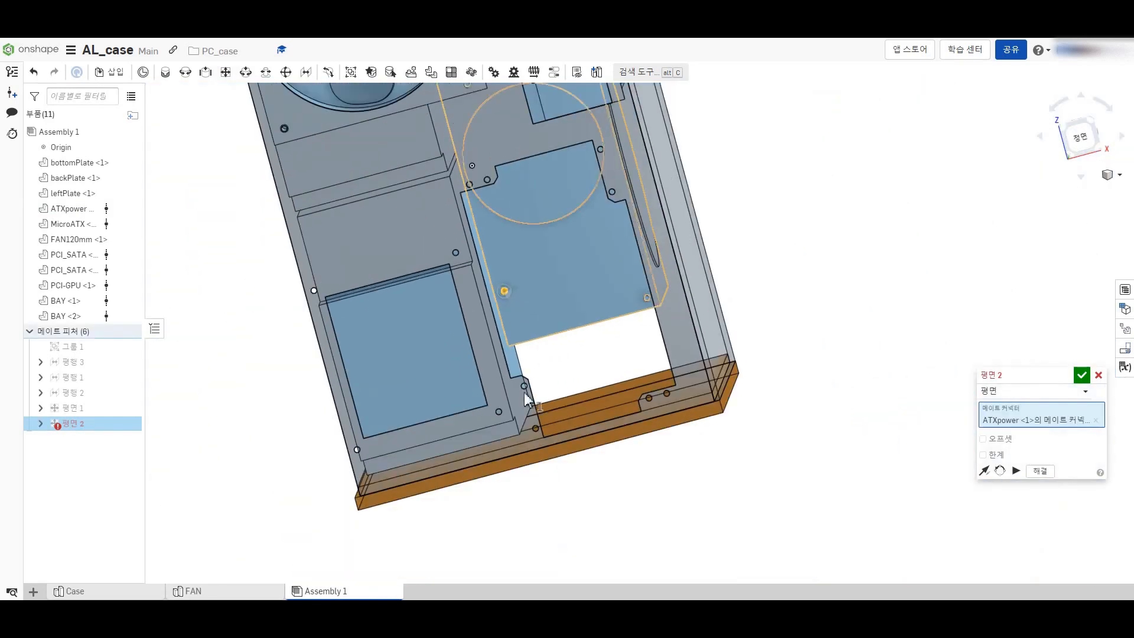
pyautogui.scroll(-5, 536, 434)
pyautogui.scroll(-5, 541, 407)
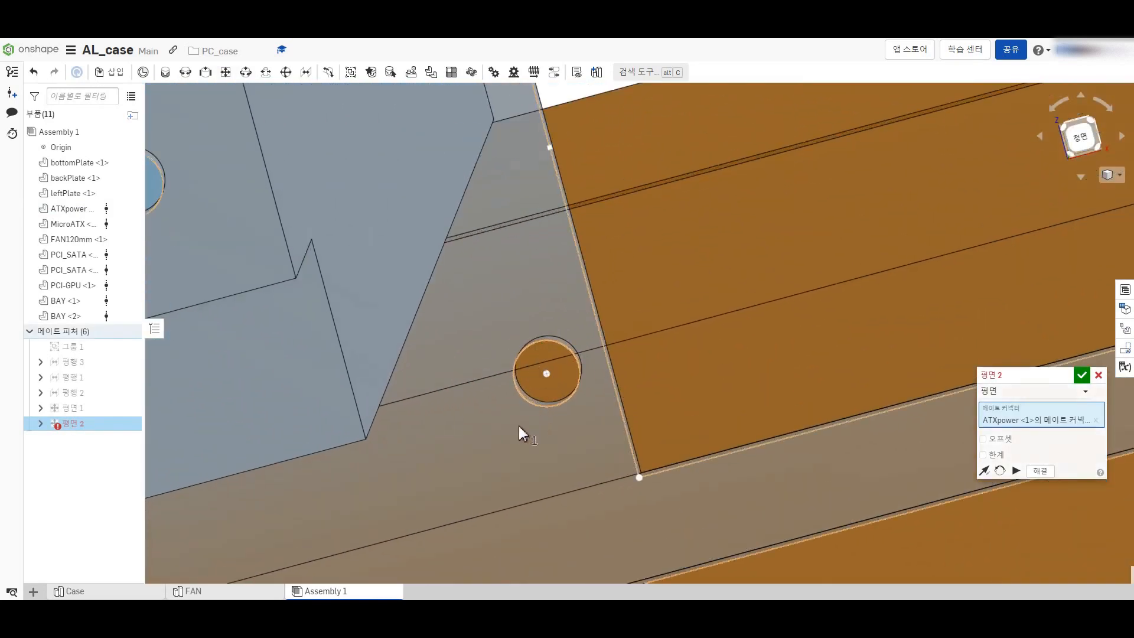
pyautogui.click(531, 403)
pyautogui.scroll(10, 530, 403)
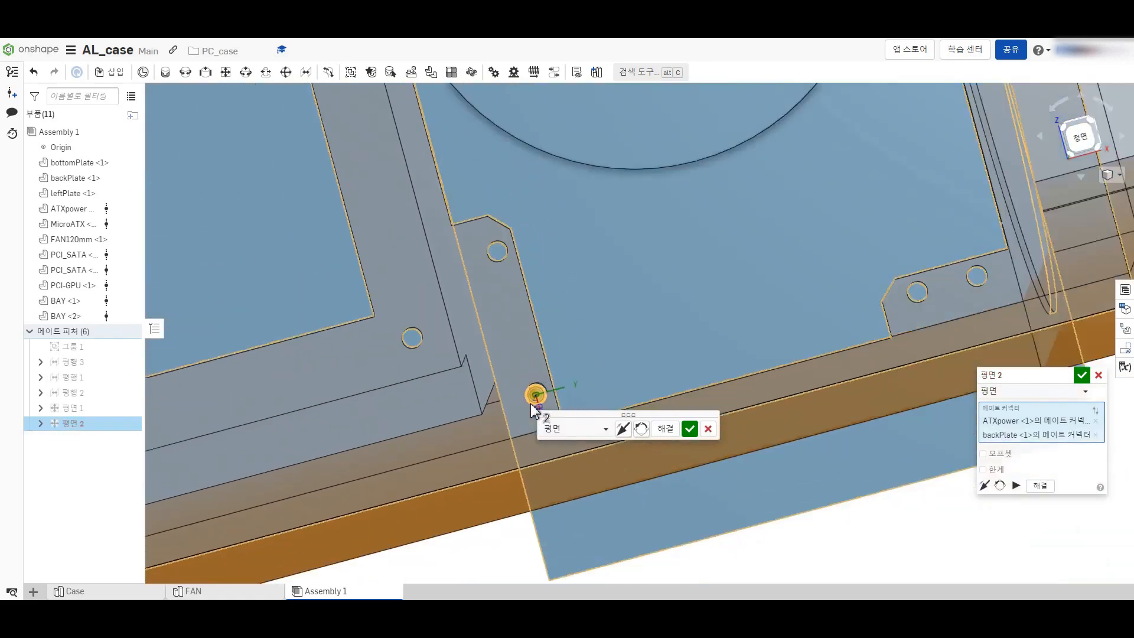
pyautogui.scroll(-10, 521, 394)
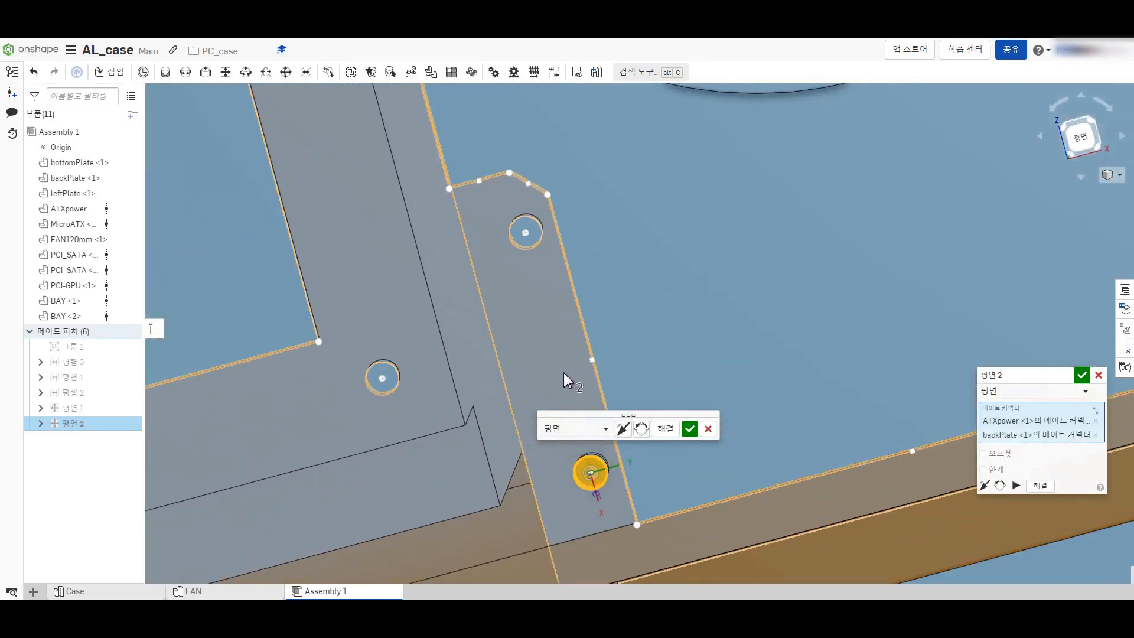
# Step: Try the mate with the backPlate tab's upper hole as the second connector, accept it, and undo the mate
pyautogui.click(1096, 435)
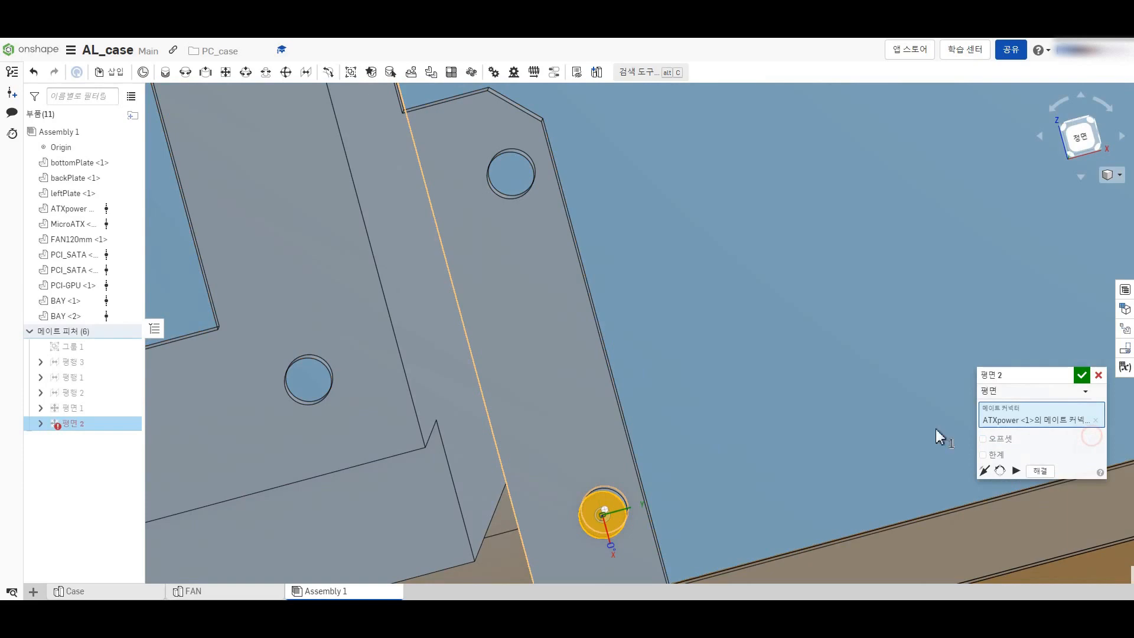
pyautogui.click(509, 204)
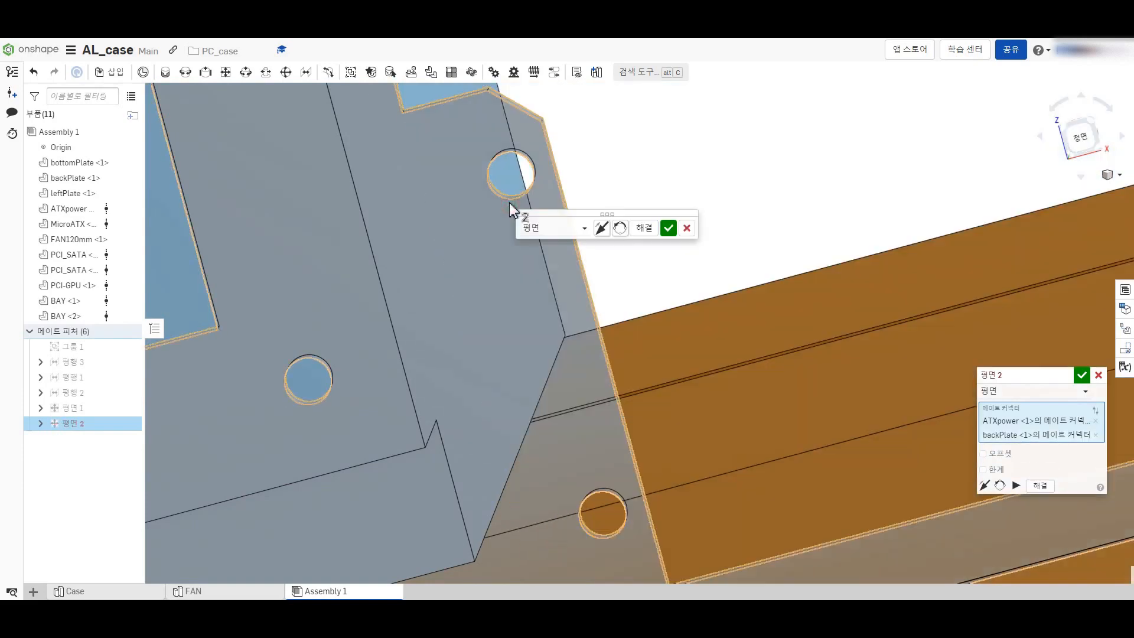
pyautogui.scroll(5, 553, 313)
pyautogui.scroll(8, 552, 314)
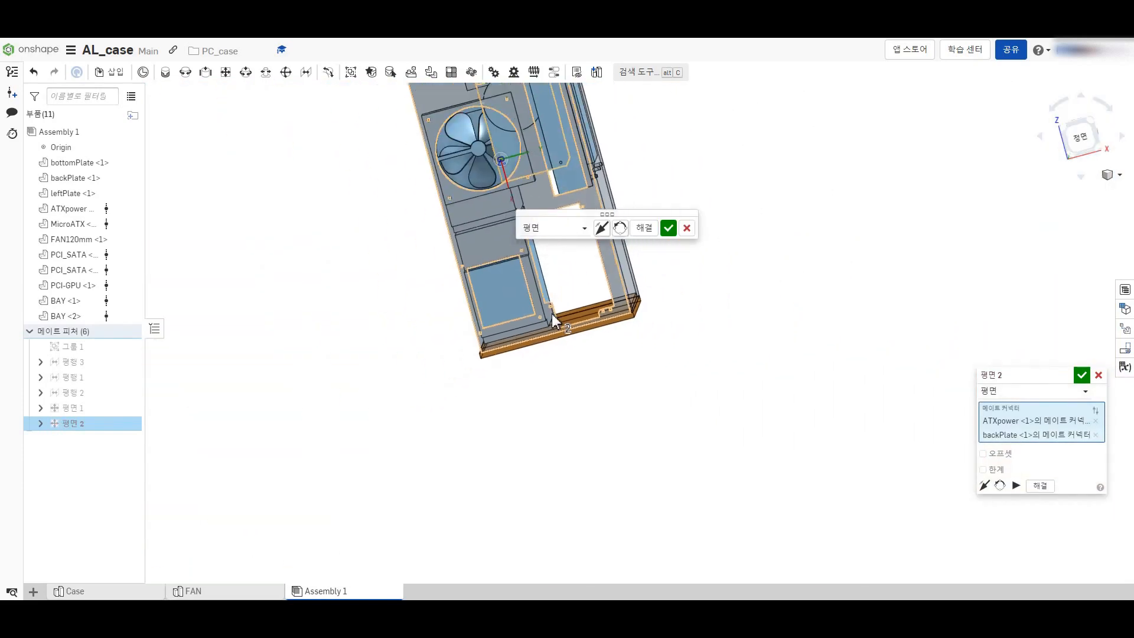
pyautogui.click(1082, 375)
pyautogui.scroll(-3, 629, 325)
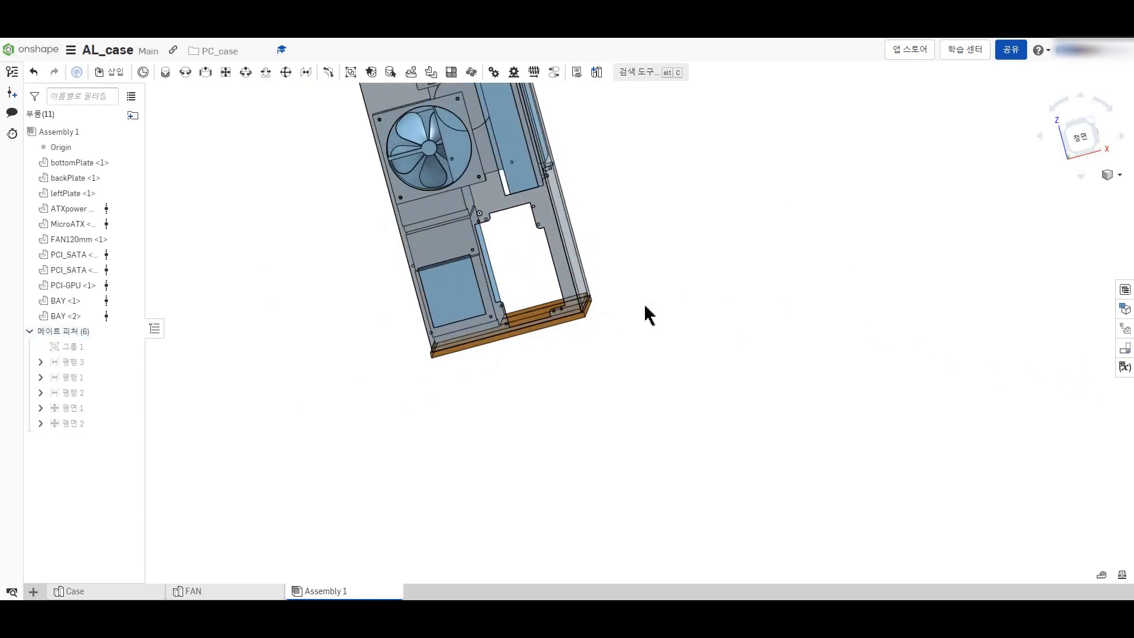
pyautogui.hotkey('ctrl', 'z')
# Step: Add a planar mate joining the ATXpower's corner screw hole to the upper hole in the backPlate's mounting tab
pyautogui.scroll(-4, 580, 246)
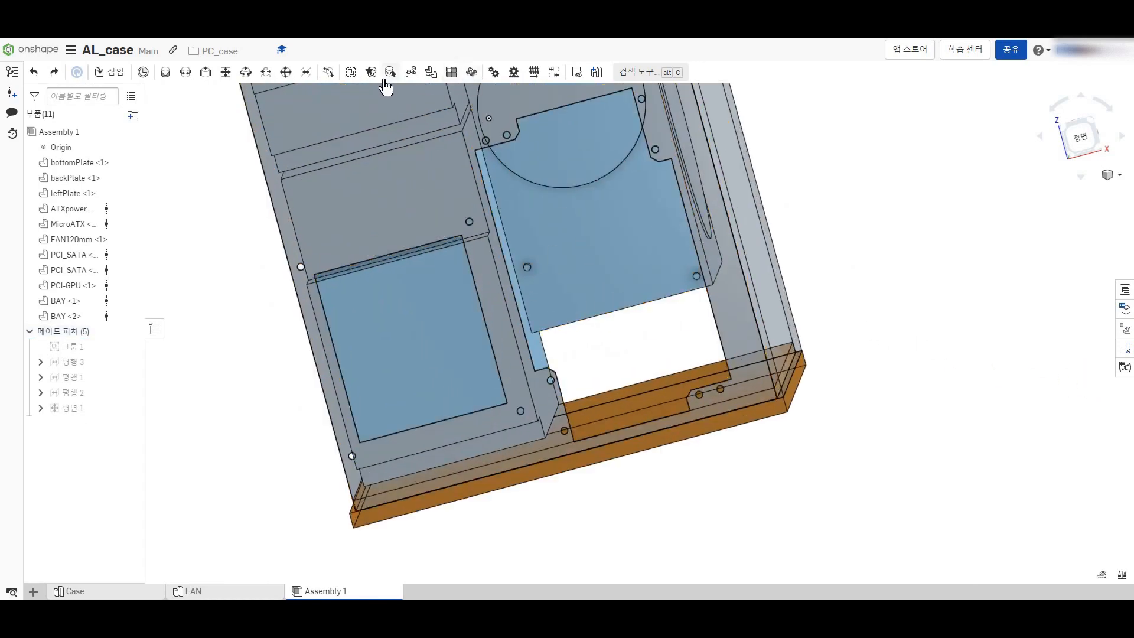
pyautogui.click(224, 72)
pyautogui.scroll(-6, 529, 266)
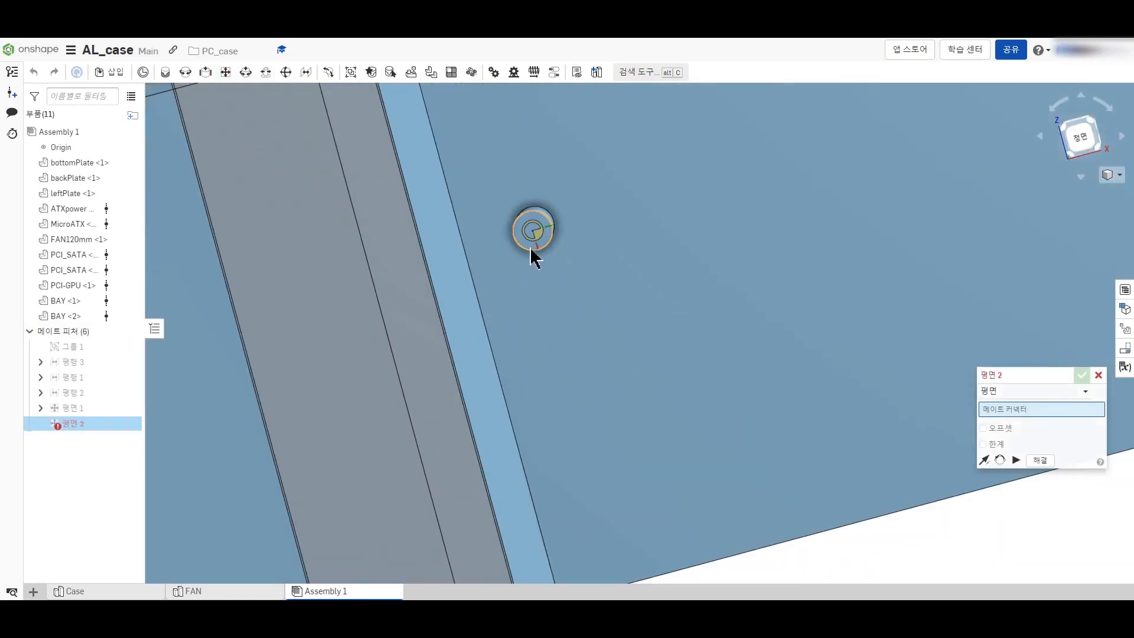
pyautogui.click(526, 247)
pyautogui.scroll(8, 525, 247)
pyautogui.scroll(-6, 573, 396)
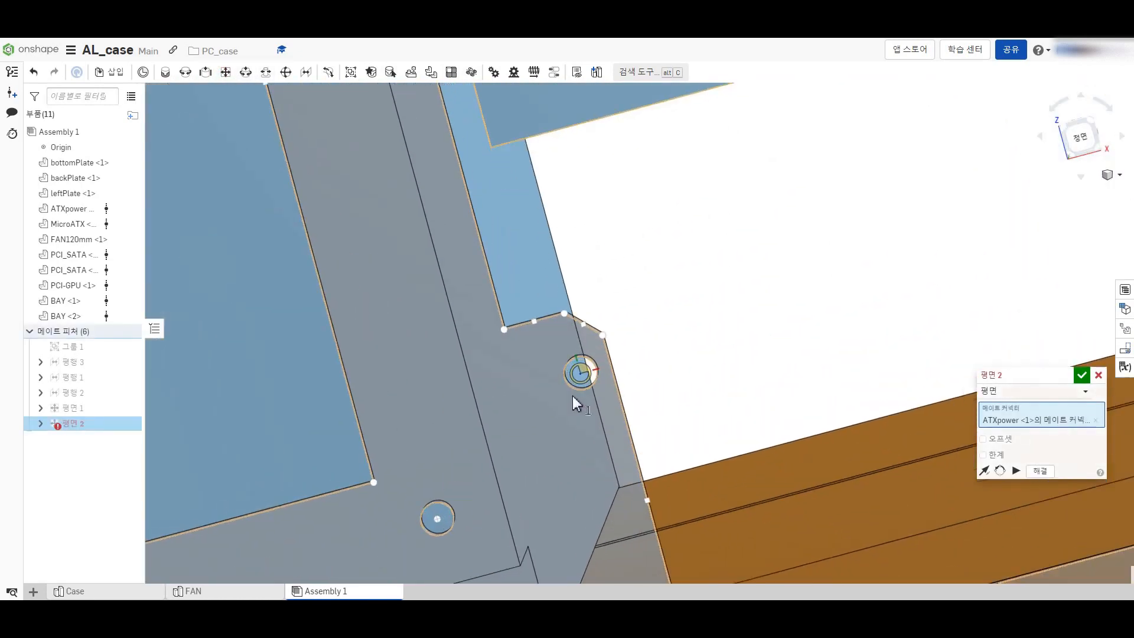
pyautogui.click(582, 387)
pyautogui.scroll(5, 581, 387)
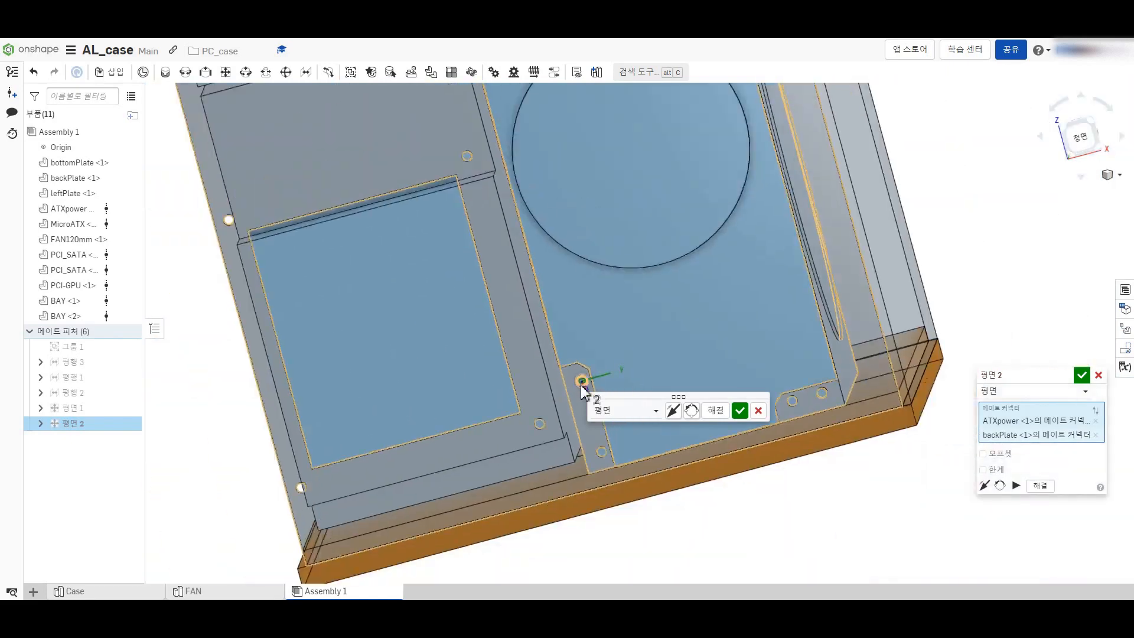
pyautogui.click(1081, 375)
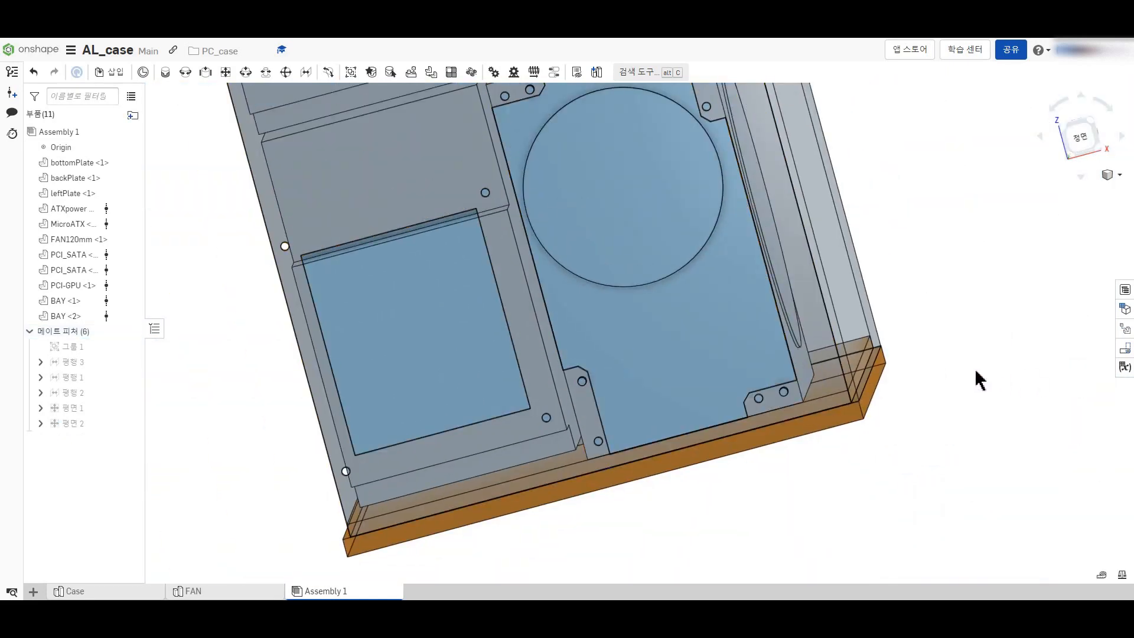
# Step: Examine the ATXpower's fit in the back plate from the front and the two BAYs' edges from behind
pyautogui.click(1080, 156)
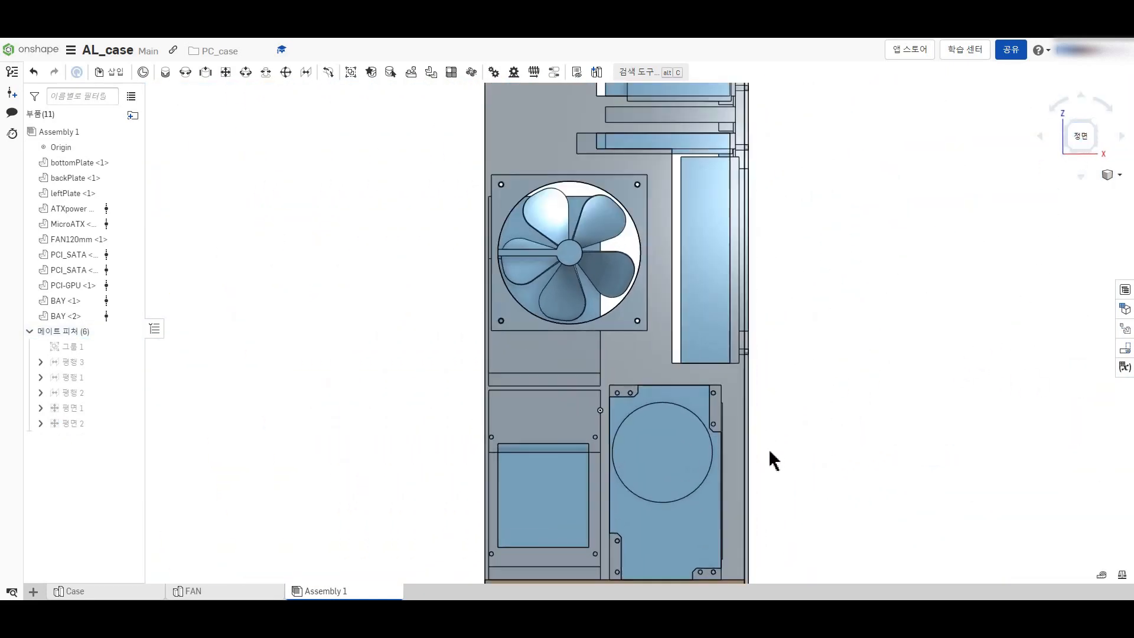
pyautogui.scroll(5, 769, 458)
pyautogui.moveTo(824, 436)
pyautogui.mouseDown(button='right')
pyautogui.moveTo(785, 440)
pyautogui.moveTo(848, 433)
pyautogui.moveTo(814, 435)
pyautogui.mouseUp(button='right')
pyautogui.scroll(-8, 816, 435)
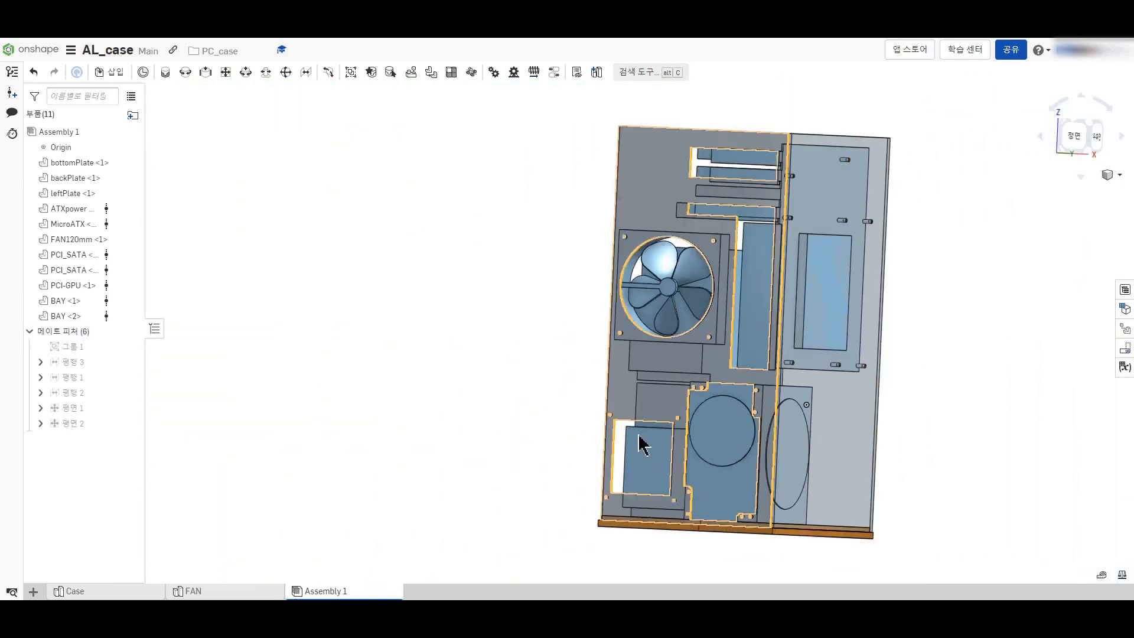
pyautogui.moveTo(562, 438); pyautogui.dragTo(701, 501, button='right')
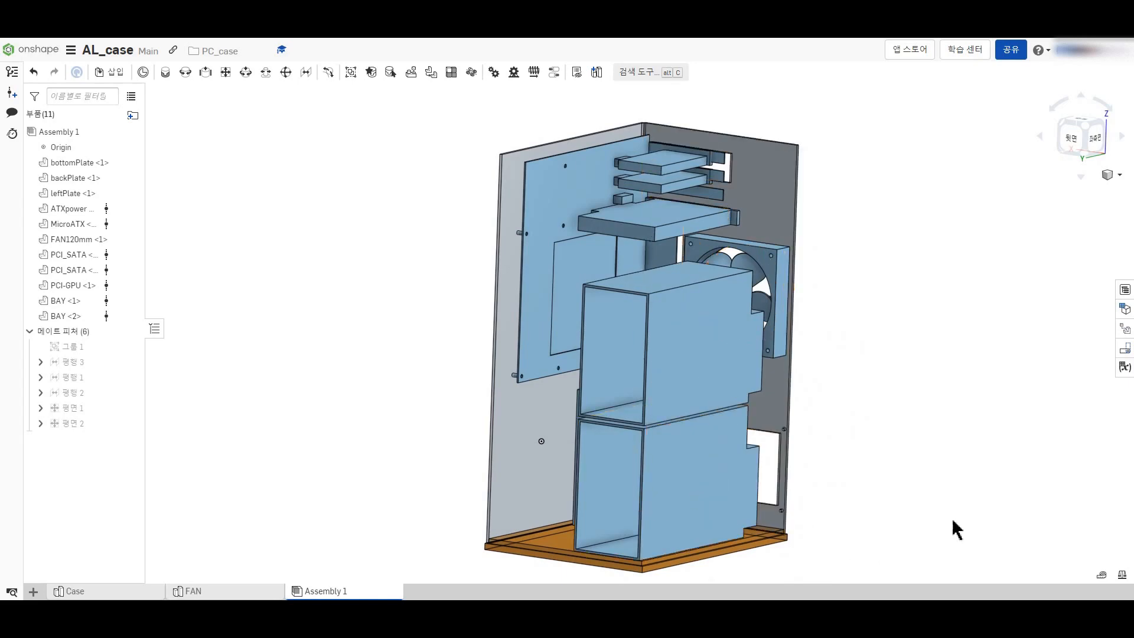
pyautogui.scroll(10, 688, 550)
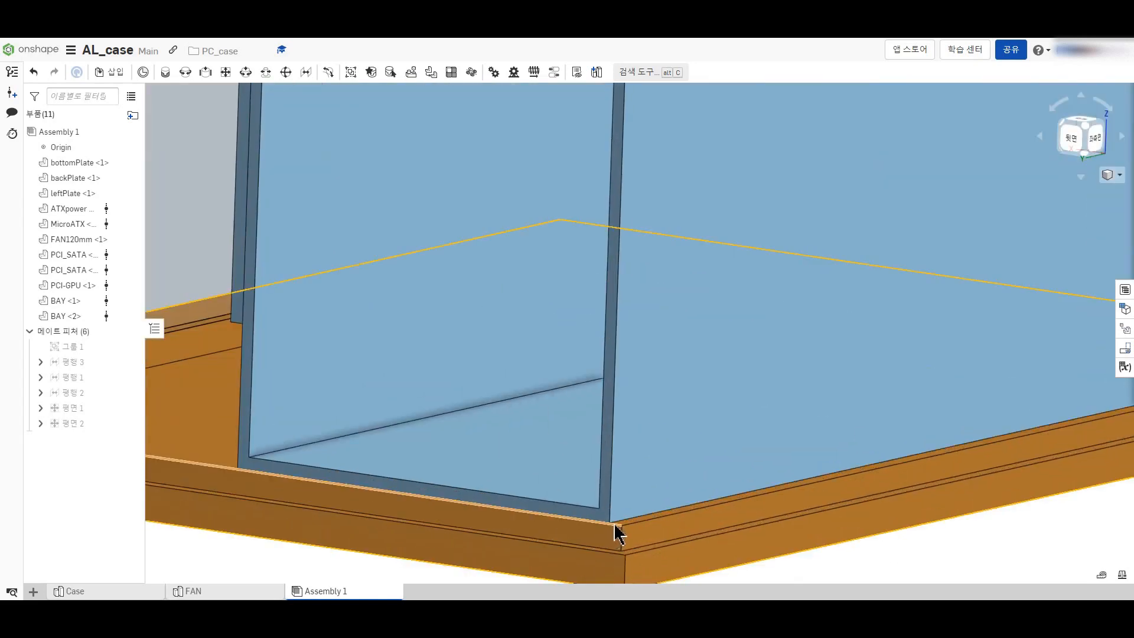
pyautogui.click(617, 531)
pyautogui.scroll(-10, 628, 532)
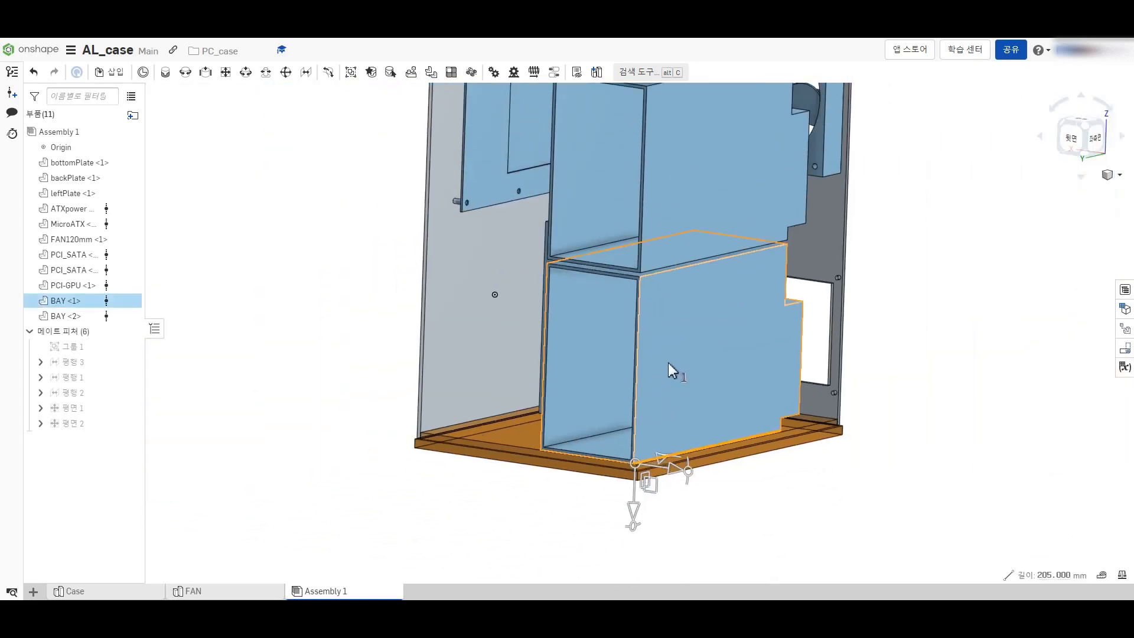
pyautogui.scroll(5, 688, 157)
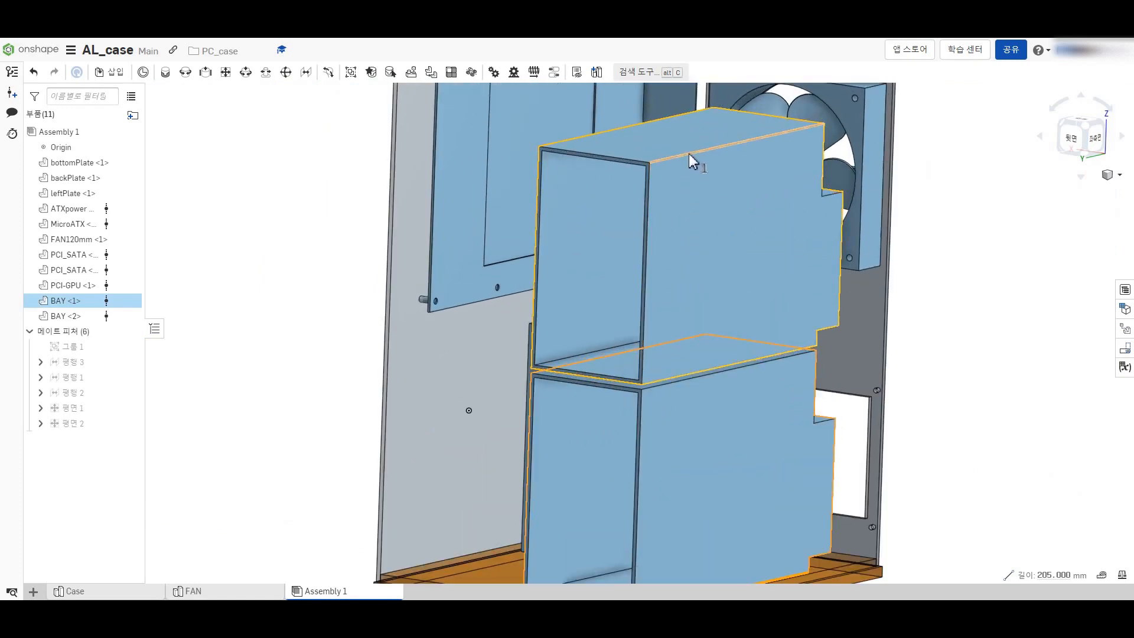
pyautogui.click(688, 155)
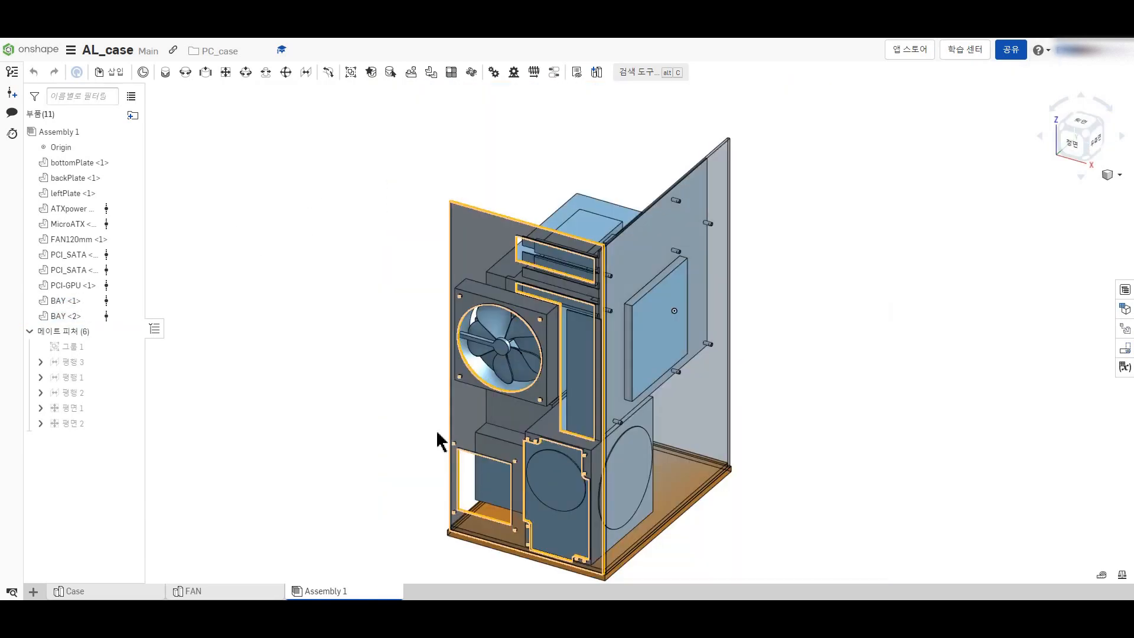
# Step: Inspect the assembly from several angles, focusing on how the lower BAY sits at the bottomPlate's corner
pyautogui.moveTo(347, 437); pyautogui.dragTo(520, 524, button='right')
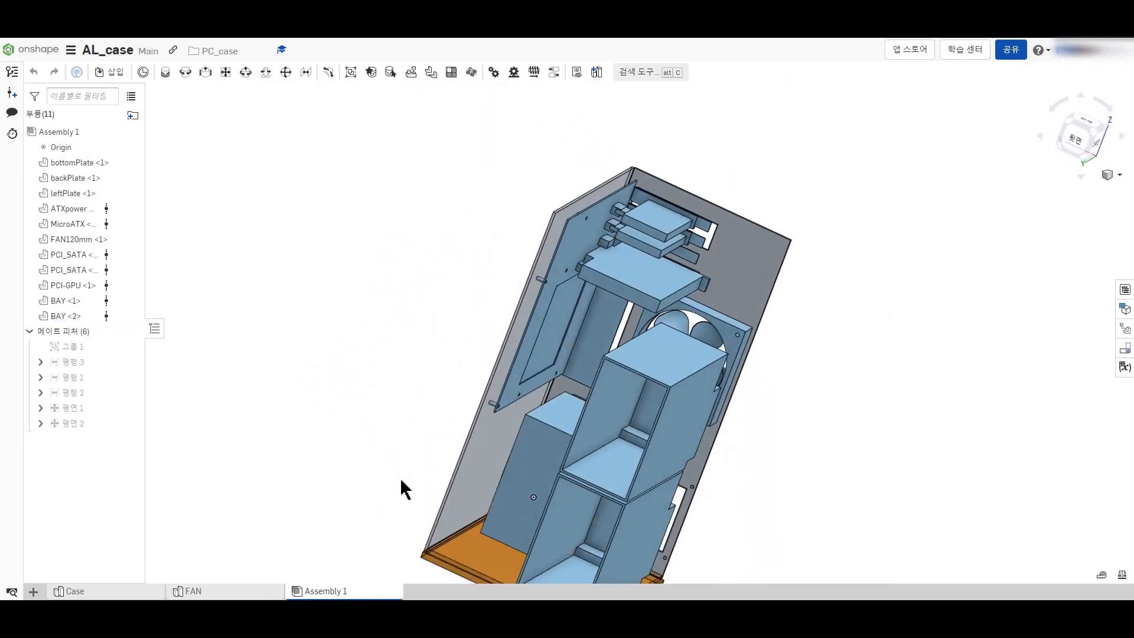
pyautogui.moveTo(400, 479); pyautogui.dragTo(355, 424, button='right')
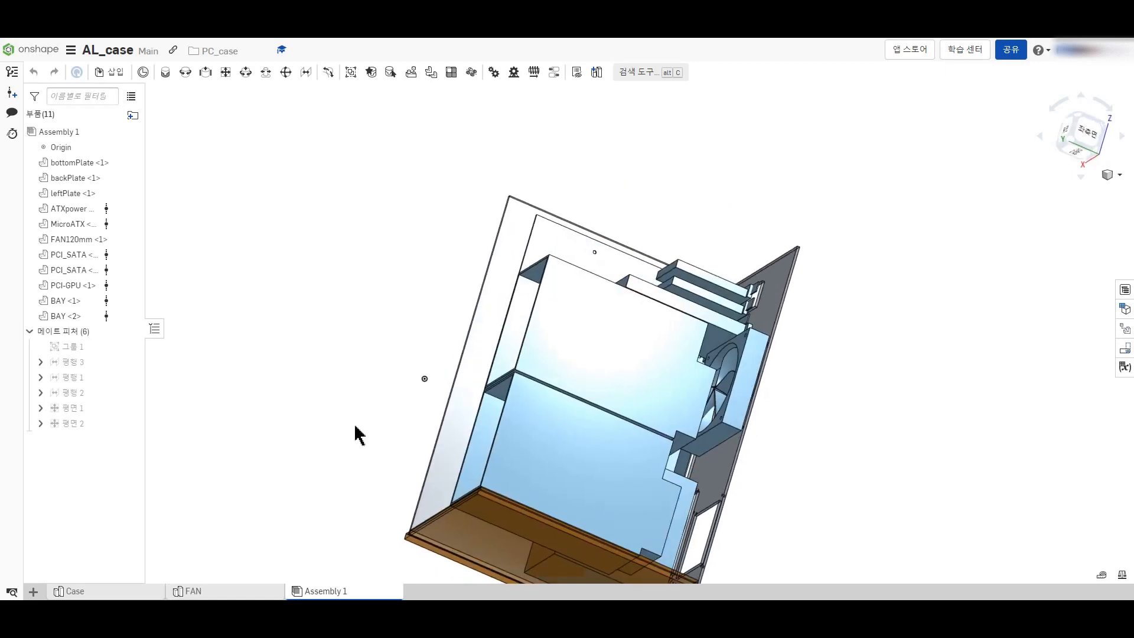
pyautogui.moveTo(297, 296); pyautogui.dragTo(323, 333, button='right')
pyautogui.scroll(-3, 335, 344)
pyautogui.scroll(6, 431, 494)
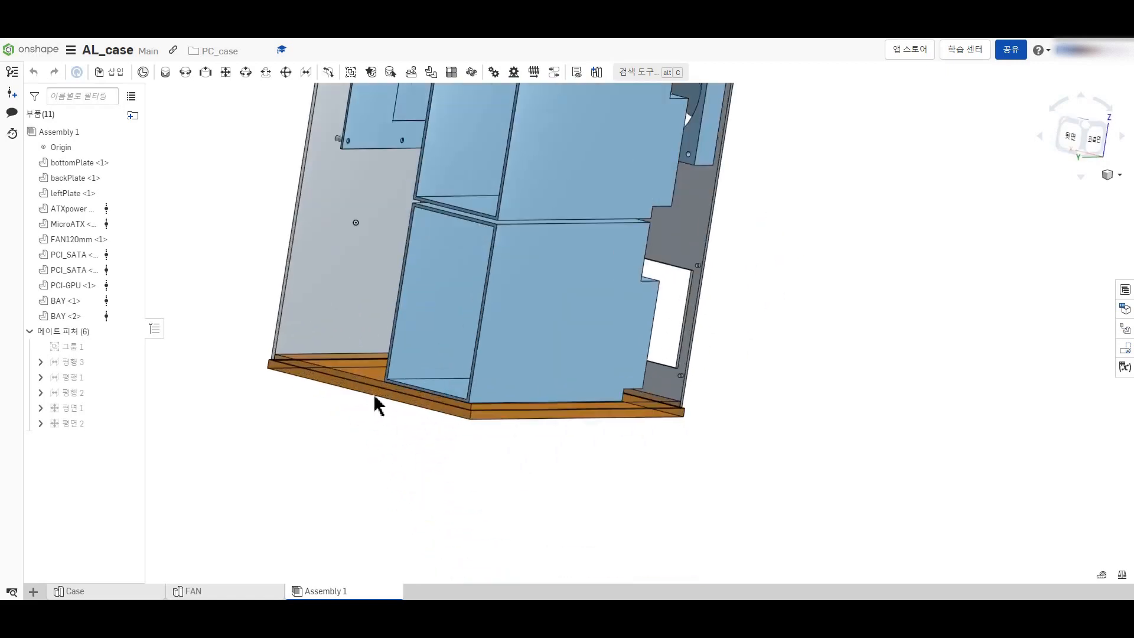
pyautogui.moveTo(304, 443); pyautogui.dragTo(473, 505, button='right')
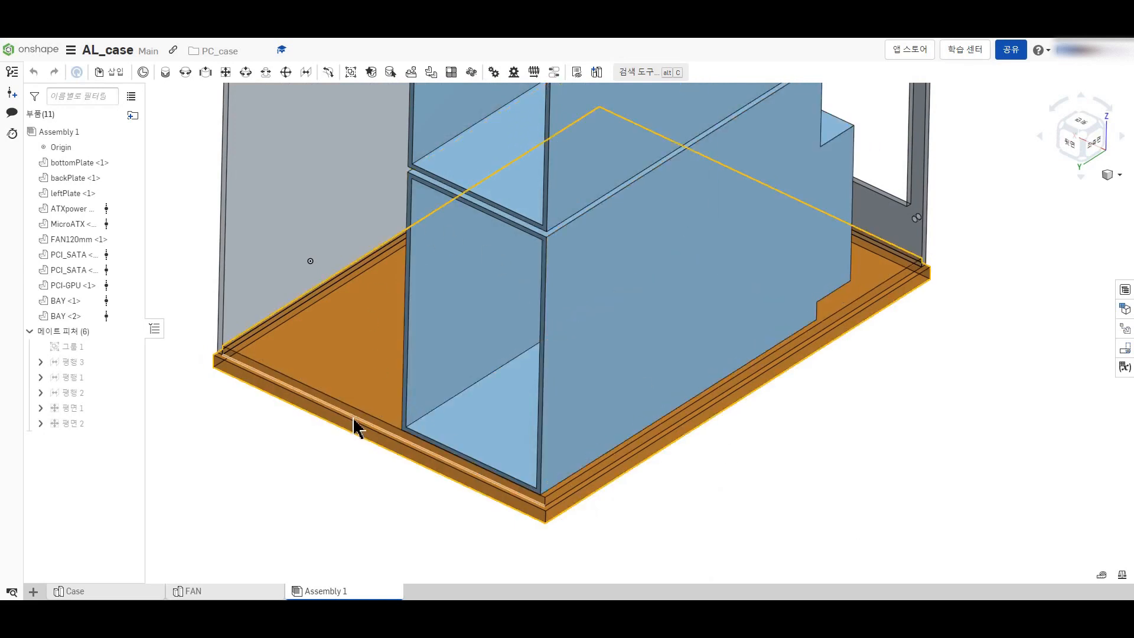
pyautogui.moveTo(552, 408); pyautogui.dragTo(324, 471, button='right')
# Step: Try a planar mate joining the lower BAY's bottom outer corner to the corner of the bottomPlate's raised ledge
pyautogui.click(608, 281)
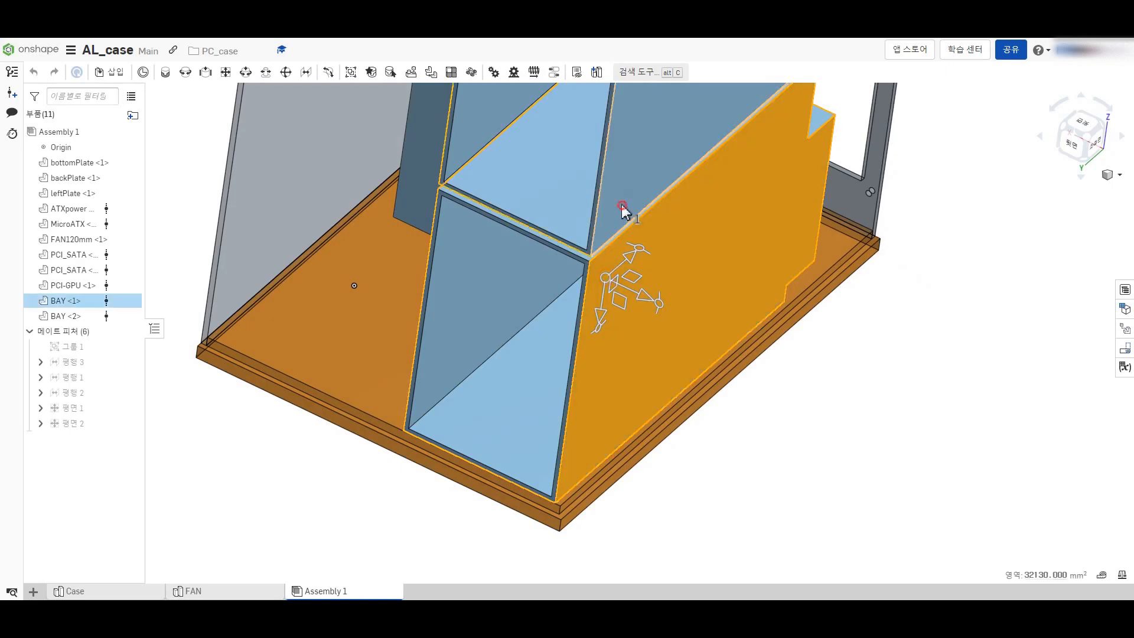
pyautogui.click(593, 481)
pyautogui.scroll(5, 593, 478)
pyautogui.click(751, 477)
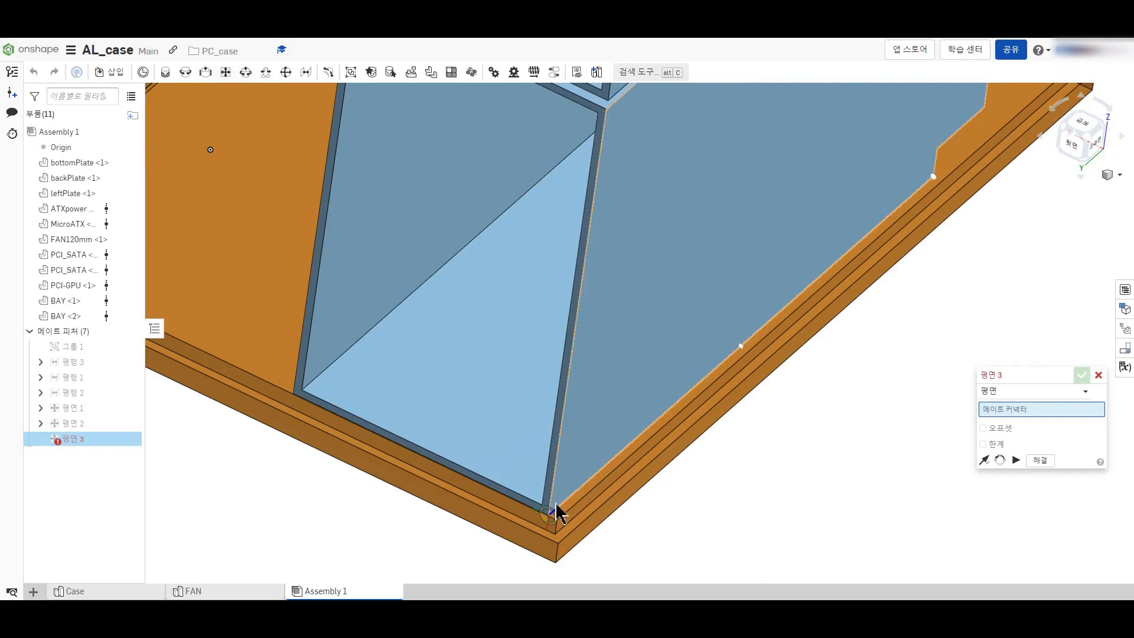
pyautogui.scroll(3, 557, 509)
pyautogui.click(572, 488)
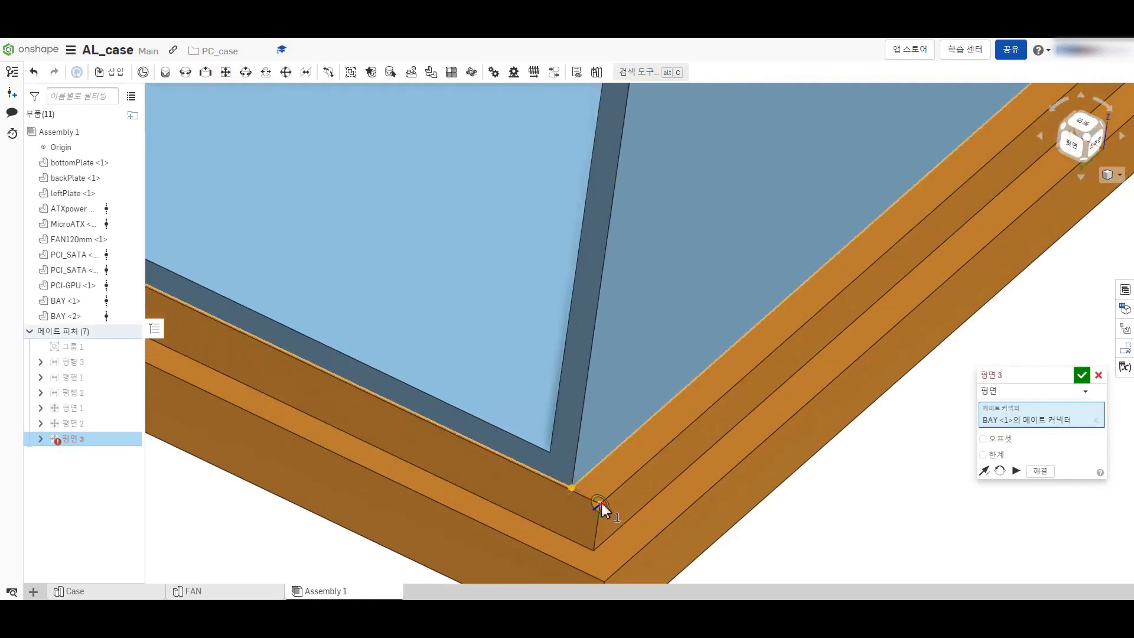
pyautogui.click(602, 502)
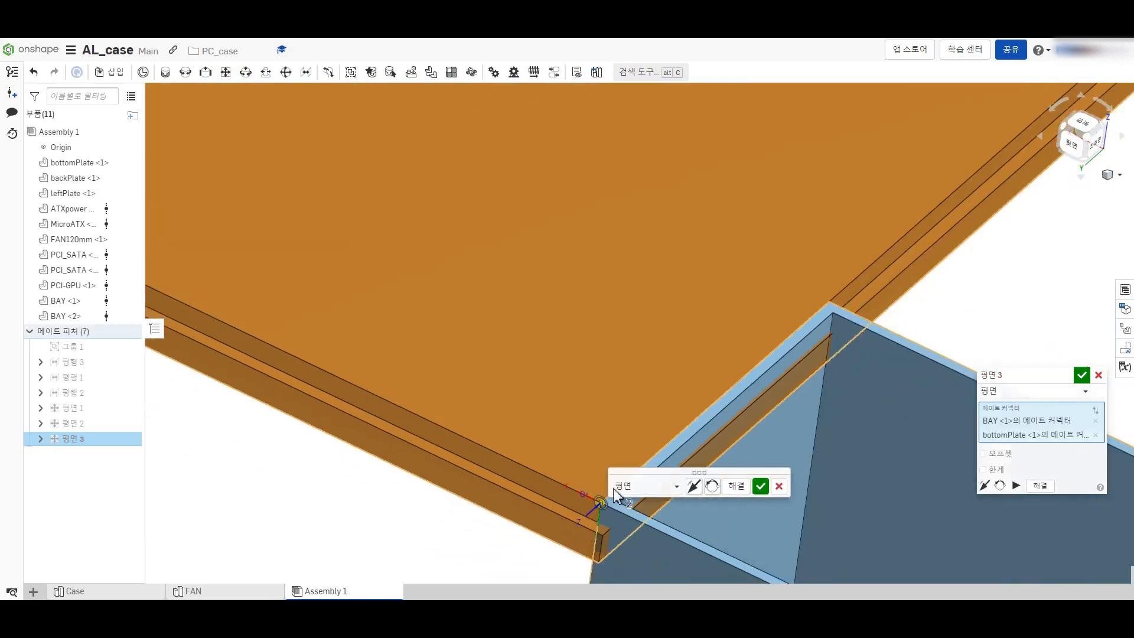
# Step: Try the lower BAY's different rotations about the mate's secondary axis, and cancel the corner mate
pyautogui.click(998, 485)
pyautogui.click(998, 485)
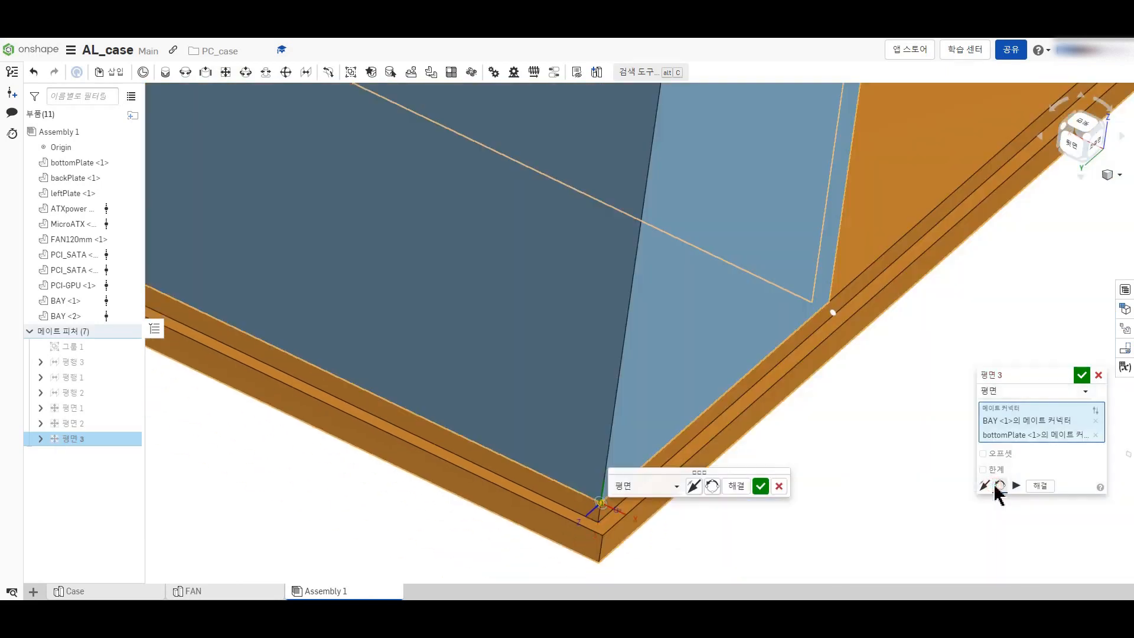
pyautogui.click(998, 486)
pyautogui.click(998, 485)
pyautogui.click(998, 486)
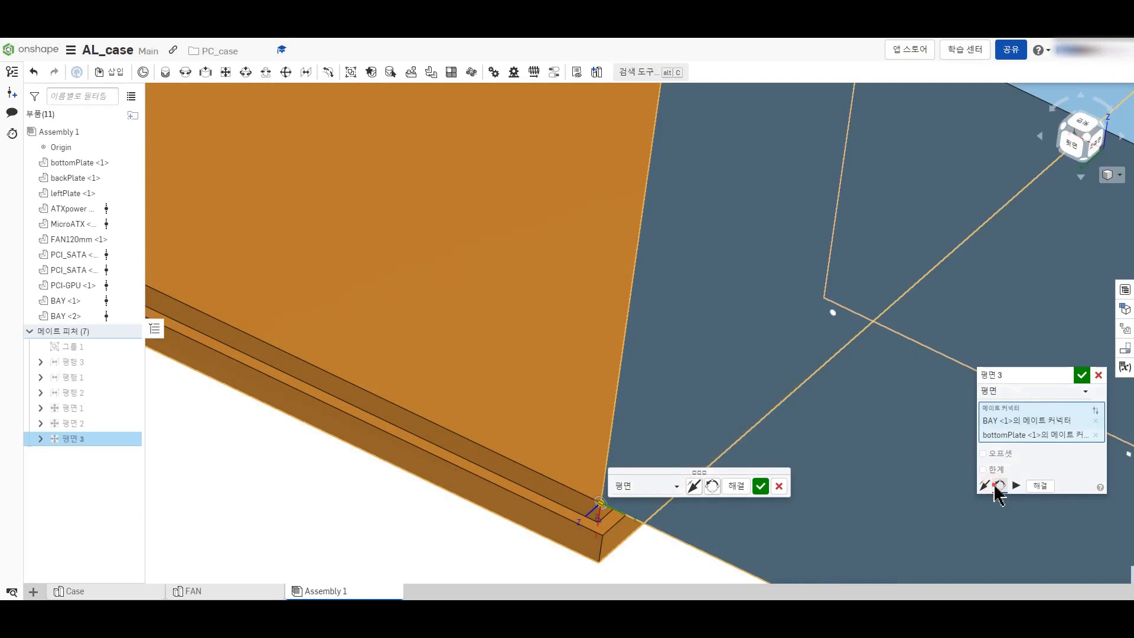
pyautogui.click(998, 486)
pyautogui.click(1098, 375)
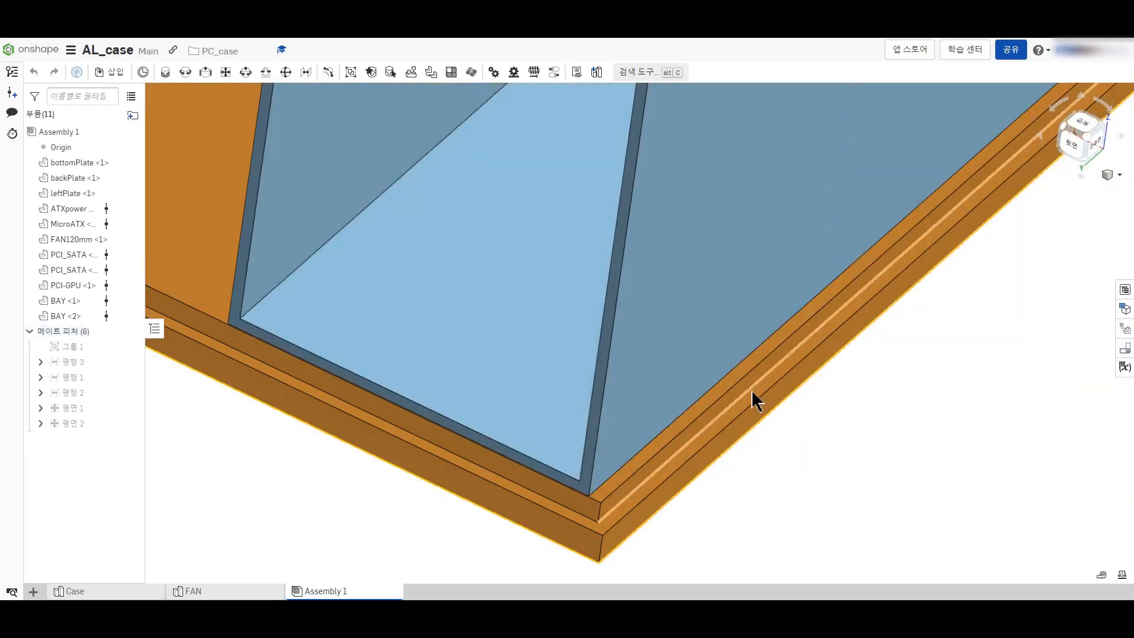
# Step: Try a planar mate between the lower BAY's long bottom edge and the bottomPlate's adjacent long ledge edge
pyautogui.click(655, 438)
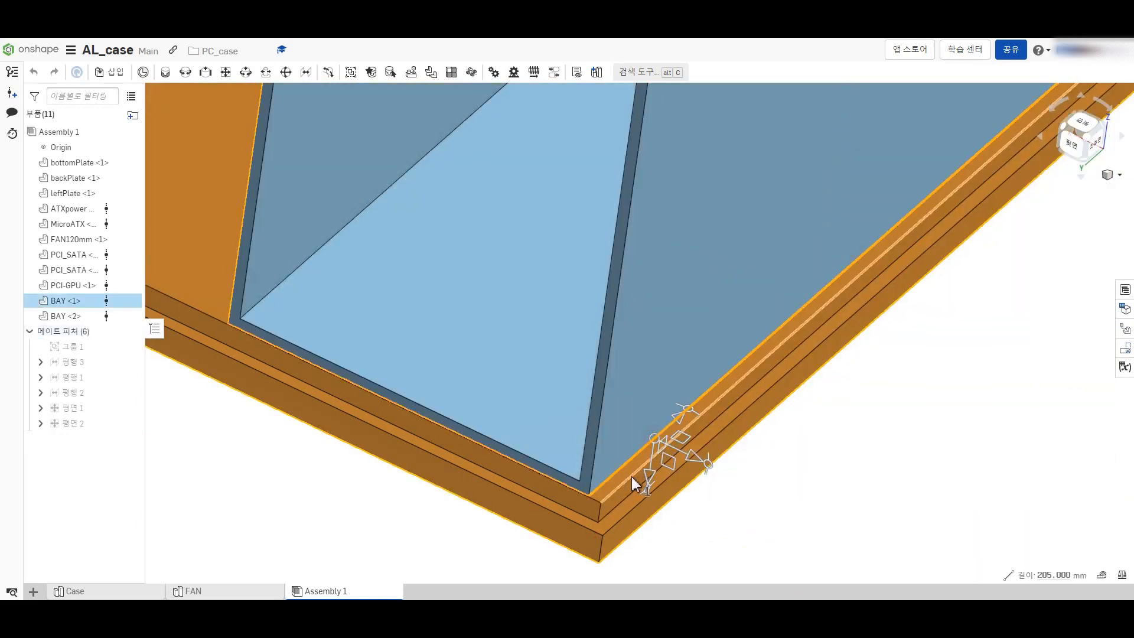
pyautogui.click(226, 72)
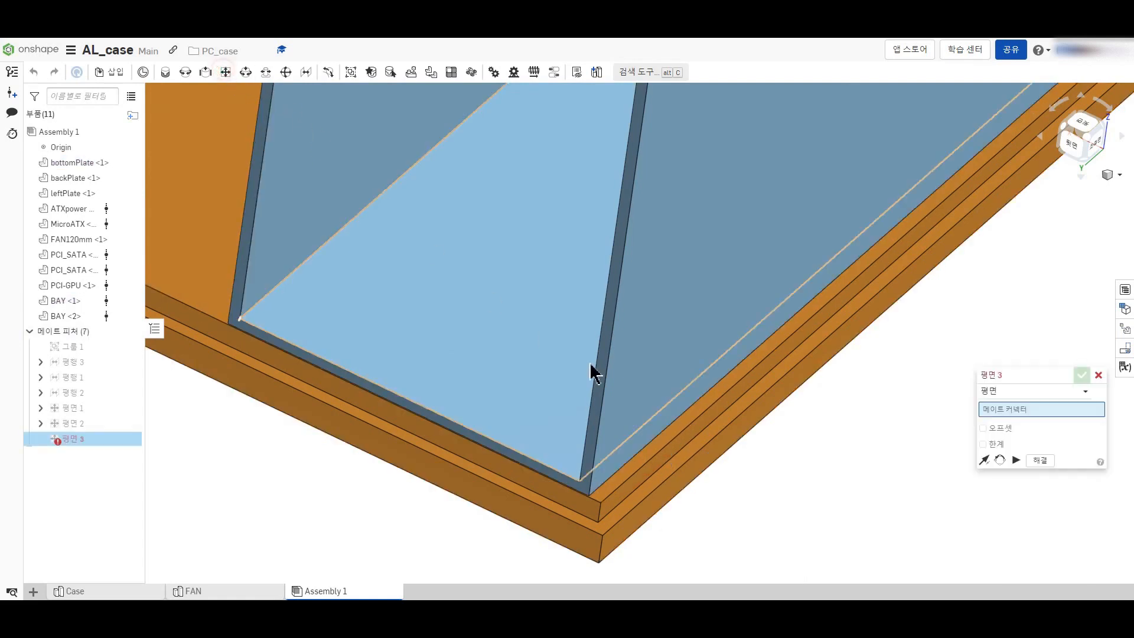
pyautogui.click(628, 460)
pyautogui.click(632, 476)
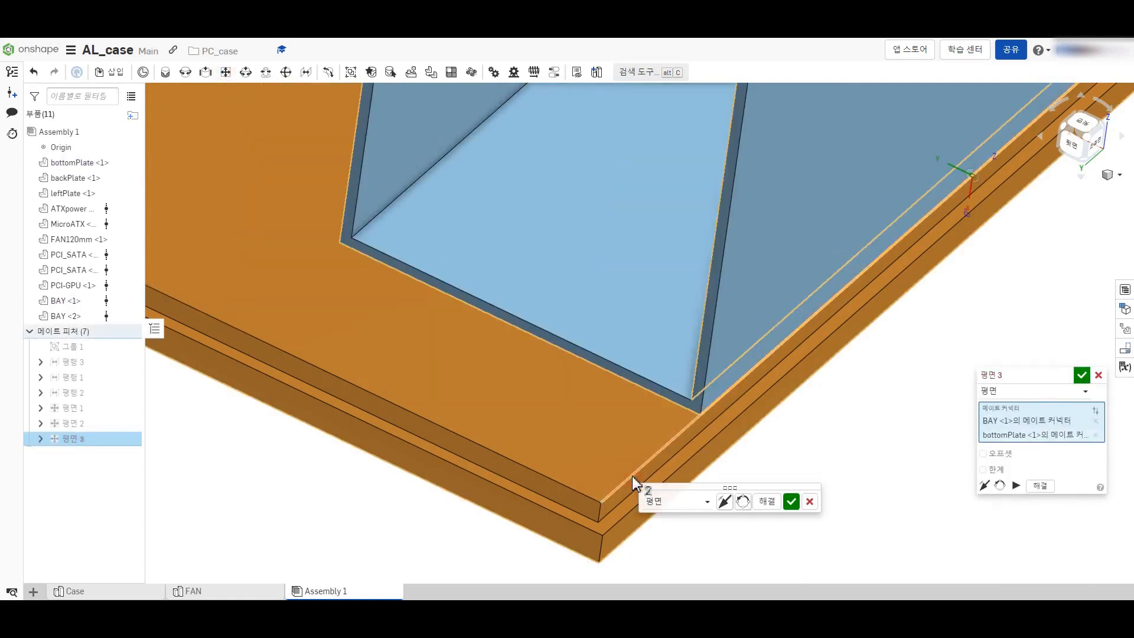
pyautogui.click(1081, 374)
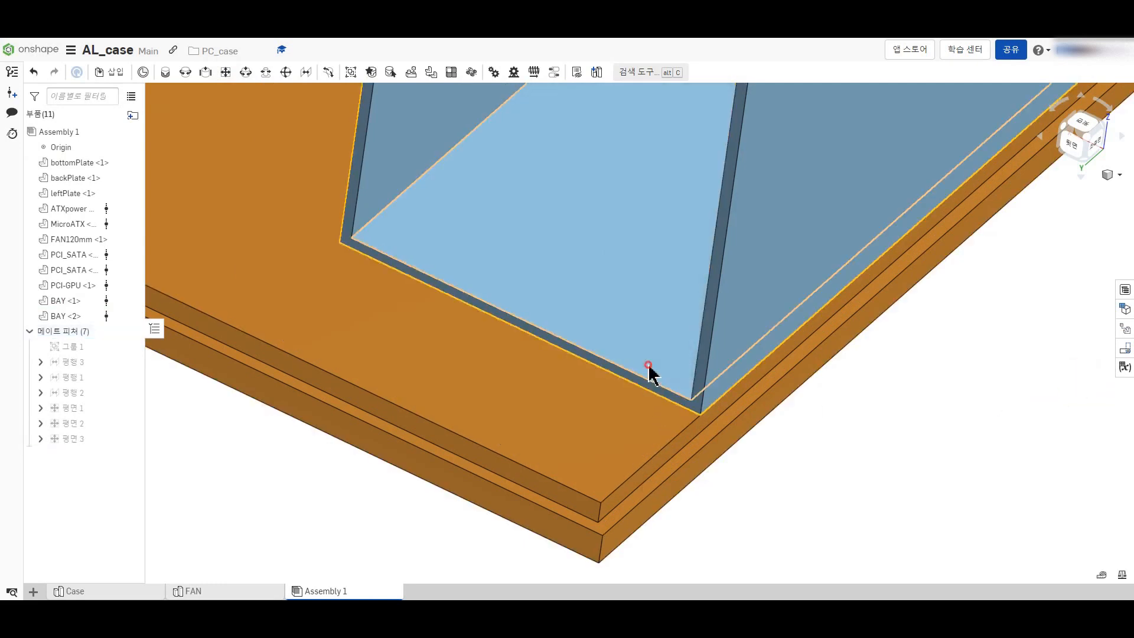
# Step: Test the mated lower BAY by sliding it along the bottomPlate's long edge, and undo back to before the edge mate
pyautogui.click(648, 390)
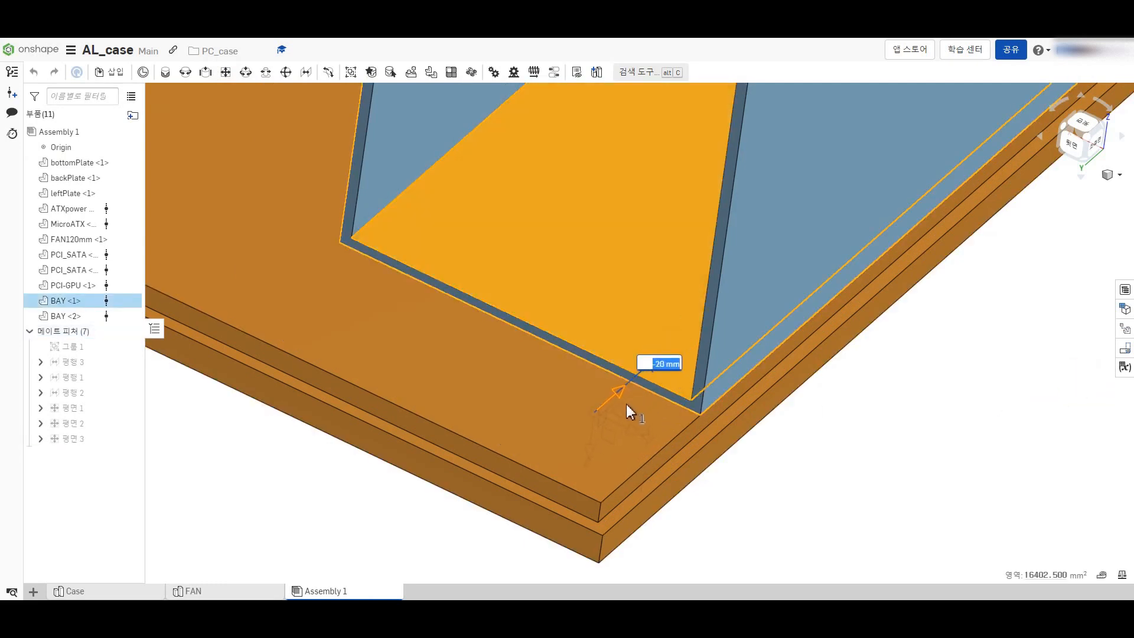
pyautogui.moveTo(631, 412); pyautogui.dragTo(613, 427)
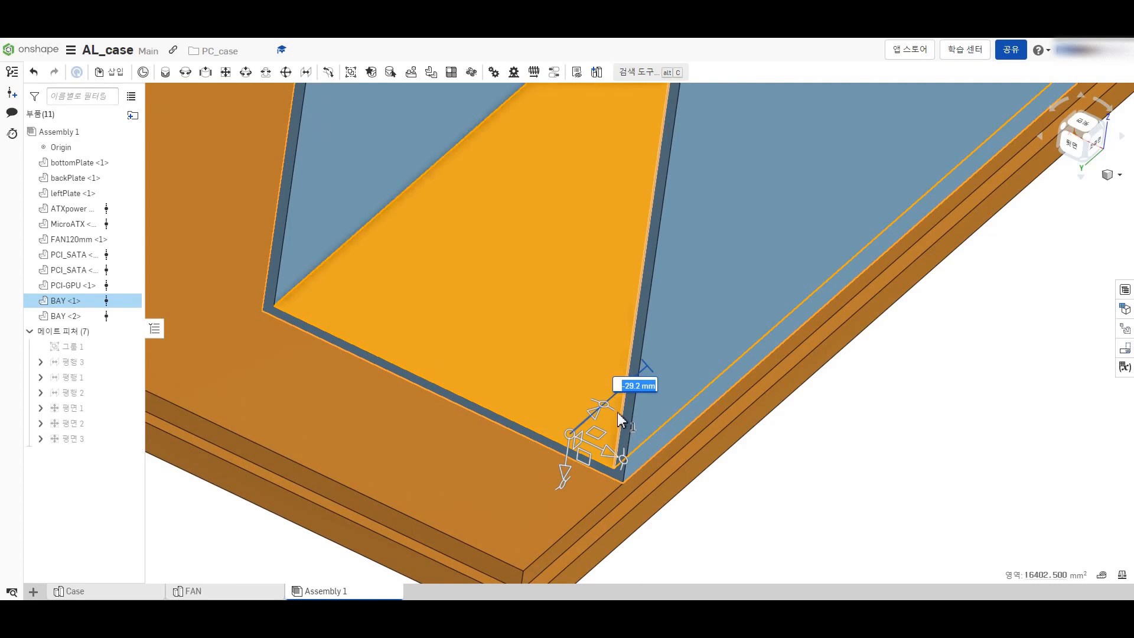
pyautogui.click(846, 421)
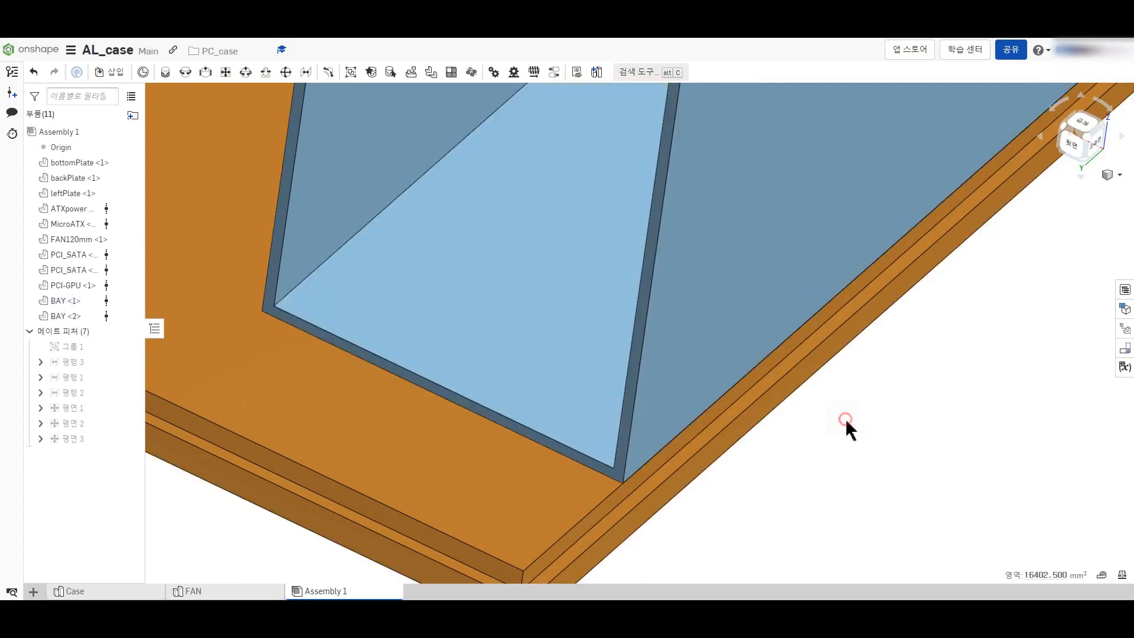
pyautogui.hotkey('ctrl', 'z')
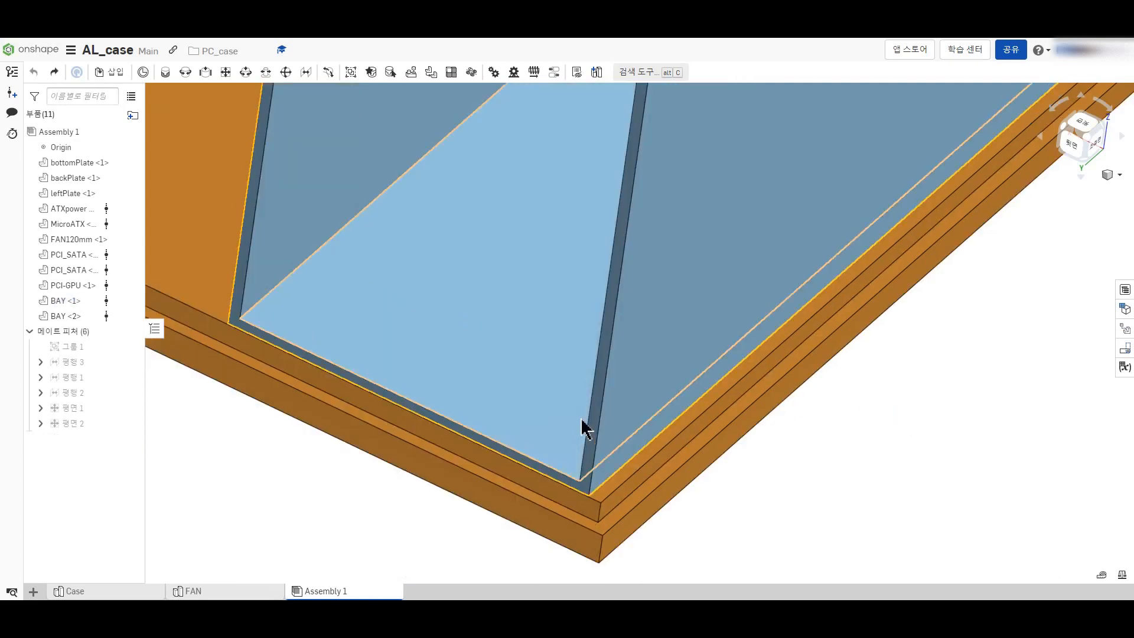
# Step: Move both BAYs together about 2.9 mm outward so their outer sides line up with the bottomPlate's long ledge edge
pyautogui.click(624, 417)
pyautogui.scroll(-3, 625, 417)
pyautogui.click(660, 134)
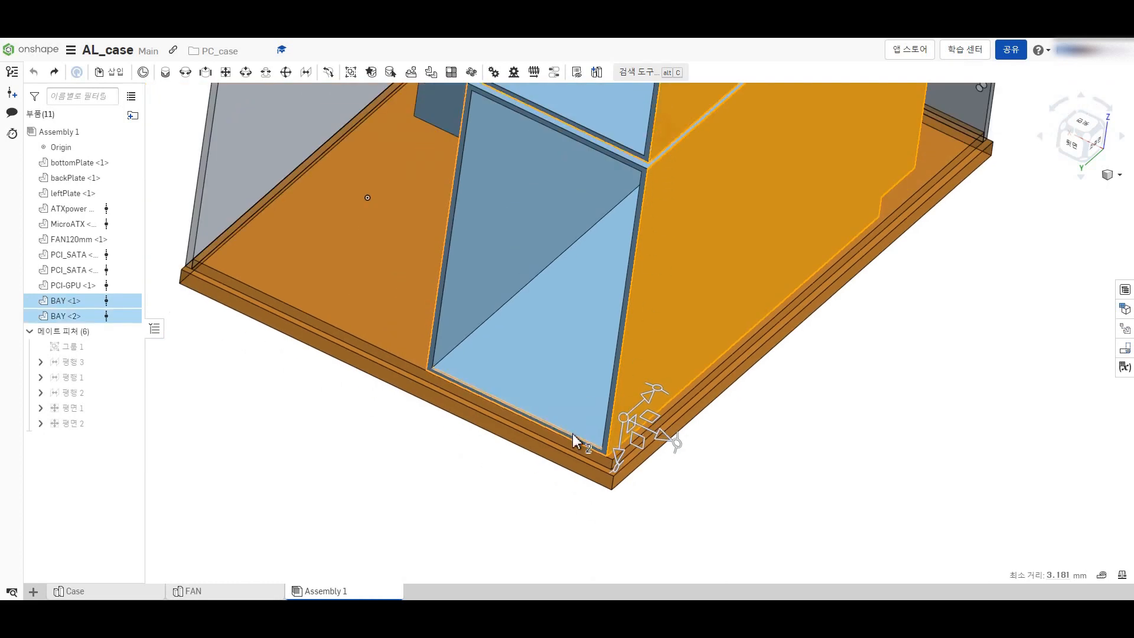
pyautogui.scroll(5, 573, 435)
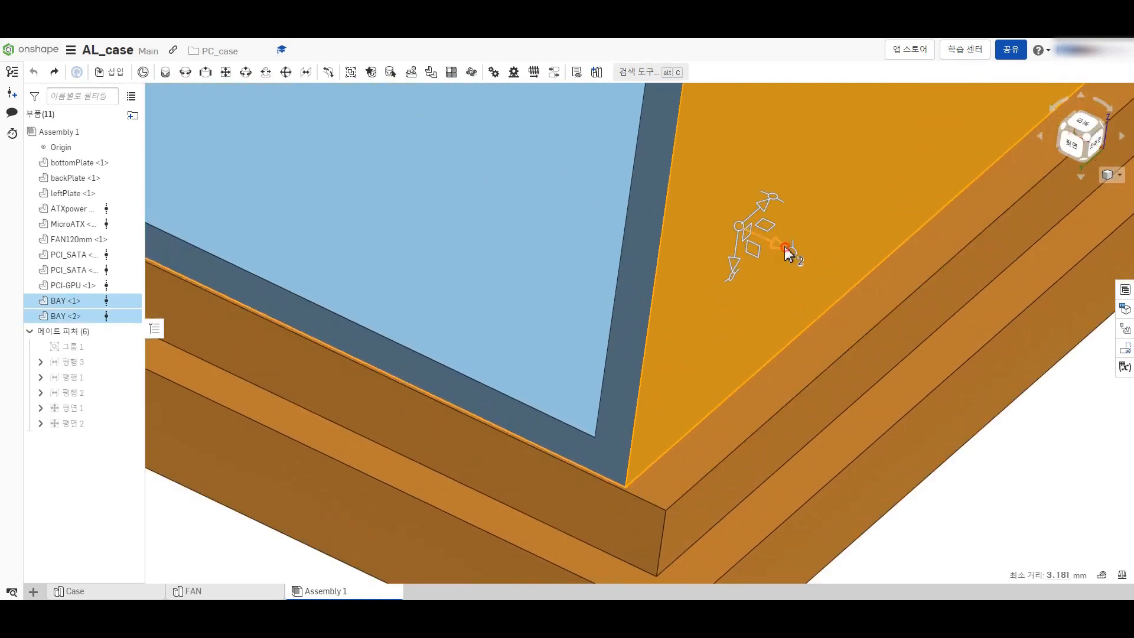
pyautogui.moveTo(794, 253); pyautogui.dragTo(825, 267)
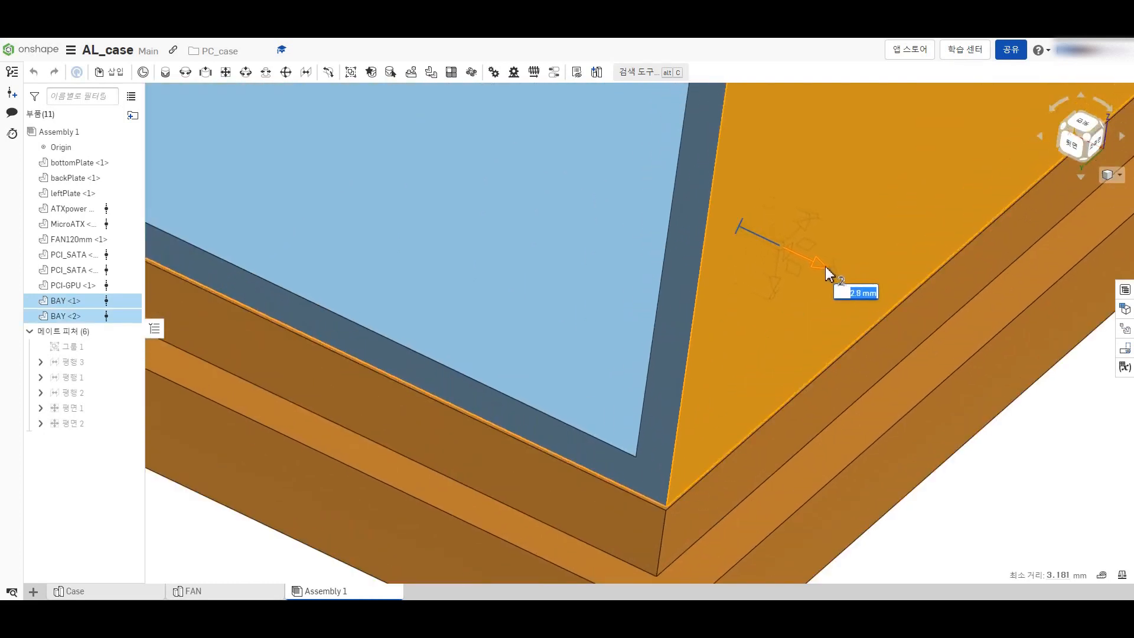
pyautogui.scroll(-10, 484, 360)
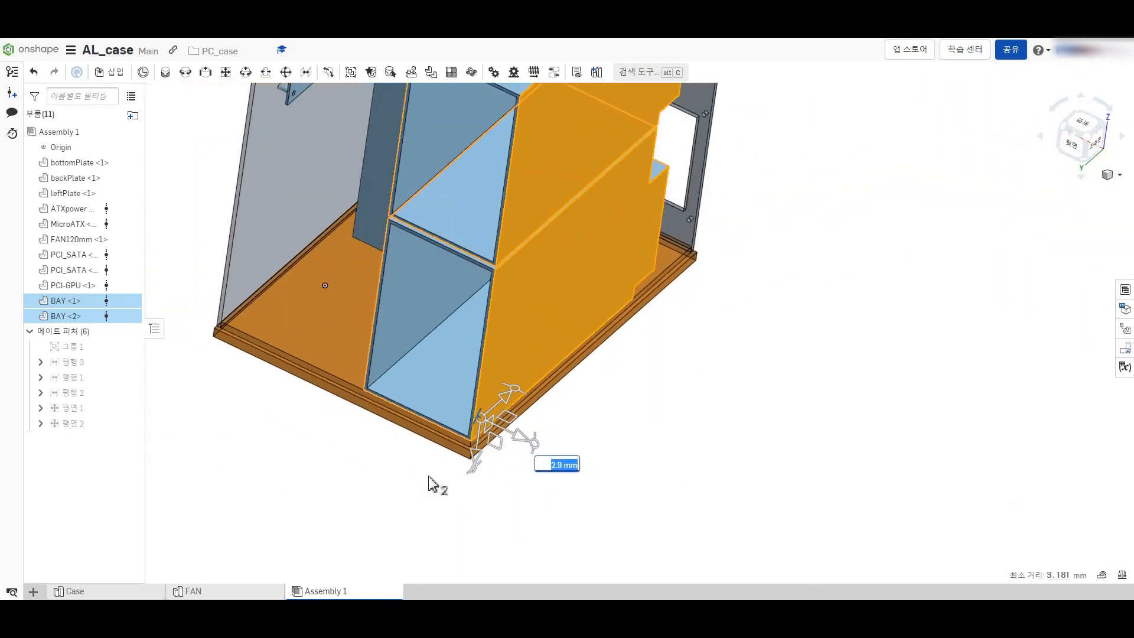
pyautogui.click(427, 479)
# Step: Measure the height from the bottomPlate's long ledge edge to the upper BAY's top edge
pyautogui.moveTo(413, 485); pyautogui.dragTo(319, 458, button='right')
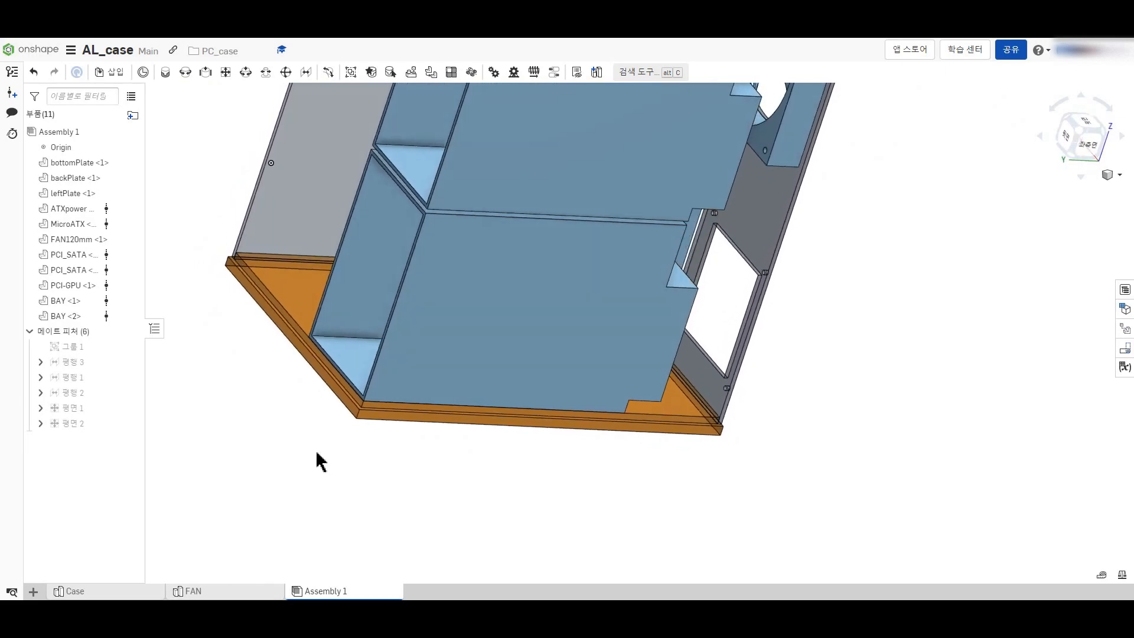
pyautogui.scroll(5, 404, 433)
pyautogui.click(341, 354)
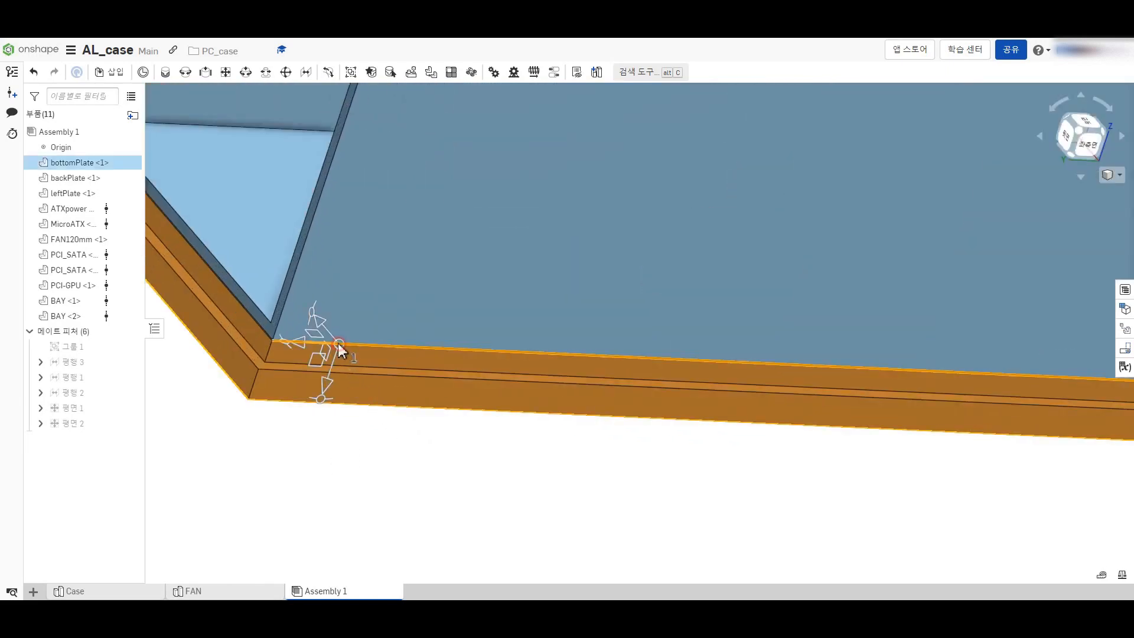
pyautogui.scroll(-5, 338, 344)
pyautogui.scroll(4, 630, 115)
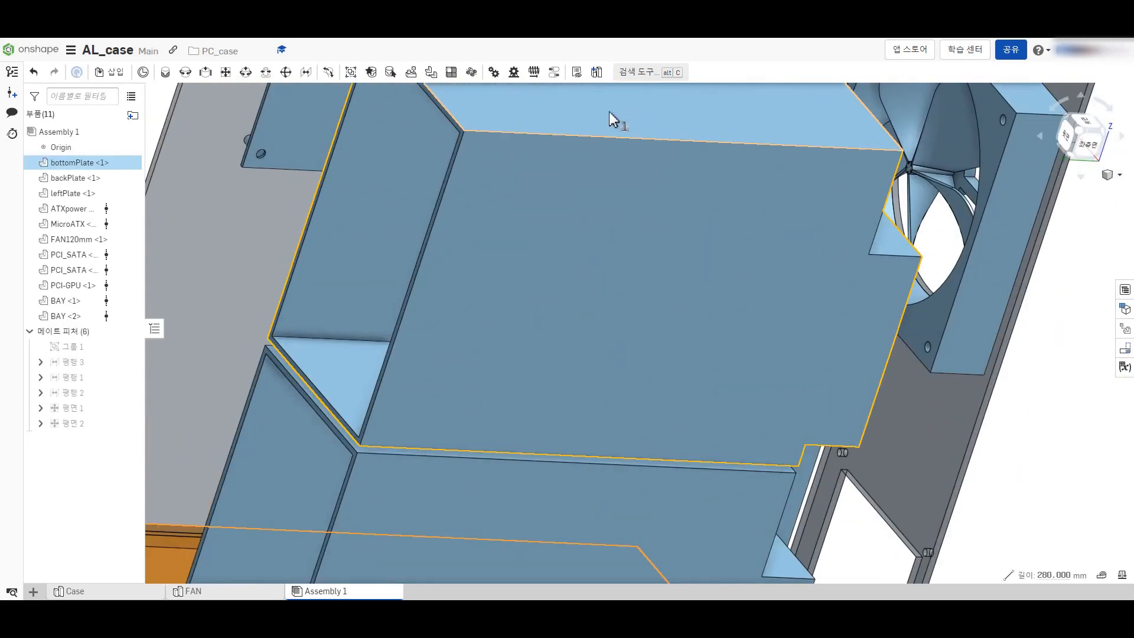
pyautogui.click(537, 136)
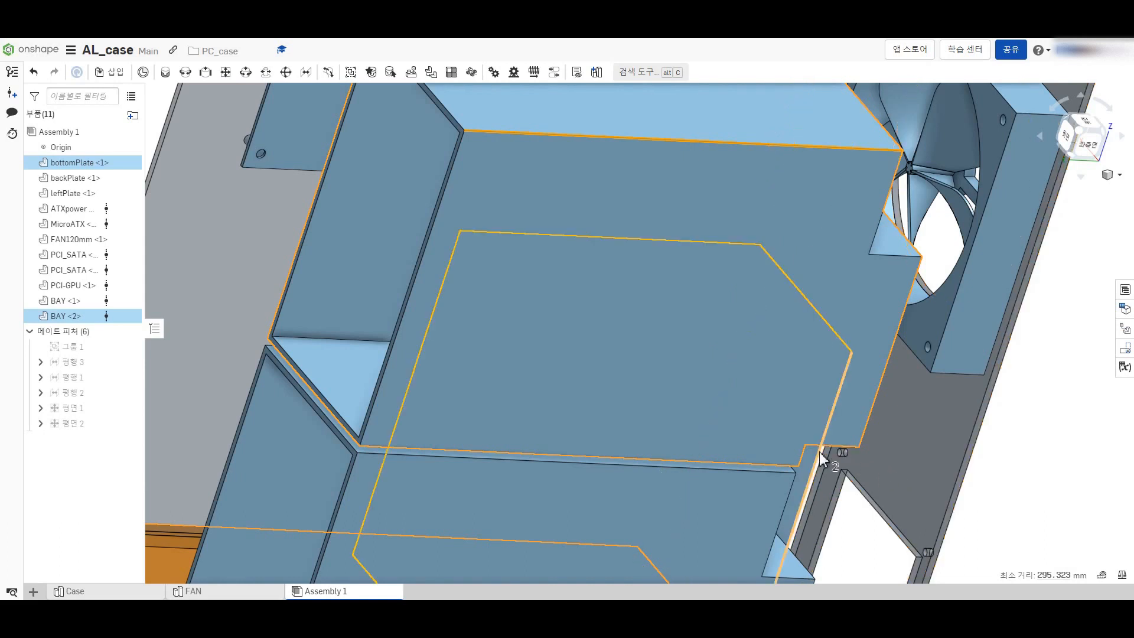
# Step: Look briefly at the Case part studio, and measure the lower BAY's depth between its front and rear edges in Assembly 1
pyautogui.click(124, 594)
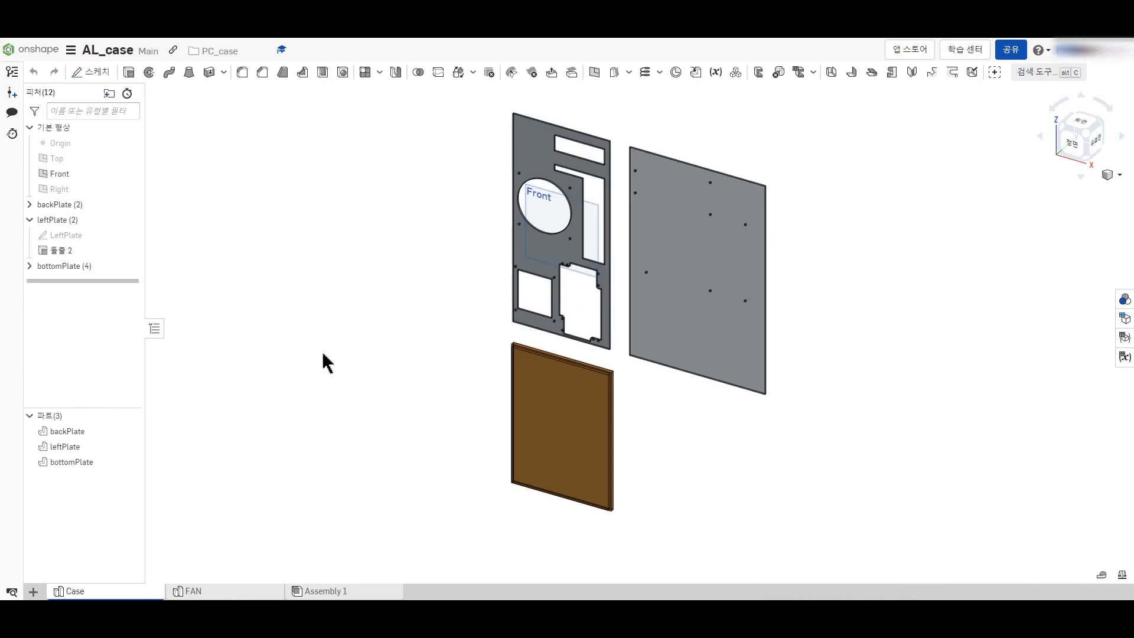
pyautogui.click(314, 591)
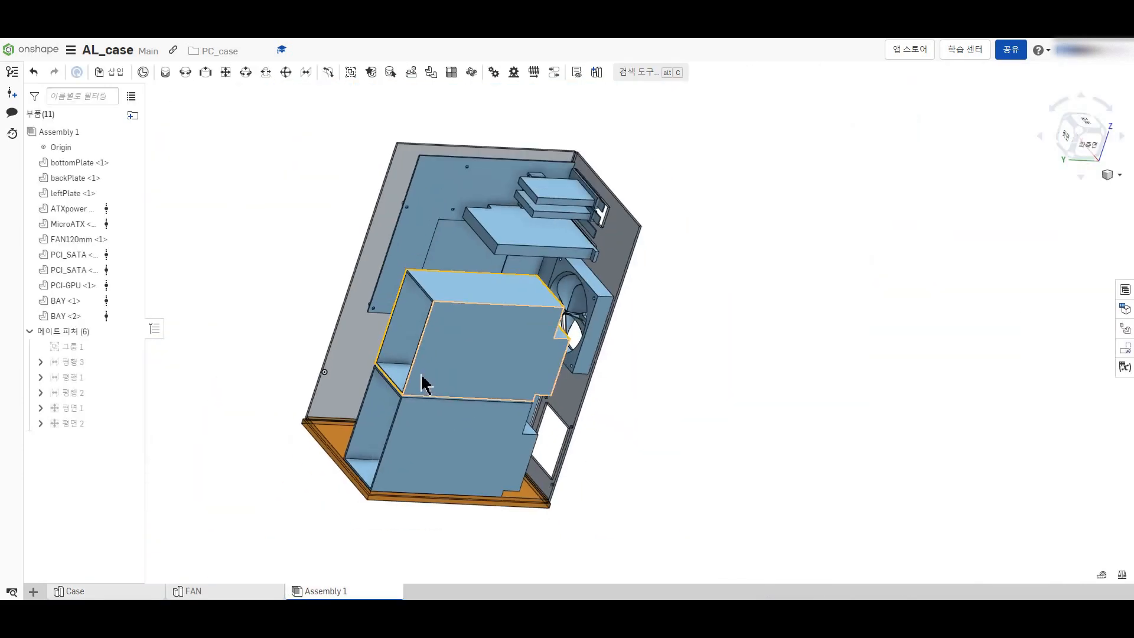
pyautogui.moveTo(405, 512)
pyautogui.mouseDown(button='right')
pyautogui.moveTo(360, 523)
pyautogui.moveTo(367, 512)
pyautogui.moveTo(476, 538)
pyautogui.moveTo(430, 565)
pyautogui.moveTo(455, 565)
pyautogui.moveTo(375, 518)
pyautogui.moveTo(417, 471)
pyautogui.mouseUp(button='right')
pyautogui.scroll(5, 381, 399)
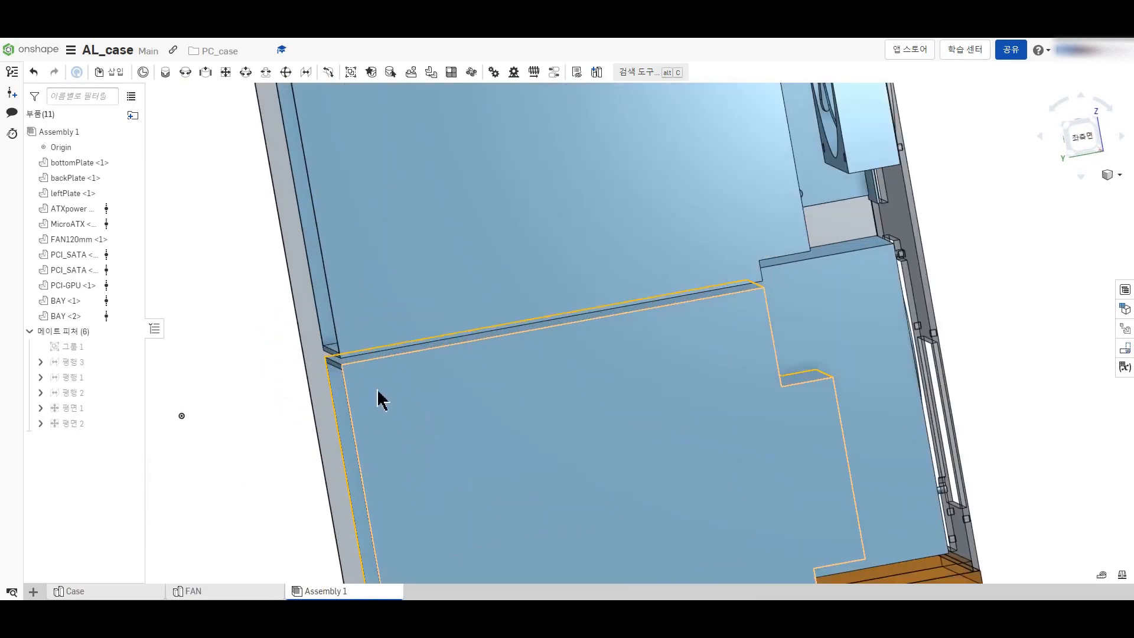
pyautogui.click(769, 329)
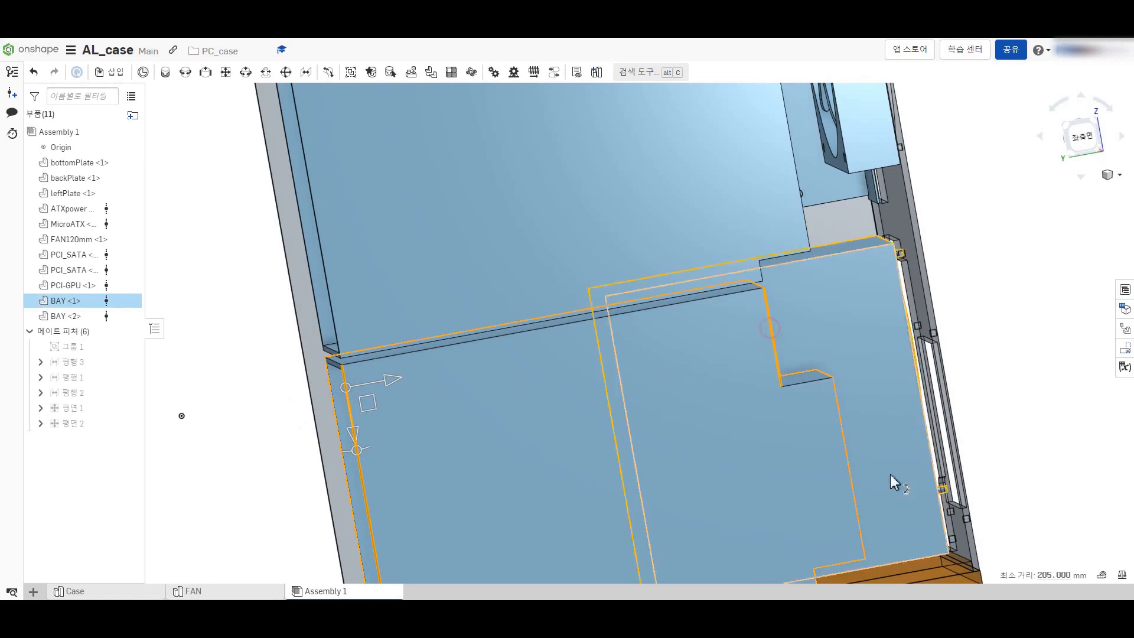
# Step: In the Case part studio, sketch a rectangle 205 mm wide and 296 mm high on the Front plane, beside the backPlate
pyautogui.click(145, 596)
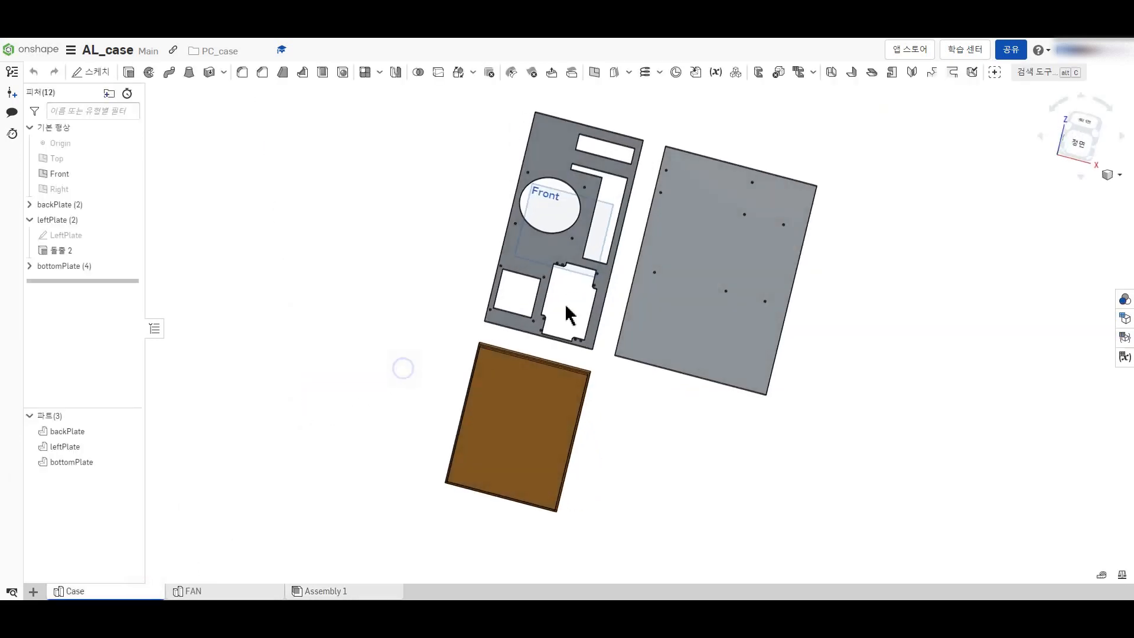
pyautogui.click(1083, 149)
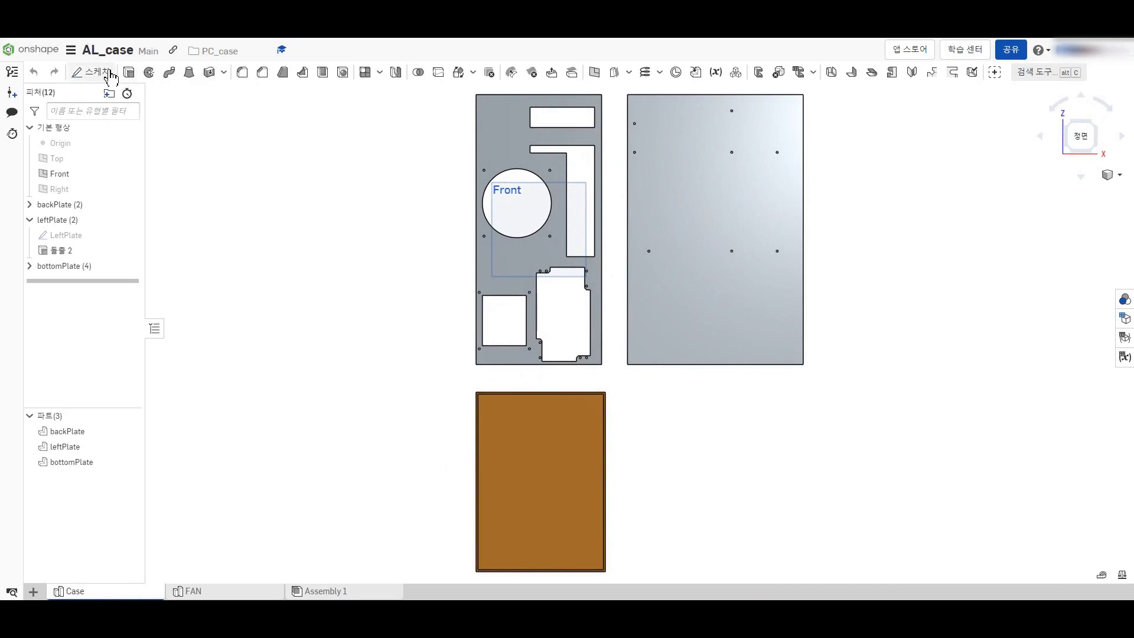
pyautogui.click(111, 74)
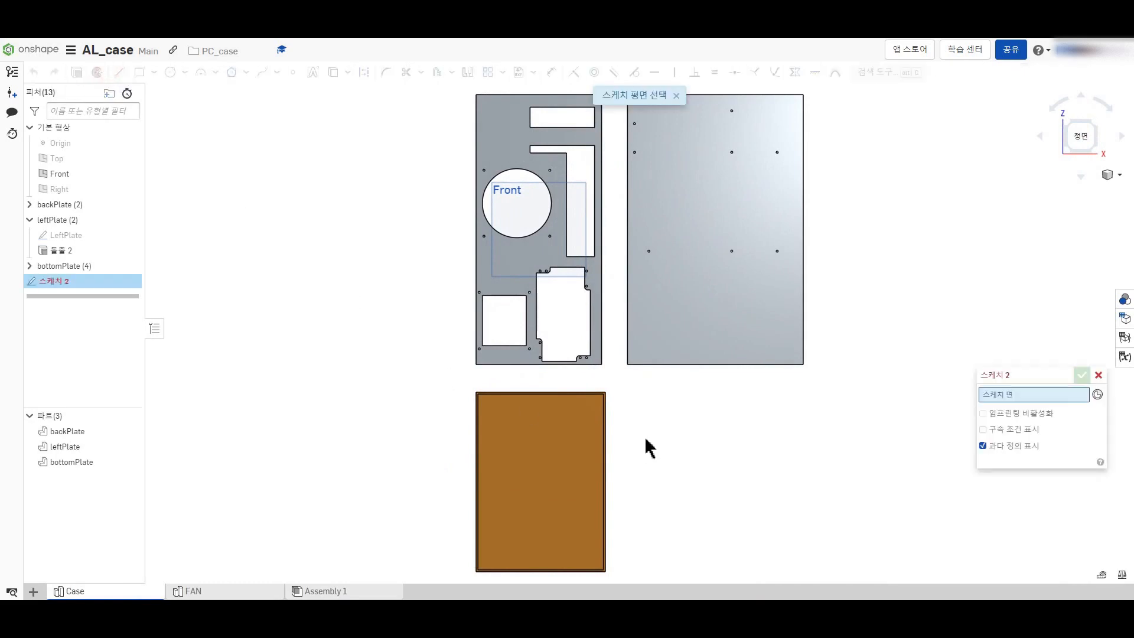
pyautogui.click(577, 198)
pyautogui.scroll(-3, 270, 248)
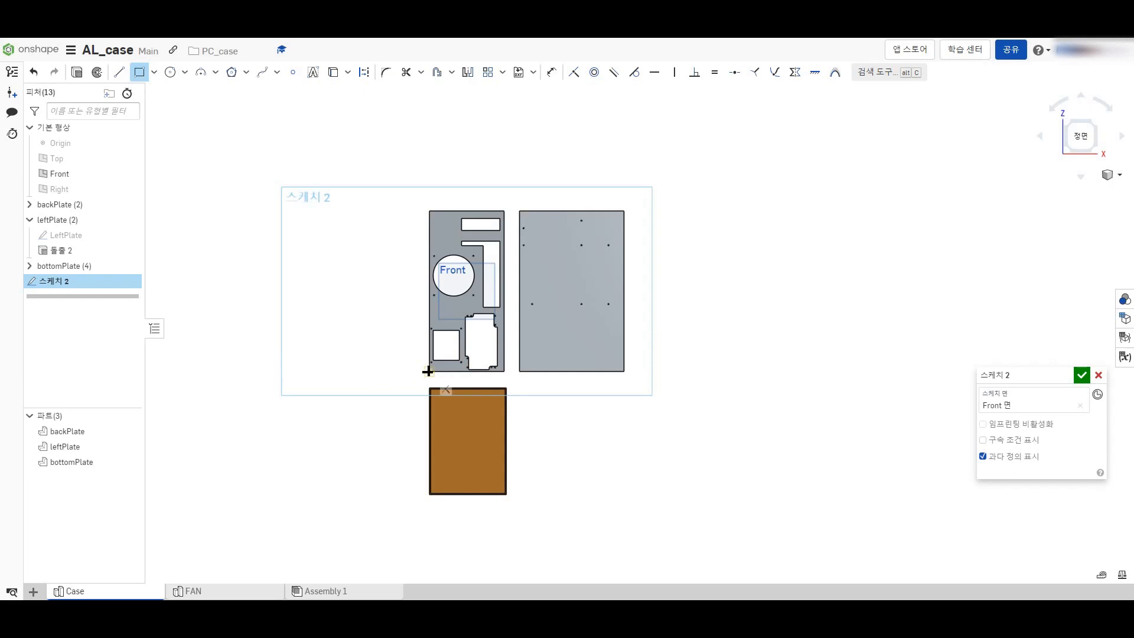
pyautogui.click(225, 370)
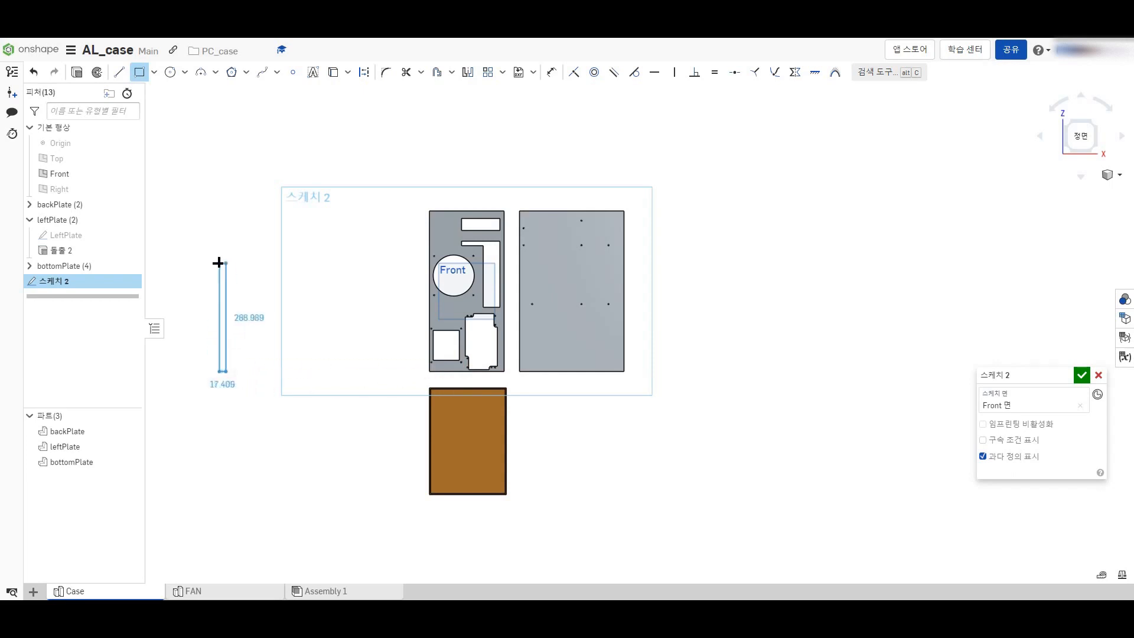
pyautogui.click(187, 261)
pyautogui.write('205')
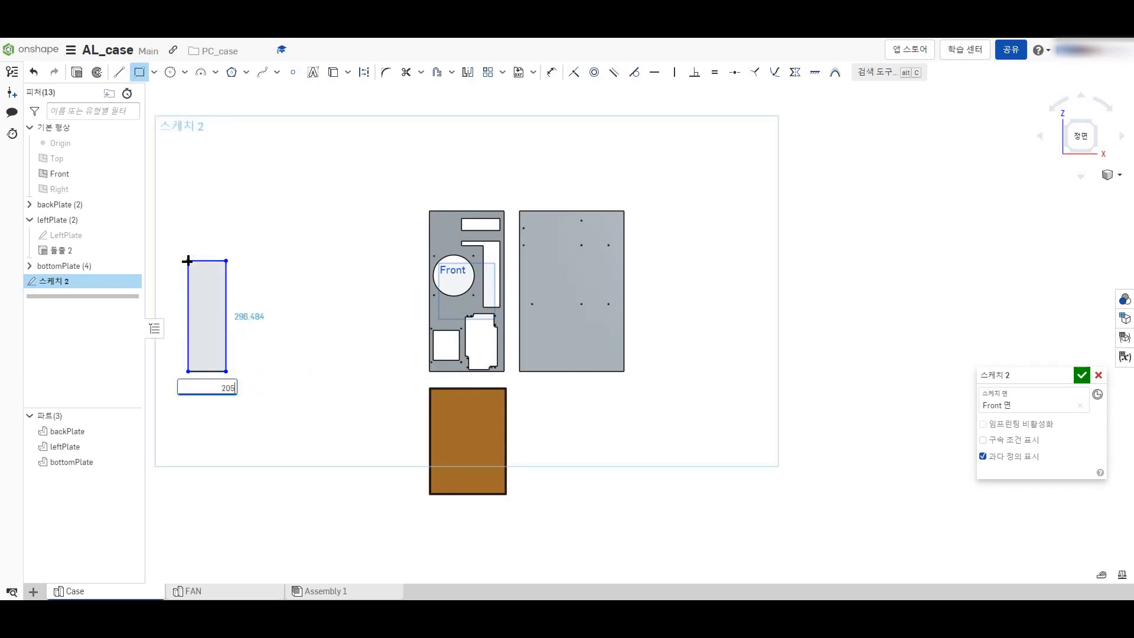
pyautogui.press('Tab')
pyautogui.write('296')
pyautogui.press('Return')
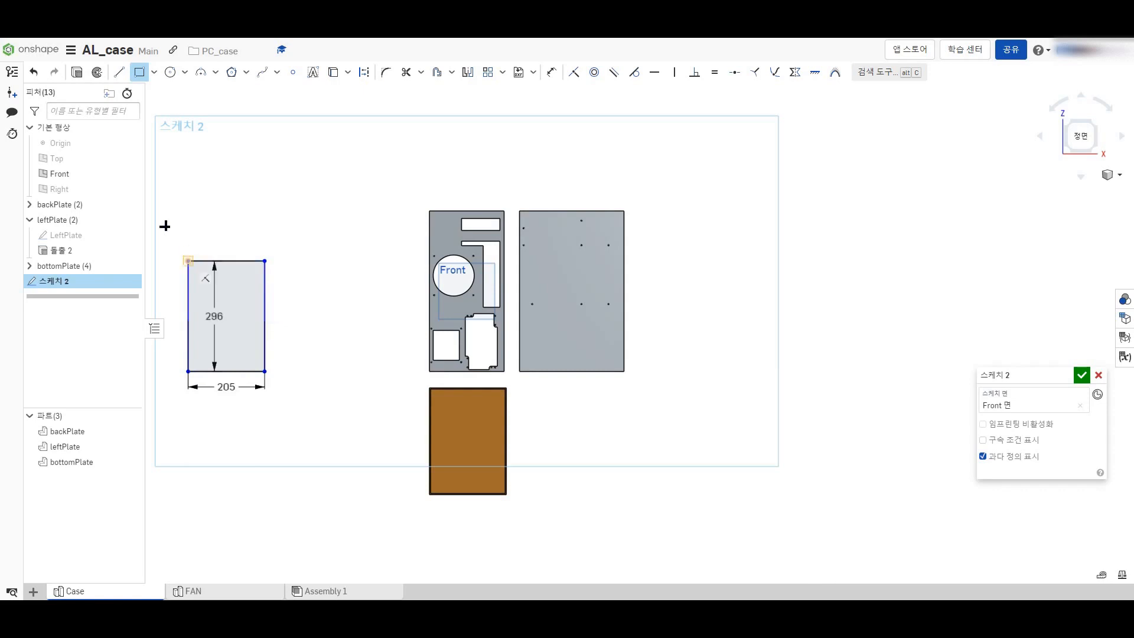
# Step: Extrude the 205 by 296 mm rectangle as a new solid to form a thin plate
pyautogui.click(78, 78)
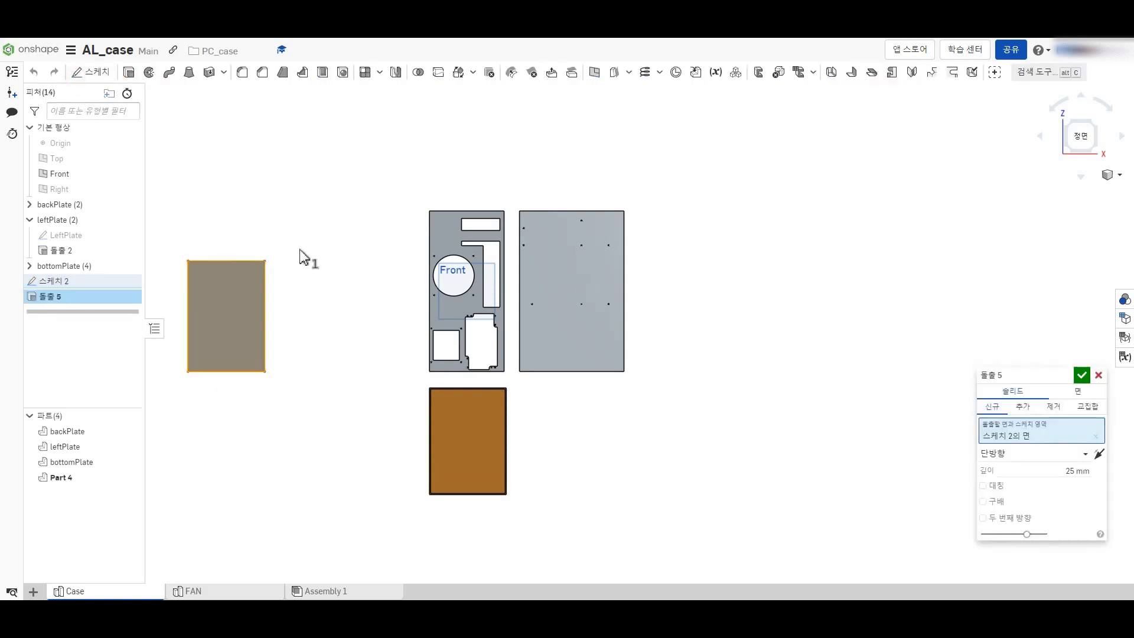
pyautogui.press('Escape')
pyautogui.scroll(2, 280, 293)
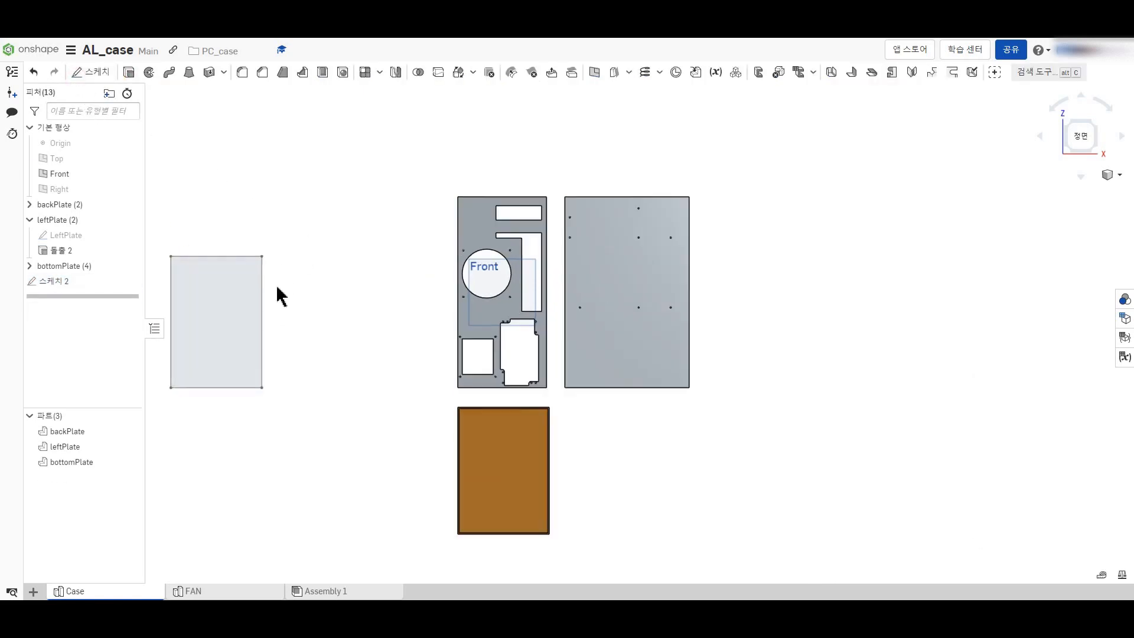
pyautogui.click(234, 300)
pyautogui.click(128, 73)
pyautogui.click(1076, 470)
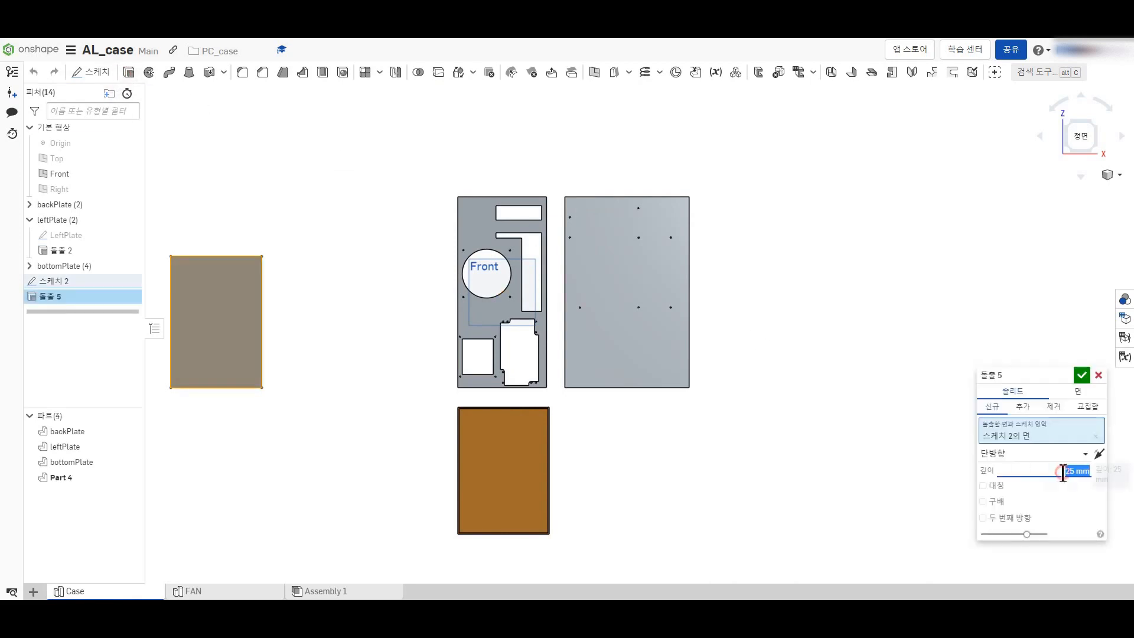
pyautogui.click(1082, 376)
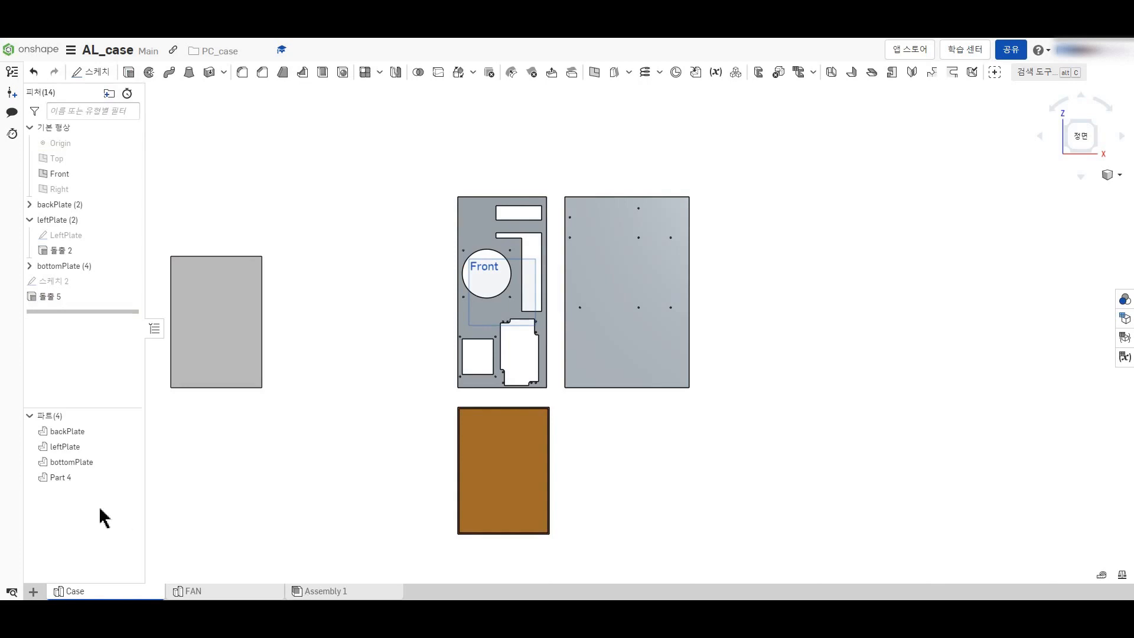
# Step: Rename the newly extruded plate part as bay_cabin
pyautogui.rightClick(67, 479)
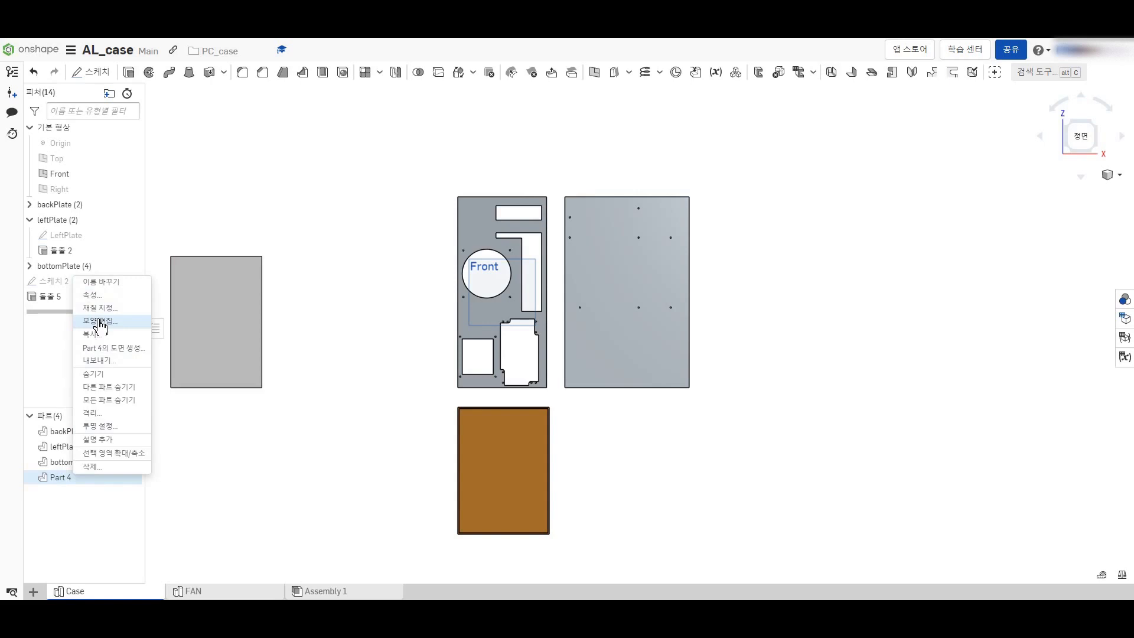
pyautogui.click(98, 283)
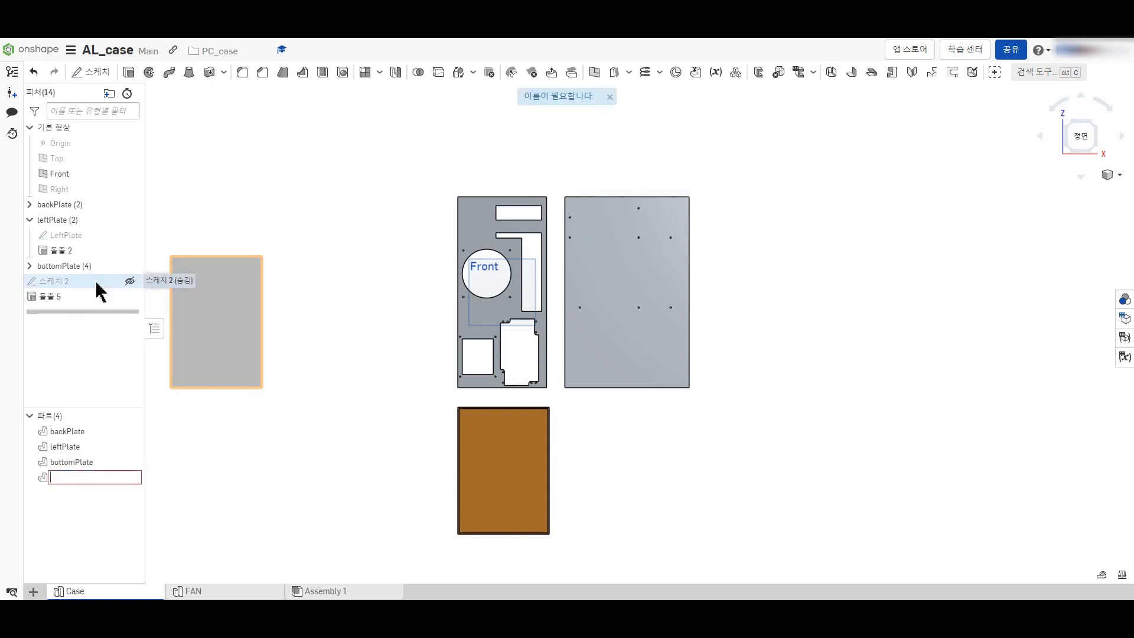
pyautogui.write('bay_cabin')
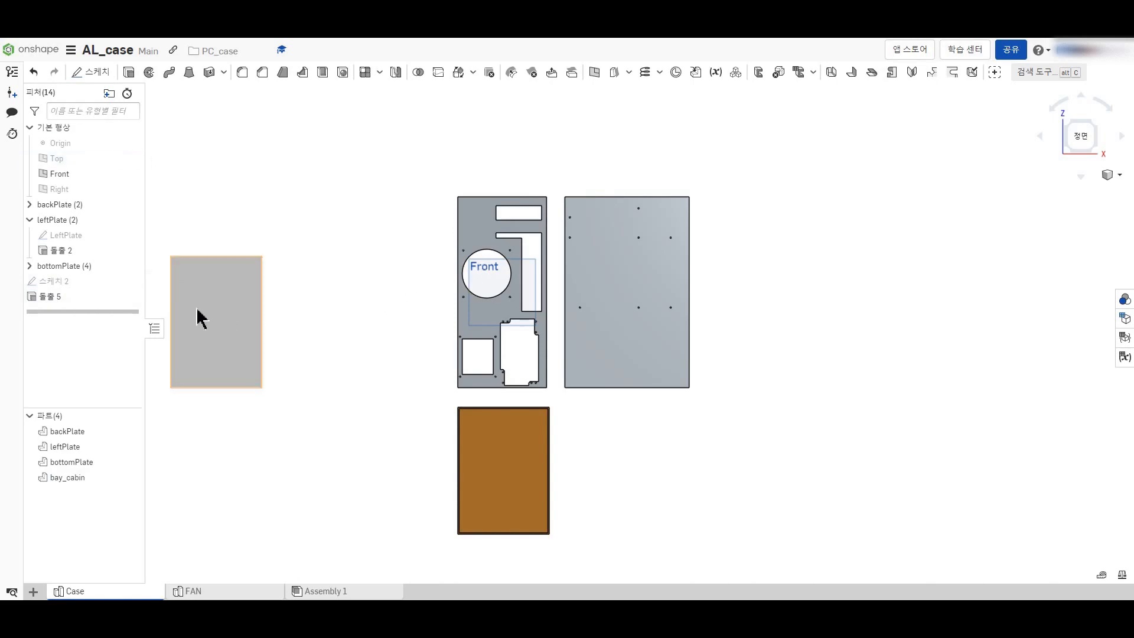
# Step: Switch to Assembly 1
pyautogui.click(326, 591)
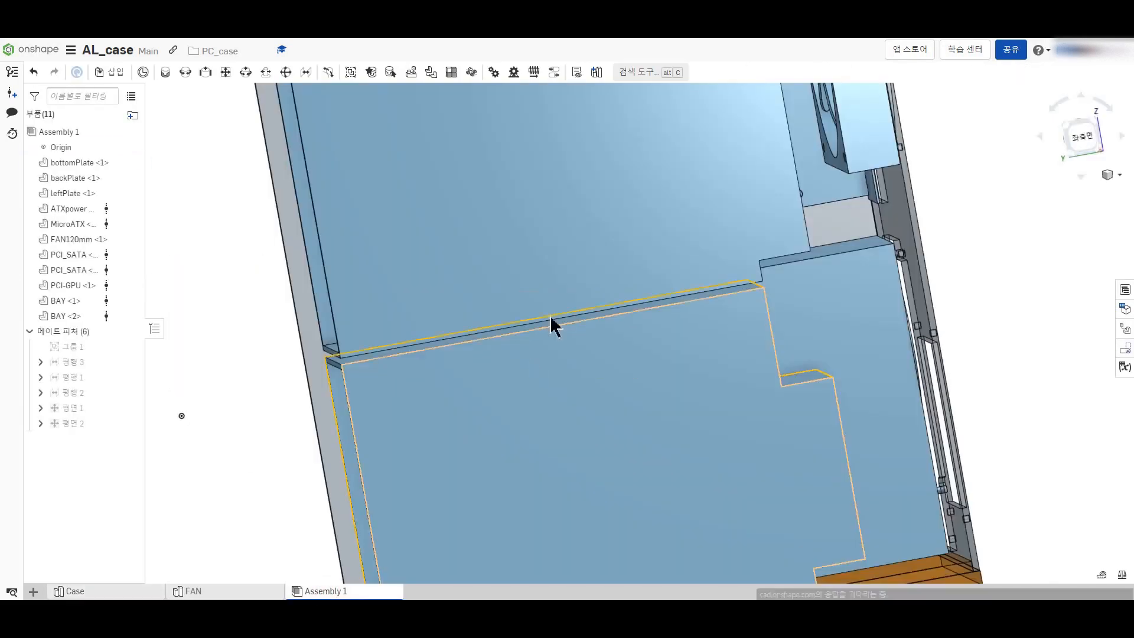
pyautogui.scroll(-5, 293, 278)
pyautogui.moveTo(242, 248); pyautogui.dragTo(349, 246, button='right')
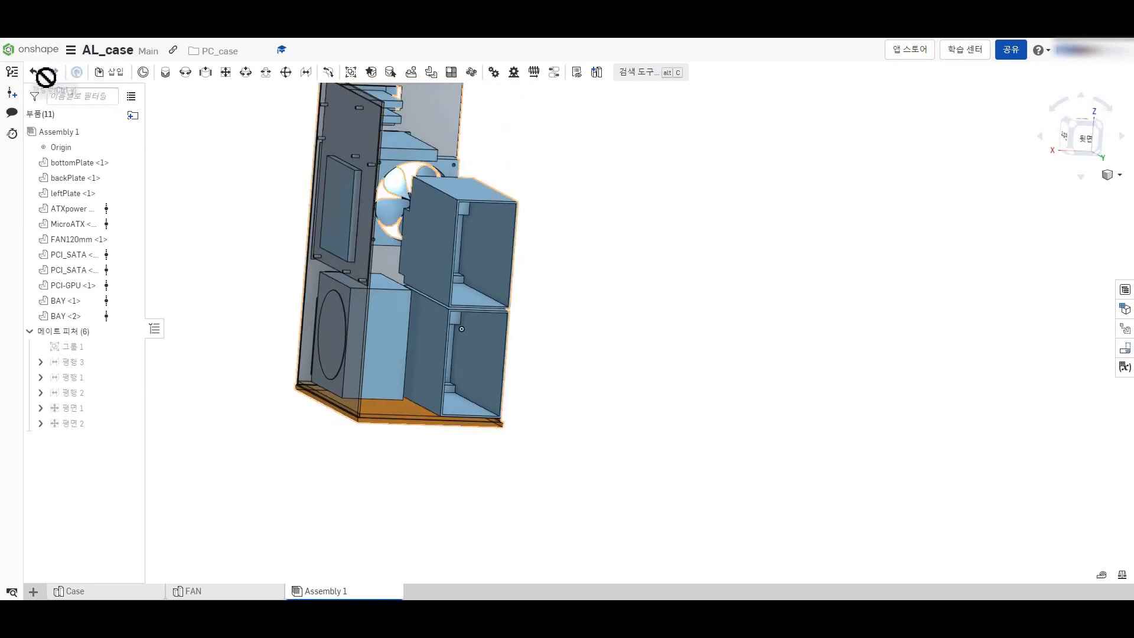
pyautogui.click(111, 72)
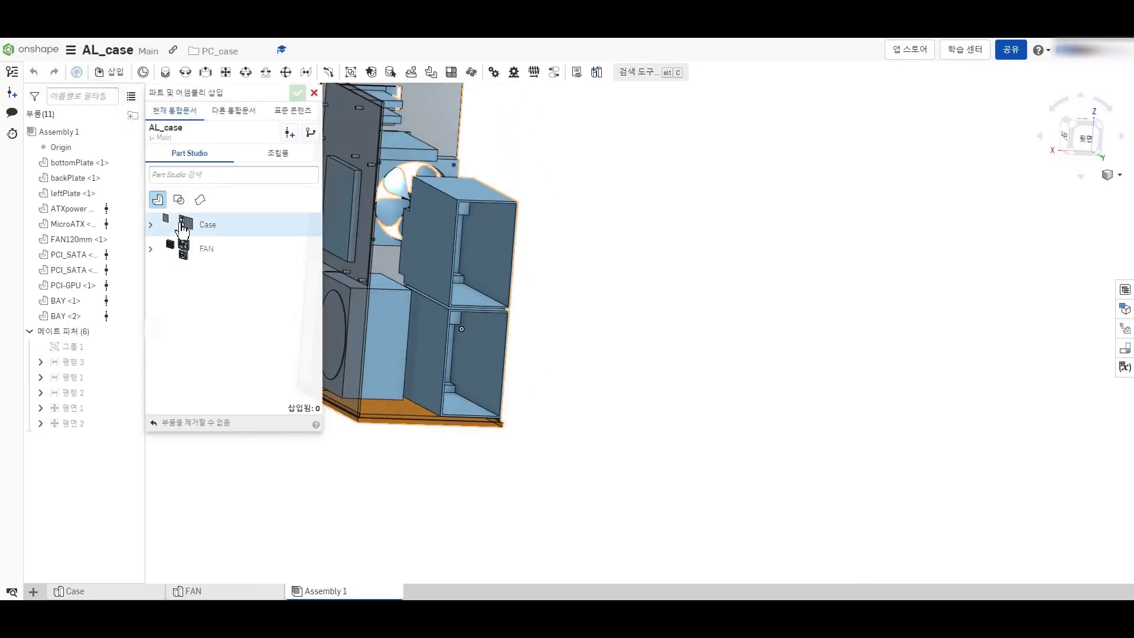
pyautogui.click(153, 232)
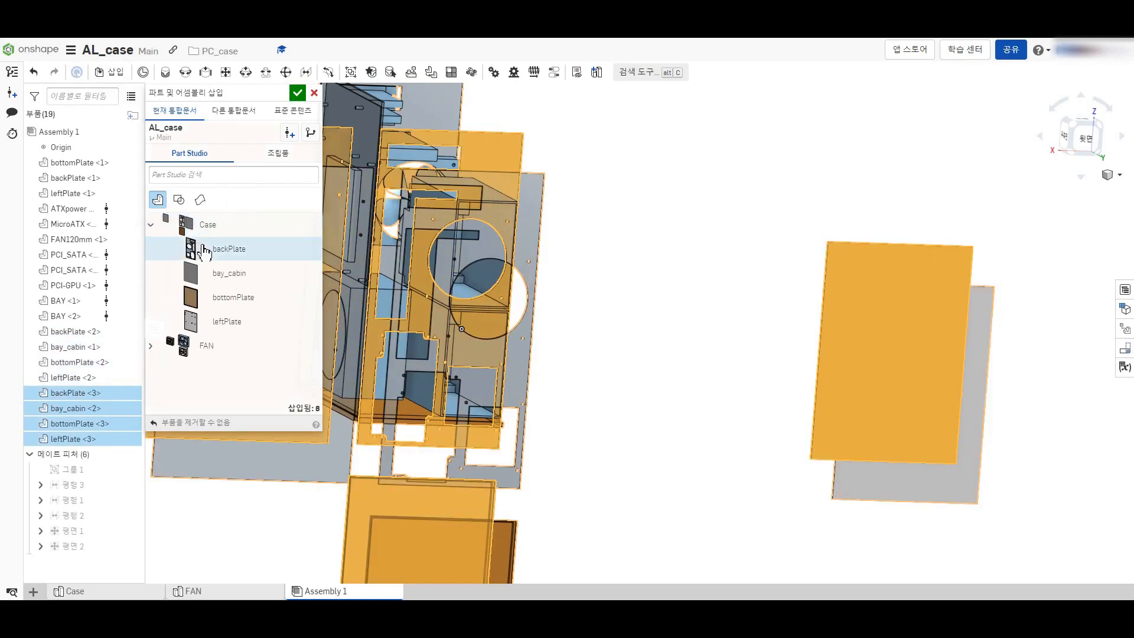
pyautogui.click(315, 93)
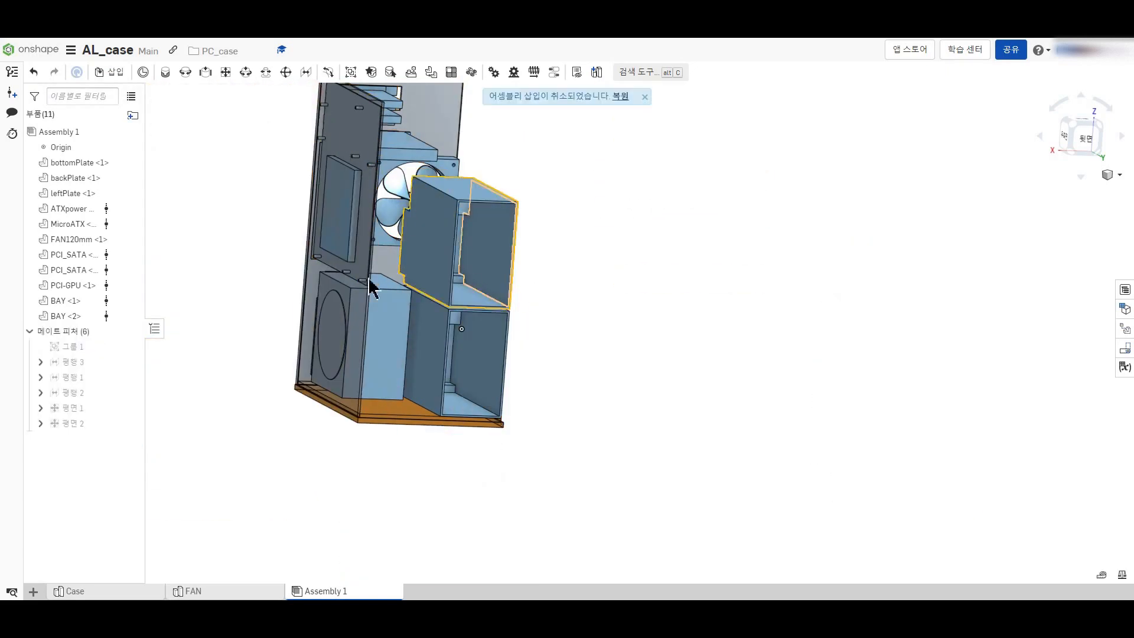
# Step: Insert only the bay_cabin part from the Case part studio into Assembly 1
pyautogui.click(110, 72)
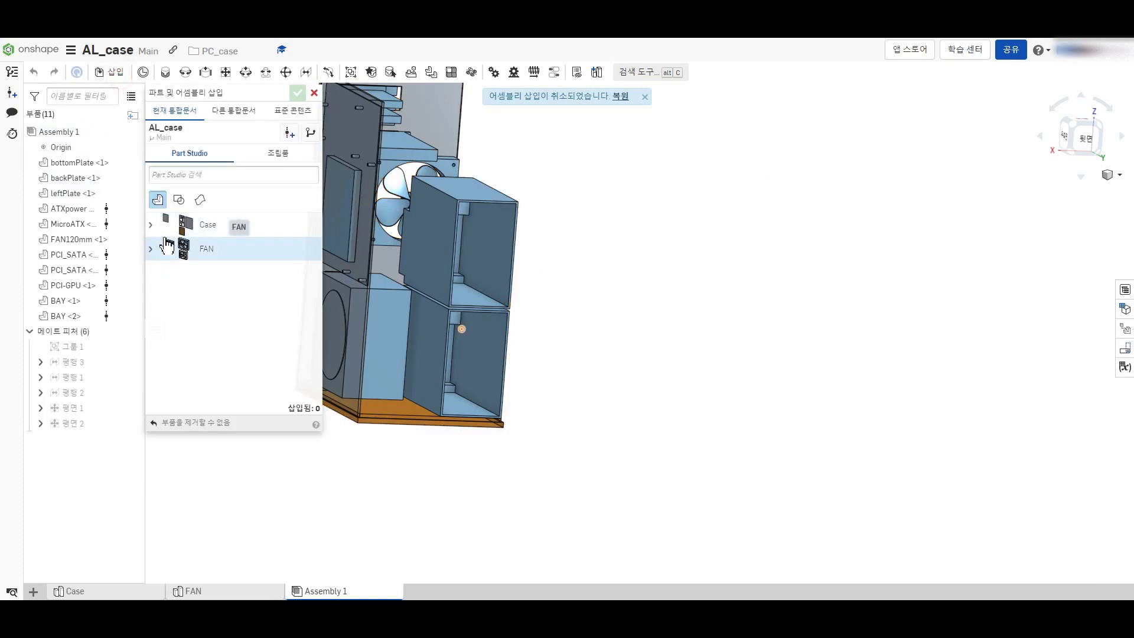
pyautogui.click(151, 225)
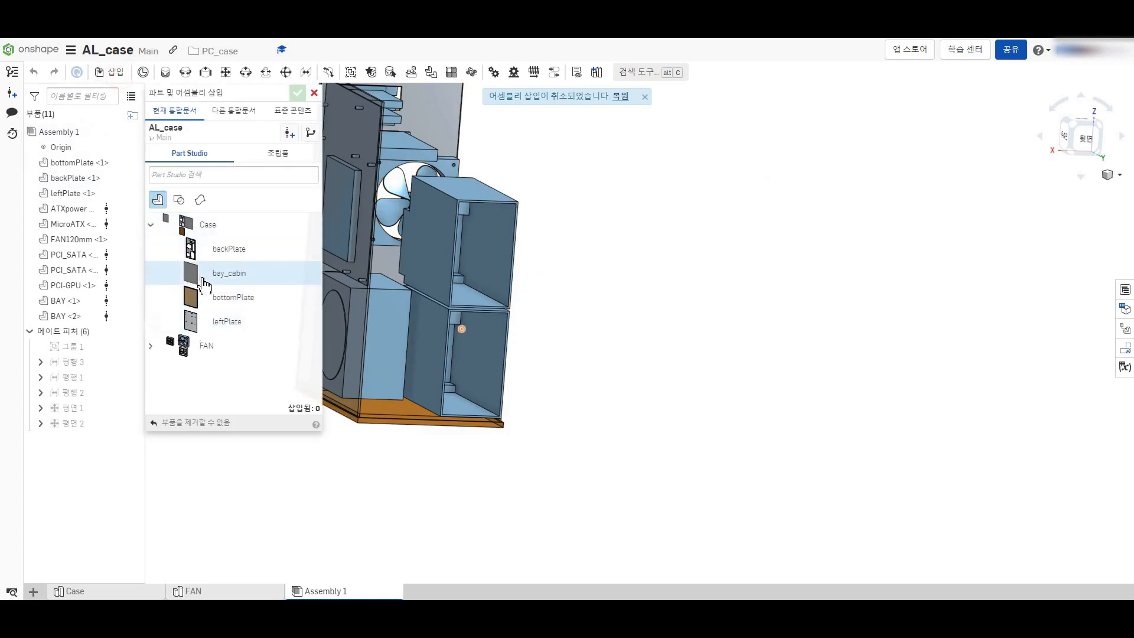
pyautogui.click(240, 274)
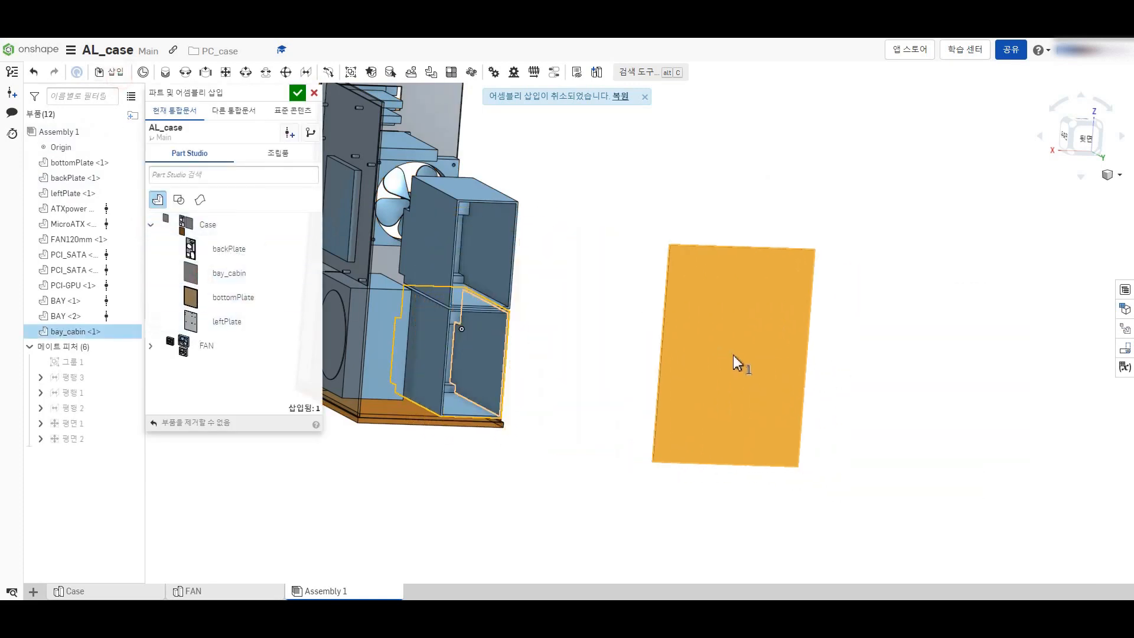
pyautogui.click(732, 356)
pyautogui.click(746, 357)
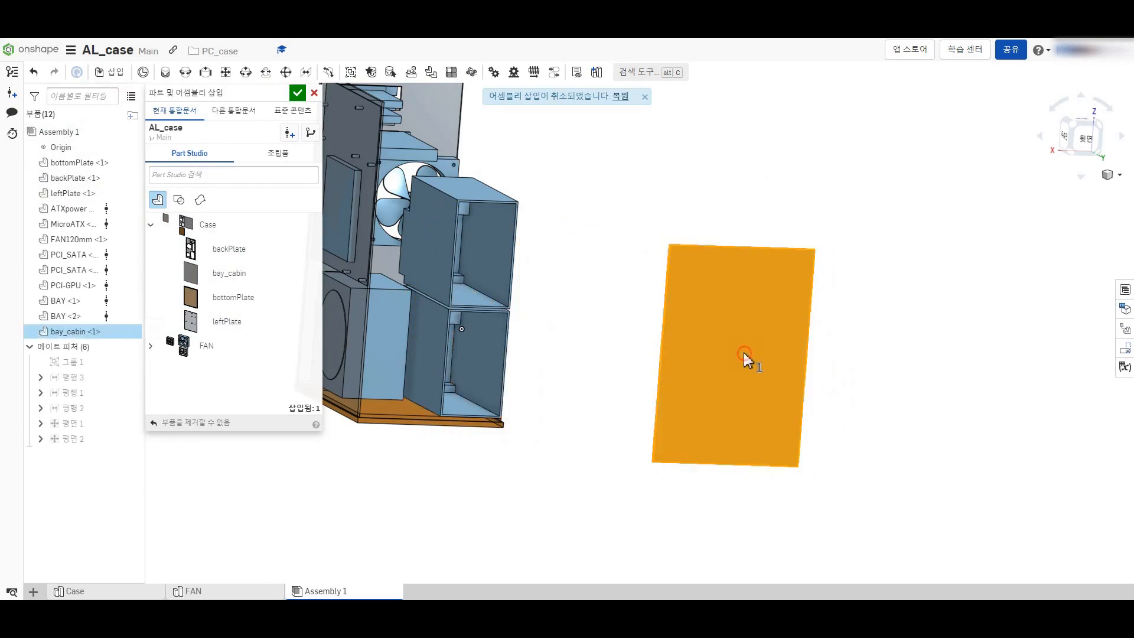
pyautogui.click(298, 93)
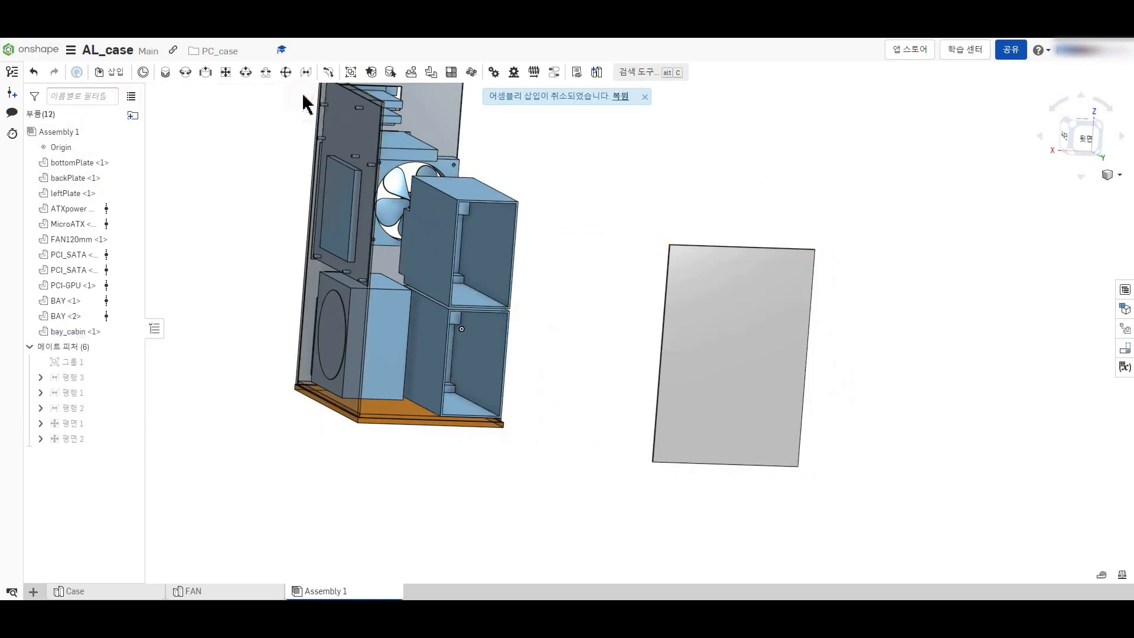
# Step: Add a planar mate between bay_cabin's bottom edge and the lower BAY's bottom edge on the side facing the power supply
pyautogui.click(695, 402)
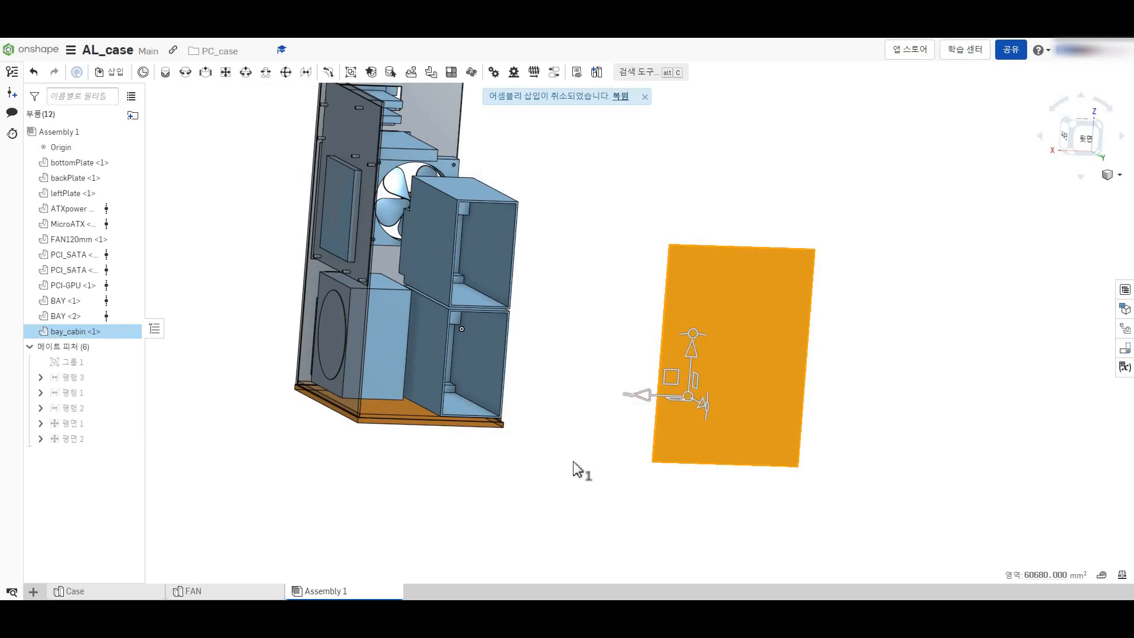
pyautogui.scroll(3, 591, 461)
pyautogui.click(625, 440)
pyautogui.moveTo(636, 455); pyautogui.dragTo(714, 451, button='right')
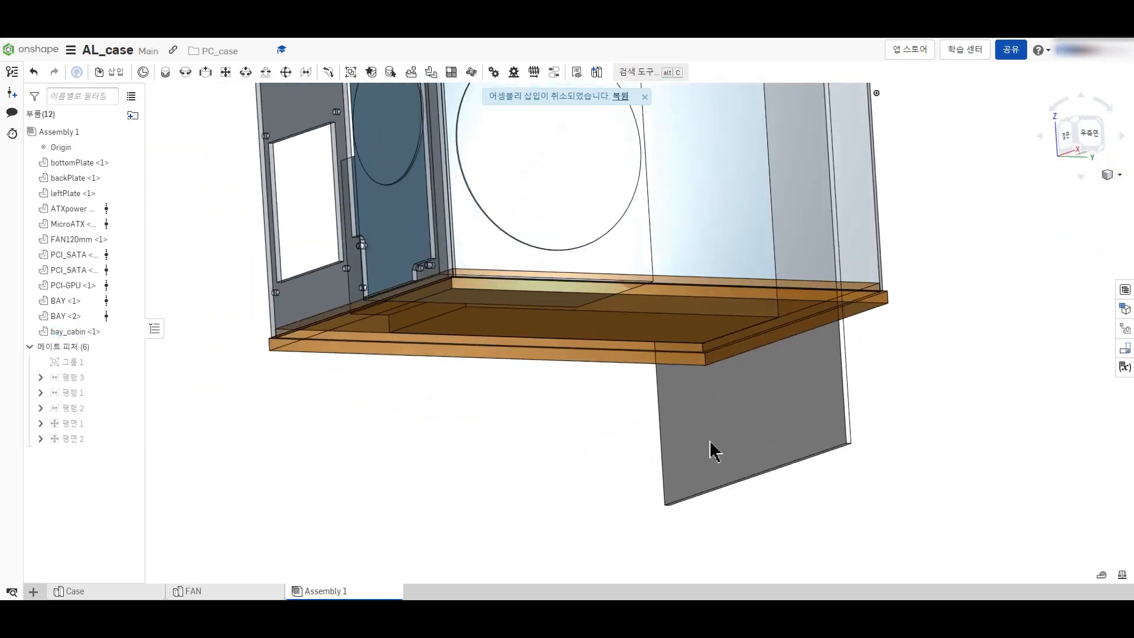
pyautogui.click(223, 73)
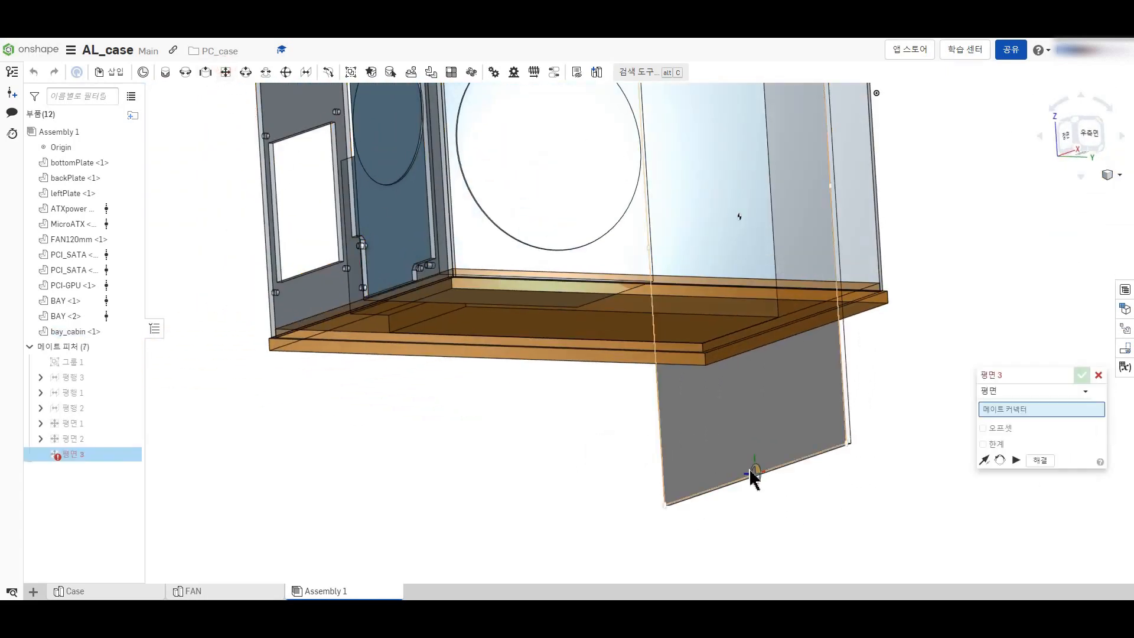
pyautogui.click(740, 488)
pyautogui.moveTo(920, 342); pyautogui.dragTo(701, 314, button='right')
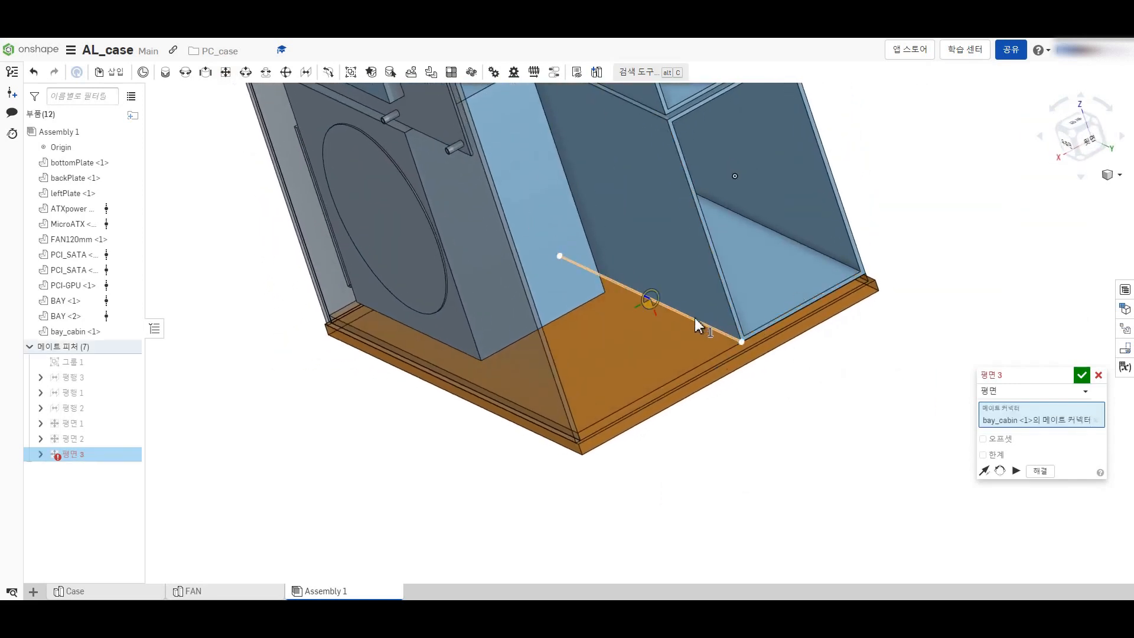
pyautogui.click(696, 320)
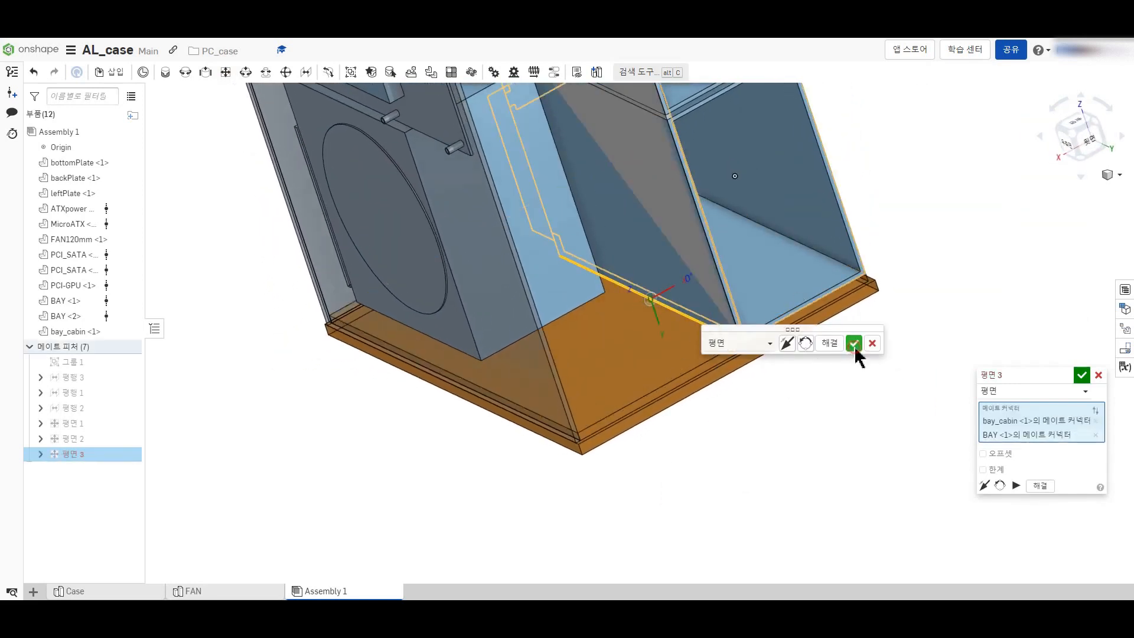
pyautogui.click(854, 344)
pyautogui.scroll(3, 798, 360)
pyautogui.scroll(-6, 692, 385)
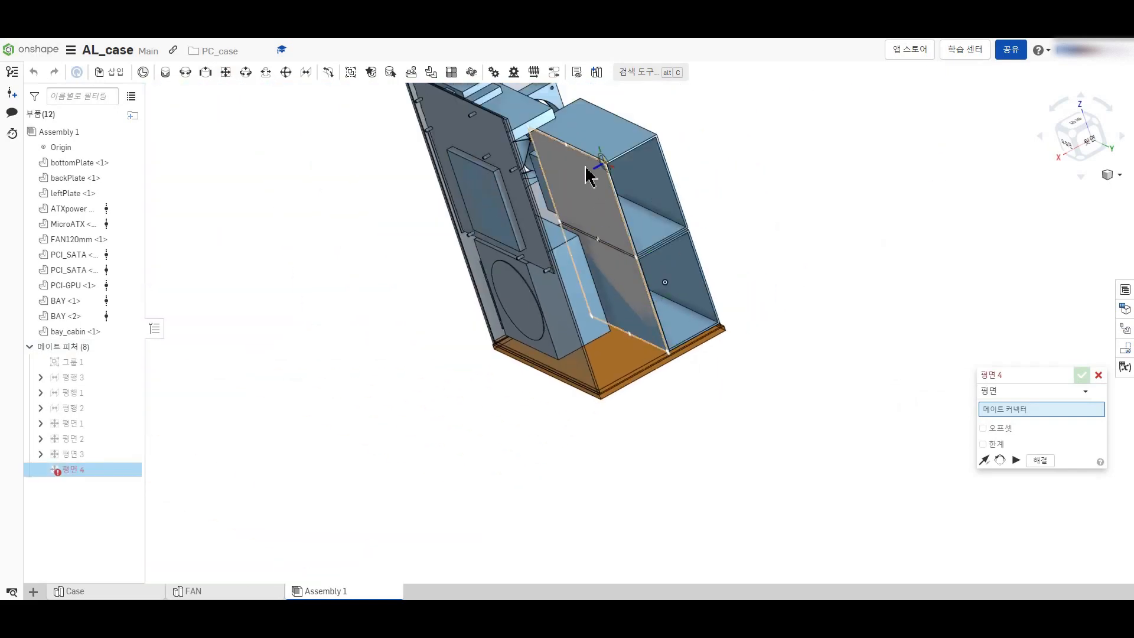
pyautogui.click(612, 215)
pyautogui.click(1097, 375)
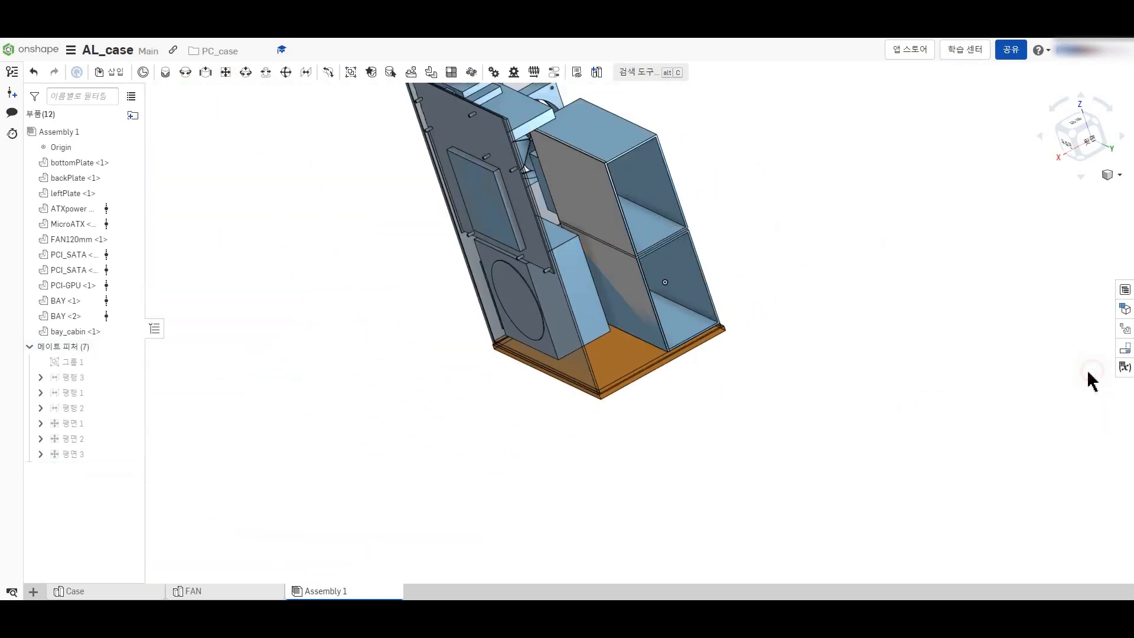
# Step: Move bay_cabin by -2 mm perpendicular to its face, away from the BAYs, so it sits against their inner side
pyautogui.click(622, 239)
pyautogui.scroll(3, 612, 239)
pyautogui.scroll(-1, 636, 335)
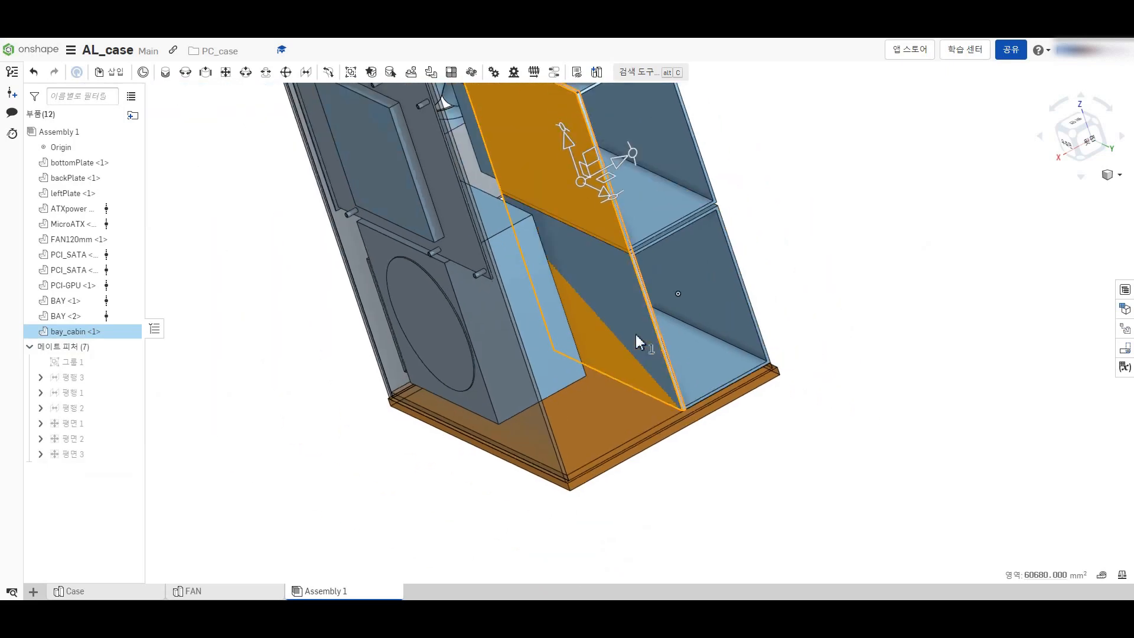
pyautogui.scroll(3, 615, 147)
pyautogui.moveTo(580, 211); pyautogui.dragTo(574, 211)
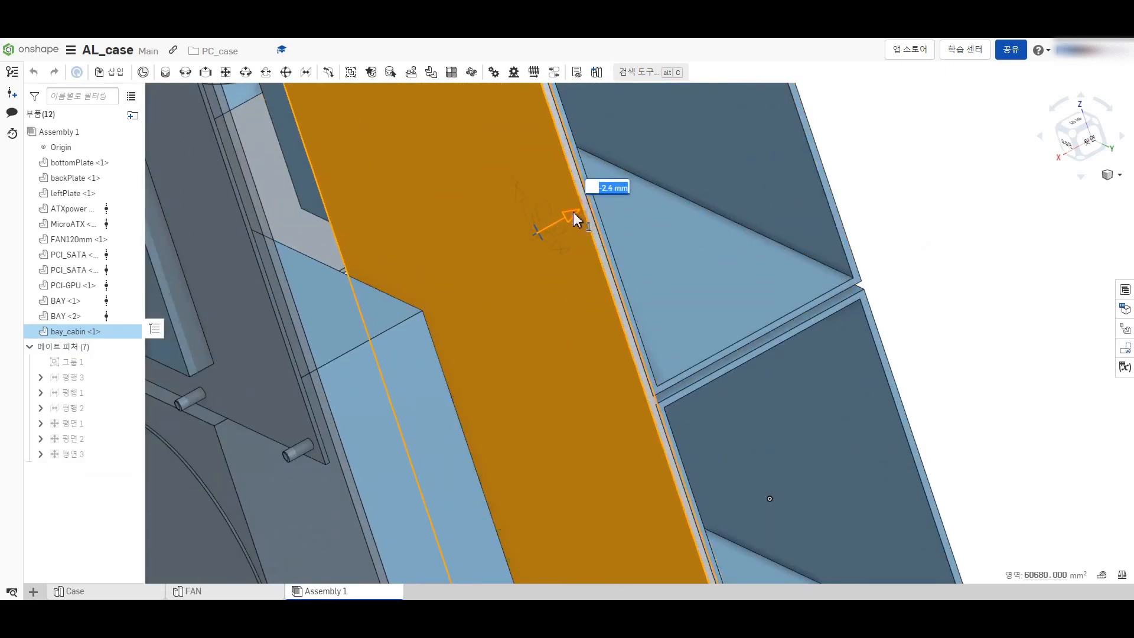
pyautogui.press('Right')
pyautogui.press('Left')
pyautogui.press('Left')
pyautogui.press('Left')
pyautogui.press('BackSpace')
pyautogui.press('BackSpace')
pyautogui.press('BackSpace')
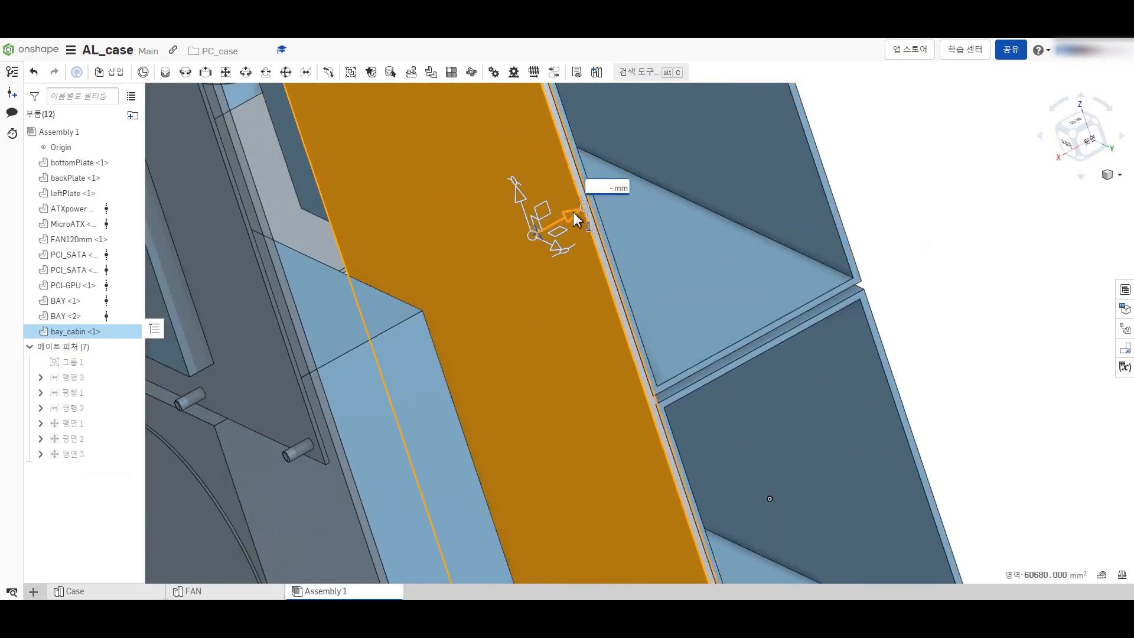
pyautogui.write('2')
pyautogui.press('Return')
pyautogui.click(880, 218)
pyautogui.scroll(-3, 766, 229)
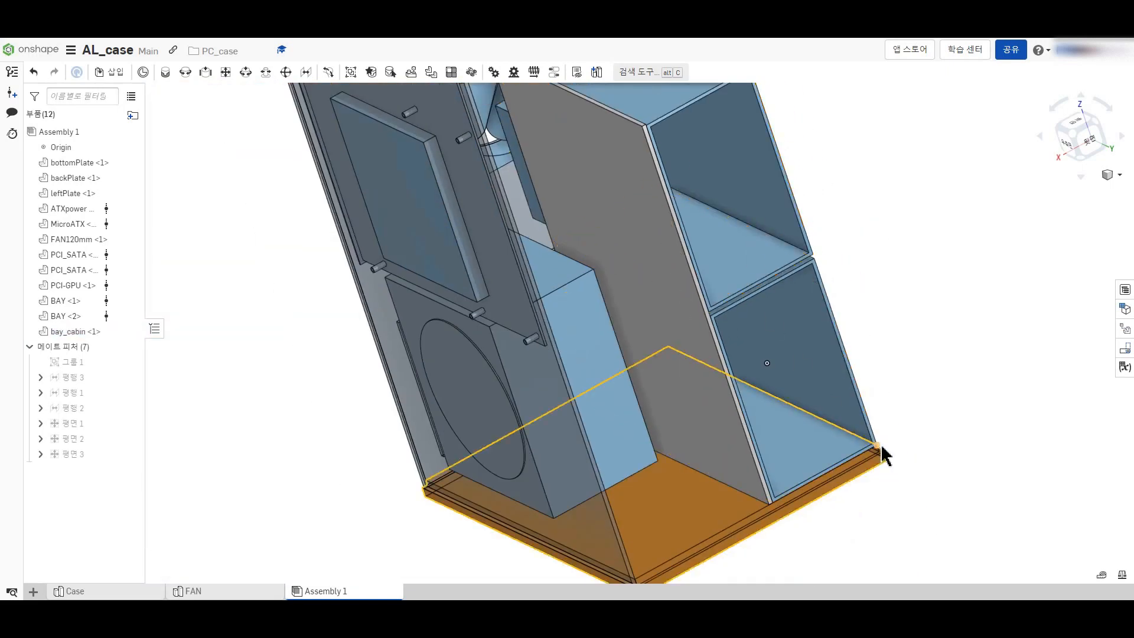
# Step: Examine the fit of bay_cabin, the drive bays and the other components from several sides of the assembly
pyautogui.moveTo(942, 362); pyautogui.dragTo(891, 355, button='right')
pyautogui.click(1086, 140)
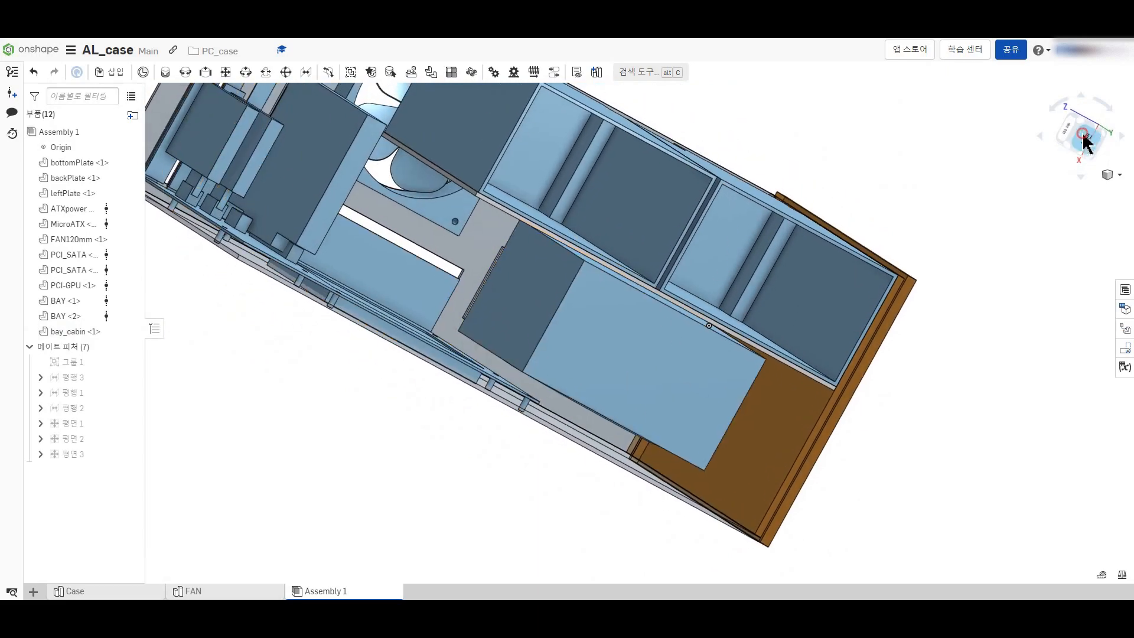
pyautogui.moveTo(857, 349)
pyautogui.mouseDown(button='right')
pyautogui.moveTo(806, 392)
pyautogui.moveTo(768, 398)
pyautogui.moveTo(856, 349)
pyautogui.moveTo(852, 334)
pyautogui.moveTo(856, 347)
pyautogui.moveTo(818, 359)
pyautogui.moveTo(861, 352)
pyautogui.mouseUp(button='right')
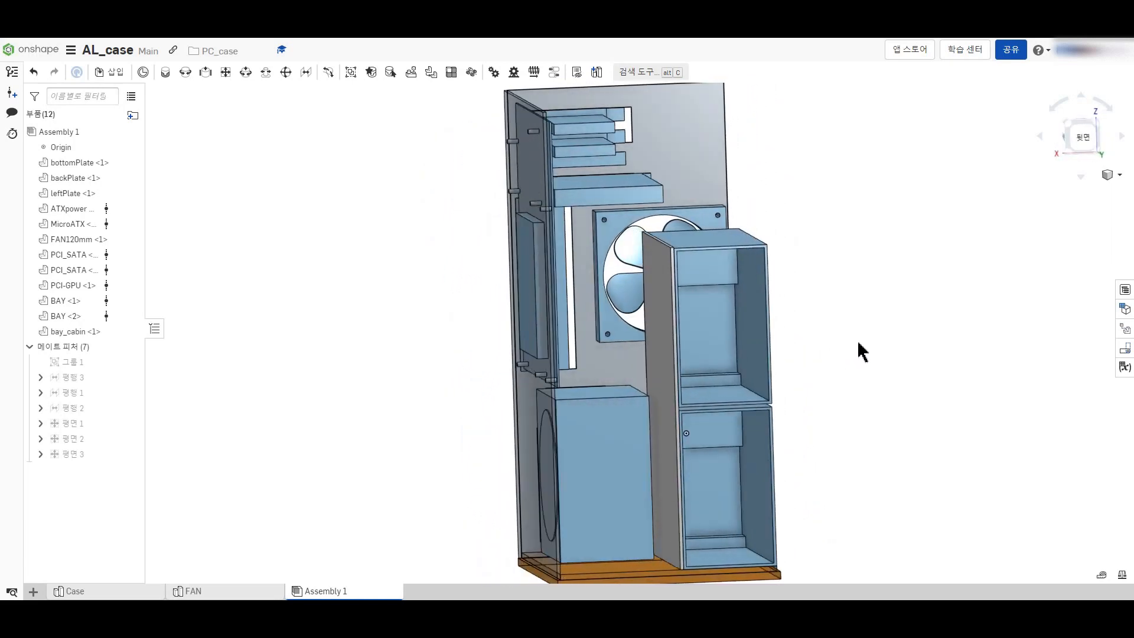
pyautogui.moveTo(861, 351); pyautogui.dragTo(802, 363, button='right')
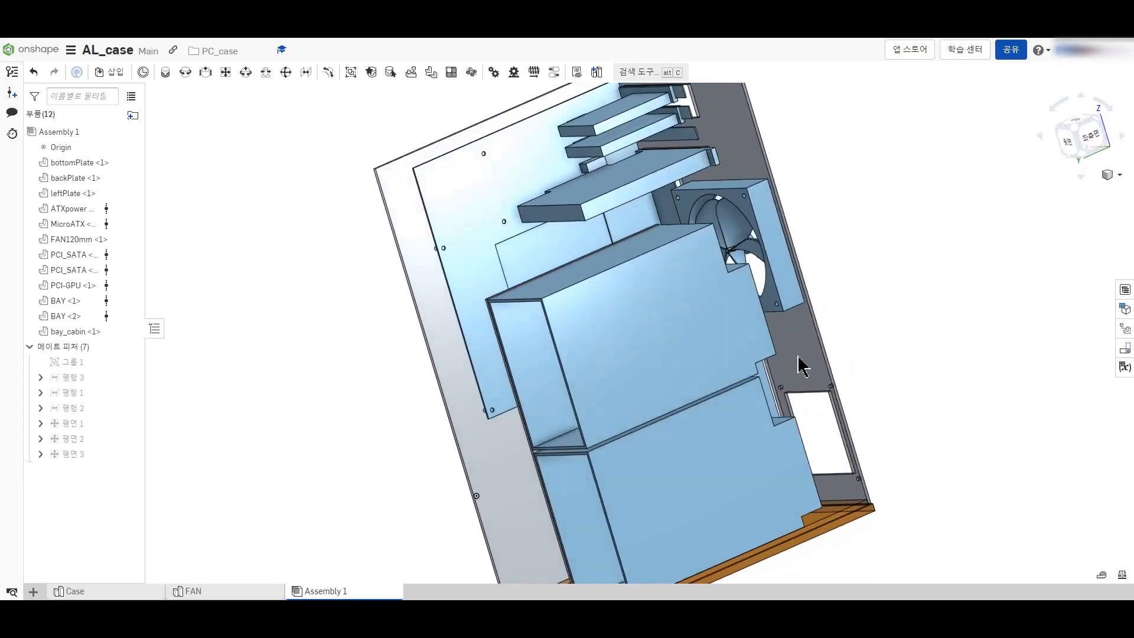
pyautogui.click(1088, 134)
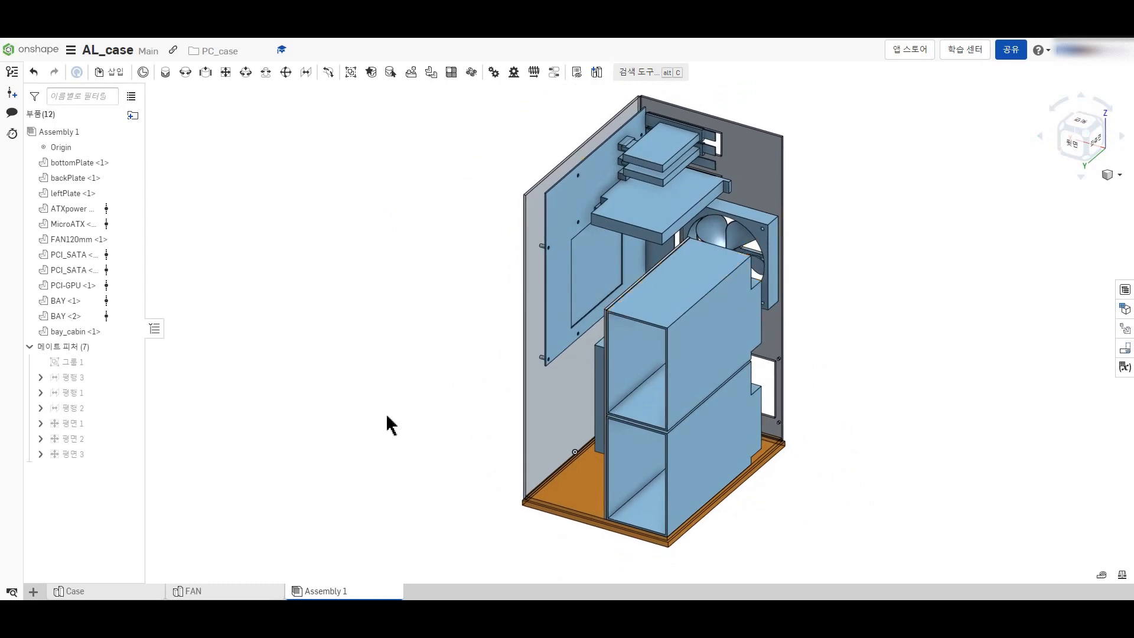
# Step: Edit the bay_cabin plate's sketch in the Case part studio, setting its height to 300 mm and its width to 210 mm
pyautogui.click(121, 591)
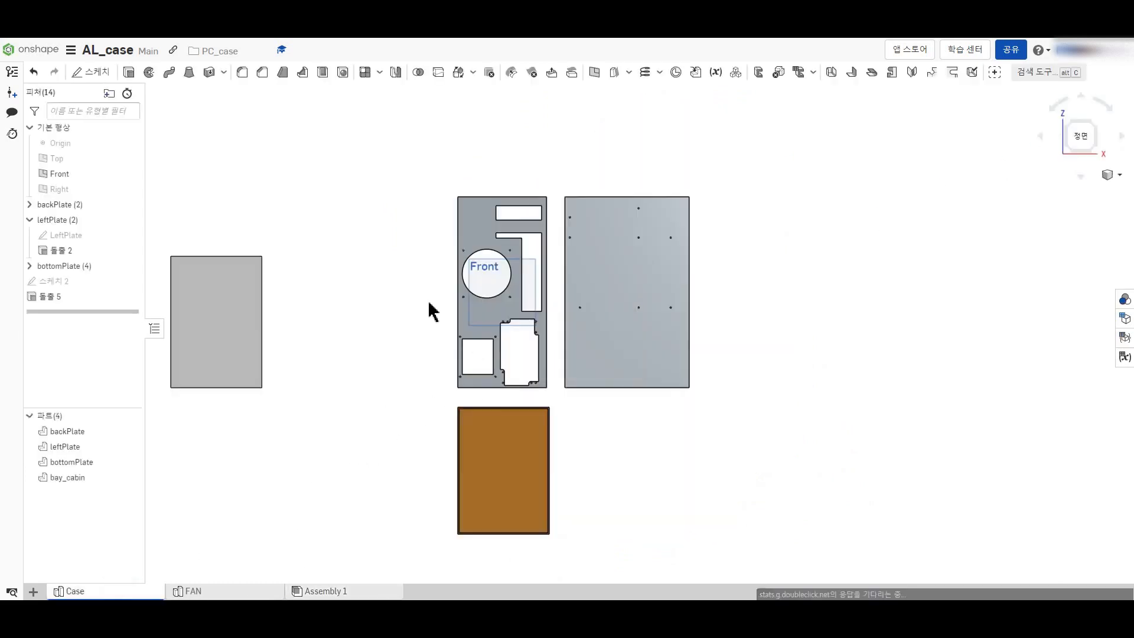
pyautogui.rightClick(77, 291)
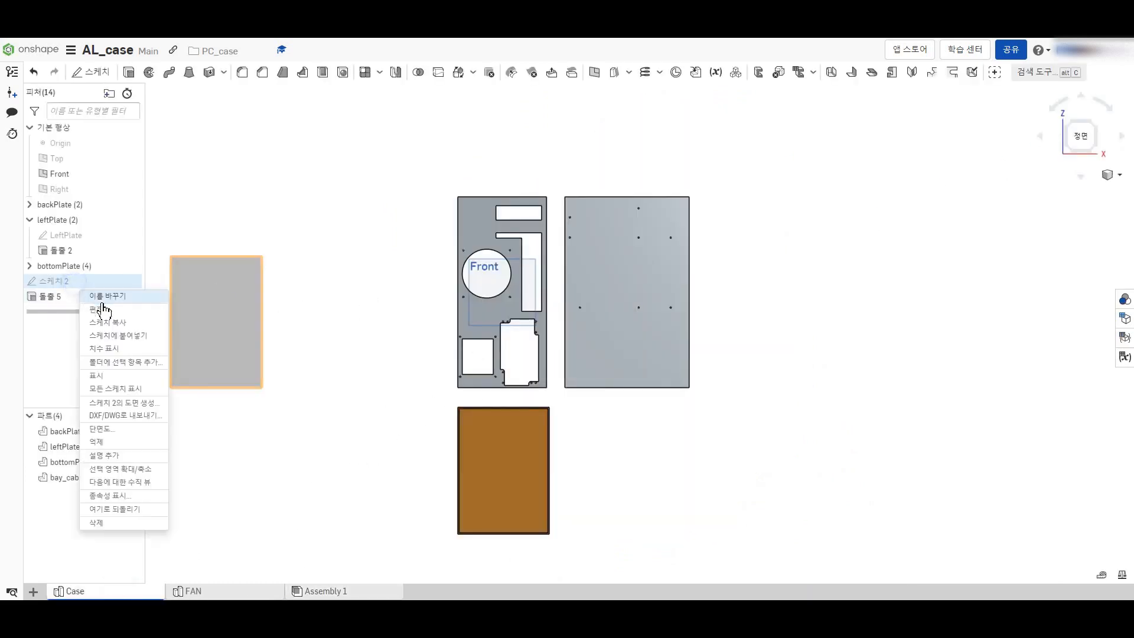
pyautogui.click(102, 307)
pyautogui.doubleClick(198, 322)
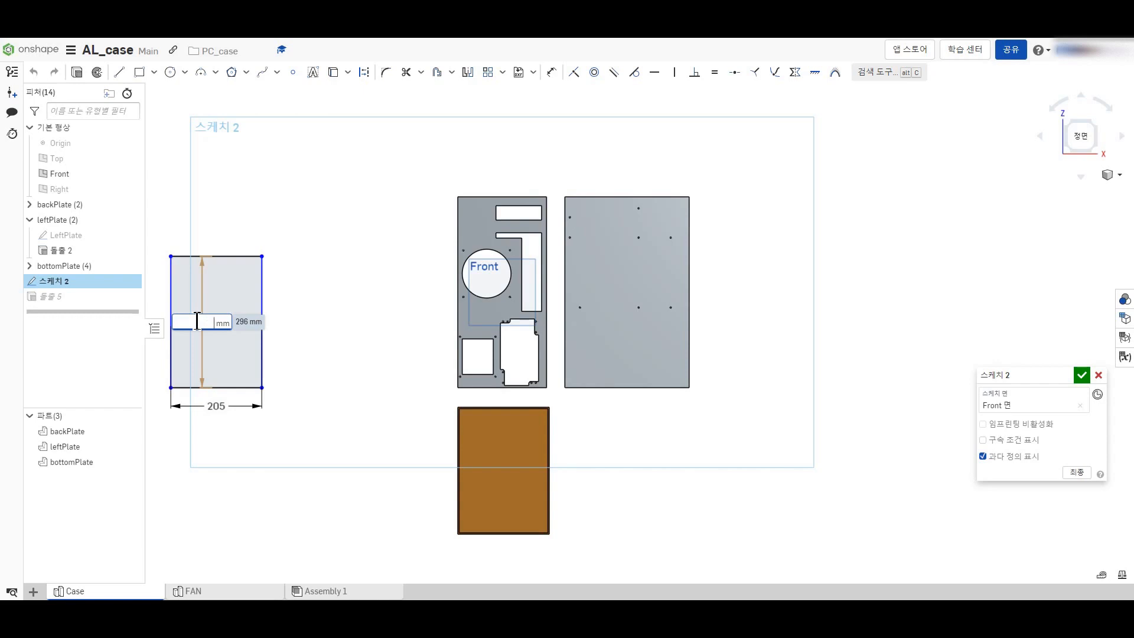
pyautogui.press('Return')
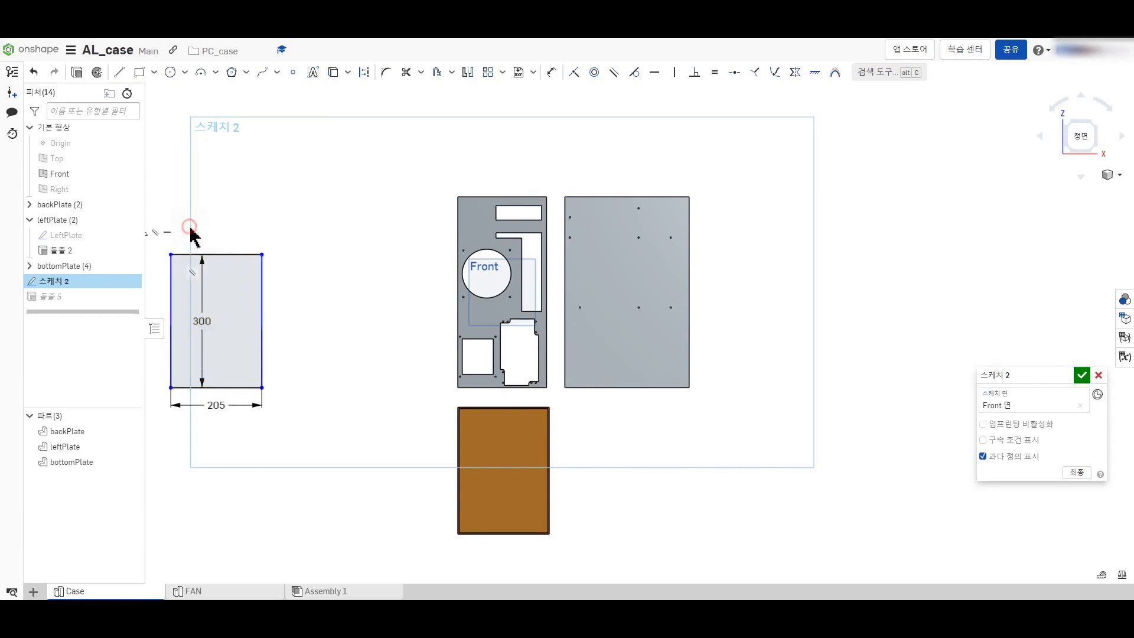
pyautogui.doubleClick(220, 407)
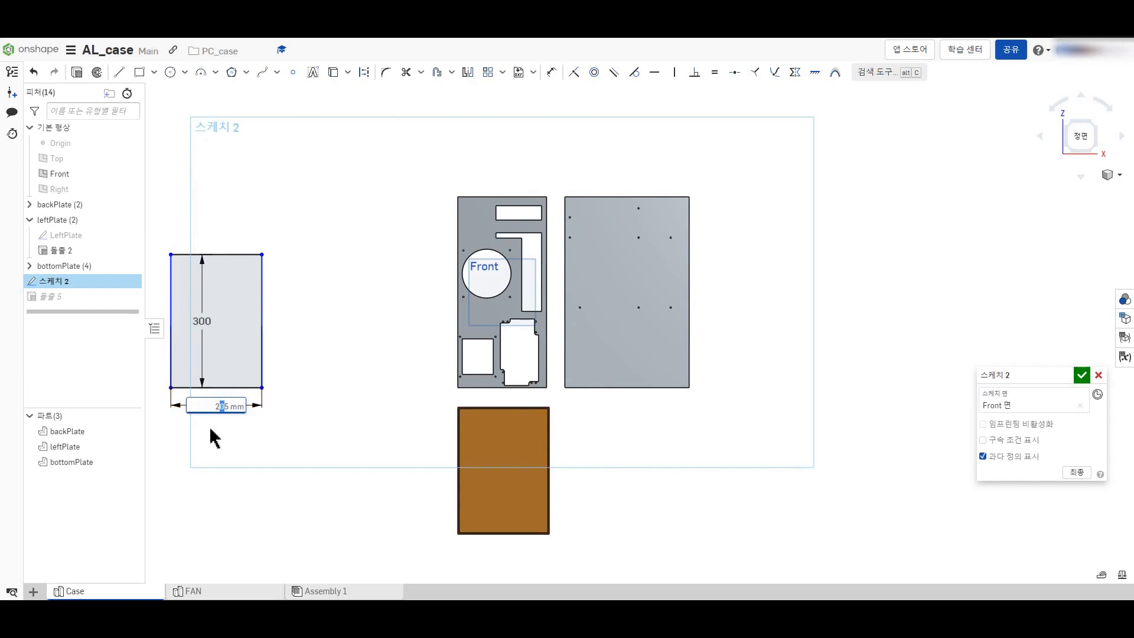
pyautogui.write('210')
pyautogui.press('Return')
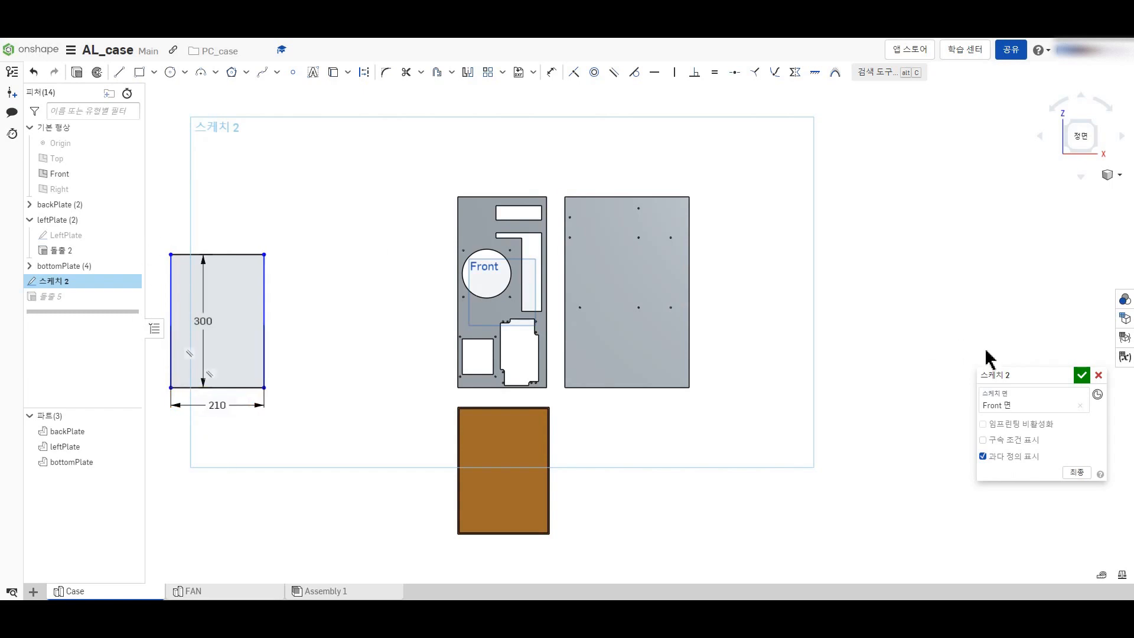
pyautogui.click(1083, 381)
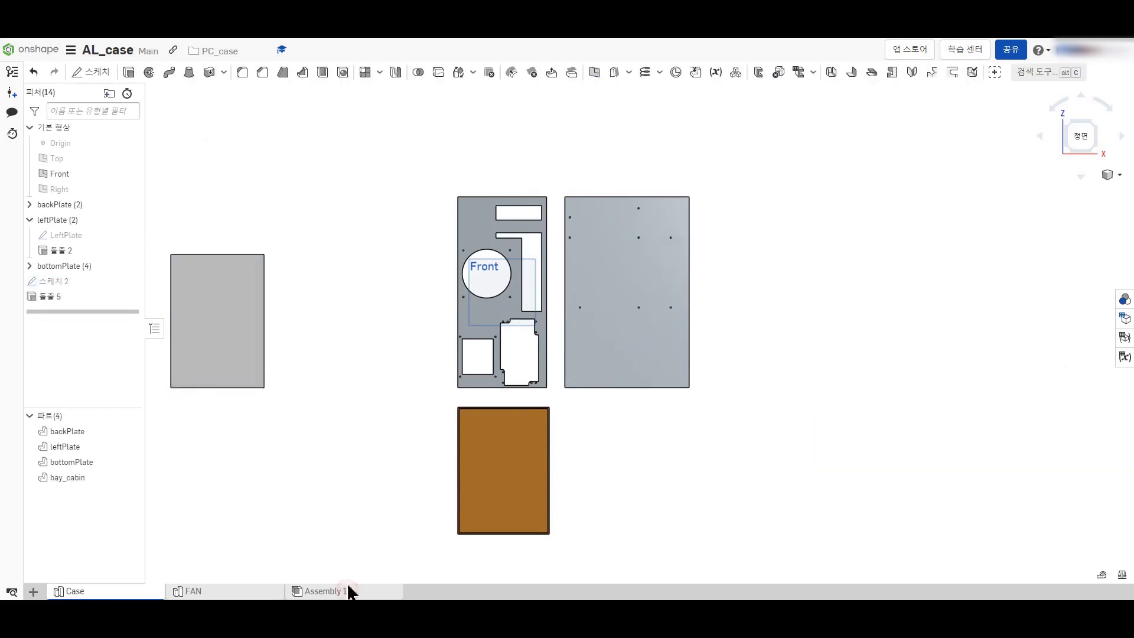
# Step: Return to Assembly 1 and inspect the resized bay_cabin's lower front corner beside the lower BAY
pyautogui.click(352, 592)
pyautogui.scroll(5, 493, 405)
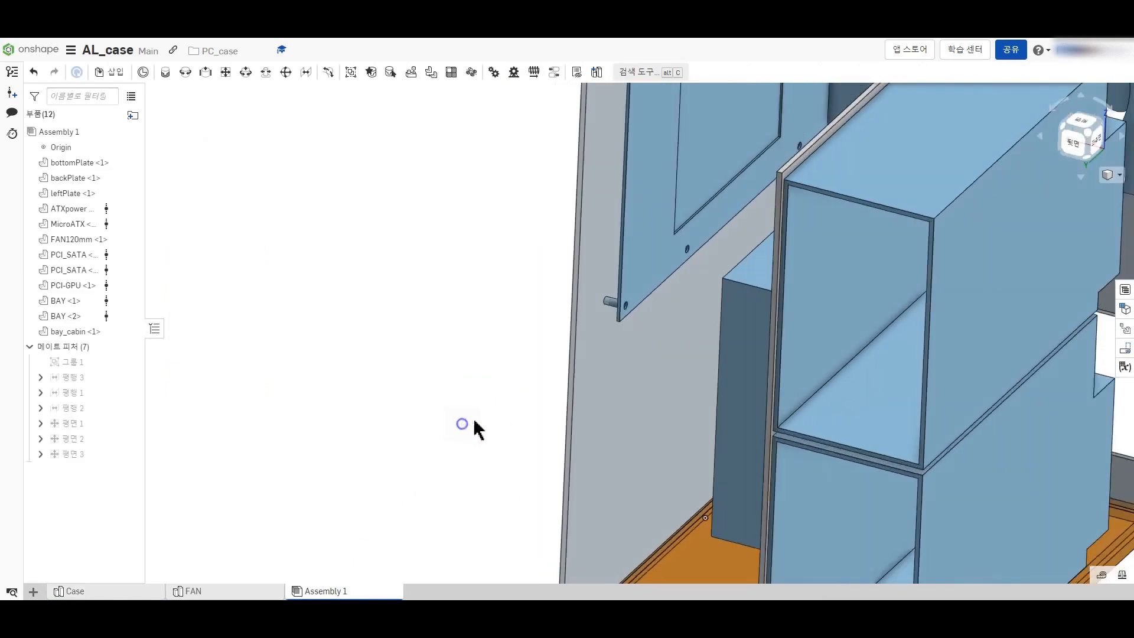
pyautogui.scroll(-6, 480, 426)
pyautogui.scroll(8, 526, 522)
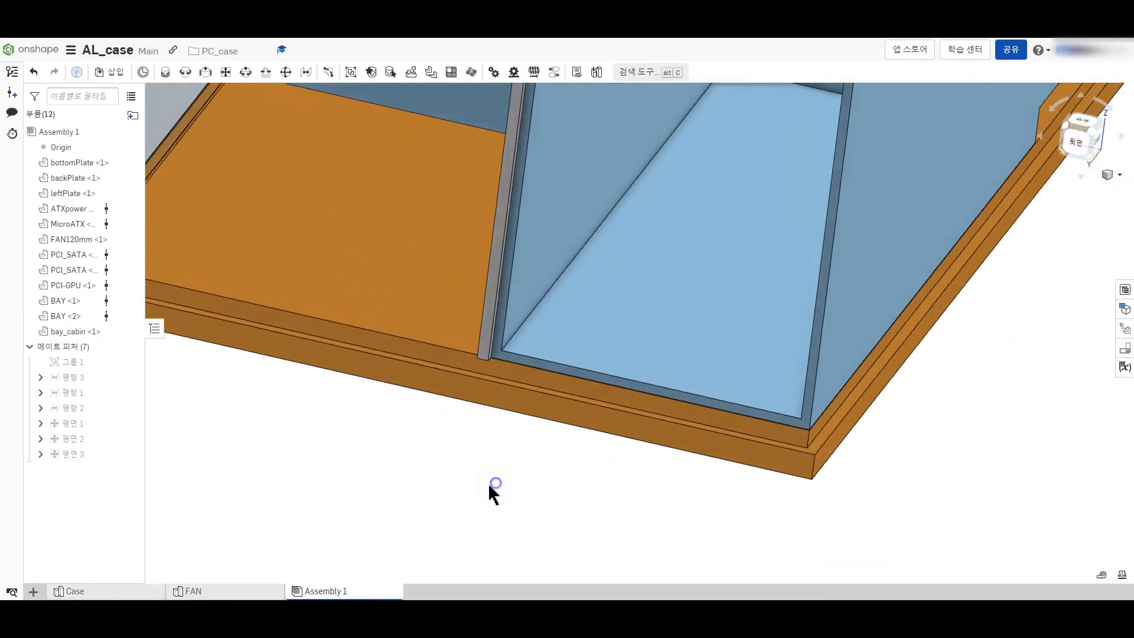
pyautogui.moveTo(490, 486); pyautogui.dragTo(473, 490, button='right')
# Step: Try to move bay_cabin by -1.6 mm along its depth toward the back plate
pyautogui.click(417, 375)
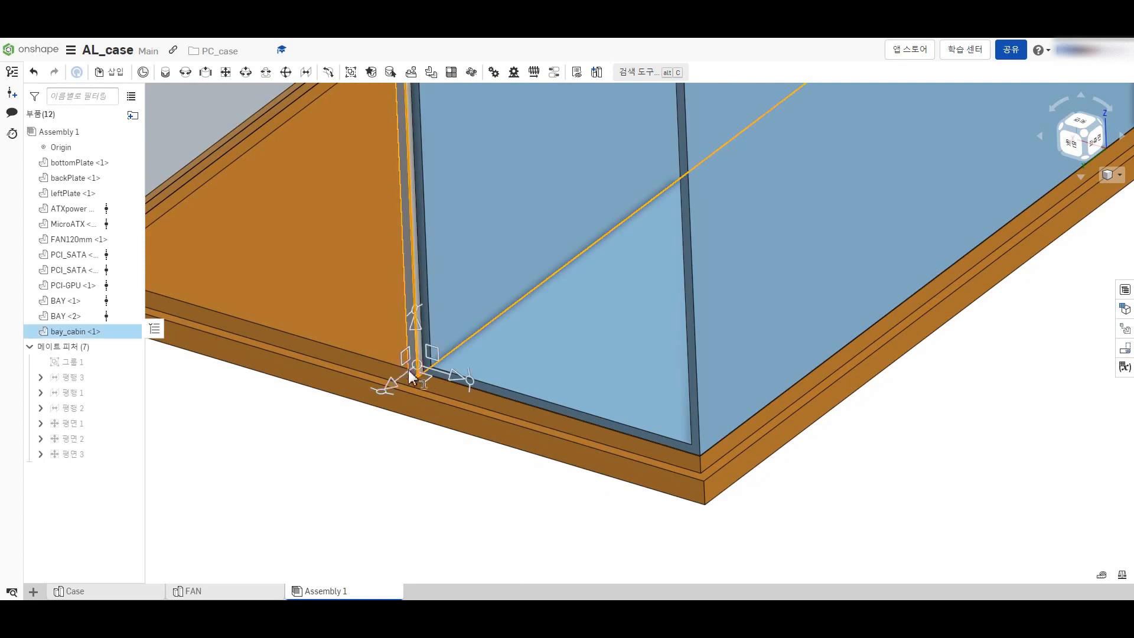
pyautogui.scroll(5, 411, 365)
pyautogui.moveTo(494, 312); pyautogui.dragTo(530, 292)
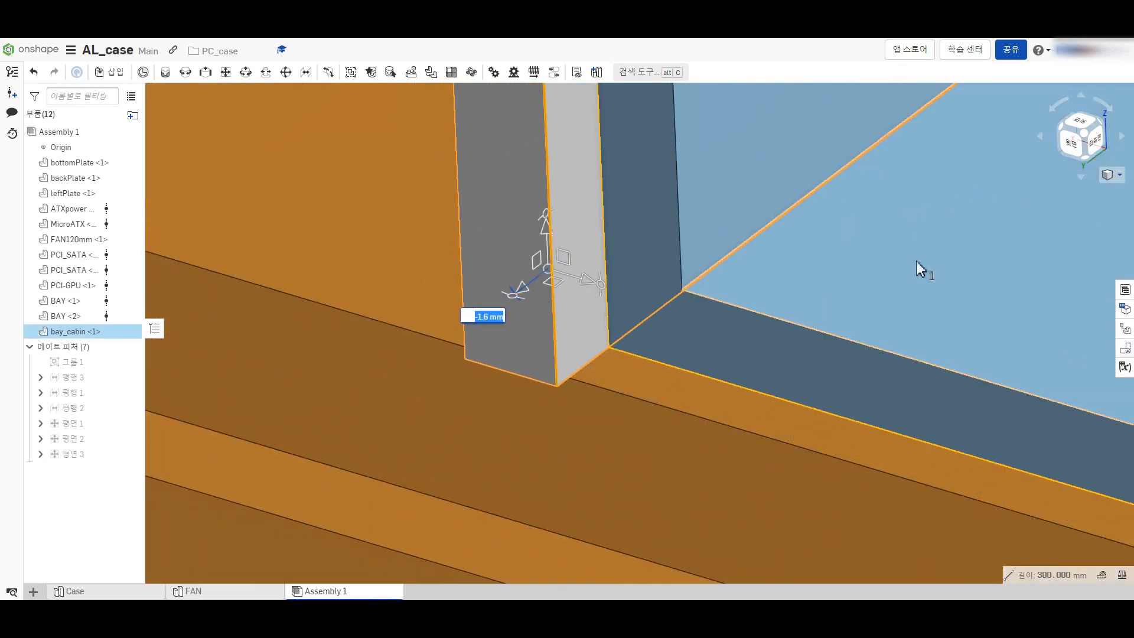
pyautogui.press('Return')
pyautogui.hotkey('ctrl', 'z')
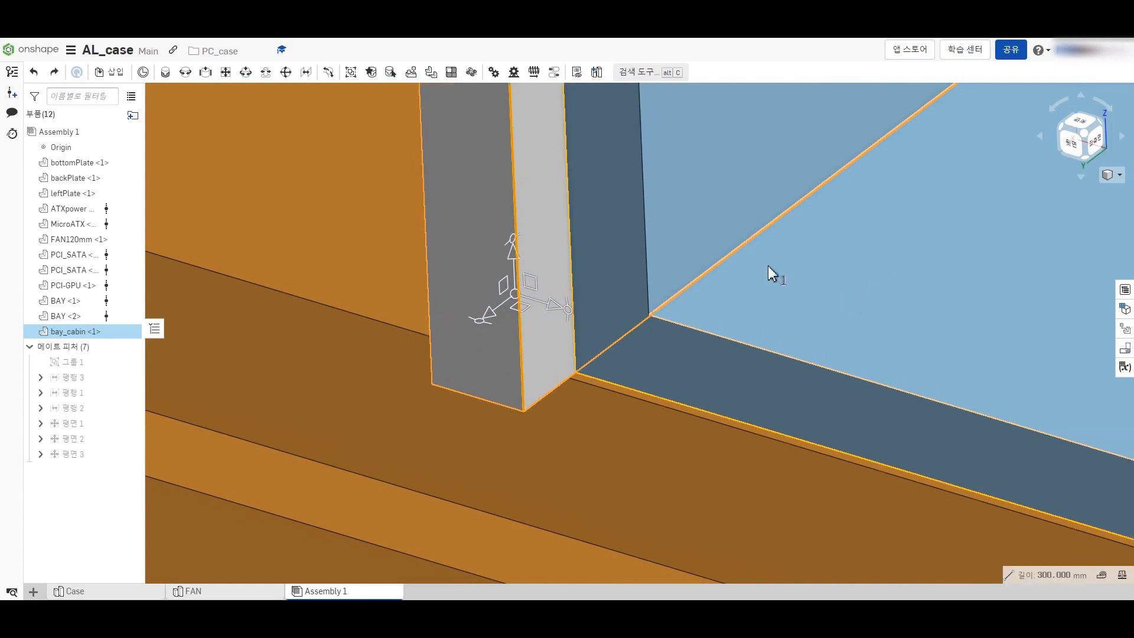
# Step: Delete the planar mate 평면 3 that ties bay_cabin to the lower BAY
pyautogui.scroll(-3, 661, 295)
pyautogui.rightClick(66, 447)
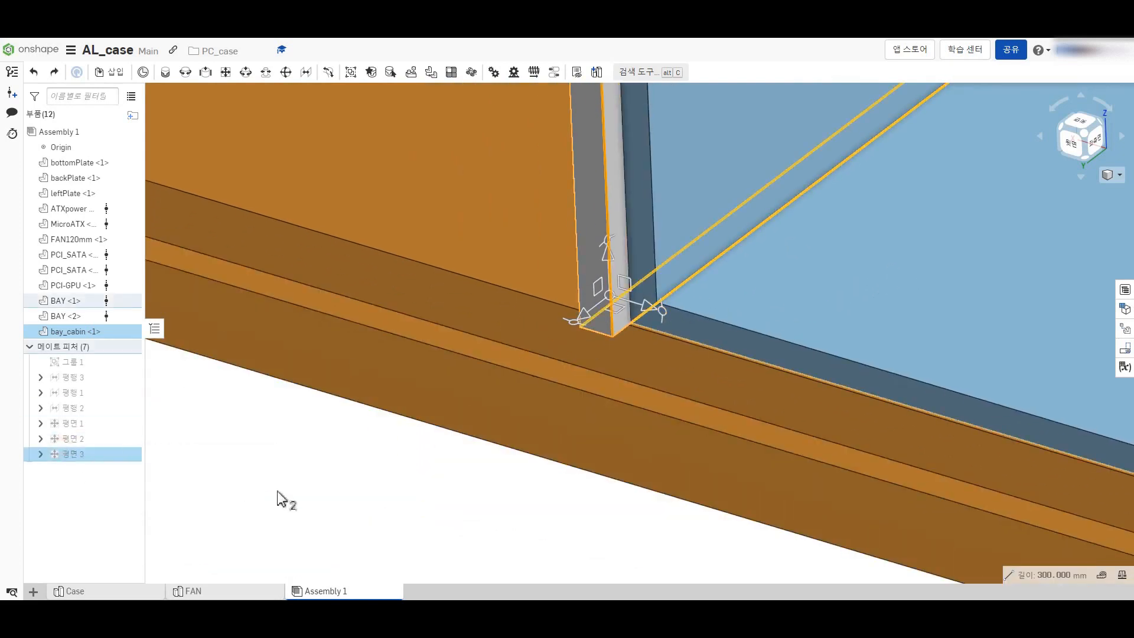
pyautogui.click(311, 489)
pyautogui.rightClick(106, 454)
pyautogui.click(225, 462)
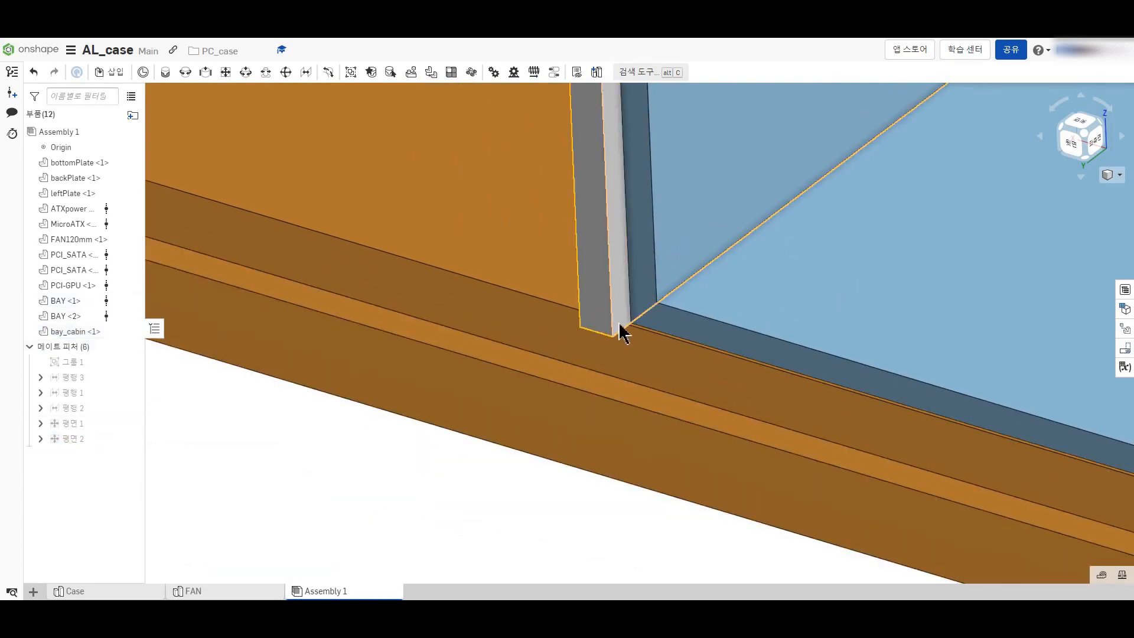
# Step: Move bay_cabin along its depth until its front end lines up with the front edge of bottomPlate's raised surface
pyautogui.click(601, 306)
pyautogui.scroll(3, 601, 306)
pyautogui.moveTo(573, 328); pyautogui.dragTo(618, 293)
pyautogui.scroll(-5, 513, 386)
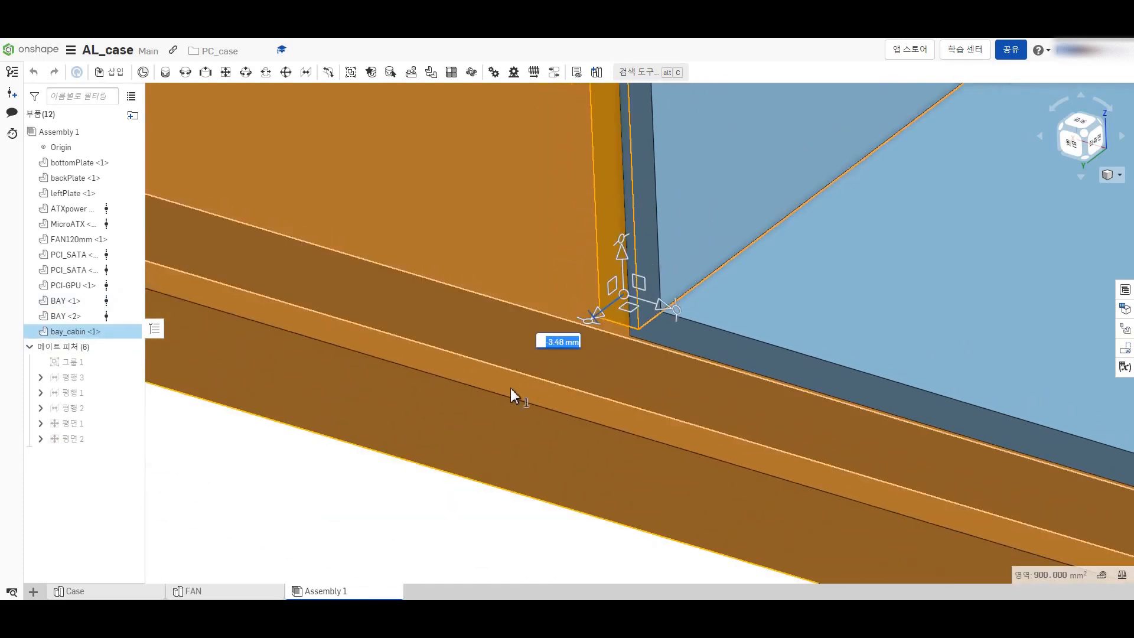
pyautogui.scroll(5, 537, 380)
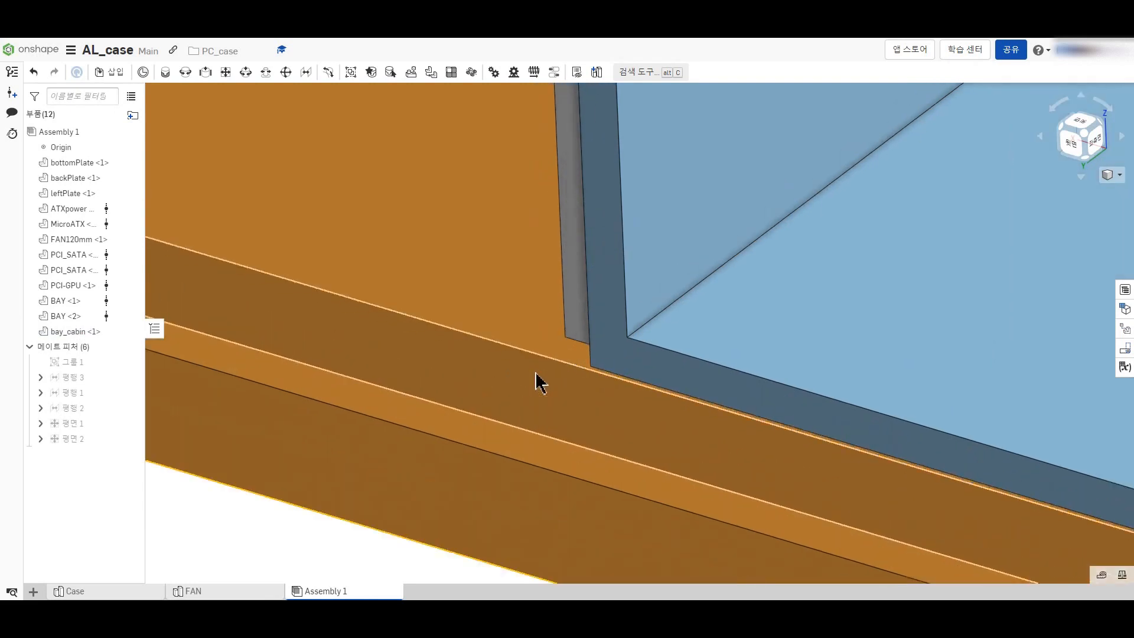
pyautogui.moveTo(564, 344); pyautogui.dragTo(495, 399)
pyautogui.scroll(-5, 494, 398)
pyautogui.click(413, 524)
pyautogui.scroll(-6, 398, 516)
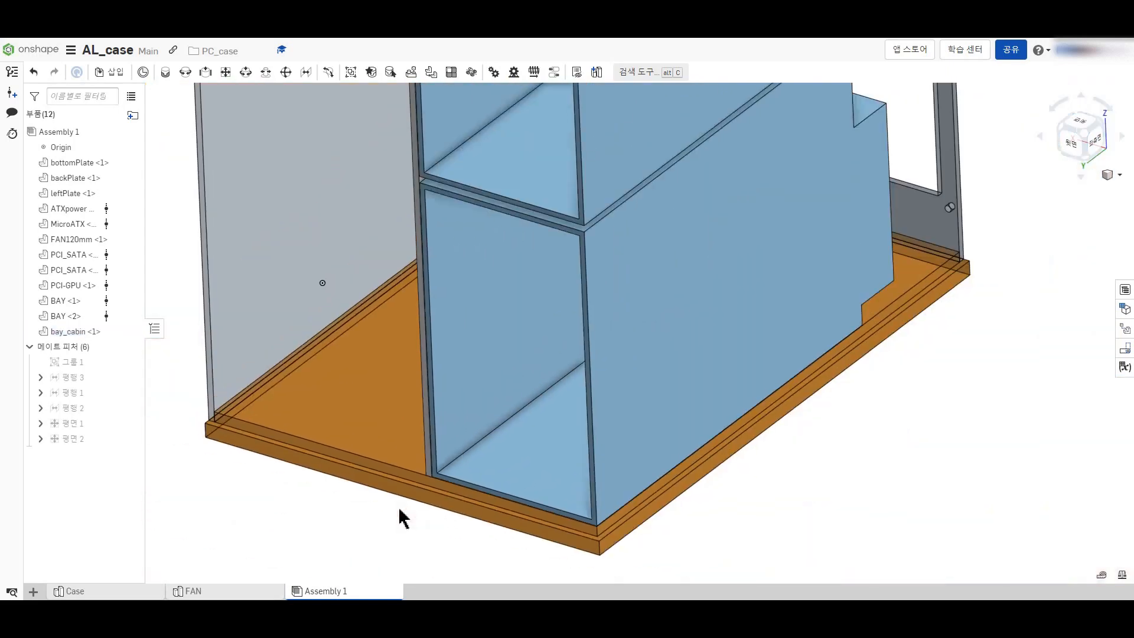
# Step: Move both BAYs together by 7.1 mm along their depth toward the back plate
pyautogui.click(641, 339)
pyautogui.click(605, 171)
pyautogui.scroll(-2, 387, 367)
pyautogui.scroll(5, 477, 495)
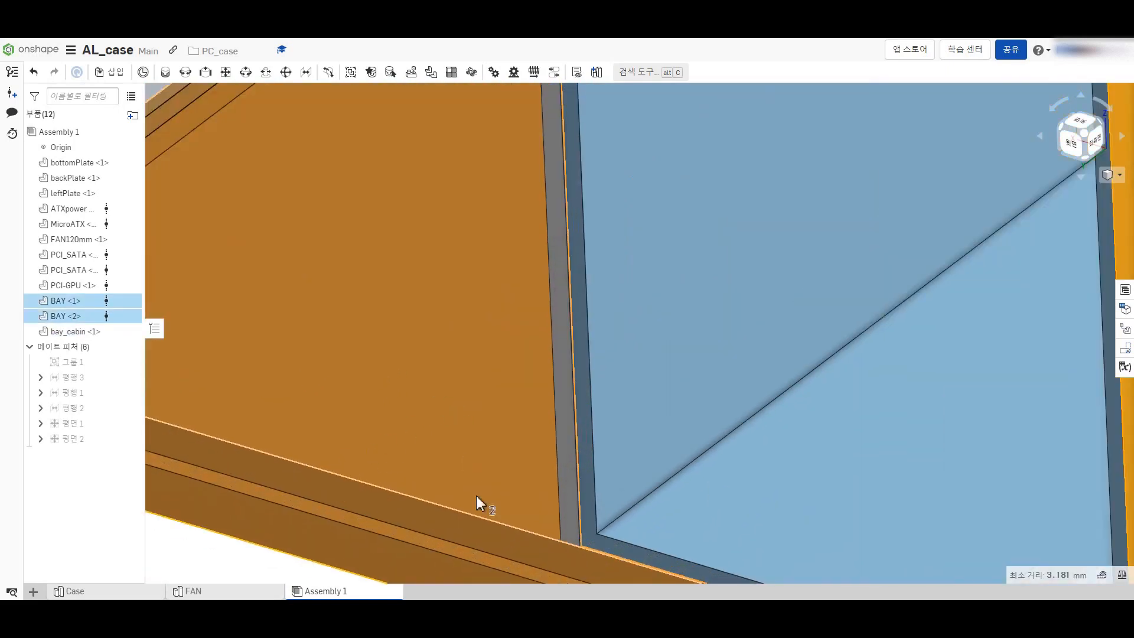
pyautogui.scroll(-5, 383, 387)
pyautogui.scroll(2, 444, 498)
pyautogui.scroll(8, 444, 504)
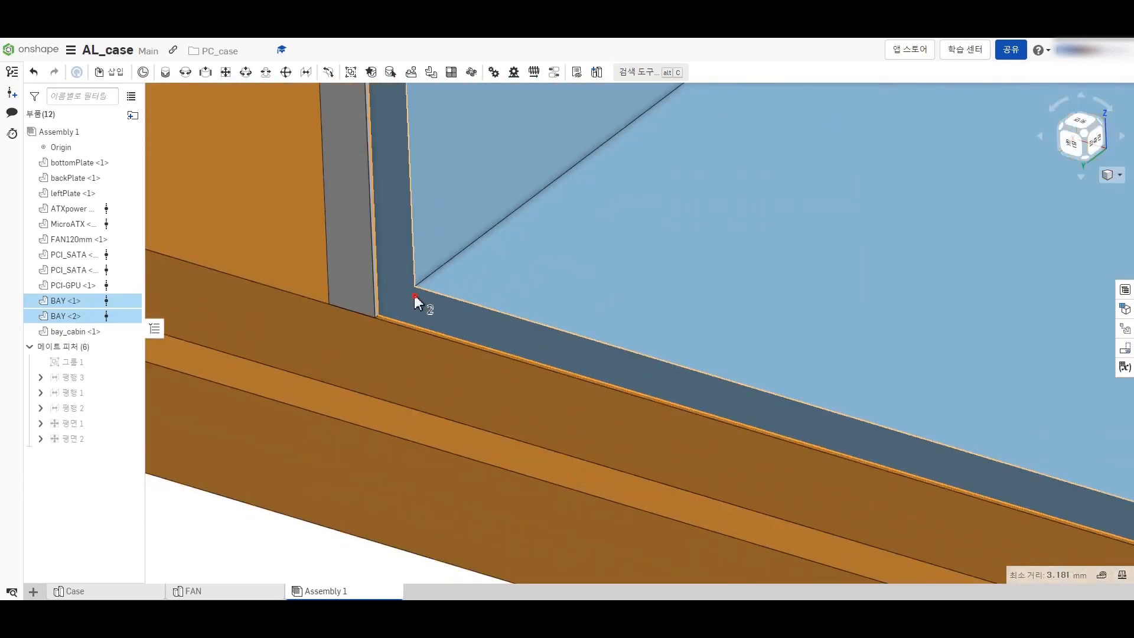
pyautogui.scroll(-5, 400, 304)
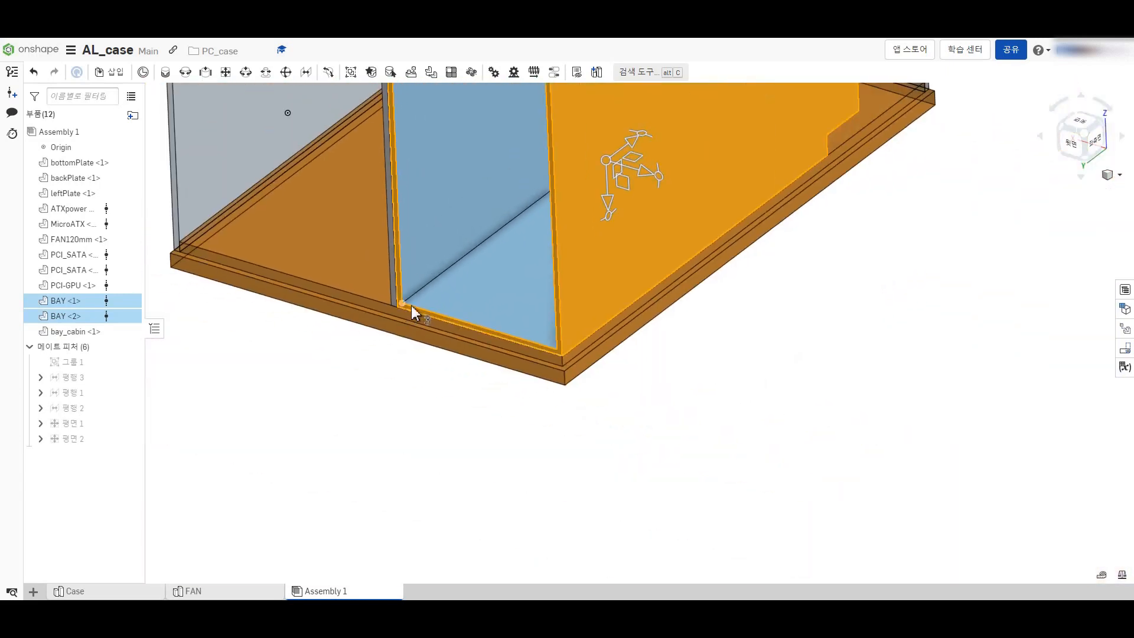
pyautogui.click(630, 142)
pyautogui.moveTo(636, 137); pyautogui.dragTo(640, 133)
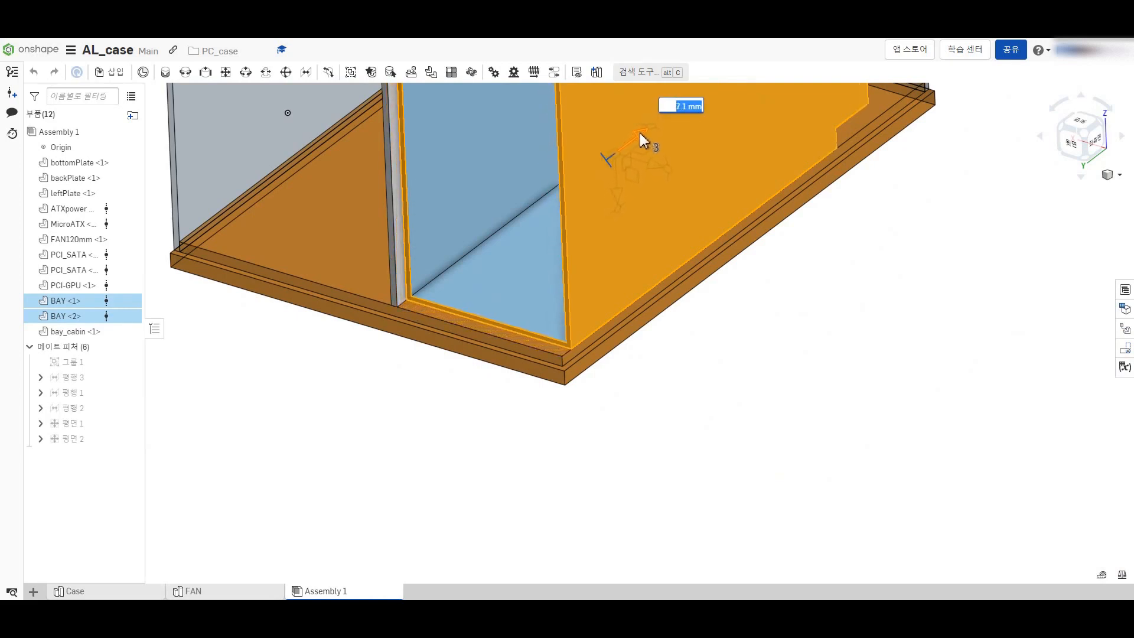
pyautogui.scroll(-3, 458, 464)
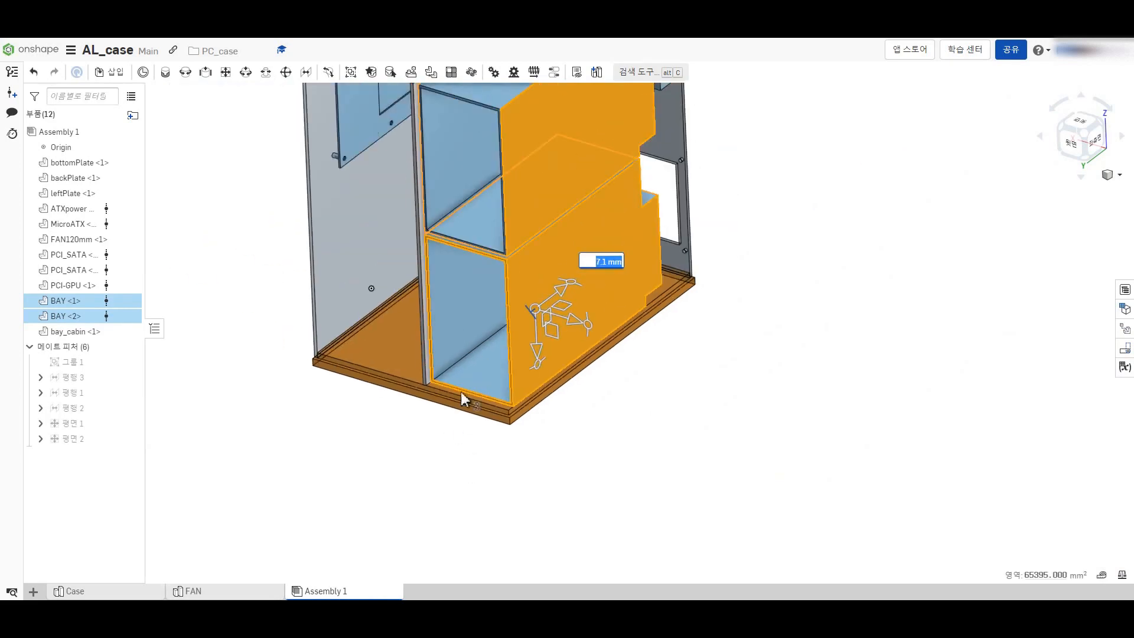
# Step: Reselect both BAYs and move them by about -3 mm along their depth toward the open front
pyautogui.click(551, 184)
pyautogui.click(636, 423)
pyautogui.click(538, 175)
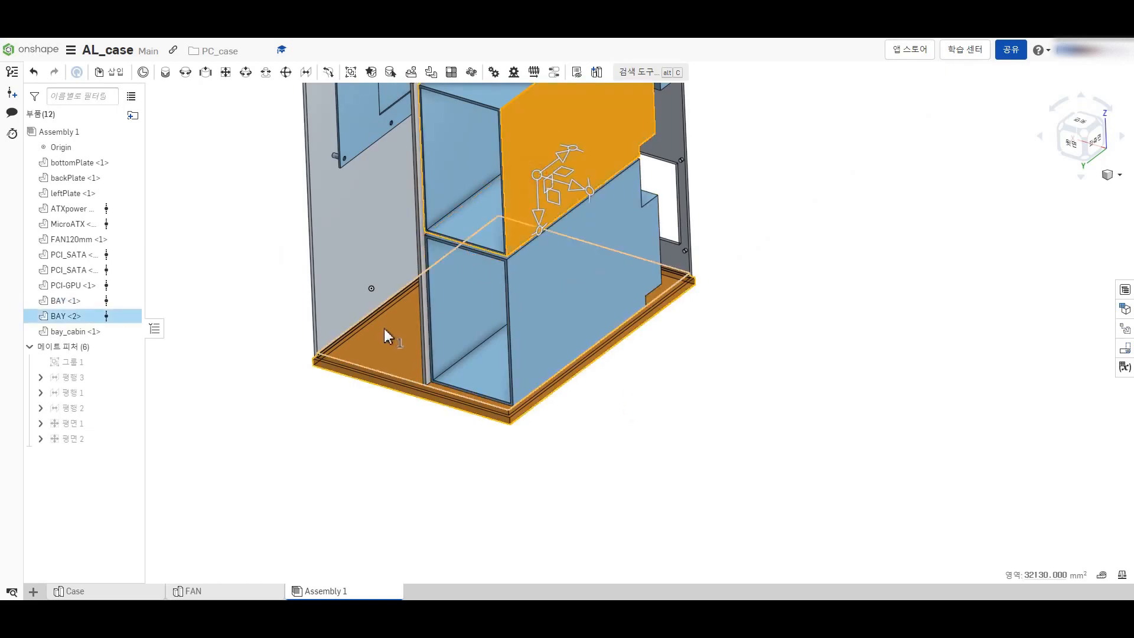
pyautogui.scroll(5, 419, 373)
pyautogui.click(501, 428)
pyautogui.scroll(-5, 496, 424)
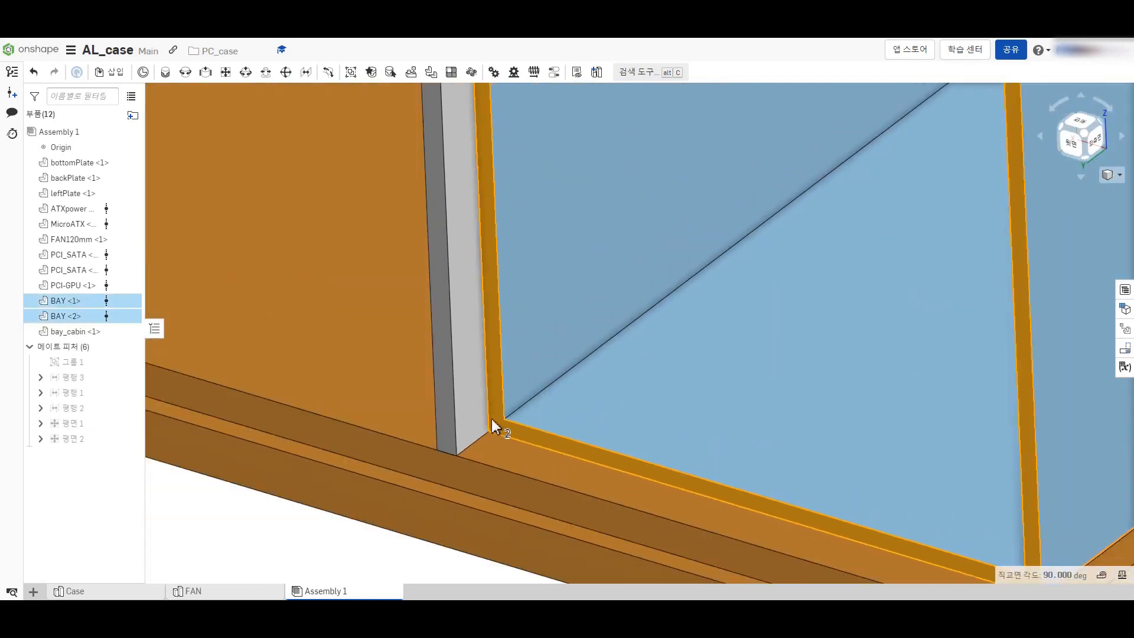
pyautogui.scroll(-3, 602, 354)
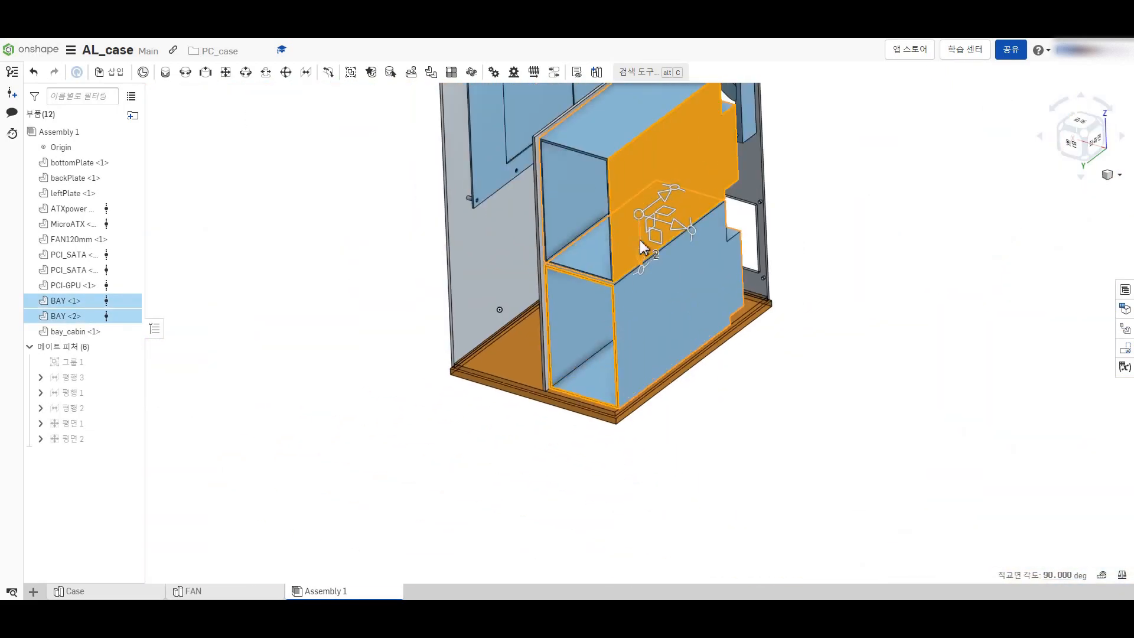
pyautogui.click(665, 193)
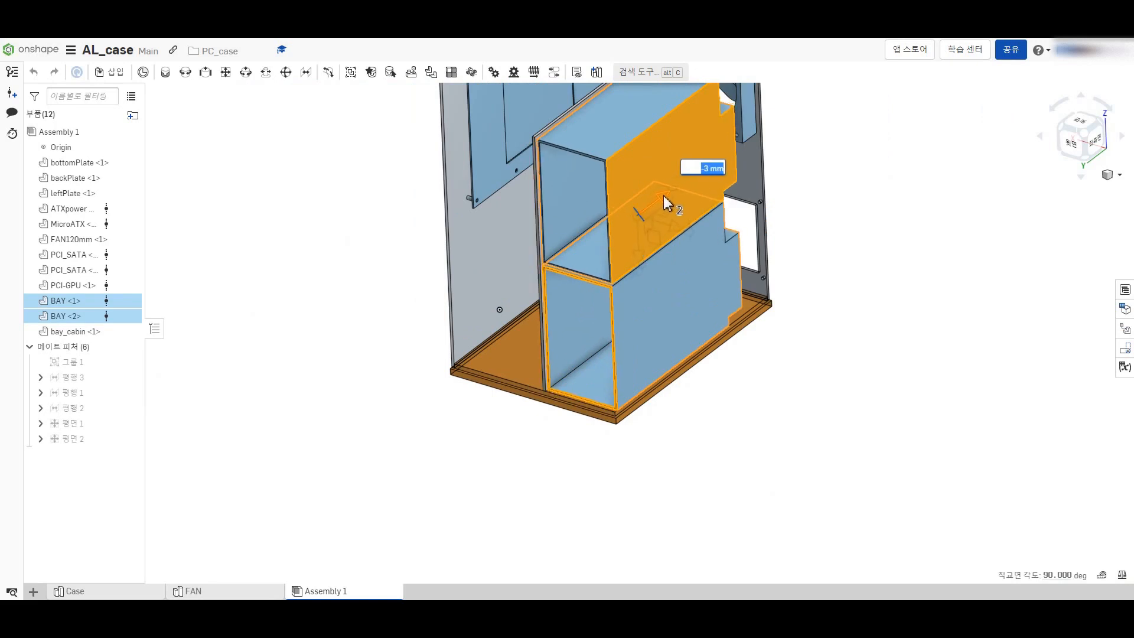
pyautogui.click(537, 451)
# Step: Measure the distance between bottomPlate's raised front edge and the lower BAY's bottom front edge
pyautogui.scroll(7, 540, 422)
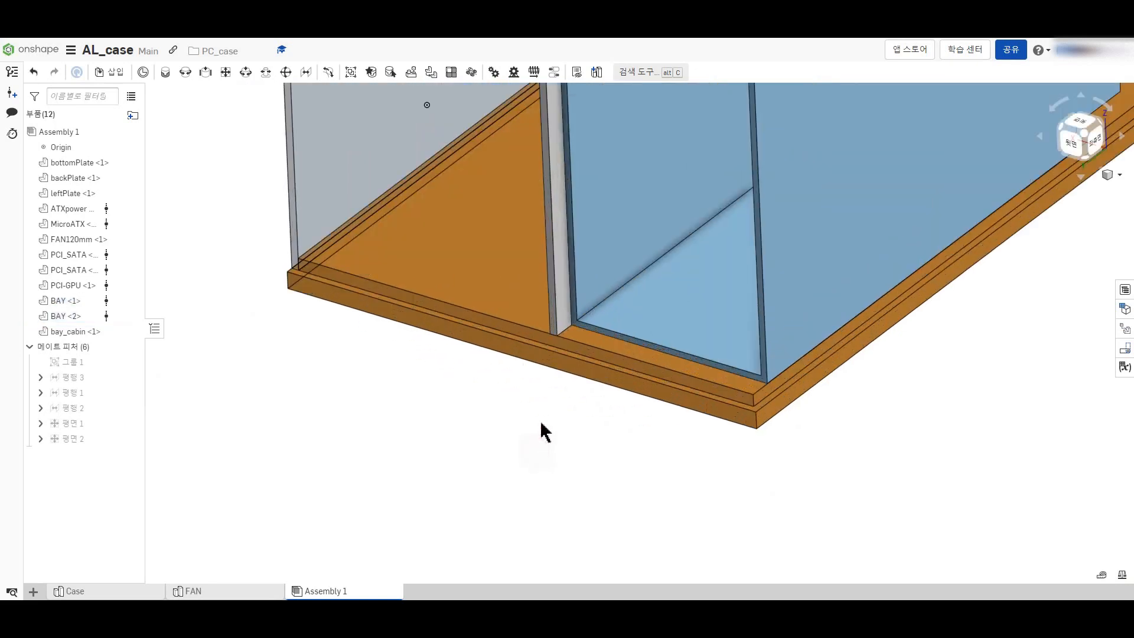
pyautogui.click(691, 210)
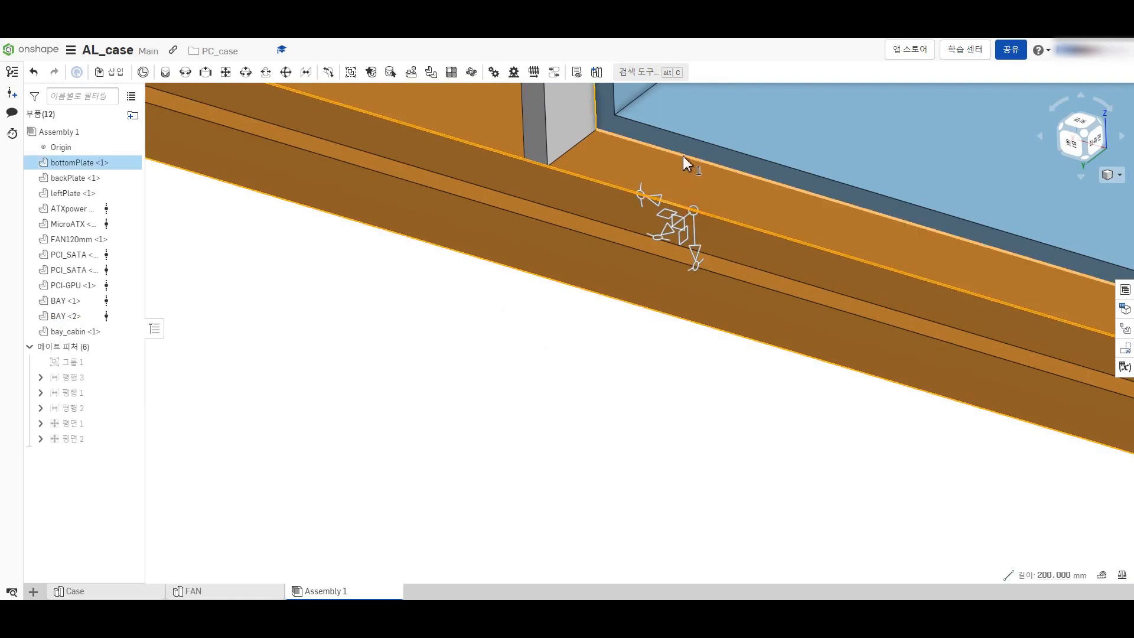
pyautogui.click(684, 159)
pyautogui.scroll(-7, 451, 492)
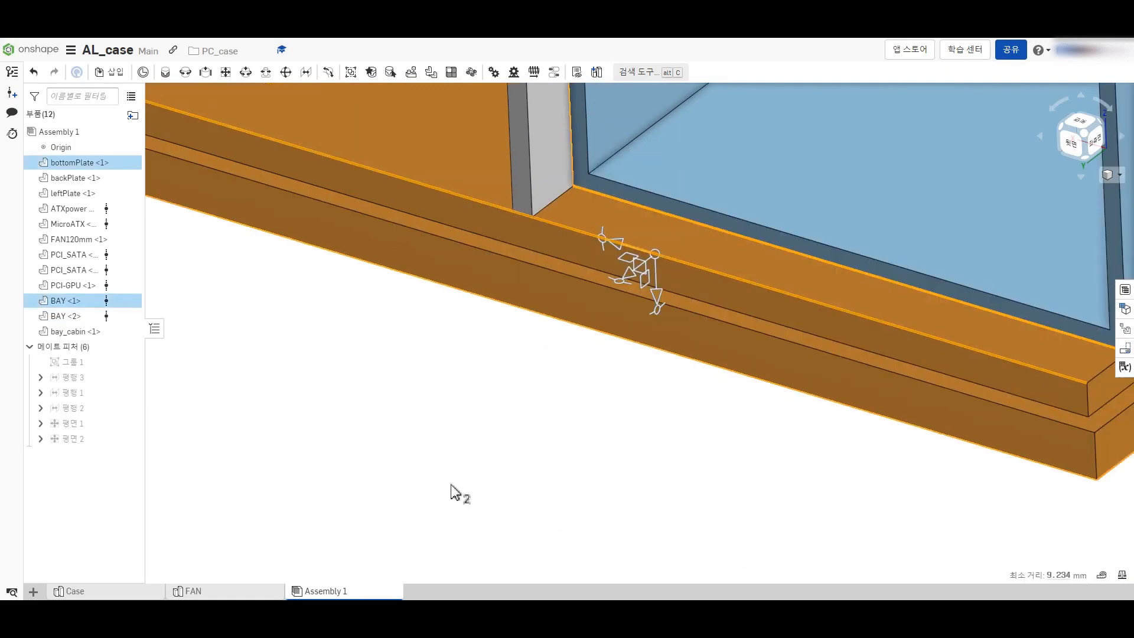
pyautogui.click(451, 485)
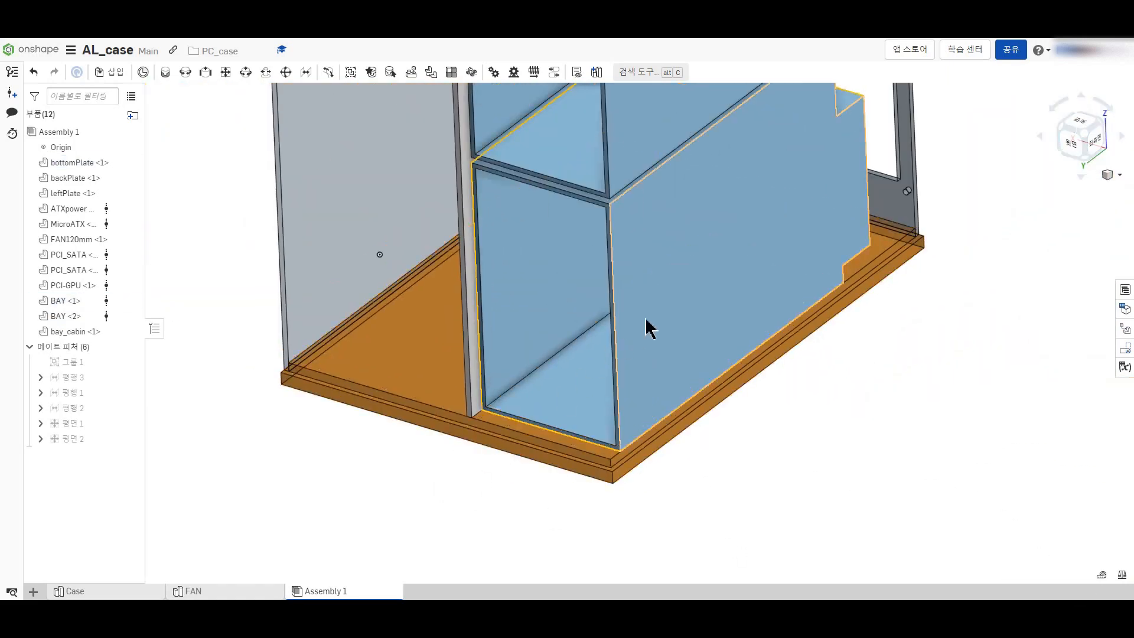
# Step: Move both BAYs together 9 mm toward the open front, bringing them level with bay_cabin's front end
pyautogui.click(647, 182)
pyautogui.click(624, 137)
pyautogui.moveTo(675, 306); pyautogui.dragTo(671, 303)
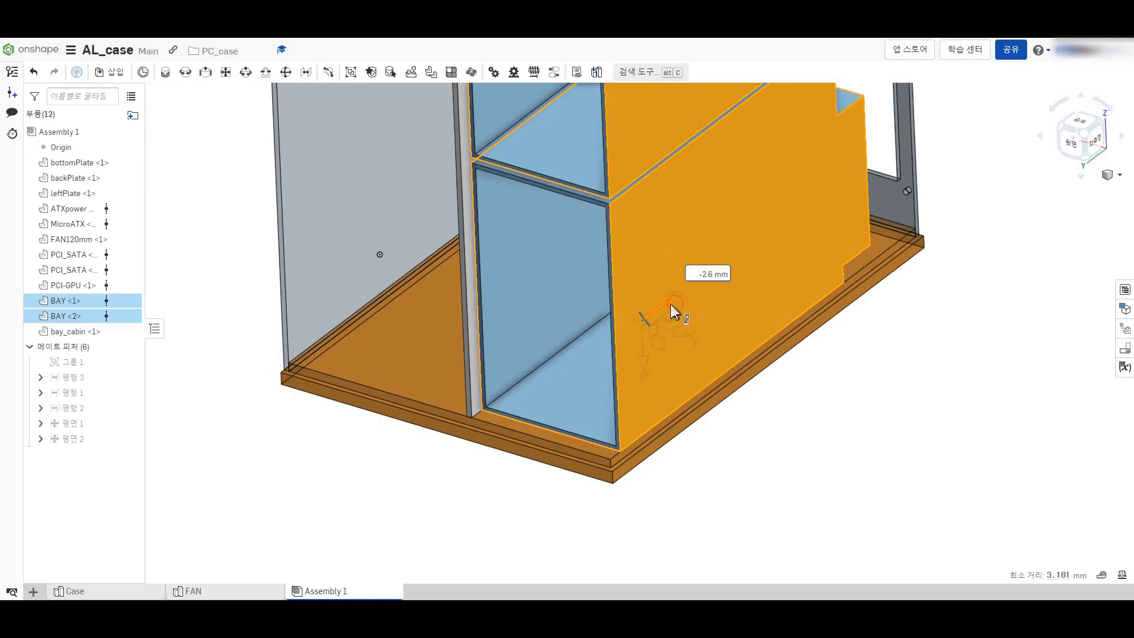
pyautogui.press('Right')
pyautogui.press('Left')
pyautogui.press('Left')
pyautogui.press('Left')
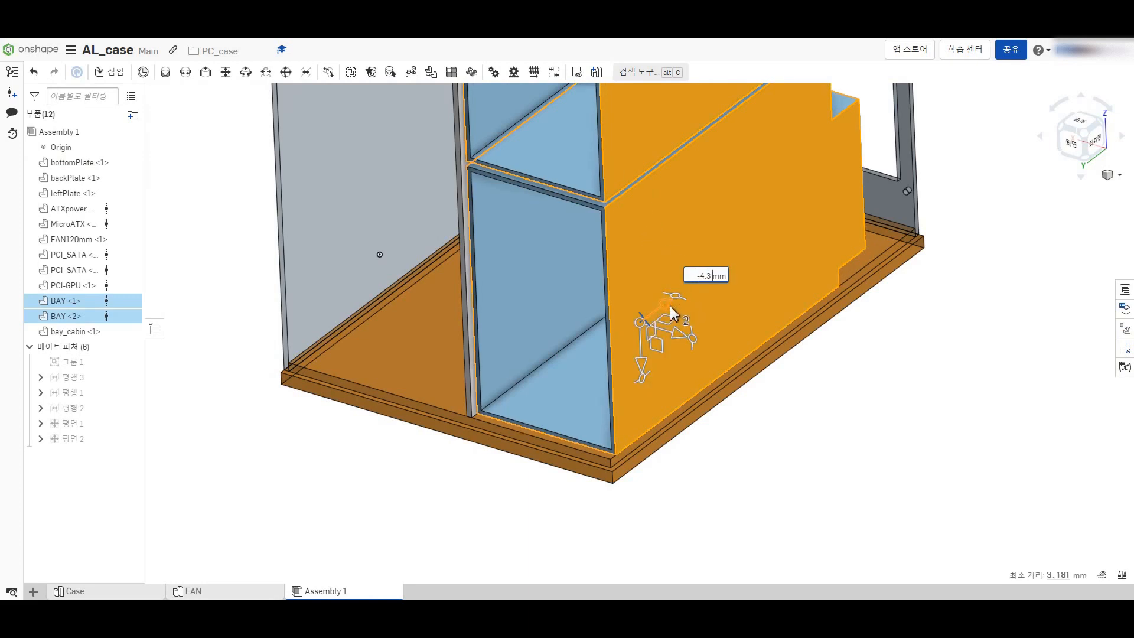
pyautogui.press('BackSpace')
pyautogui.press('BackSpace')
pyautogui.press('BackSpace')
pyautogui.write('9.000')
pyautogui.press('Return')
pyautogui.click(448, 476)
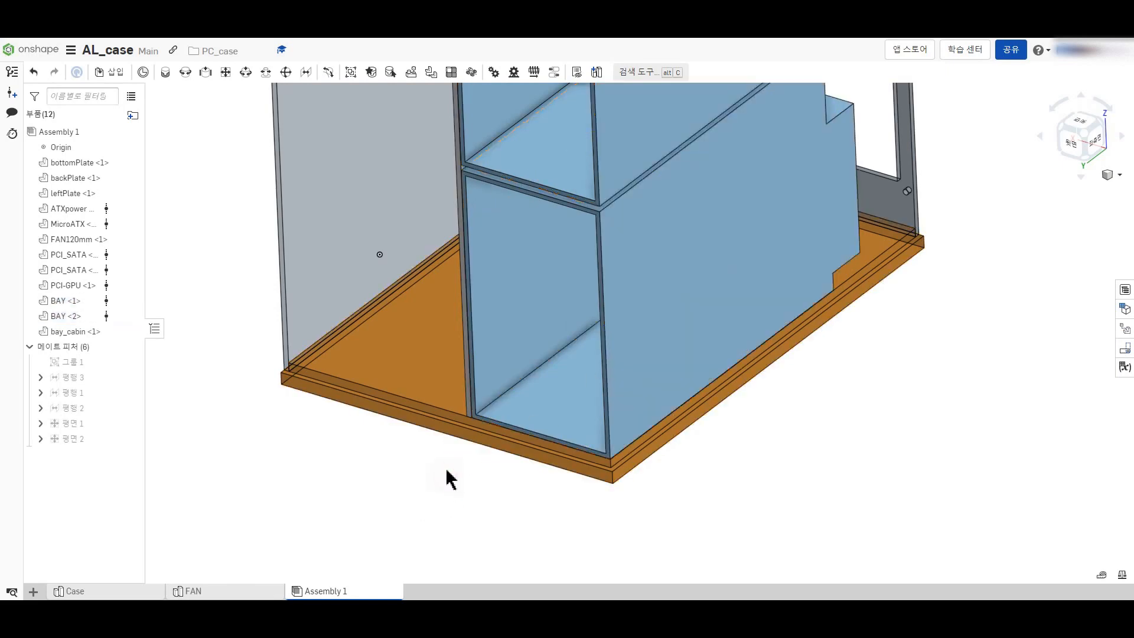
# Step: Examine the alignment of the BAYs, bay_cabin and bottomPlate up close and across the whole assembly
pyautogui.scroll(5, 499, 414)
pyautogui.scroll(-10, 360, 481)
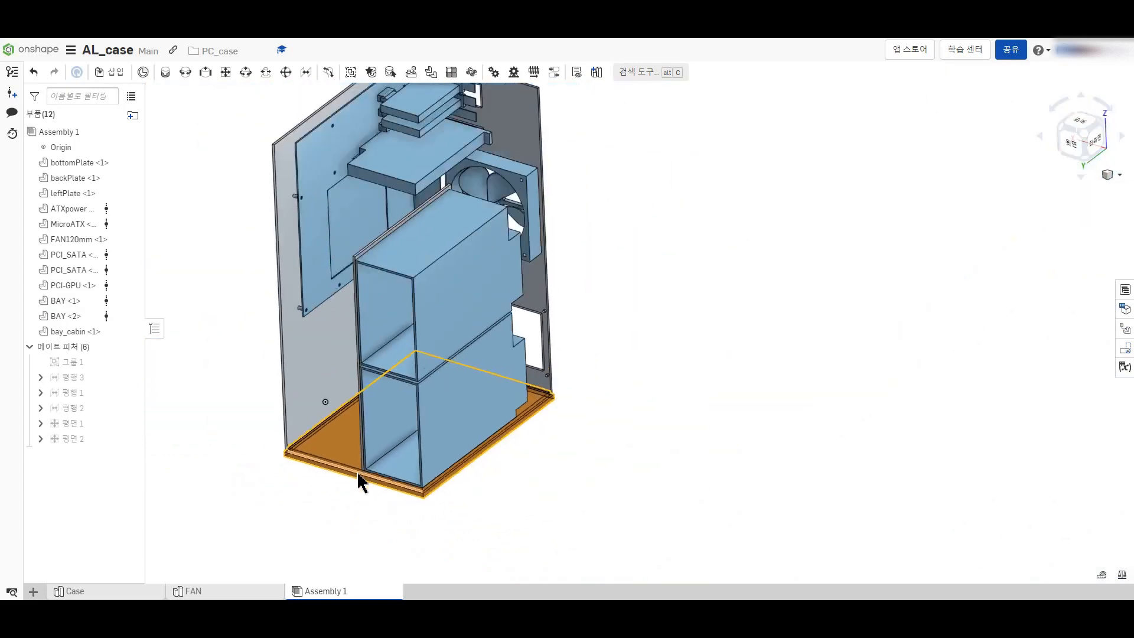
pyautogui.scroll(8, 301, 354)
pyautogui.moveTo(291, 438); pyautogui.dragTo(331, 422, button='right')
pyautogui.scroll(-5, 338, 423)
pyautogui.scroll(-5, 355, 449)
pyautogui.scroll(5, 236, 443)
pyautogui.moveTo(215, 430); pyautogui.dragTo(165, 432, button='right')
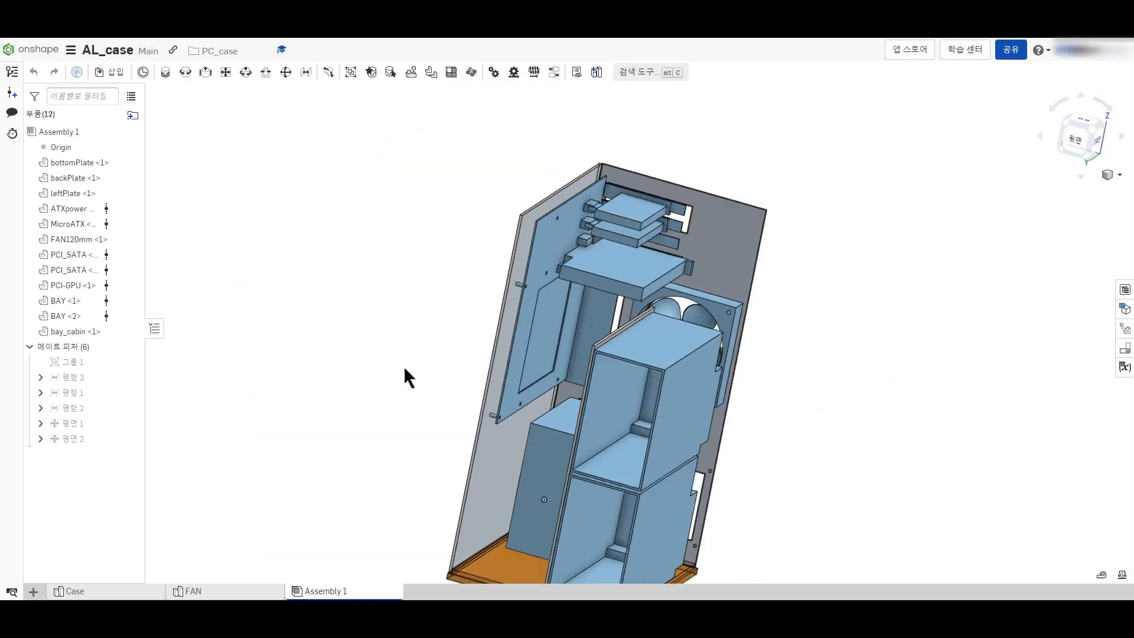
# Step: Measure the distance from the lower BAY's bottom front edge to its top face
pyautogui.scroll(2, 431, 398)
pyautogui.scroll(-3, 430, 397)
pyautogui.scroll(3, 455, 440)
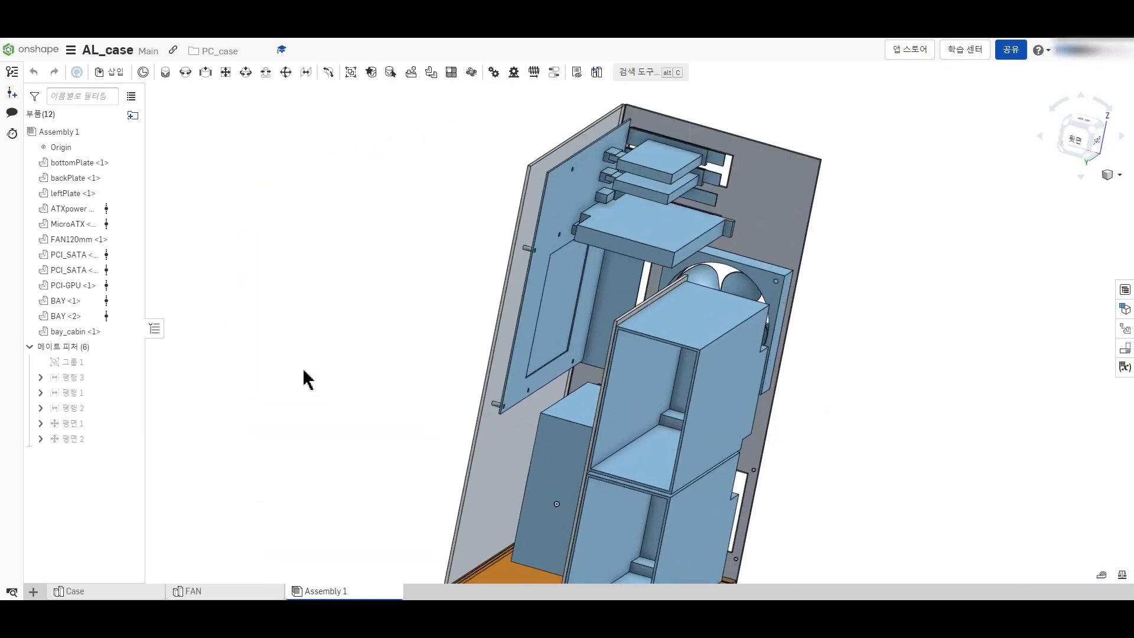
pyautogui.scroll(-1, 411, 424)
pyautogui.scroll(8, 449, 531)
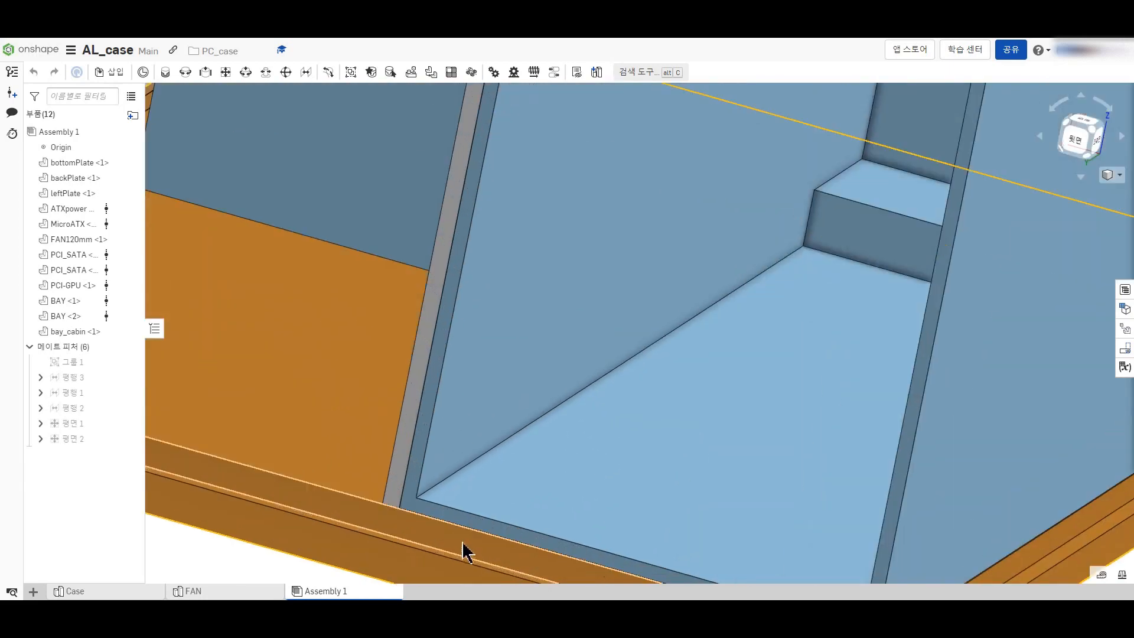
pyautogui.click(437, 525)
pyautogui.scroll(-5, 336, 508)
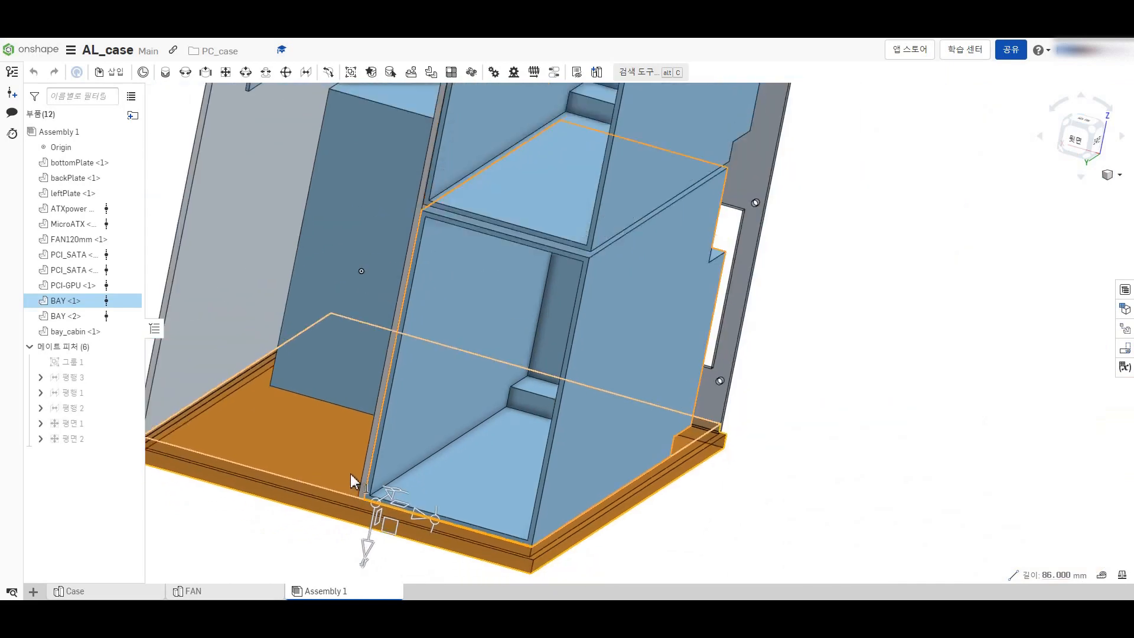
pyautogui.scroll(5, 425, 214)
pyautogui.click(434, 218)
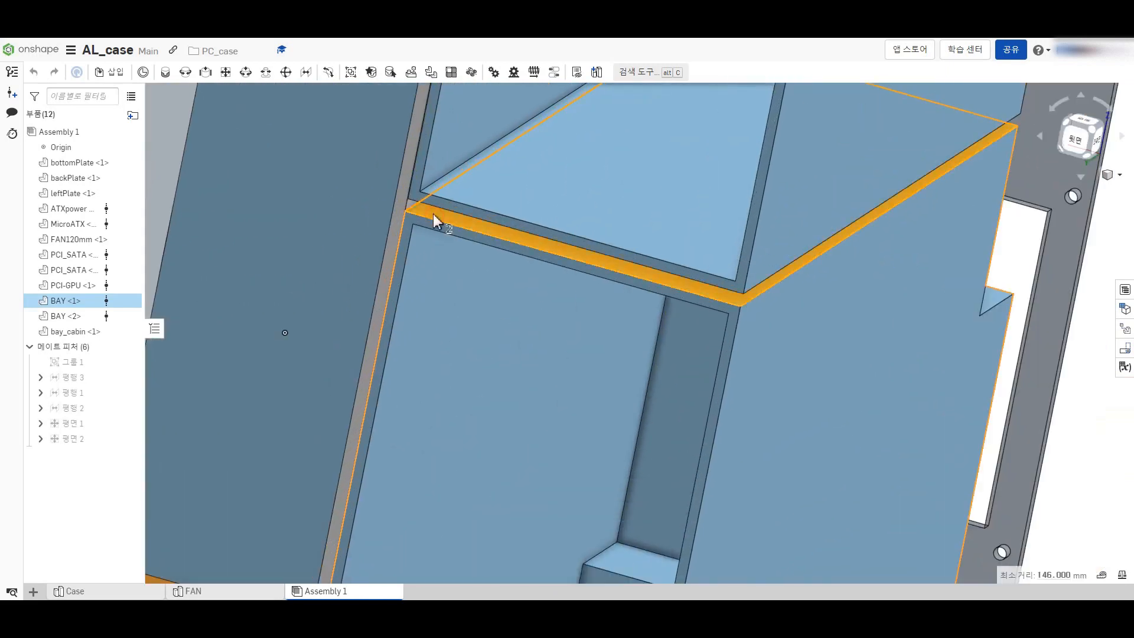
pyautogui.scroll(-5, 442, 218)
pyautogui.click(917, 534)
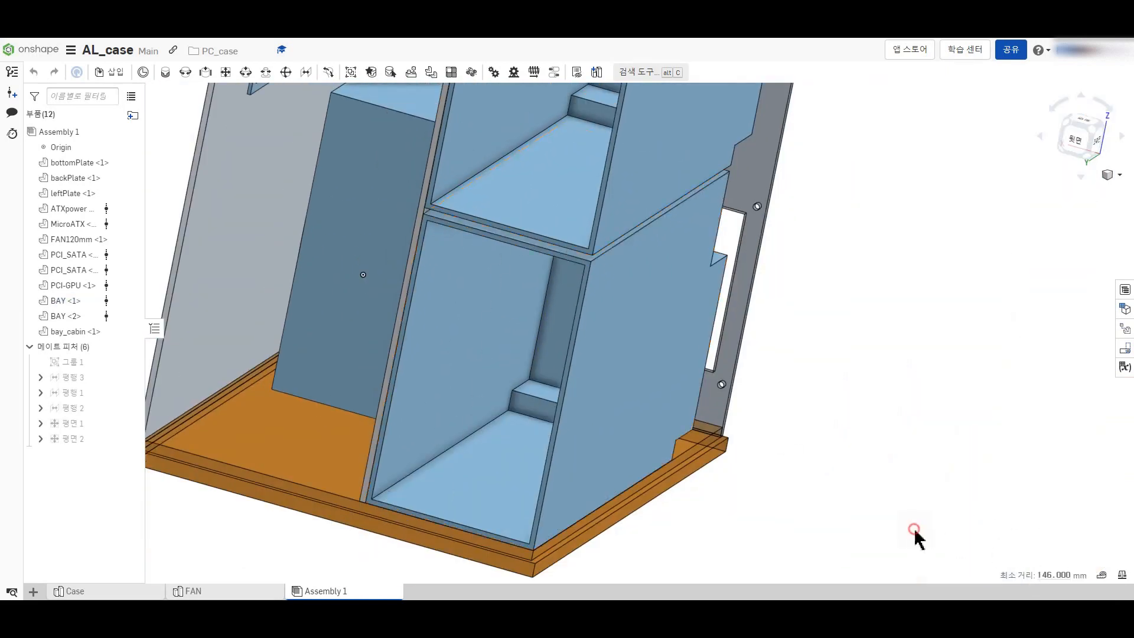
# Step: Open bay_cabin's sketch 스케치 2 in the Case part studio for editing
pyautogui.click(75, 591)
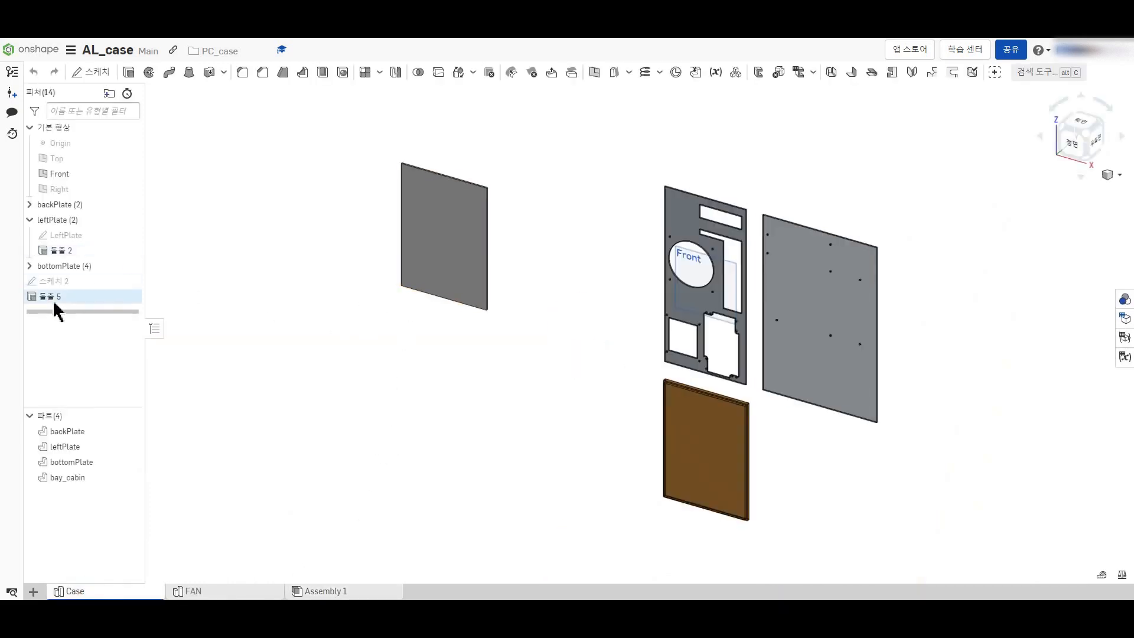
pyautogui.rightClick(53, 281)
pyautogui.click(83, 297)
pyautogui.scroll(3, 396, 239)
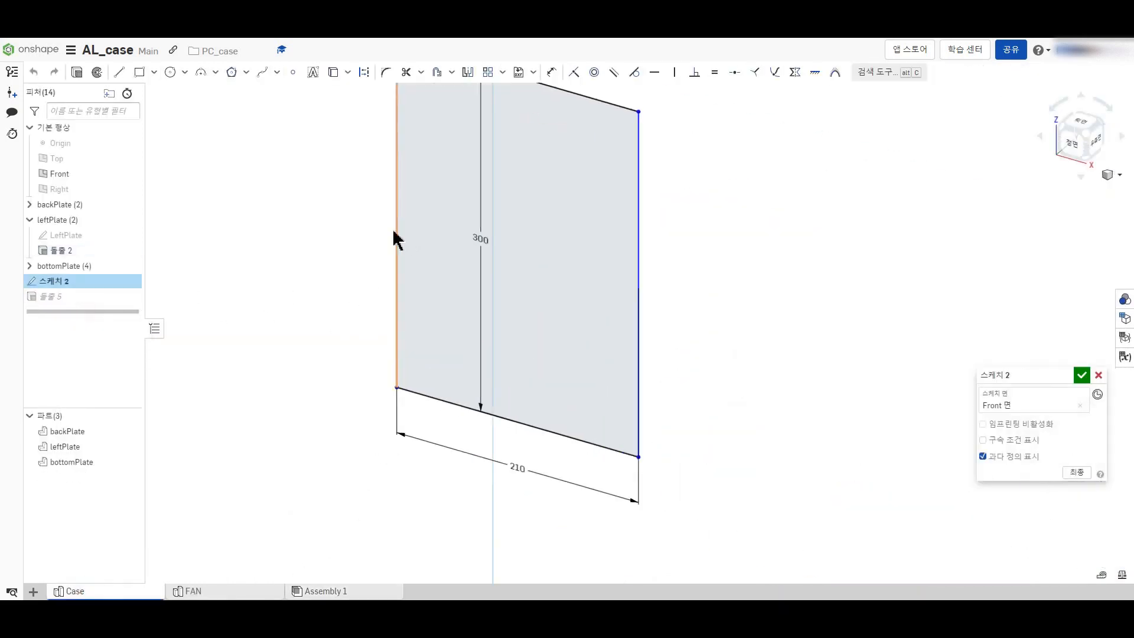
pyautogui.moveTo(396, 239)
pyautogui.mouseDown(button='right')
pyautogui.moveTo(312, 309)
pyautogui.moveTo(331, 257)
pyautogui.mouseUp(button='right')
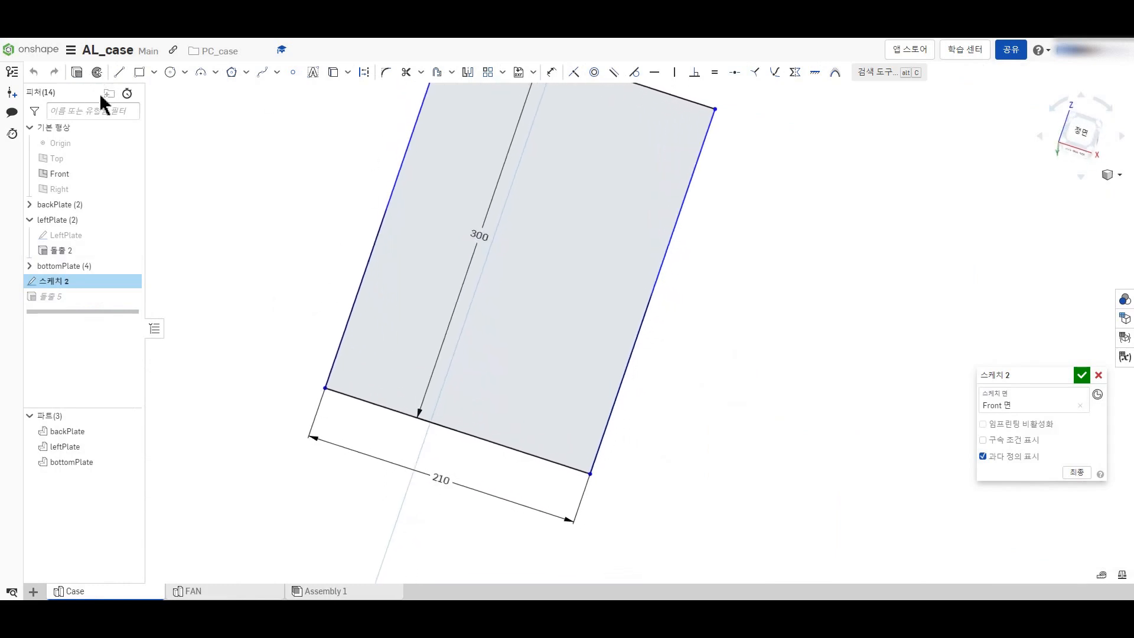
pyautogui.click(154, 74)
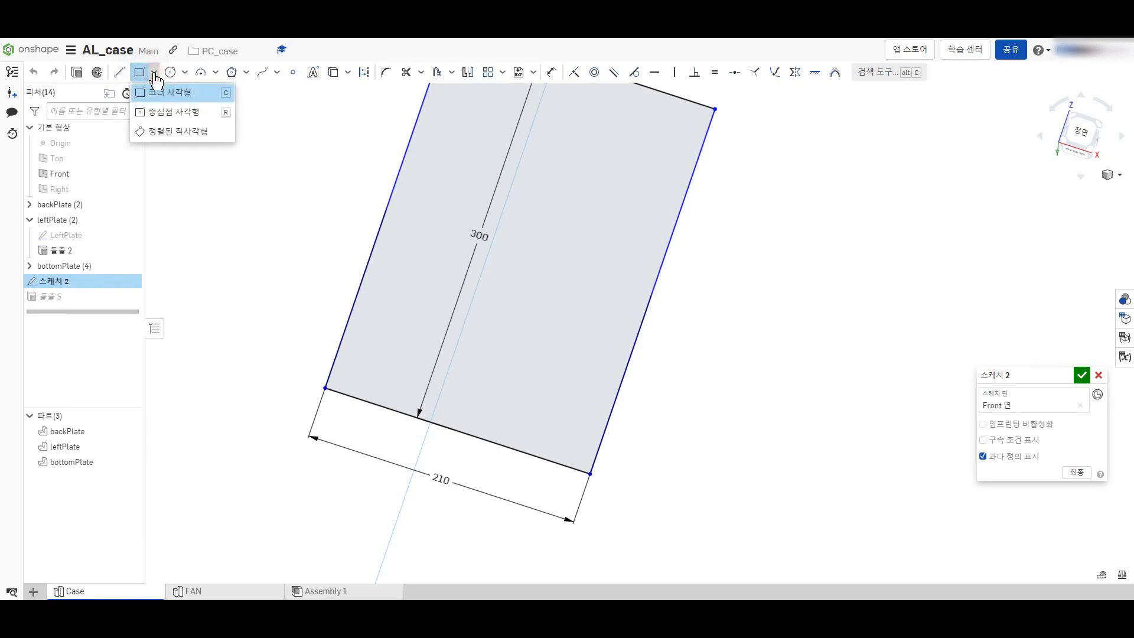
pyautogui.click(141, 73)
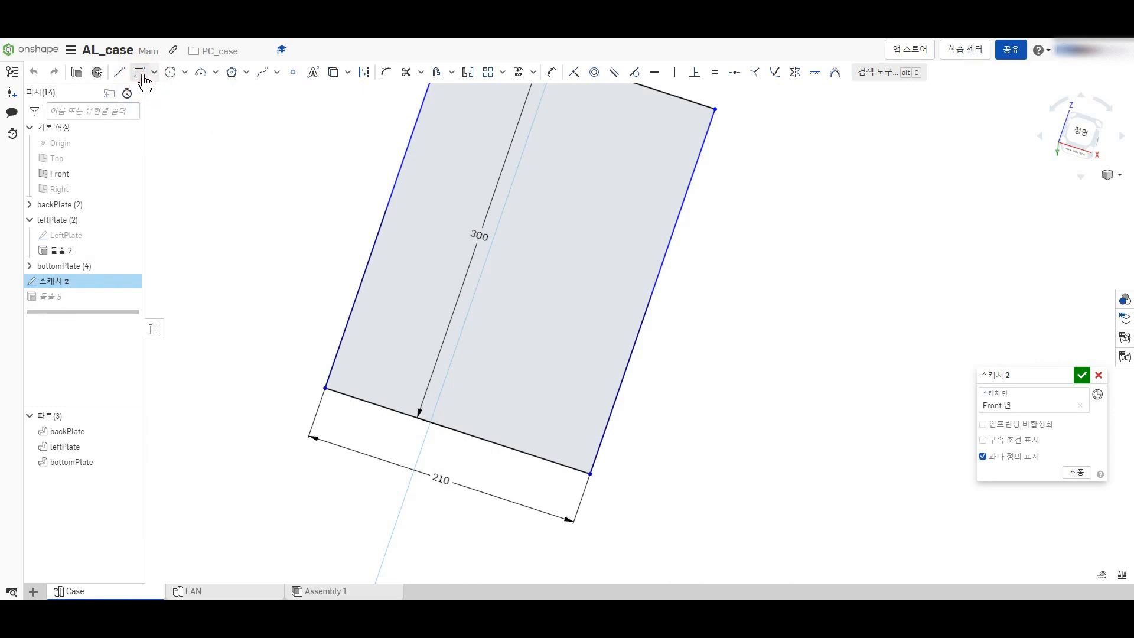
pyautogui.click(423, 217)
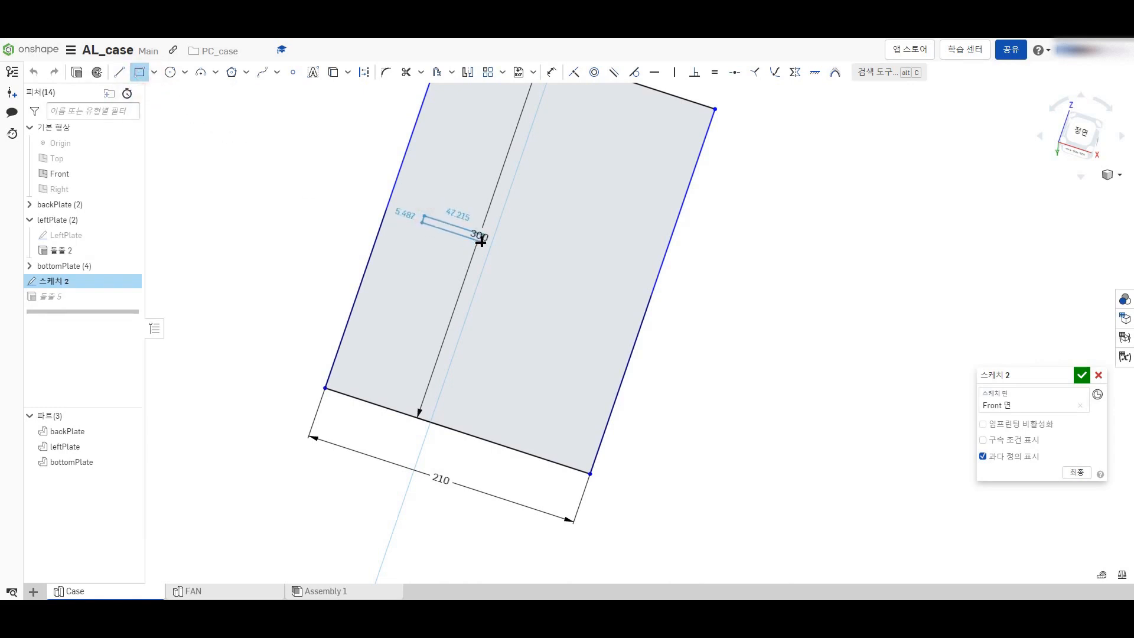
pyautogui.press('Escape')
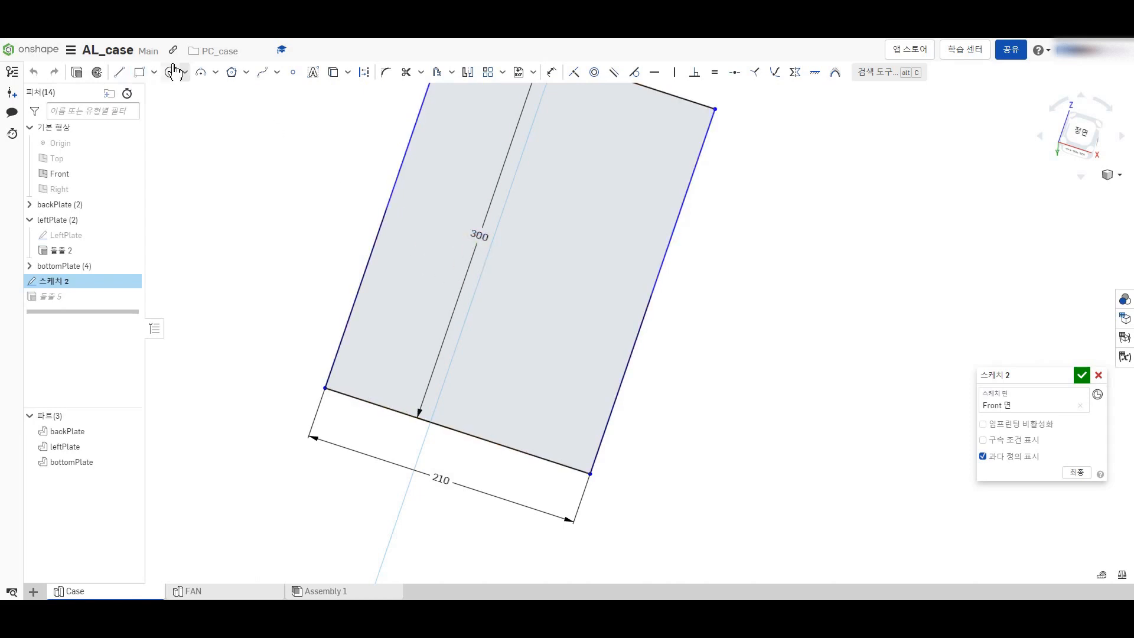
# Step: Sketch two narrow center-point rectangles on the plate, about 49 by 9 mm across its left edge and about 112 by 12 mm near its middle
pyautogui.click(155, 72)
pyautogui.click(159, 112)
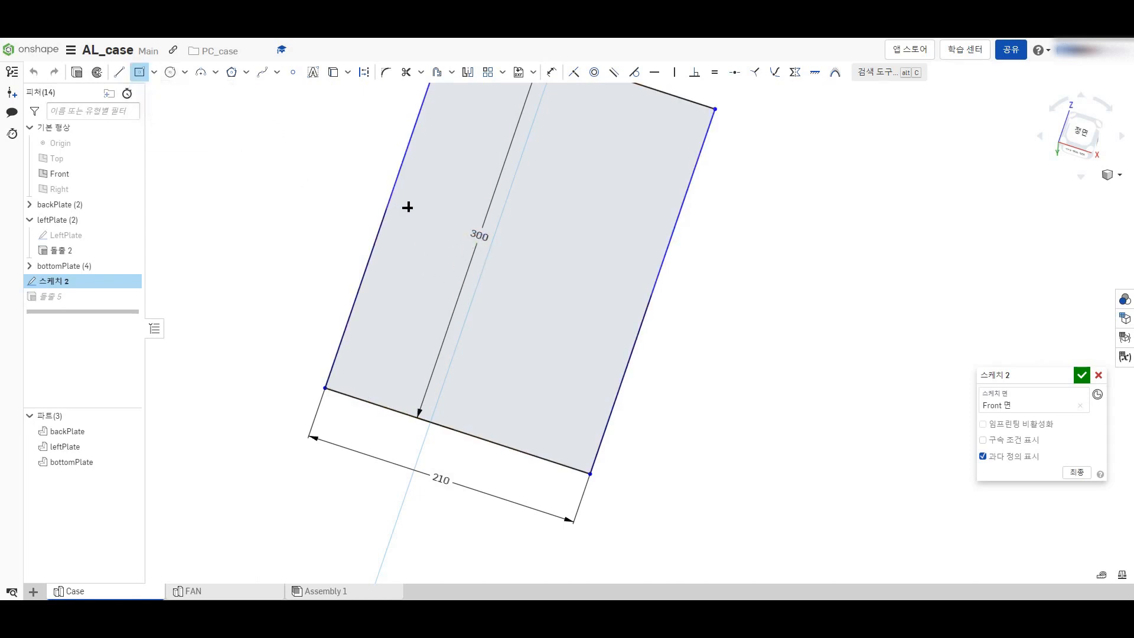
pyautogui.click(408, 206)
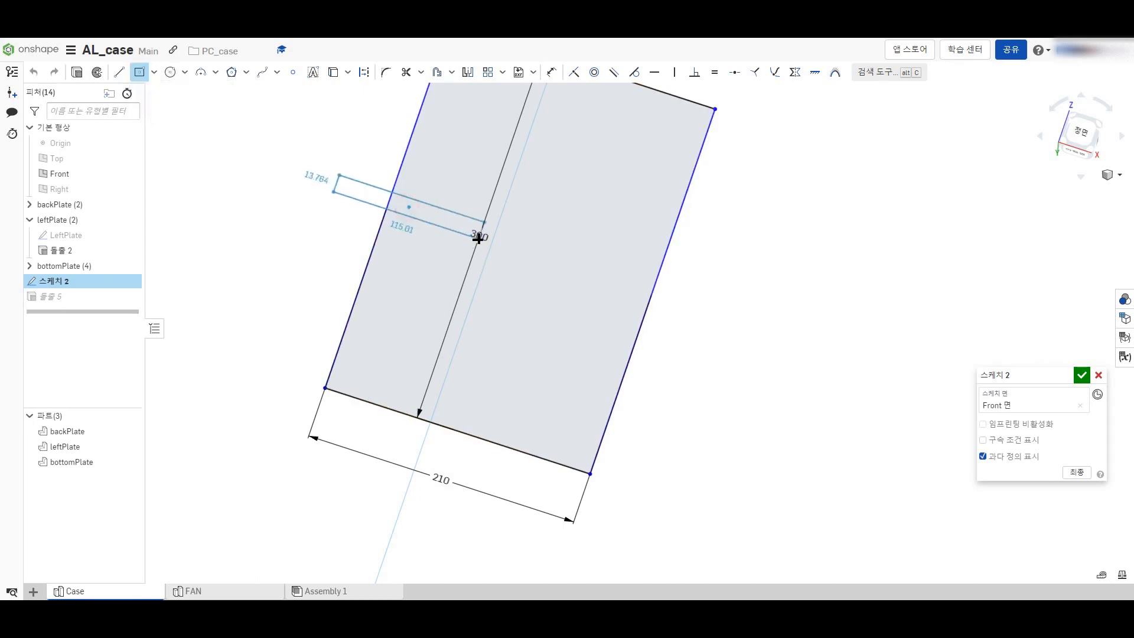
pyautogui.click(438, 221)
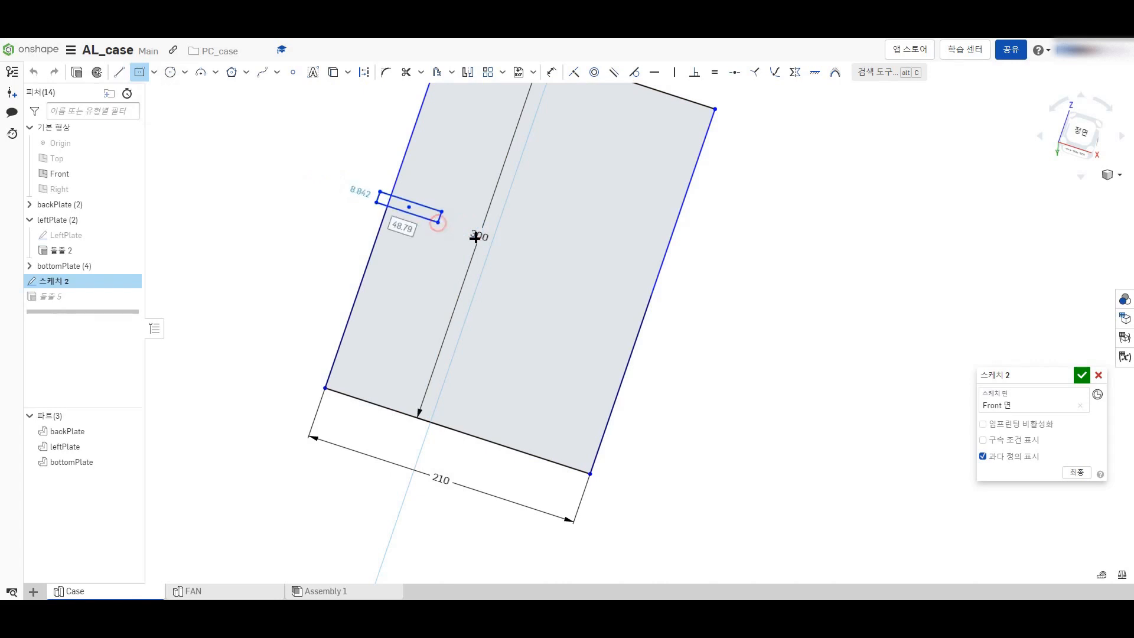
pyautogui.click(549, 255)
pyautogui.click(621, 270)
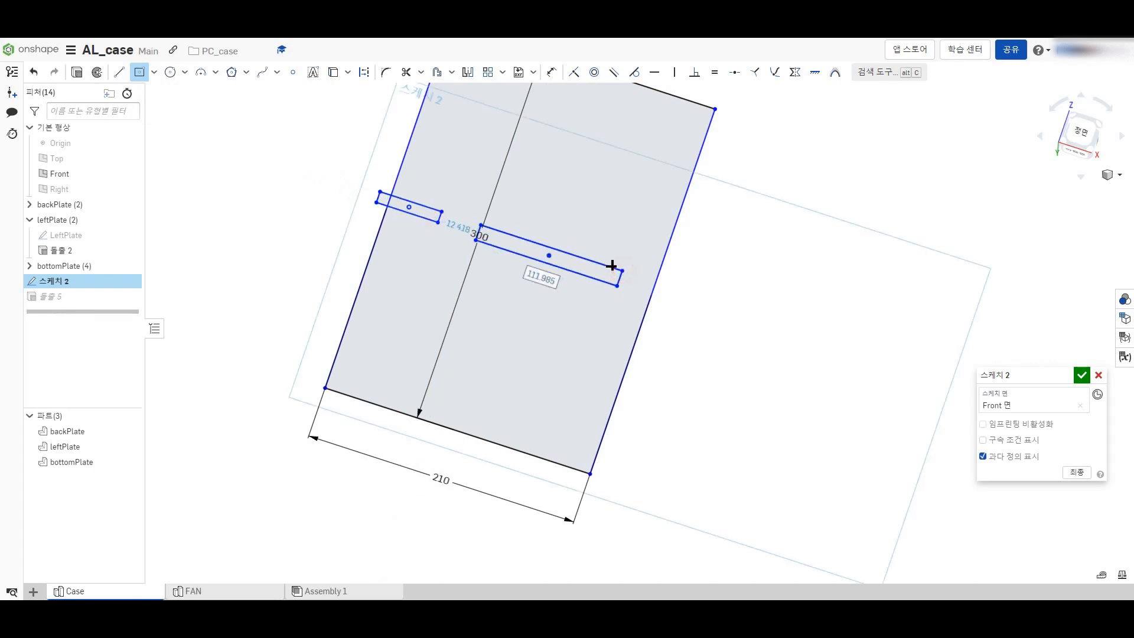
pyautogui.press('Escape')
# Step: Dimension the height of the smaller rectangle at the plate's left edge to 3 mm
pyautogui.scroll(3, 471, 244)
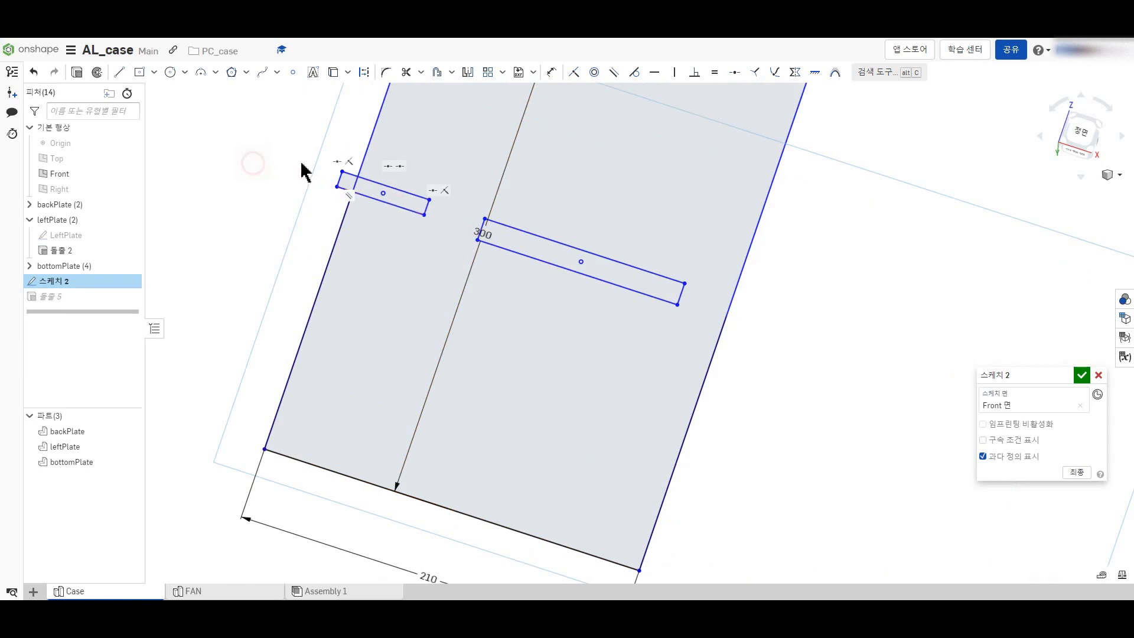
pyautogui.click(552, 73)
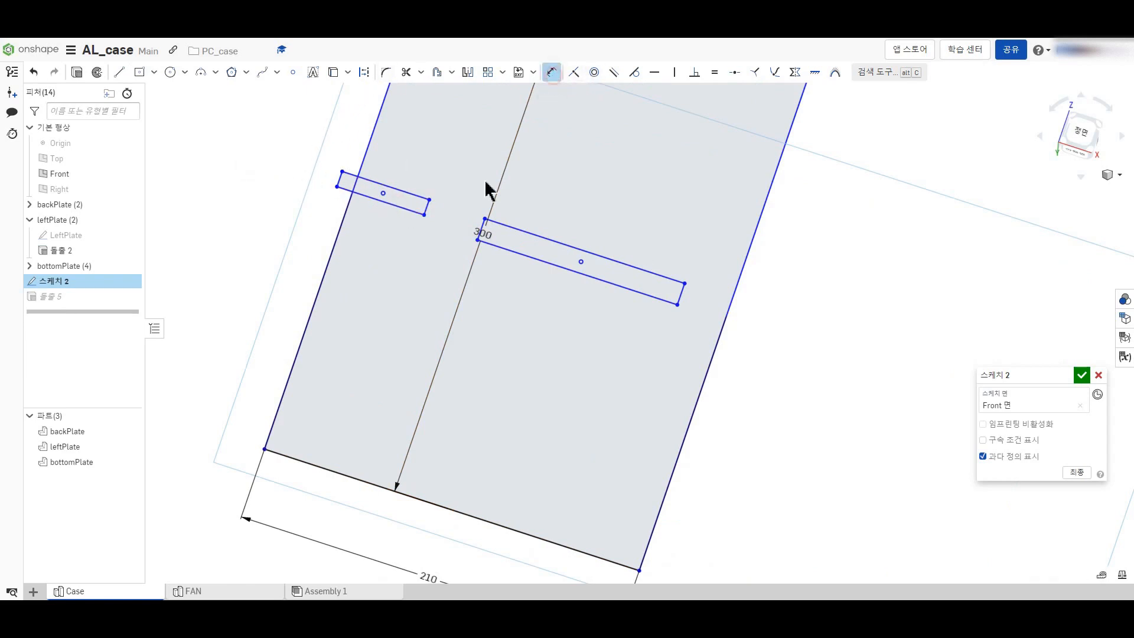
pyautogui.click(423, 209)
pyautogui.click(413, 202)
pyautogui.write('3')
pyautogui.press('Return')
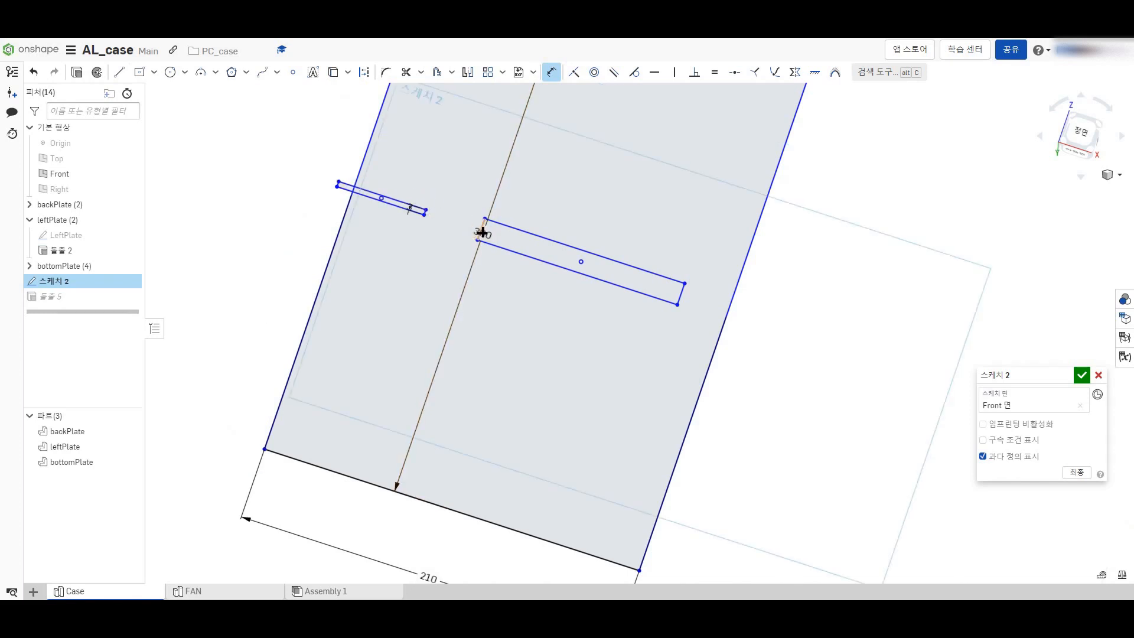
pyautogui.doubleClick(485, 234)
pyautogui.write('3')
pyautogui.press('Return')
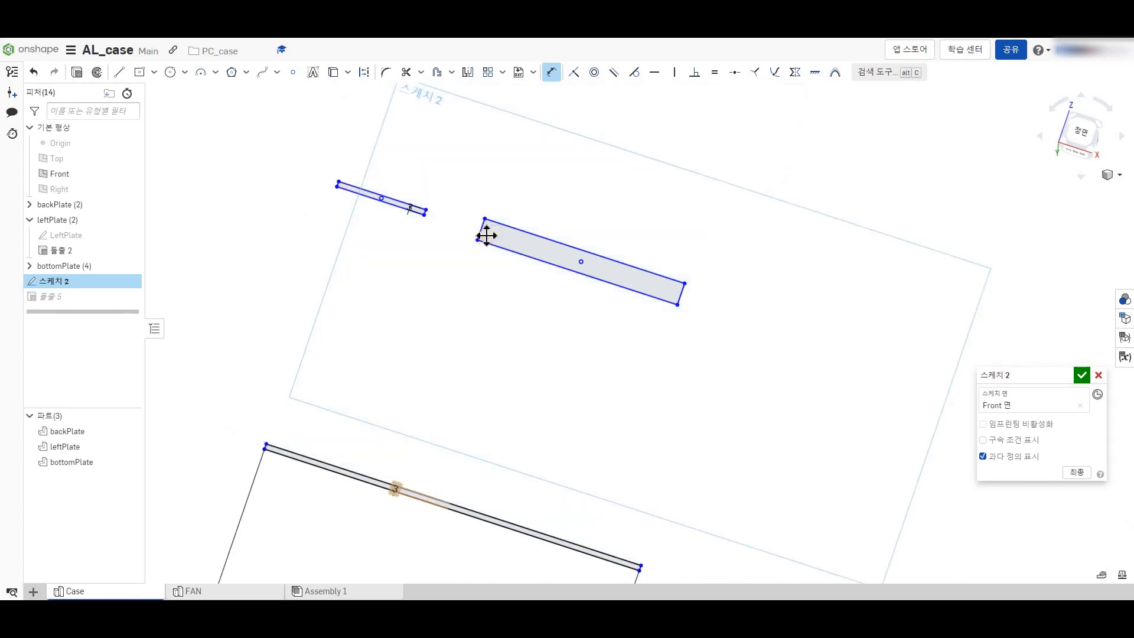
pyautogui.hotkey('ctrl', 'z')
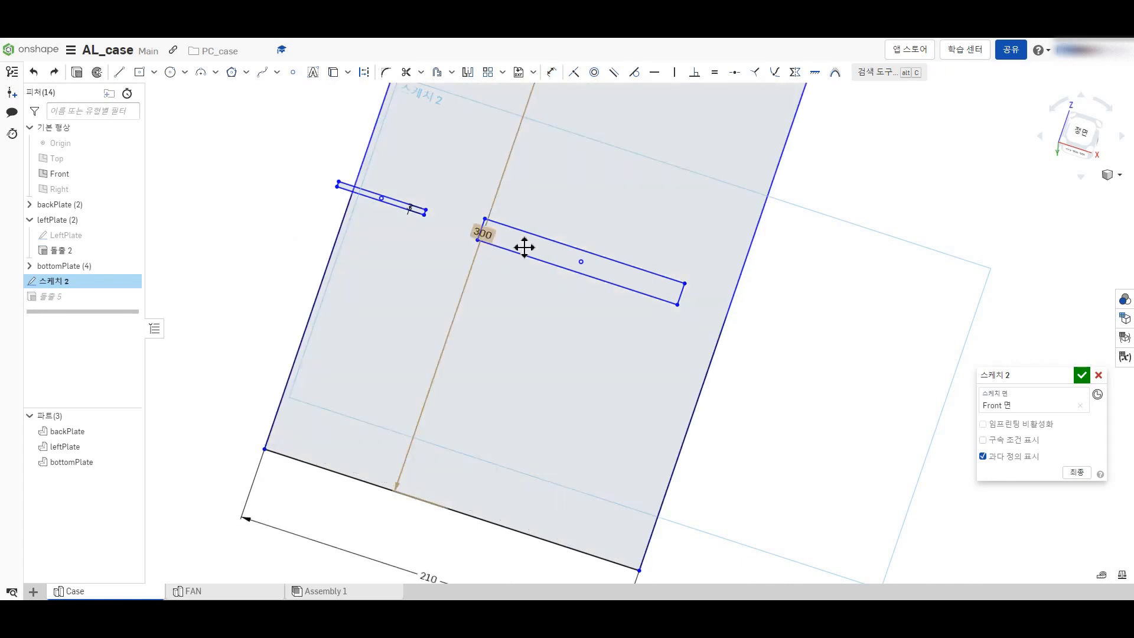
# Step: Set the distance between the smaller rectangle's lower edge and the plate's bottom edge to 146 mm
pyautogui.click(551, 71)
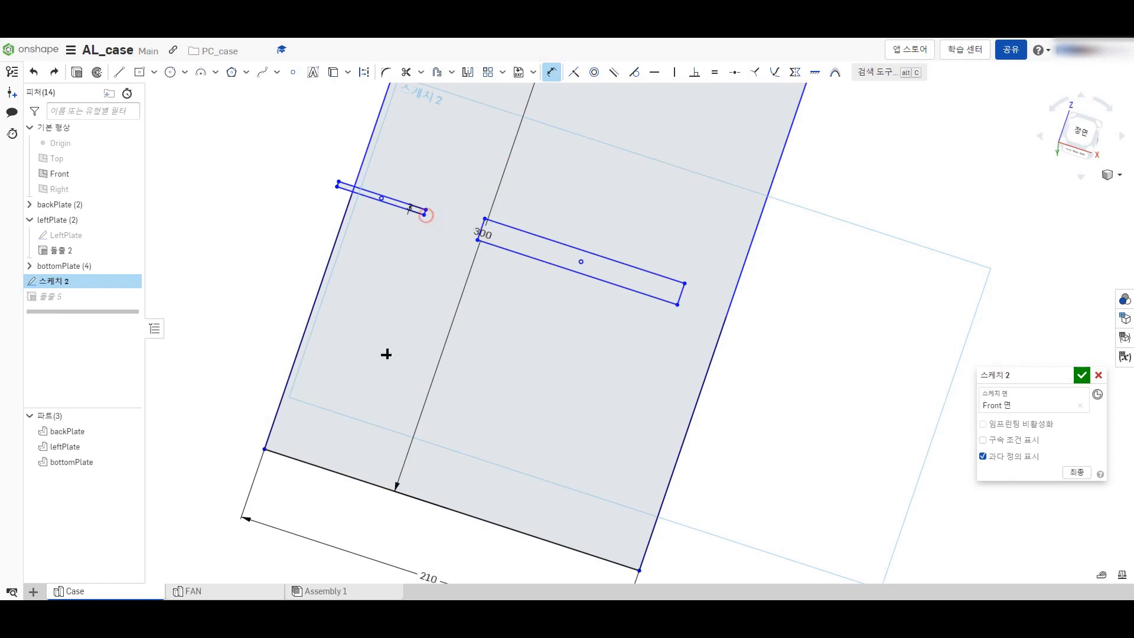
pyautogui.click(362, 473)
pyautogui.click(362, 446)
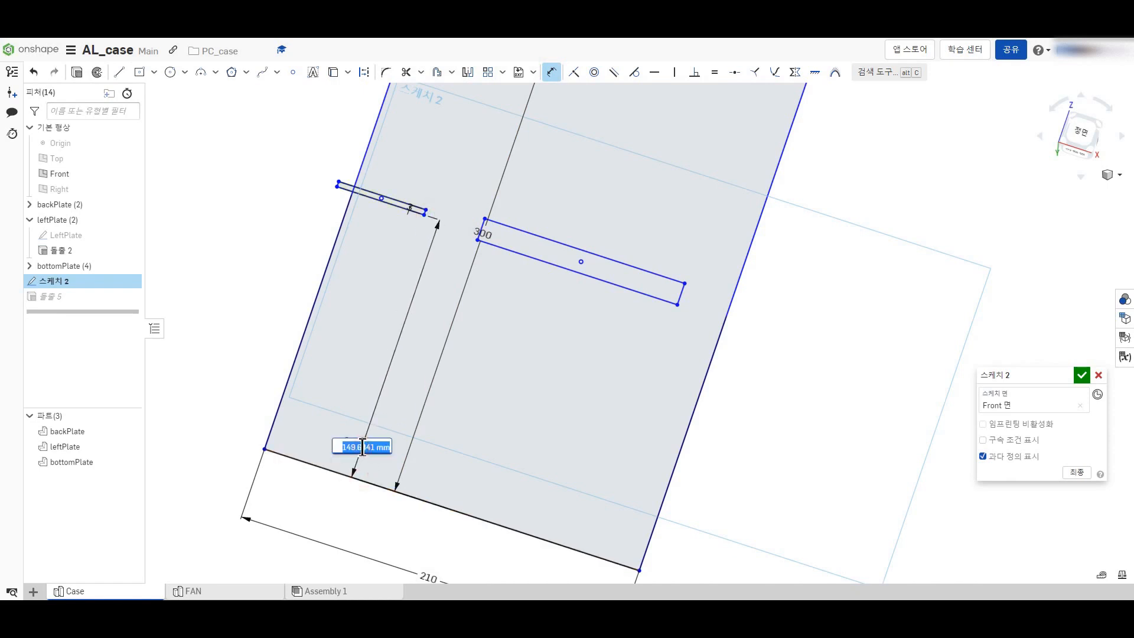
pyautogui.write('146')
pyautogui.press('Return')
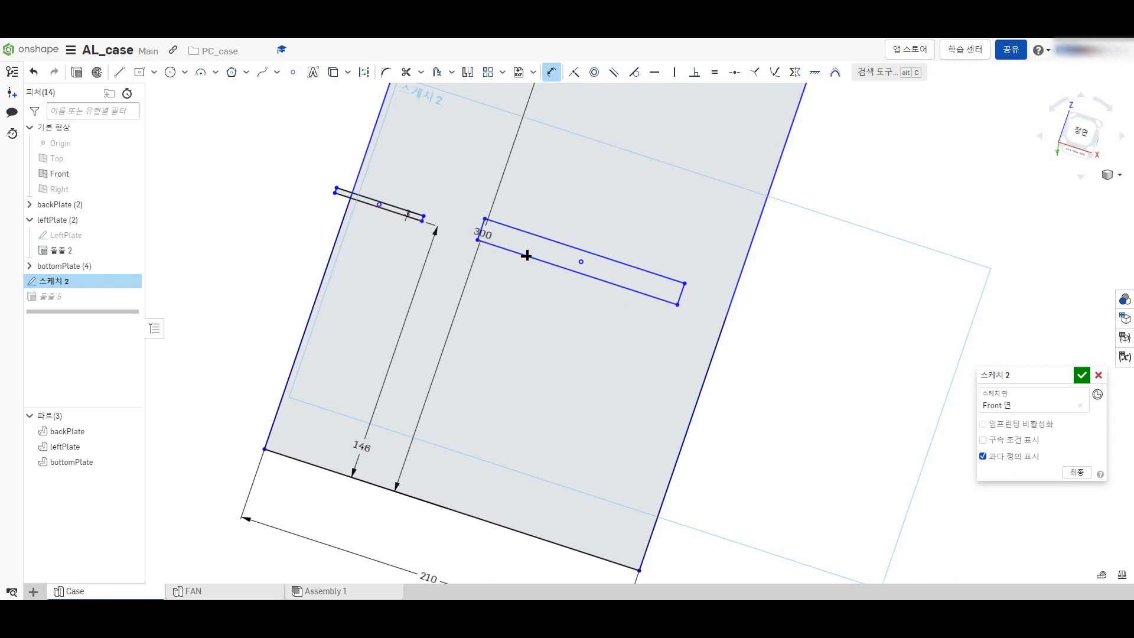
# Step: Dimension the longer rectangle near the plate's middle to 3 mm high and 50 mm long
pyautogui.click(483, 233)
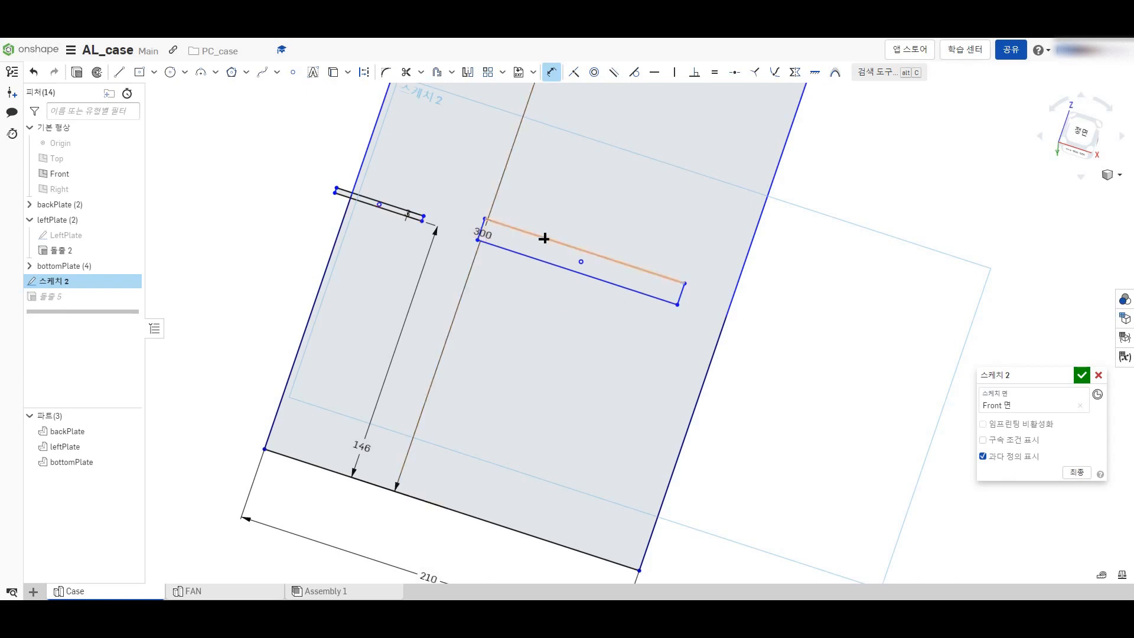
pyautogui.click(658, 288)
pyautogui.write('3')
pyautogui.press('Return')
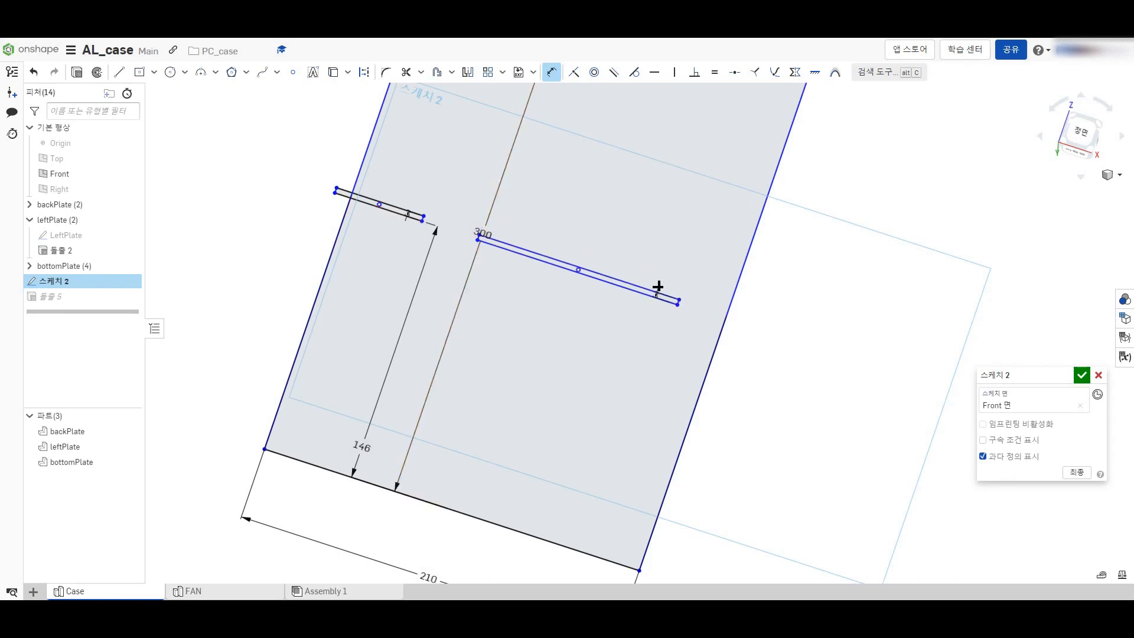
pyautogui.click(599, 271)
pyautogui.click(616, 258)
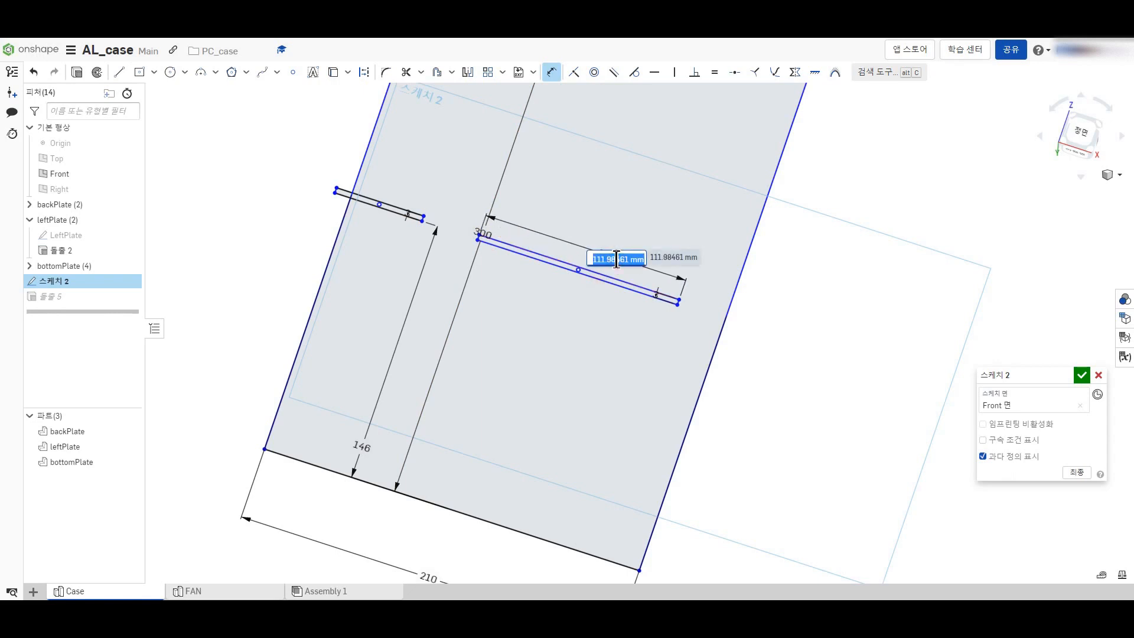
pyautogui.write('50')
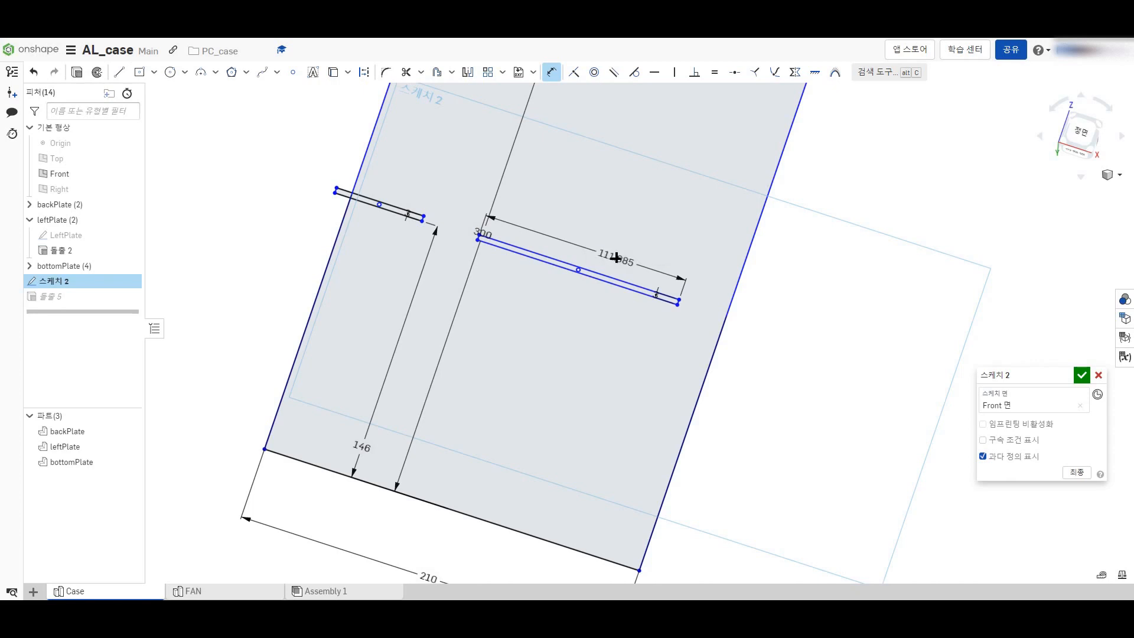
pyautogui.press('Return')
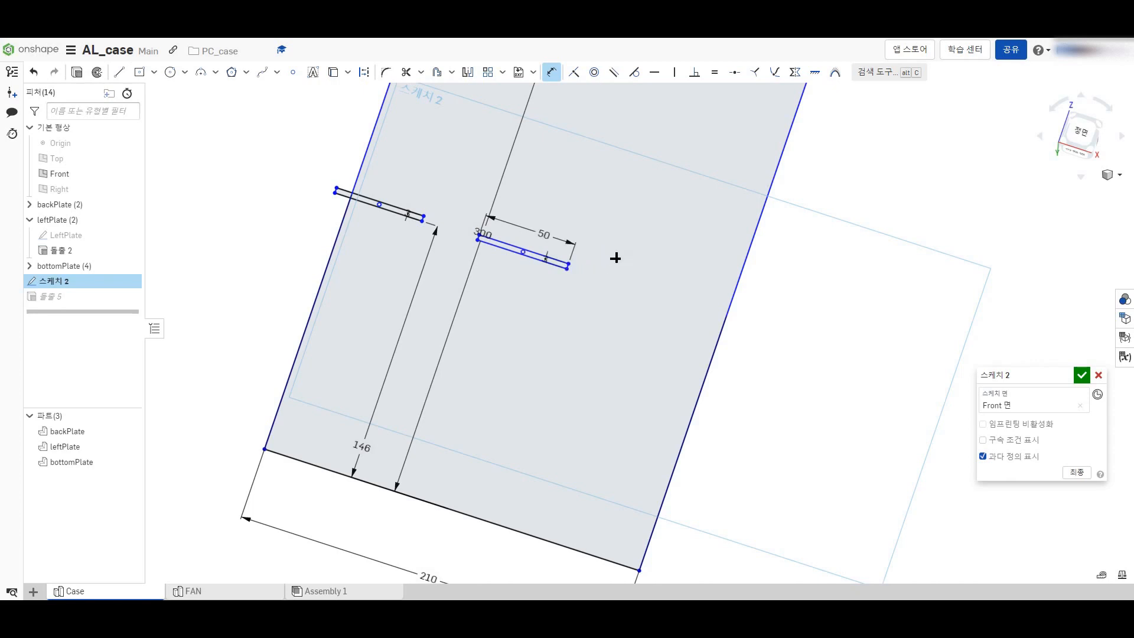
# Step: Set the left rectangle's length to 50 mm and the right rectangle's distance from the plate's right edge to 50 mm
pyautogui.click(395, 204)
pyautogui.click(726, 322)
pyautogui.click(711, 309)
pyautogui.write('50')
pyautogui.press('Return')
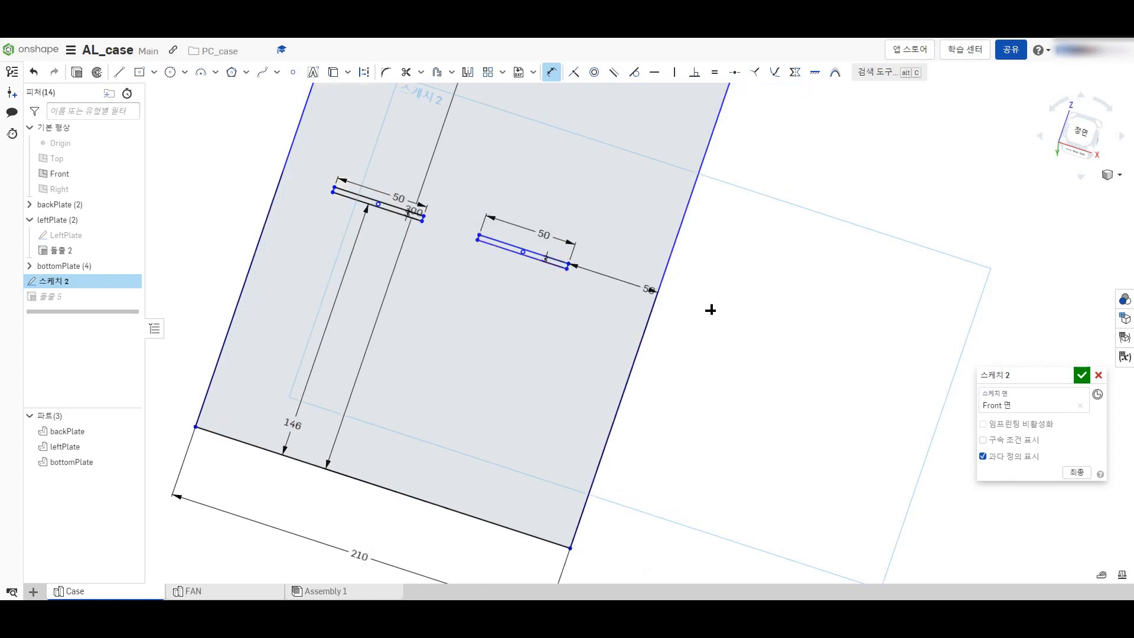
# Step: Set the spacing between the two rectangles' center points to 100 mm
pyautogui.scroll(3, 390, 222)
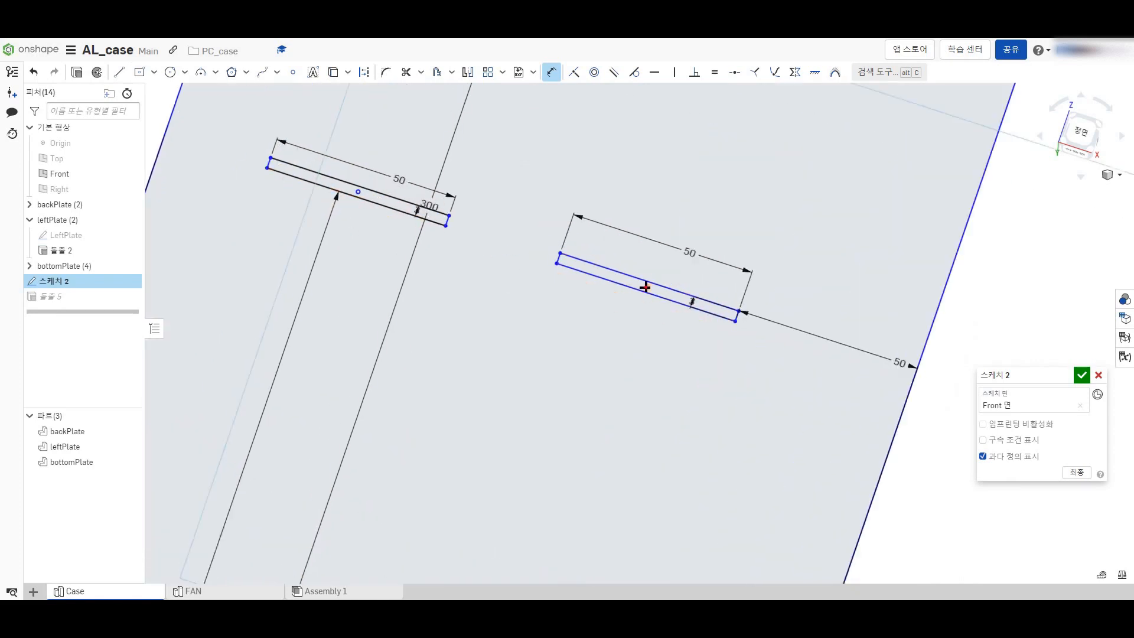
pyautogui.click(358, 191)
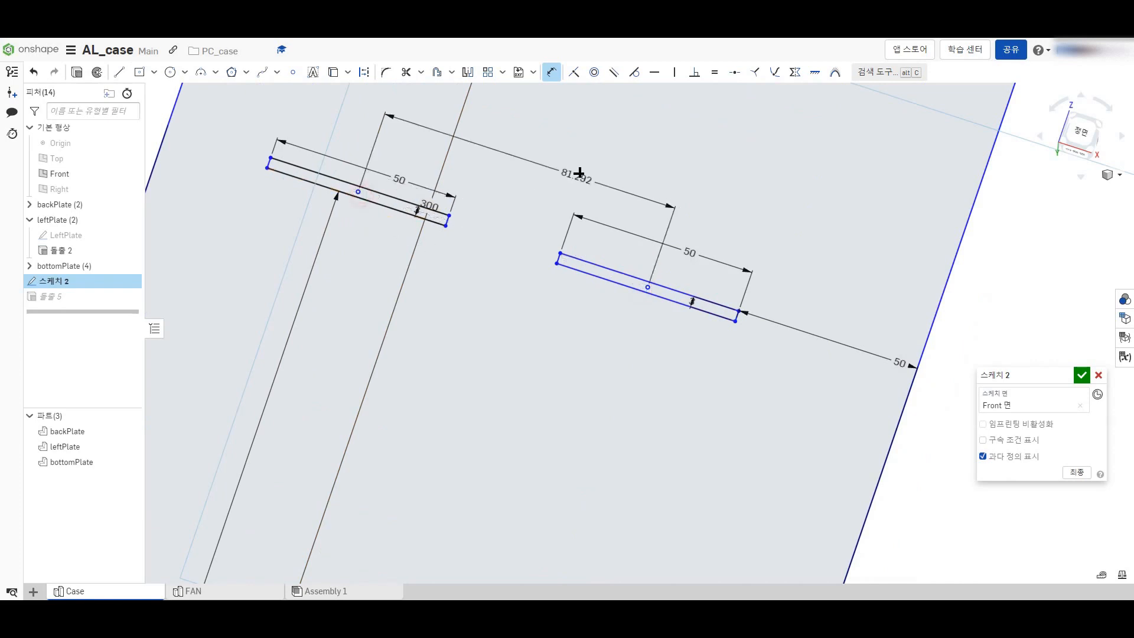
pyautogui.click(547, 156)
pyautogui.write('100')
pyautogui.press('Return')
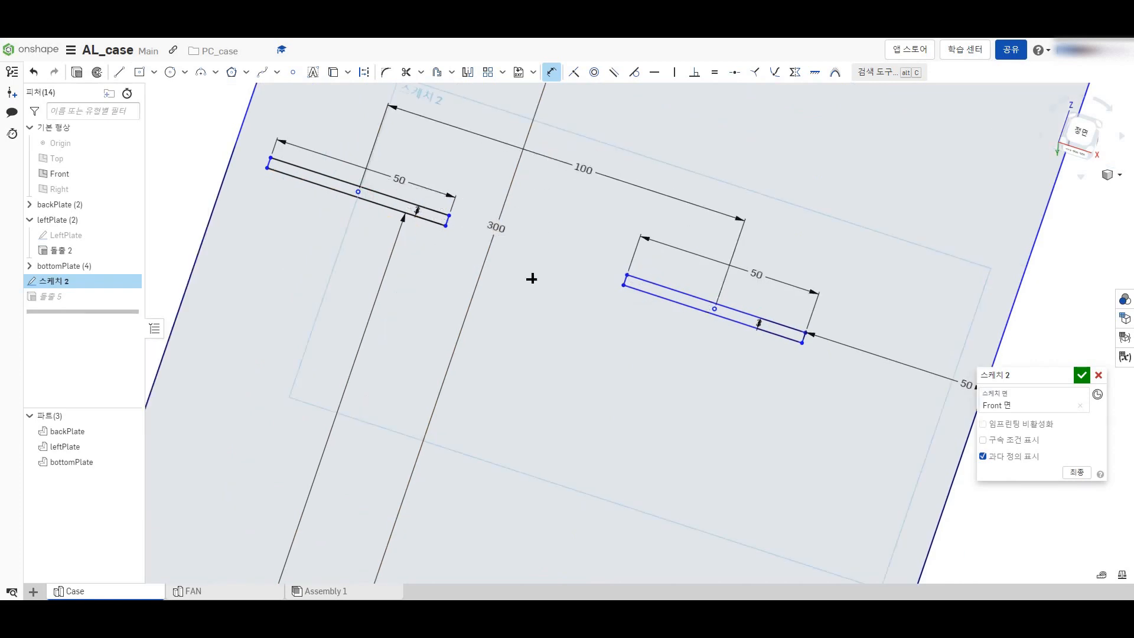
pyautogui.scroll(-4, 523, 337)
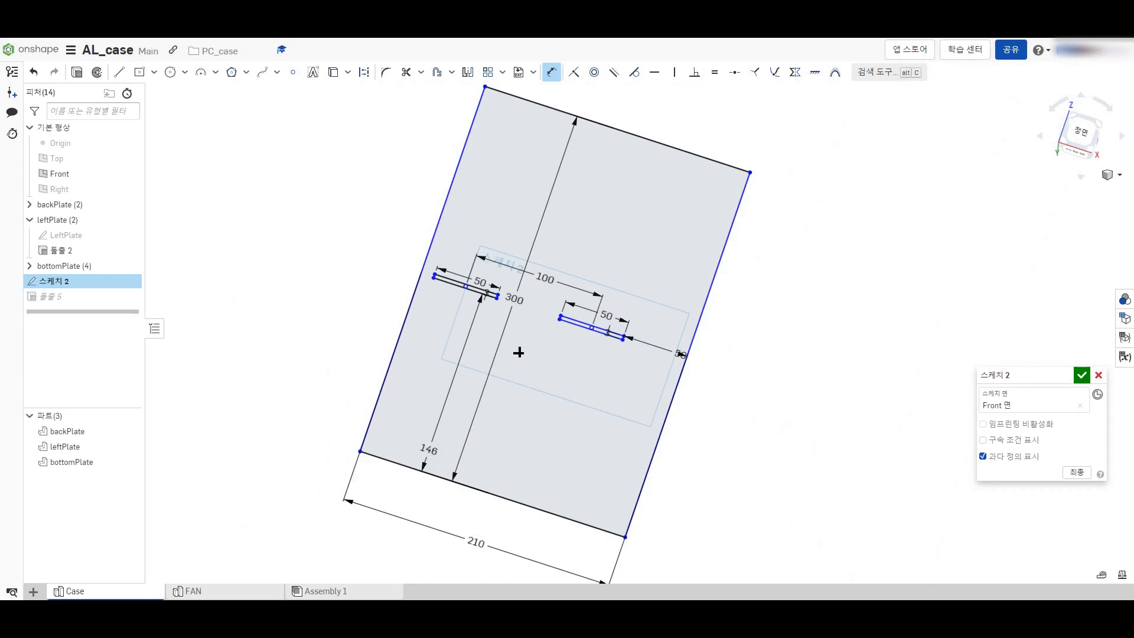
pyautogui.scroll(3, 447, 294)
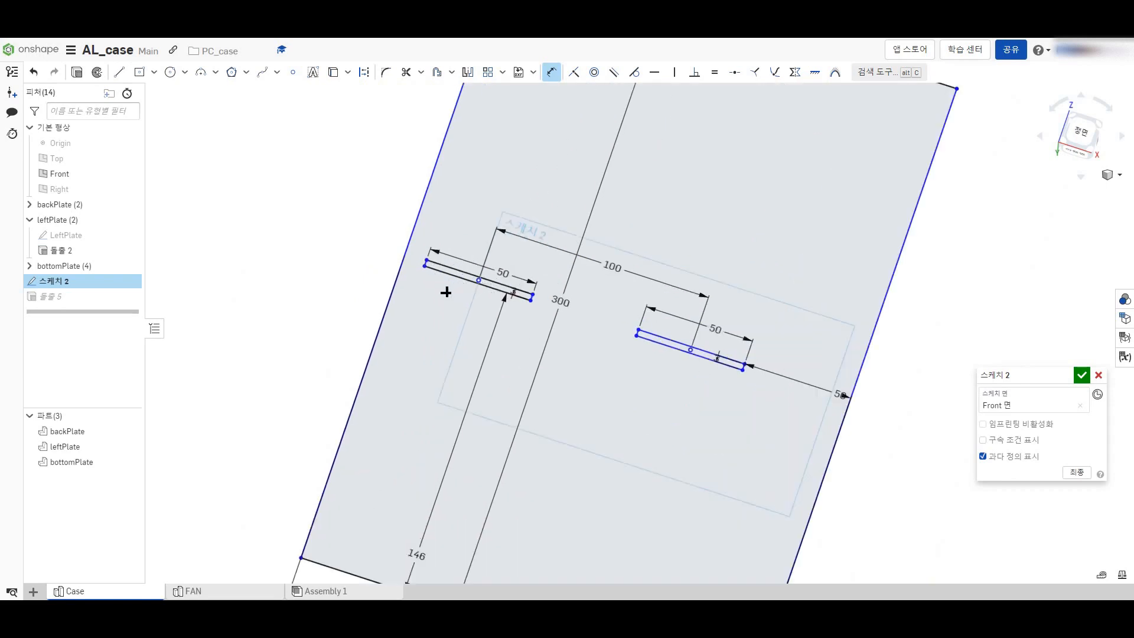
# Step: Replace the 100 mm center spacing with a 50 mm dimension from the plate's left edge to the left rectangle
pyautogui.click(601, 259)
pyautogui.press('Delete')
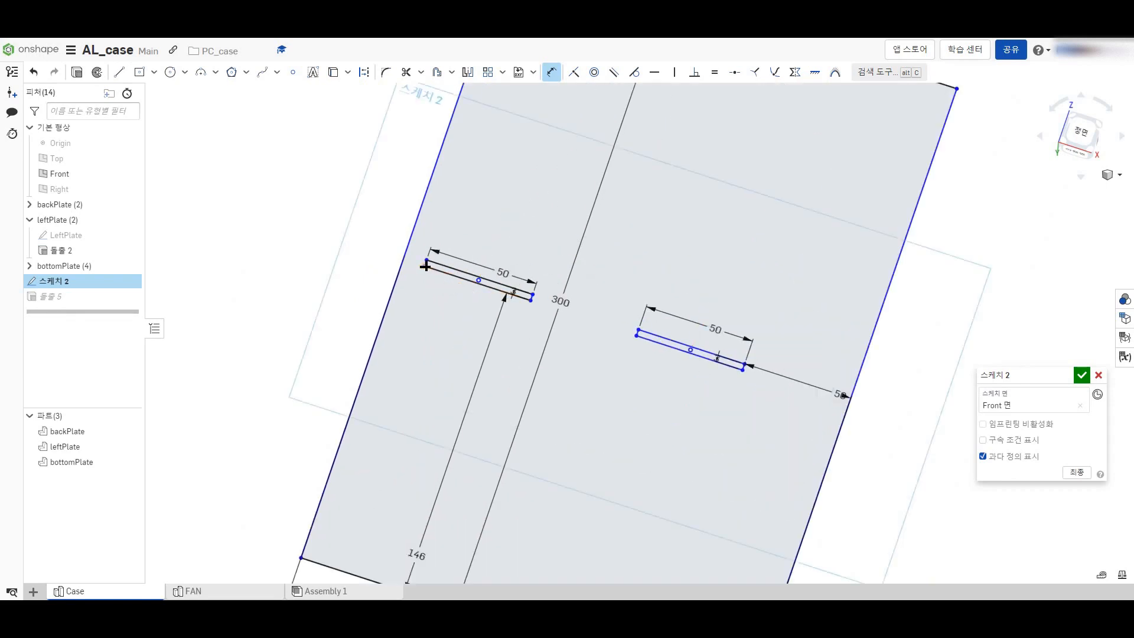
pyautogui.click(409, 261)
pyautogui.write('50')
pyautogui.press('Return')
# Step: Set the left rectangle's distance from the plate's left edge to 30 mm
pyautogui.scroll(-3, 679, 269)
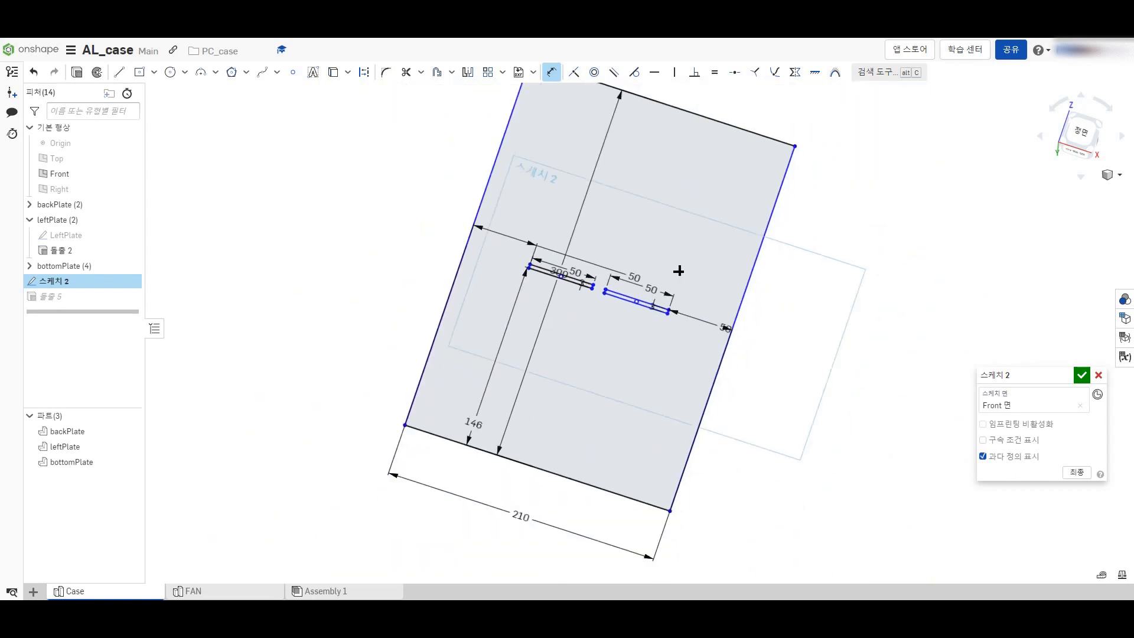
pyautogui.scroll(3, 575, 251)
pyautogui.scroll(-3, 575, 251)
pyautogui.scroll(3, 574, 251)
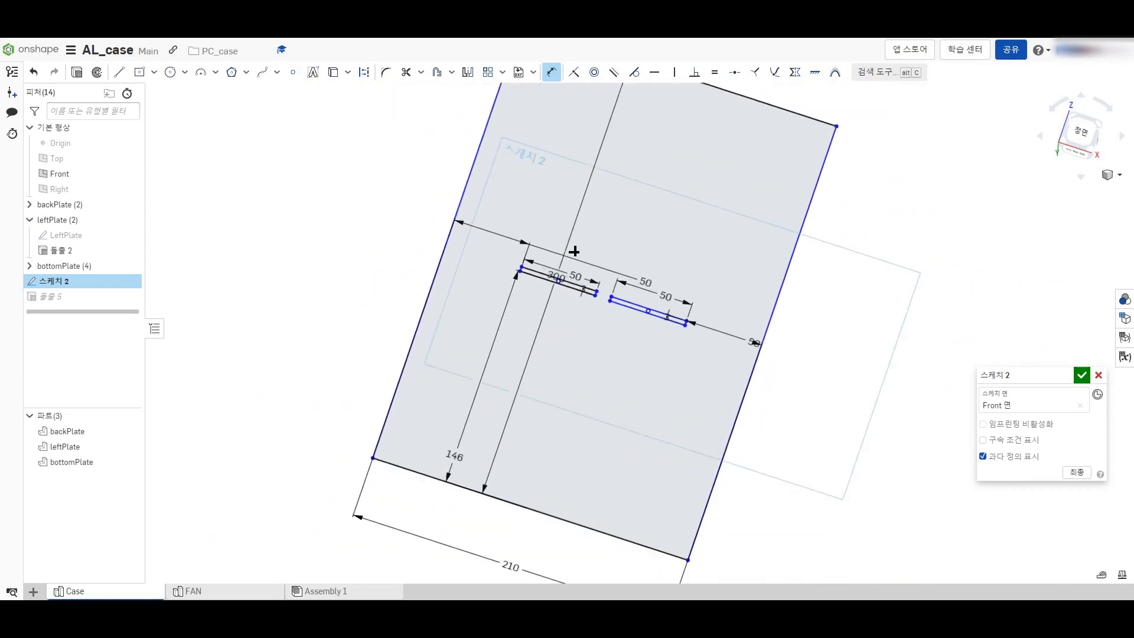
pyautogui.scroll(-3, 574, 251)
pyautogui.scroll(3, 574, 251)
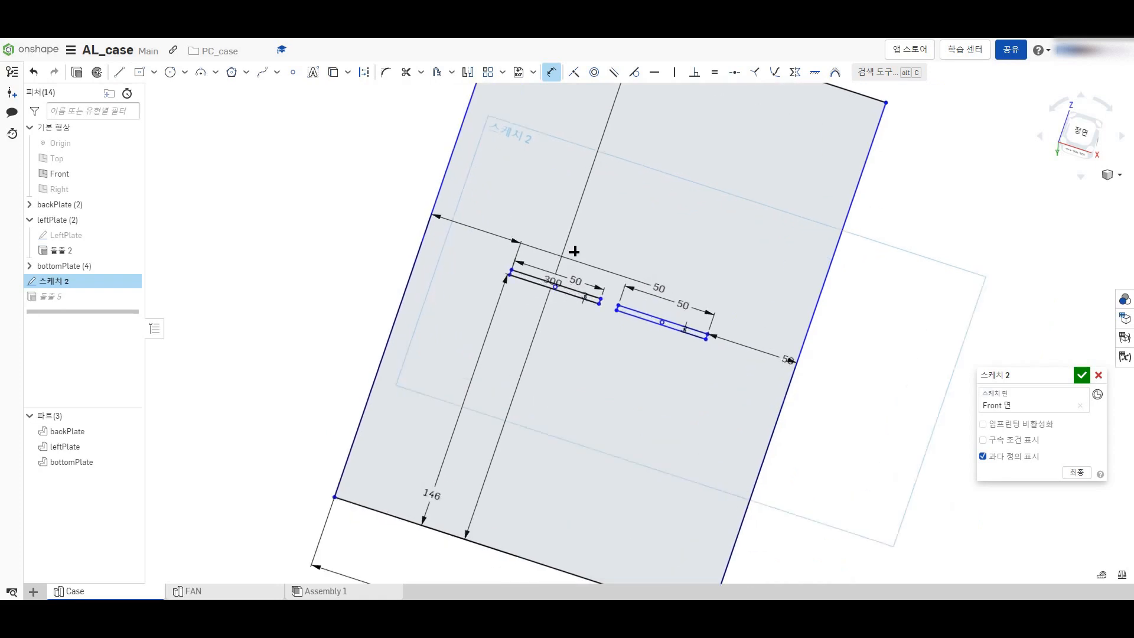
pyautogui.moveTo(658, 289)
pyautogui.mouseDown()
pyautogui.moveTo(587, 274)
pyautogui.moveTo(473, 213)
pyautogui.moveTo(475, 223)
pyautogui.mouseUp()
pyautogui.click(475, 223)
pyautogui.write('30')
pyautogui.press('Return')
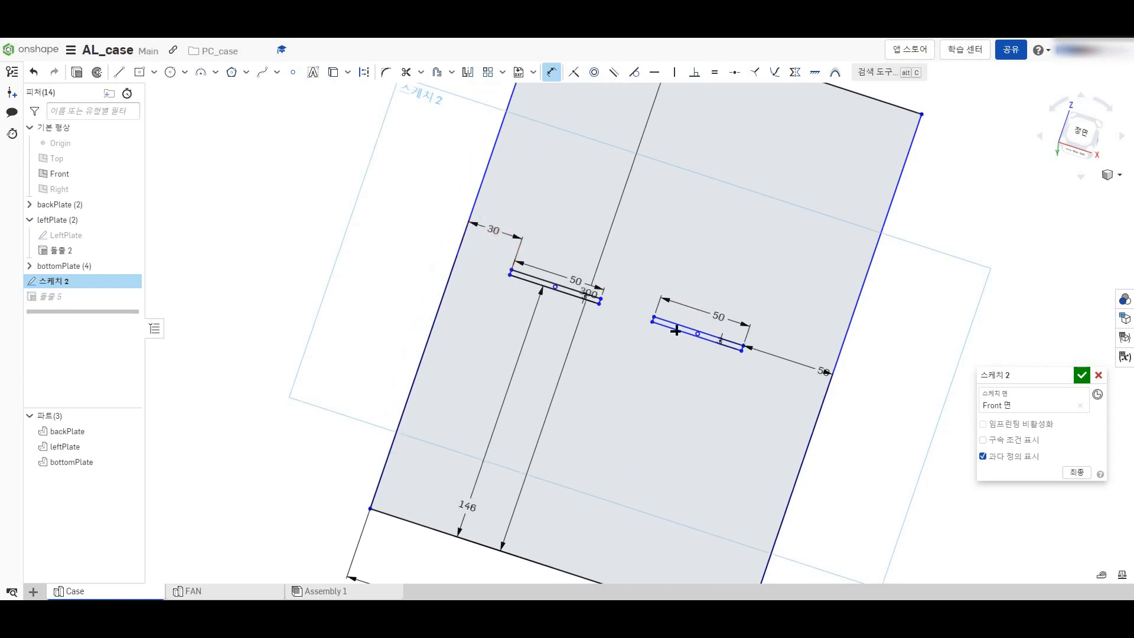
# Step: Set the right rectangle's distance from the plate's right edge to 30 mm
pyautogui.click(825, 369)
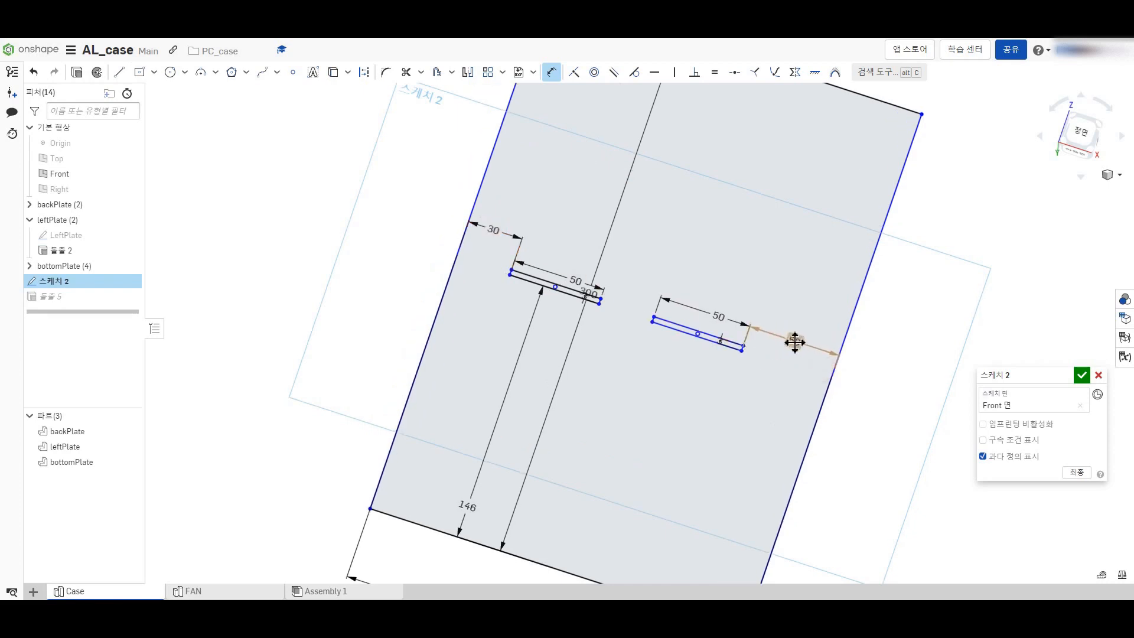
pyautogui.click(796, 342)
pyautogui.write('30')
pyautogui.press('Return')
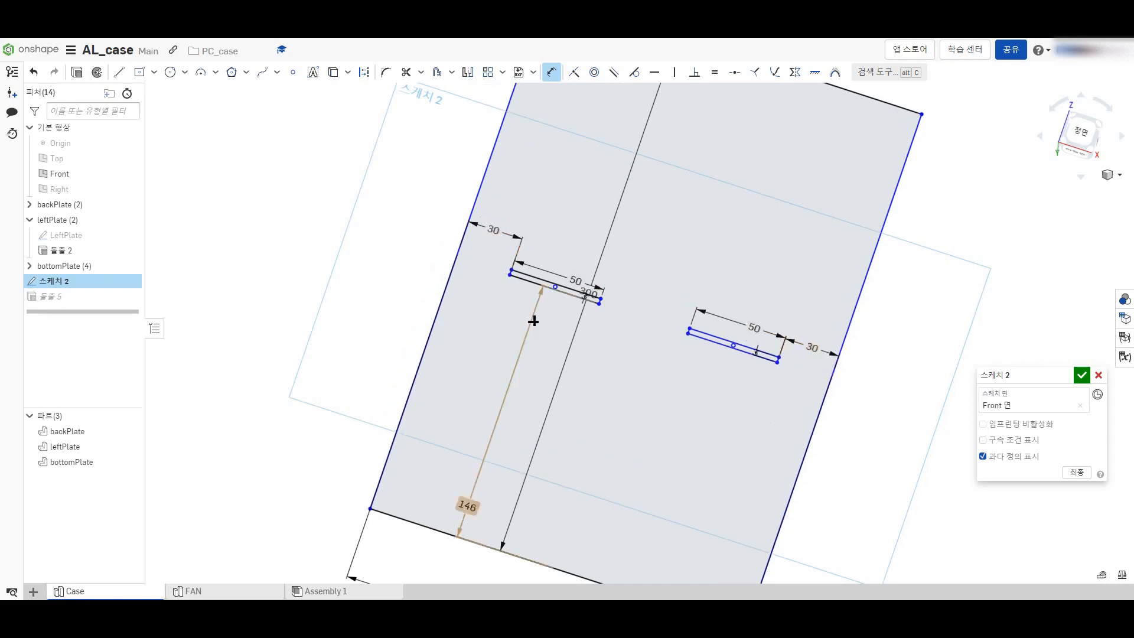
# Step: Dimension the right rectangle's lower edge 146 mm above the plate's bottom edge and finish the sketch
pyautogui.scroll(-5, 337, 305)
pyautogui.scroll(4, 450, 323)
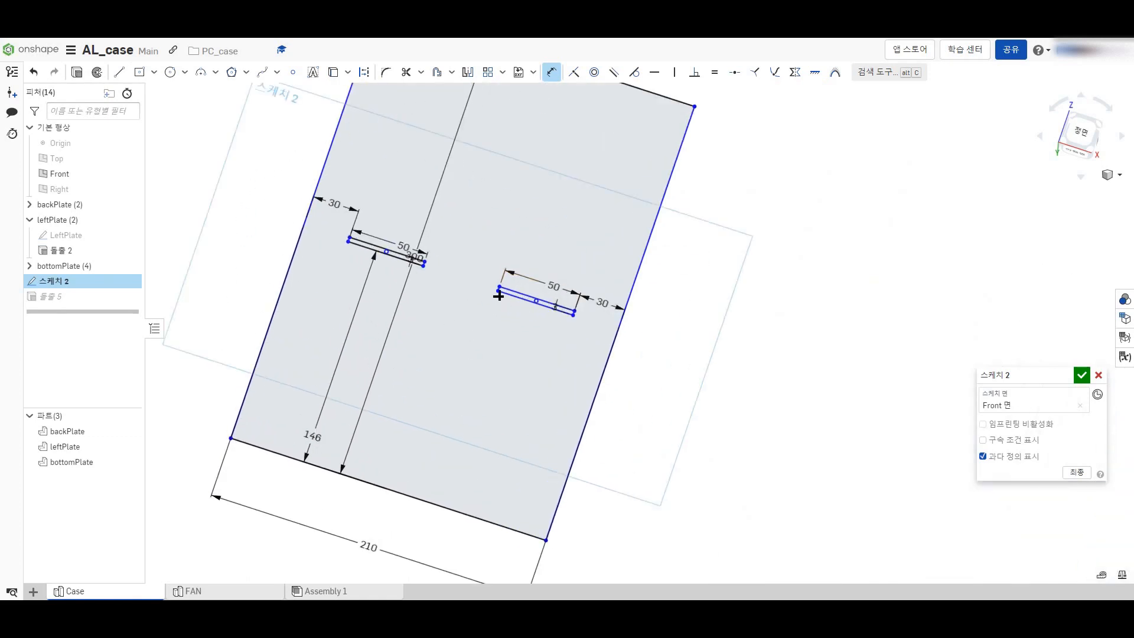
pyautogui.click(420, 504)
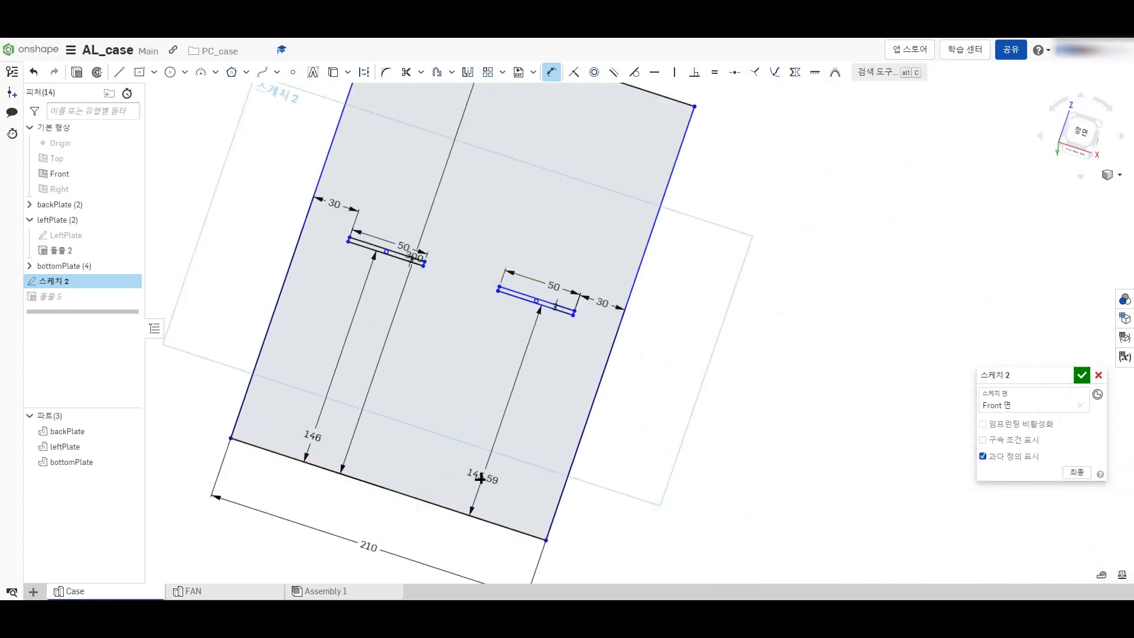
pyautogui.click(476, 476)
pyautogui.write('146')
pyautogui.press('Return')
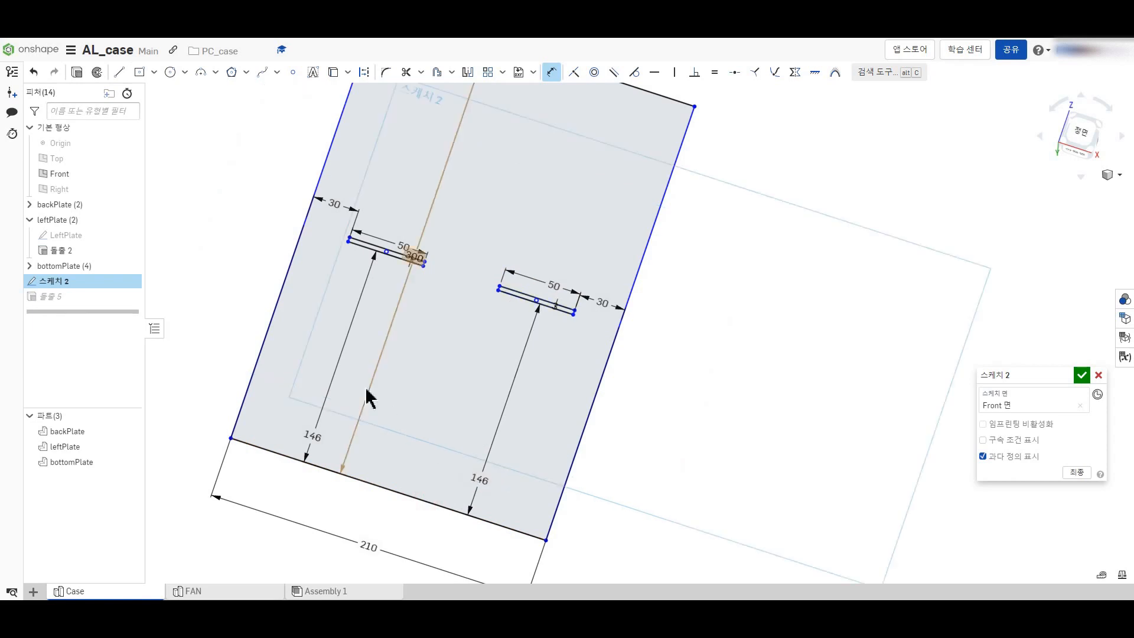
pyautogui.scroll(-3, 377, 417)
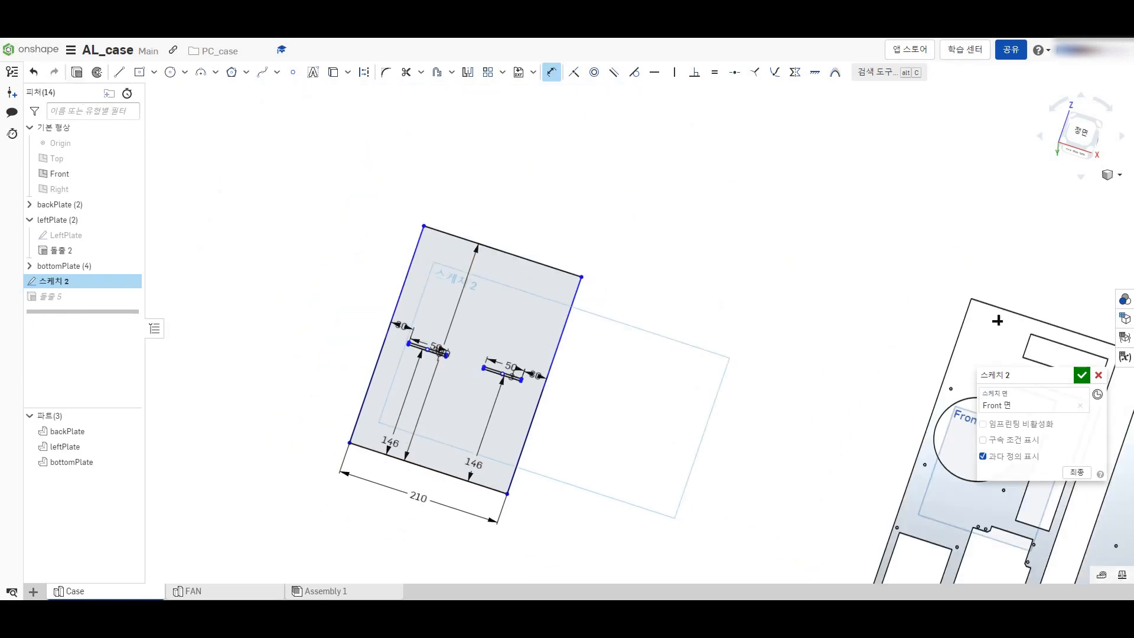
pyautogui.click(1082, 375)
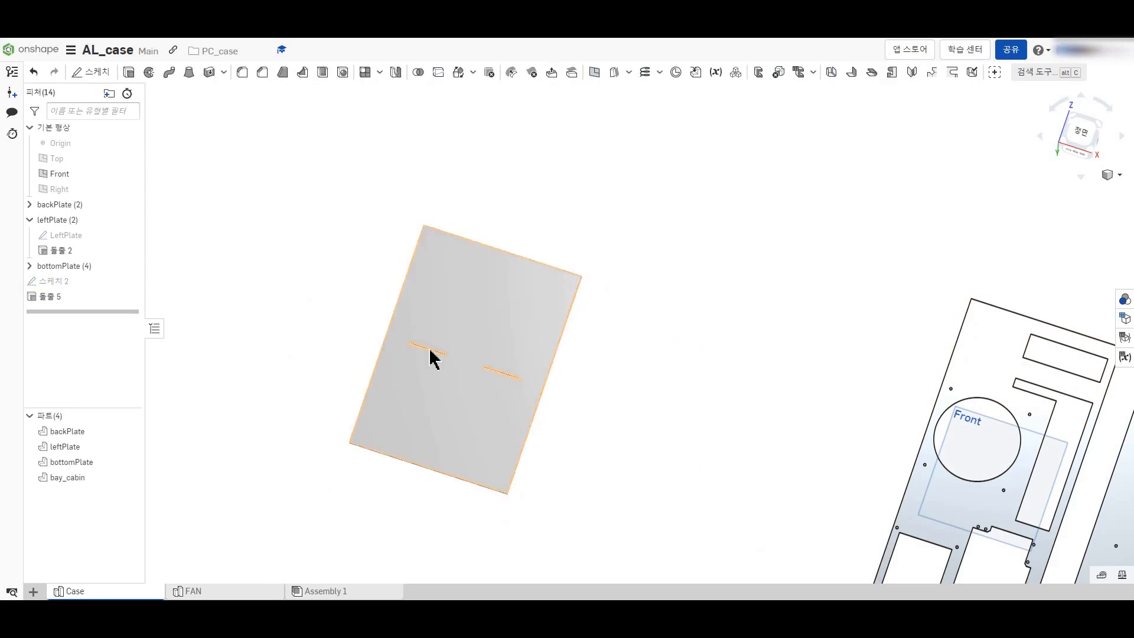
# Step: Inspect the slots in the bay_cabin plate and examine the drive bays from the left side in Assembly 1
pyautogui.scroll(5, 278, 347)
pyautogui.scroll(-4, 303, 349)
pyautogui.scroll(2, 281, 339)
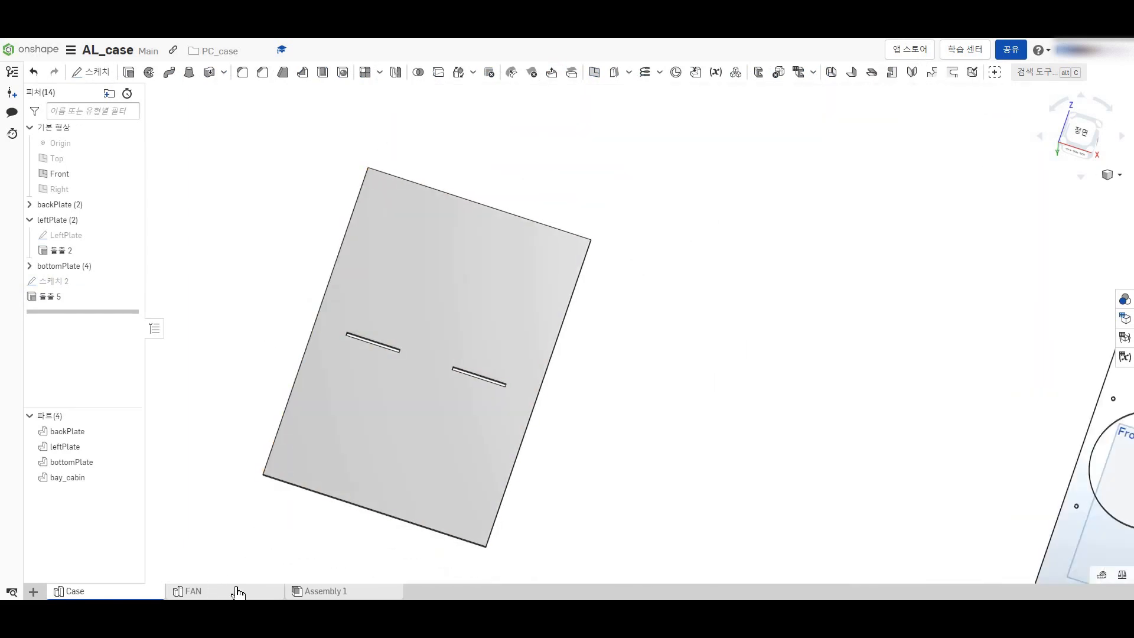
pyautogui.click(319, 592)
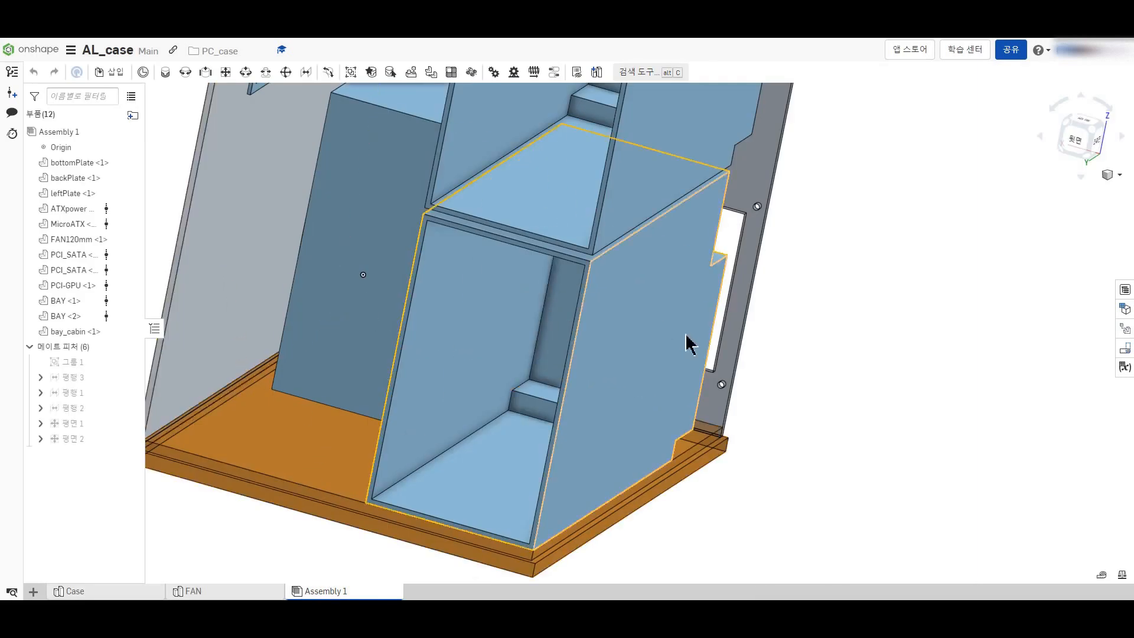
pyautogui.hotkey('shift', '3')
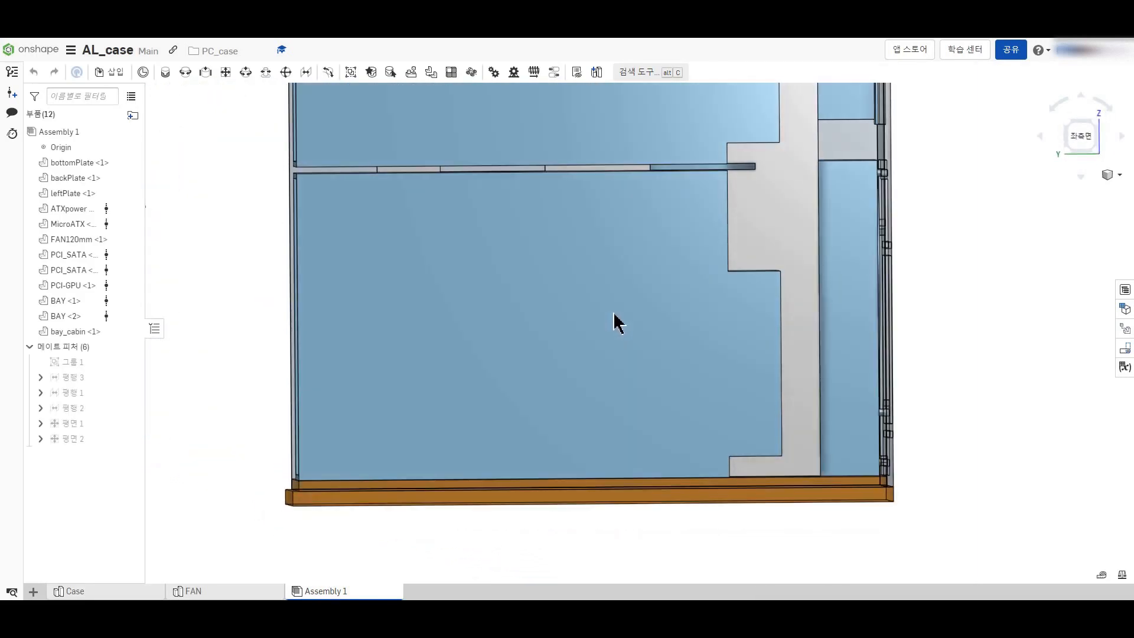
pyautogui.scroll(4, 490, 195)
pyautogui.scroll(-4, 414, 200)
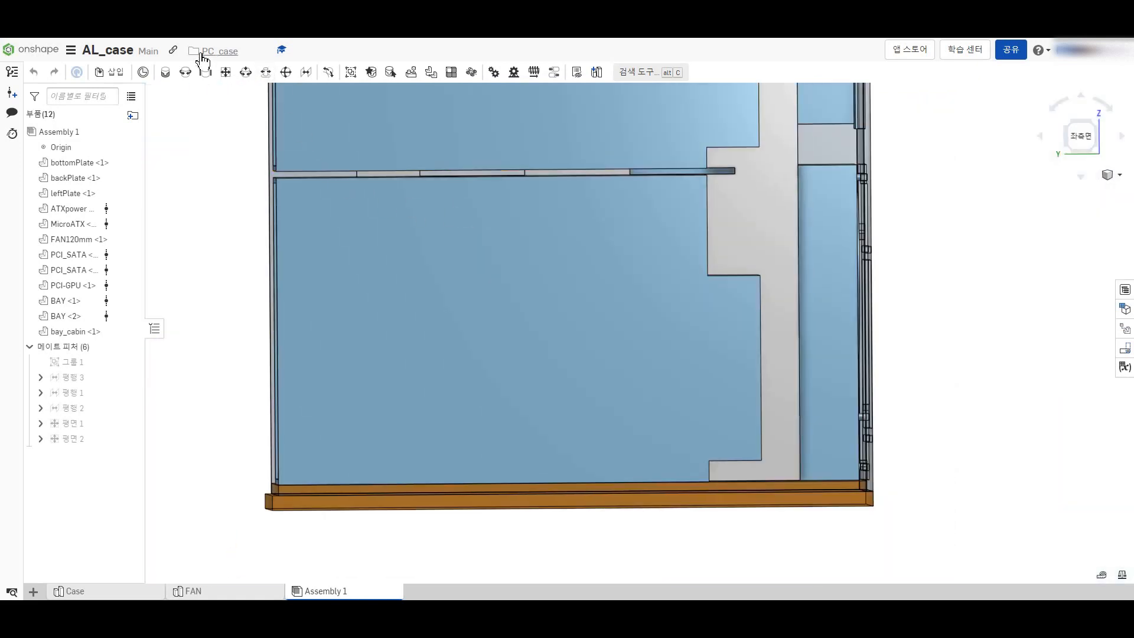
# Step: Reopen the bay_cabin plate's sketch in the Case part studio and set the left slot's length to 51 mm
pyautogui.click(127, 591)
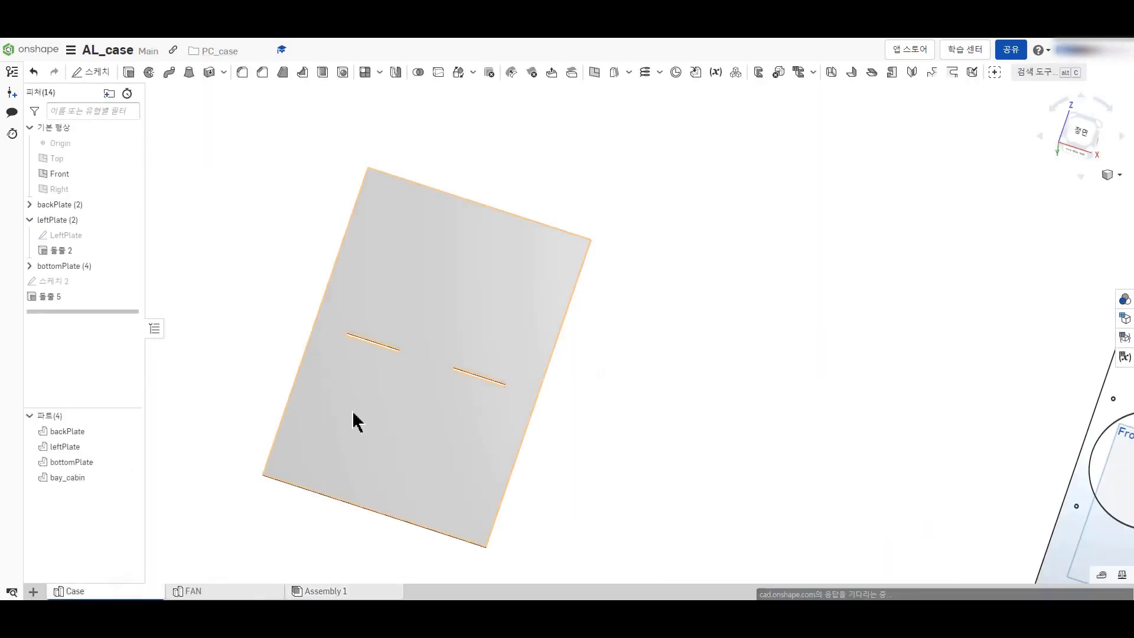
pyautogui.scroll(5, 359, 390)
pyautogui.rightClick(70, 282)
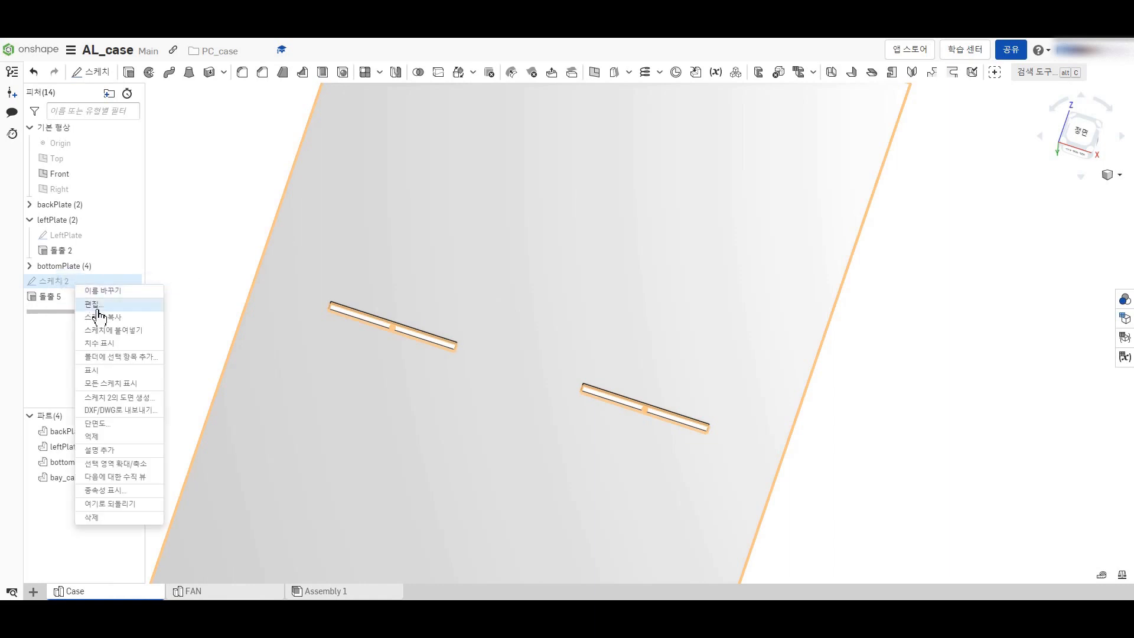
pyautogui.click(97, 309)
pyautogui.scroll(5, 452, 338)
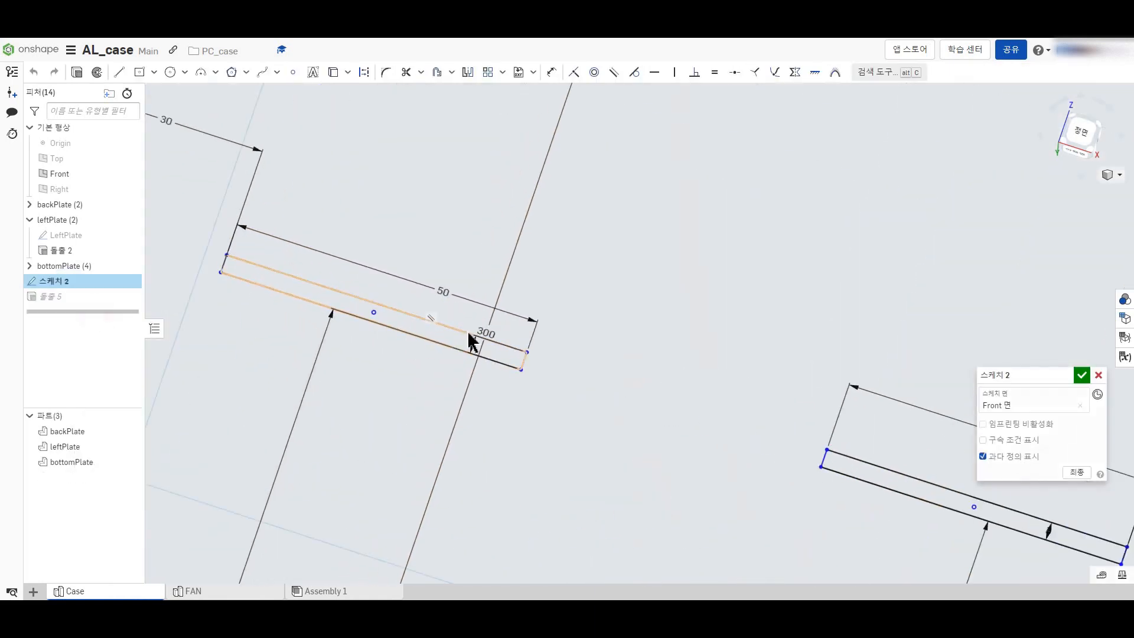
pyautogui.doubleClick(440, 292)
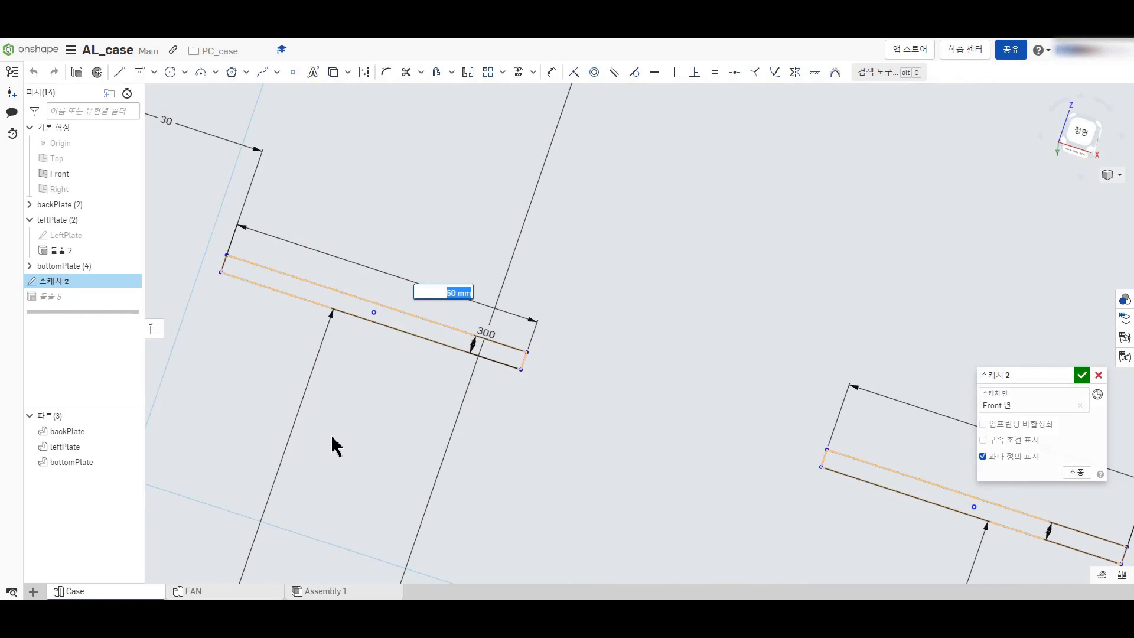
pyautogui.press('Return')
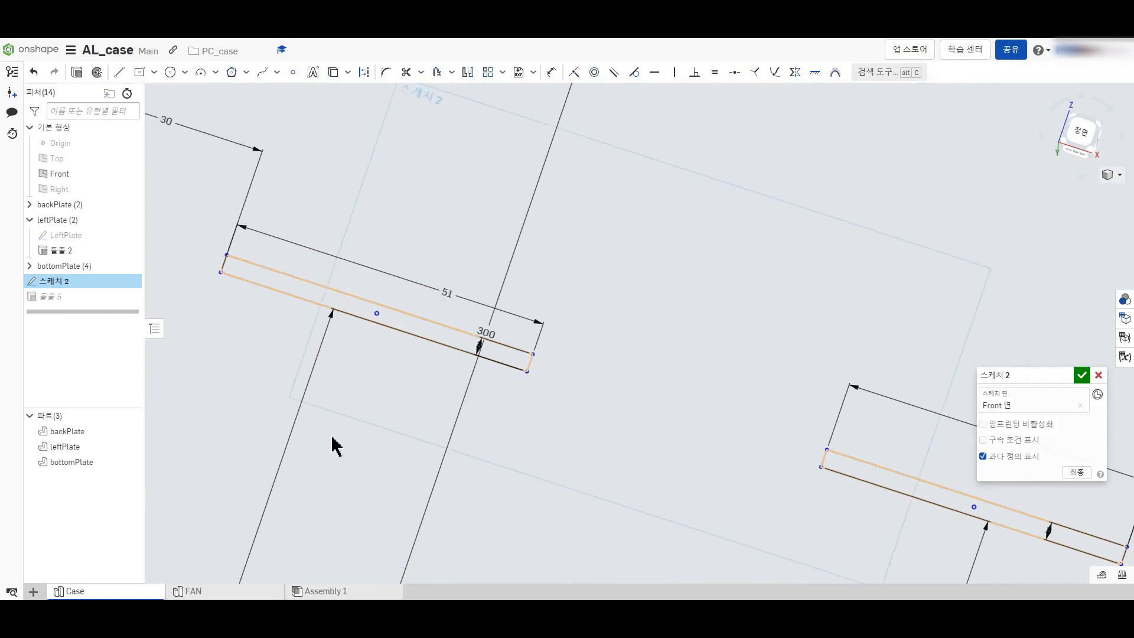
# Step: Increase the left slot's height to 3.5 mm and enlarge it slightly further
pyautogui.scroll(-2, 384, 346)
pyautogui.scroll(6, 472, 362)
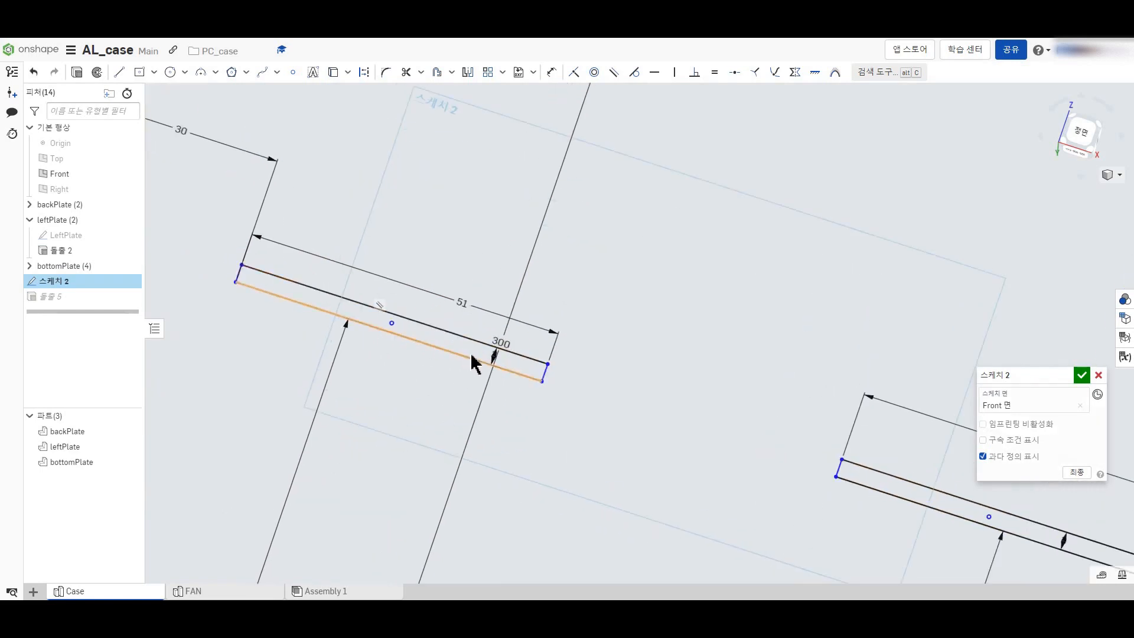
pyautogui.doubleClick(523, 355)
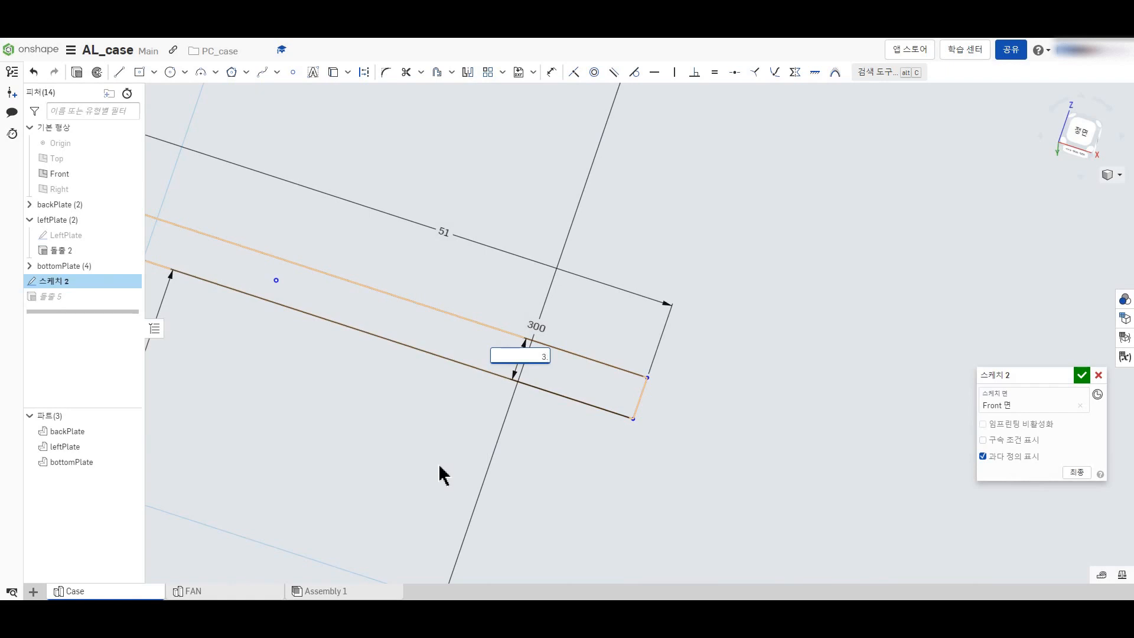
pyautogui.write('5')
pyautogui.press('Return')
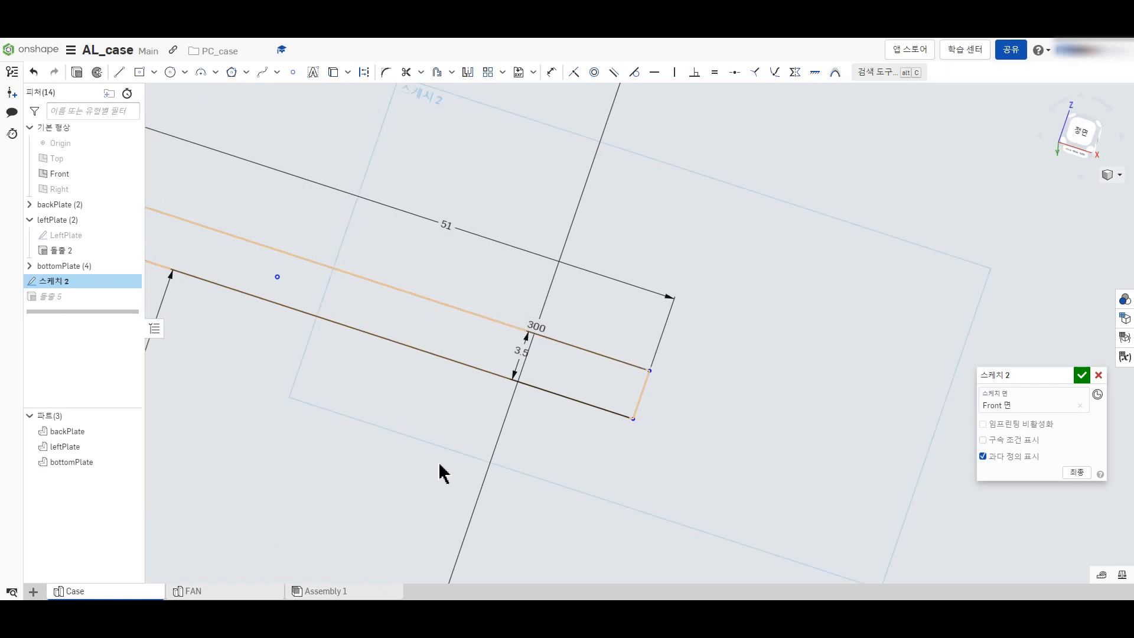
pyautogui.press('Return')
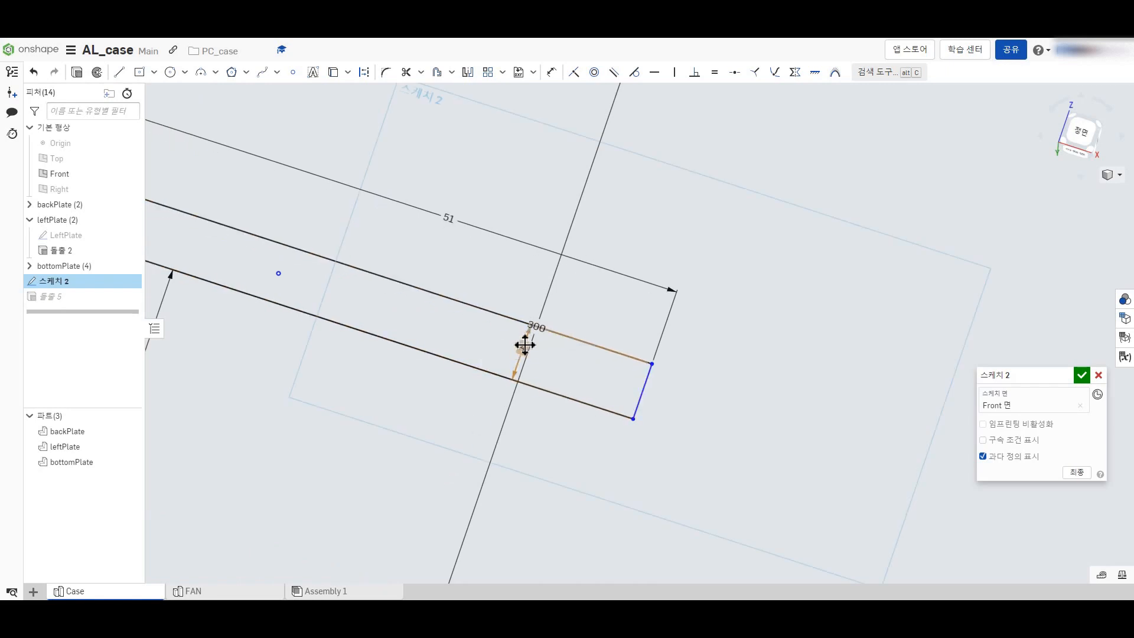
# Step: Set the right slot's length to 51 mm and finish editing the sketch
pyautogui.scroll(-6, 331, 449)
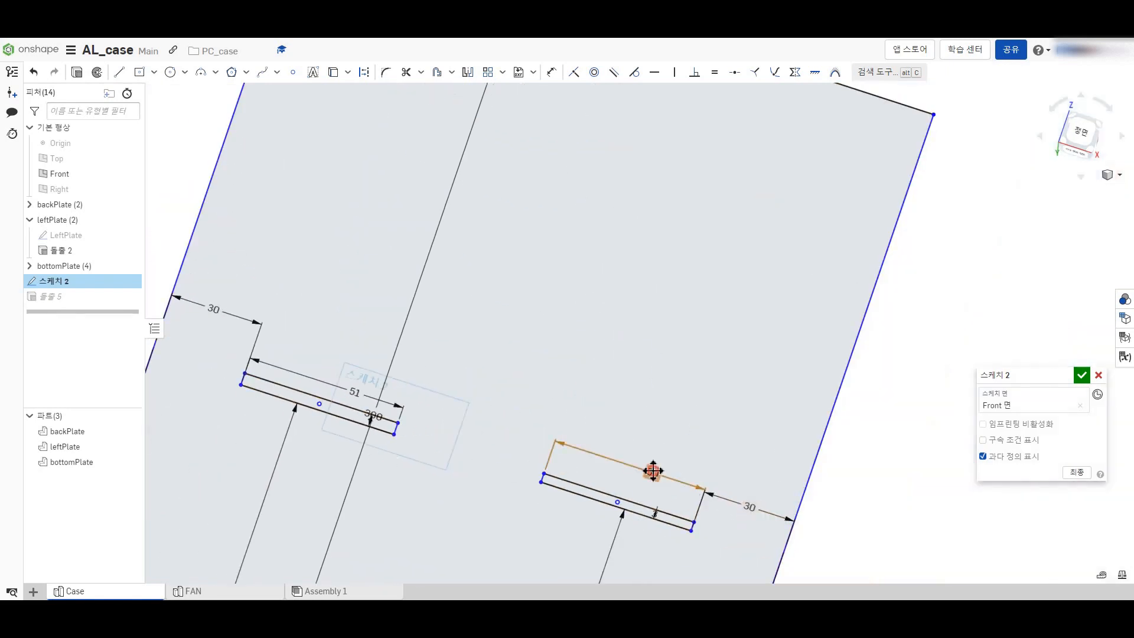
pyautogui.doubleClick(653, 473)
pyautogui.write('51')
pyautogui.press('Return')
pyautogui.scroll(5, 657, 475)
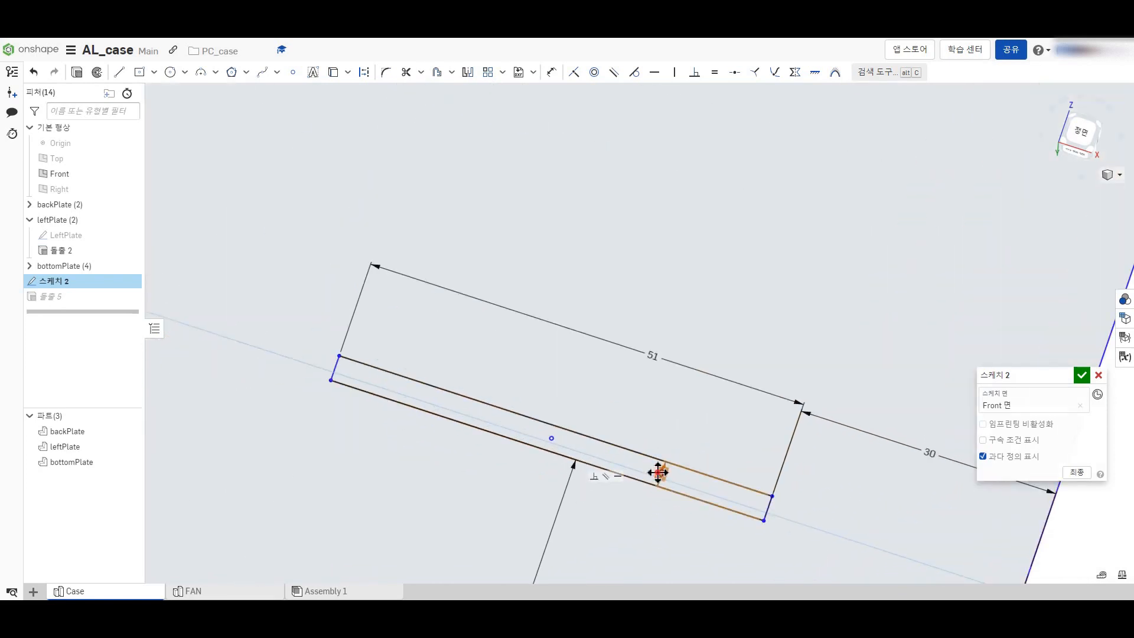
pyautogui.scroll(-6, 657, 473)
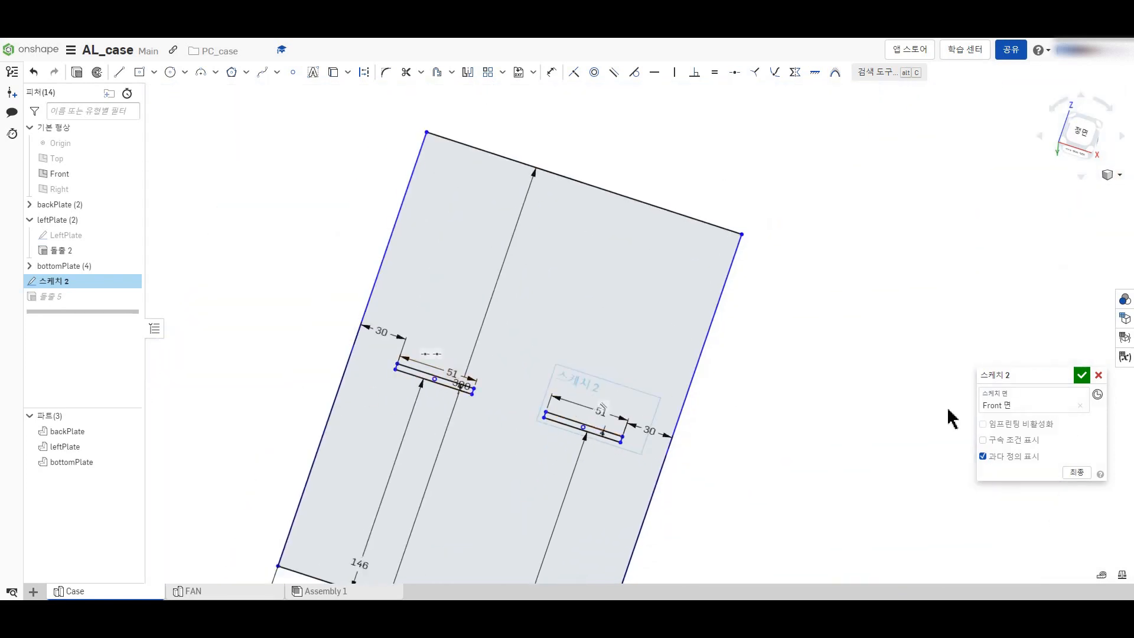
pyautogui.click(1083, 376)
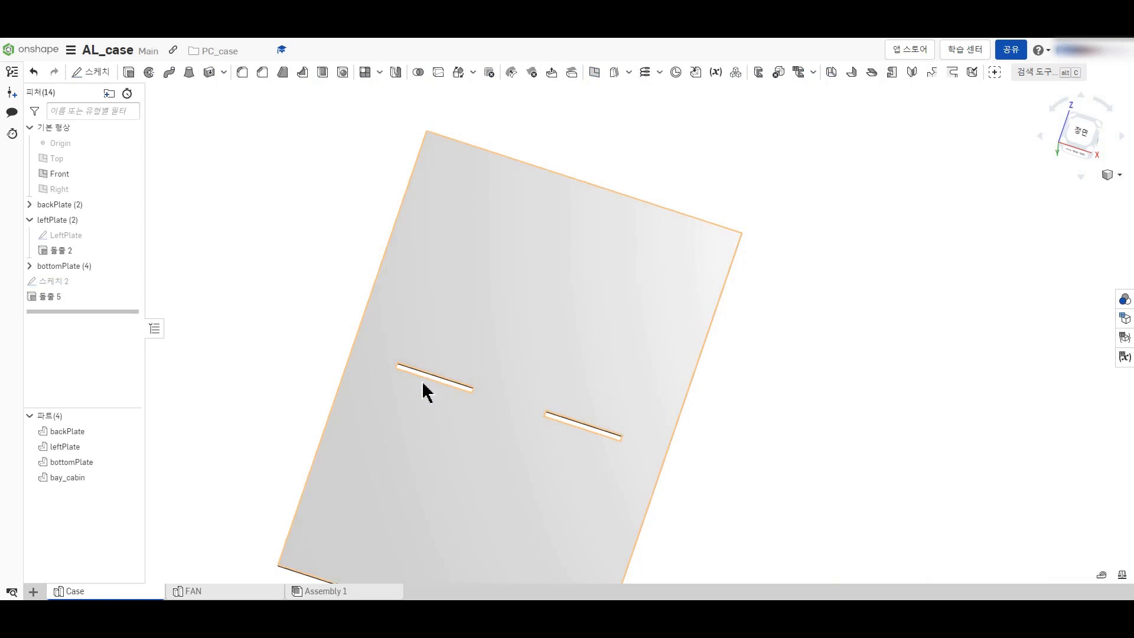
# Step: Start a new sketch on the Front plane for geometry beside the bay_cabin plate
pyautogui.scroll(-5, 367, 321)
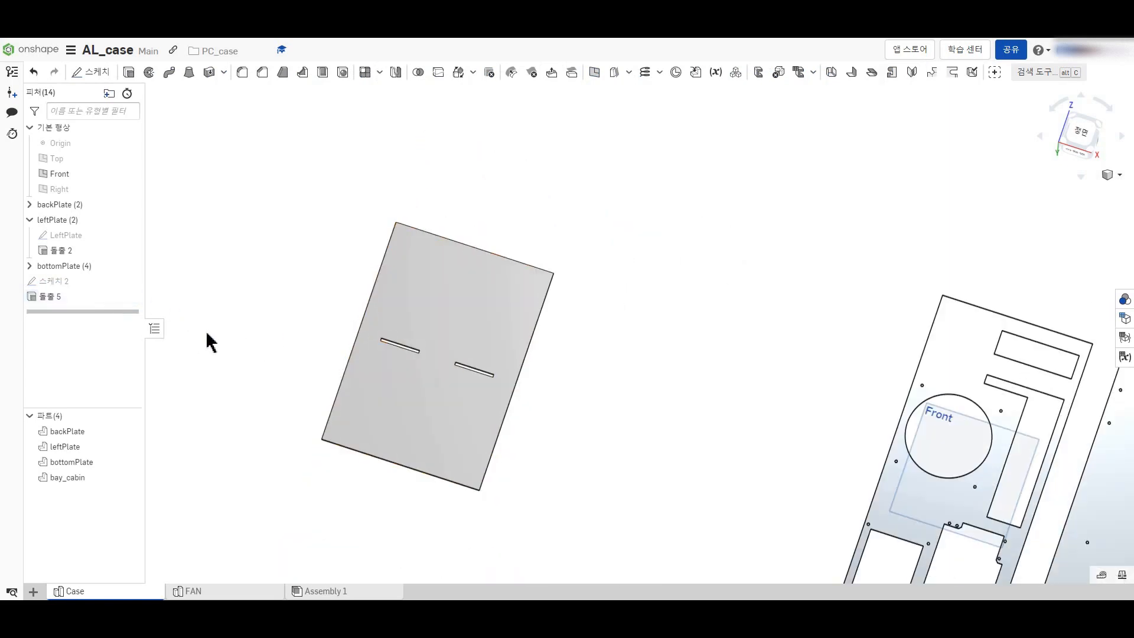
pyautogui.scroll(4, 207, 341)
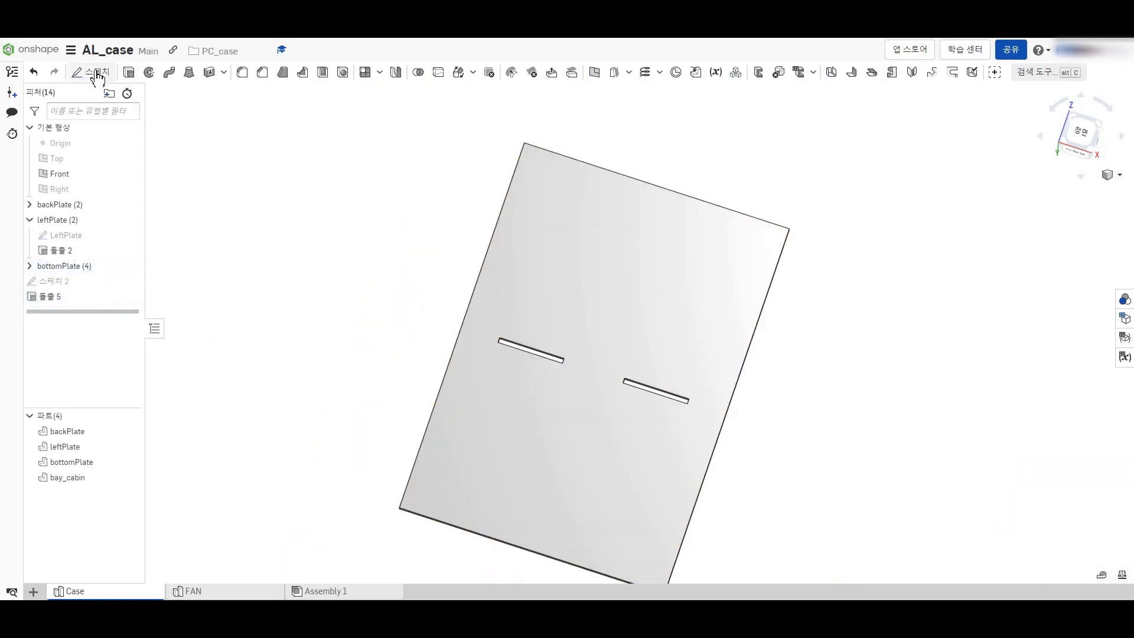
pyautogui.click(91, 72)
pyautogui.scroll(-5, 361, 322)
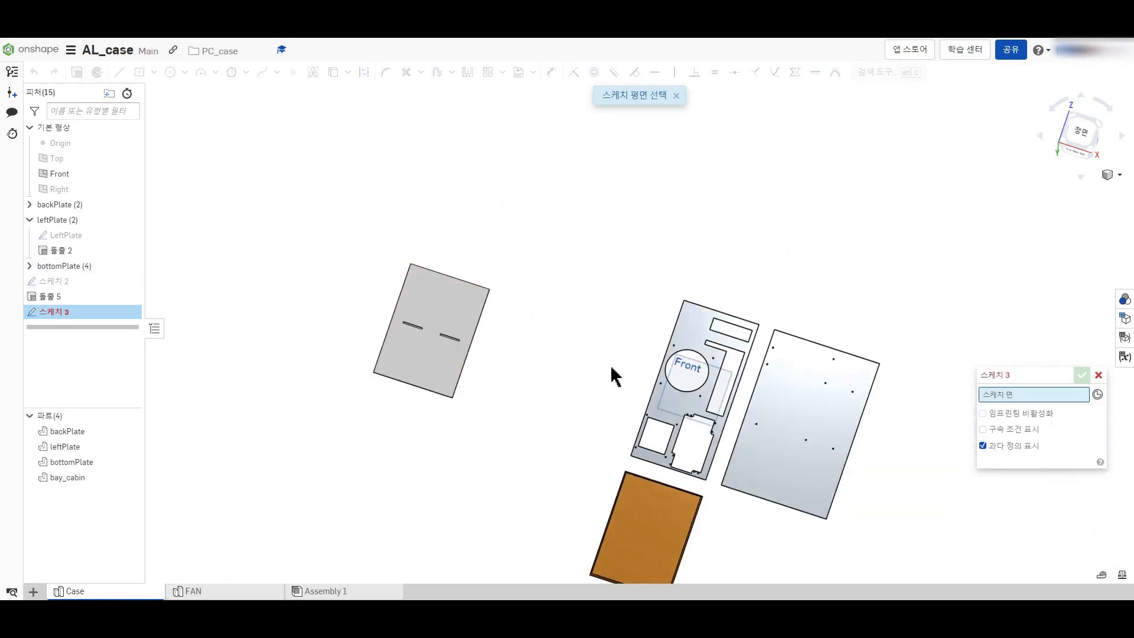
pyautogui.click(721, 396)
pyautogui.scroll(3, 263, 308)
pyautogui.scroll(2, 263, 308)
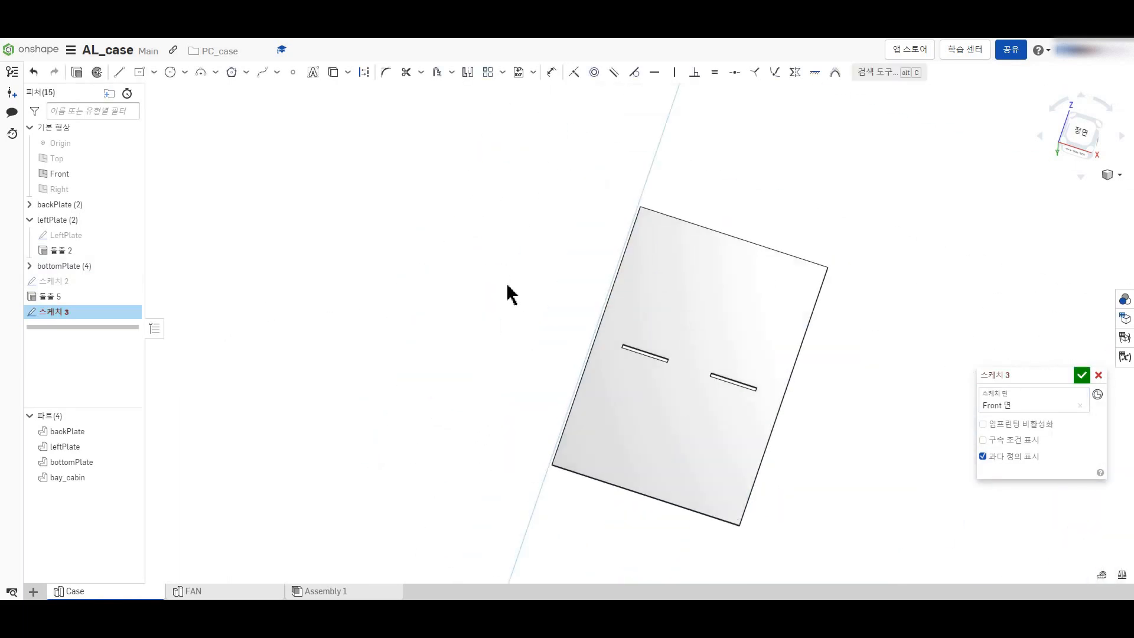
# Step: Draw a centre-point rectangle beside the plate in the open sketch, 210 mm wide and 100 mm high
pyautogui.click(139, 72)
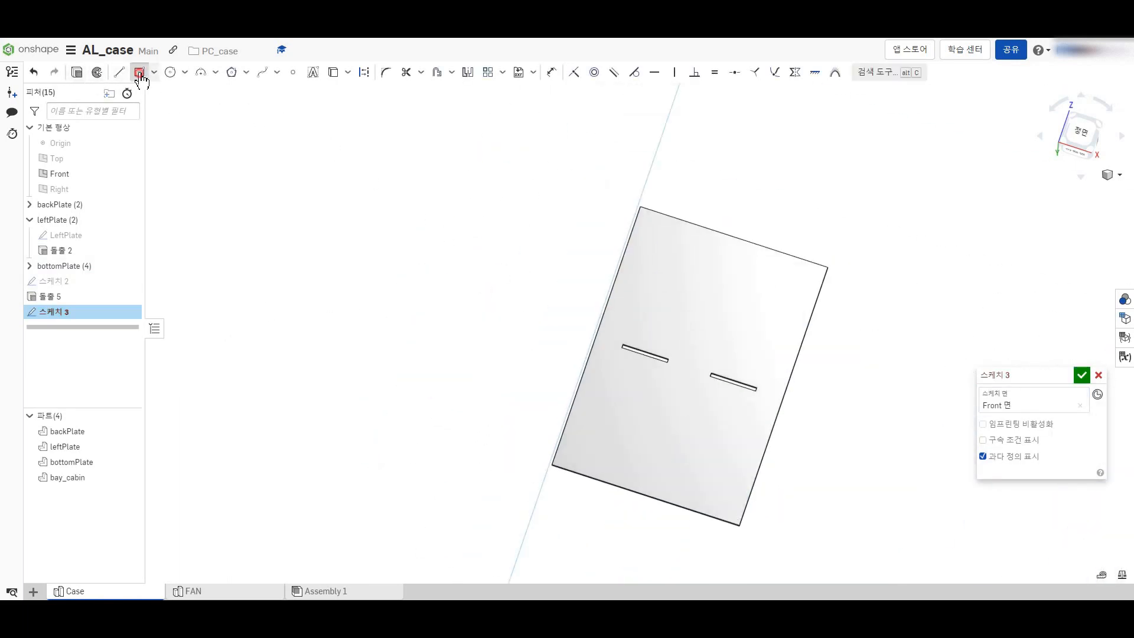
pyautogui.click(517, 387)
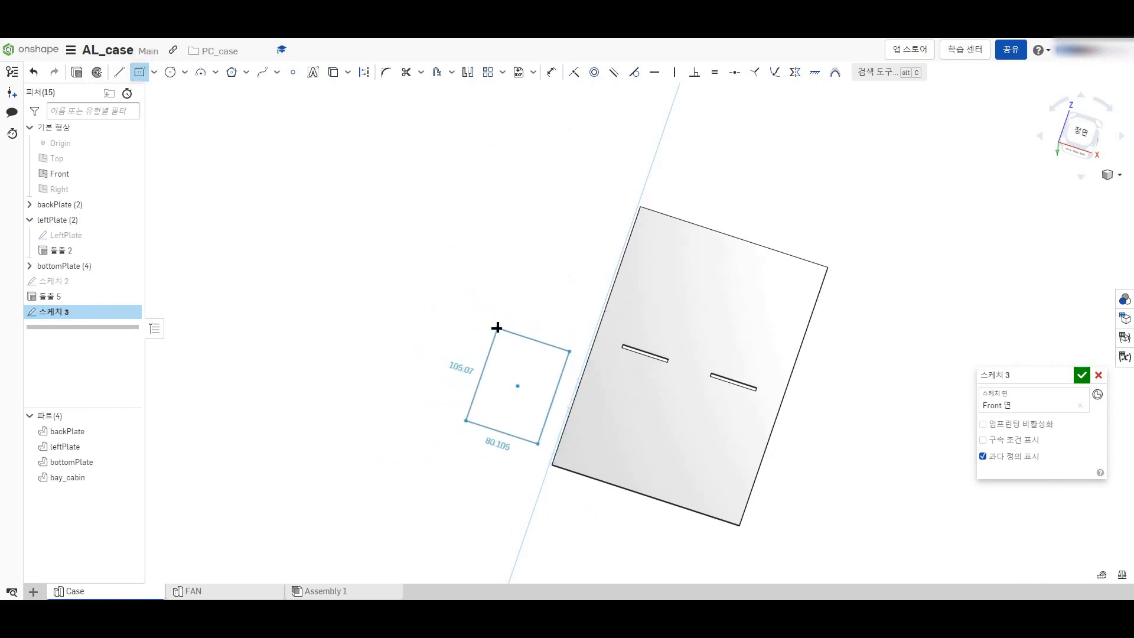
pyautogui.click(496, 327)
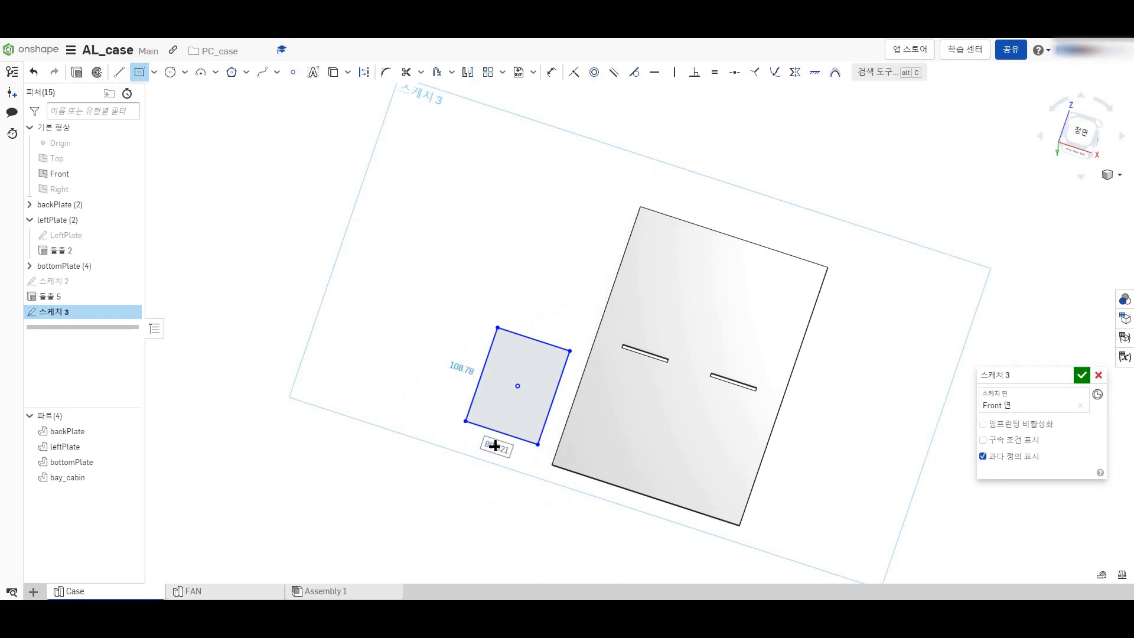
pyautogui.write('210')
pyautogui.press('Tab')
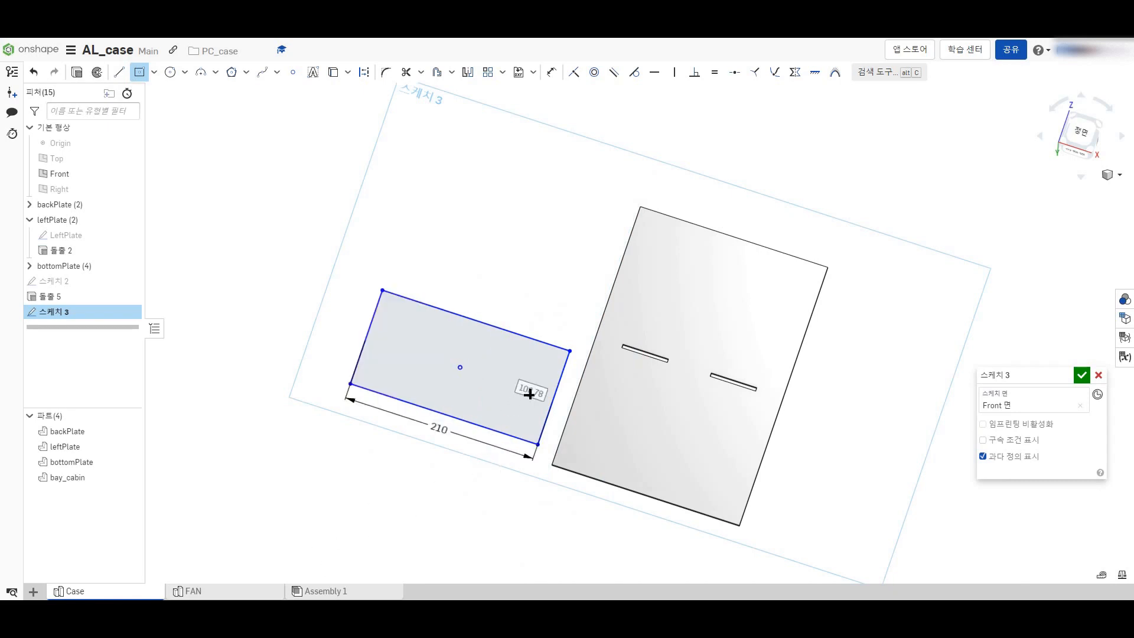
pyautogui.write('100')
pyautogui.press('Return')
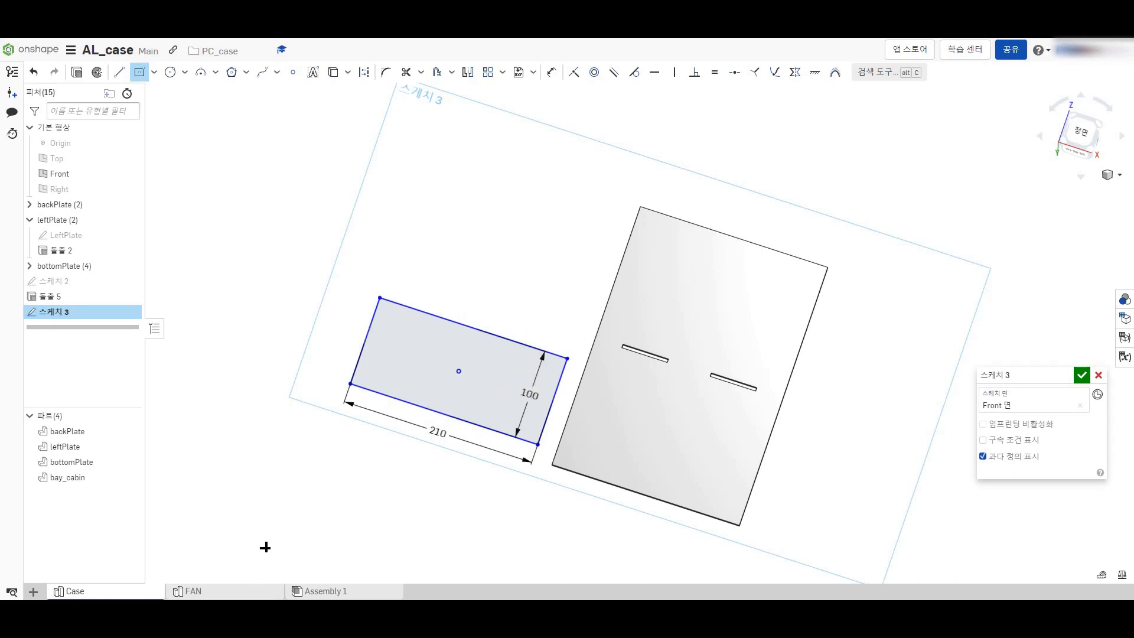
# Step: Open Assembly 1 and measure the width across the upper bay between its two side edges
pyautogui.click(301, 592)
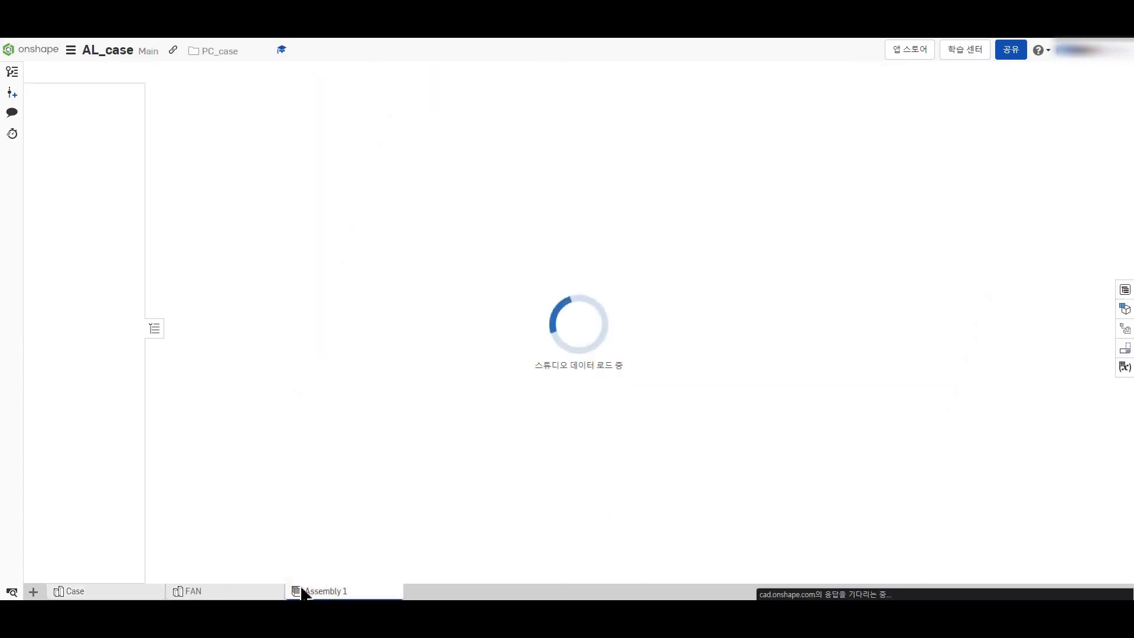
pyautogui.moveTo(258, 326); pyautogui.dragTo(347, 351, button='right')
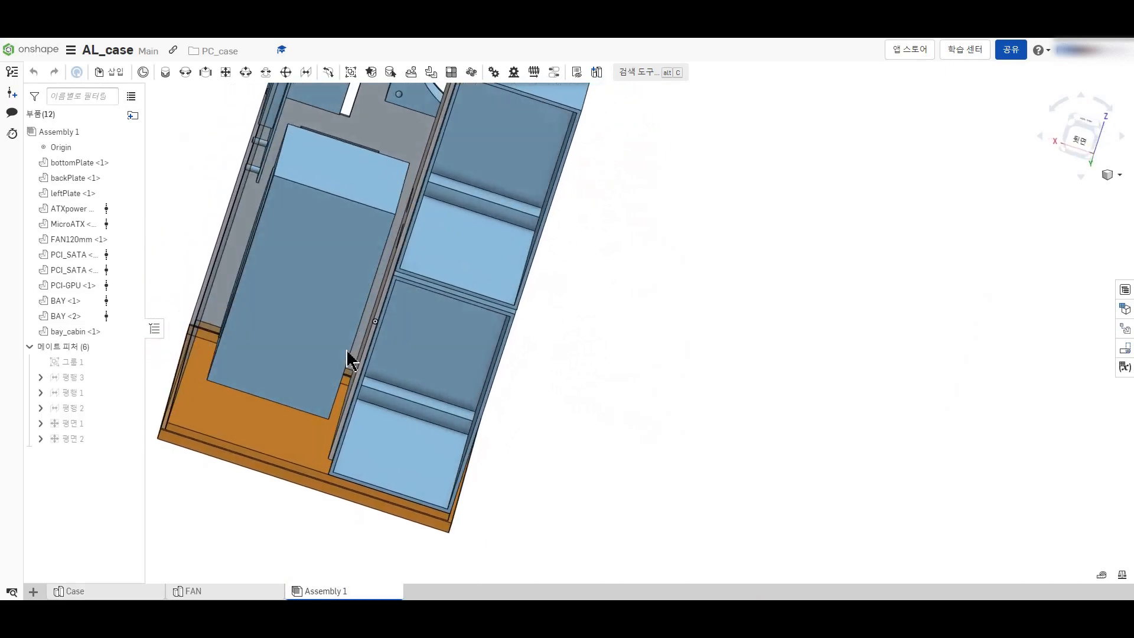
pyautogui.scroll(3, 419, 305)
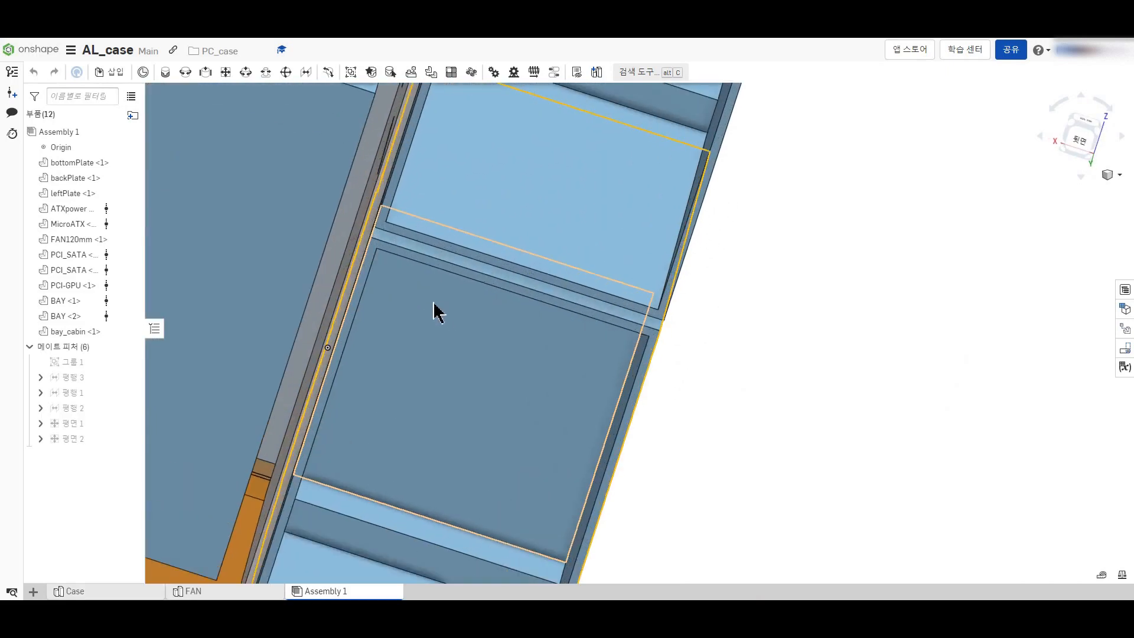
pyautogui.click(372, 256)
pyautogui.click(657, 355)
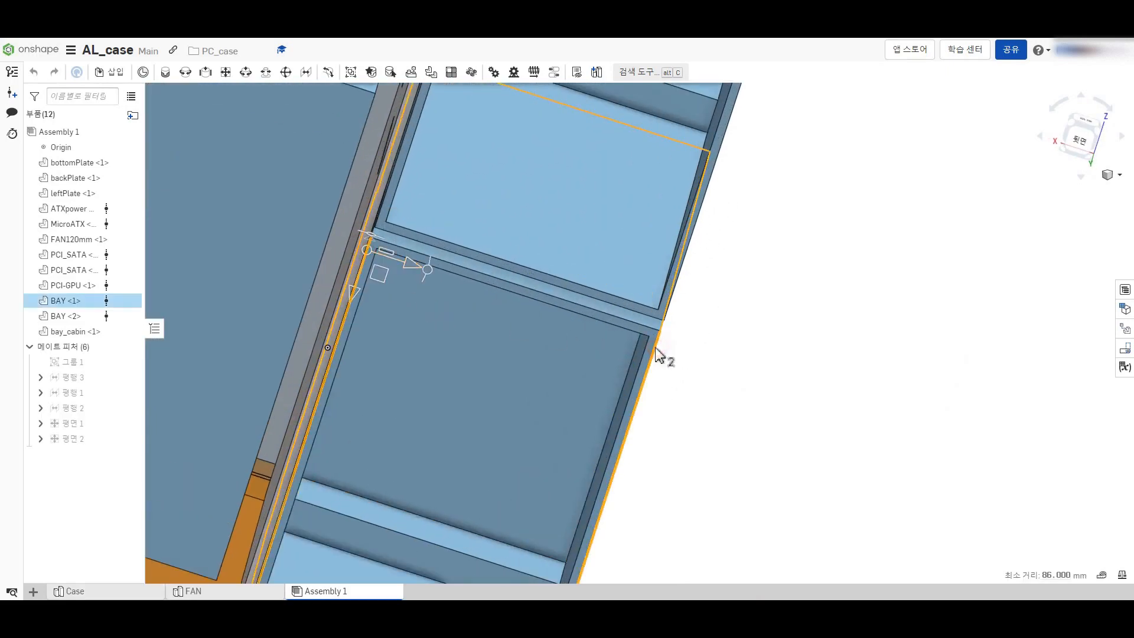
# Step: Return to the Case part studio and set the sketch rectangle's width to 86 mm and height to 210 mm
pyautogui.click(74, 591)
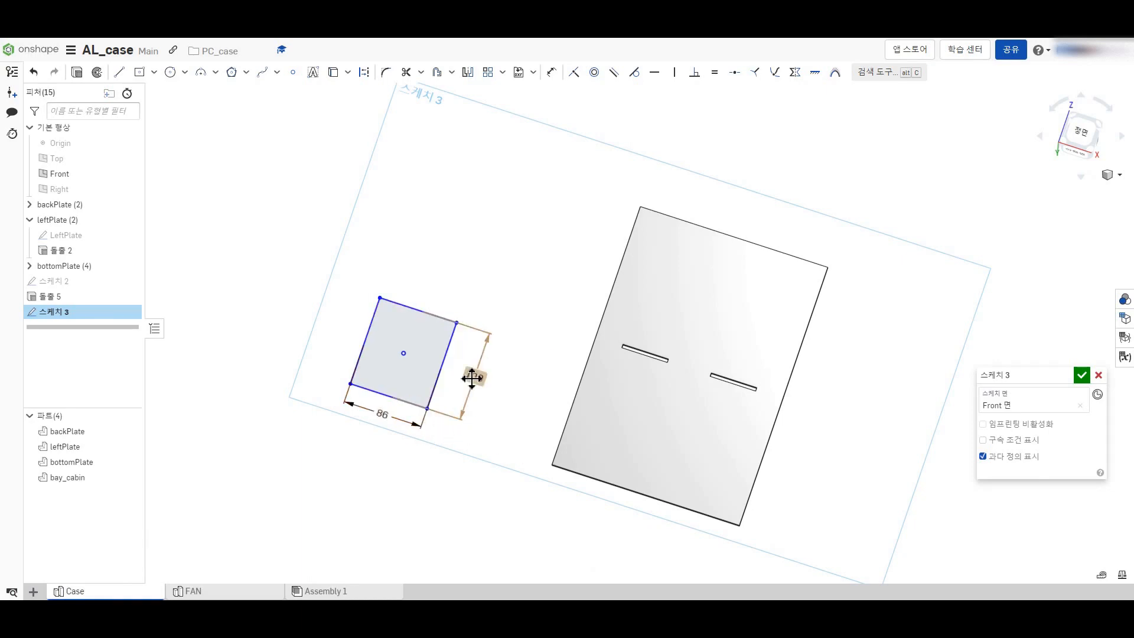
pyautogui.doubleClick(472, 378)
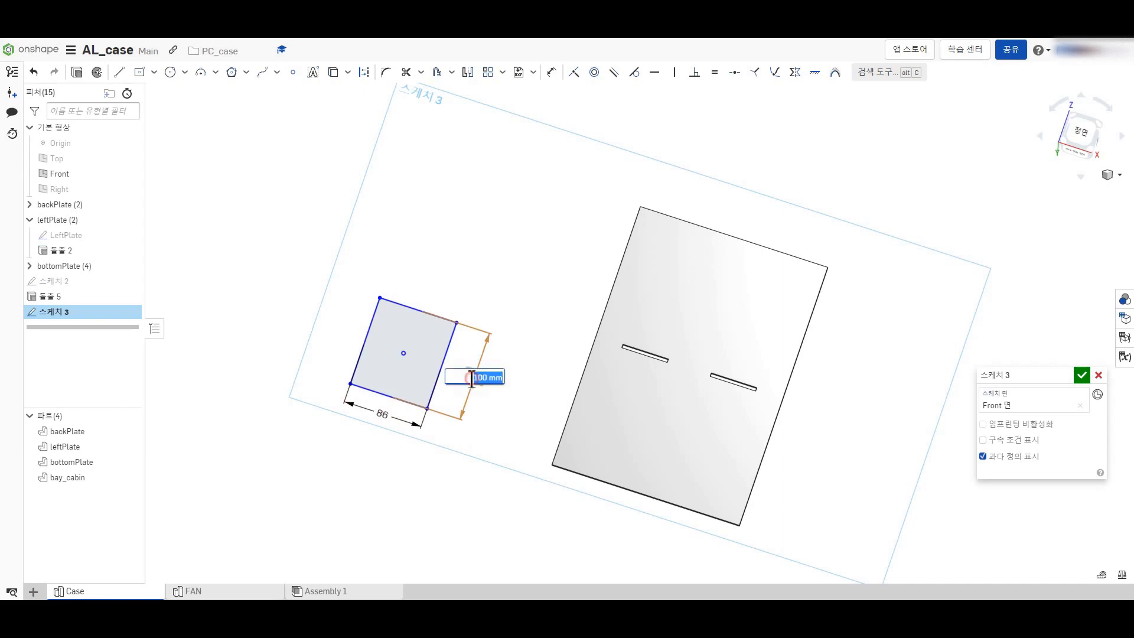
pyautogui.write('210')
pyautogui.press('Return')
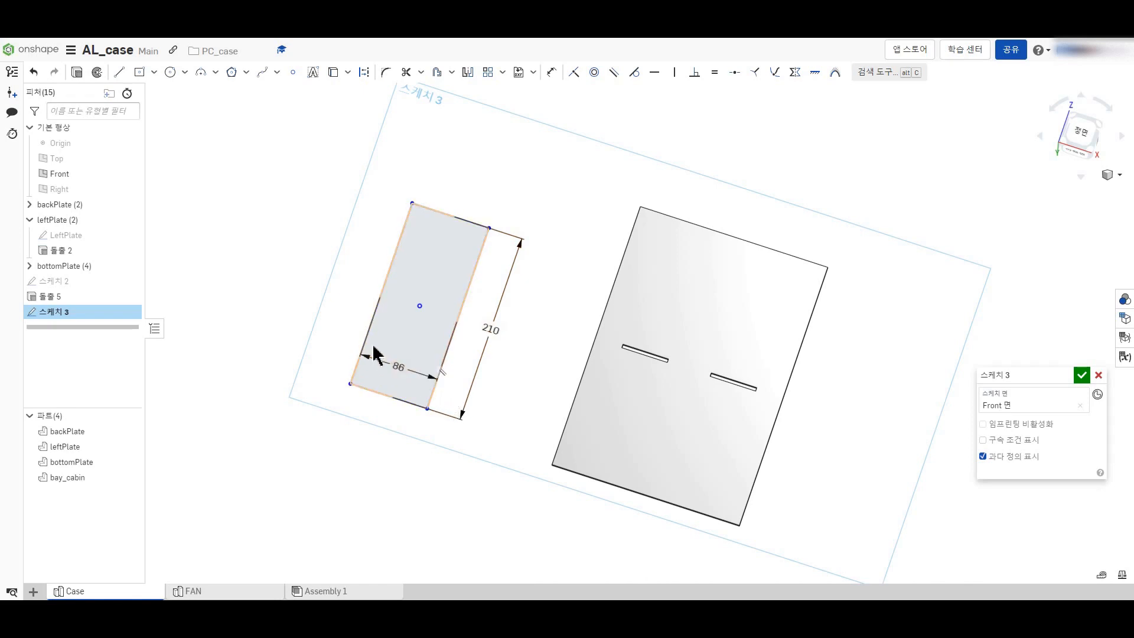
# Step: Dimension the rectangle's lower edge to the plate's lower edge with a distance of 0
pyautogui.scroll(2, 375, 353)
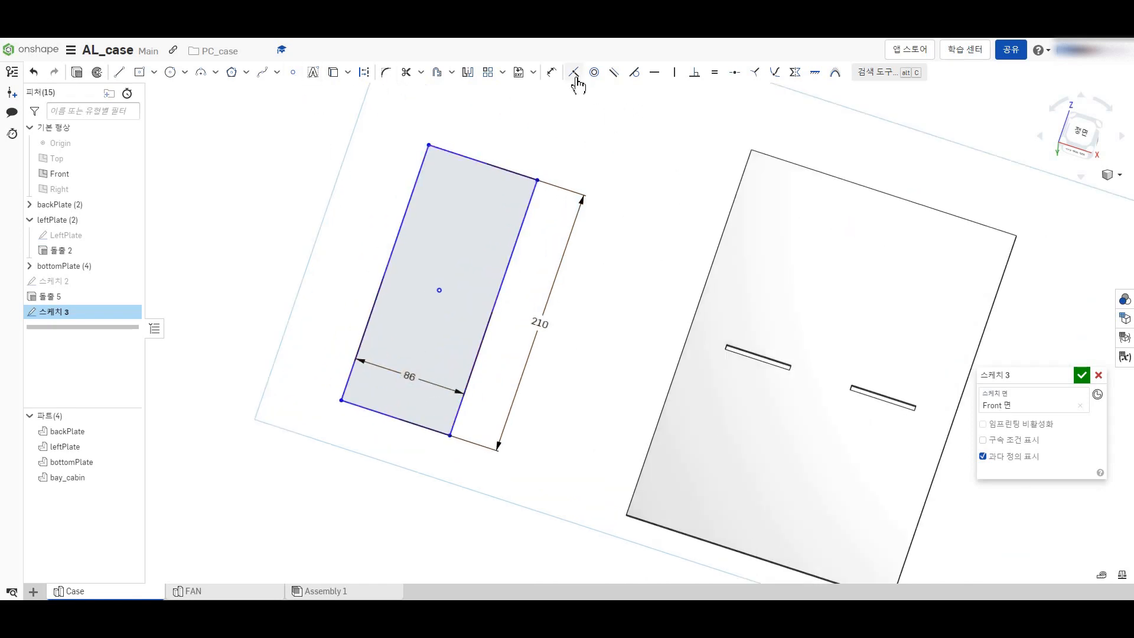
pyautogui.click(552, 71)
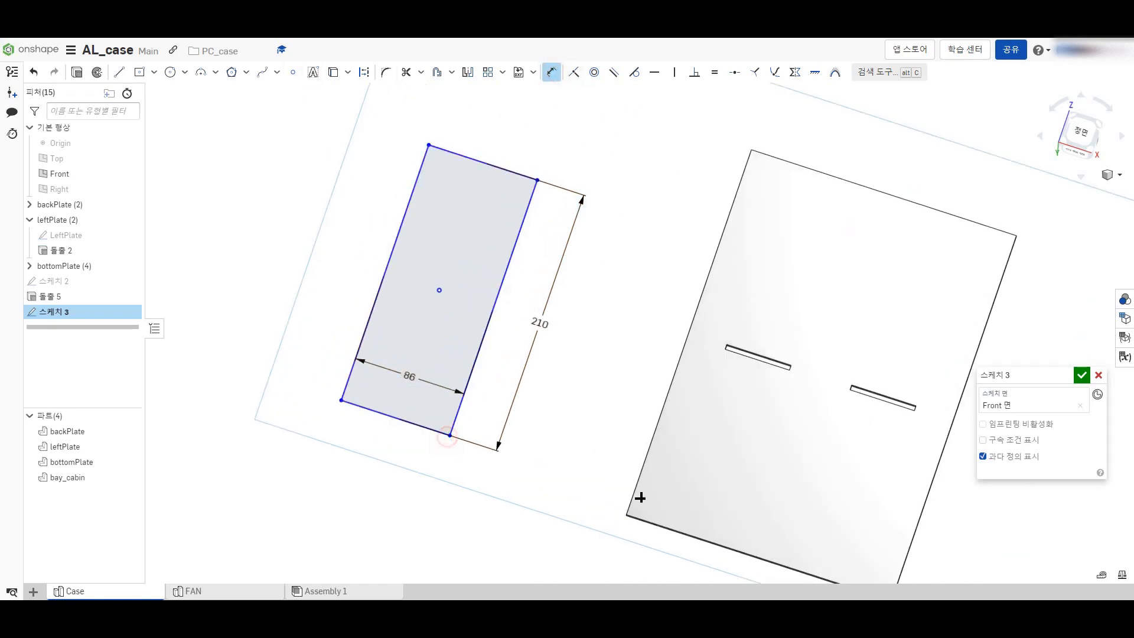
pyautogui.click(648, 520)
pyautogui.click(611, 503)
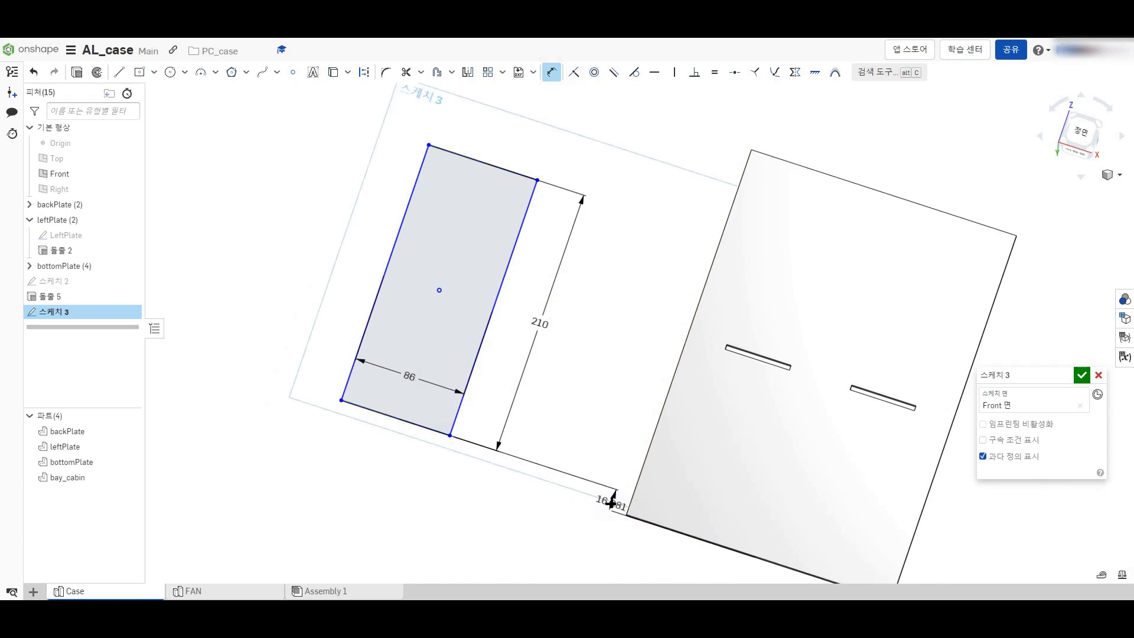
pyautogui.write('0')
pyautogui.press('Return')
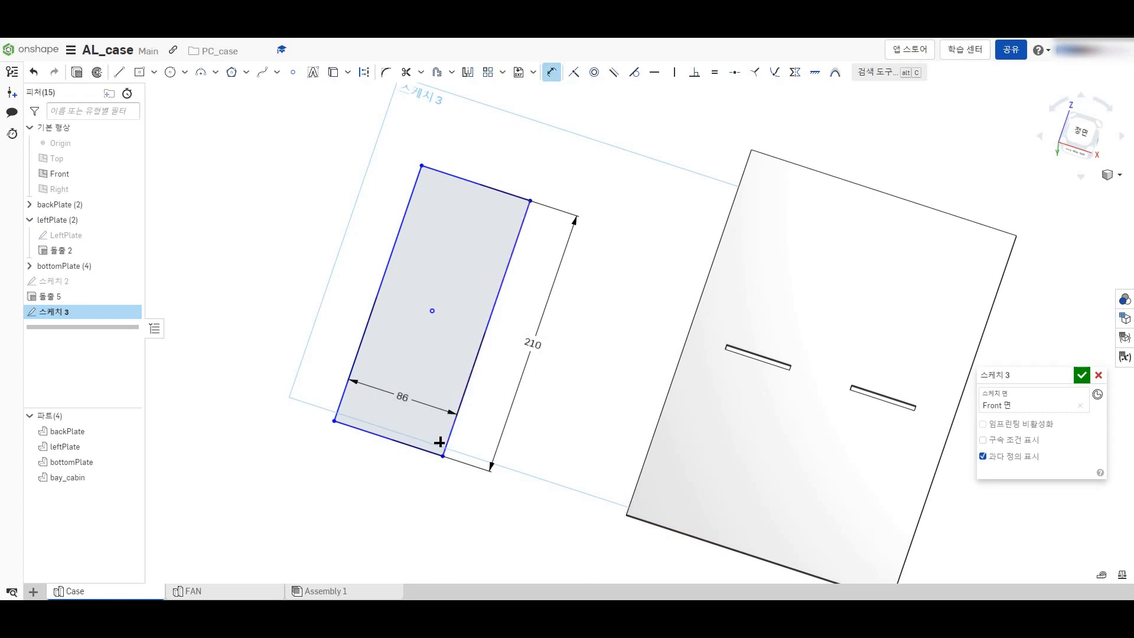
# Step: Delete the whole rectangle beside the plate from the sketch
pyautogui.scroll(-5, 439, 442)
pyautogui.scroll(3, 446, 449)
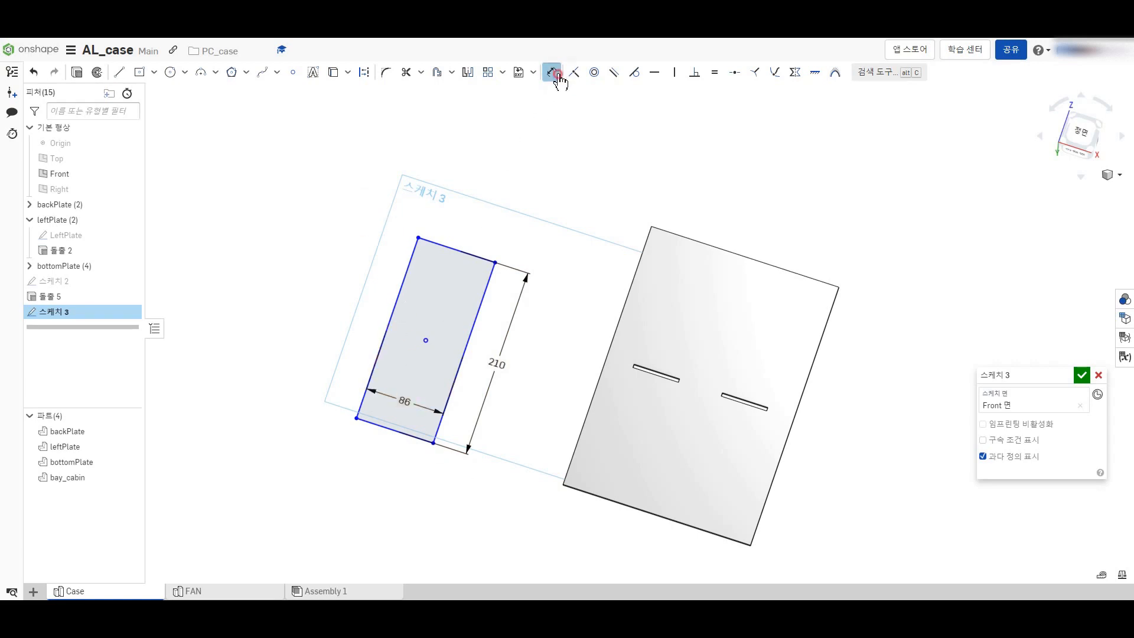
pyautogui.moveTo(311, 220); pyautogui.dragTo(513, 532)
pyautogui.press('Delete')
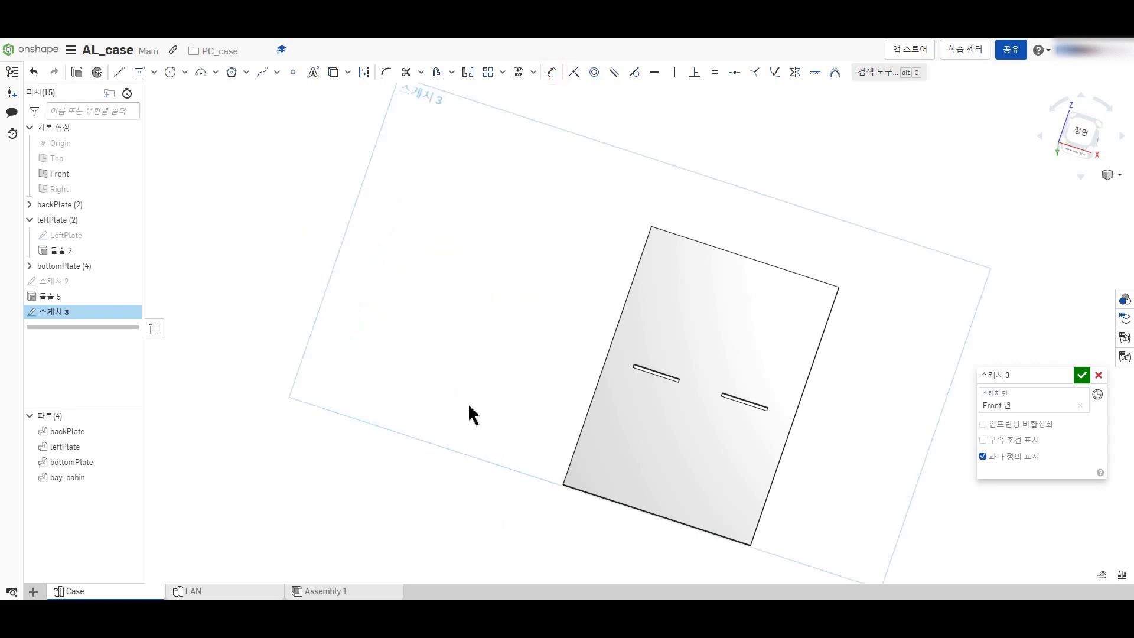
# Step: Draw a corner rectangle just above the plate, matching the plate's 210 mm width, and set its height to 86 mm
pyautogui.click(139, 72)
pyautogui.click(658, 212)
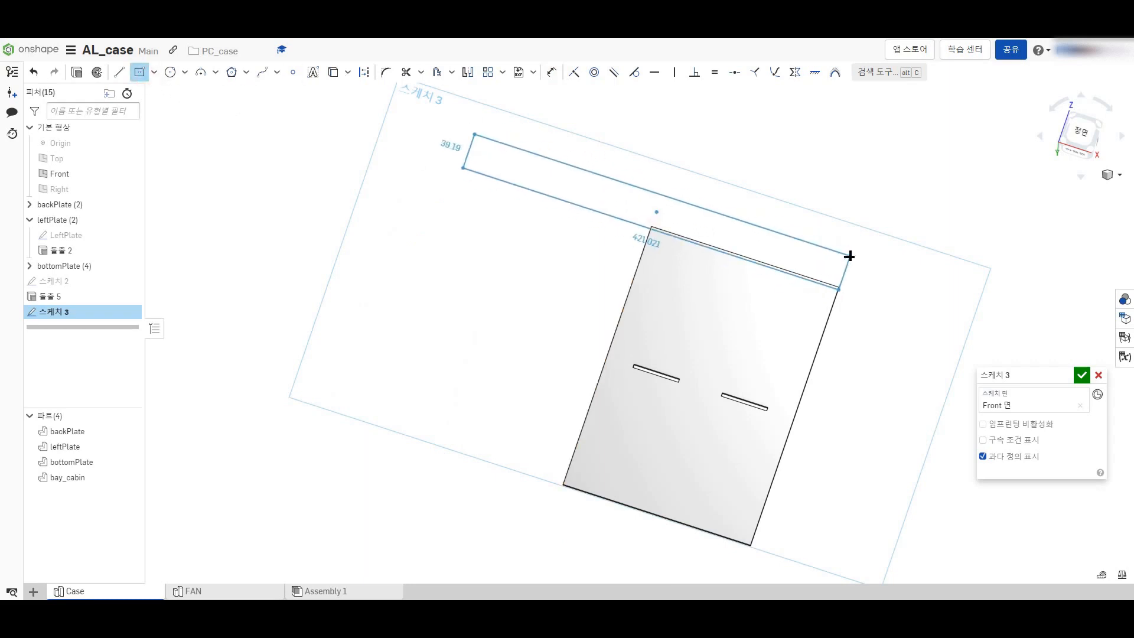
pyautogui.click(154, 72)
pyautogui.click(155, 94)
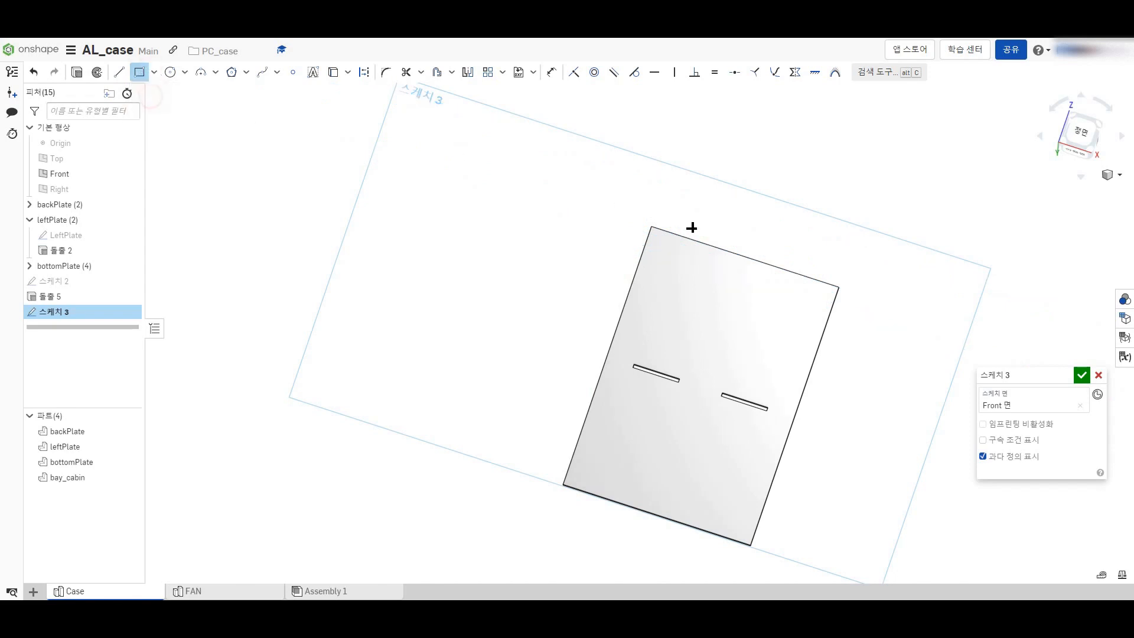
pyautogui.click(658, 213)
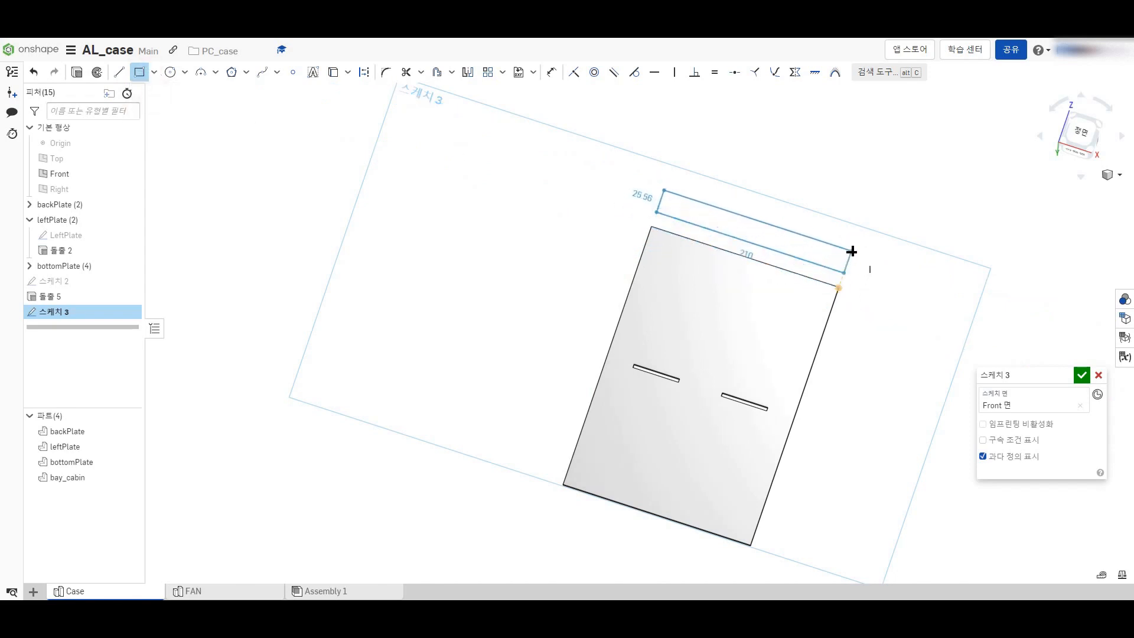
pyautogui.click(866, 211)
pyautogui.click(644, 175)
pyautogui.write('8')
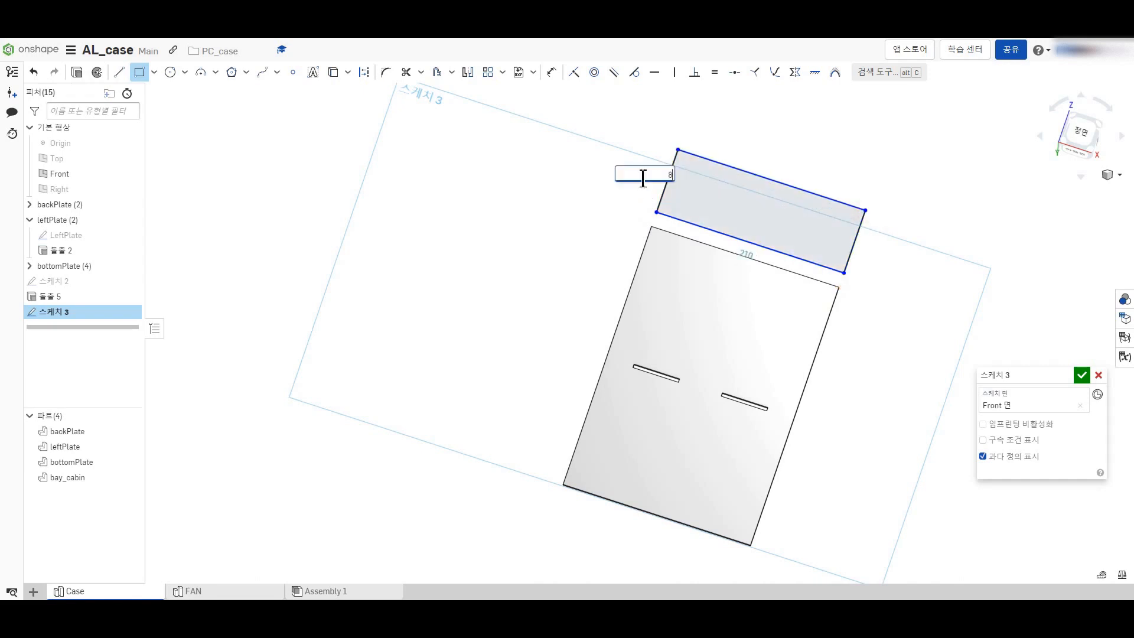
pyautogui.write('6')
pyautogui.press('Return')
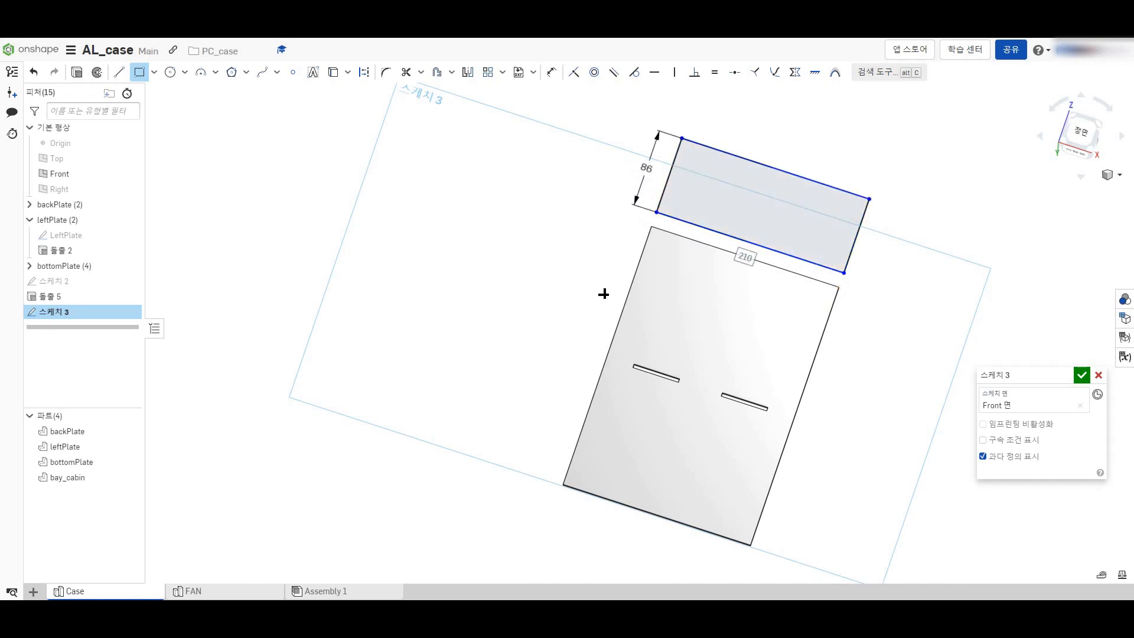
# Step: Add a 51 mm wide tab rectangle below the large rectangle's lower edge, aligned with the plate's left slot, and dimension its depth
pyautogui.scroll(2, 649, 223)
pyautogui.scroll(-1, 518, 263)
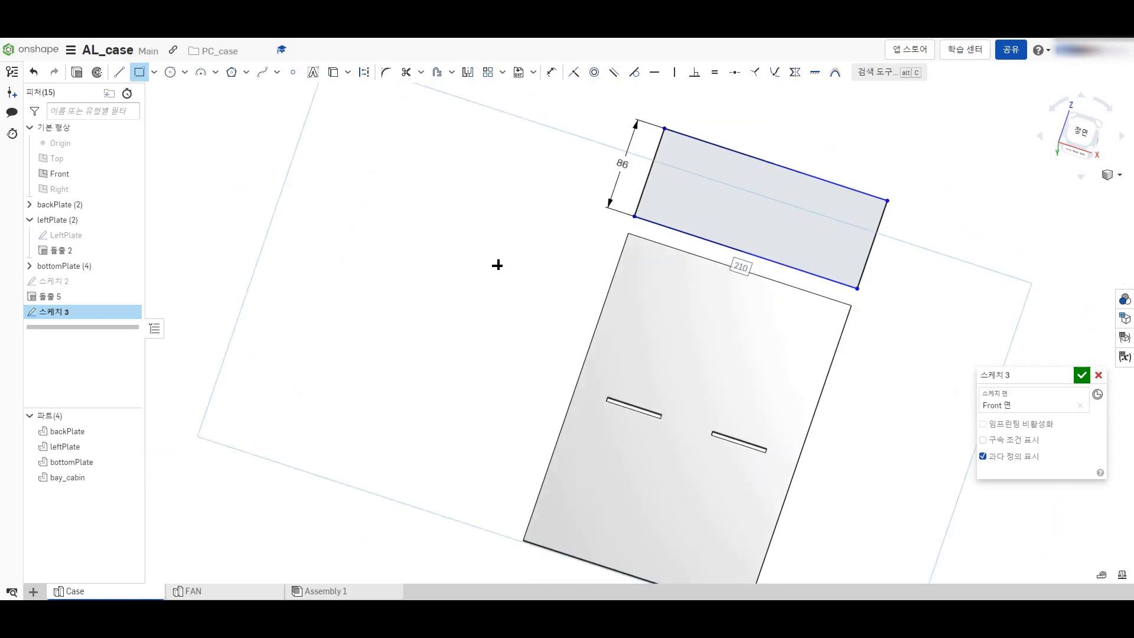
pyautogui.click(139, 77)
pyautogui.click(664, 235)
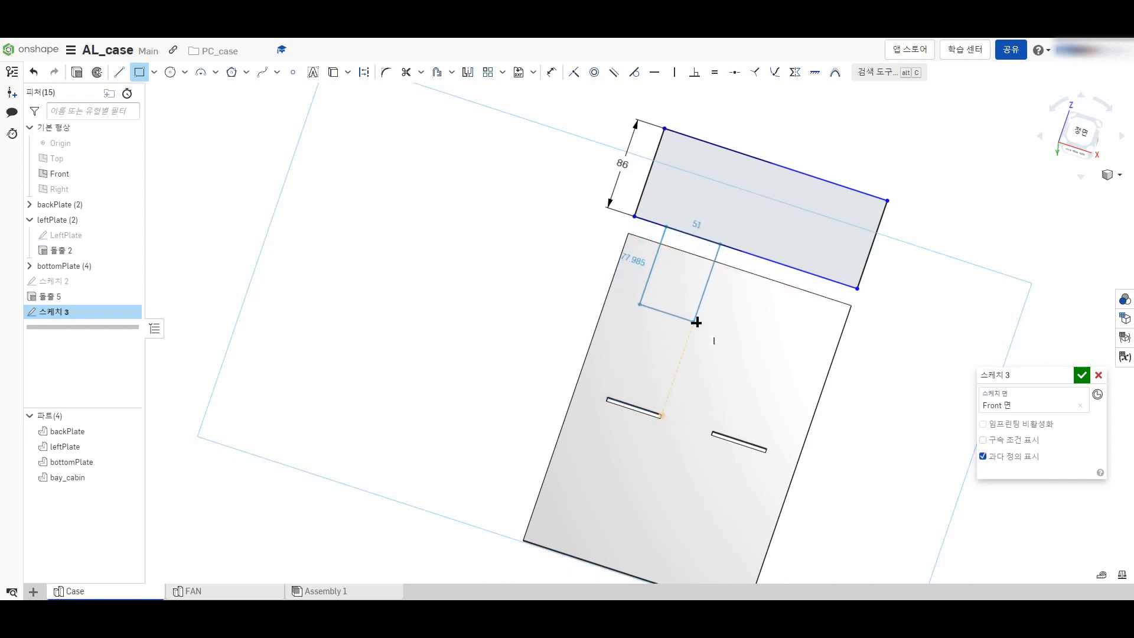
pyautogui.click(719, 253)
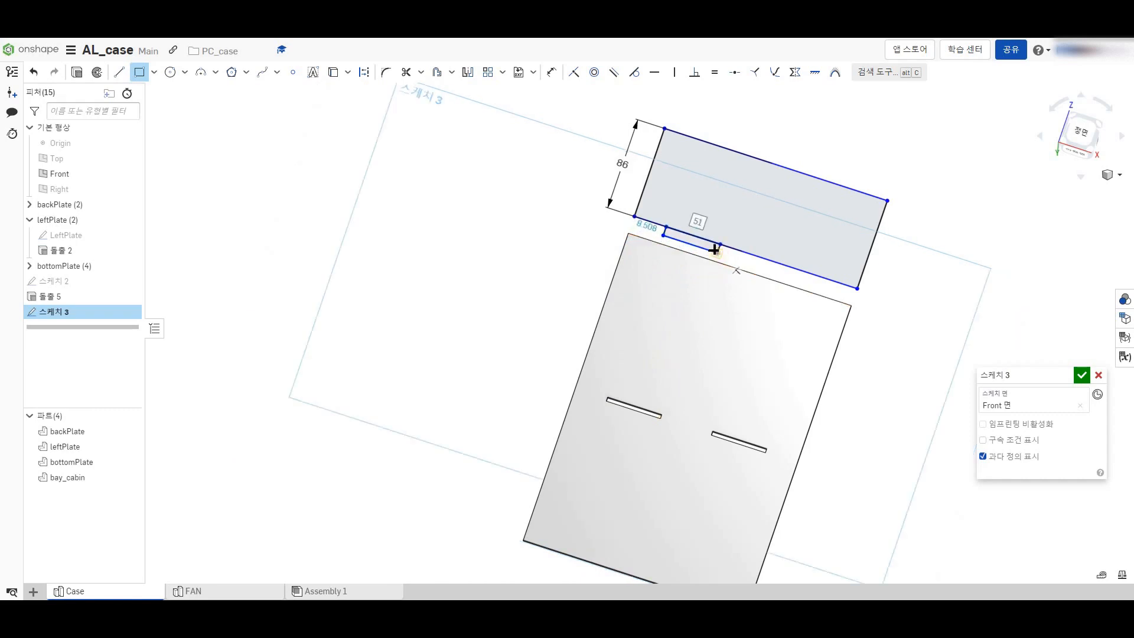
pyautogui.scroll(3, 709, 228)
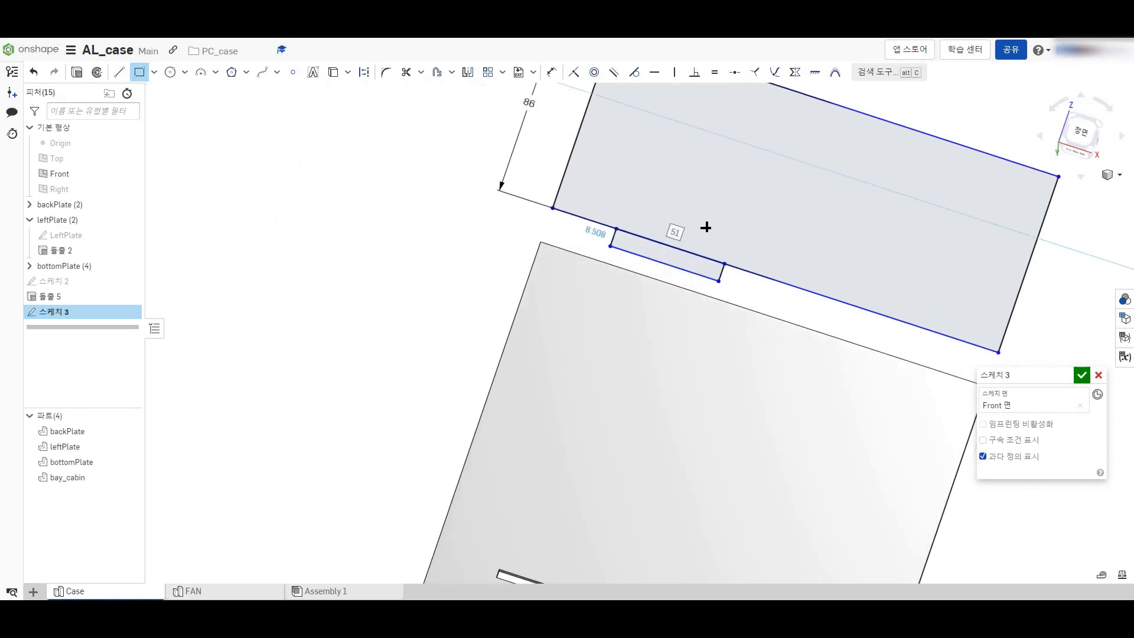
pyautogui.click(589, 235)
pyautogui.scroll(4, 584, 227)
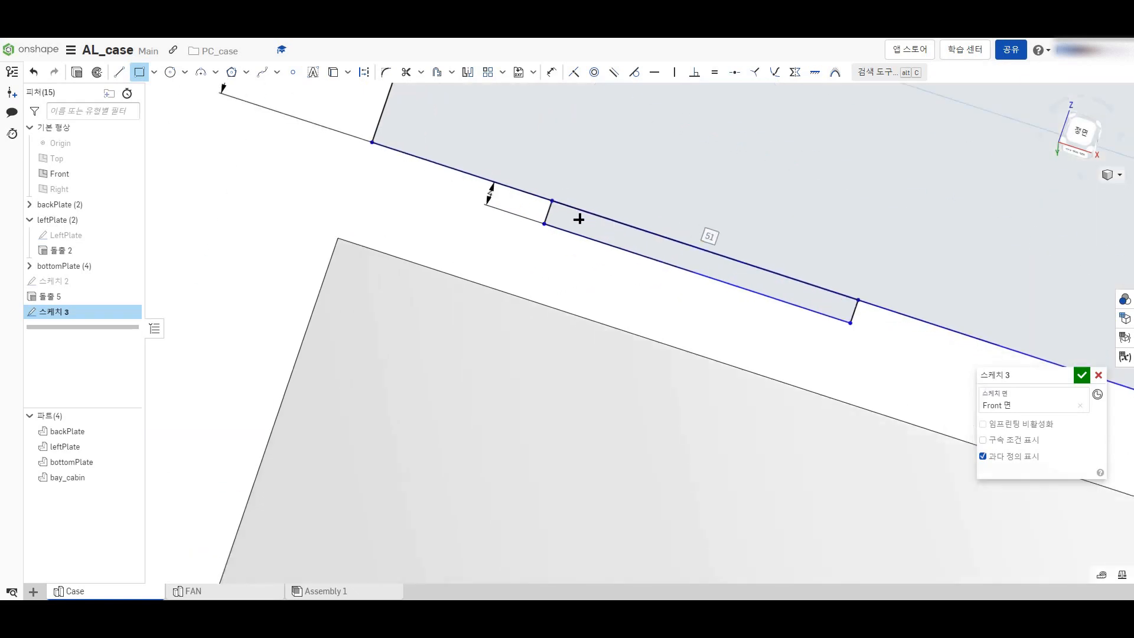
# Step: Add a second tab rectangle 51 mm wide below the same edge, aligned with the plate's right slot
pyautogui.scroll(-2, 449, 227)
pyautogui.scroll(-4, 414, 227)
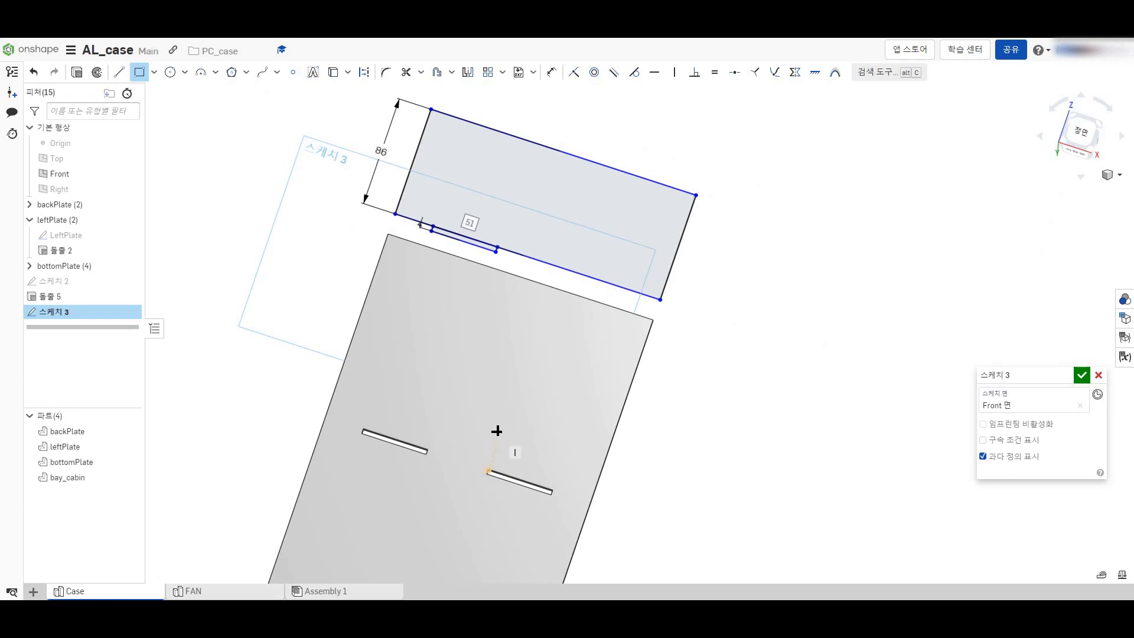
pyautogui.click(560, 269)
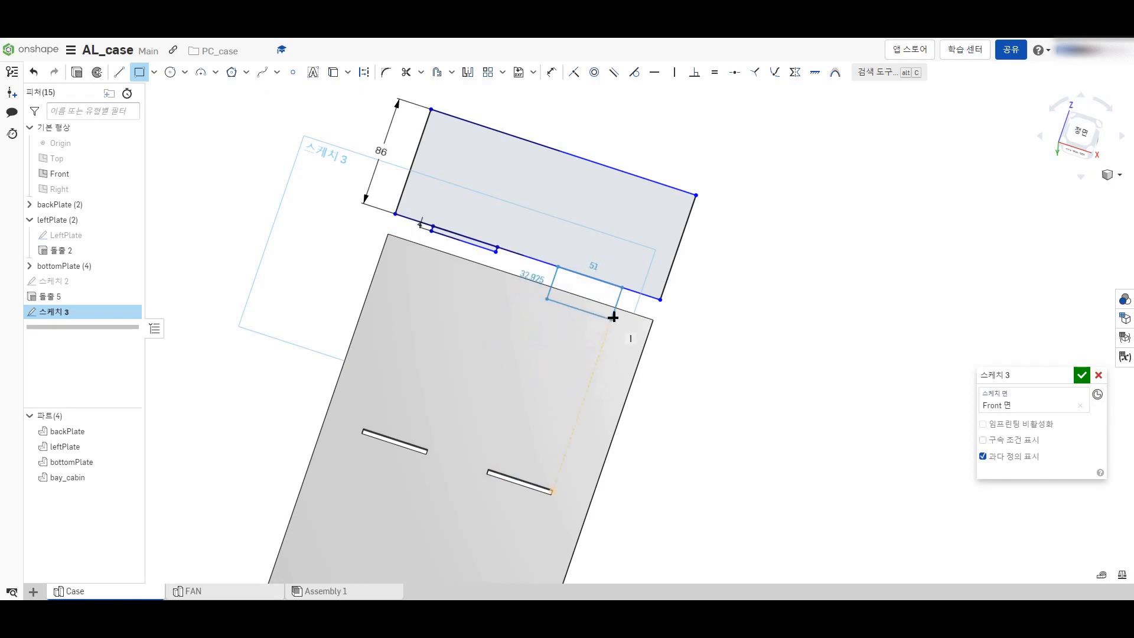
pyautogui.click(618, 294)
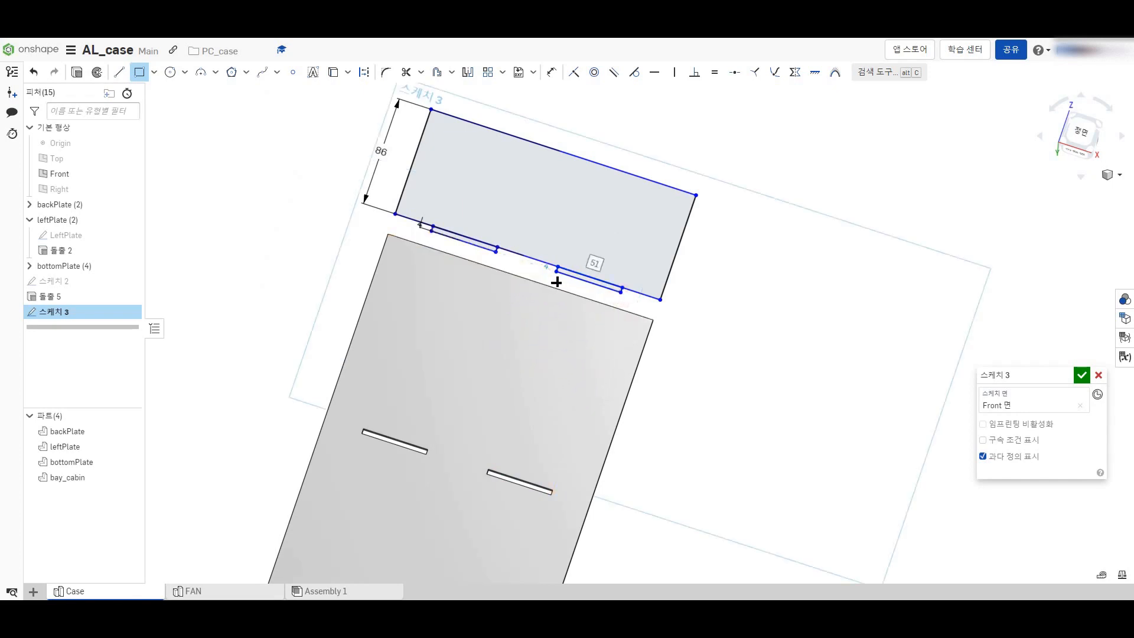
pyautogui.press('Escape')
# Step: Draw a 51 mm wide tab rectangle above the large rectangle's upper edge, aligned with the lower-left tab
pyautogui.scroll(4, 498, 212)
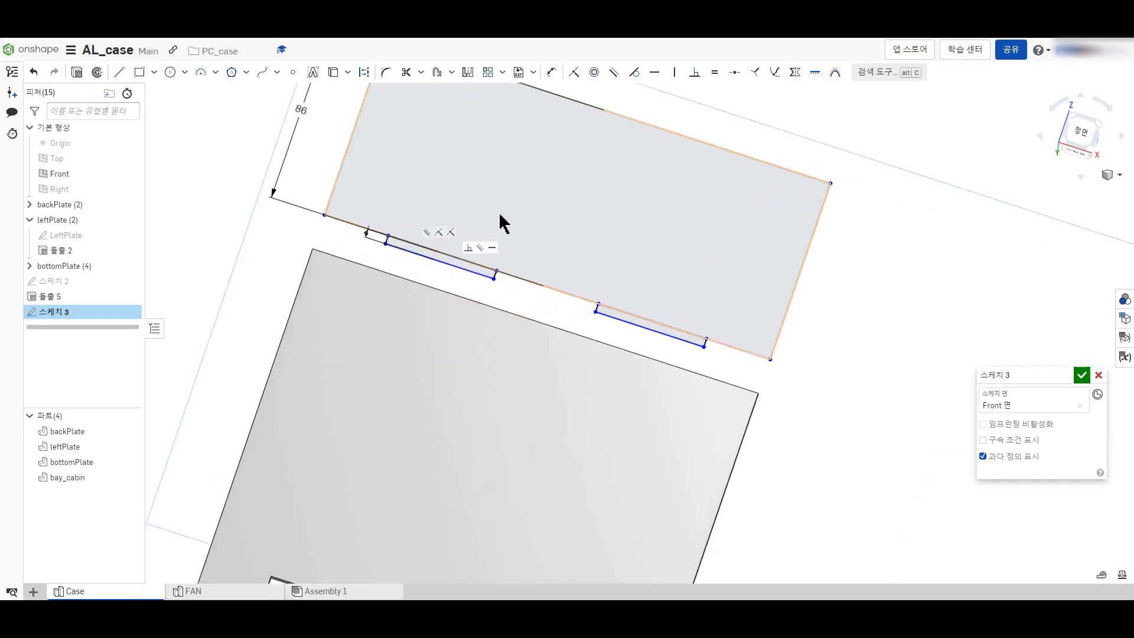
pyautogui.scroll(-3, 426, 319)
pyautogui.click(147, 73)
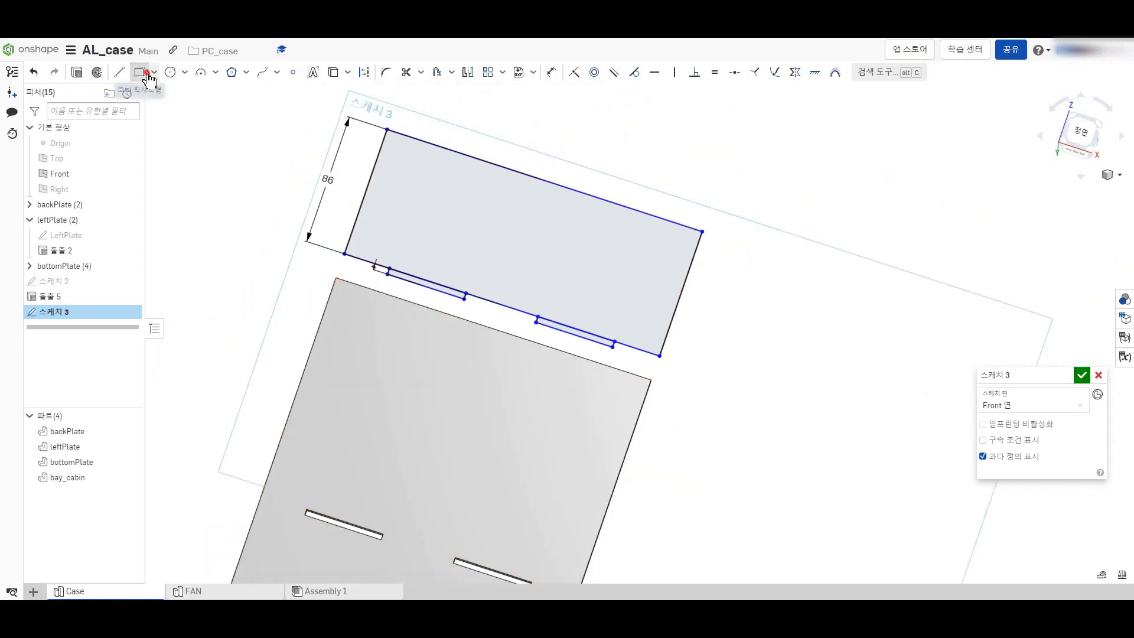
pyautogui.scroll(3, 431, 202)
pyautogui.click(365, 339)
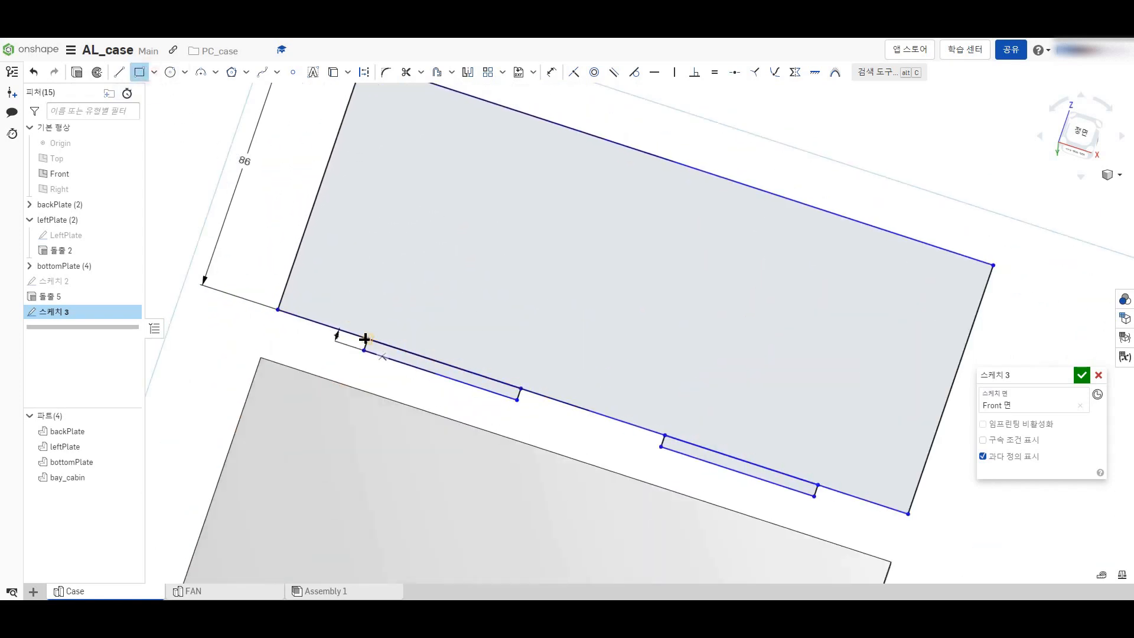
pyautogui.click(453, 91)
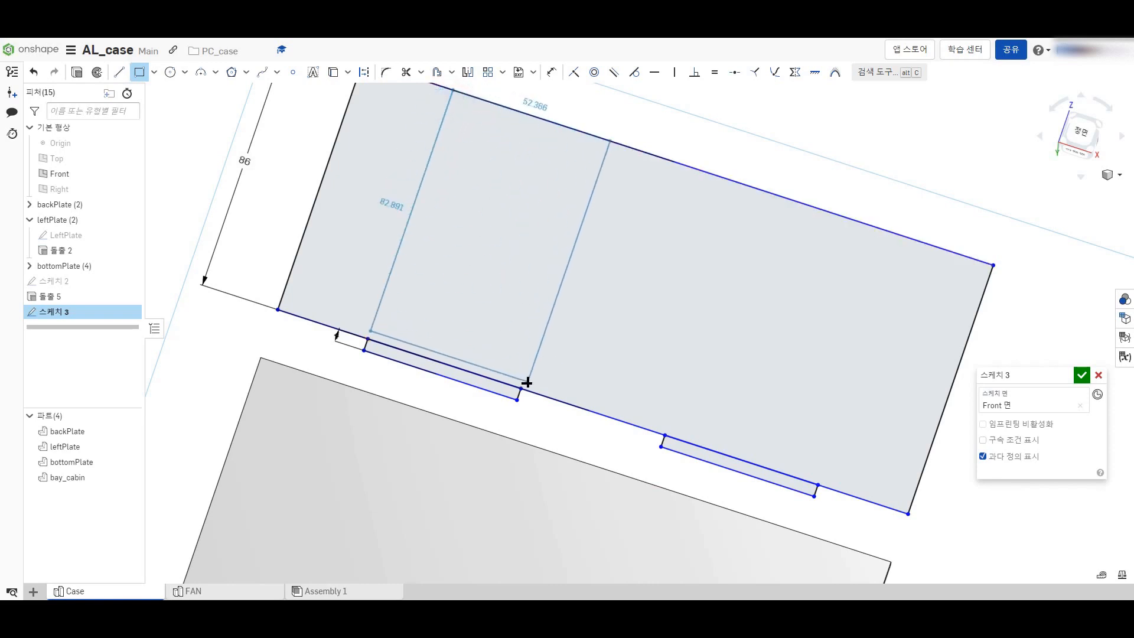
pyautogui.click(615, 122)
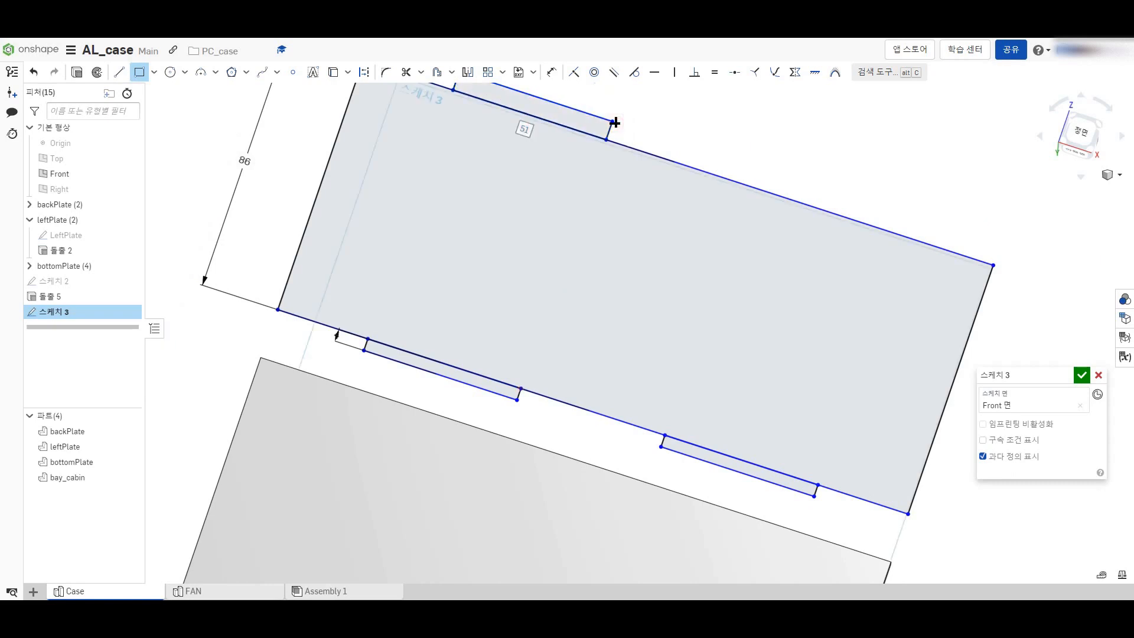
pyautogui.scroll(-3, 590, 121)
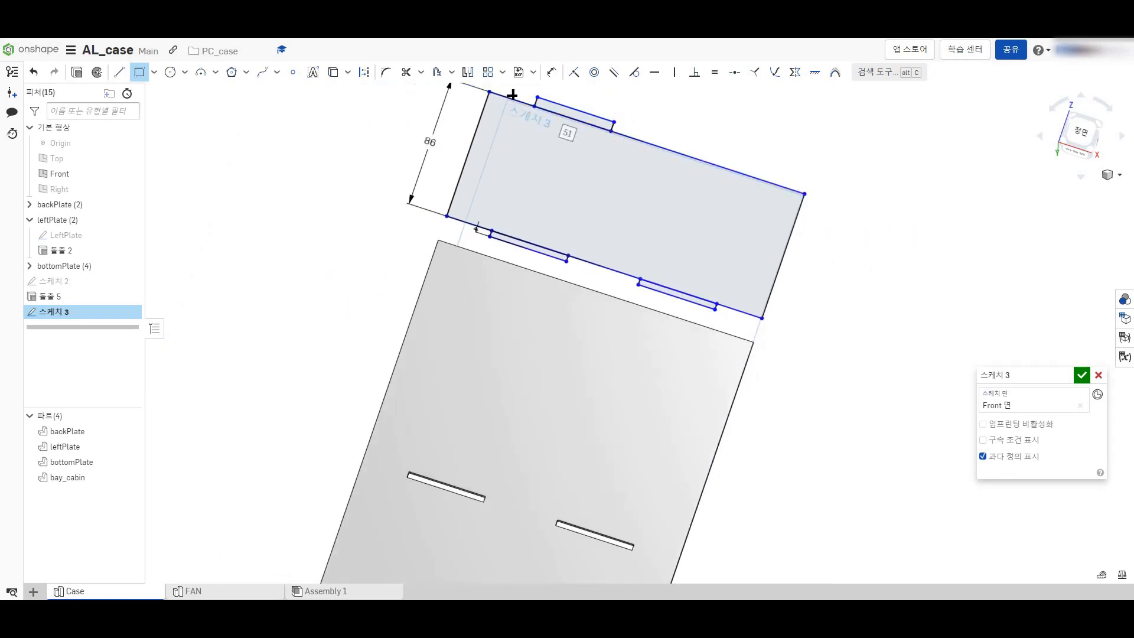
# Step: Add a second 51 mm wide tab rectangle above the upper edge, aligned with the lower-right tab
pyautogui.scroll(3, 725, 114)
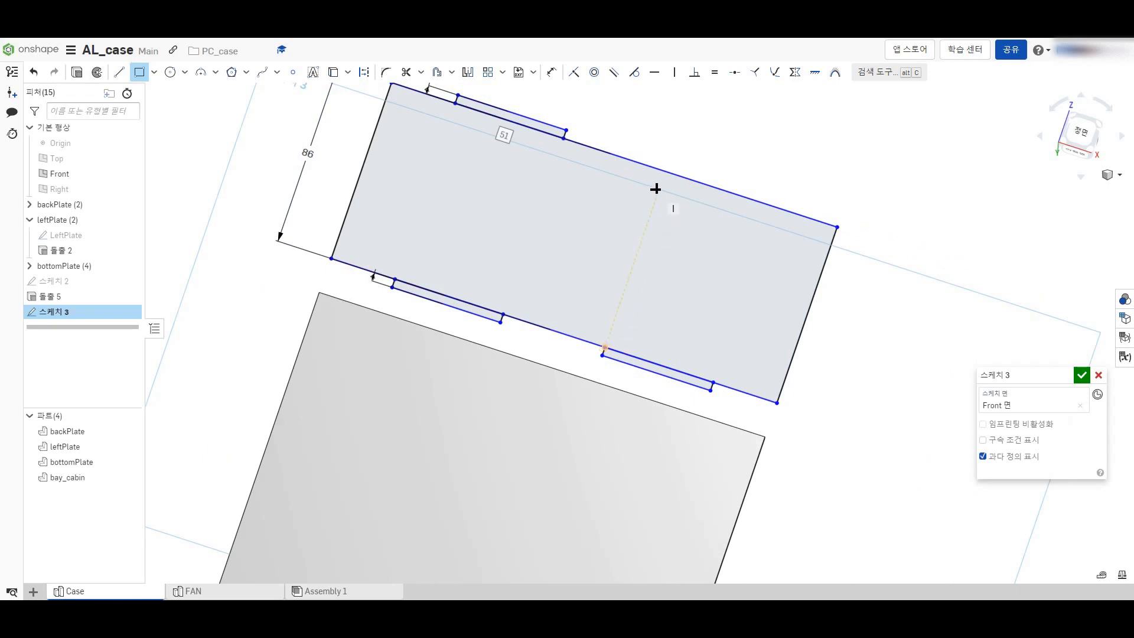
pyautogui.click(664, 172)
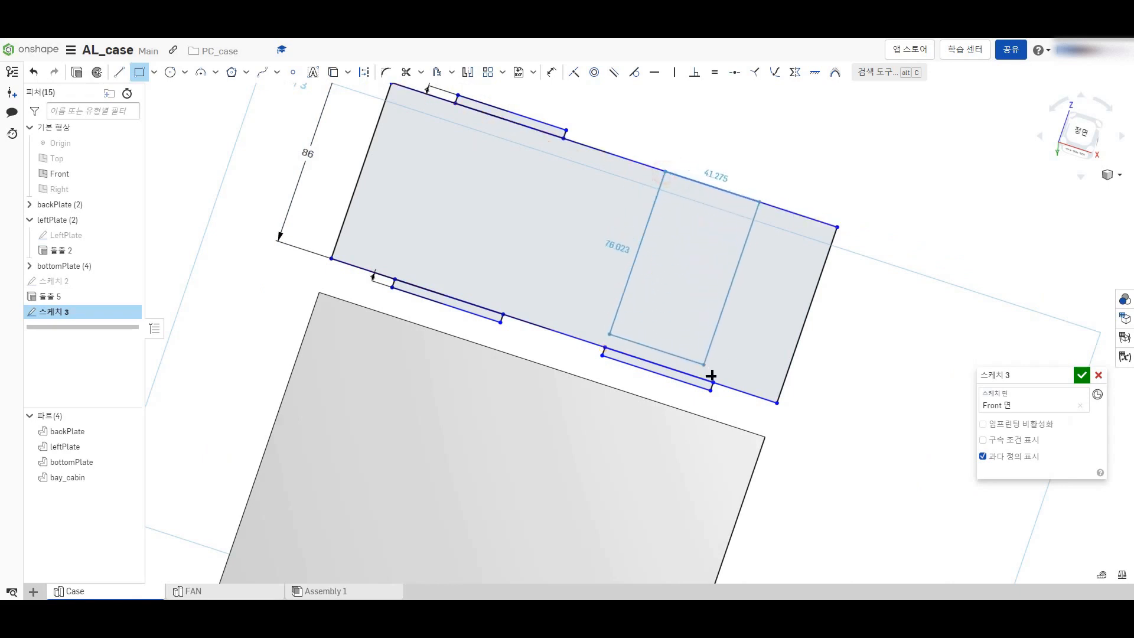
pyautogui.scroll(1, 741, 298)
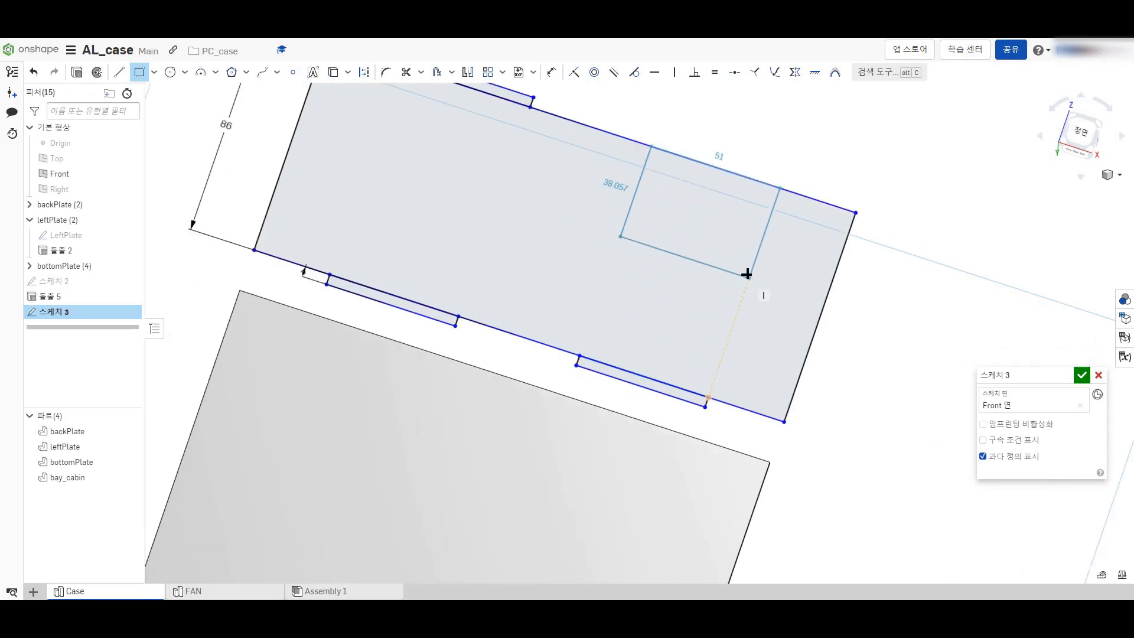
pyautogui.click(783, 177)
pyautogui.scroll(-4, 605, 281)
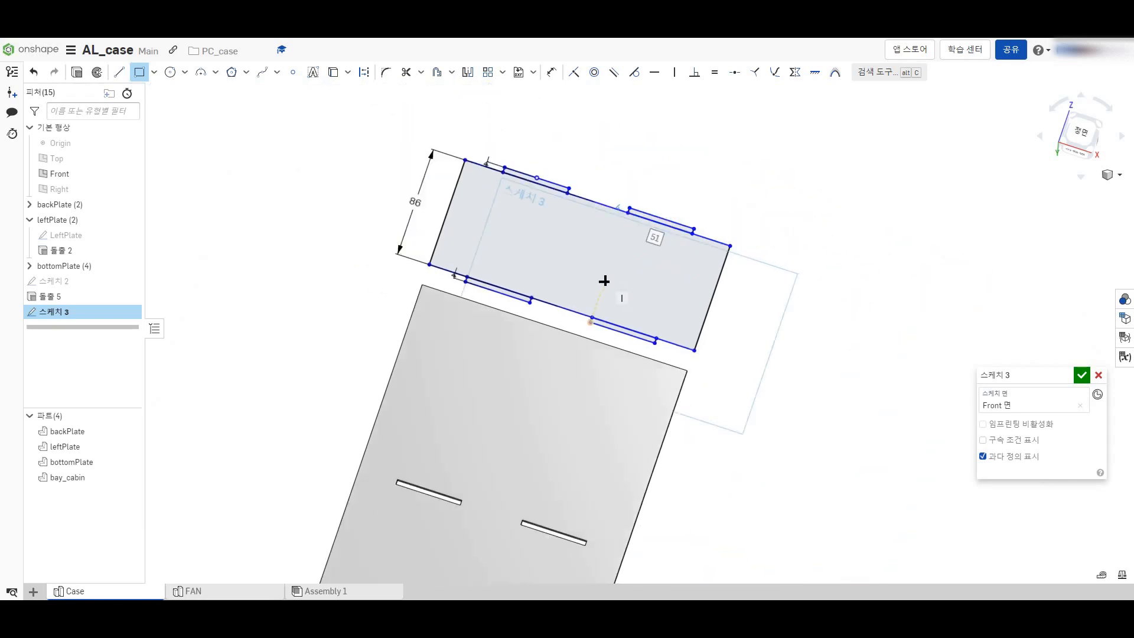
pyautogui.press('Escape')
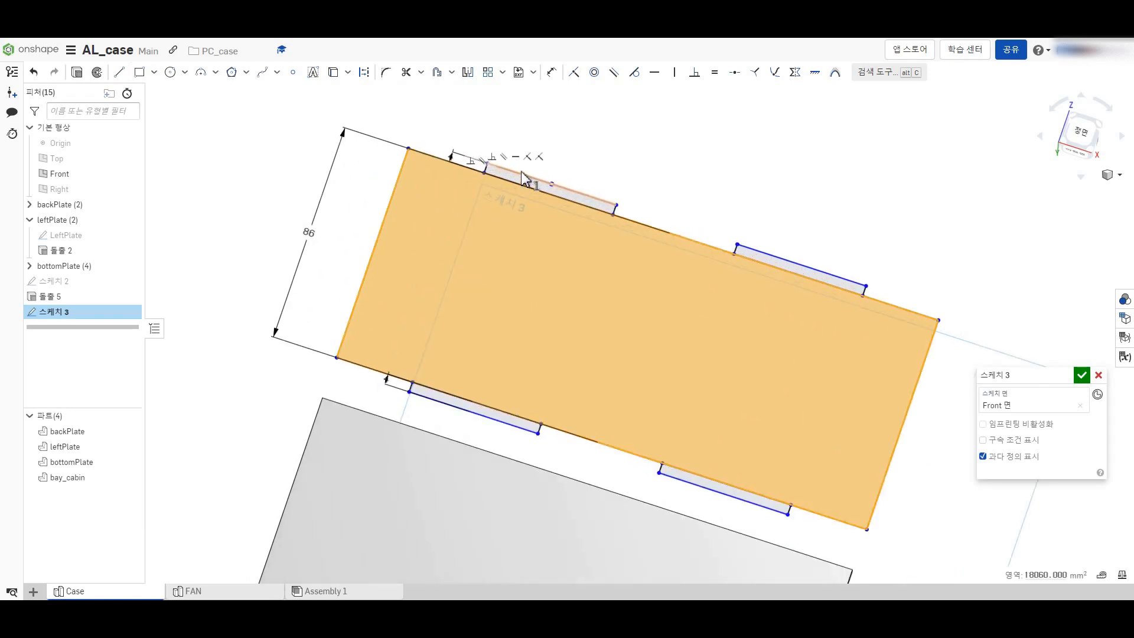
# Step: Extrude the large rectangle and its four tab regions together by 3 mm as a new part
pyautogui.scroll(4, 523, 172)
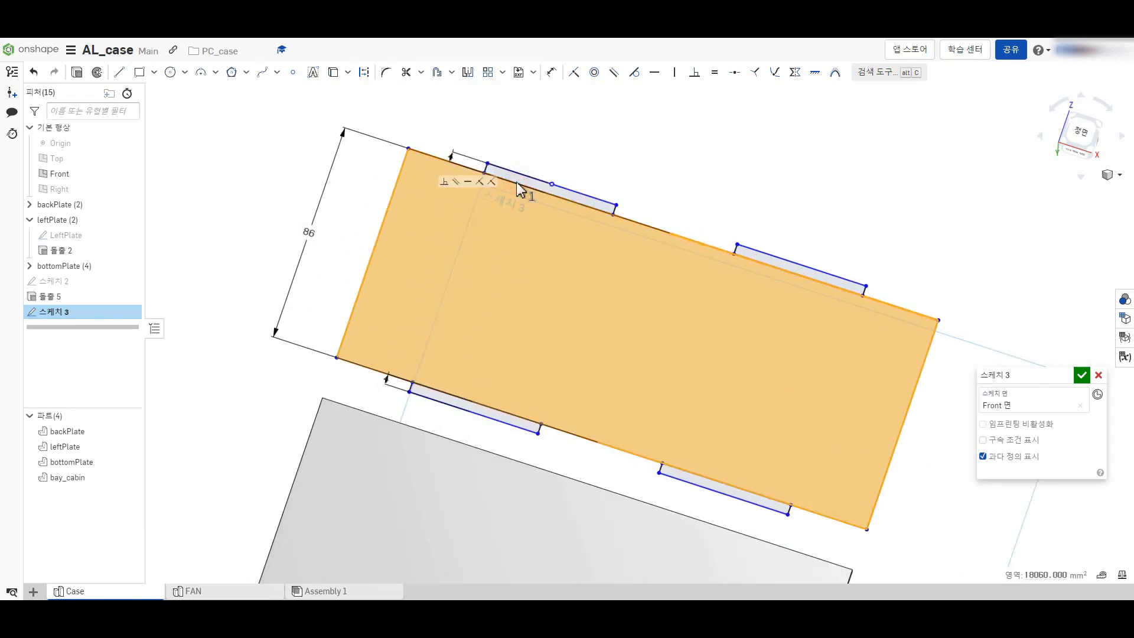
pyautogui.click(518, 188)
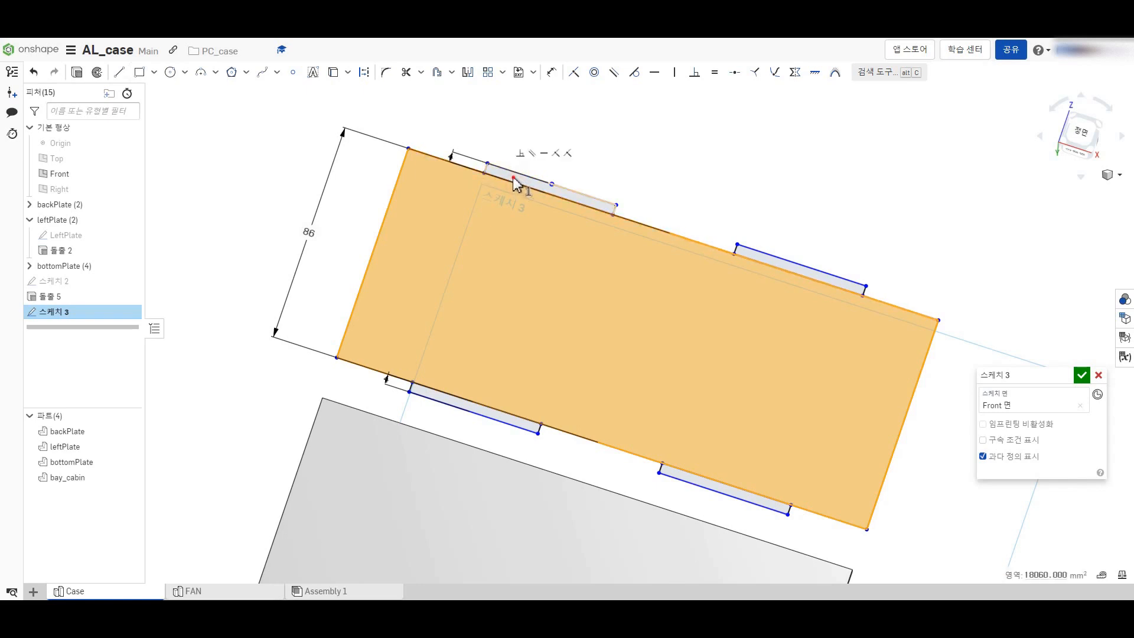
pyautogui.click(753, 260)
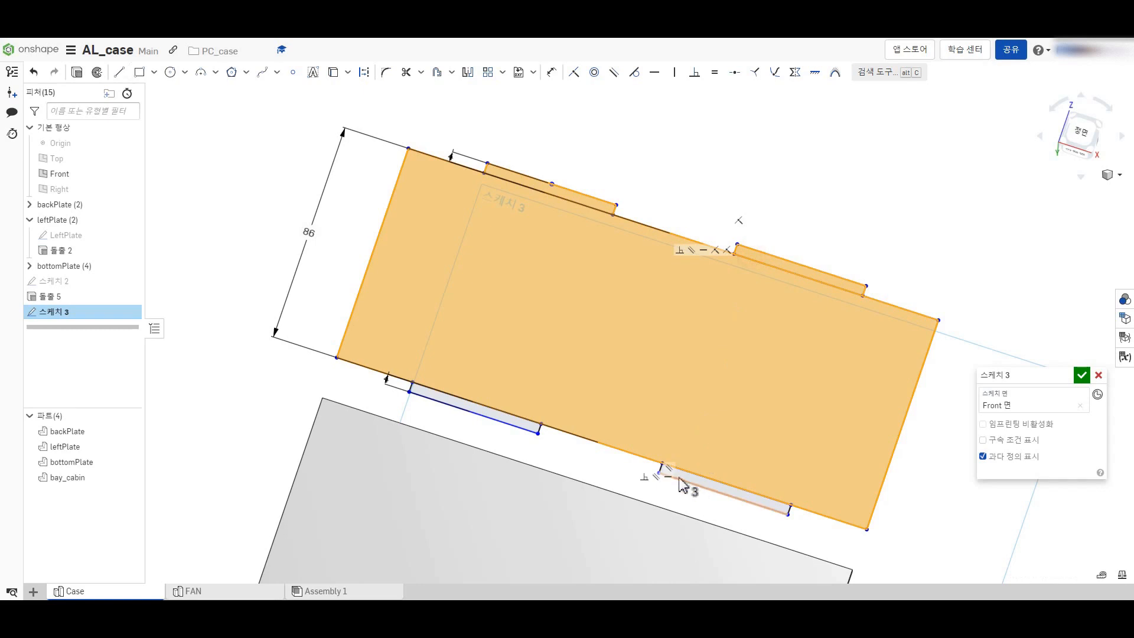
pyautogui.click(685, 481)
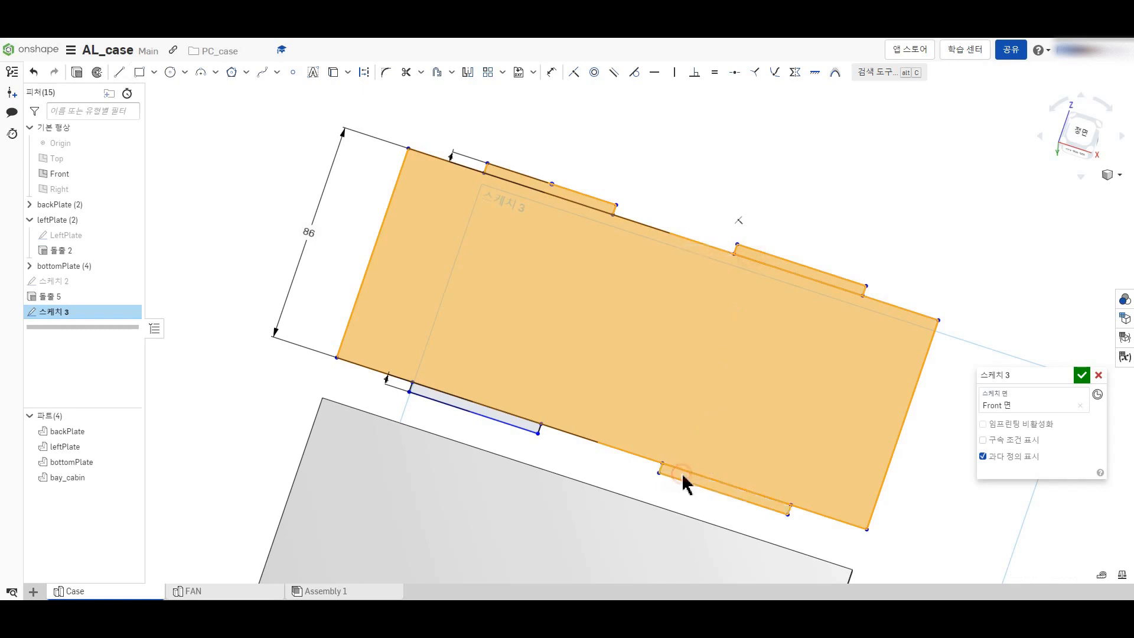
pyautogui.click(515, 425)
pyautogui.scroll(3, 515, 426)
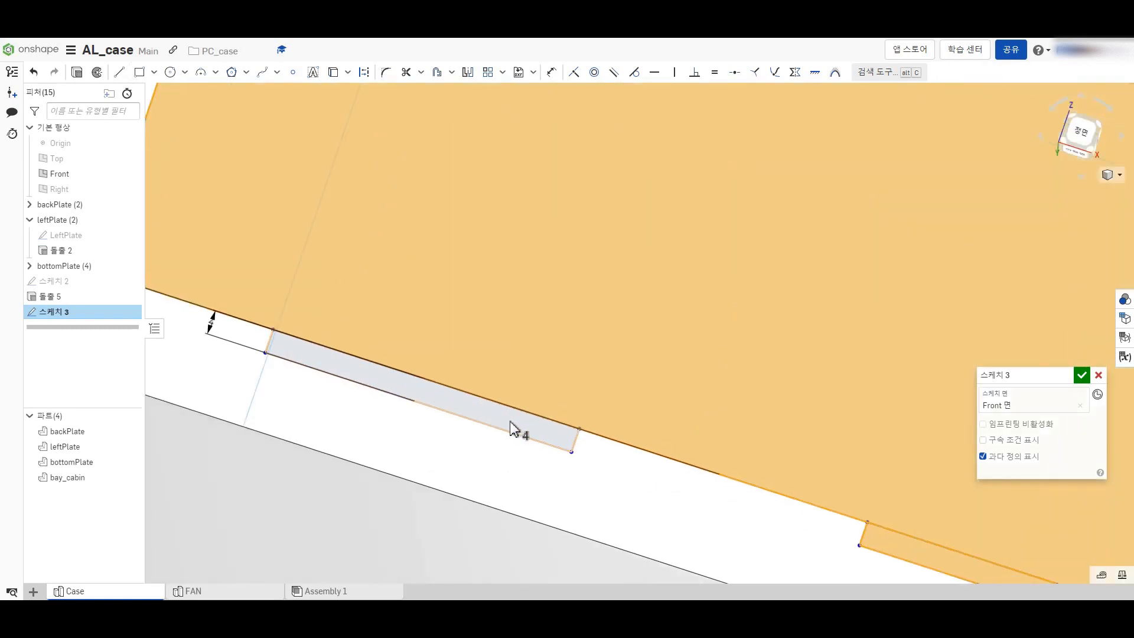
pyautogui.scroll(-5, 515, 429)
pyautogui.click(78, 72)
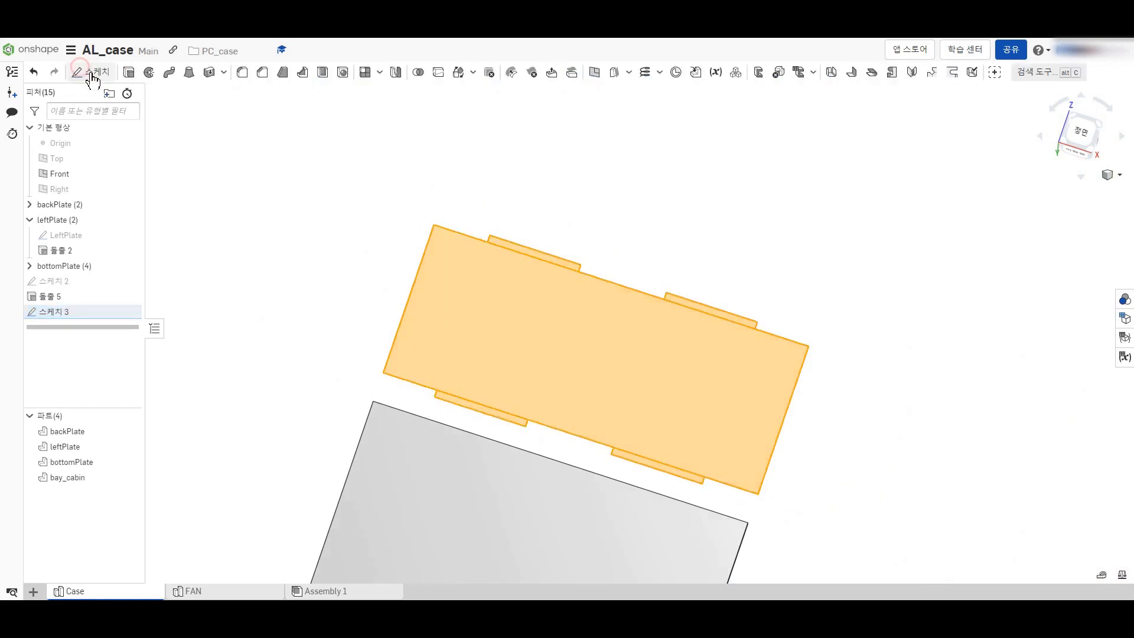
pyautogui.click(1024, 502)
pyautogui.write('3')
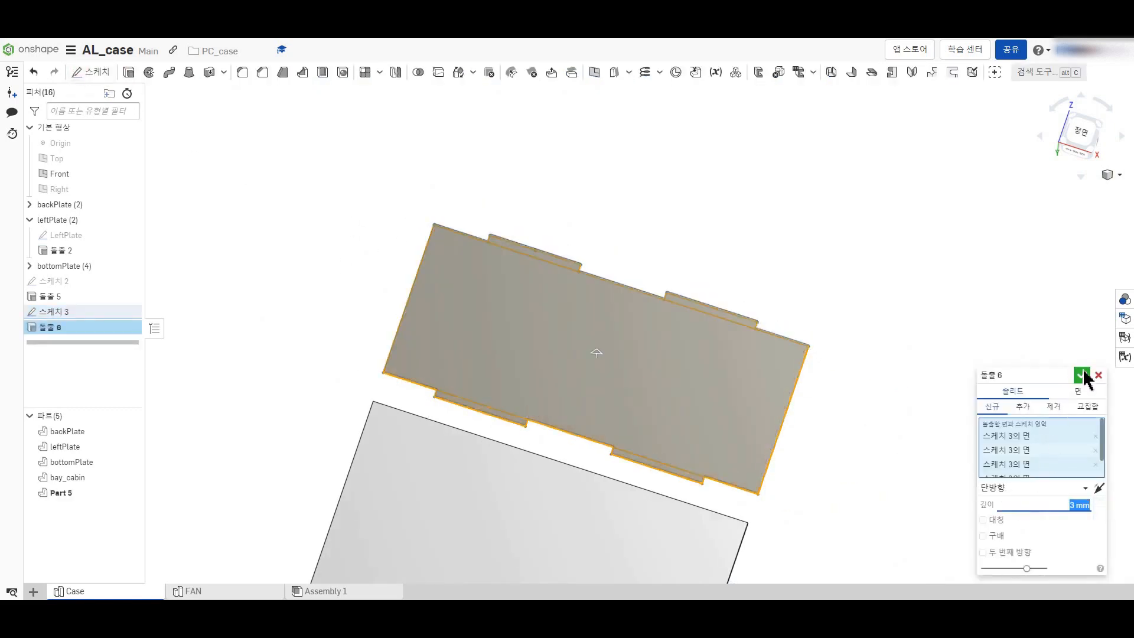
pyautogui.click(1082, 376)
# Step: Set the new tabbed panel's appearance to light grey, colour E6E6E6
pyautogui.scroll(3, 324, 397)
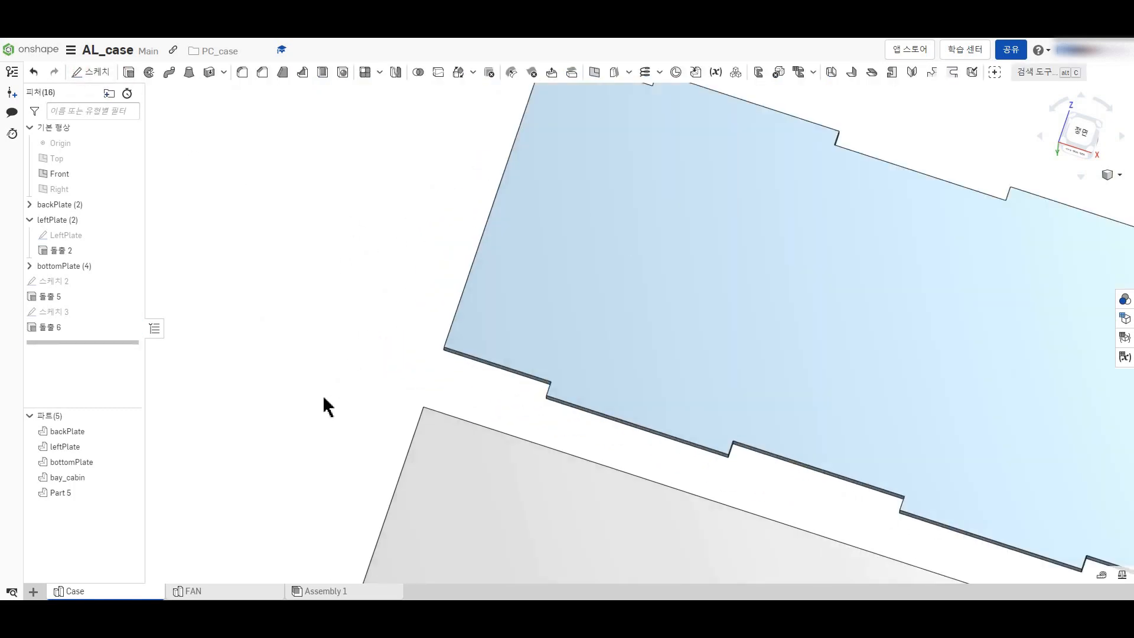
pyautogui.moveTo(324, 397); pyautogui.dragTo(326, 371, button='right')
pyautogui.rightClick(71, 494)
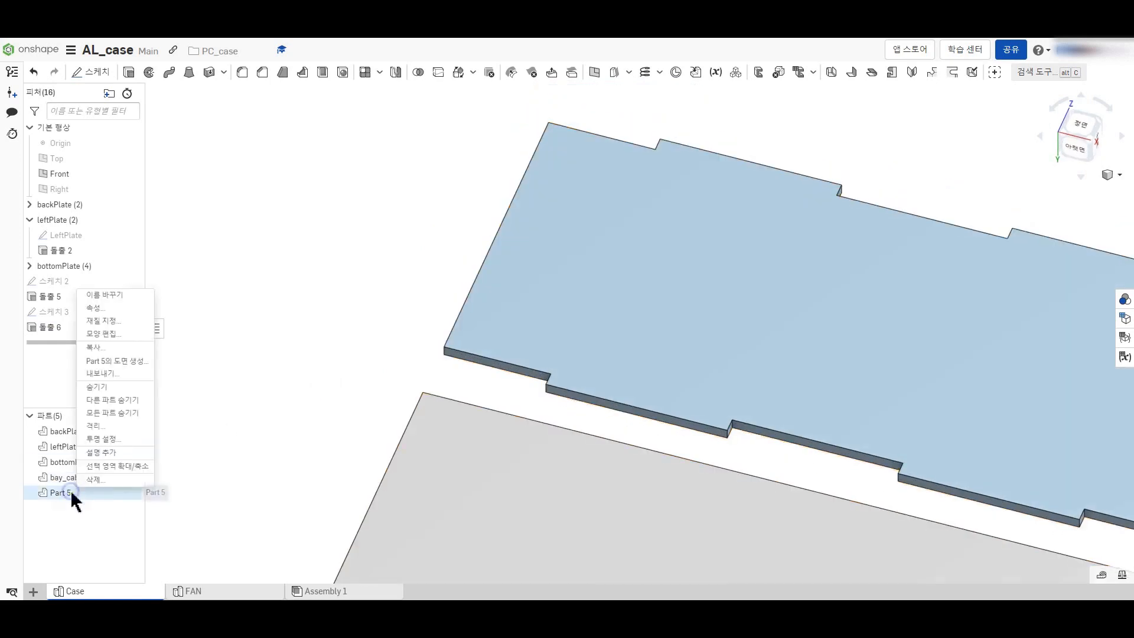
pyautogui.click(107, 335)
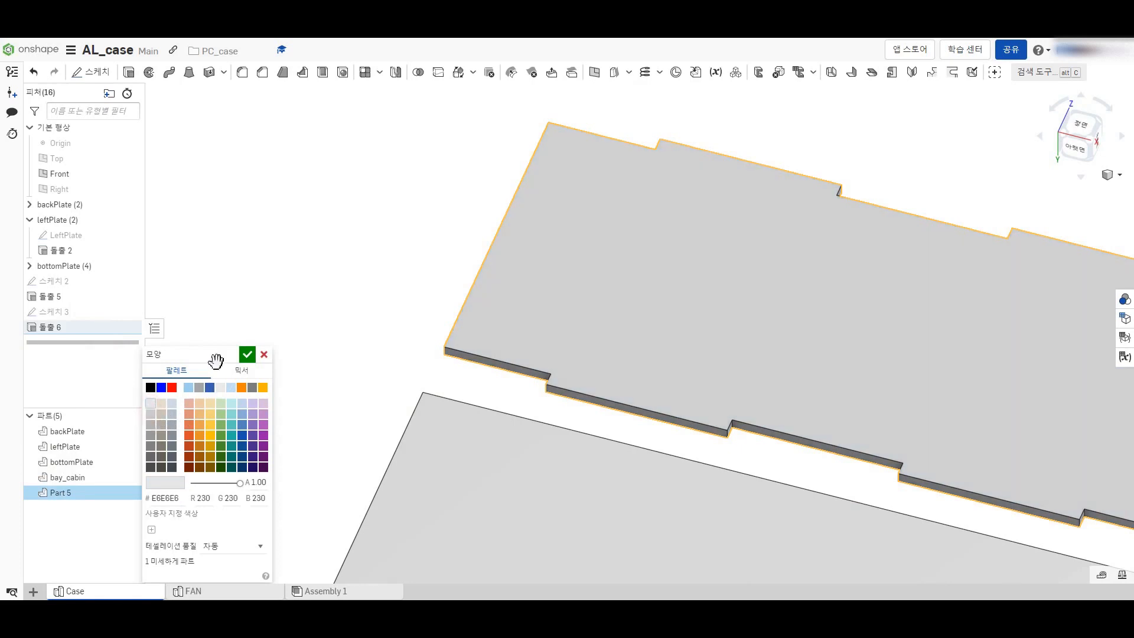
pyautogui.click(247, 356)
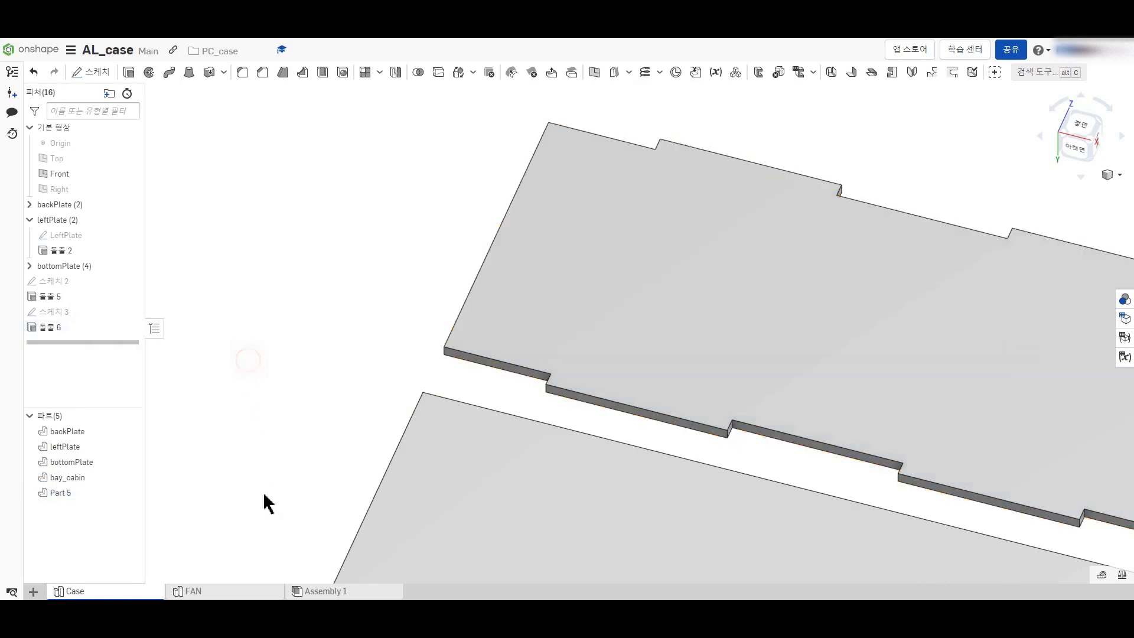
# Step: In Assembly 1, insert Part 5 from the Case part studio and place it beside the case
pyautogui.click(302, 591)
pyautogui.scroll(-5, 345, 384)
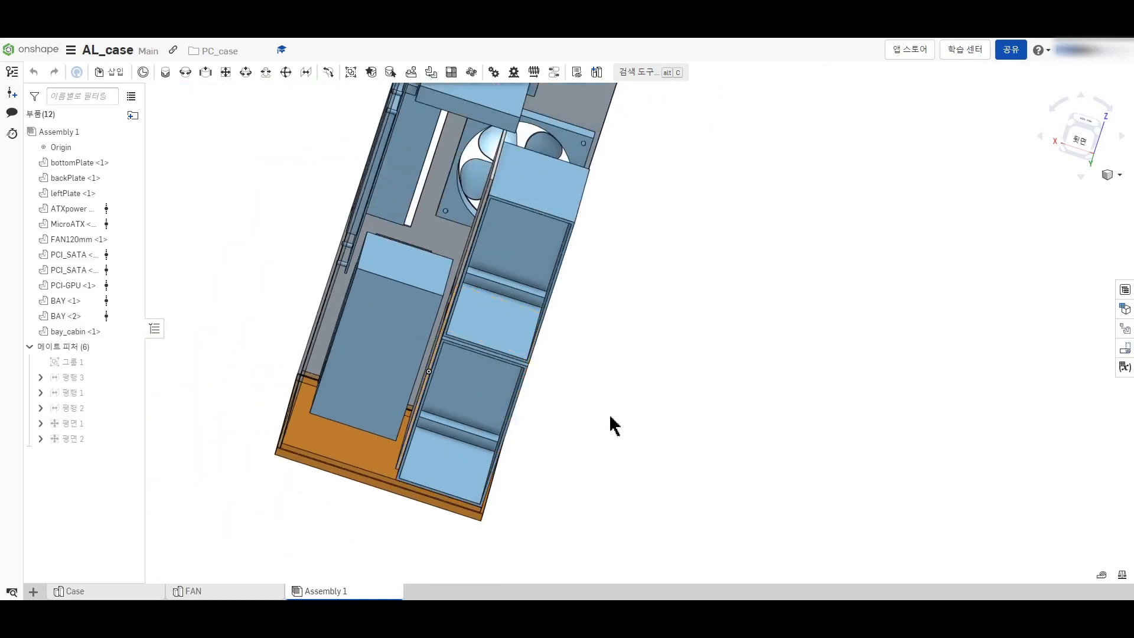
pyautogui.moveTo(614, 425); pyautogui.dragTo(578, 400, button='right')
pyautogui.click(111, 72)
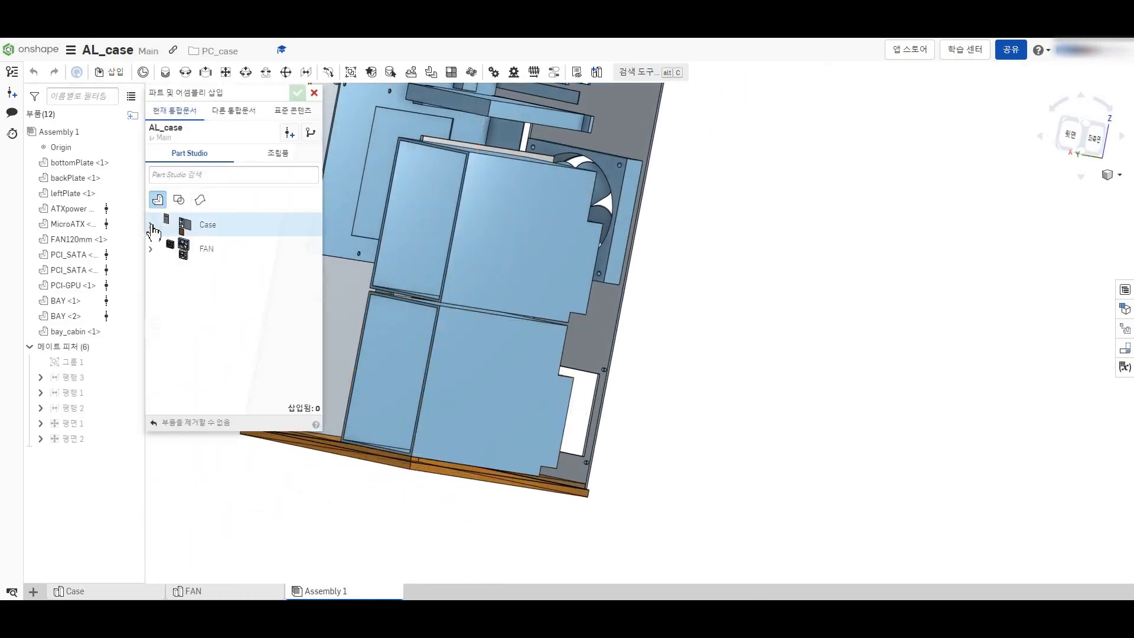
pyautogui.click(151, 226)
pyautogui.click(212, 347)
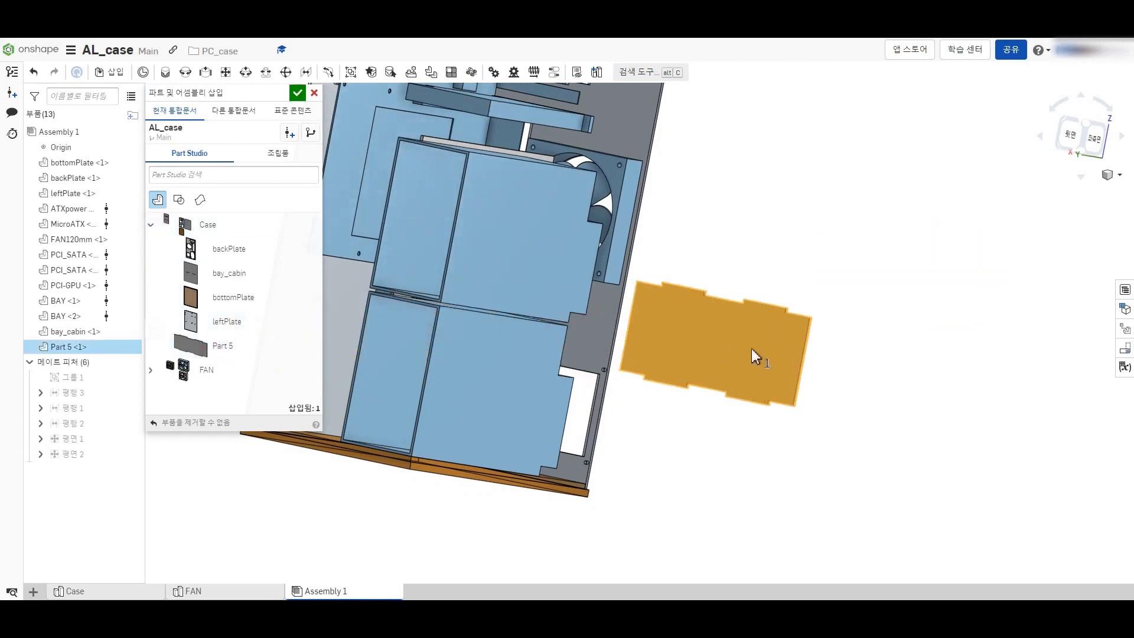
pyautogui.click(799, 396)
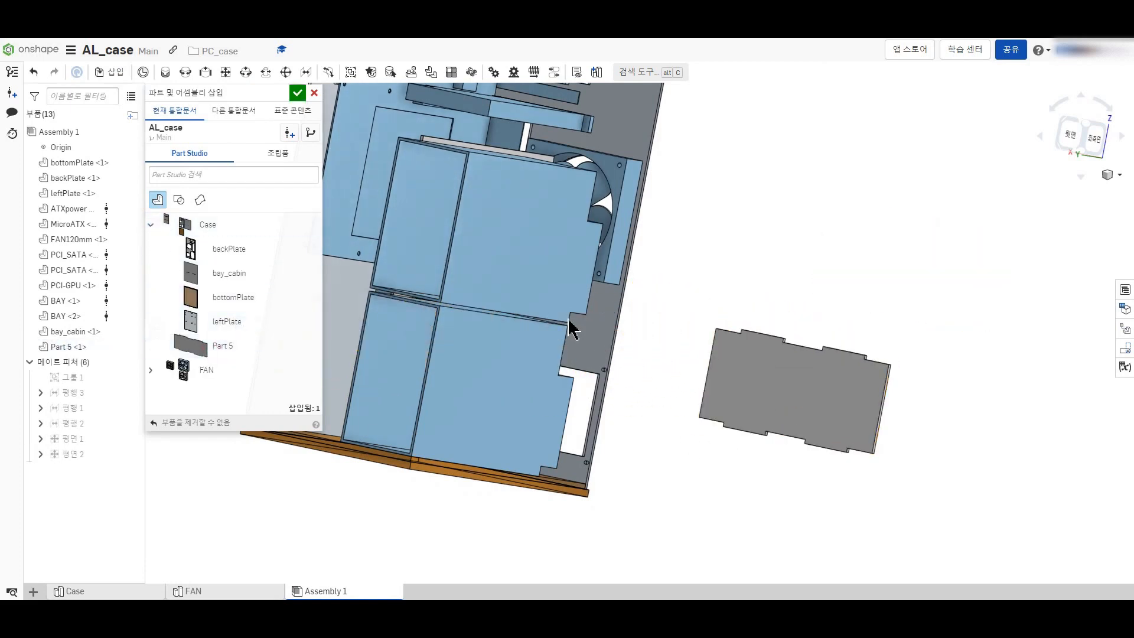
pyautogui.click(297, 94)
# Step: Rotate the inserted panel 90° from upright so that it lies horizontally
pyautogui.scroll(-3, 644, 354)
pyautogui.scroll(5, 709, 366)
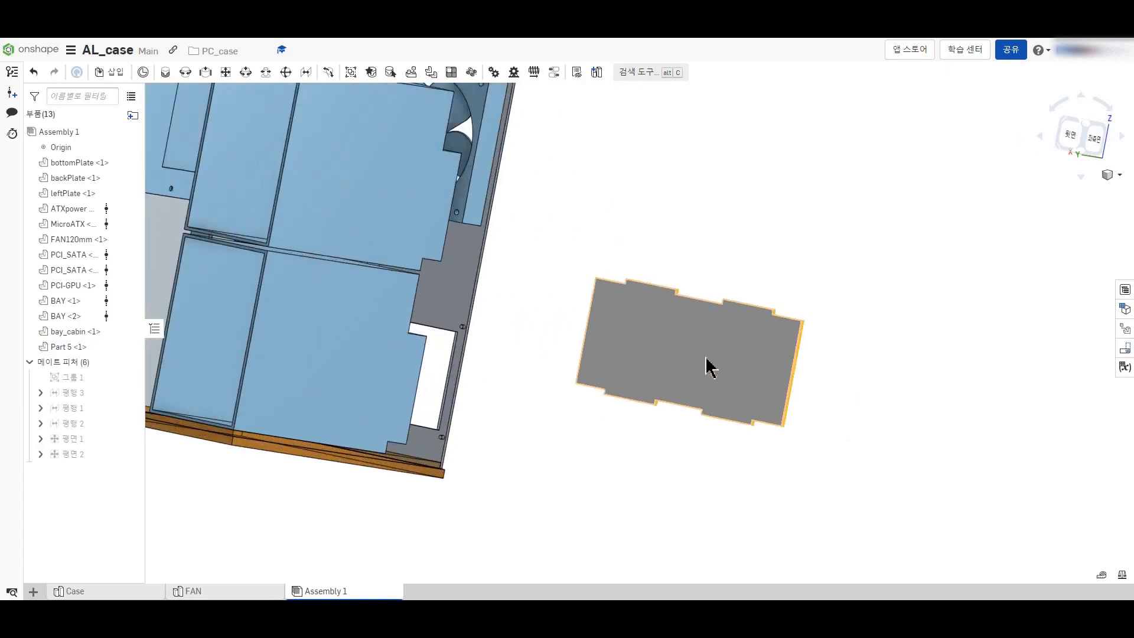
pyautogui.click(625, 375)
pyautogui.scroll(-2, 631, 415)
pyautogui.moveTo(628, 436); pyautogui.dragTo(588, 456, button='right')
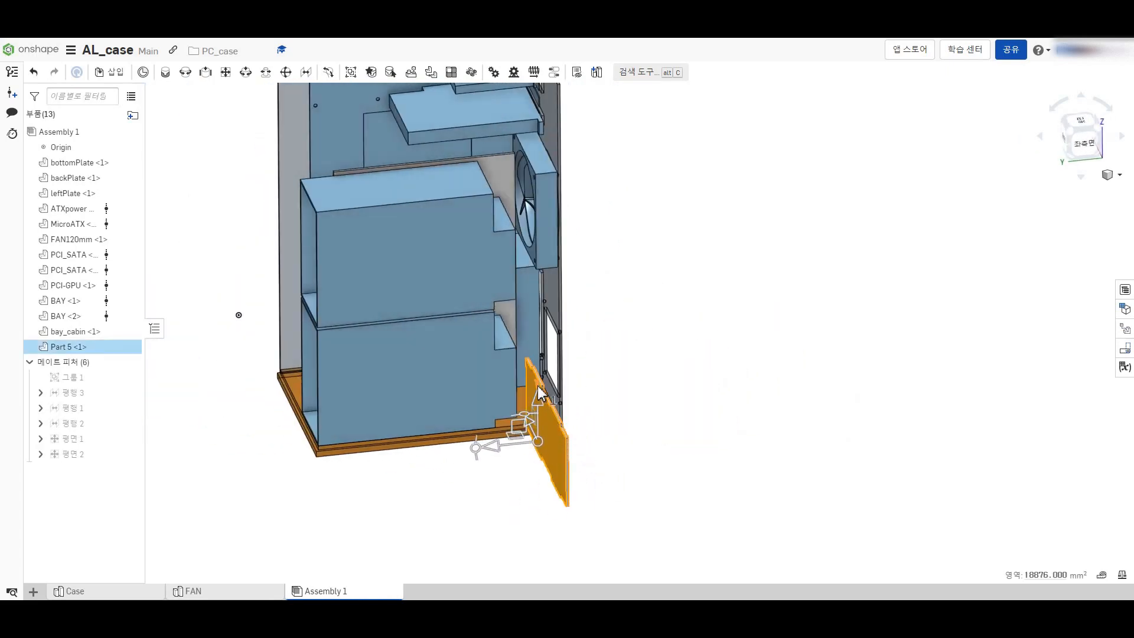
pyautogui.scroll(3, 480, 452)
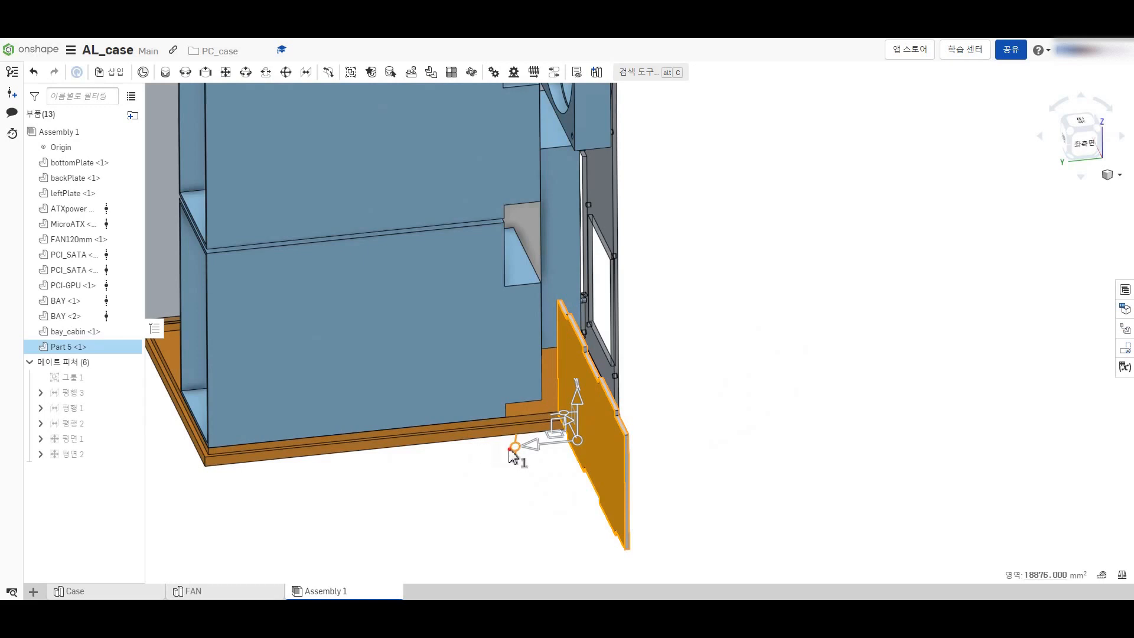
pyautogui.moveTo(509, 450); pyautogui.dragTo(577, 519)
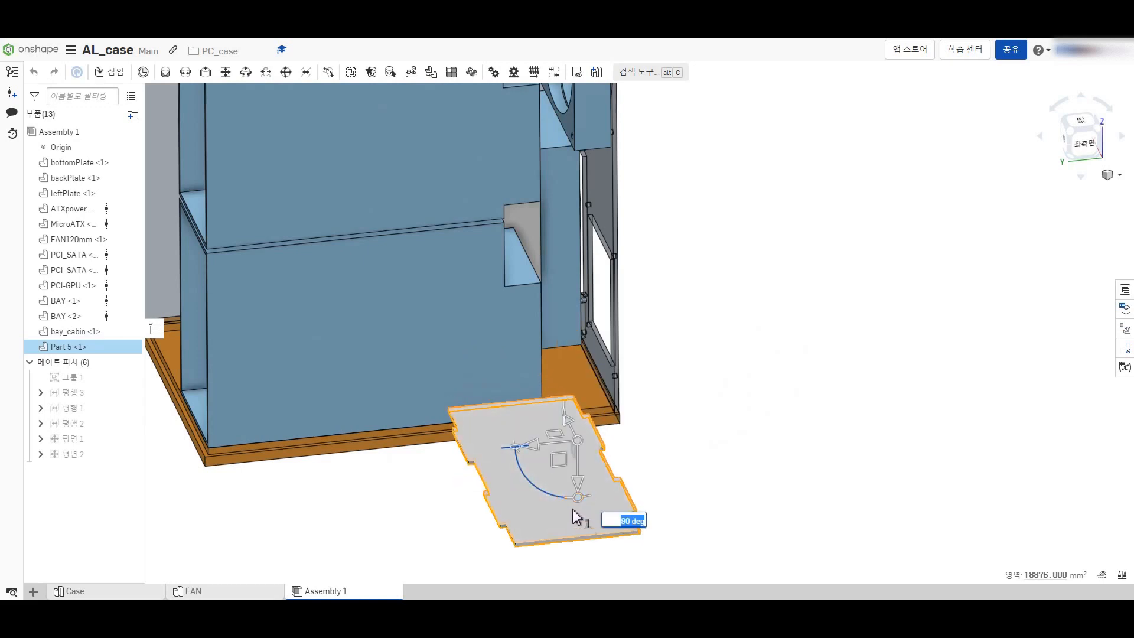
# Step: Turn the flat panel 90° within its plane so its long side runs along the case's depth
pyautogui.moveTo(539, 447); pyautogui.dragTo(539, 430)
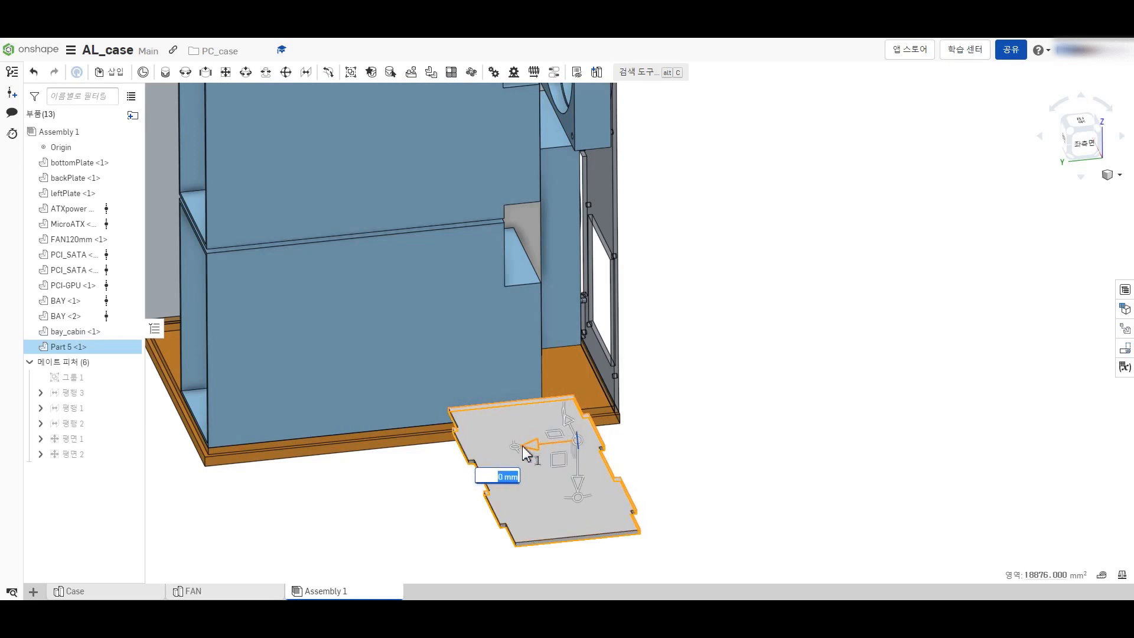
pyautogui.moveTo(511, 452); pyautogui.dragTo(639, 516)
pyautogui.write('90')
pyautogui.press('Return')
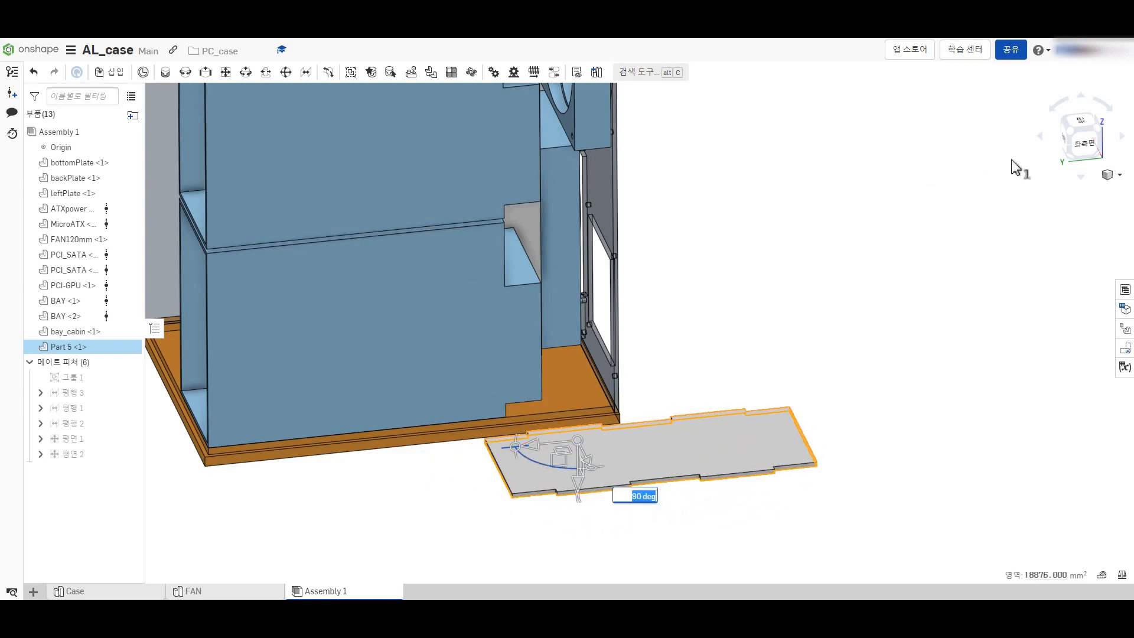
# Step: In the left side view, raise the panel about 48.9 mm to the level of the gap between the two bays
pyautogui.click(1083, 142)
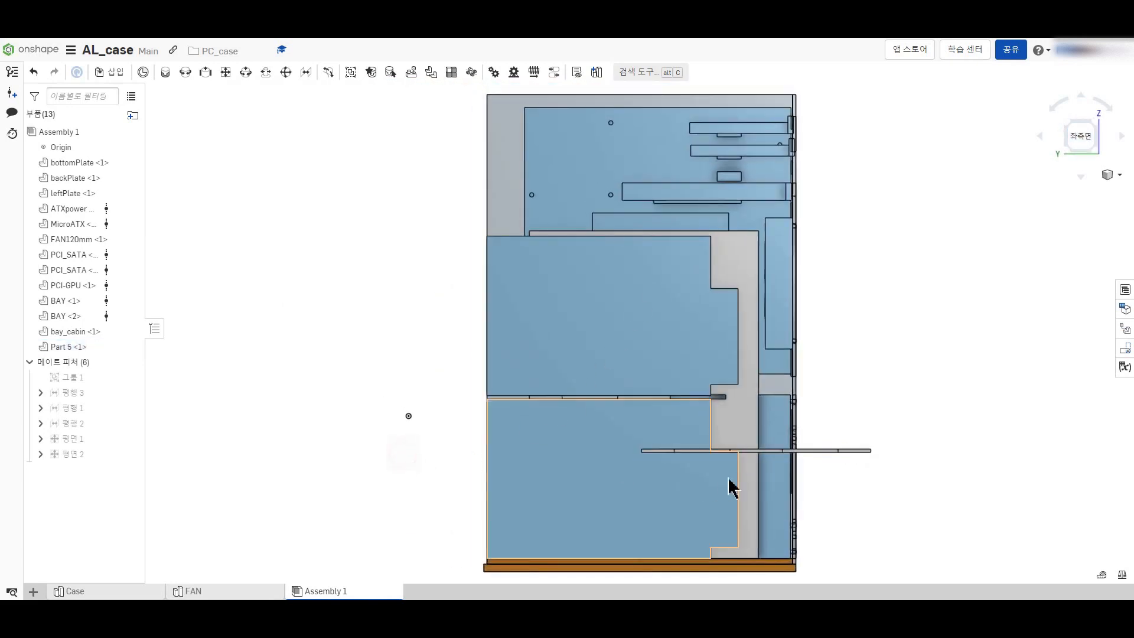
pyautogui.scroll(5, 721, 434)
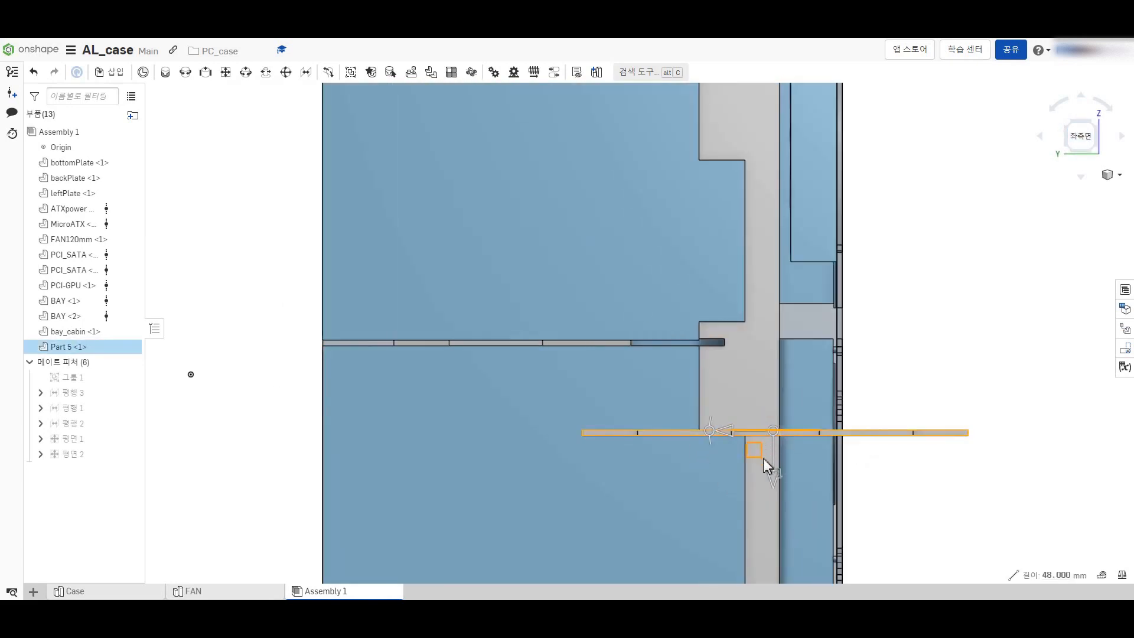
pyautogui.scroll(4, 764, 463)
pyautogui.moveTo(785, 462); pyautogui.dragTo(786, 279)
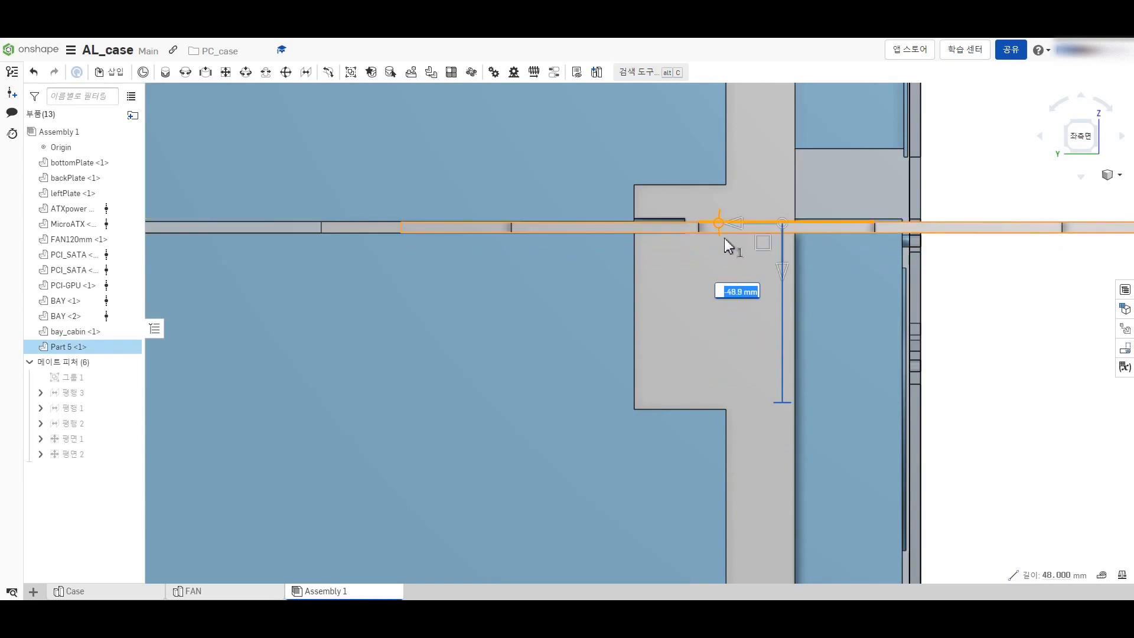
# Step: Slide the panel about 141.5 mm along the case's depth so its end is flush with the bays' edge
pyautogui.moveTo(738, 222); pyautogui.dragTo(998, 243, button='middle')
pyautogui.moveTo(997, 243); pyautogui.dragTo(531, 253)
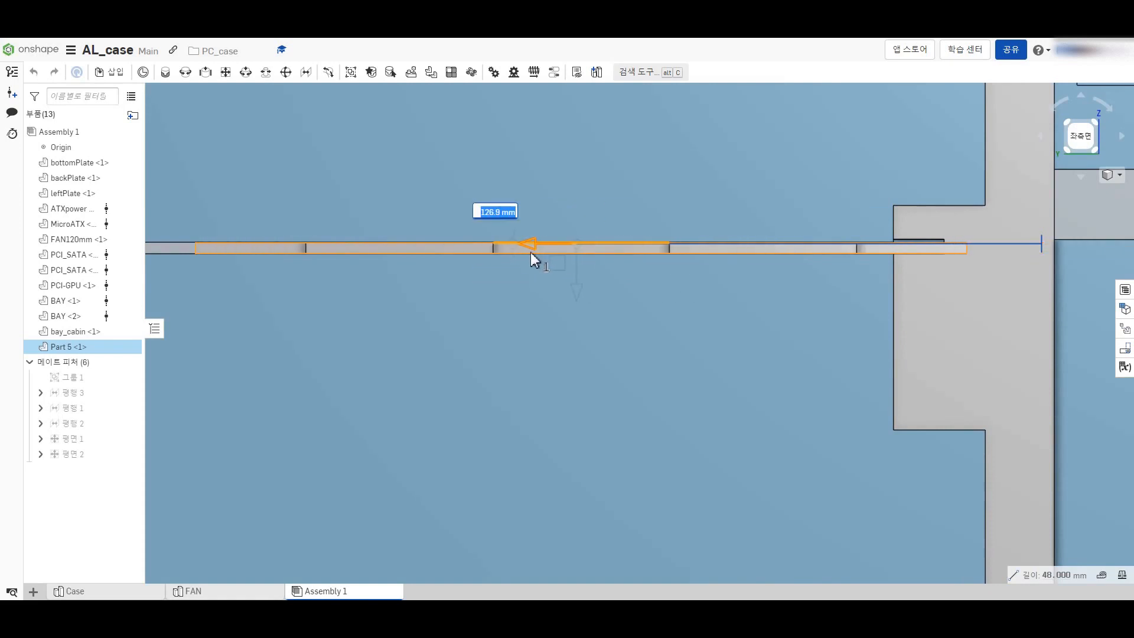
pyautogui.moveTo(567, 259); pyautogui.dragTo(679, 299, button='middle')
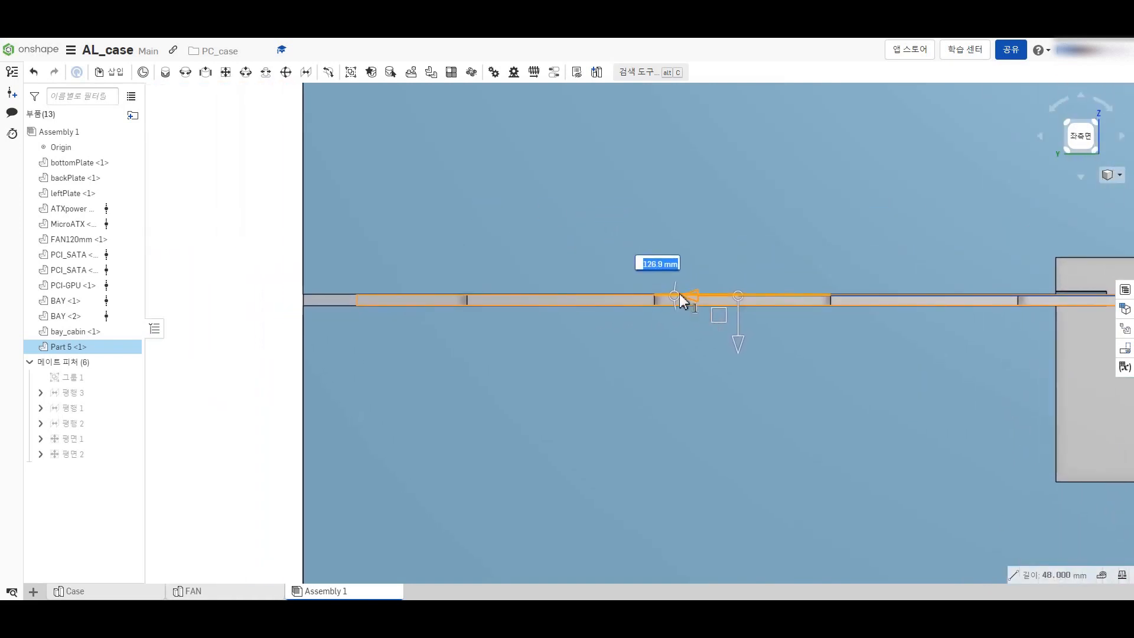
pyautogui.moveTo(695, 298); pyautogui.dragTo(643, 302)
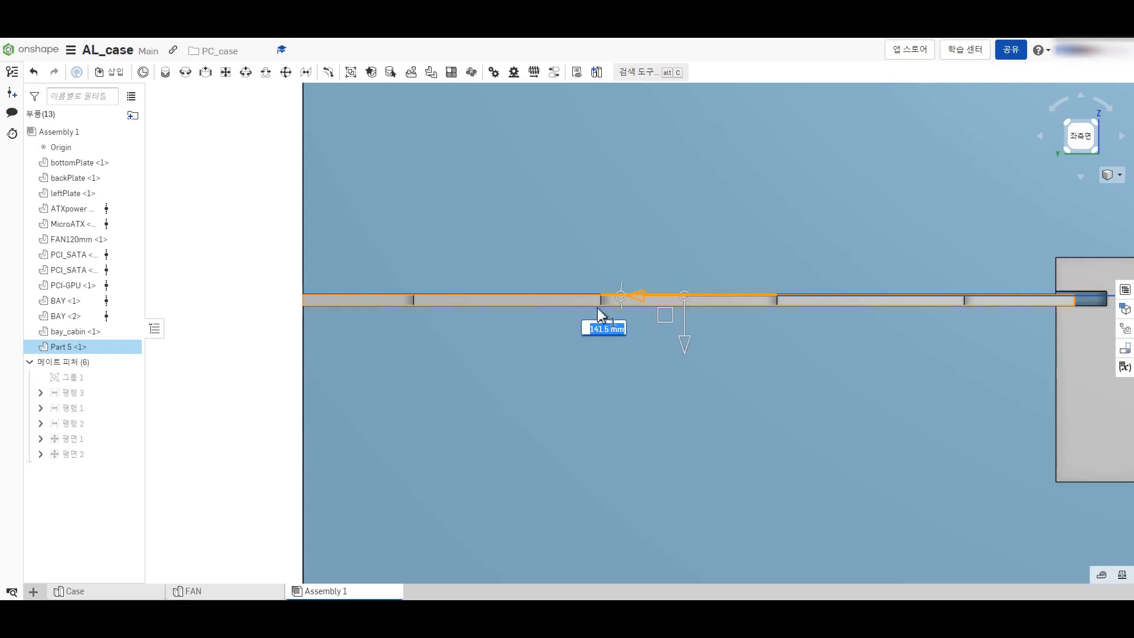
pyautogui.scroll(-3, 599, 331)
pyautogui.write('140.5')
pyautogui.press('Return')
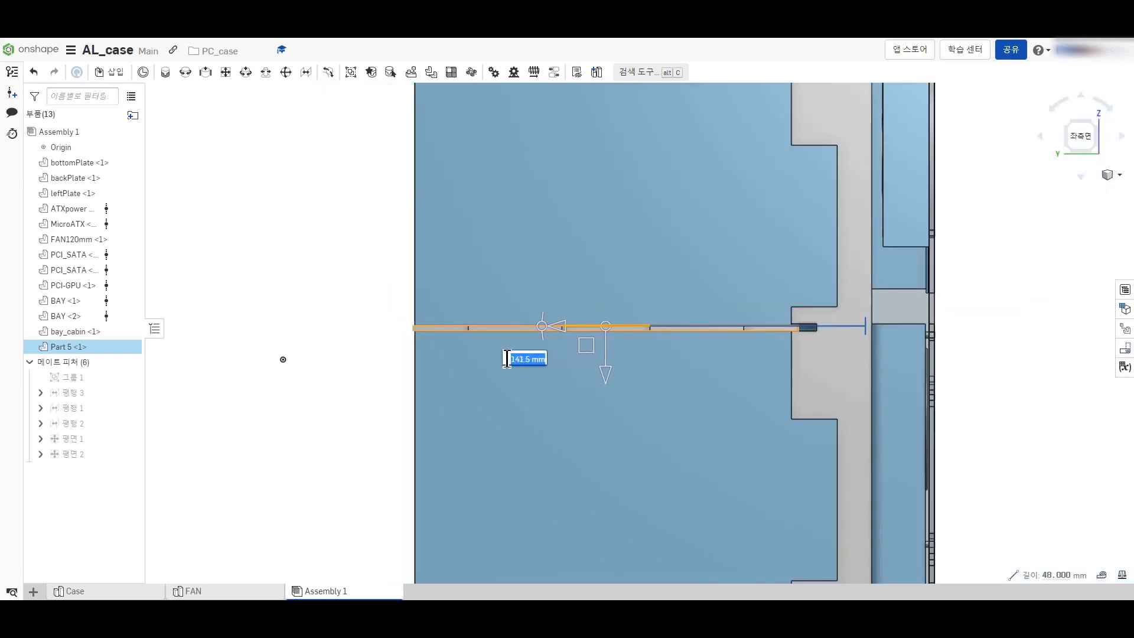
pyautogui.scroll(1, 507, 358)
pyautogui.click(342, 331)
# Step: In the back view, slide the panel sideways from beside the case into the gap between the two bays
pyautogui.scroll(4, 373, 332)
pyautogui.moveTo(923, 186); pyautogui.dragTo(951, 193, button='right')
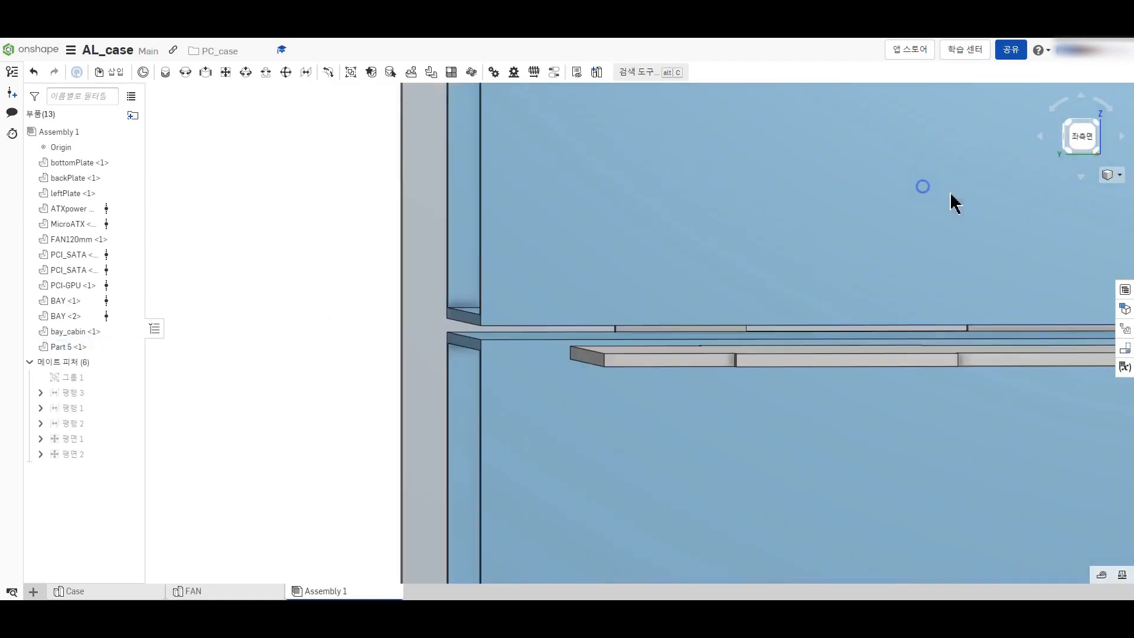
pyautogui.click(1061, 141)
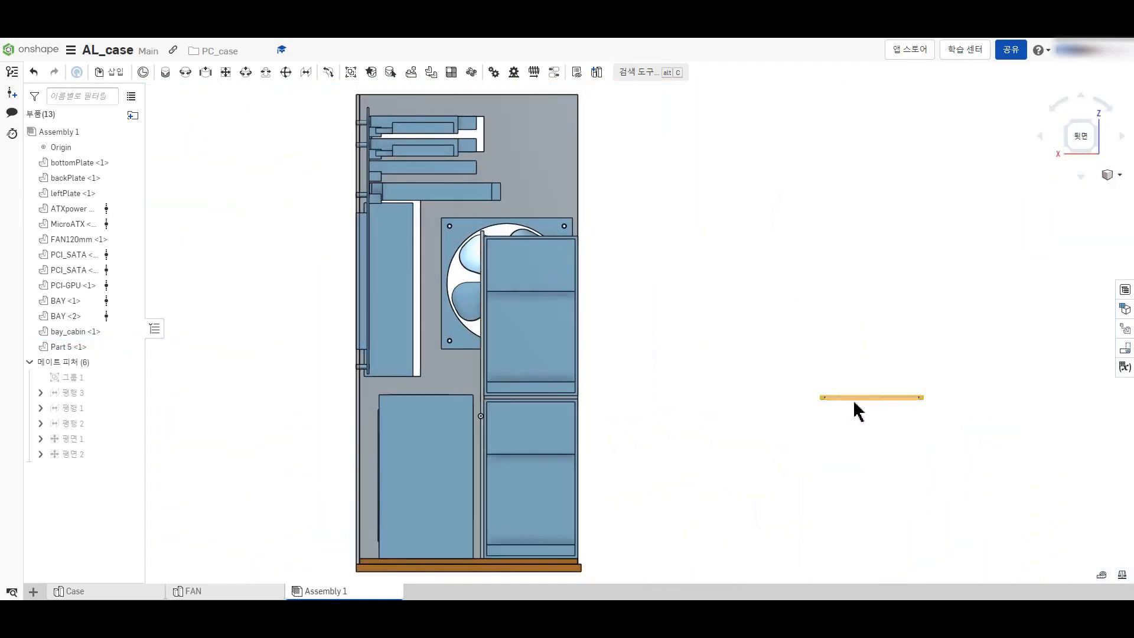
pyautogui.click(855, 402)
pyautogui.moveTo(917, 400); pyautogui.dragTo(581, 408)
pyautogui.scroll(7, 498, 413)
pyautogui.click(856, 494)
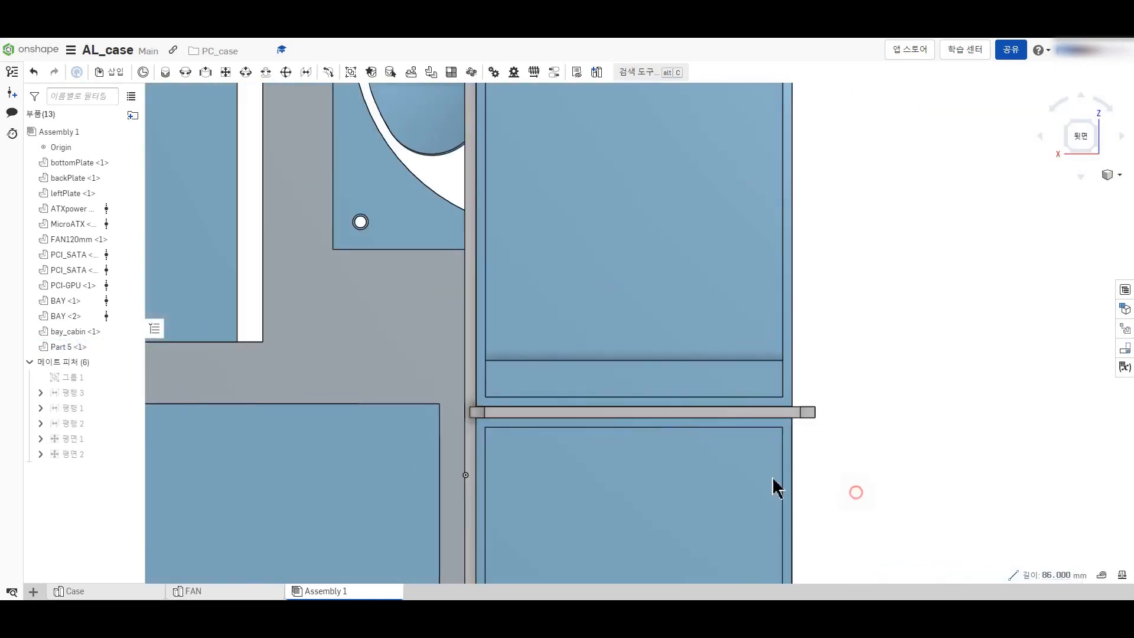
# Step: Shift the panel about 2.3 mm further towards the bay_cabin plate so its tabs pass fully through the plate's thickness
pyautogui.scroll(8, 461, 423)
pyautogui.click(527, 381)
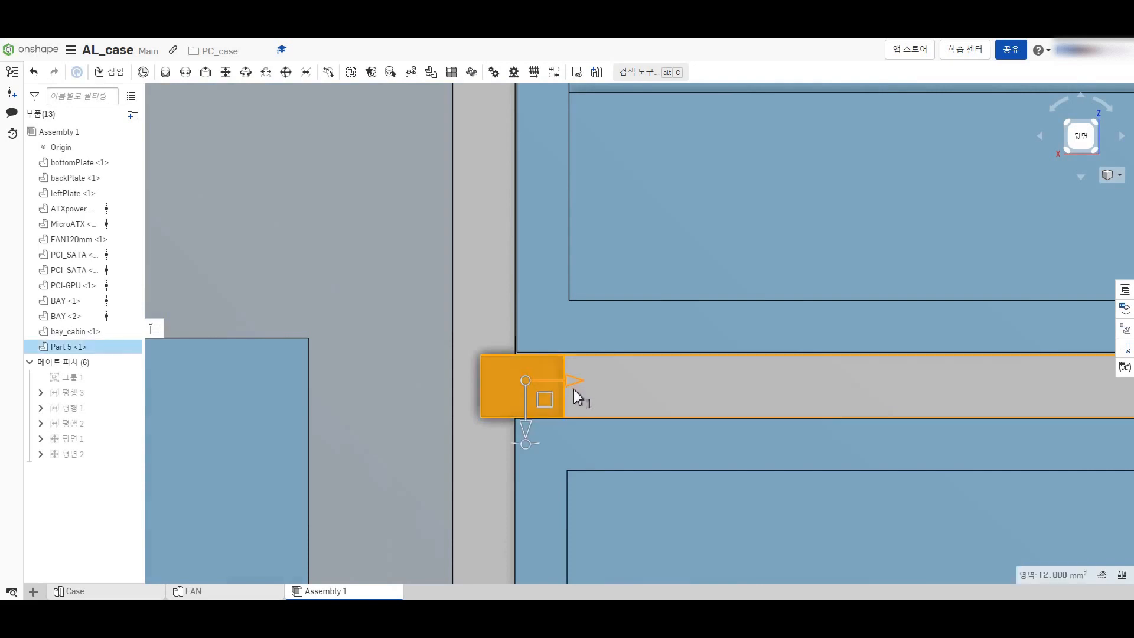
pyautogui.moveTo(572, 393); pyautogui.dragTo(526, 408)
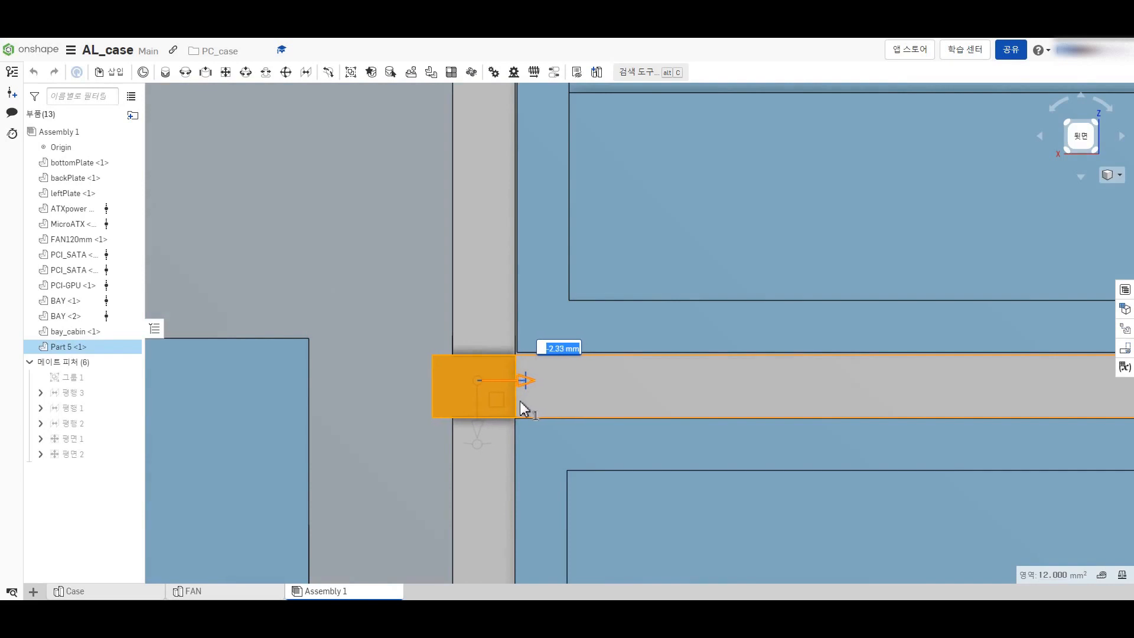
pyautogui.moveTo(524, 409); pyautogui.dragTo(520, 405)
pyautogui.scroll(-8, 496, 390)
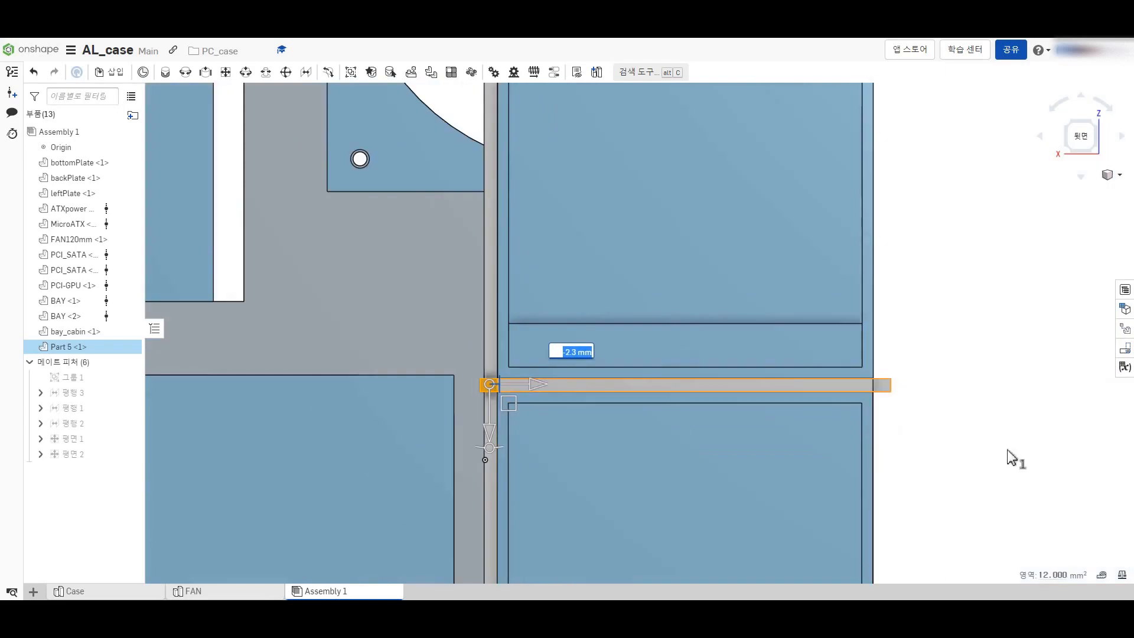
pyautogui.click(1010, 452)
pyautogui.moveTo(926, 413); pyautogui.dragTo(942, 436, button='right')
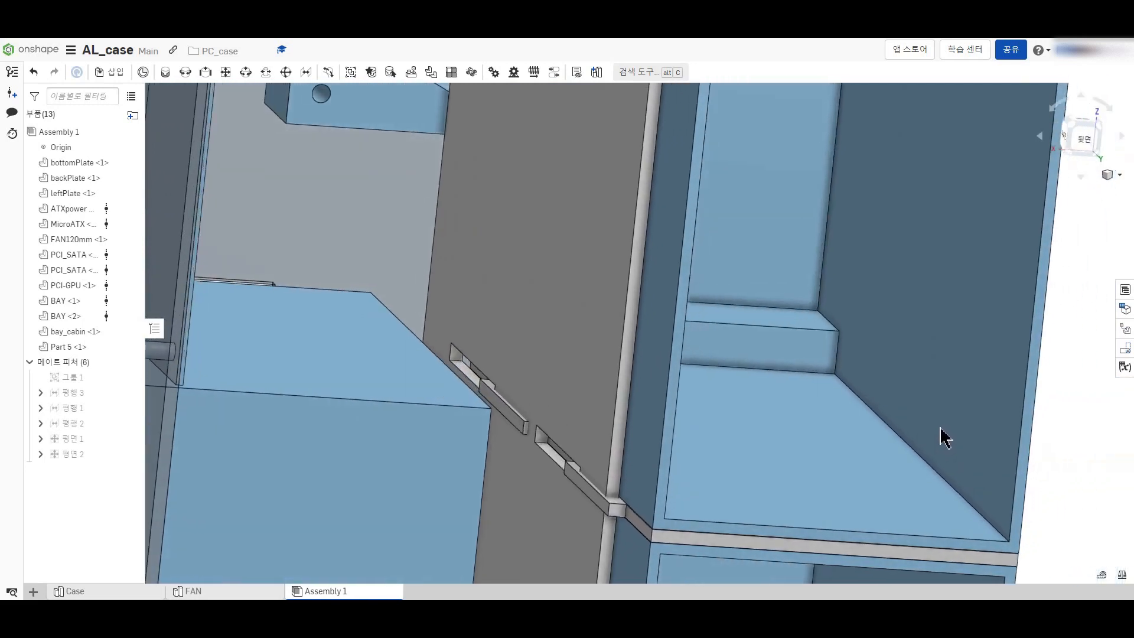
pyautogui.click(126, 591)
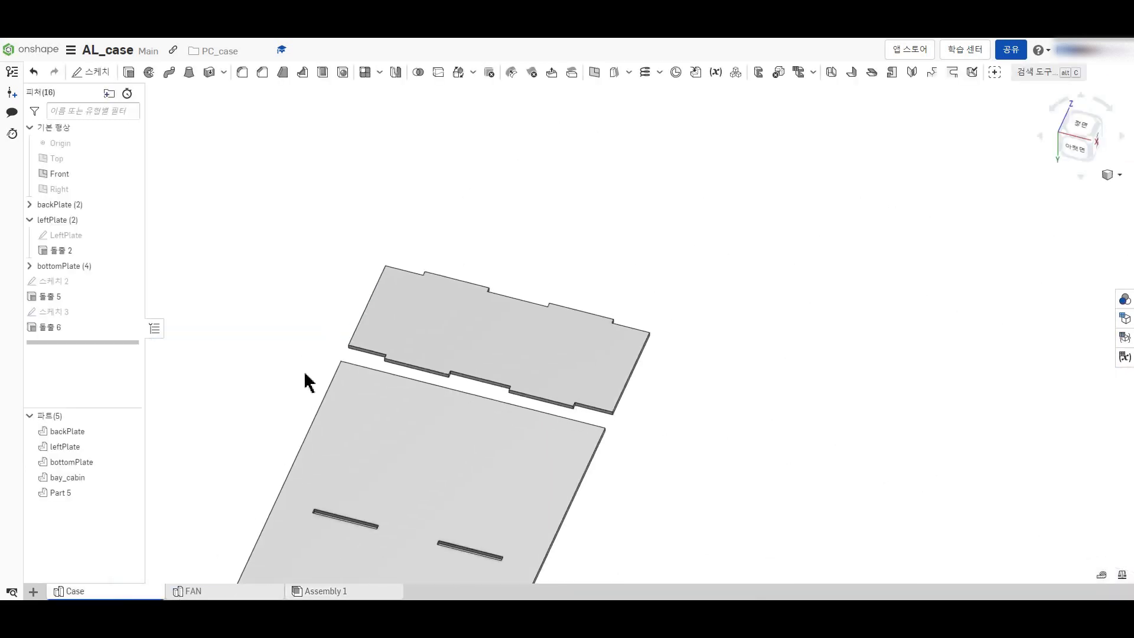
pyautogui.scroll(-2, 308, 381)
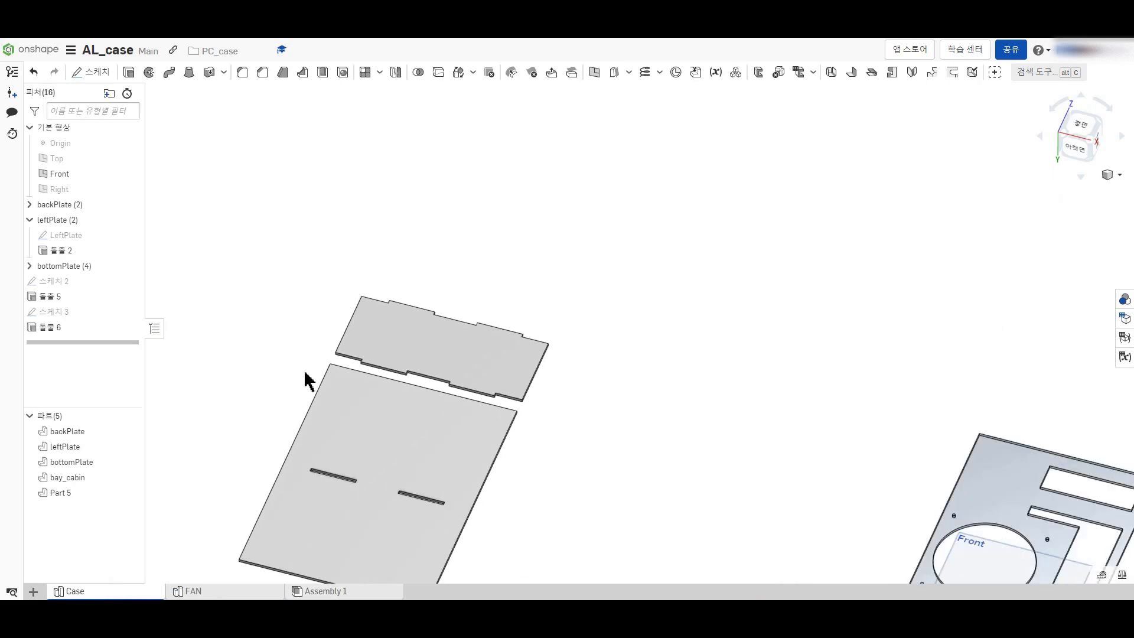
pyautogui.click(353, 594)
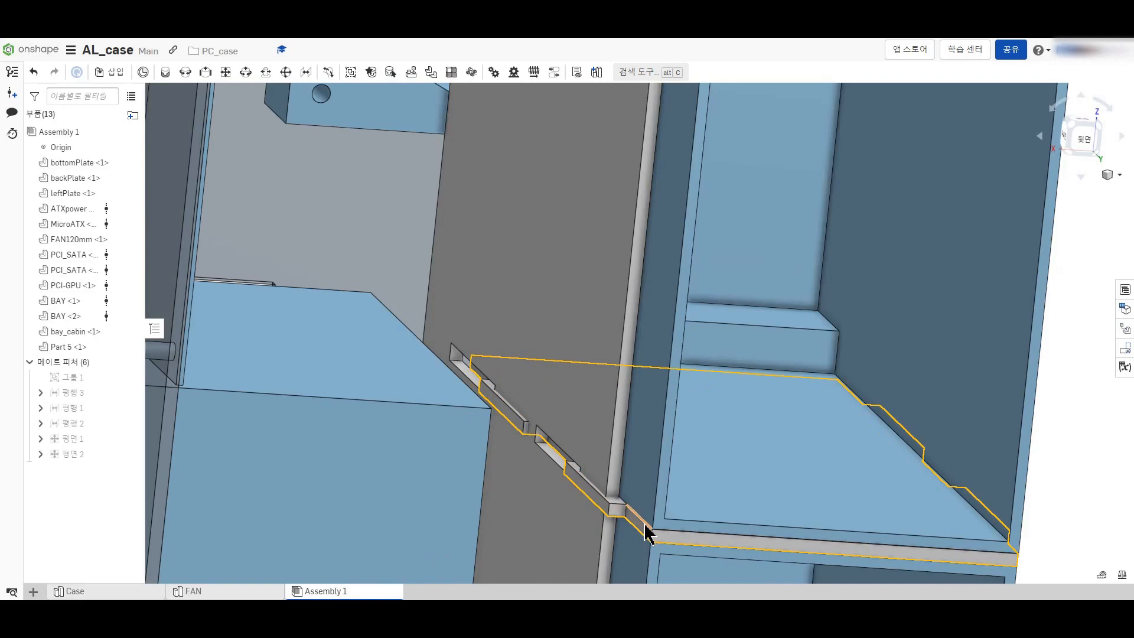
# Step: Slide the bay_cabin plate about 38.5 mm along the case's depth until its edge is flush with the bays' open side
pyautogui.scroll(-10, 584, 472)
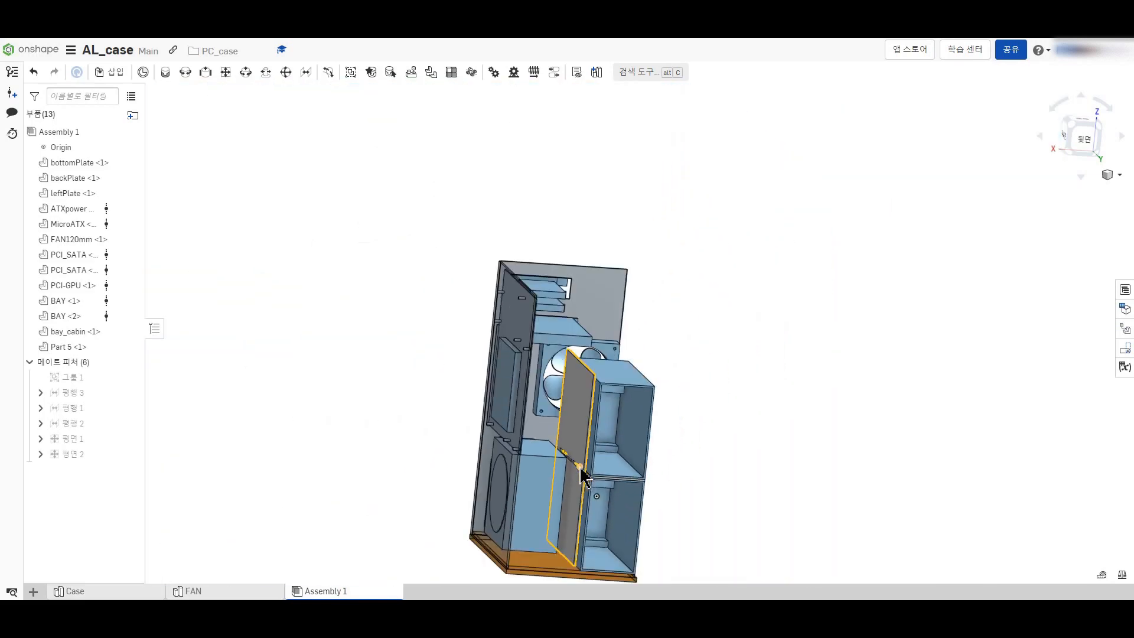
pyautogui.scroll(10, 578, 591)
pyautogui.click(562, 498)
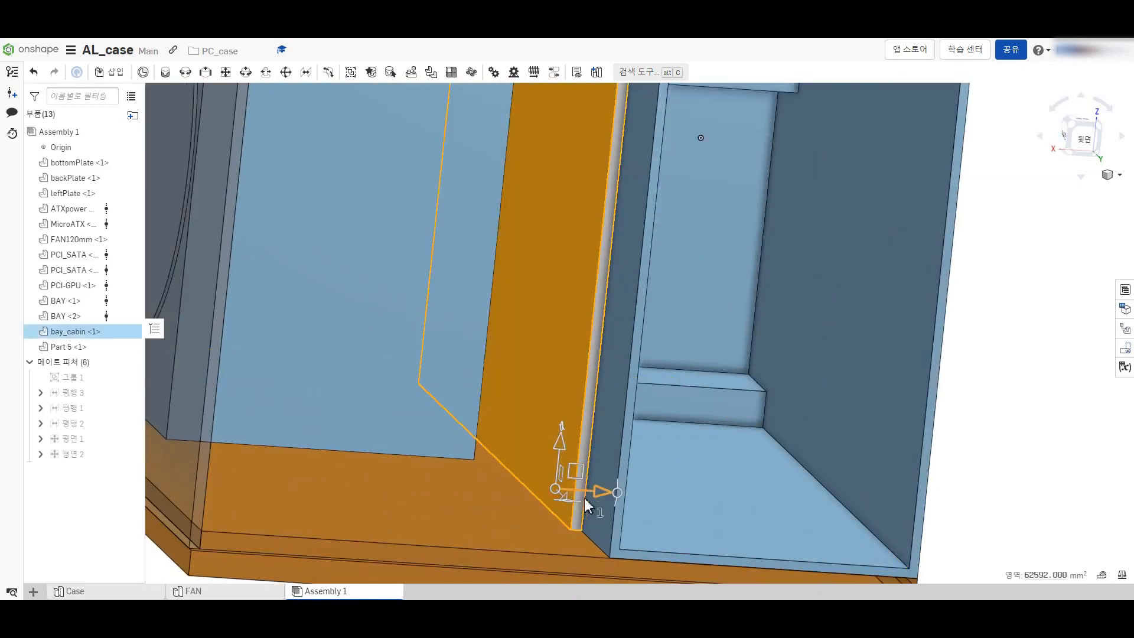
pyautogui.scroll(5, 571, 508)
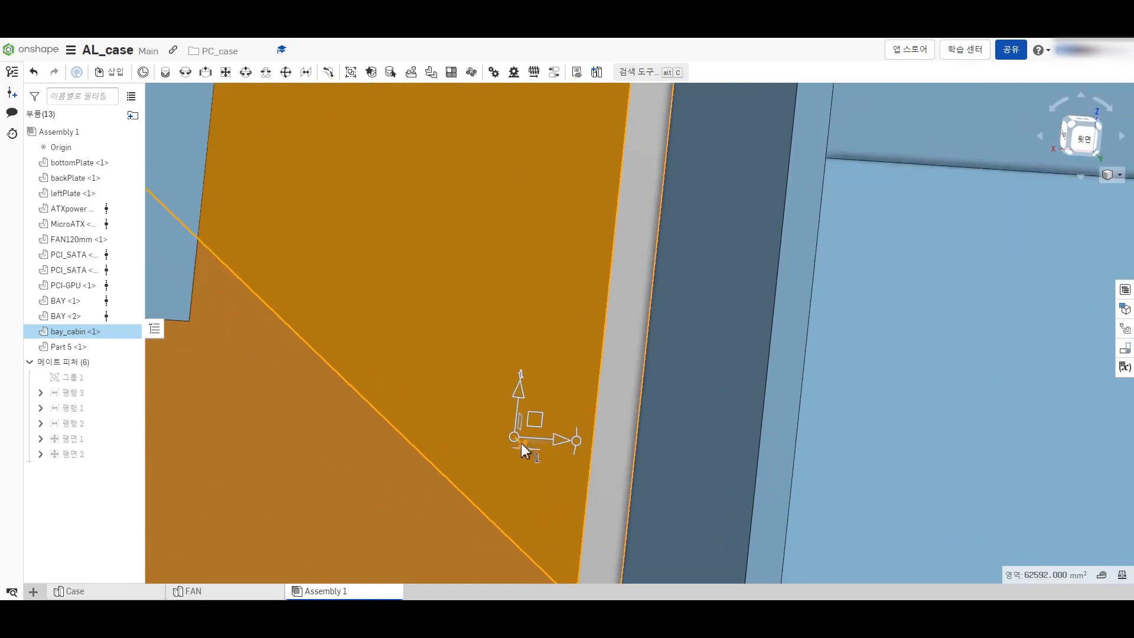
pyautogui.moveTo(524, 450); pyautogui.dragTo(504, 378)
pyautogui.scroll(-3, 427, 453)
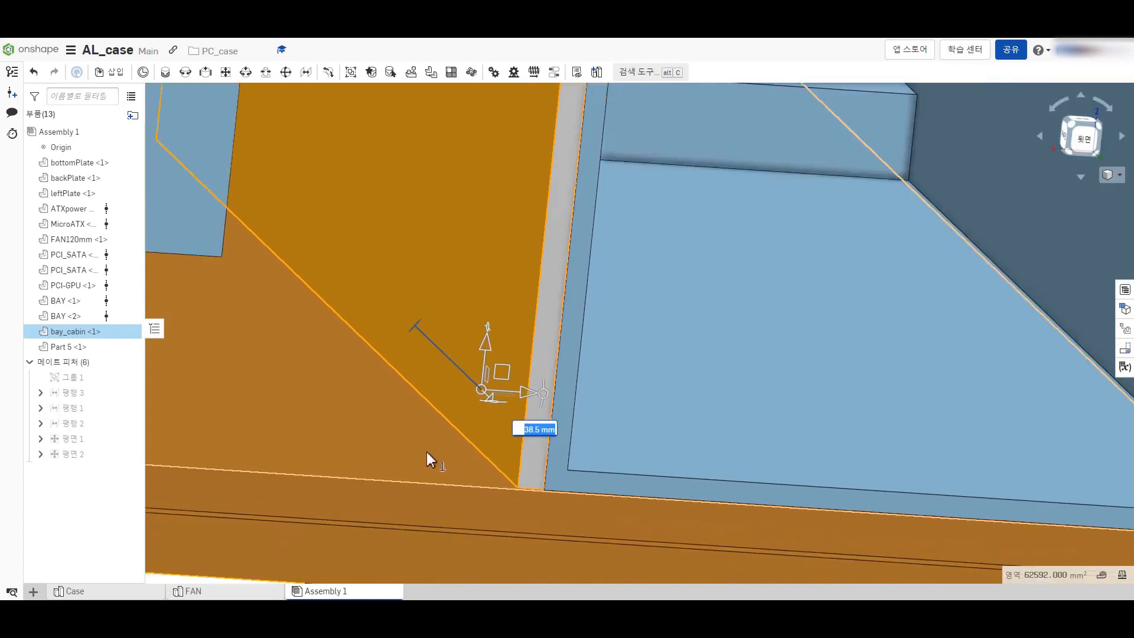
pyautogui.scroll(-4, 387, 499)
pyautogui.click(811, 461)
pyautogui.scroll(-2, 838, 442)
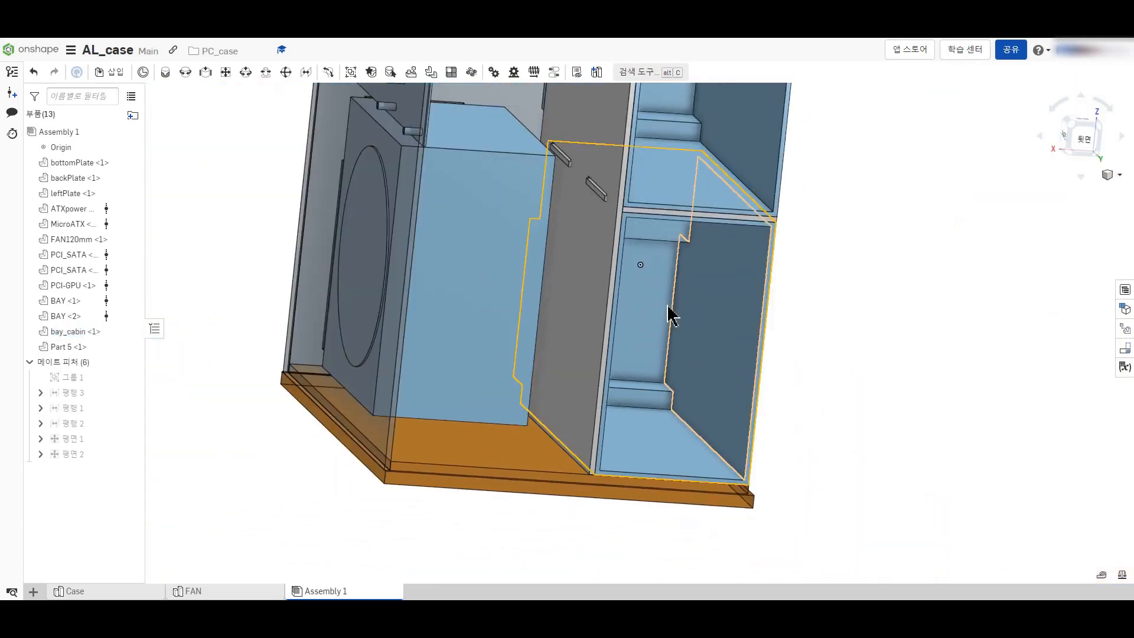
# Step: Nudge the panel about 0.2 mm along the case's depth and raise it about 0.31 mm to centre its tabs in the bay_cabin slots
pyautogui.scroll(8, 581, 151)
pyautogui.moveTo(588, 352); pyautogui.dragTo(690, 340, button='right')
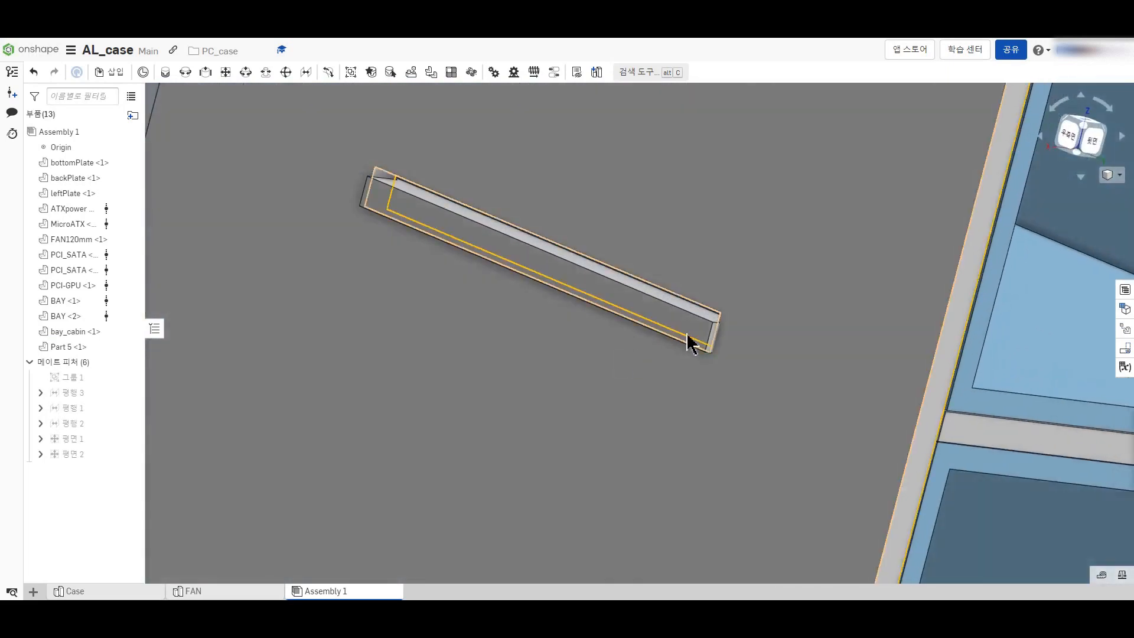
pyautogui.click(688, 335)
pyautogui.moveTo(604, 339); pyautogui.dragTo(646, 353, button='right')
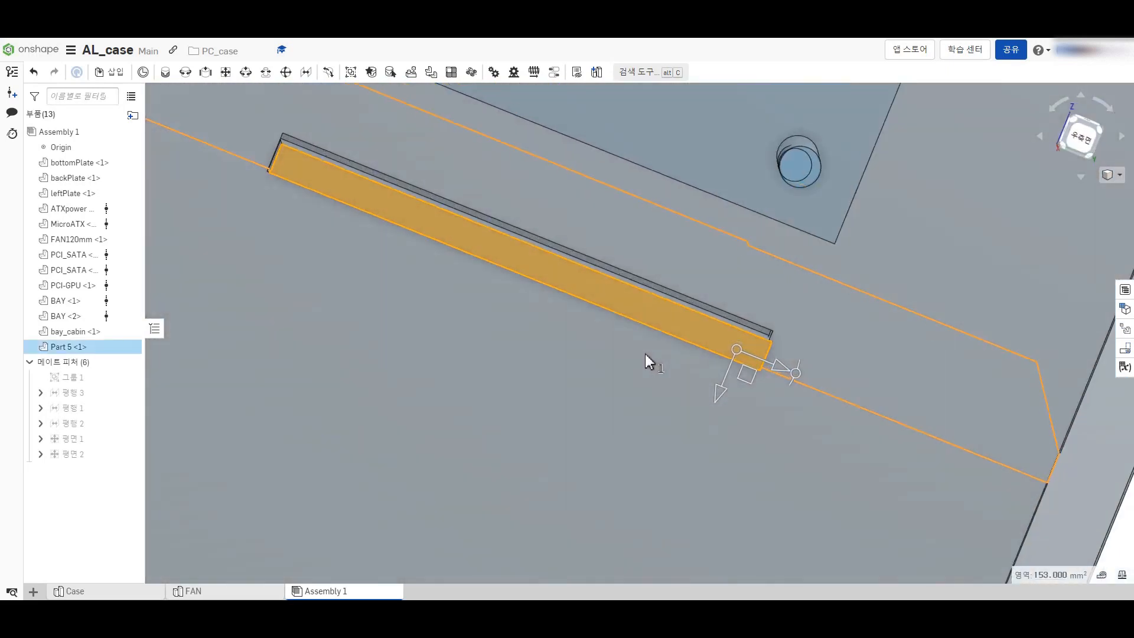
pyautogui.moveTo(773, 369); pyautogui.dragTo(783, 365)
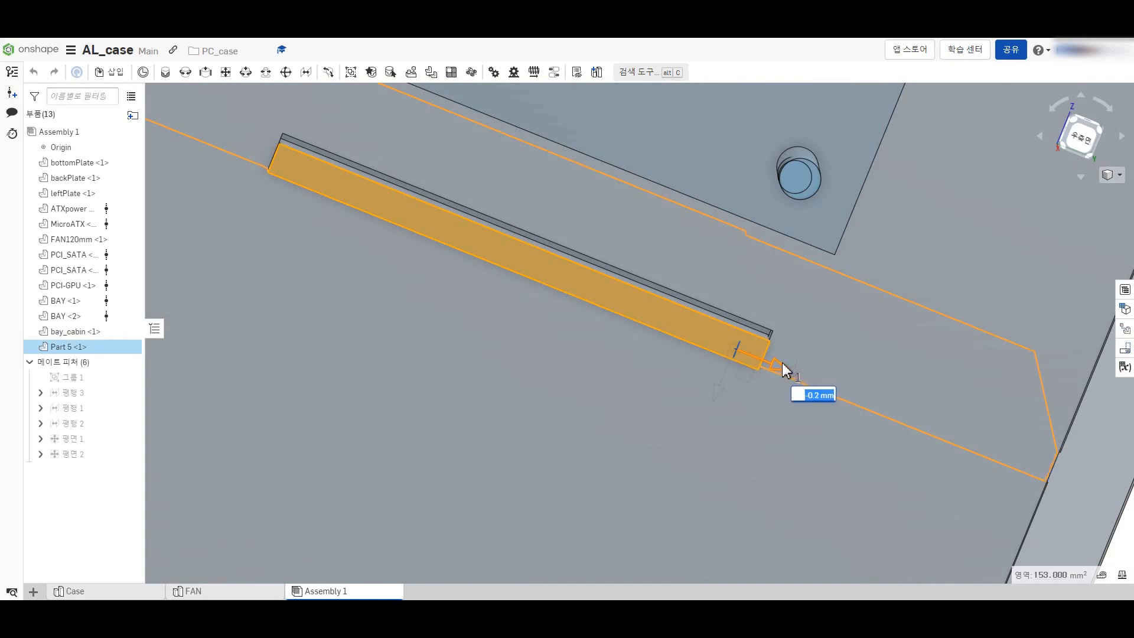
pyautogui.scroll(2, 754, 366)
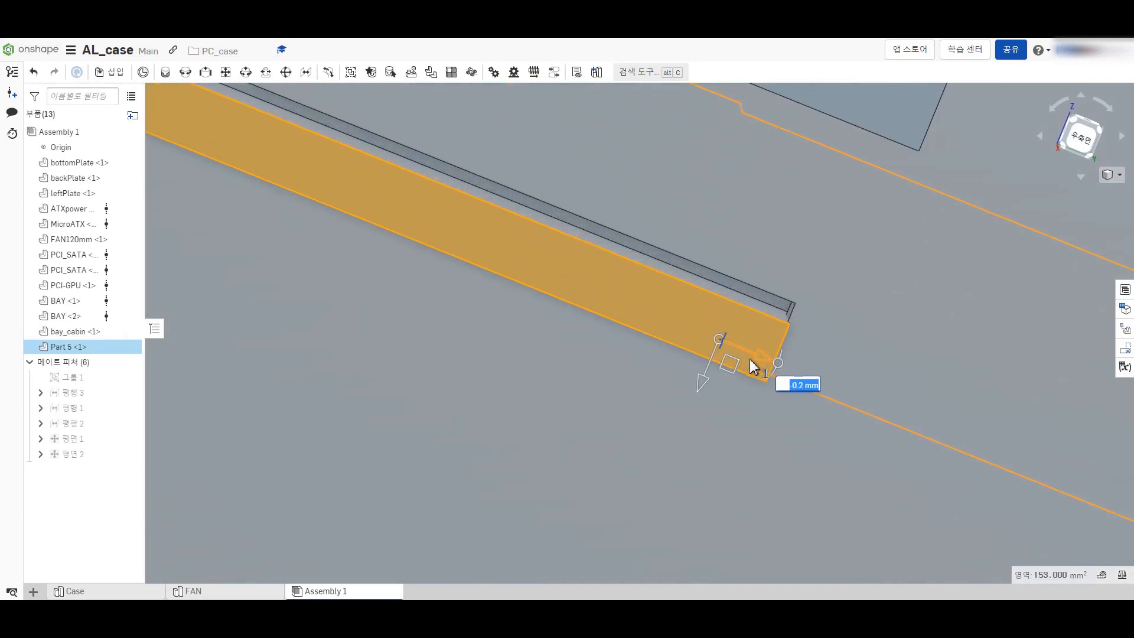
pyautogui.moveTo(705, 384); pyautogui.dragTo(708, 378)
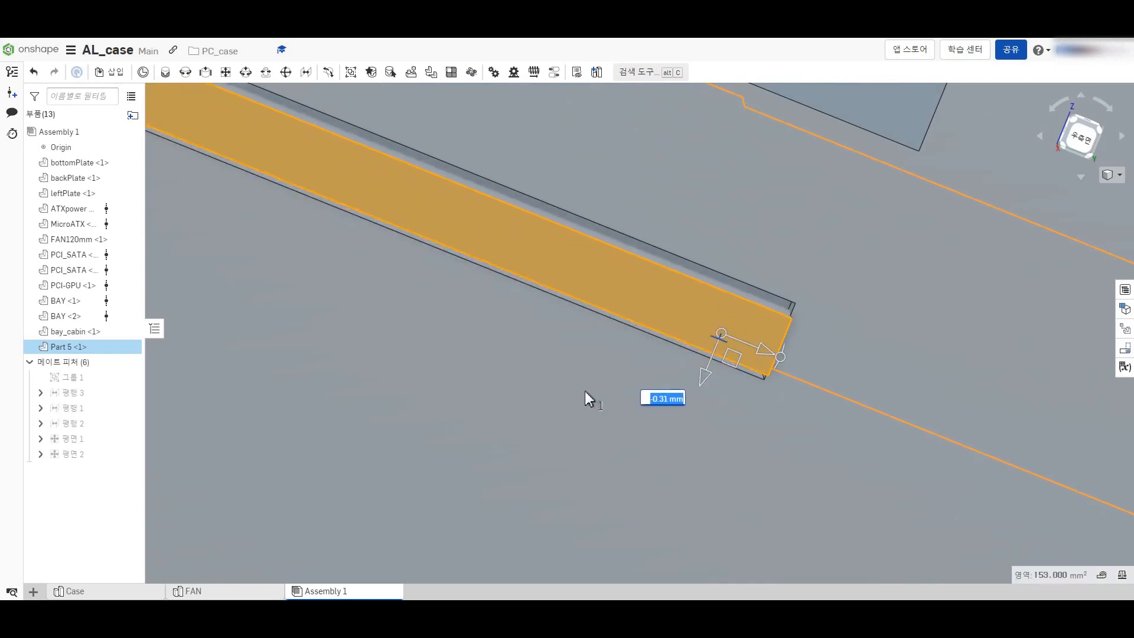
pyautogui.scroll(-5, 588, 393)
pyautogui.click(797, 421)
pyautogui.scroll(6, 331, 328)
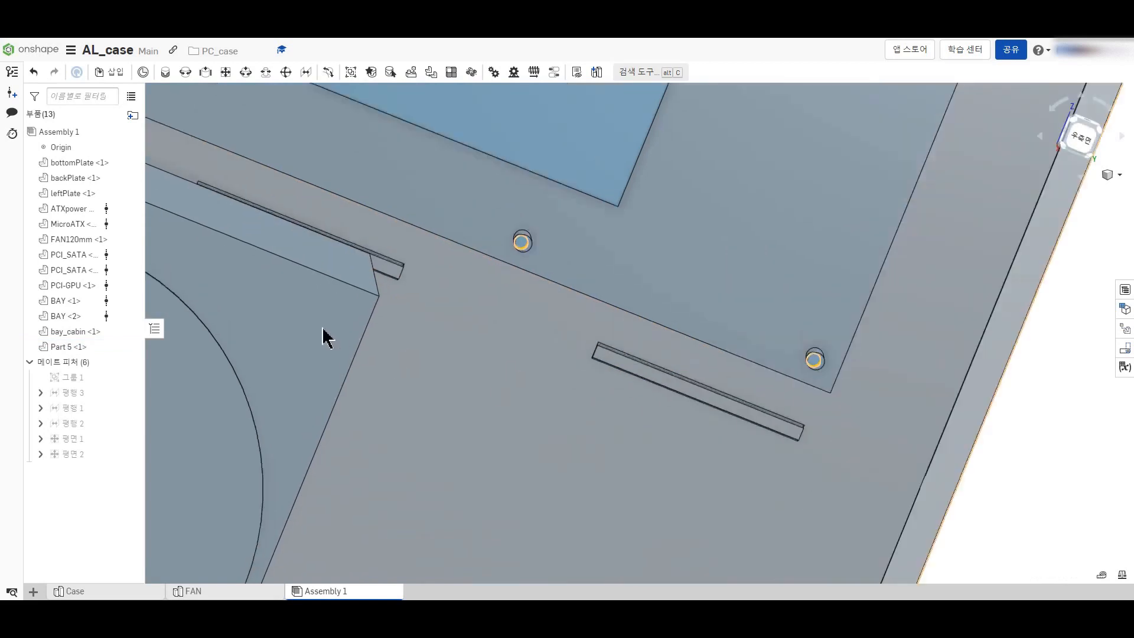
pyautogui.scroll(-5, 407, 304)
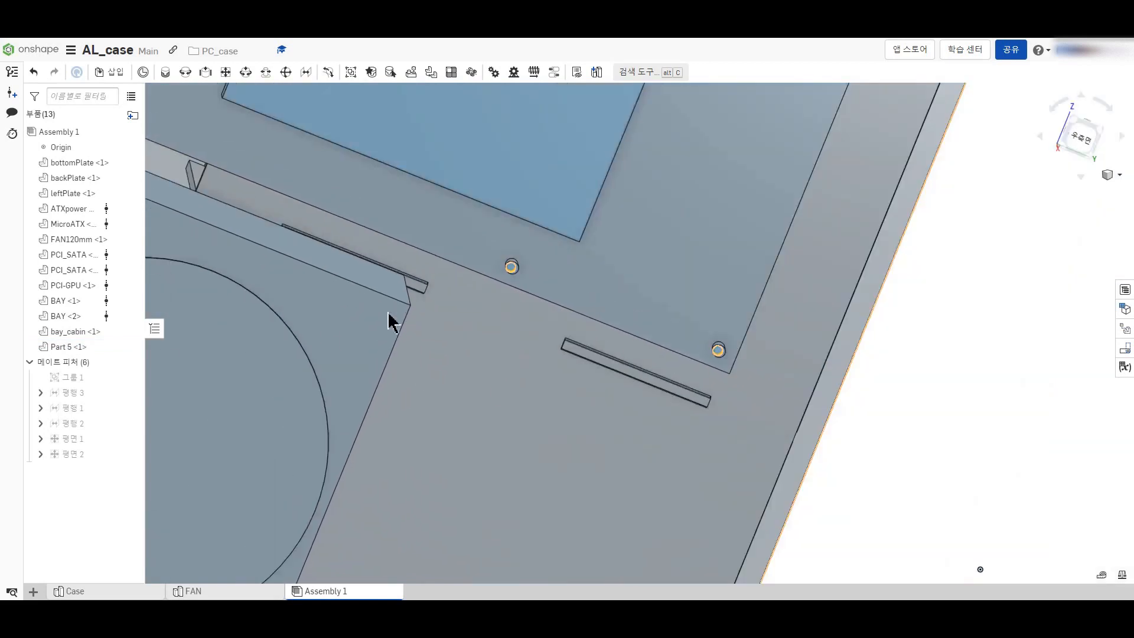
# Step: Switch to the Case part studio and open the tabbed panel's sketch, 스케치 3, for editing
pyautogui.click(102, 592)
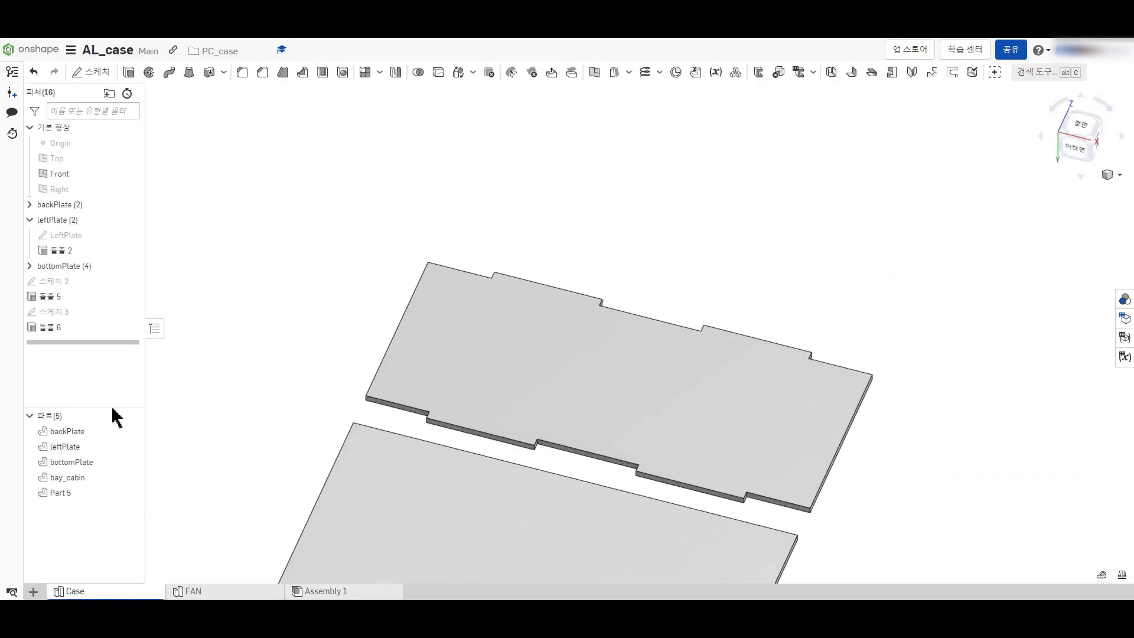
pyautogui.rightClick(58, 312)
pyautogui.click(78, 326)
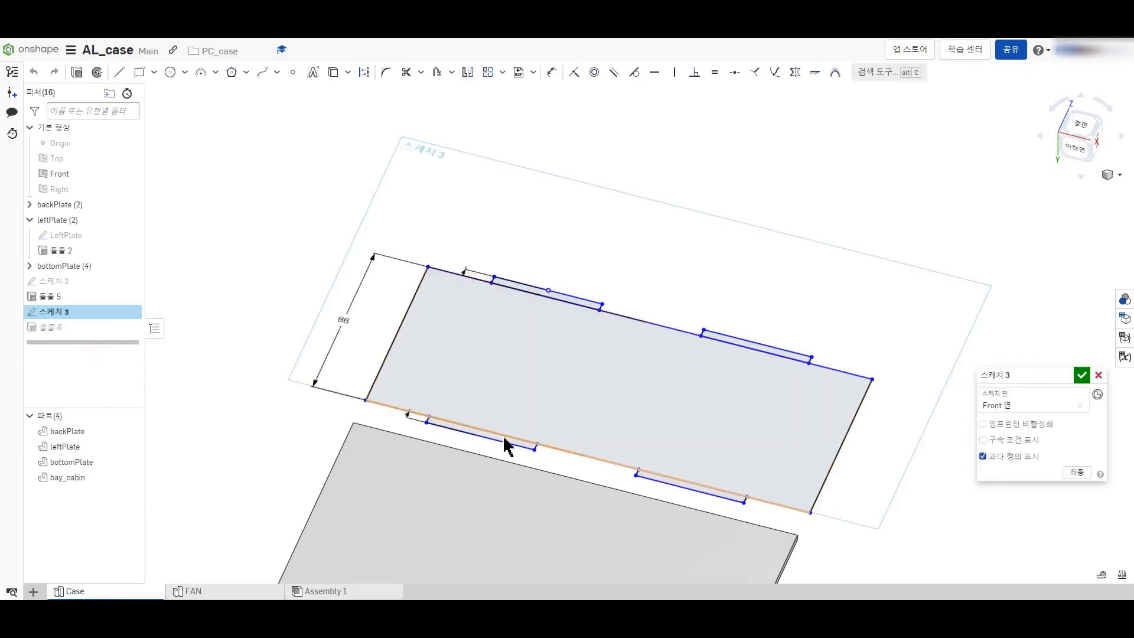
# Step: Dimension the length of each of the four tabs on the panel's two long edges
pyautogui.scroll(4, 507, 448)
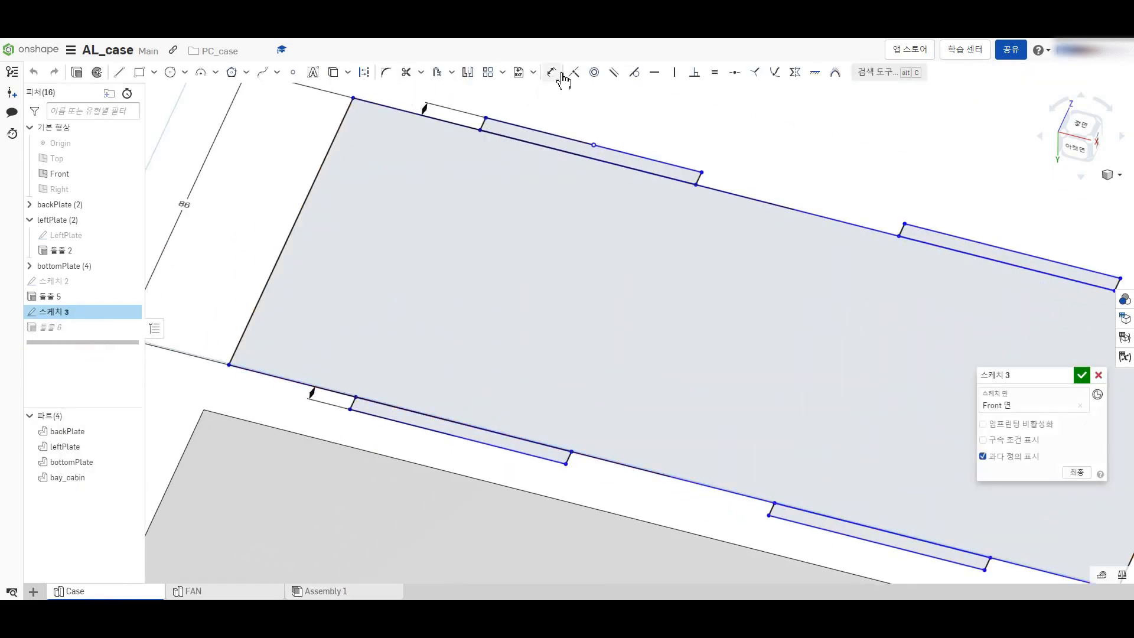
pyautogui.click(557, 75)
pyautogui.click(569, 137)
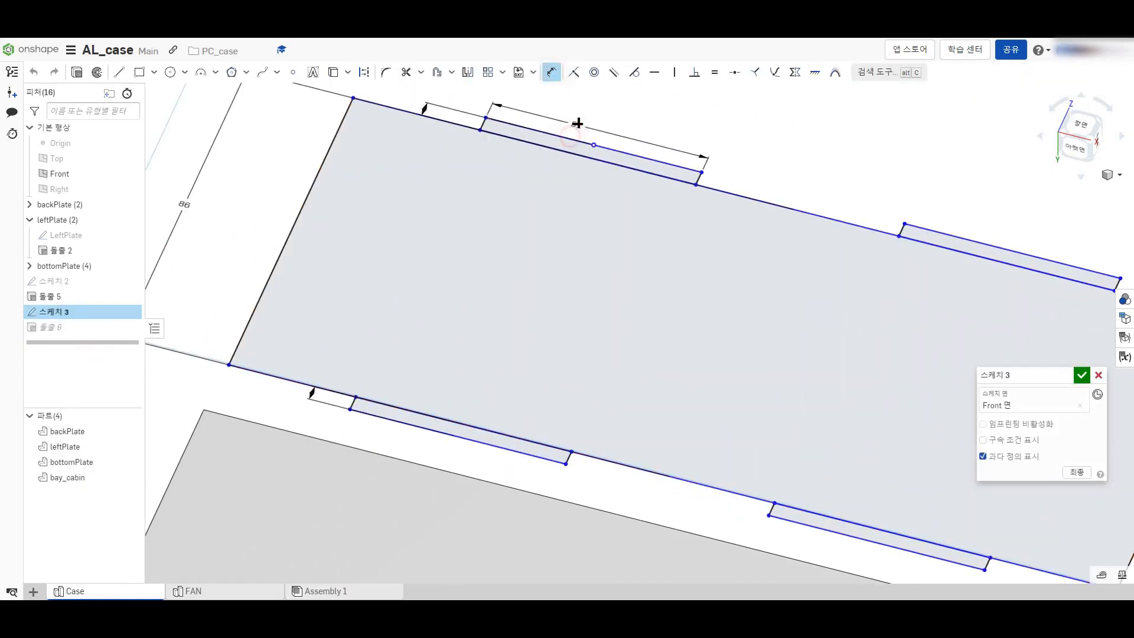
pyautogui.click(597, 127)
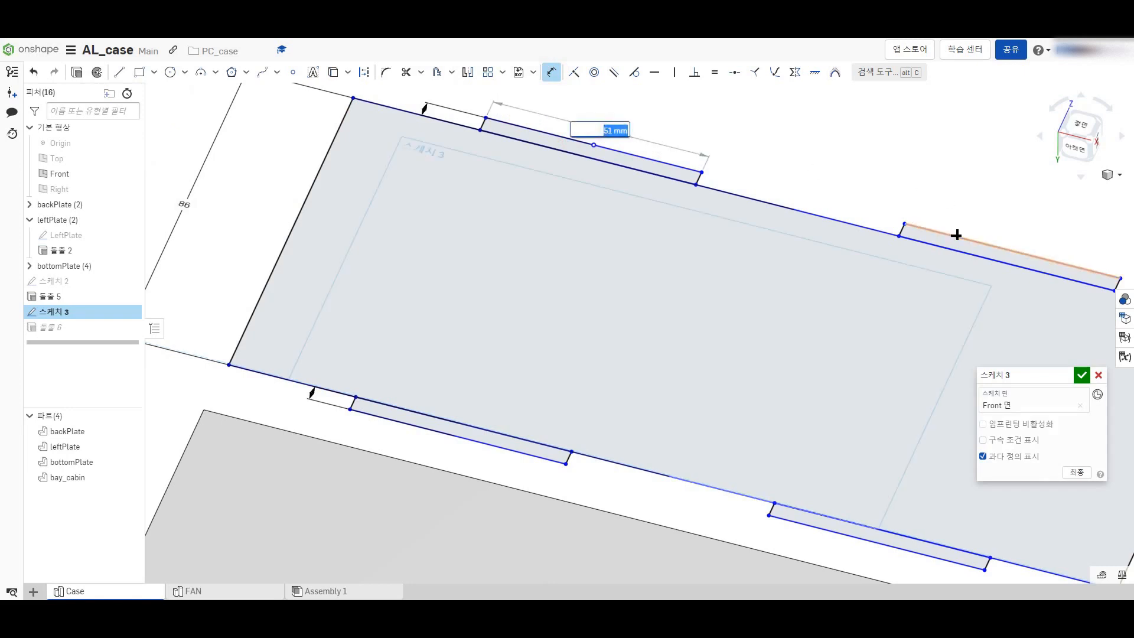
pyautogui.click(957, 235)
pyautogui.click(962, 223)
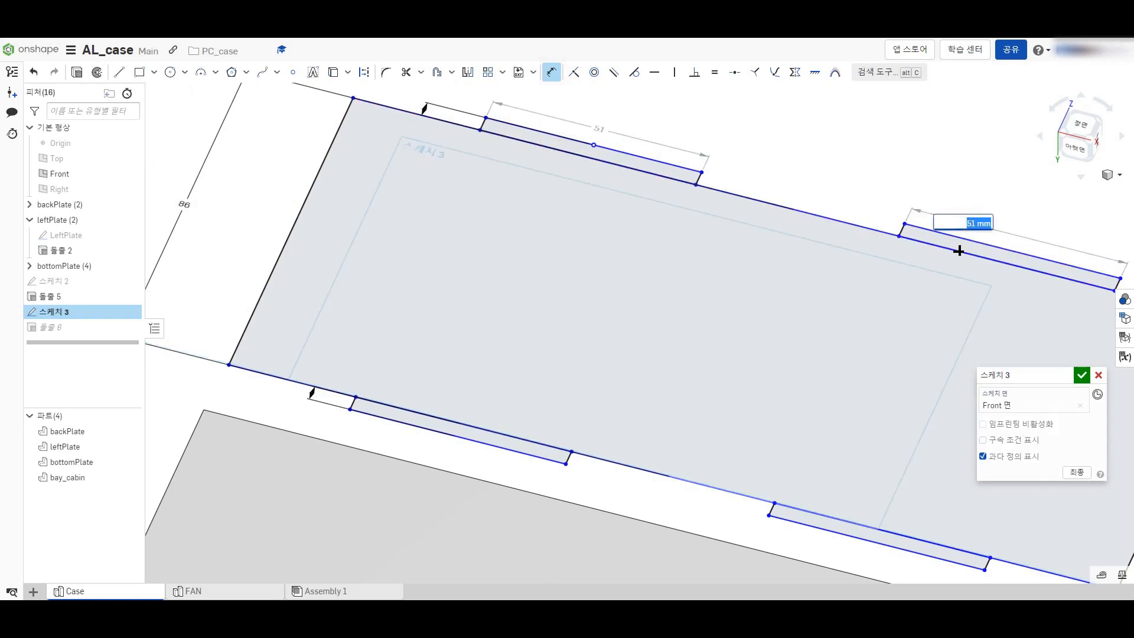
pyautogui.click(459, 437)
pyautogui.click(453, 448)
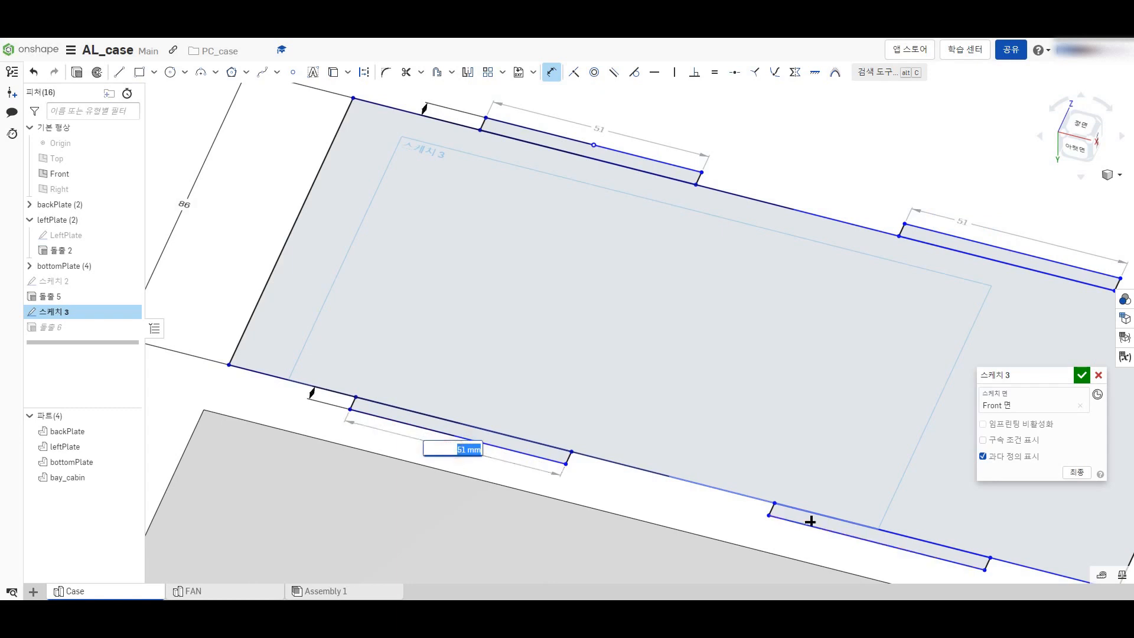
pyautogui.click(814, 529)
pyautogui.click(814, 538)
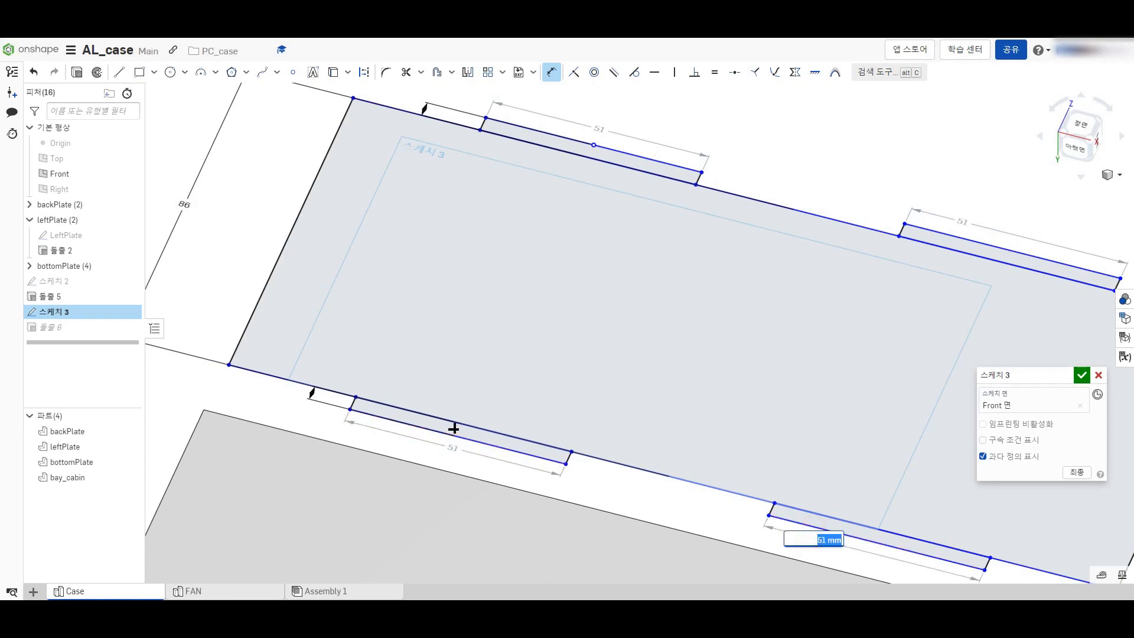
pyautogui.scroll(2, 469, 432)
pyautogui.scroll(-3, 498, 463)
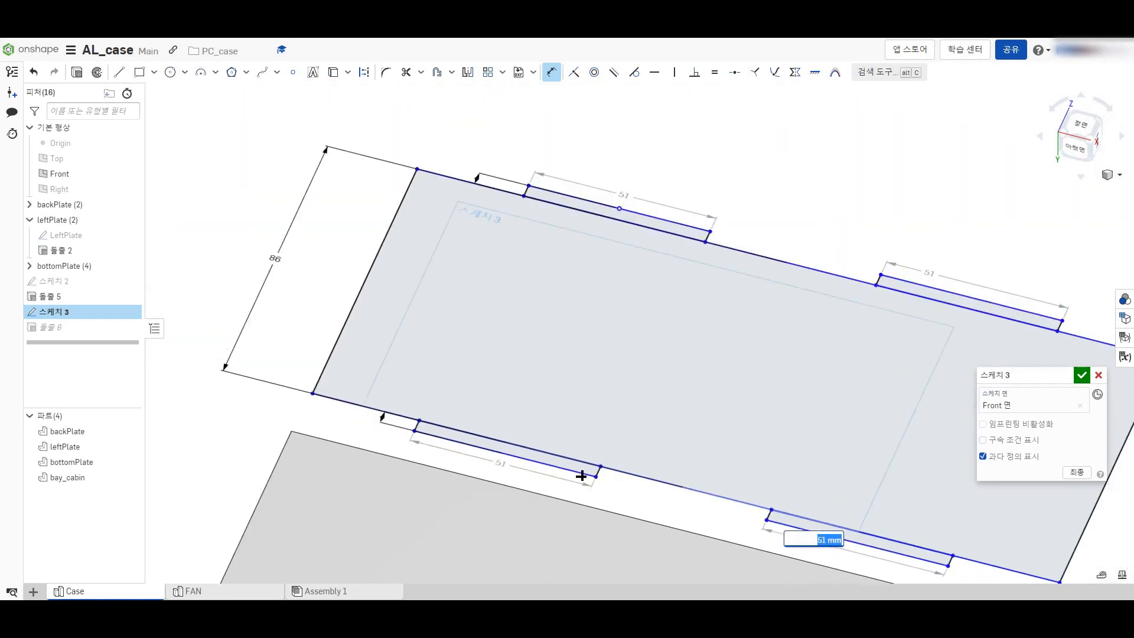
pyautogui.scroll(4, 506, 456)
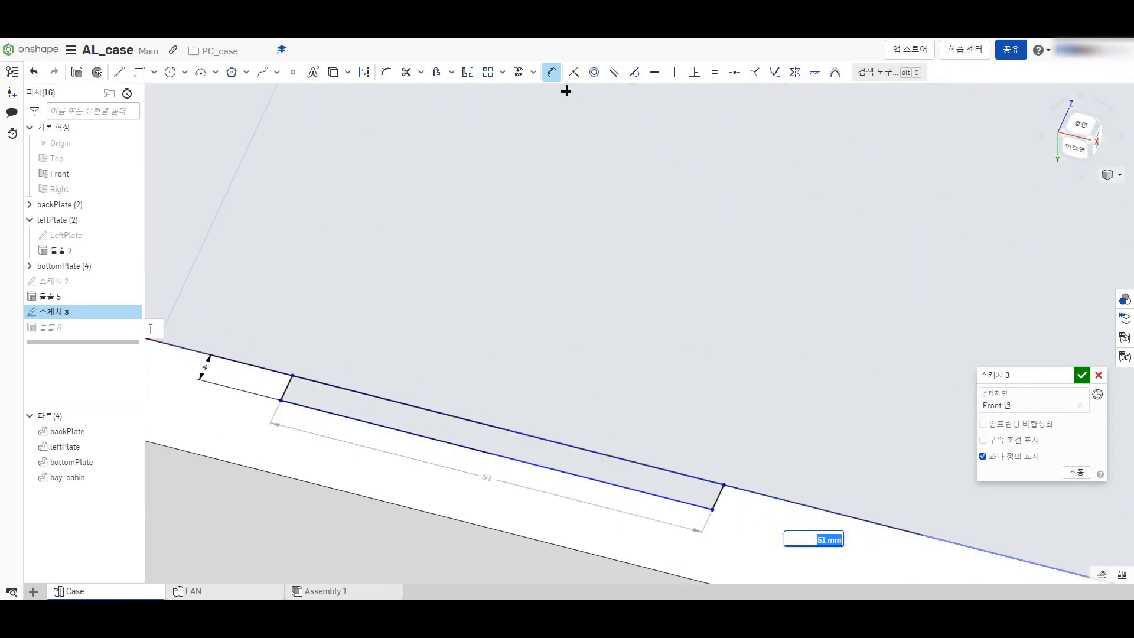
pyautogui.click(551, 72)
pyautogui.click(502, 449)
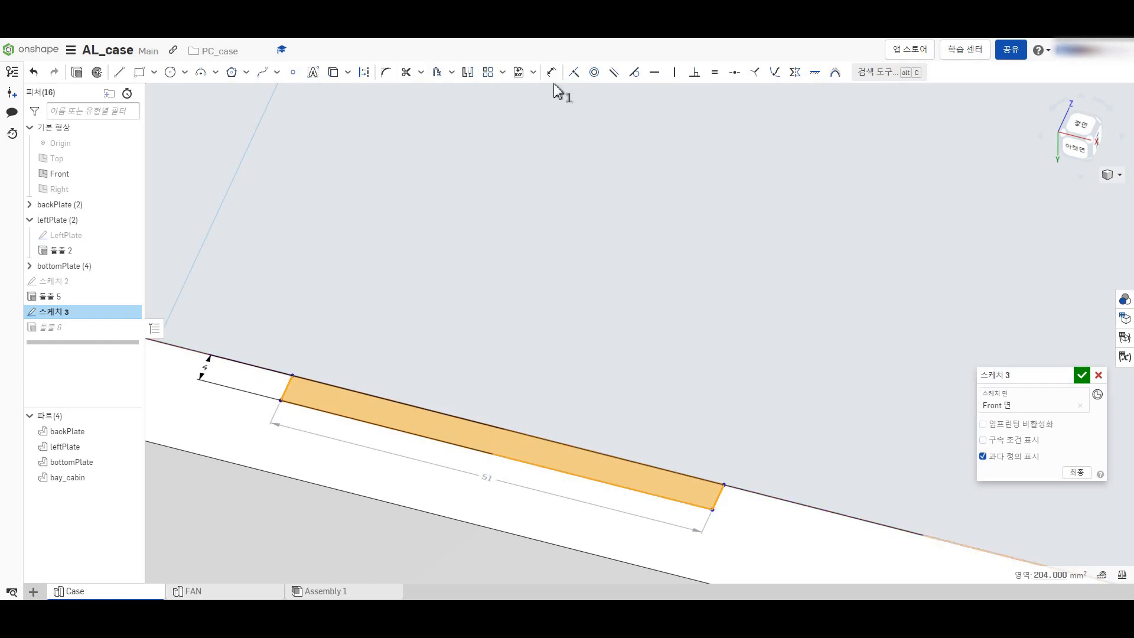
pyautogui.click(574, 72)
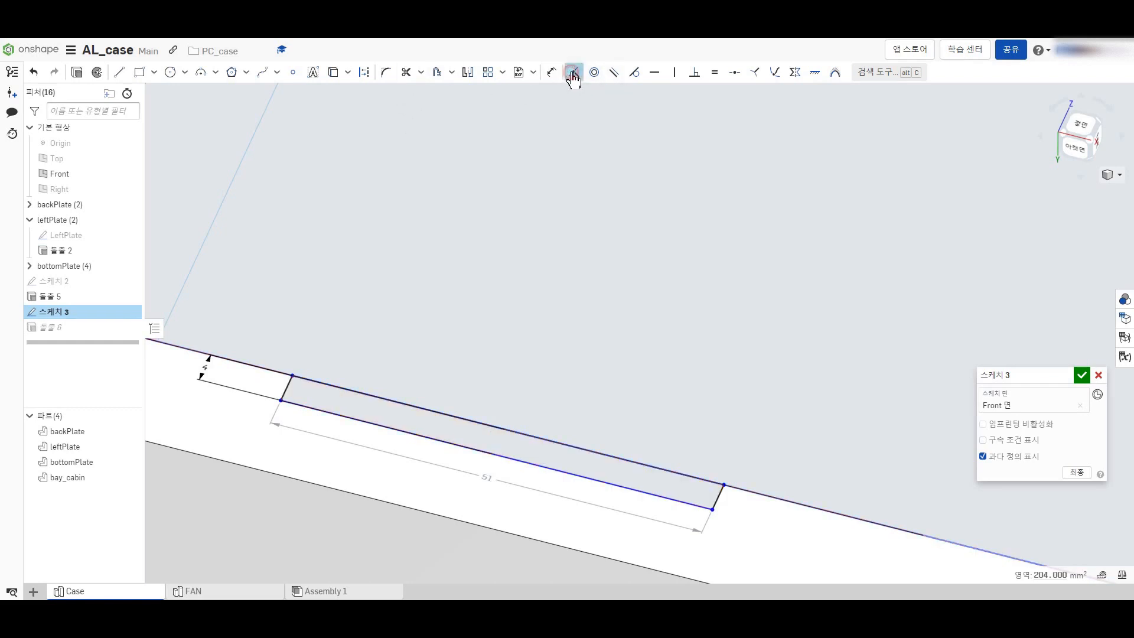
pyautogui.click(550, 74)
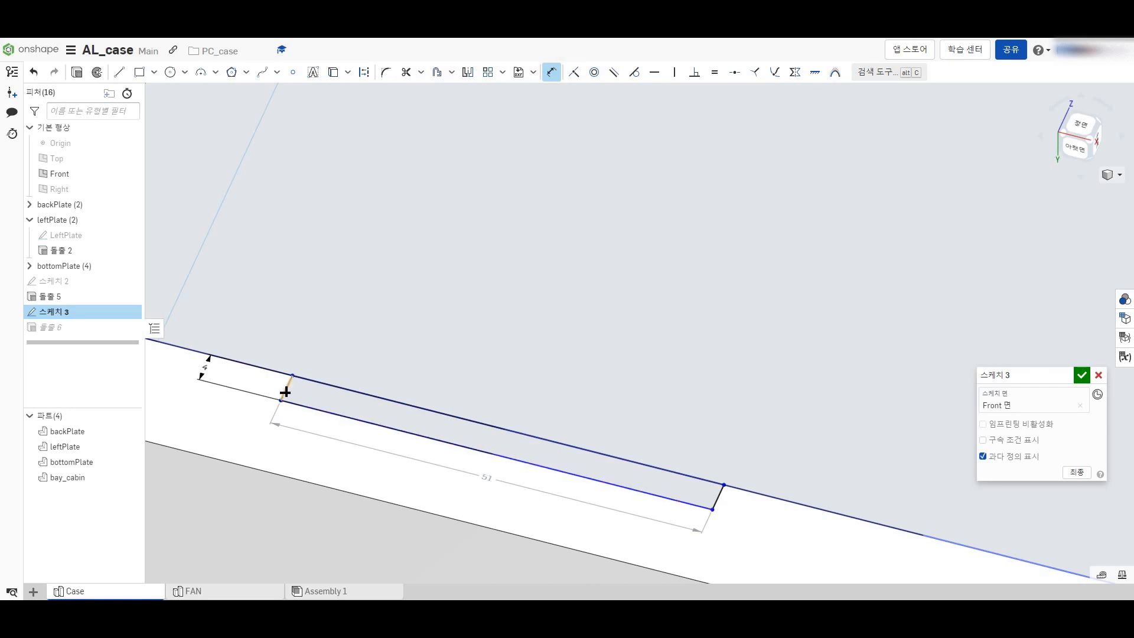
# Step: Draw a construction line about 150 mm long through the middle of both tabs on the panel's lower long edge
pyautogui.click(121, 73)
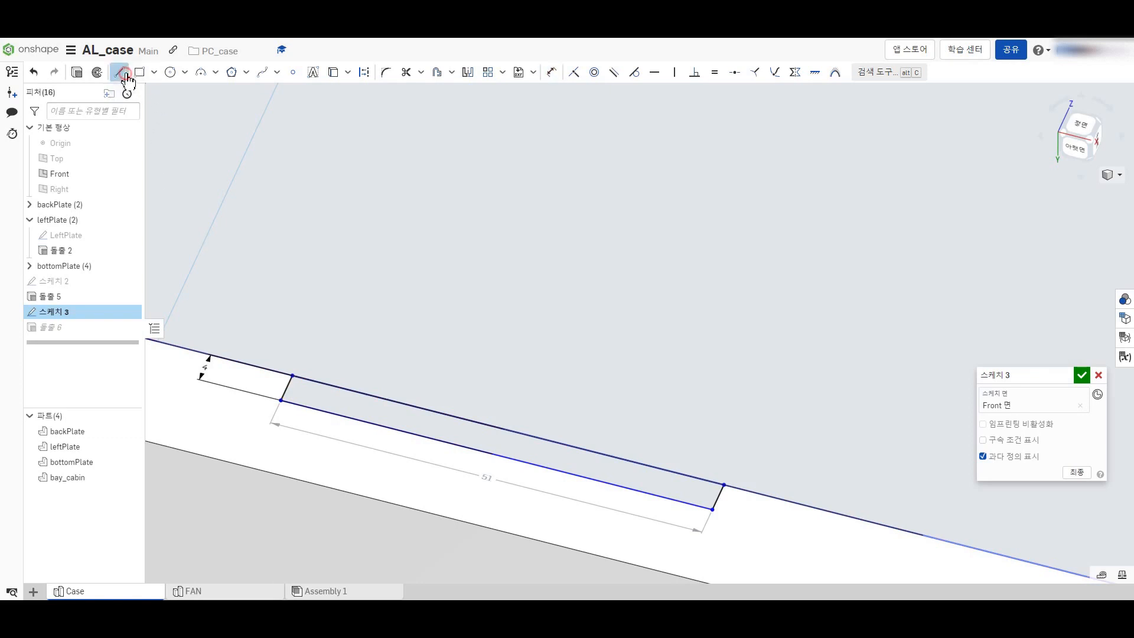
pyautogui.click(288, 385)
pyautogui.scroll(-4, 479, 443)
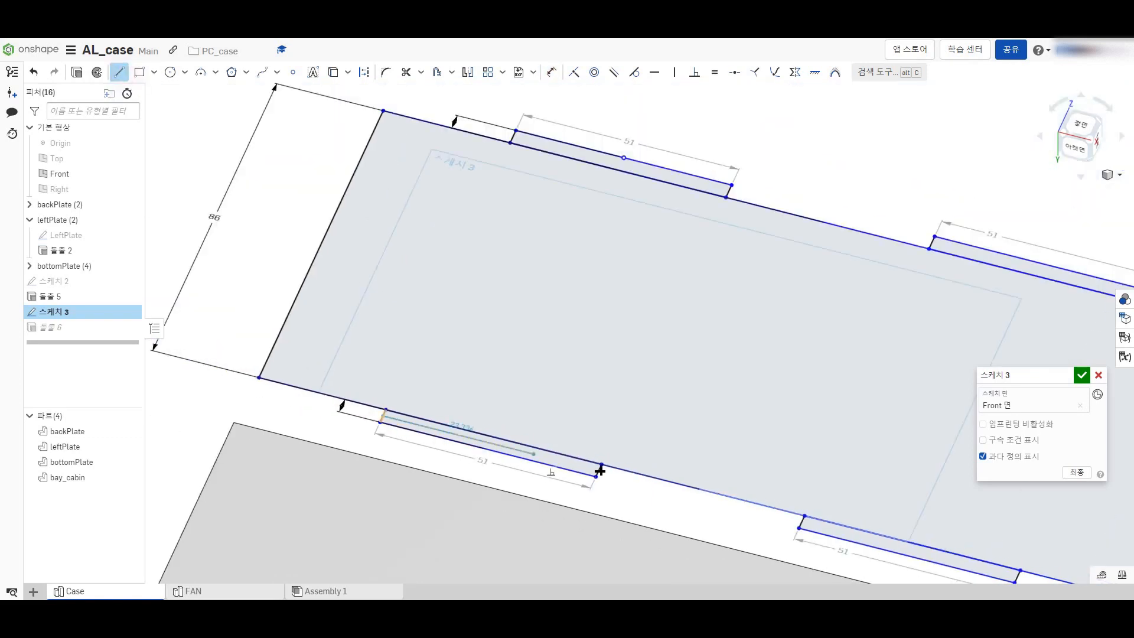
pyautogui.scroll(2, 963, 563)
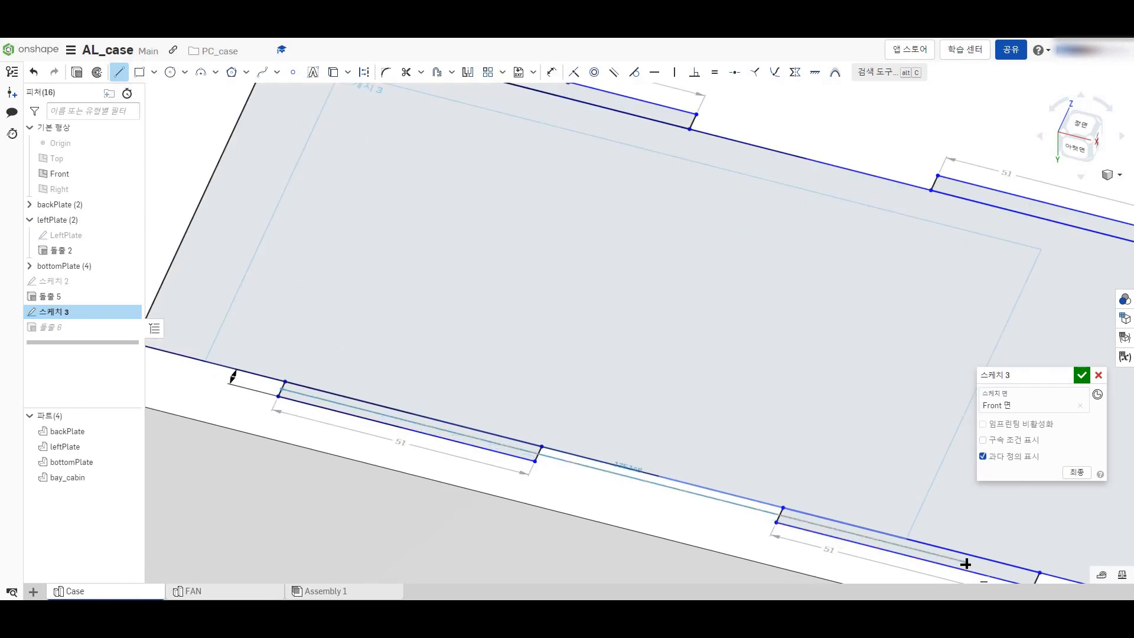
pyautogui.scroll(-3, 969, 563)
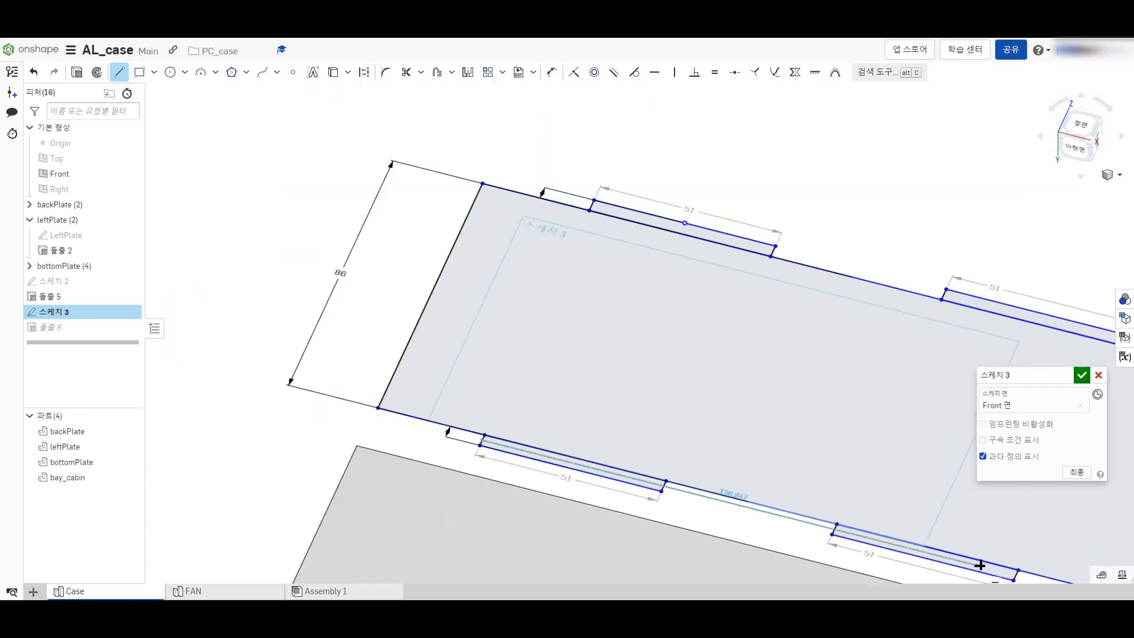
pyautogui.click(1013, 574)
pyautogui.press('Escape')
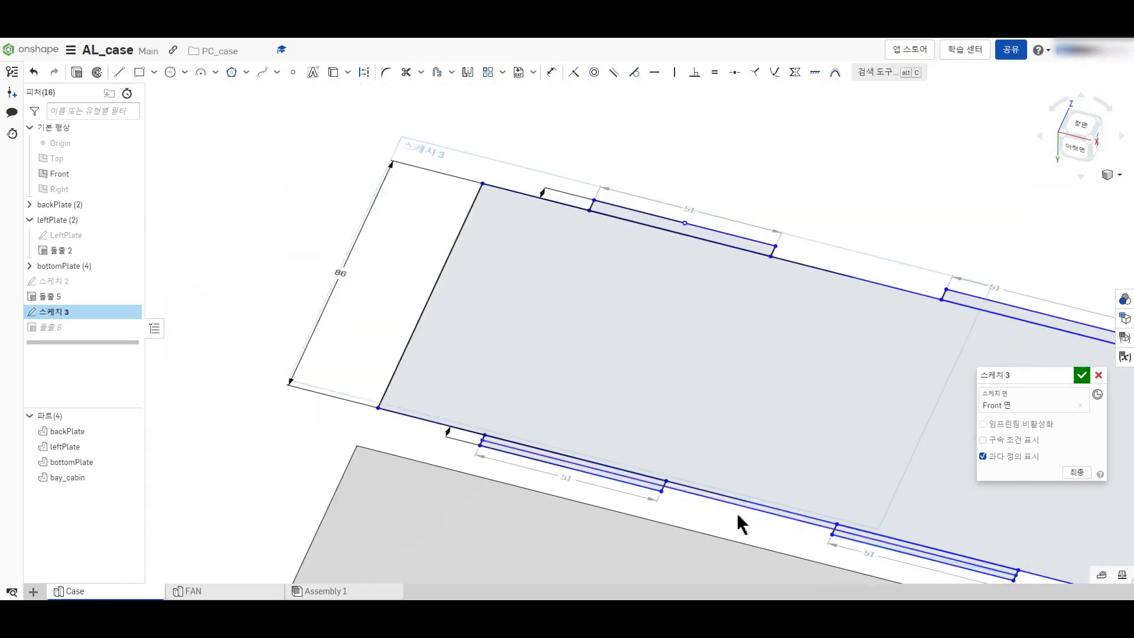
pyautogui.click(745, 509)
pyautogui.scroll(4, 733, 516)
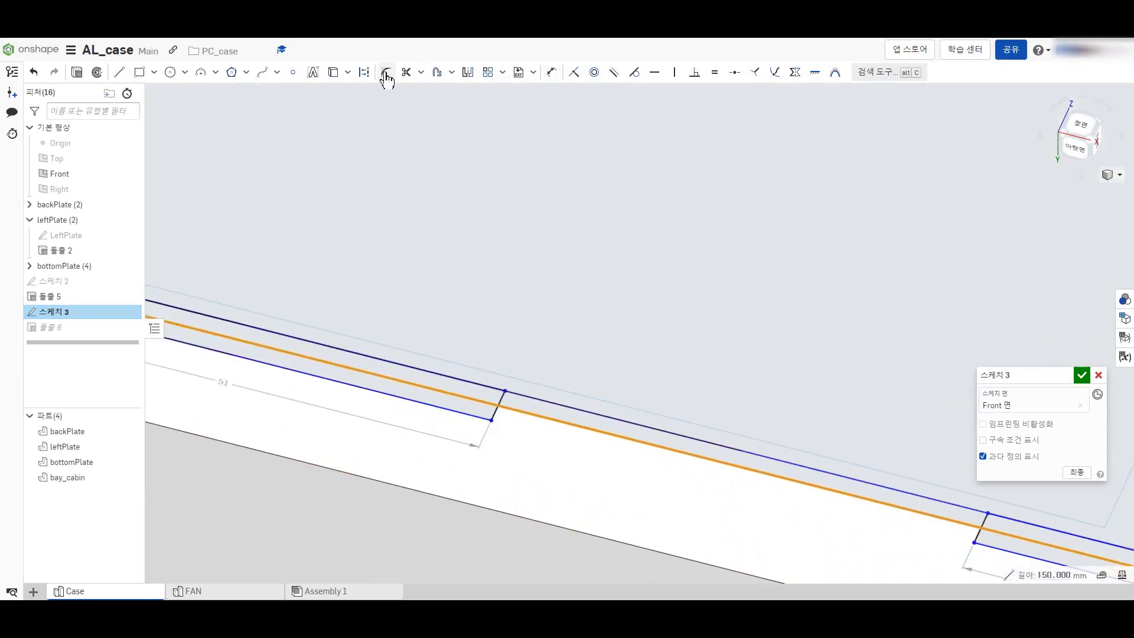
pyautogui.press('q')
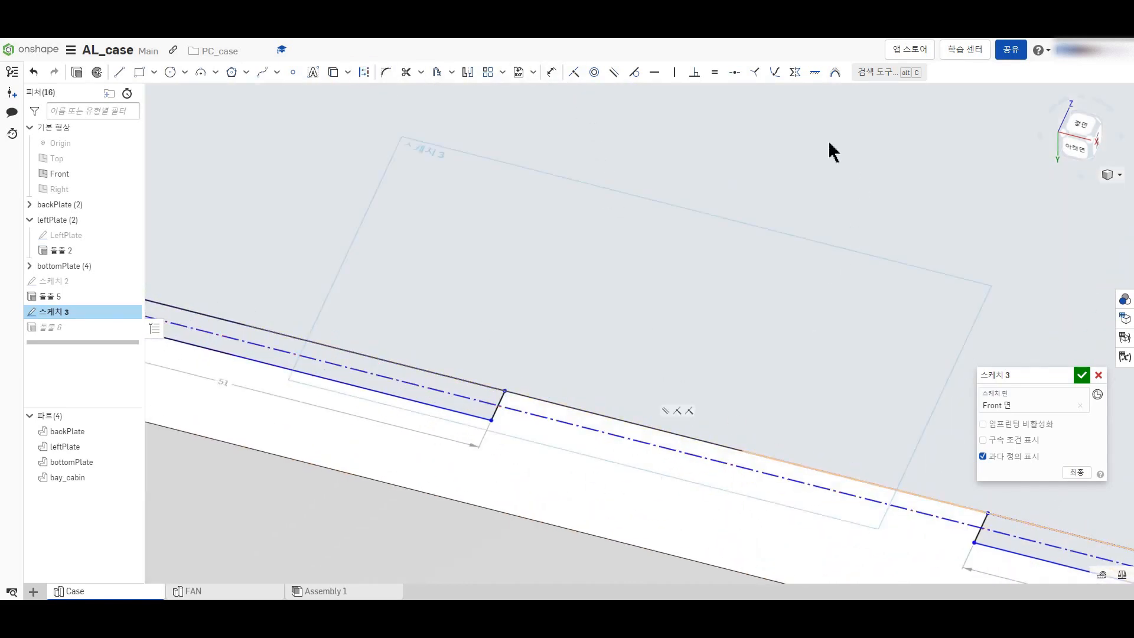
# Step: Delete the construction line running through the two tabs on the panel's lower long edge
pyautogui.click(552, 72)
pyautogui.click(291, 351)
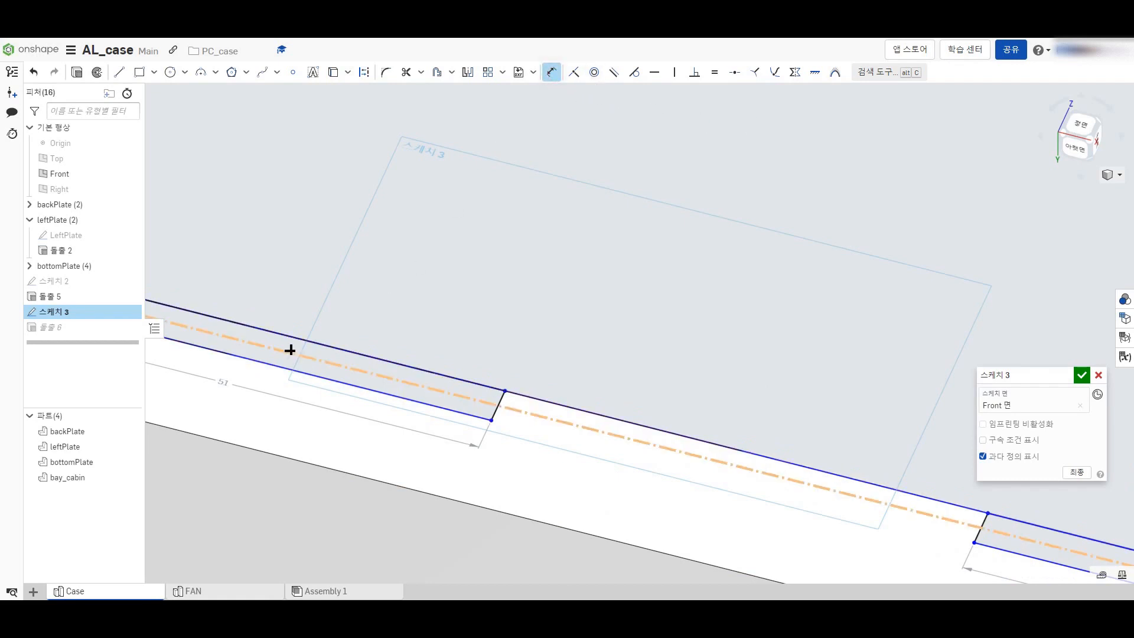
pyautogui.scroll(-3, 290, 350)
pyautogui.scroll(4, 290, 350)
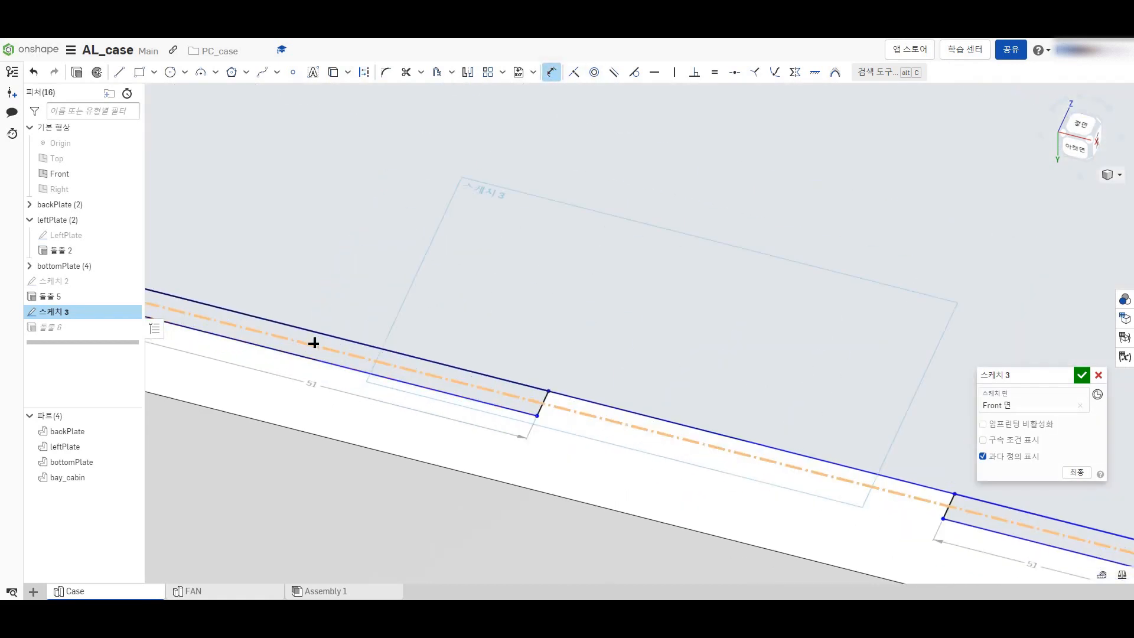
pyautogui.scroll(-3, 438, 392)
pyautogui.scroll(3, 251, 348)
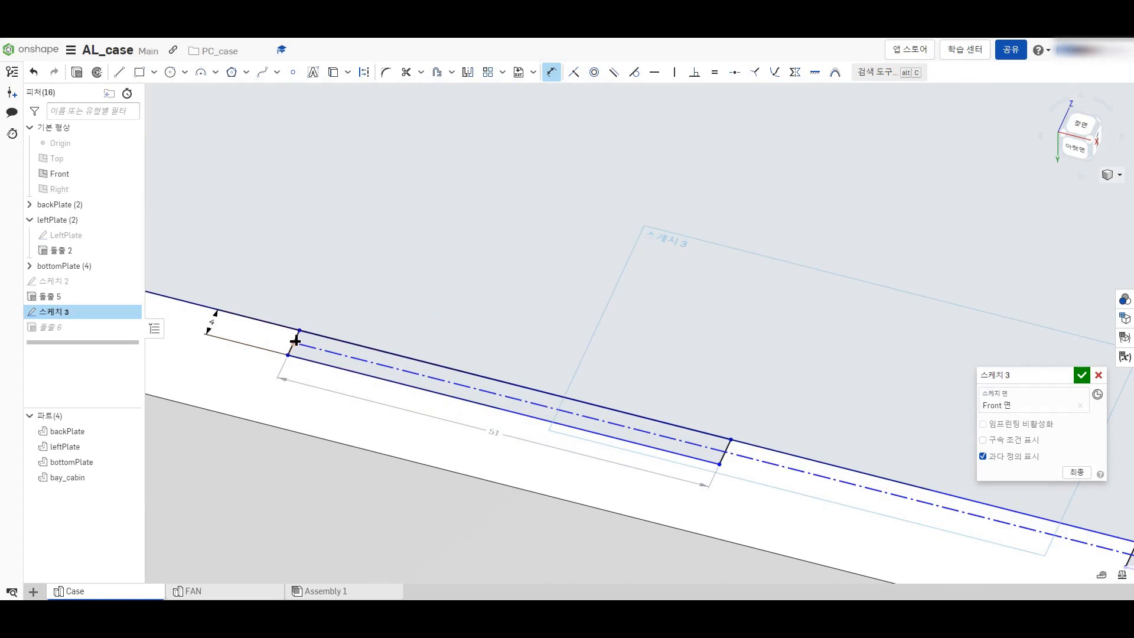
pyautogui.scroll(-5, 296, 341)
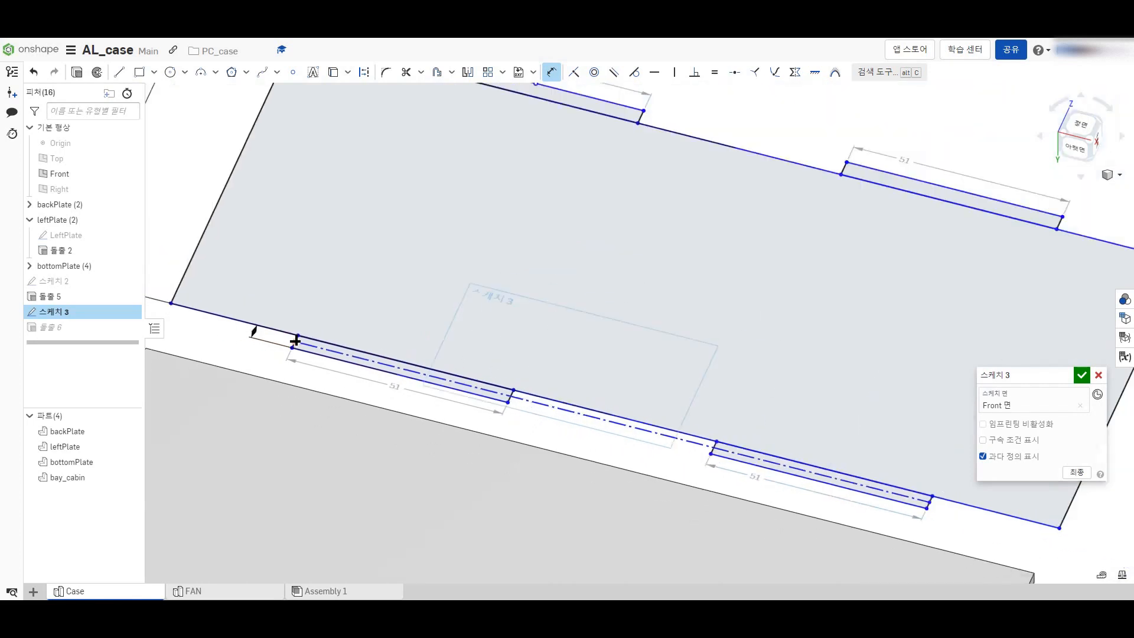
pyautogui.scroll(4, 295, 341)
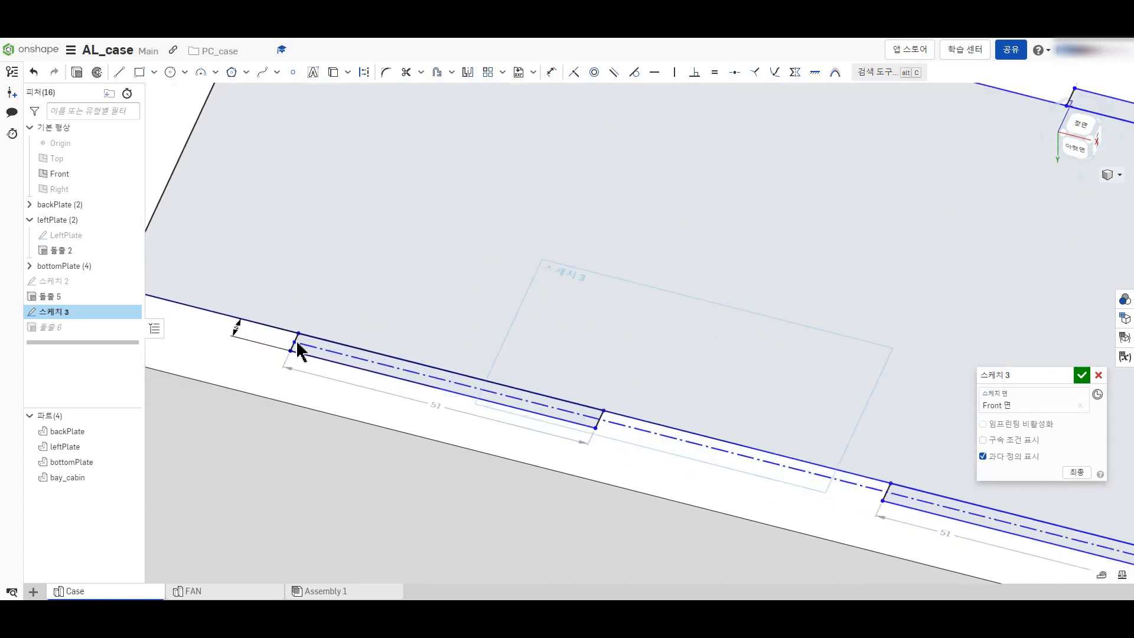
pyautogui.click(657, 433)
pyautogui.press('Delete')
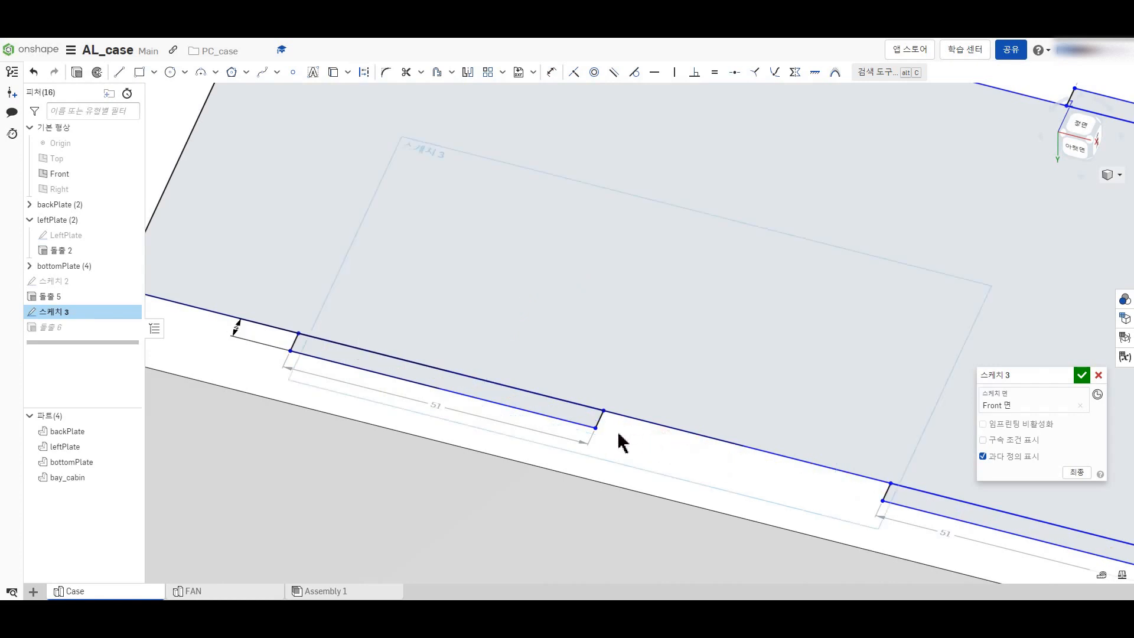
# Step: Sketch a rectangle about 46 × 4 mm inside the first tab on the panel's lower long edge
pyautogui.scroll(-1, 429, 382)
pyautogui.scroll(-5, 430, 390)
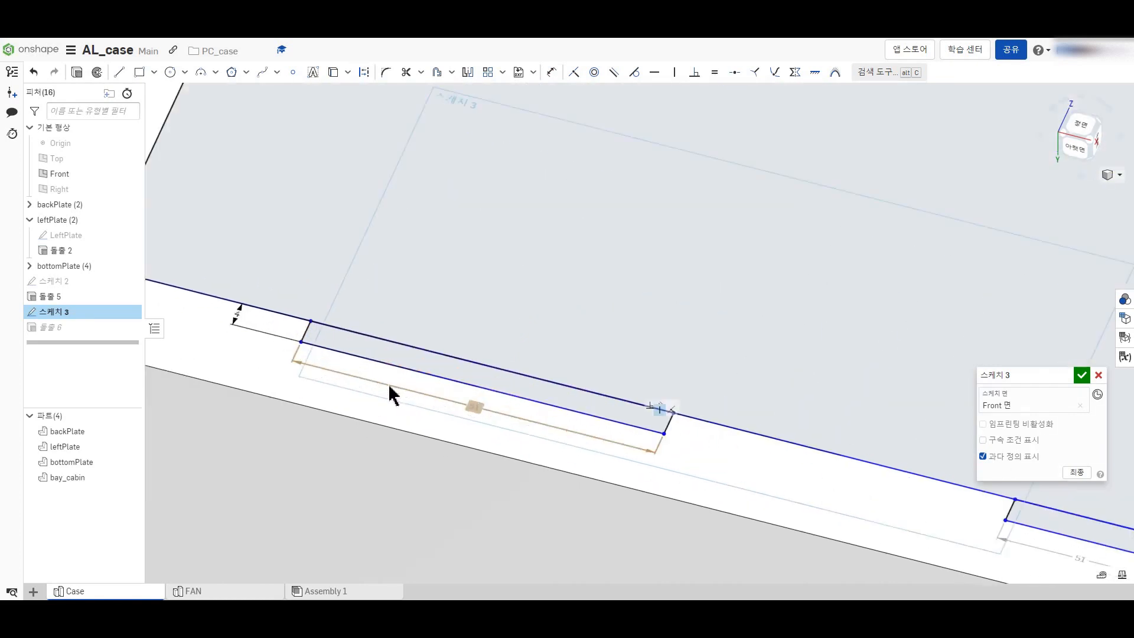
pyautogui.click(140, 72)
pyautogui.click(296, 309)
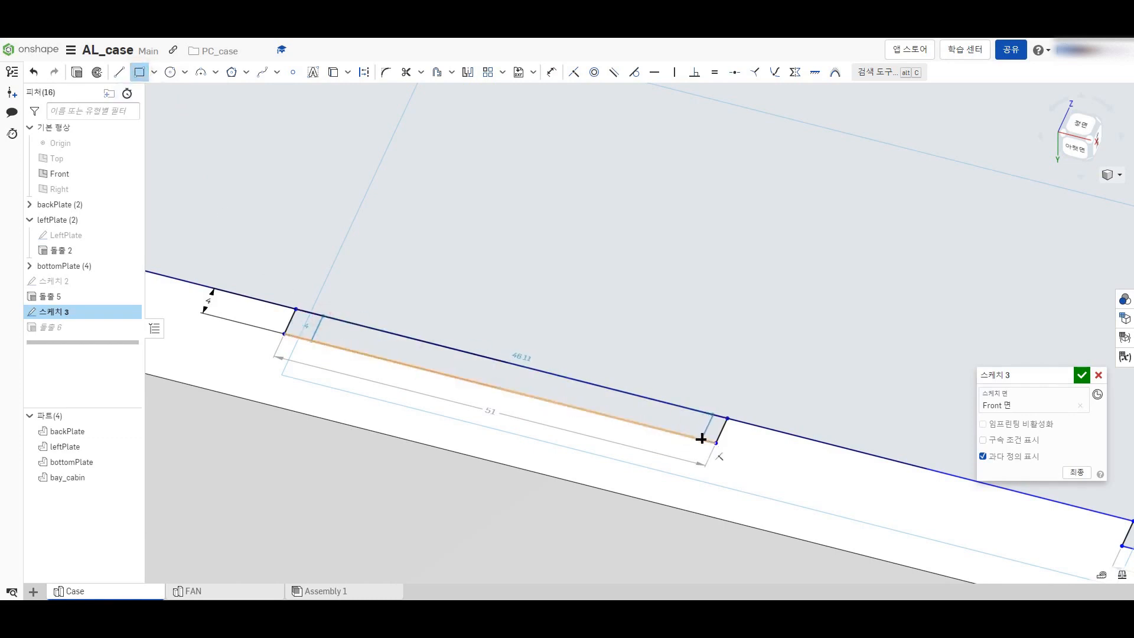
pyautogui.click(702, 438)
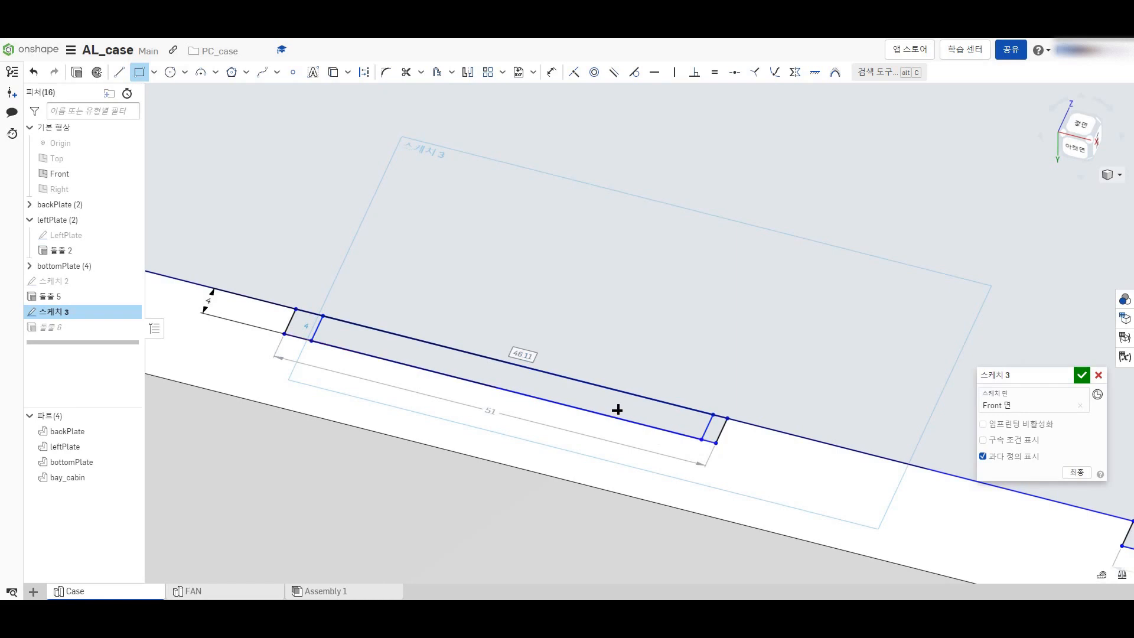
pyautogui.press('Escape')
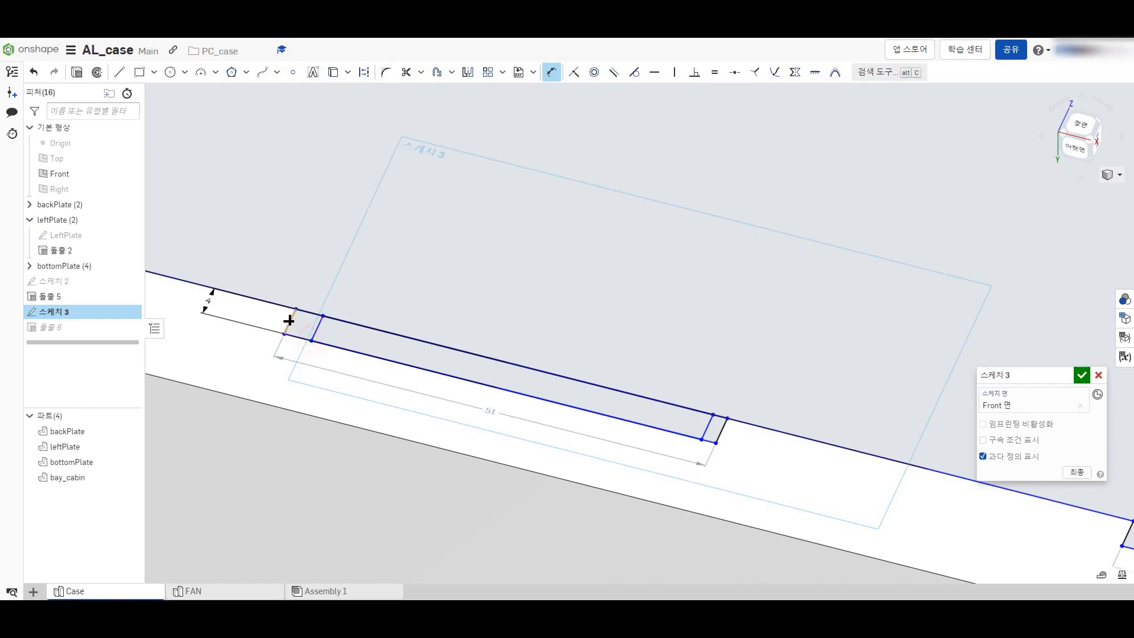
# Step: Dimension the gap between the inner rectangle and the first lower tab's short sides as 0.5 mm at both ends
pyautogui.click(317, 293)
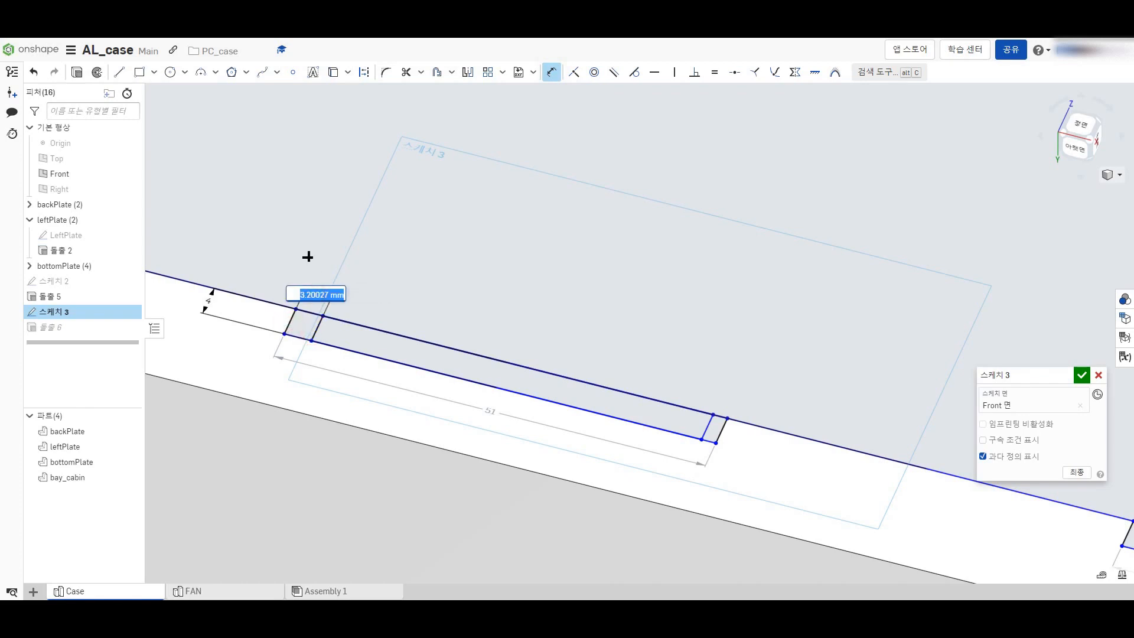
pyautogui.press('Escape')
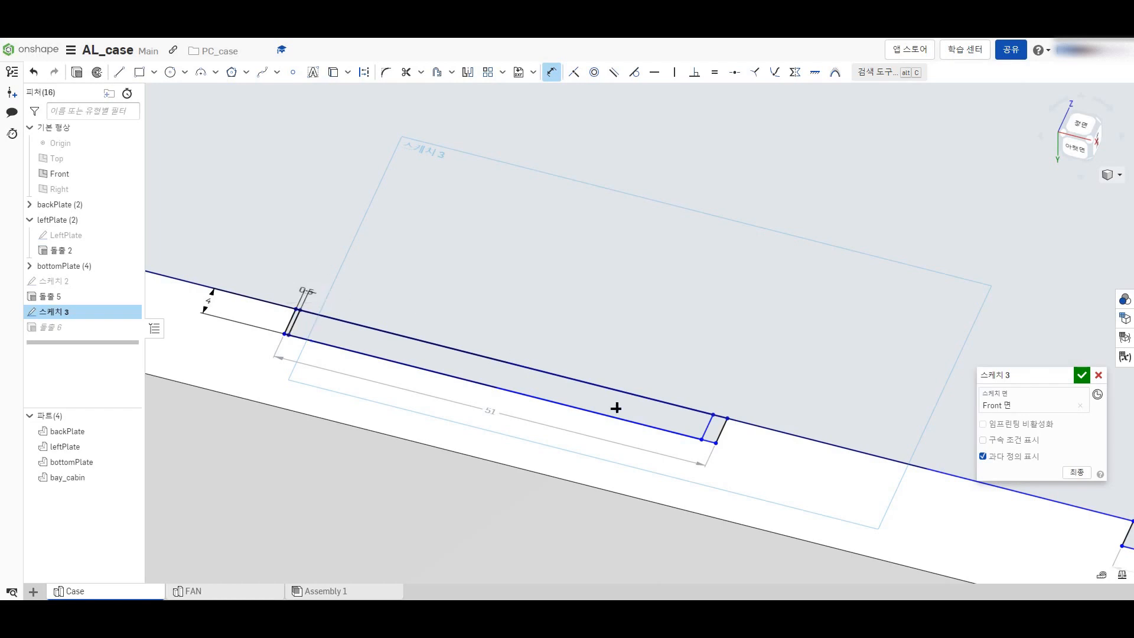
pyautogui.click(729, 394)
pyautogui.write('0.5')
pyautogui.press('Return')
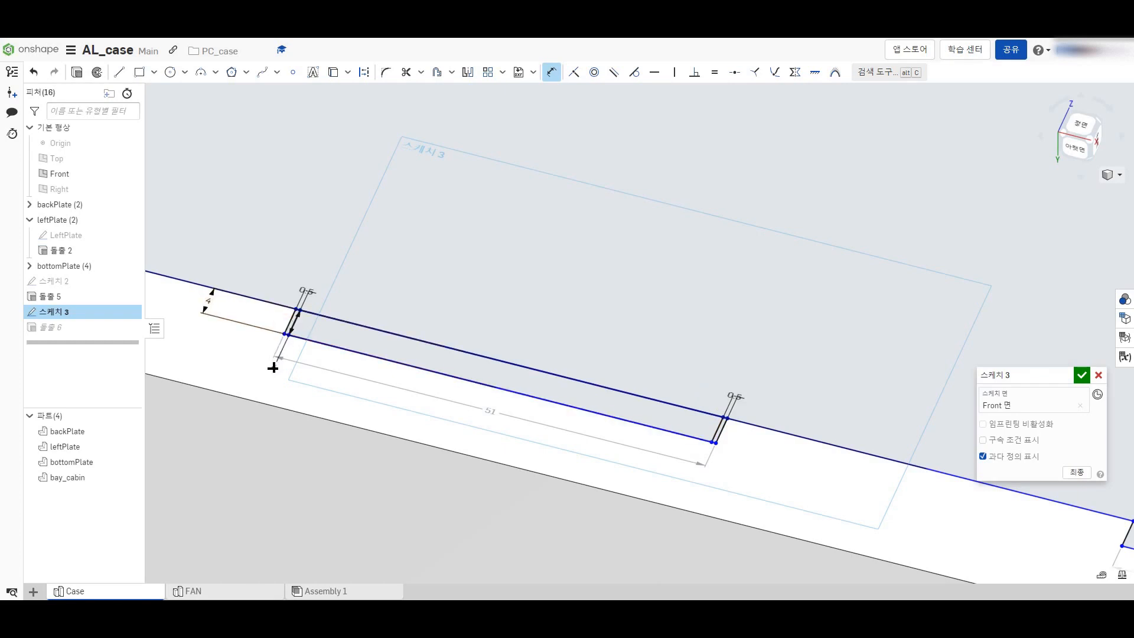
pyautogui.press('Escape')
# Step: Convert the first lower tab's original outer edge and two short sides to construction lines
pyautogui.scroll(3, 268, 357)
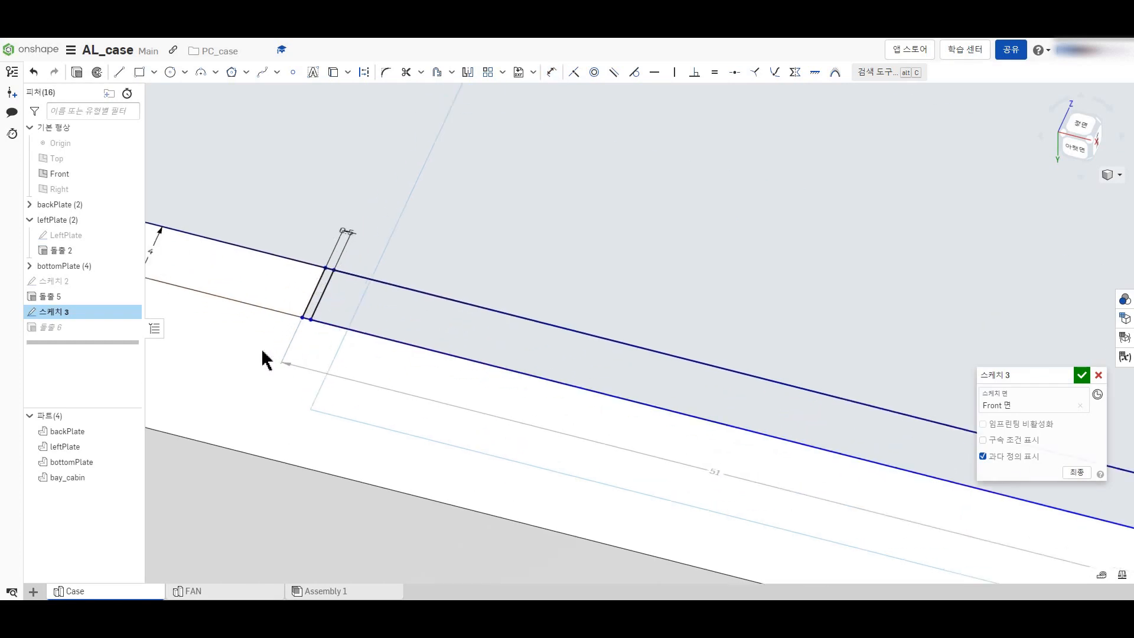
pyautogui.click(306, 311)
pyautogui.scroll(3, 307, 319)
pyautogui.click(311, 320)
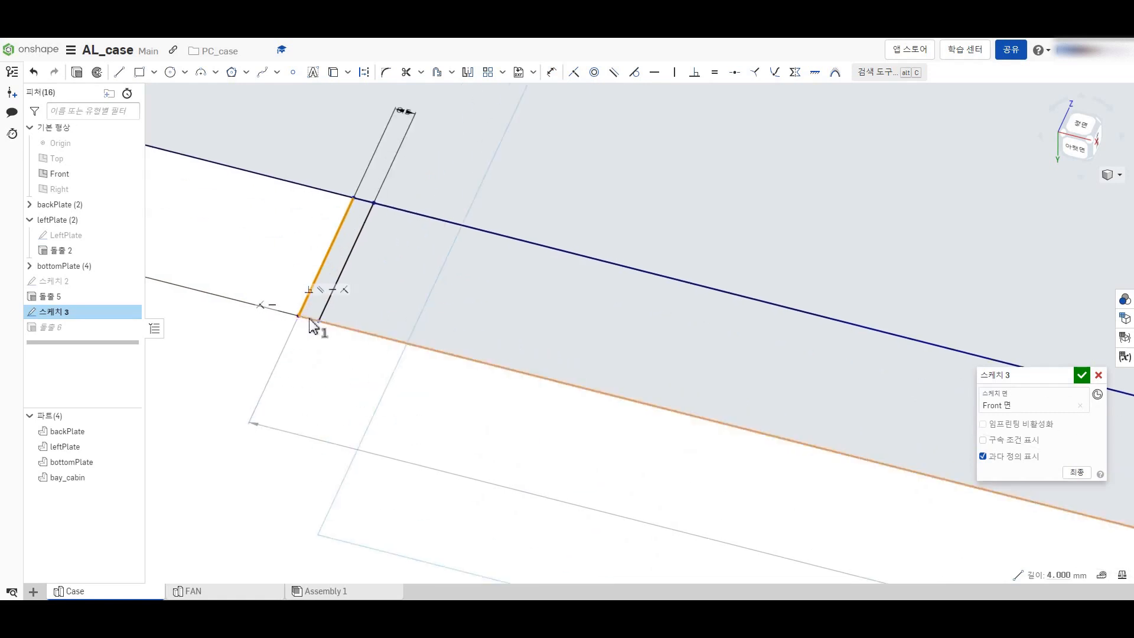
pyautogui.scroll(-3, 254, 374)
pyautogui.scroll(-1, 827, 507)
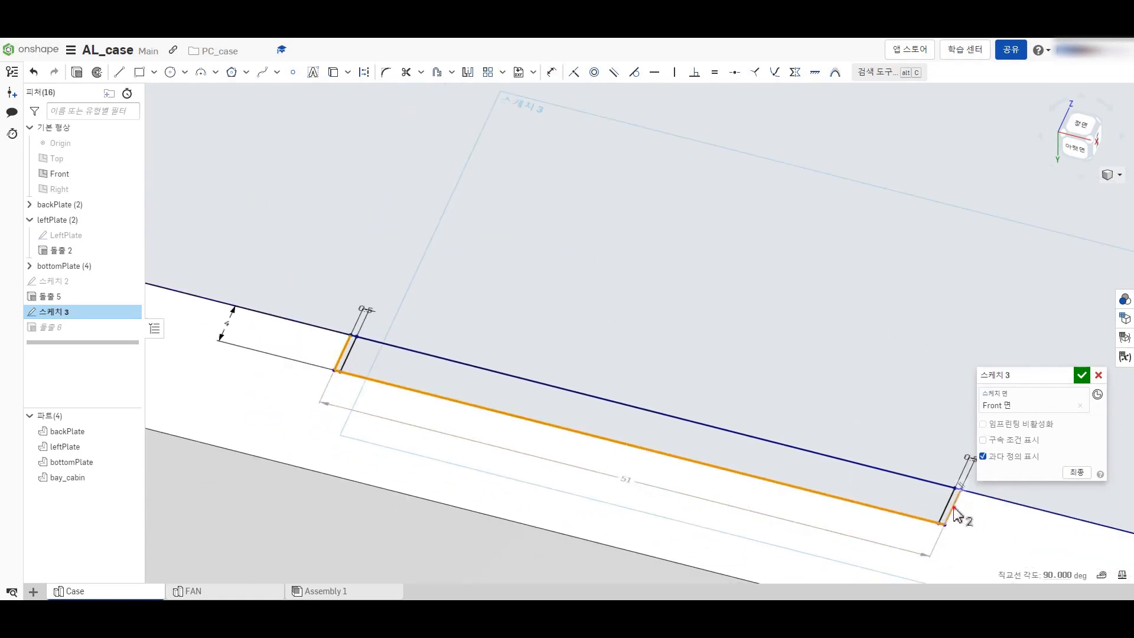
pyautogui.click(954, 508)
pyautogui.click(364, 71)
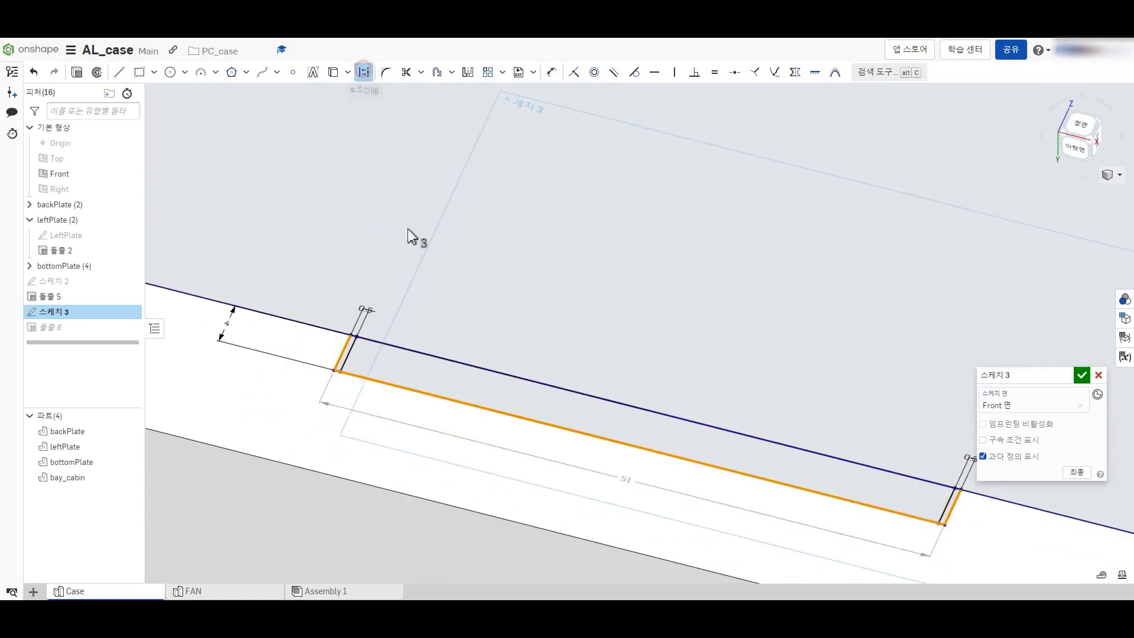
pyautogui.click(255, 401)
# Step: Sketch a rectangle about 48 × 4 mm inside the second tab on the panel's lower long edge
pyautogui.scroll(-5, 552, 443)
pyautogui.scroll(5, 780, 524)
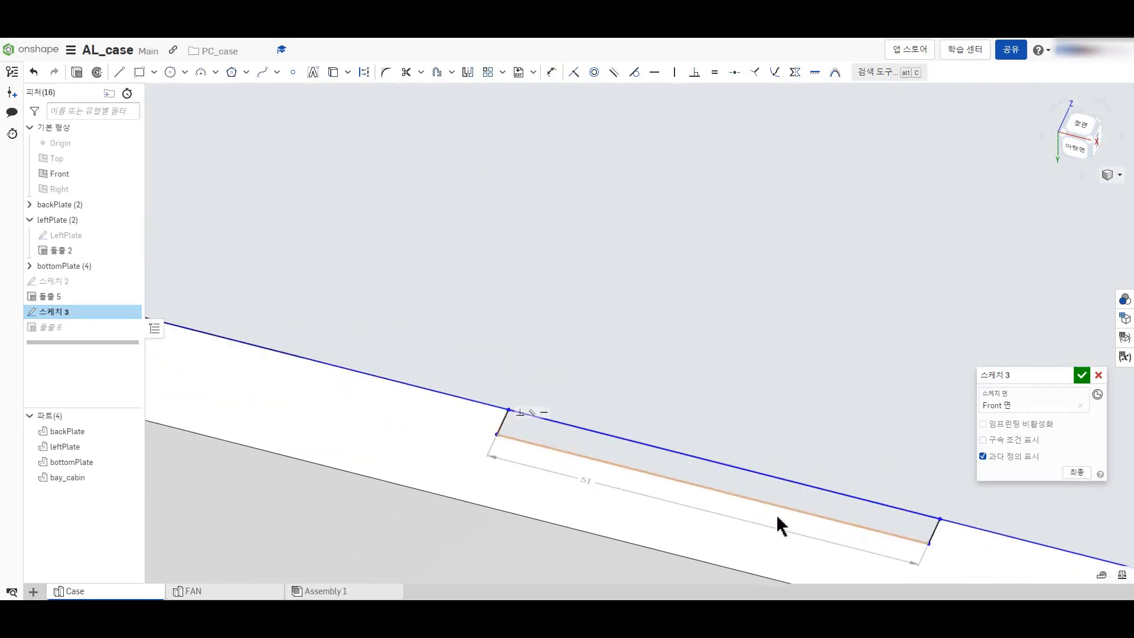
pyautogui.scroll(3, 780, 524)
pyautogui.click(140, 71)
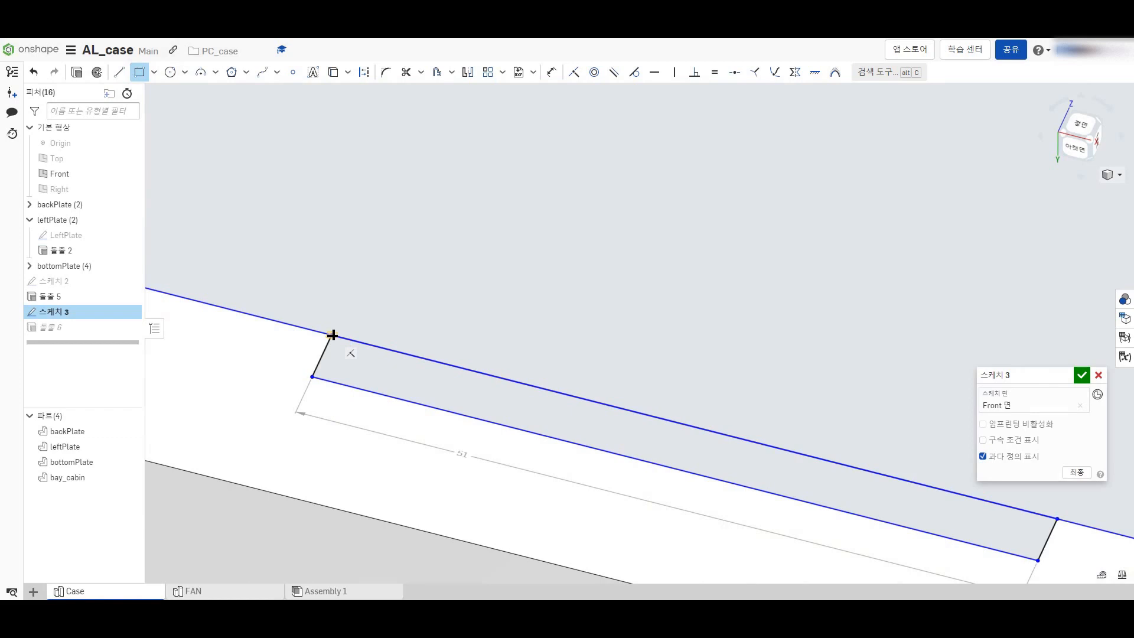
pyautogui.click(354, 340)
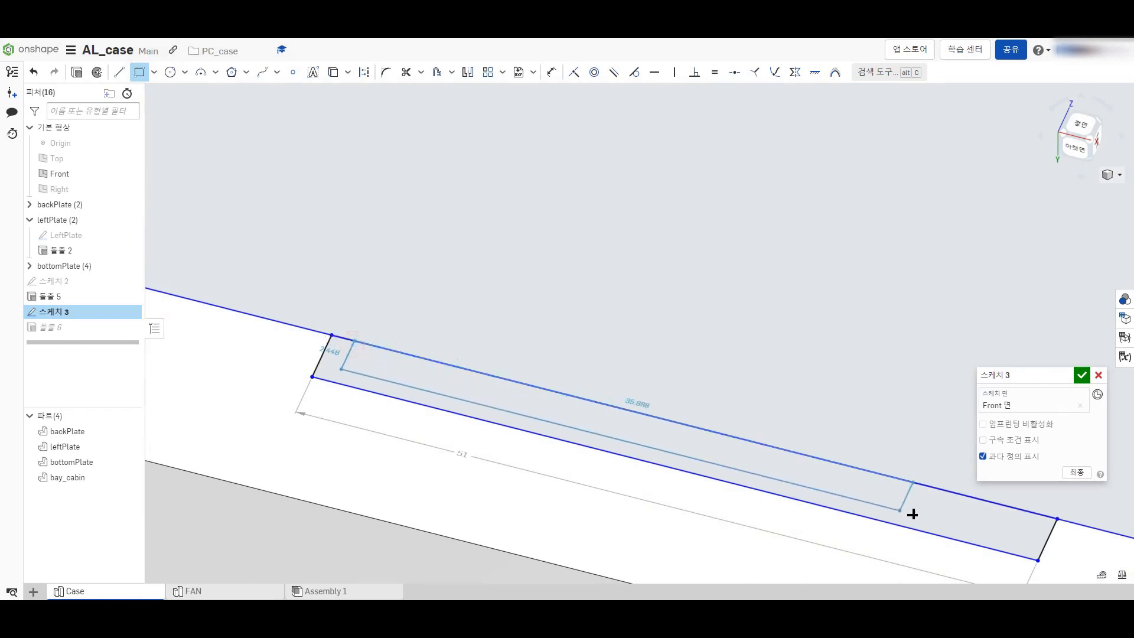
pyautogui.click(1020, 556)
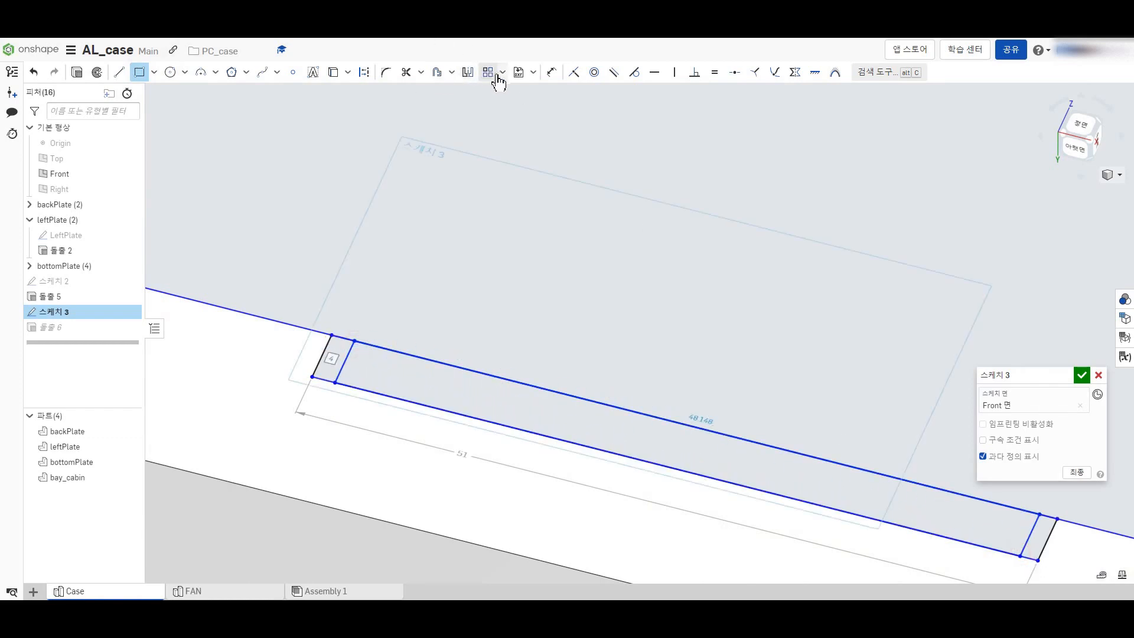
# Step: Dimension the gap between the inner rectangle and the second lower tab's short sides as 0.5 mm at both ends
pyautogui.click(551, 72)
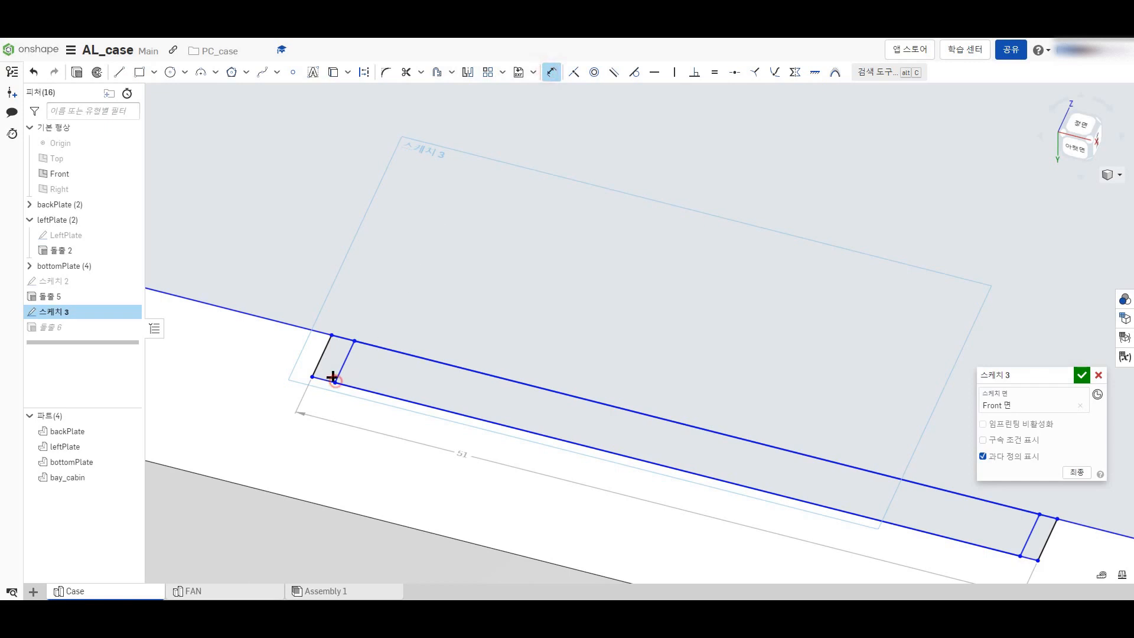
pyautogui.click(345, 327)
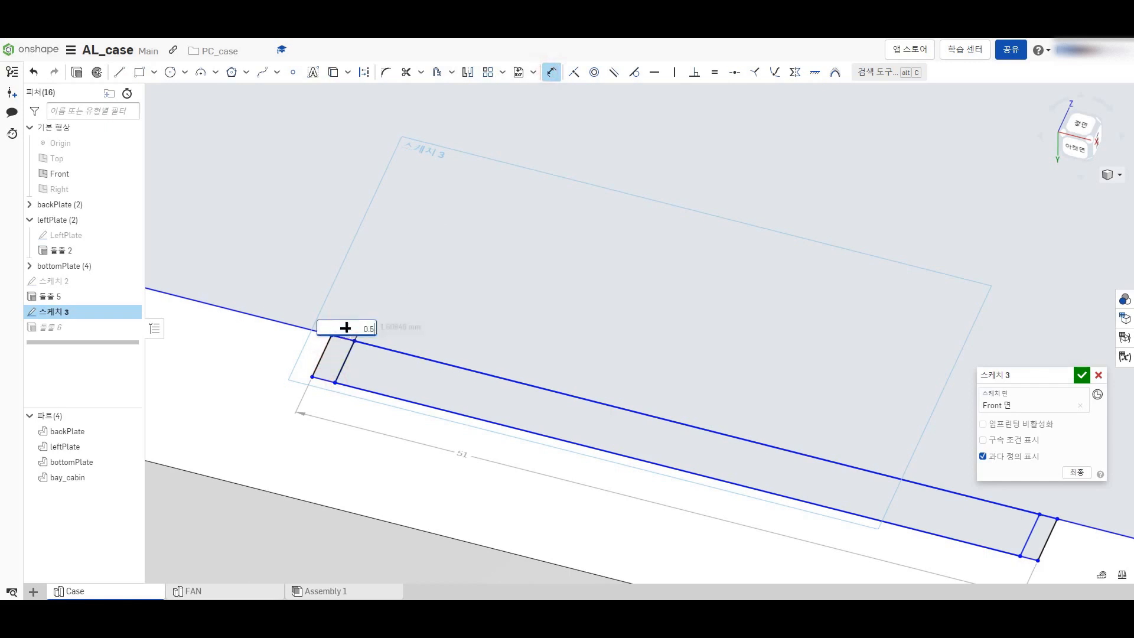
pyautogui.write('0.5')
pyautogui.press('Return')
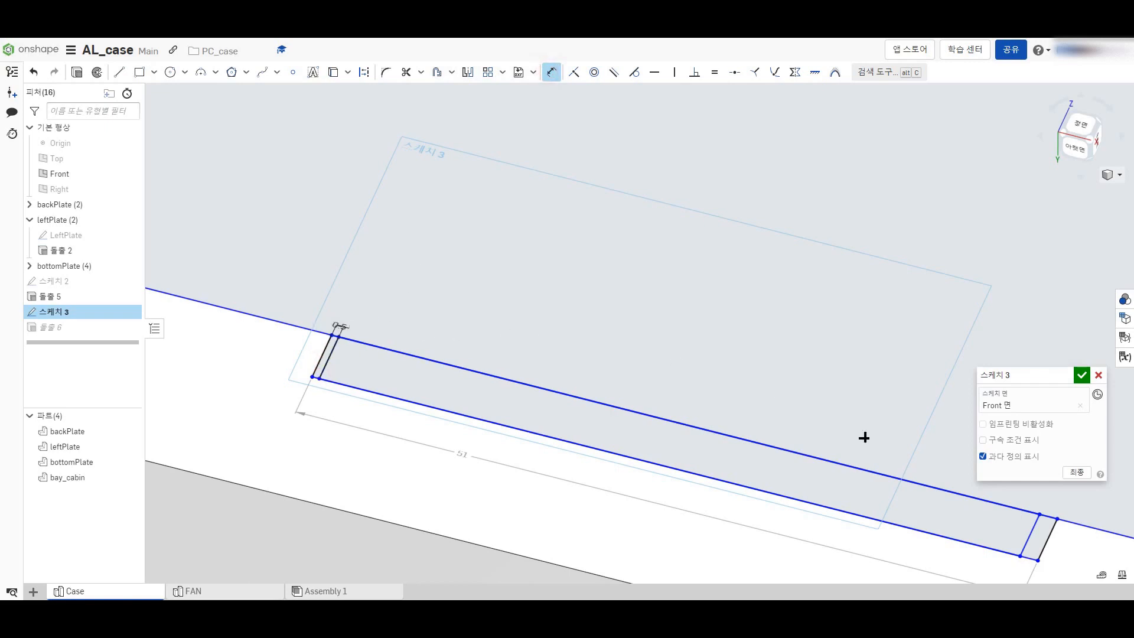
pyautogui.click(1044, 542)
pyautogui.click(1082, 506)
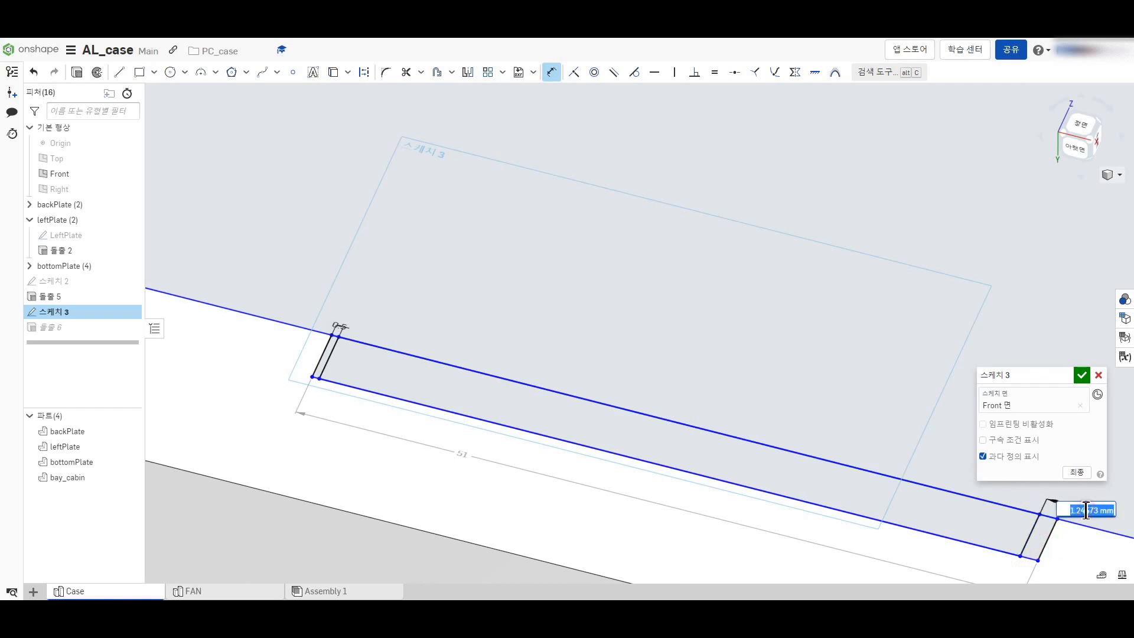
pyautogui.write('0.5')
pyautogui.press('Return')
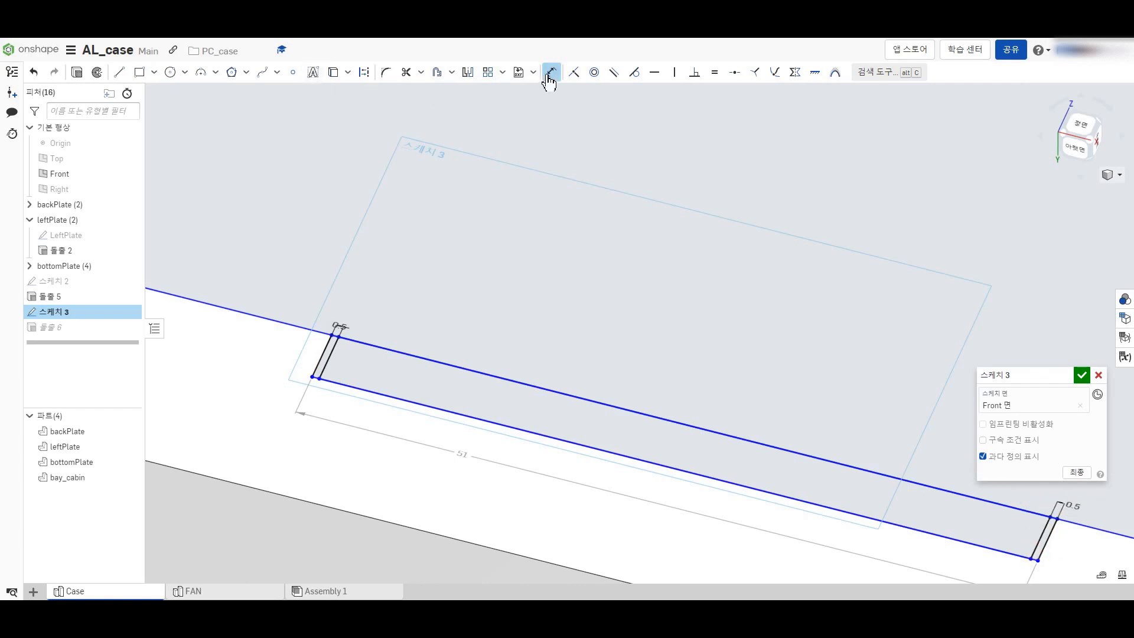
# Step: Convert the second lower tab's original outer edge and two short sides to construction lines
pyautogui.click(549, 74)
pyautogui.click(329, 350)
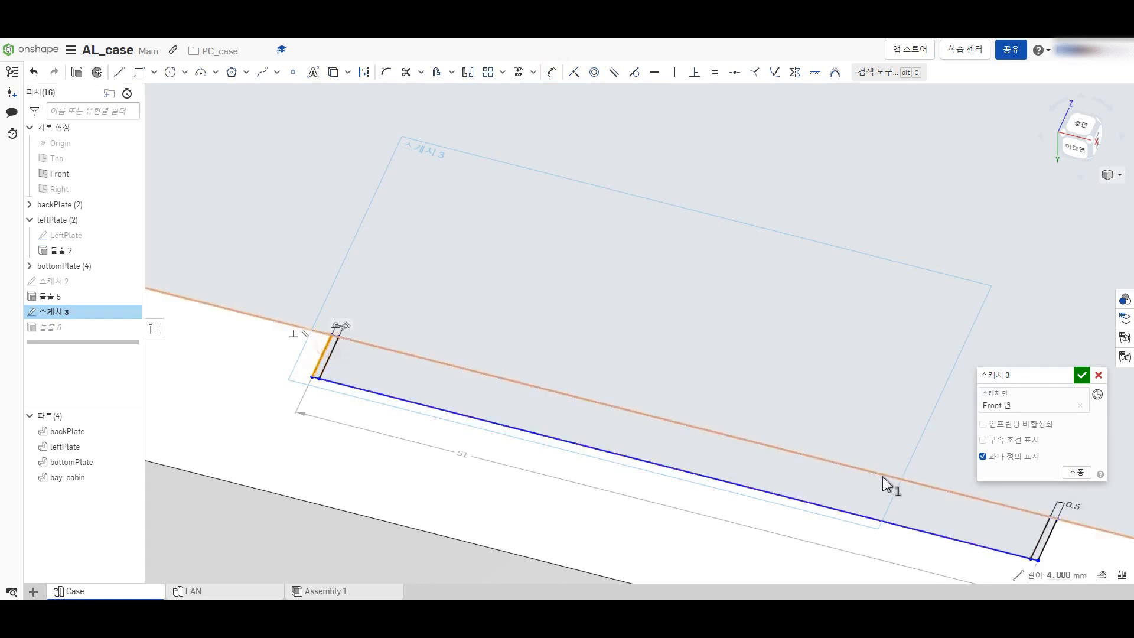
pyautogui.click(1048, 534)
pyautogui.scroll(5, 292, 391)
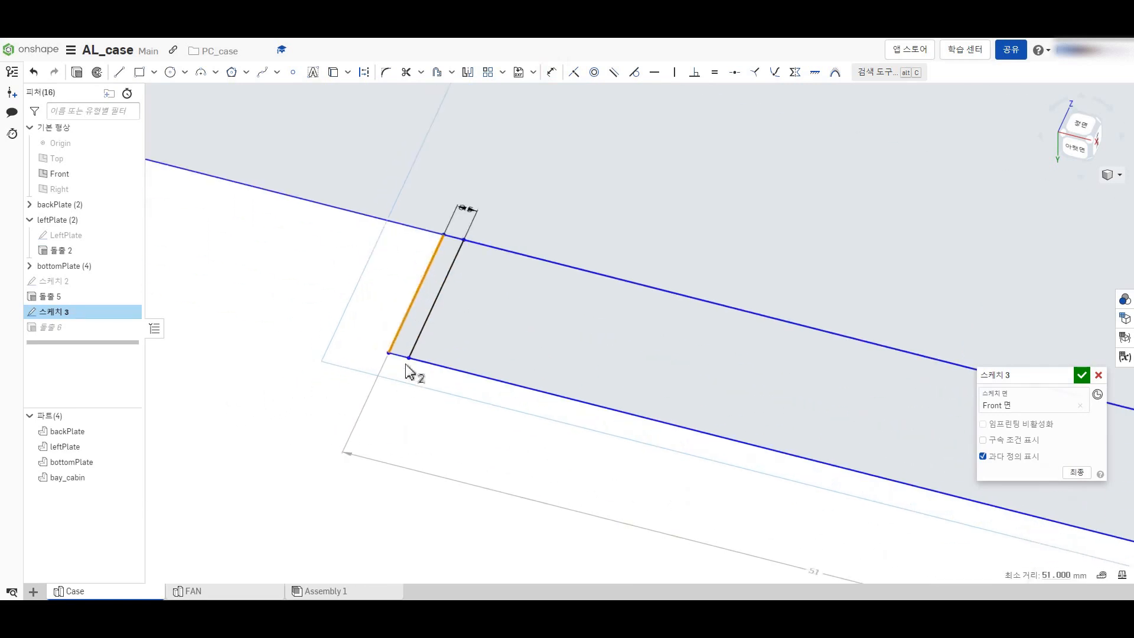
pyautogui.click(405, 362)
pyautogui.click(363, 72)
pyautogui.scroll(-5, 274, 385)
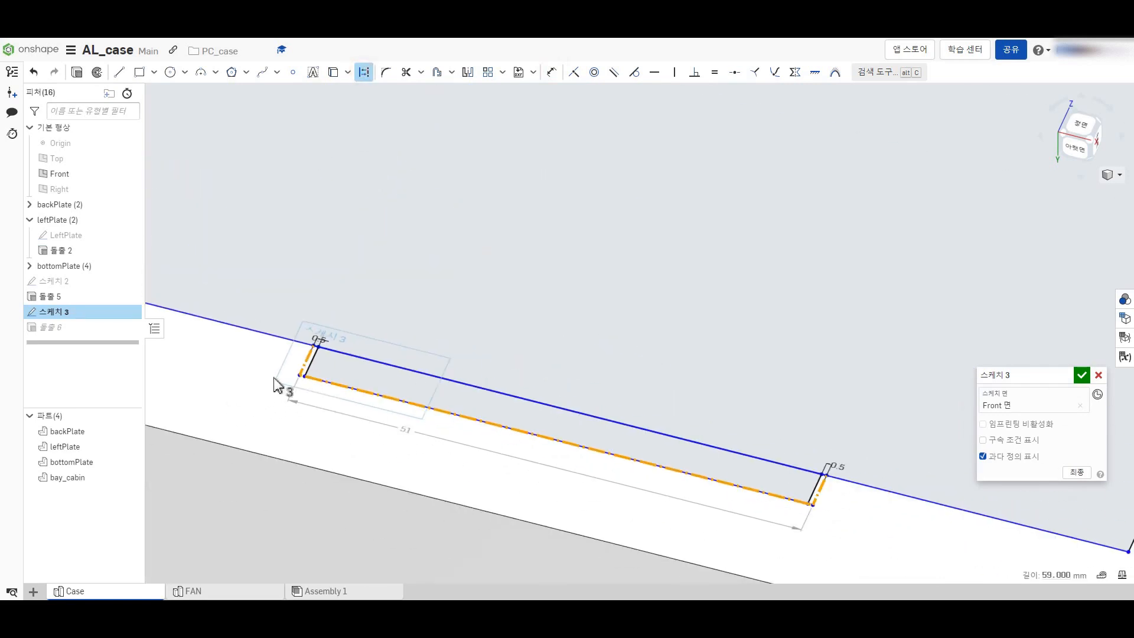
# Step: Sketch a rectangle about 48 × 4 mm inside the right-hand tab on the panel's upper long edge
pyautogui.scroll(-3, 275, 385)
pyautogui.scroll(-4, 784, 422)
pyautogui.scroll(8, 704, 199)
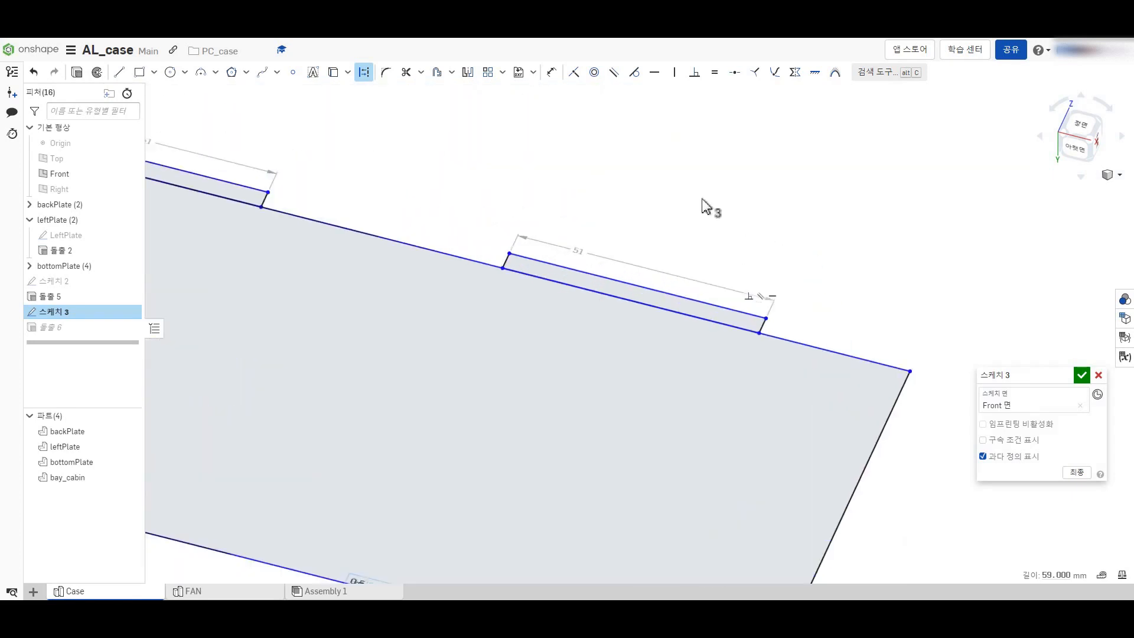
pyautogui.click(503, 262)
pyautogui.scroll(-2, 706, 301)
pyautogui.scroll(5, 679, 319)
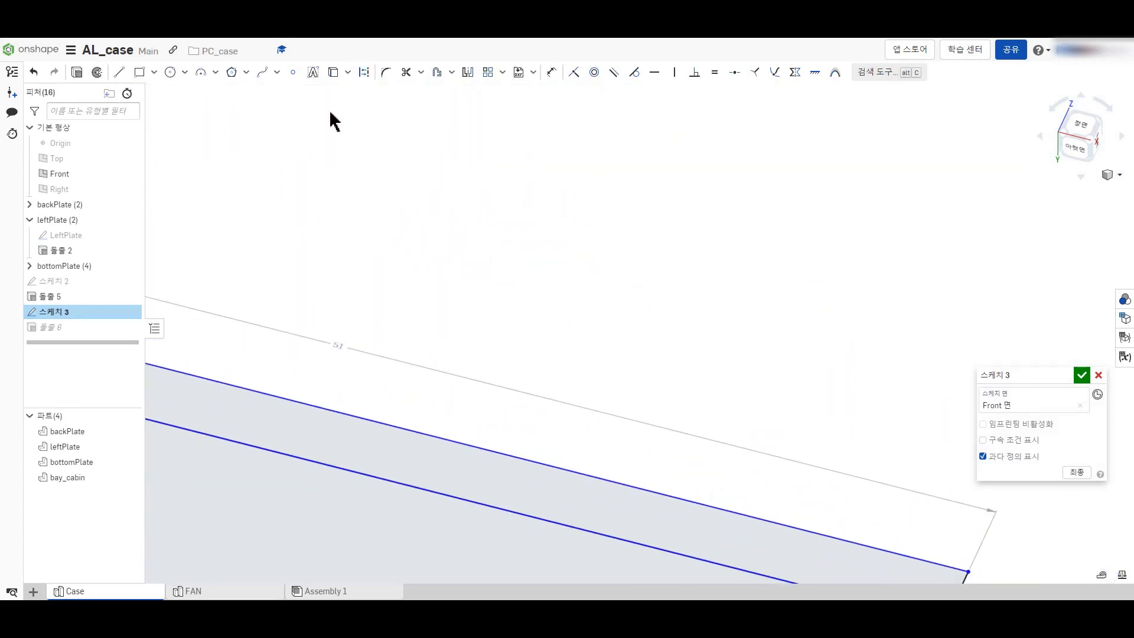
pyautogui.click(145, 74)
pyautogui.click(168, 93)
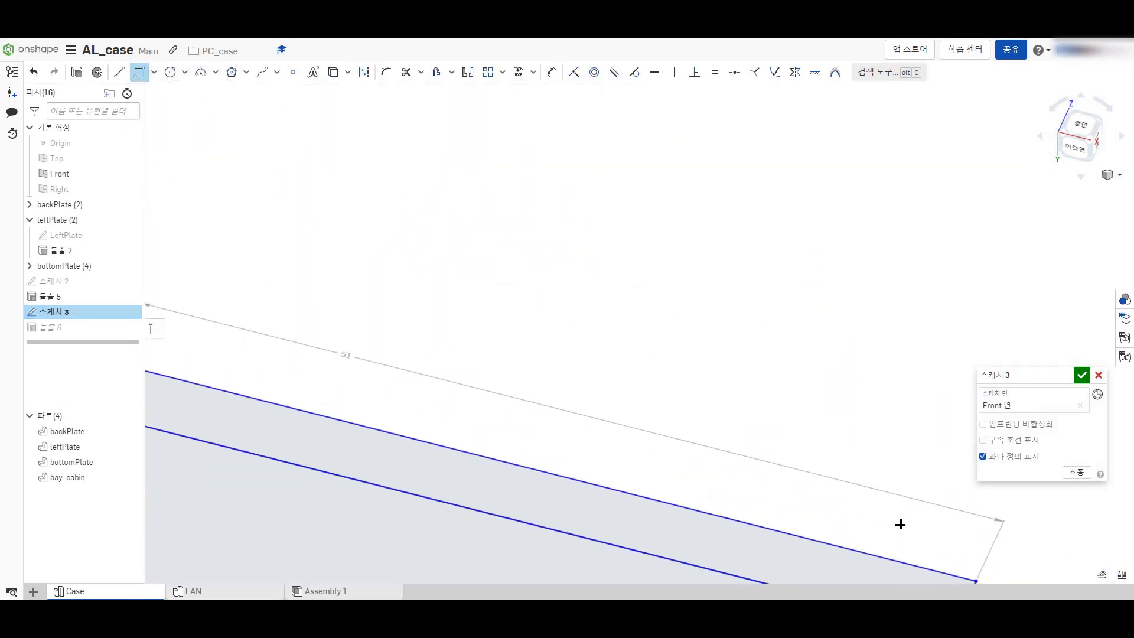
pyautogui.scroll(-3, 874, 501)
pyautogui.scroll(2, 887, 566)
pyautogui.scroll(3, 892, 567)
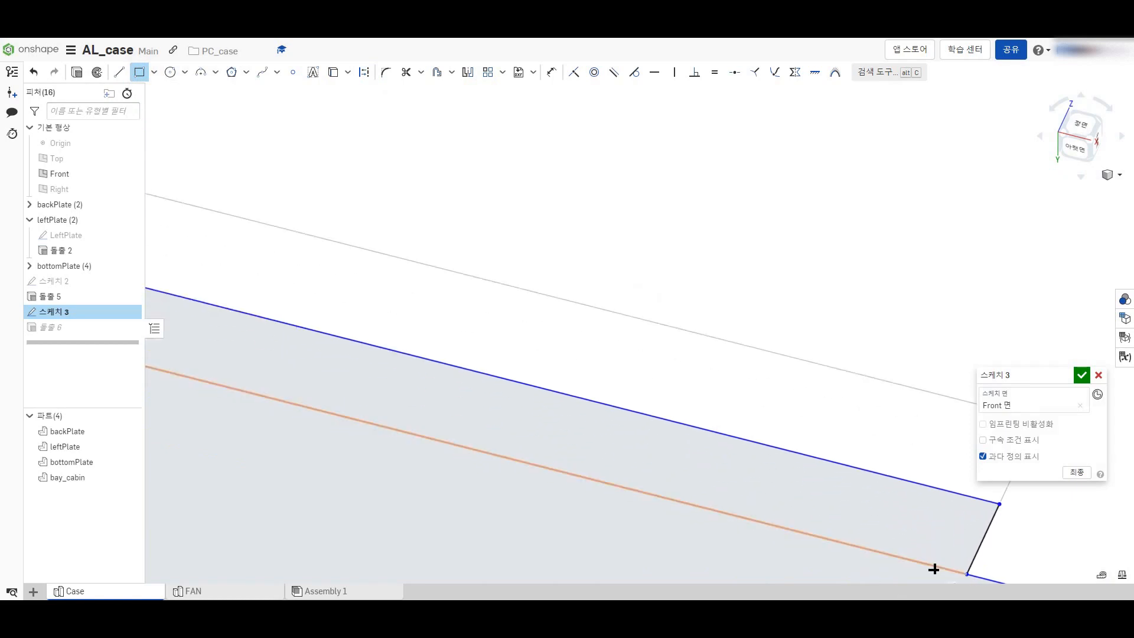
pyautogui.click(916, 565)
pyautogui.scroll(-2, 385, 377)
pyautogui.scroll(-1, 329, 362)
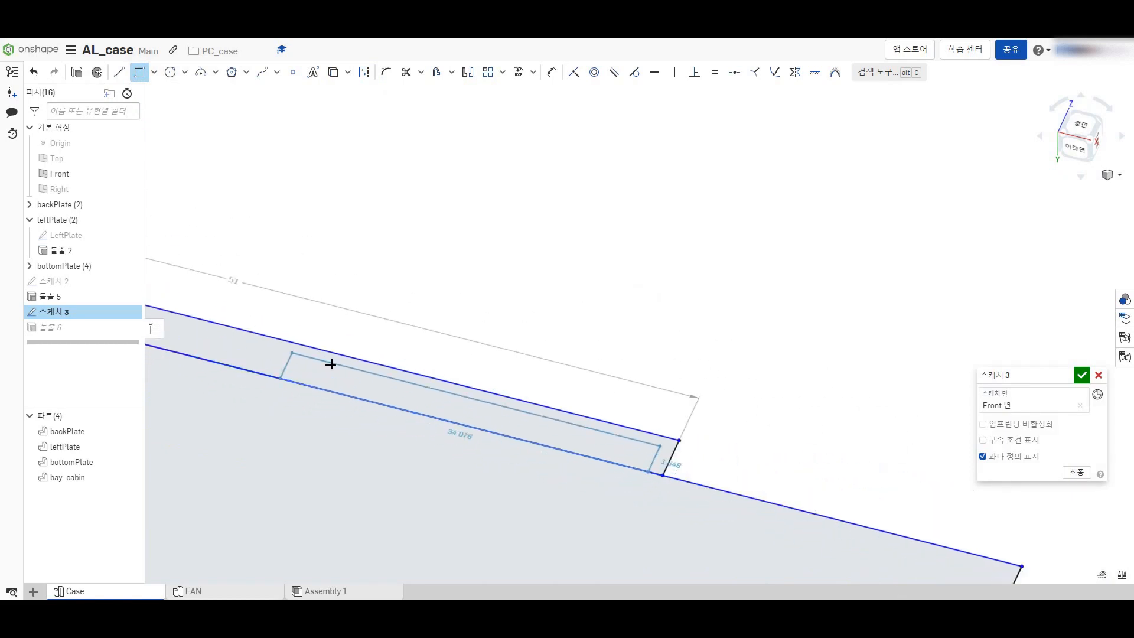
pyautogui.scroll(-2, 266, 348)
pyautogui.scroll(3, 205, 338)
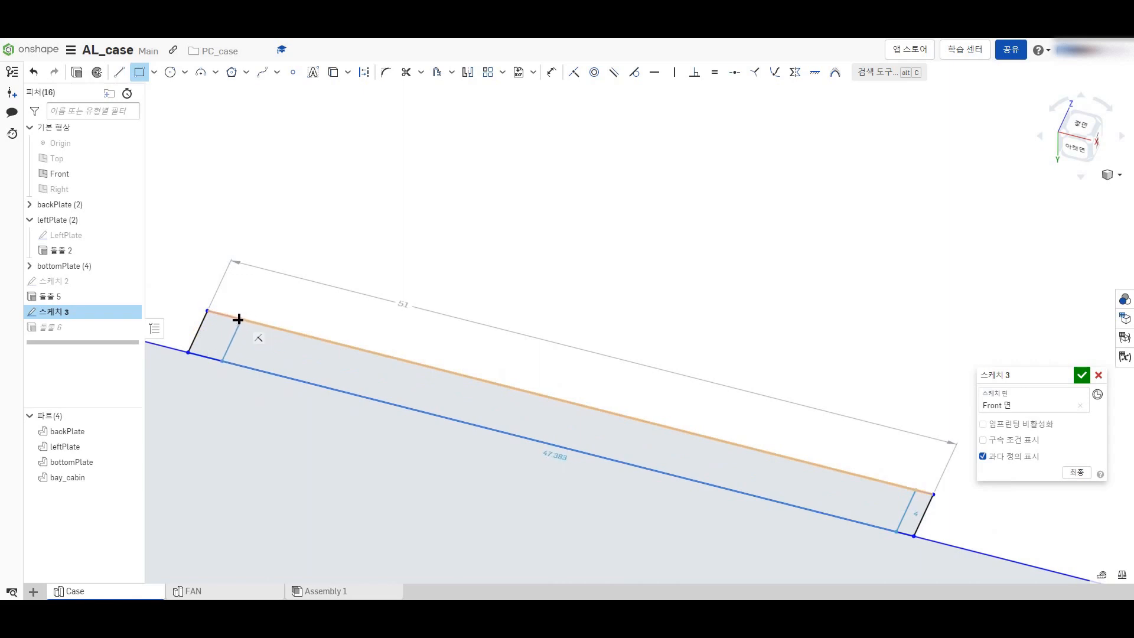
pyautogui.click(236, 318)
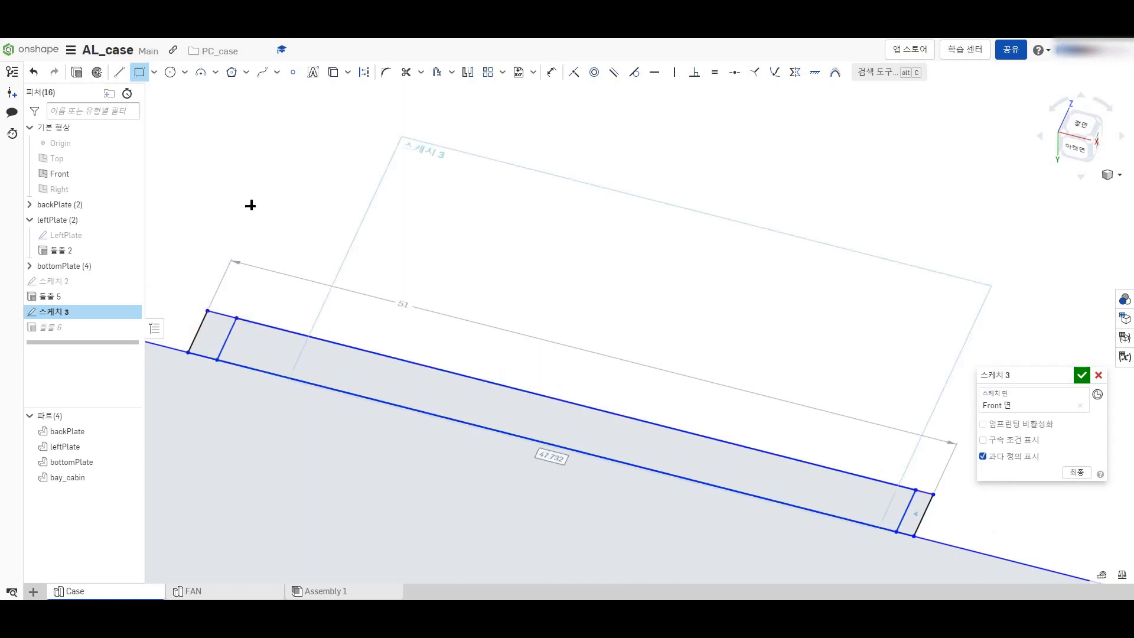
# Step: Convert the right-hand upper tab's original outer edge and two short sides to construction lines
pyautogui.click(142, 72)
pyautogui.click(221, 314)
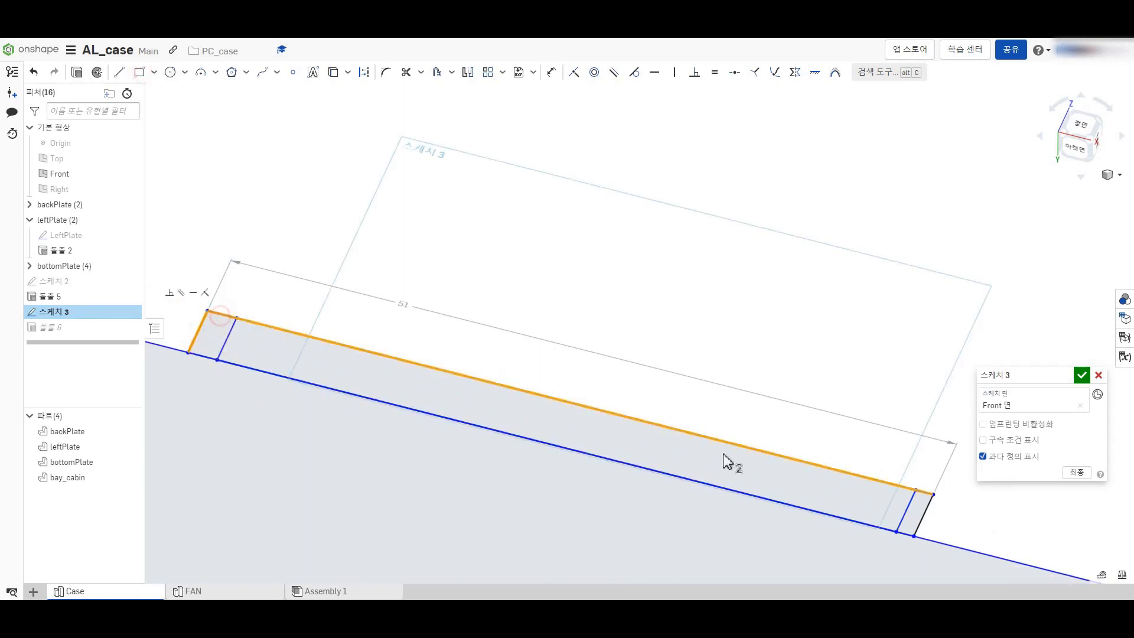
pyautogui.click(927, 516)
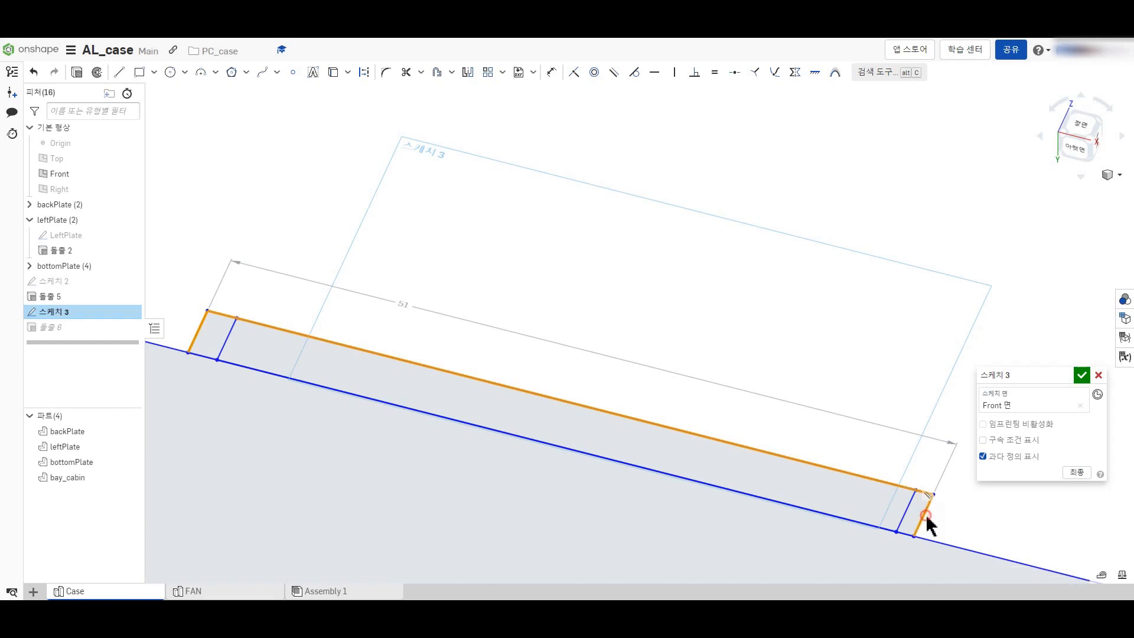
pyautogui.click(364, 72)
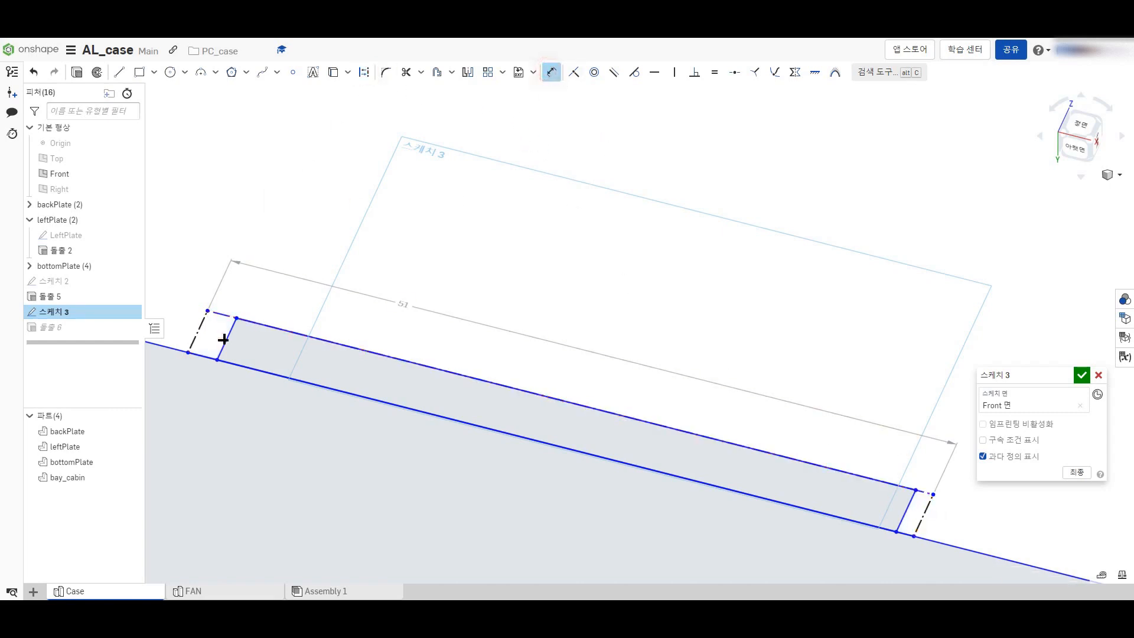
# Step: Dimension the gap between the inner rectangle and the right-hand upper tab's short sides as 0.5 mm at both ends
pyautogui.click(218, 359)
pyautogui.doubleClick(223, 305)
pyautogui.write('0.5')
pyautogui.press('Return')
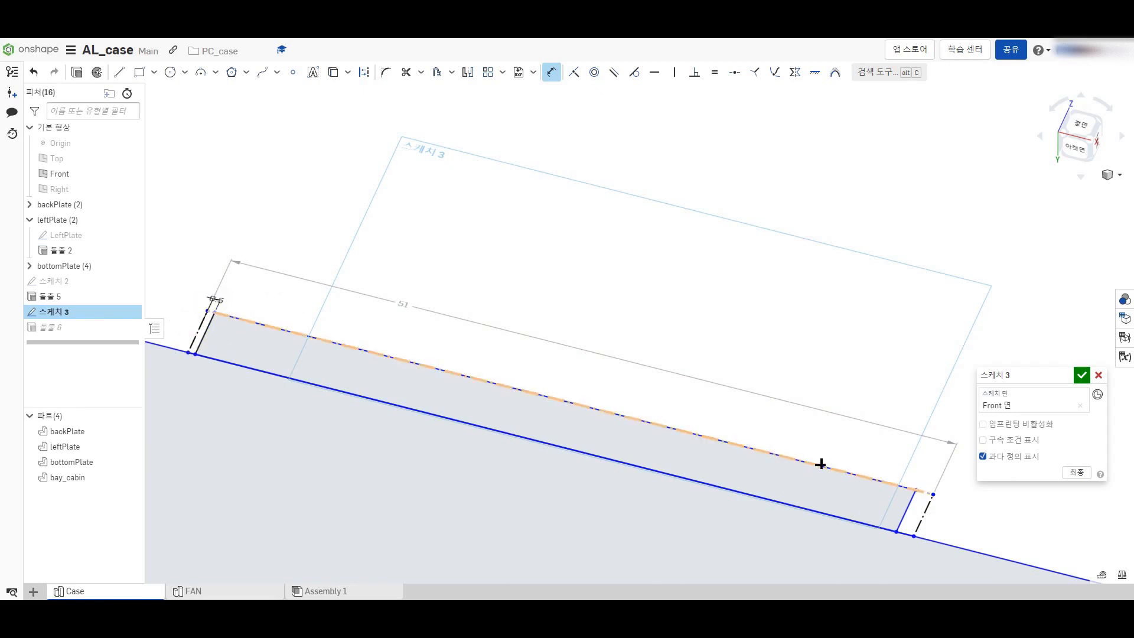
pyautogui.click(911, 502)
pyautogui.click(928, 481)
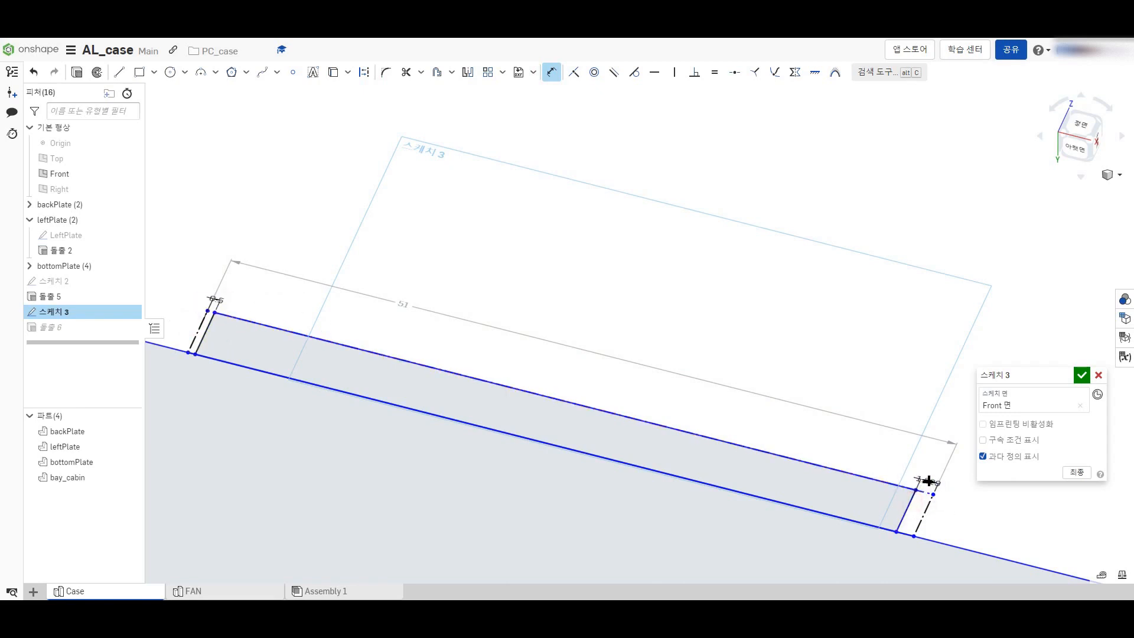
pyautogui.write('0.5')
pyautogui.press('Return')
# Step: Sketch a rectangle about 45 × 4 mm inside the left-hand tab on the panel's upper long edge
pyautogui.scroll(-3, 943, 482)
pyautogui.scroll(-2, 945, 477)
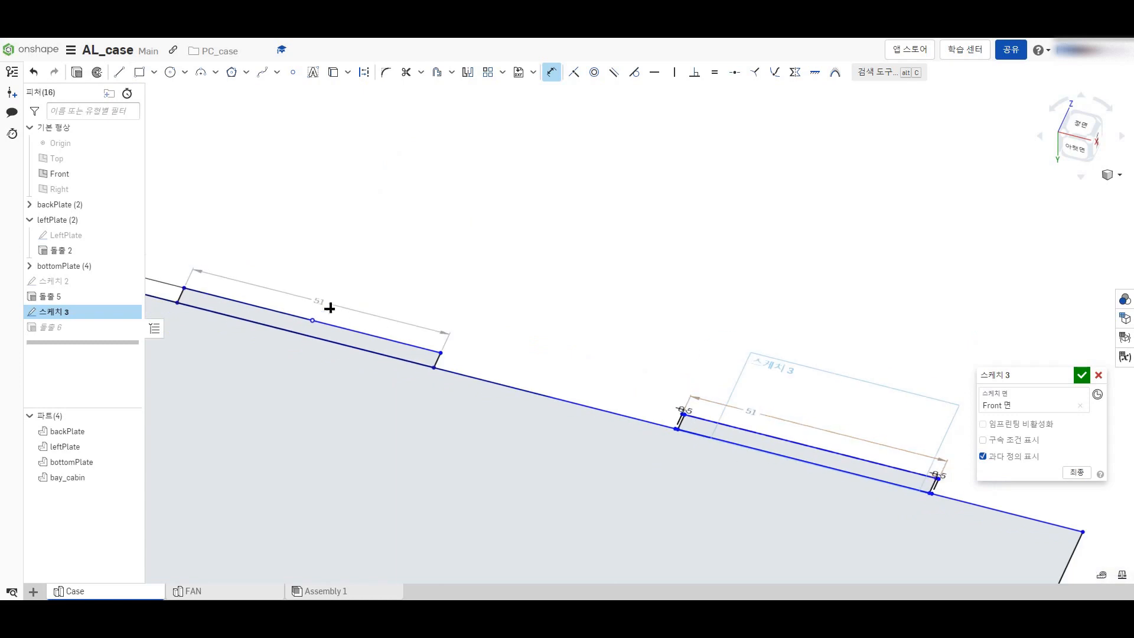
pyautogui.scroll(4, 241, 303)
pyautogui.scroll(-3, 748, 428)
pyautogui.scroll(4, 443, 365)
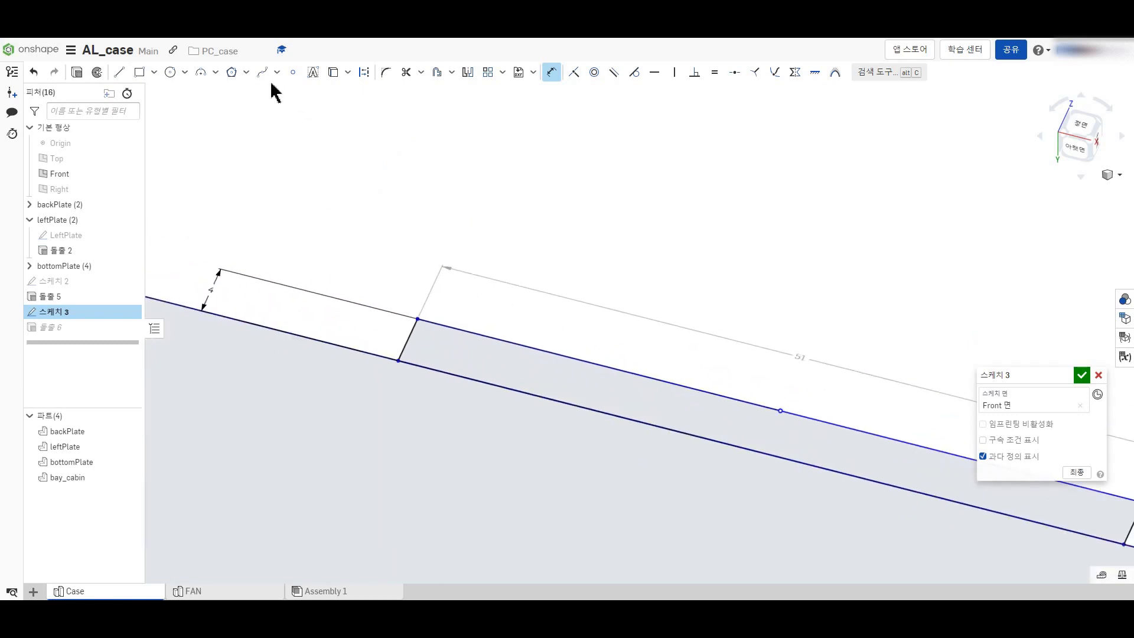
pyautogui.click(142, 73)
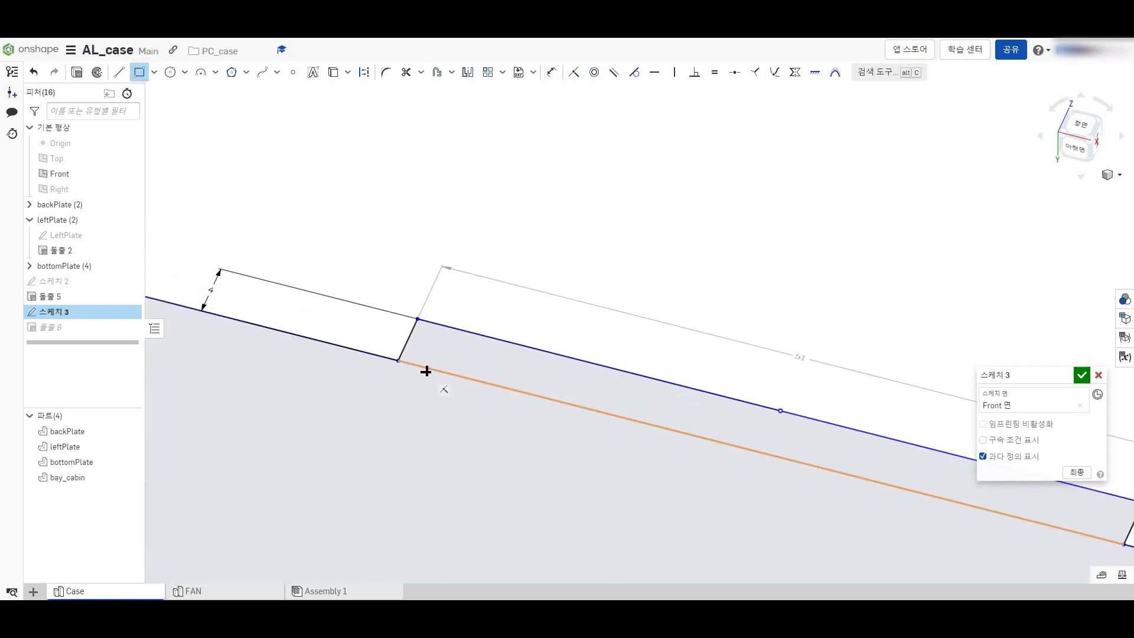
pyautogui.scroll(-2, 605, 416)
pyautogui.click(502, 388)
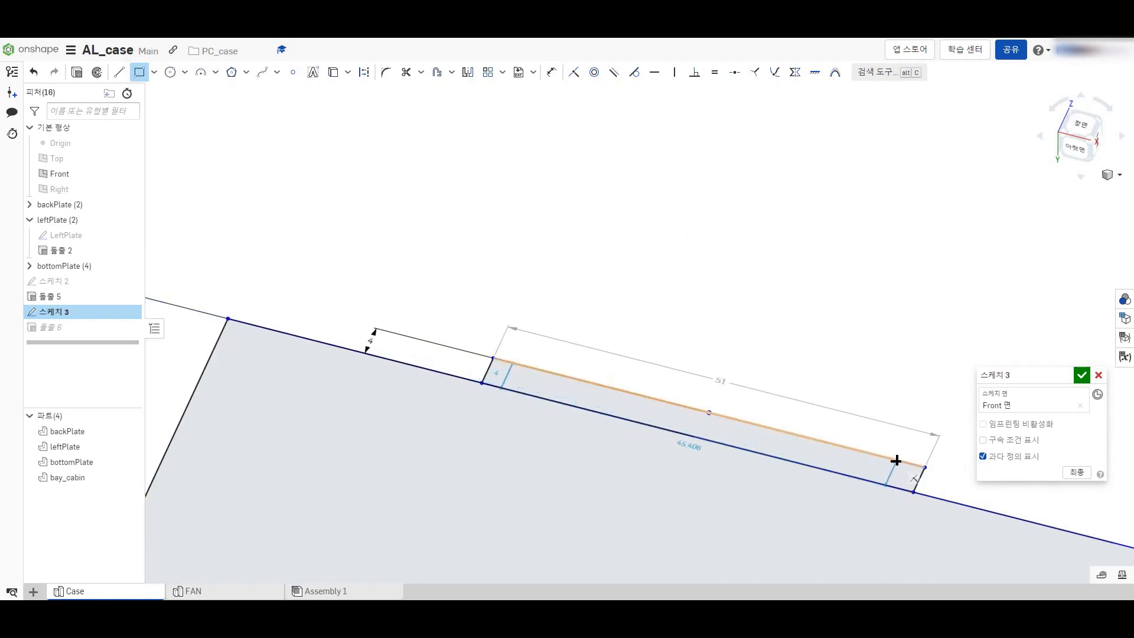
pyautogui.click(897, 460)
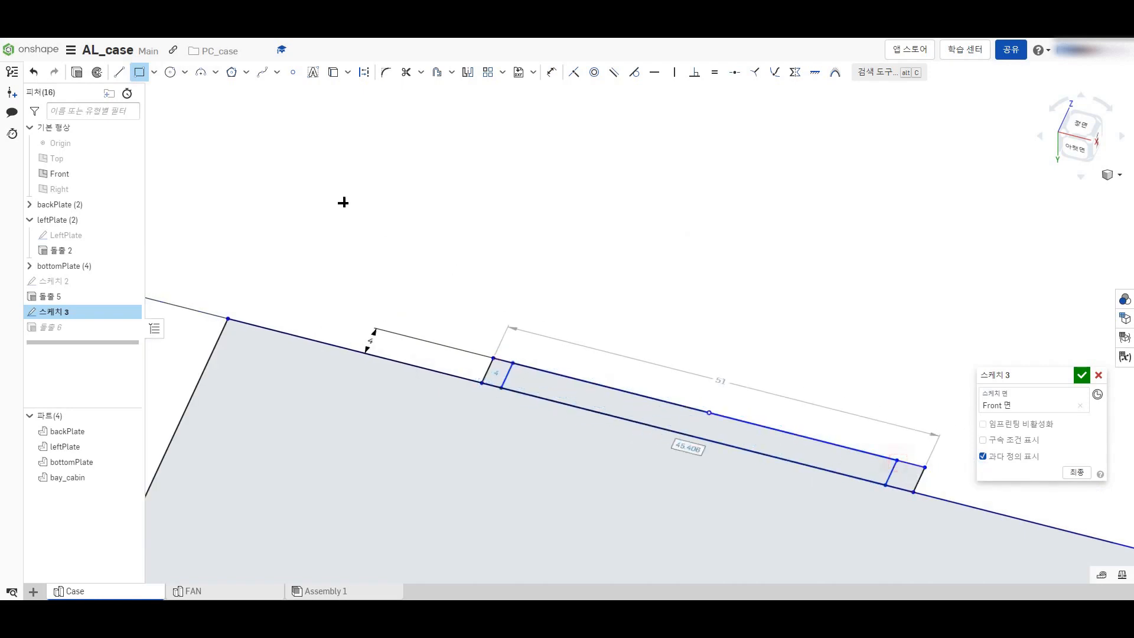
# Step: Convert the left-hand upper tab's original outer edge and two short sides to construction lines
pyautogui.click(551, 72)
pyautogui.scroll(3, 515, 350)
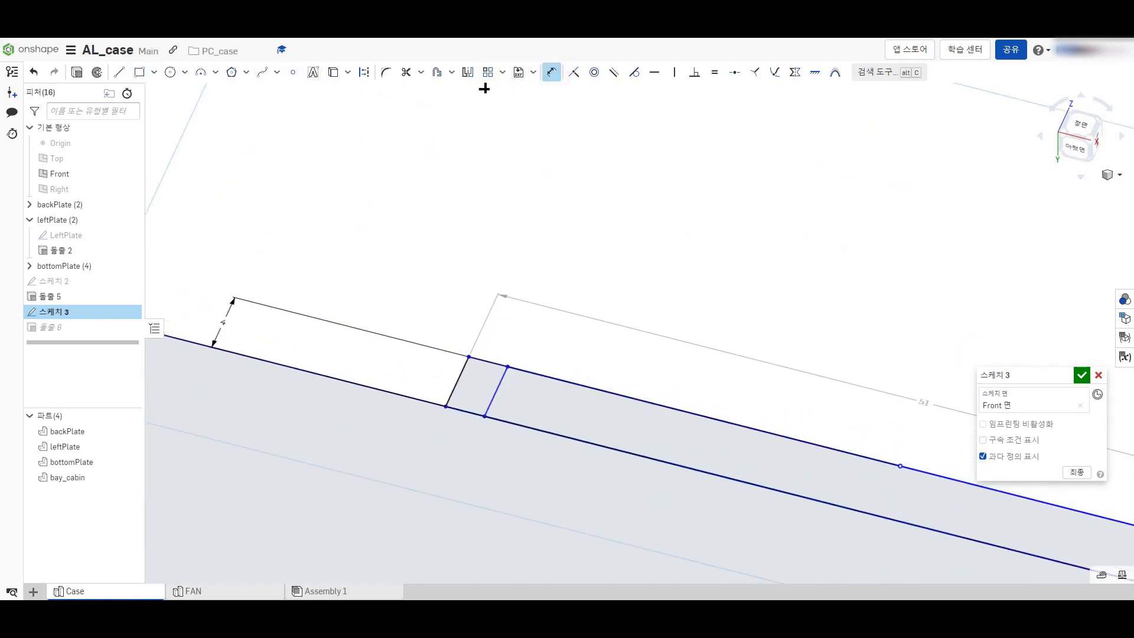
pyautogui.click(490, 363)
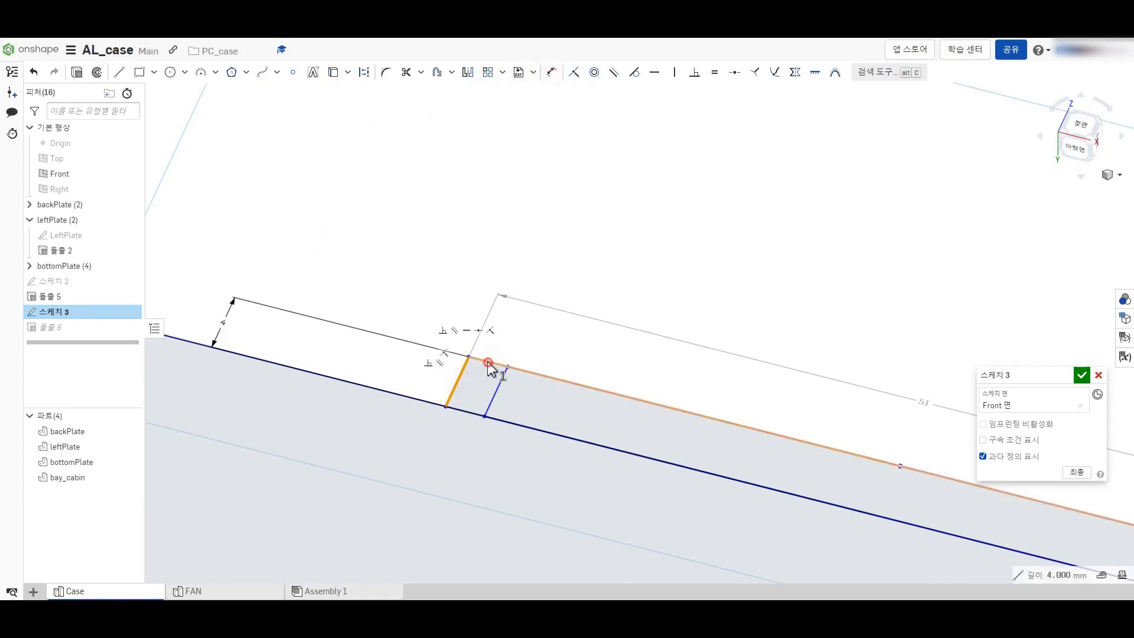
pyautogui.scroll(-2, 435, 338)
pyautogui.click(960, 498)
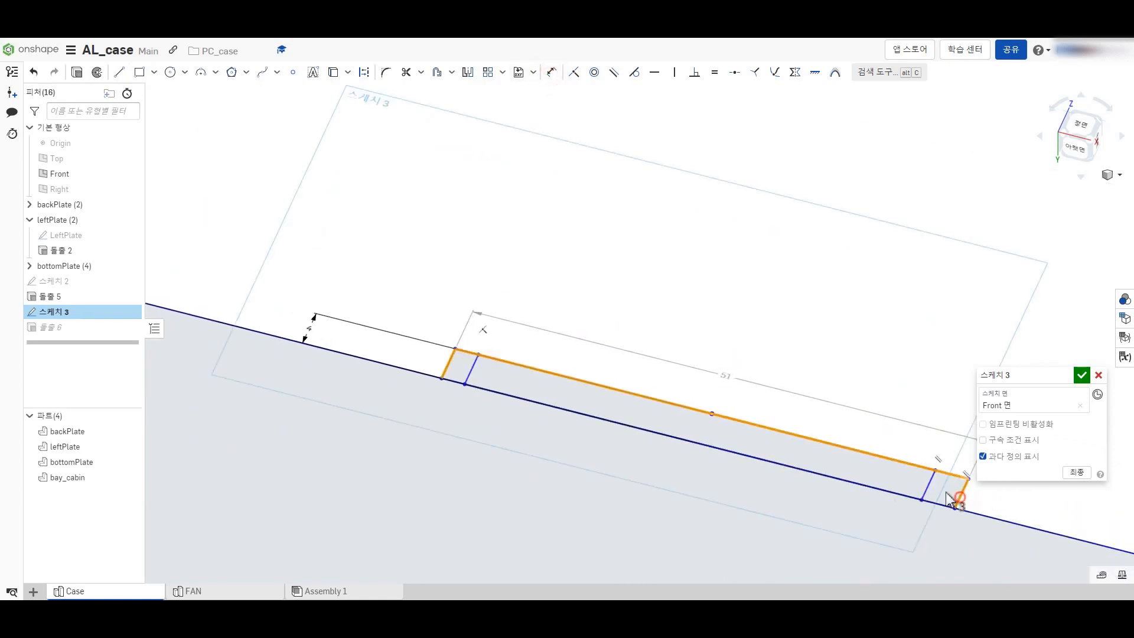
pyautogui.click(364, 72)
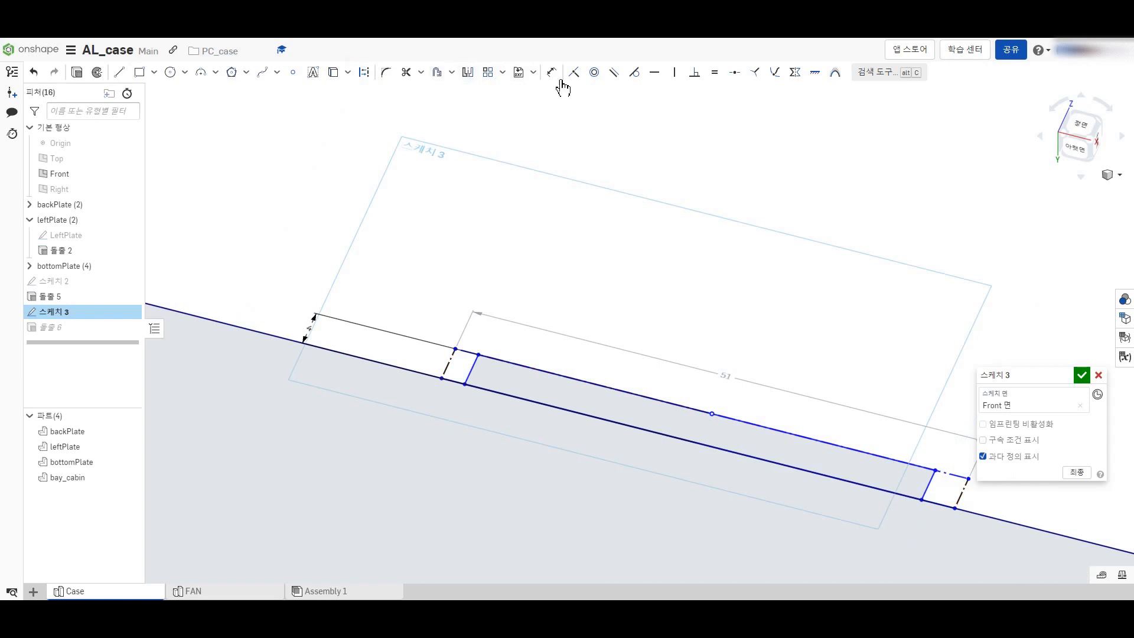
# Step: Dimension the inner rectangle 0.5 mm from the left-hand upper tab's short sides at both ends and finish the sketch
pyautogui.scroll(3, 470, 395)
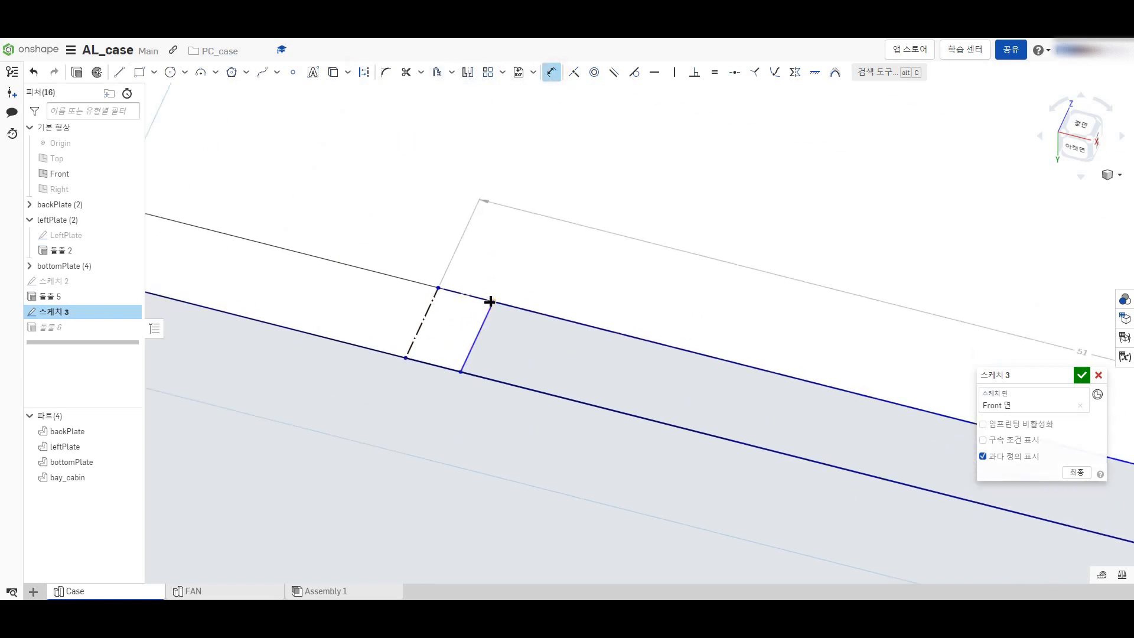
pyautogui.scroll(-4, 472, 280)
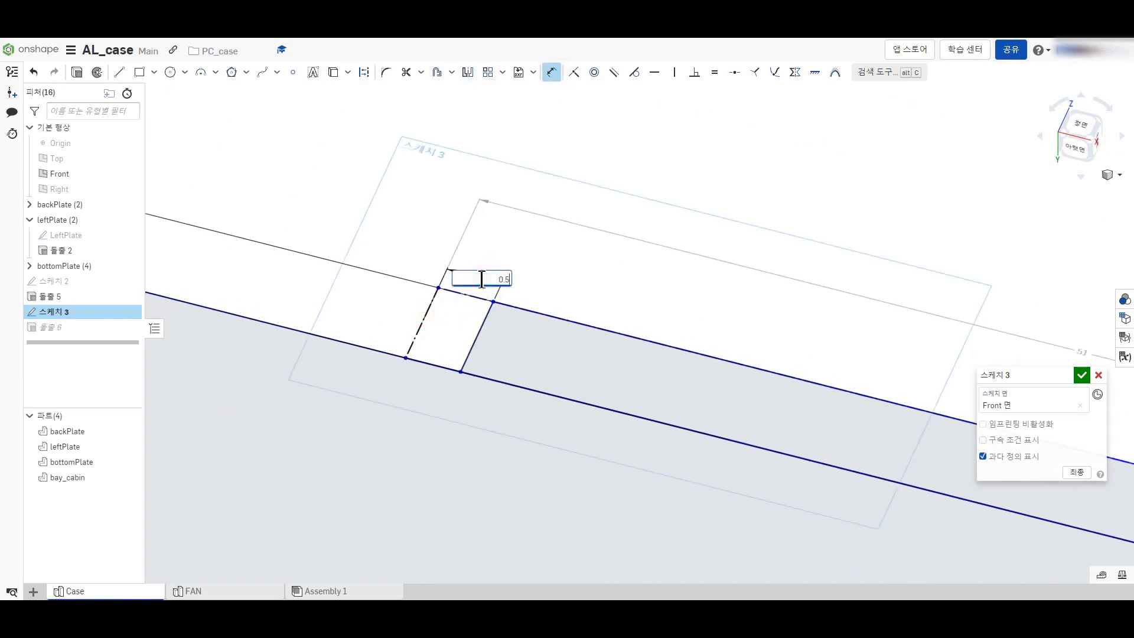
pyautogui.scroll(-2, 879, 415)
pyautogui.scroll(5, 879, 415)
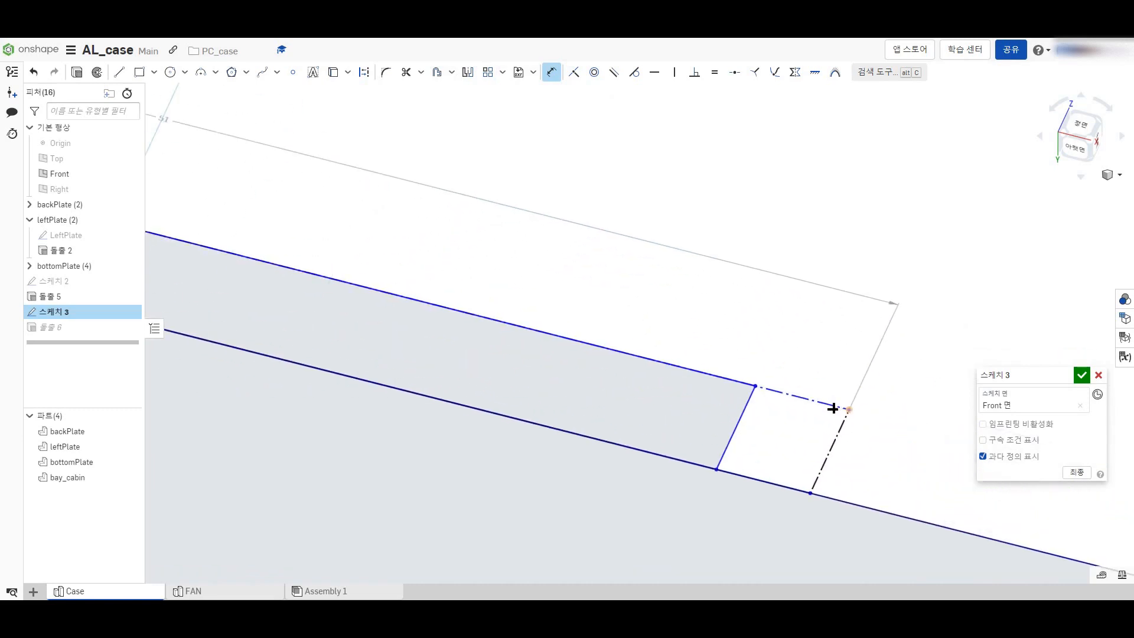
pyautogui.click(834, 450)
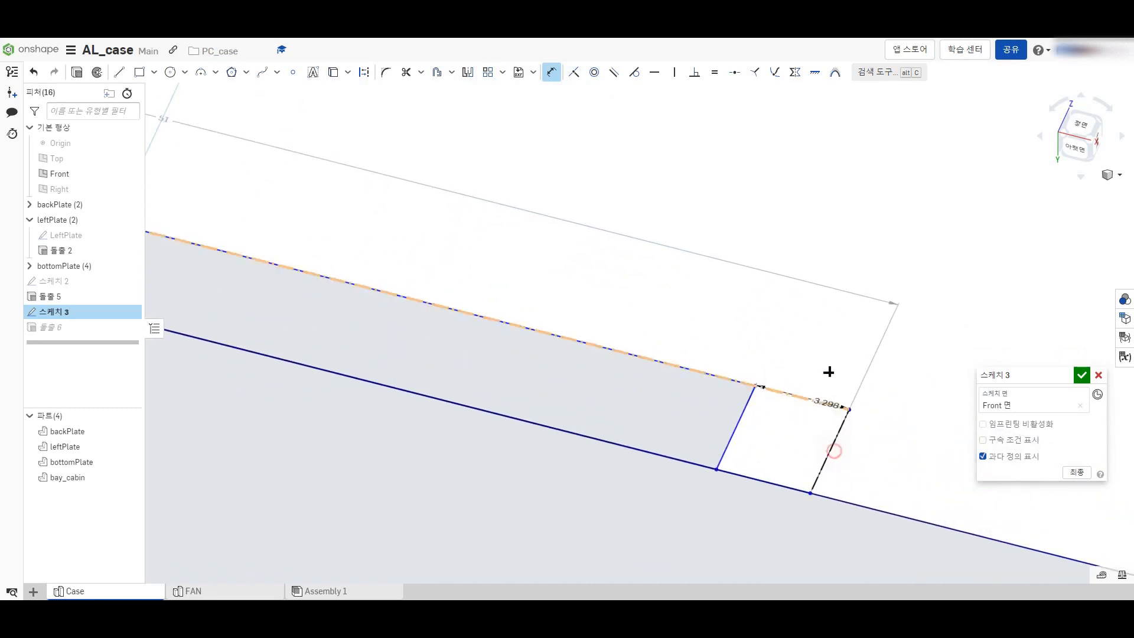
pyautogui.click(831, 372)
pyautogui.write('0.5')
pyautogui.press('Return')
pyautogui.scroll(-4, 813, 463)
pyautogui.scroll(-5, 650, 378)
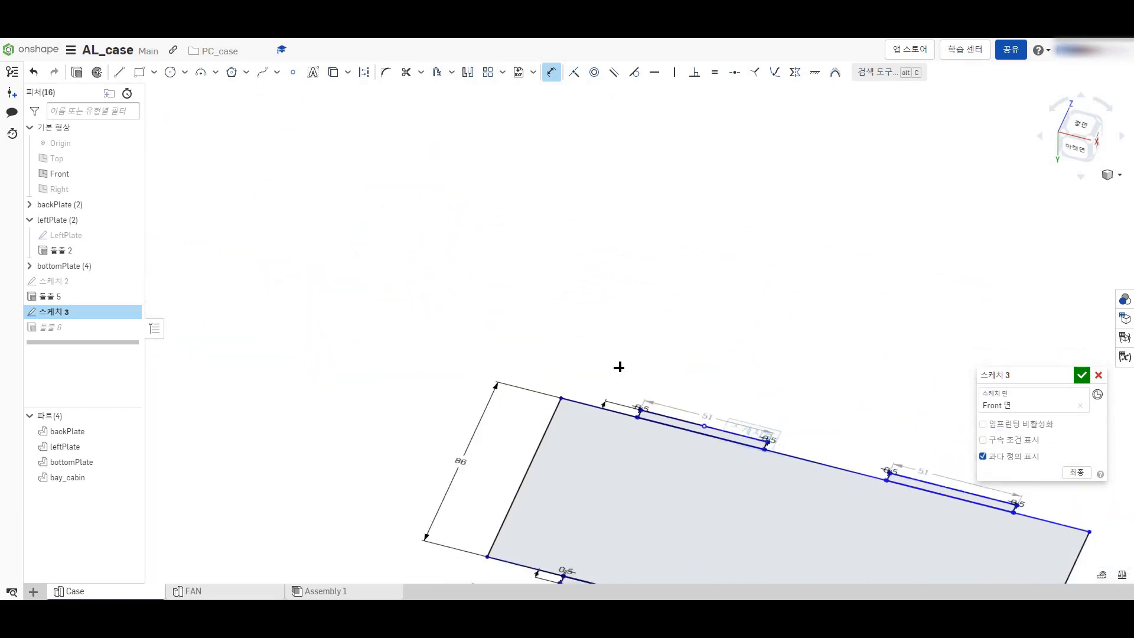
pyautogui.click(1082, 375)
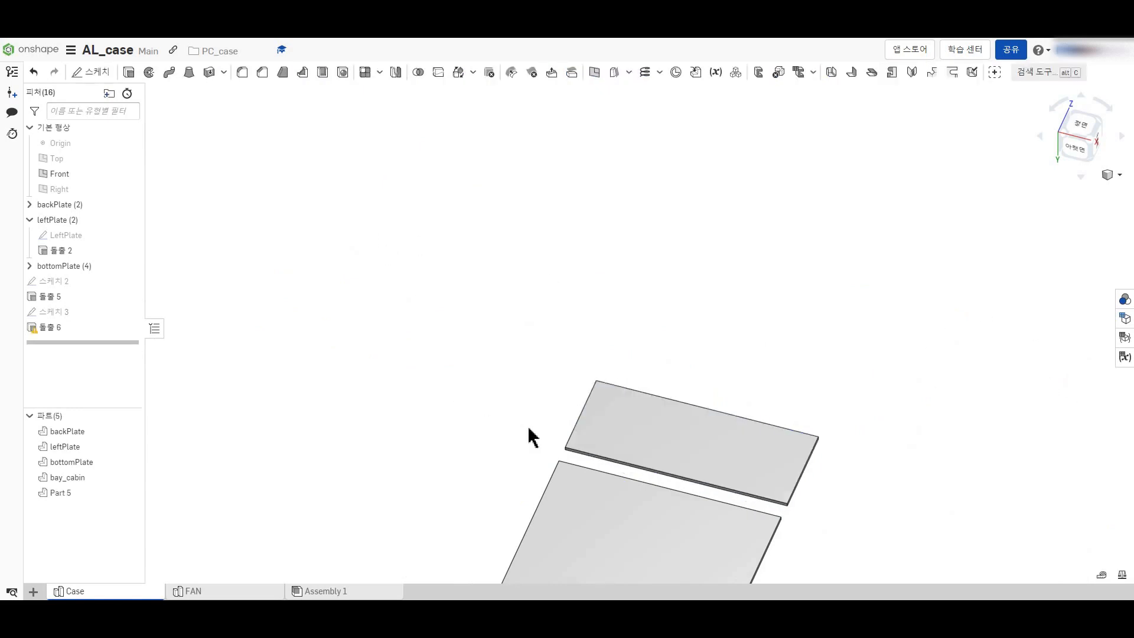
# Step: Edit the tabbed panel's extrusion and remove the missing sketch regions from its profile selection
pyautogui.scroll(3, 530, 436)
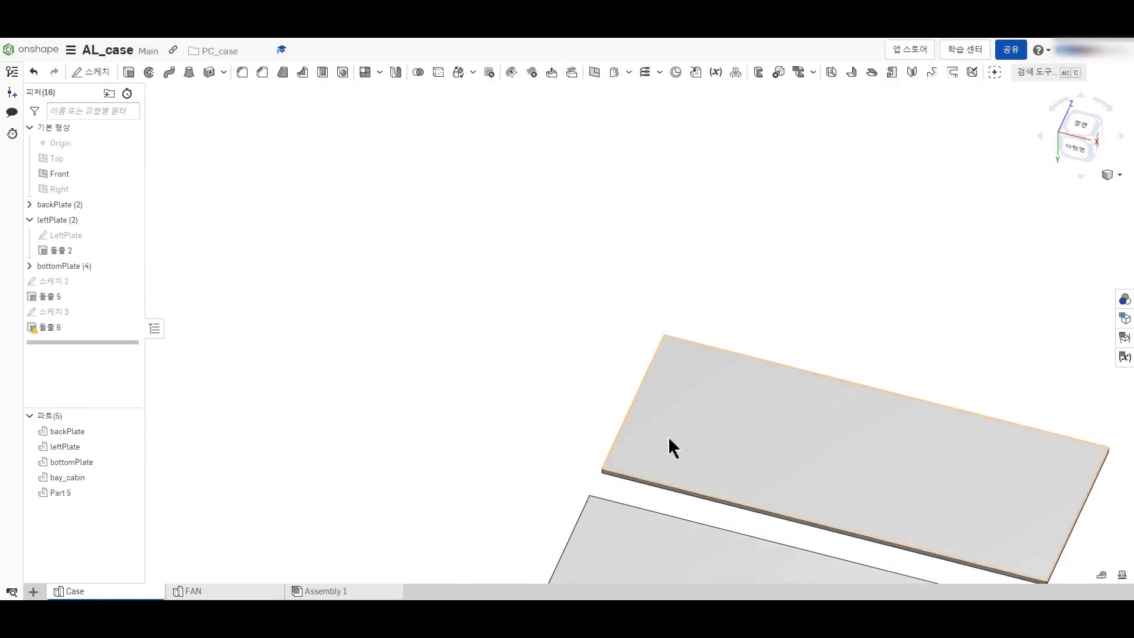
pyautogui.doubleClick(48, 329)
pyautogui.scroll(4, 511, 471)
pyautogui.moveTo(595, 459); pyautogui.dragTo(604, 344, button='right')
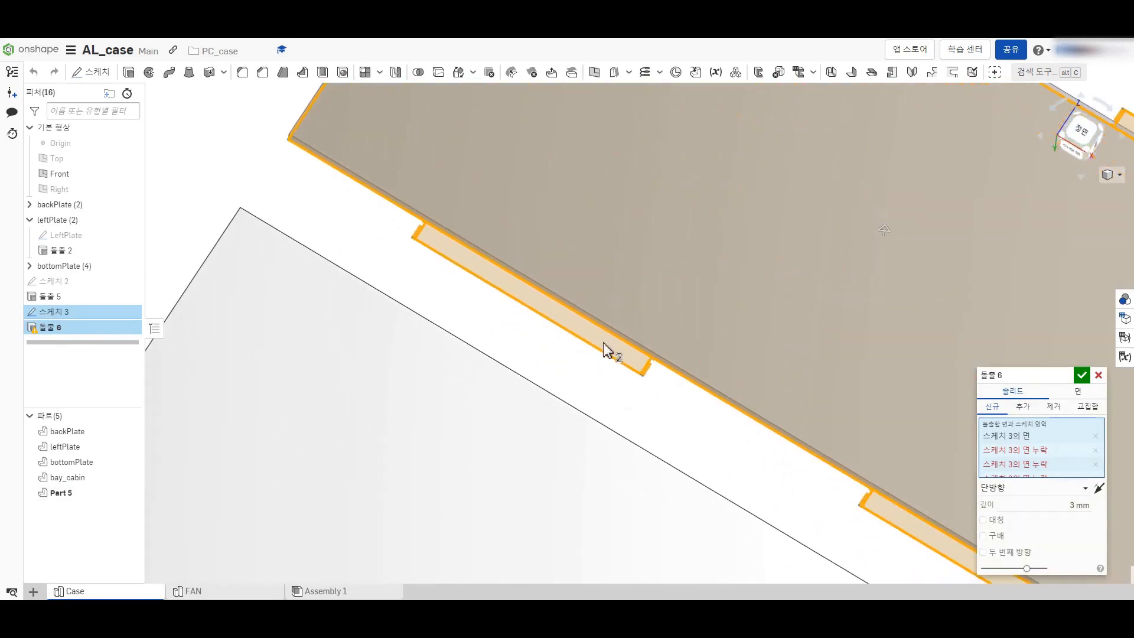
pyautogui.scroll(-2, 604, 344)
pyautogui.click(1096, 451)
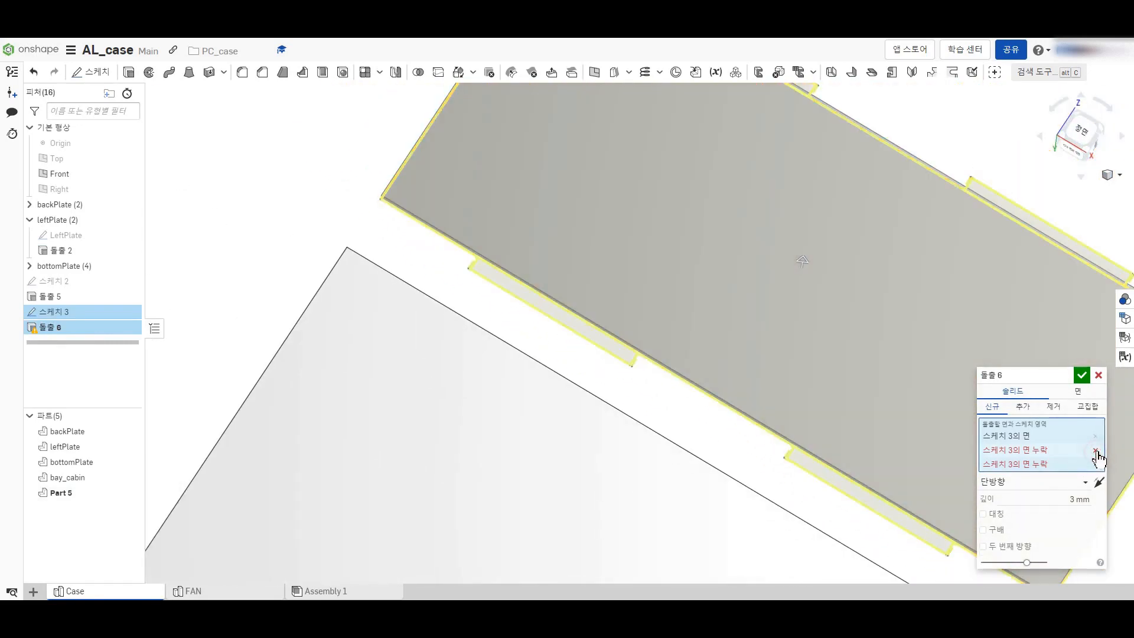
pyautogui.click(1097, 451)
pyautogui.click(1097, 451)
# Step: Add all four shortened tab regions to the panel's extrusion and accept the feature
pyautogui.click(601, 348)
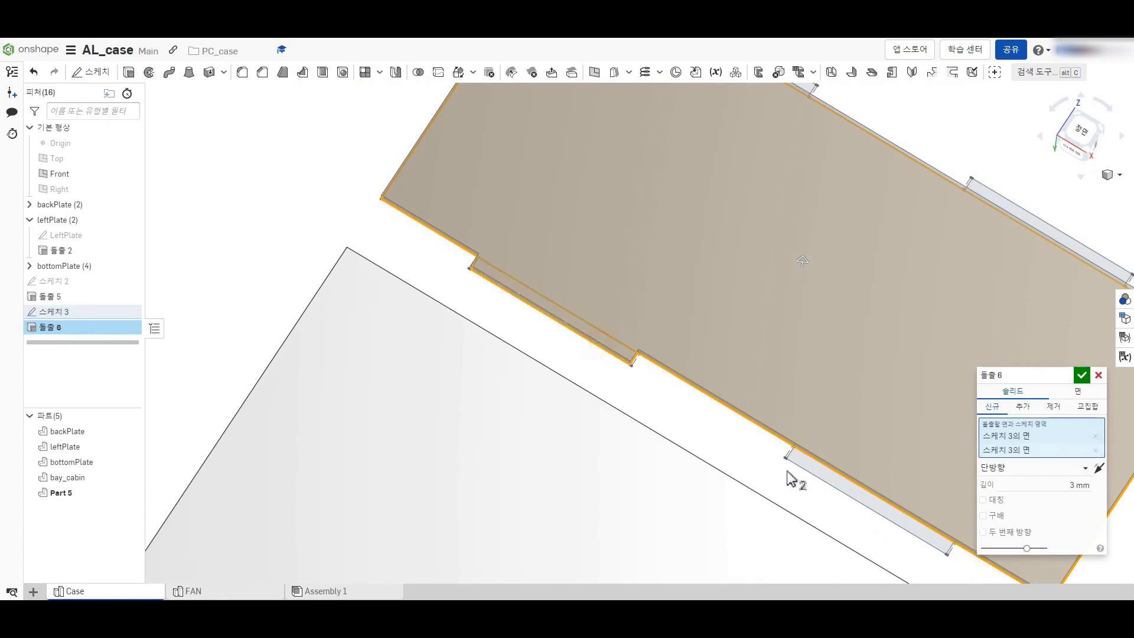
pyautogui.click(810, 470)
pyautogui.click(978, 195)
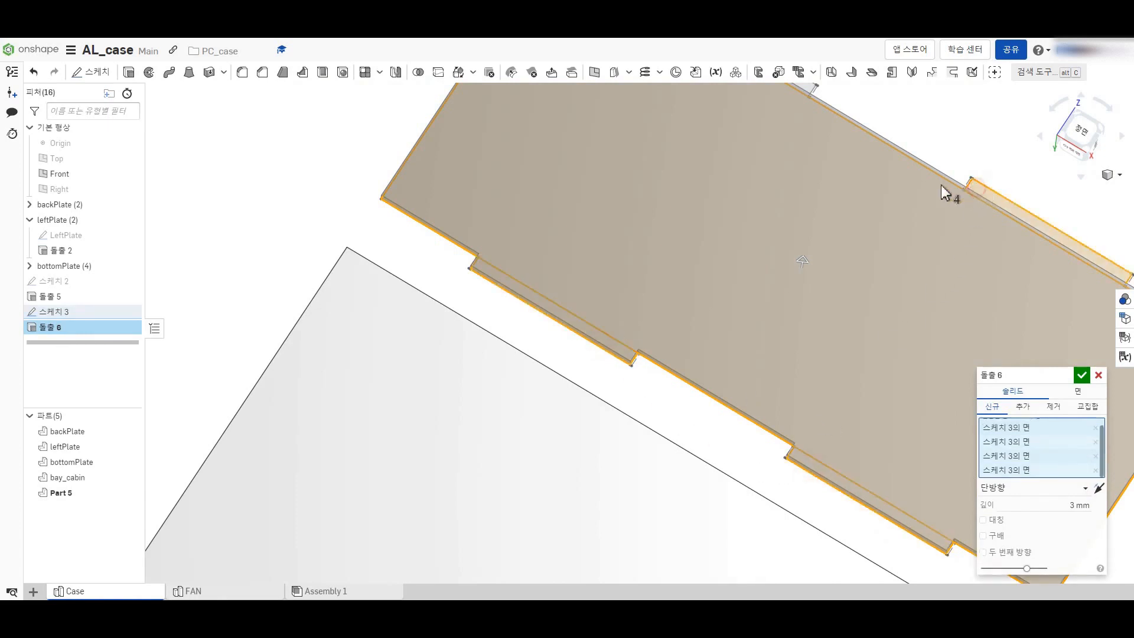
pyautogui.scroll(-3, 860, 324)
pyautogui.scroll(4, 835, 177)
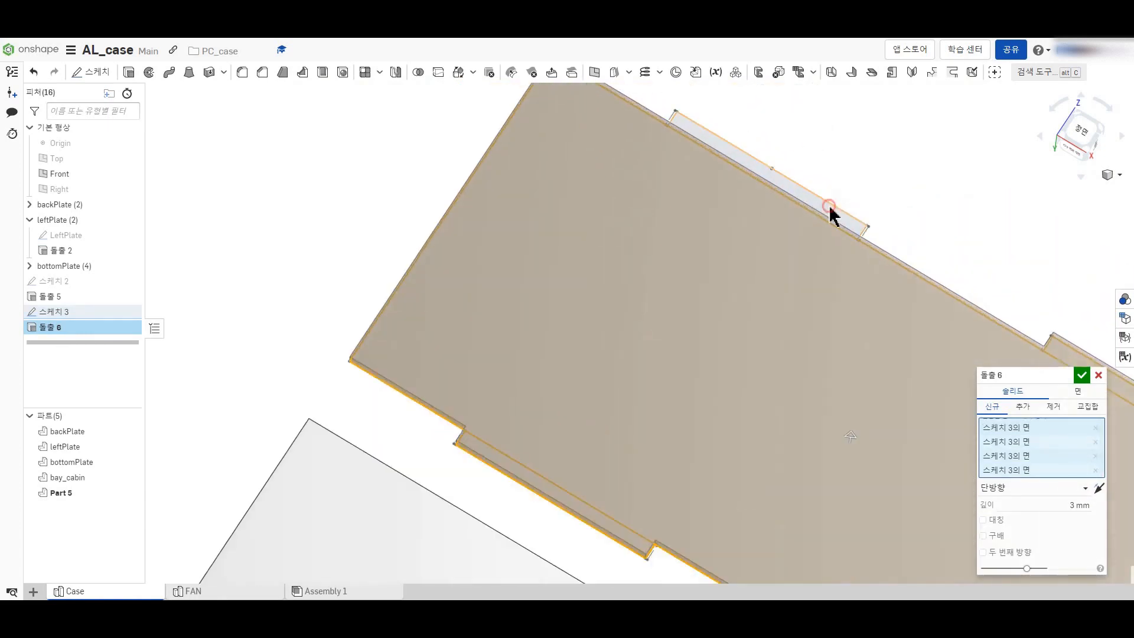
pyautogui.click(1082, 375)
pyautogui.scroll(-4, 435, 223)
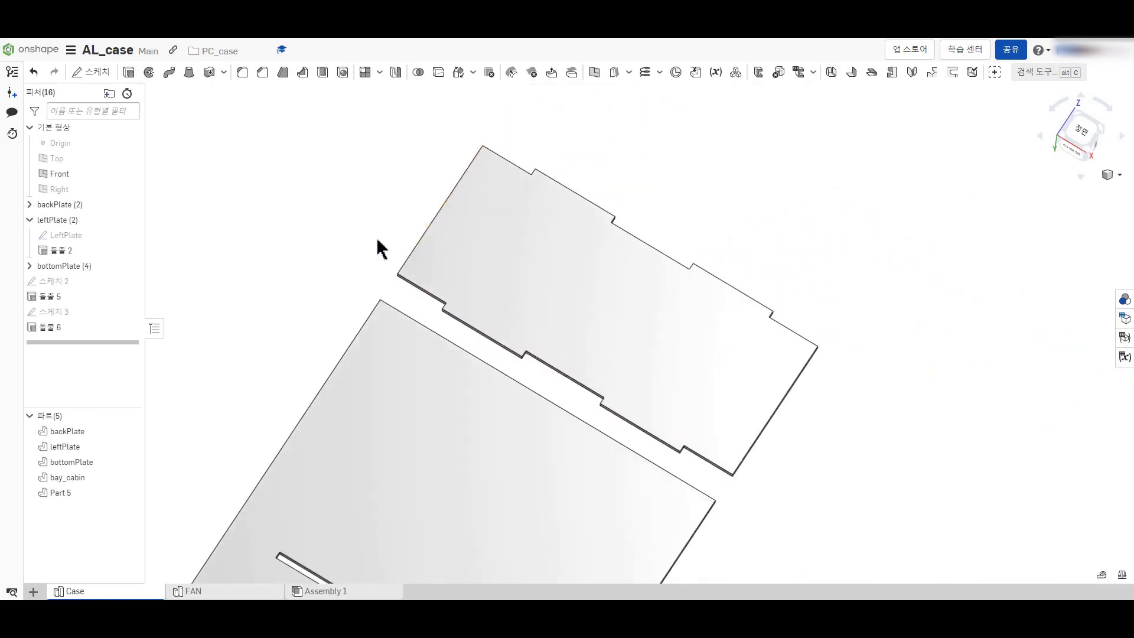
pyautogui.scroll(-3, 361, 260)
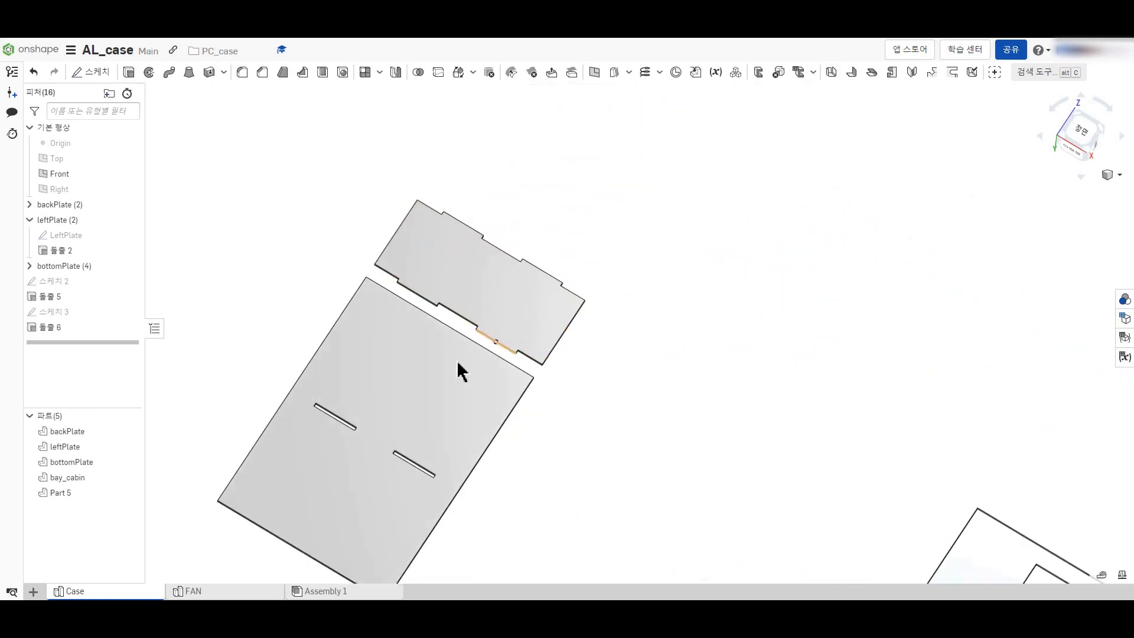
# Step: Switch to Assembly 1 and examine how the panel's tabs sit in the bay_cabin slots, including their end gaps and protrusion
pyautogui.click(312, 591)
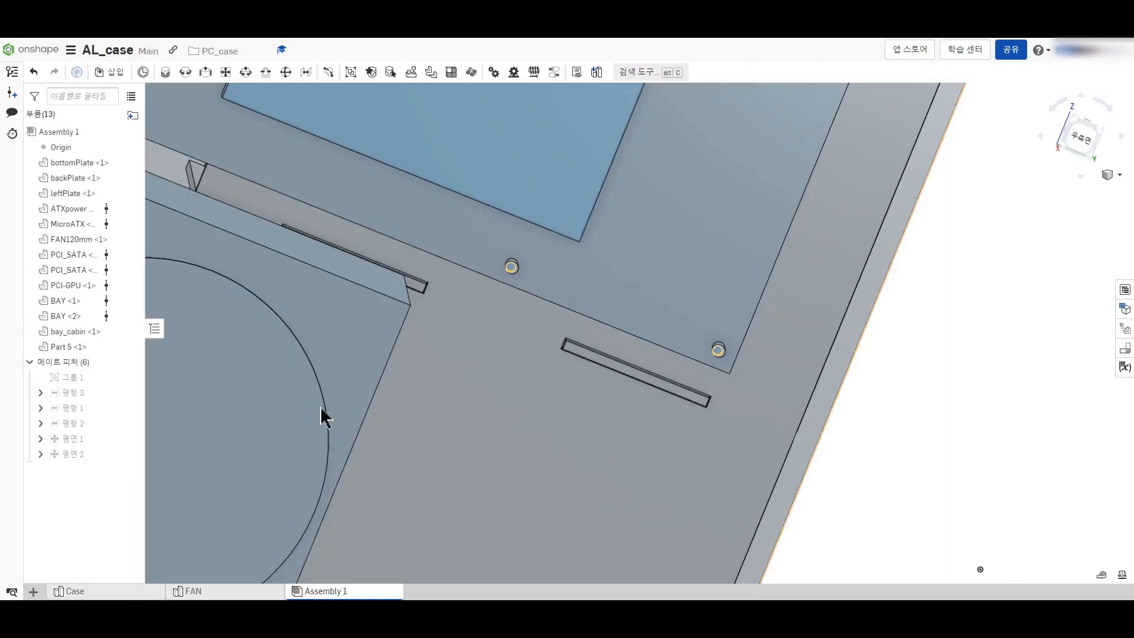
pyautogui.scroll(5, 633, 400)
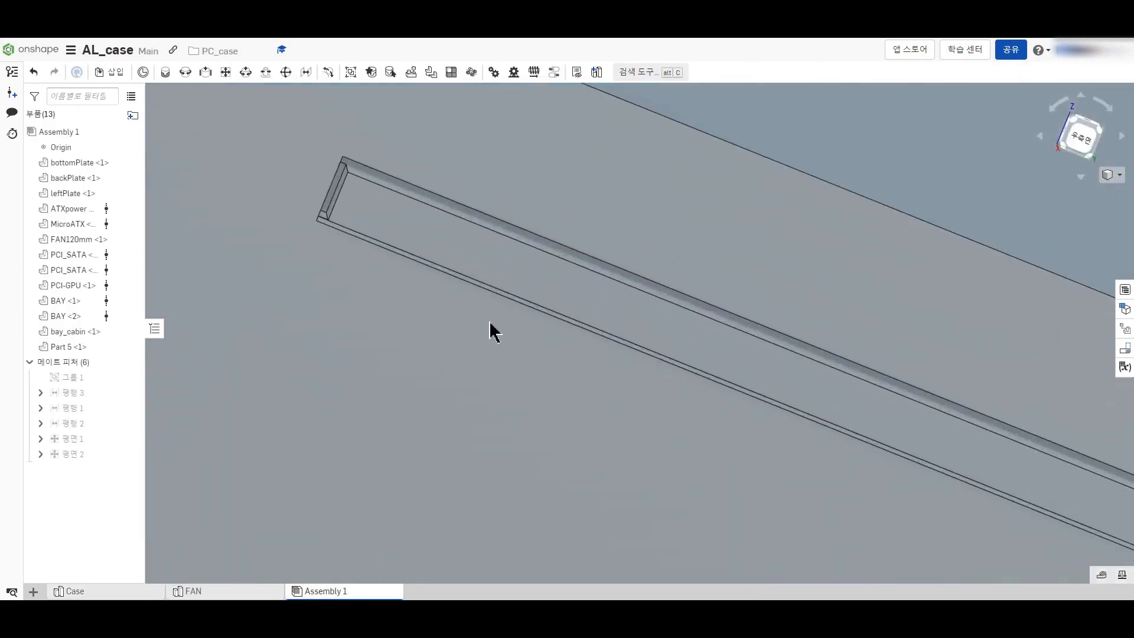
pyautogui.scroll(-5, 784, 463)
pyautogui.scroll(6, 884, 453)
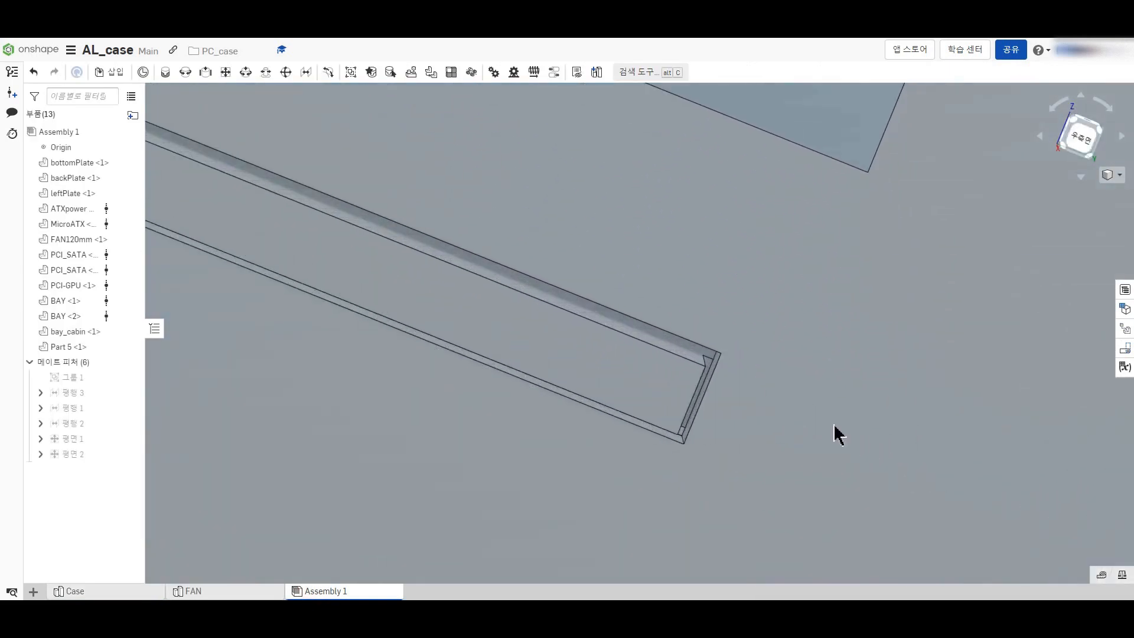
pyautogui.scroll(-5, 689, 422)
pyautogui.scroll(4, 402, 306)
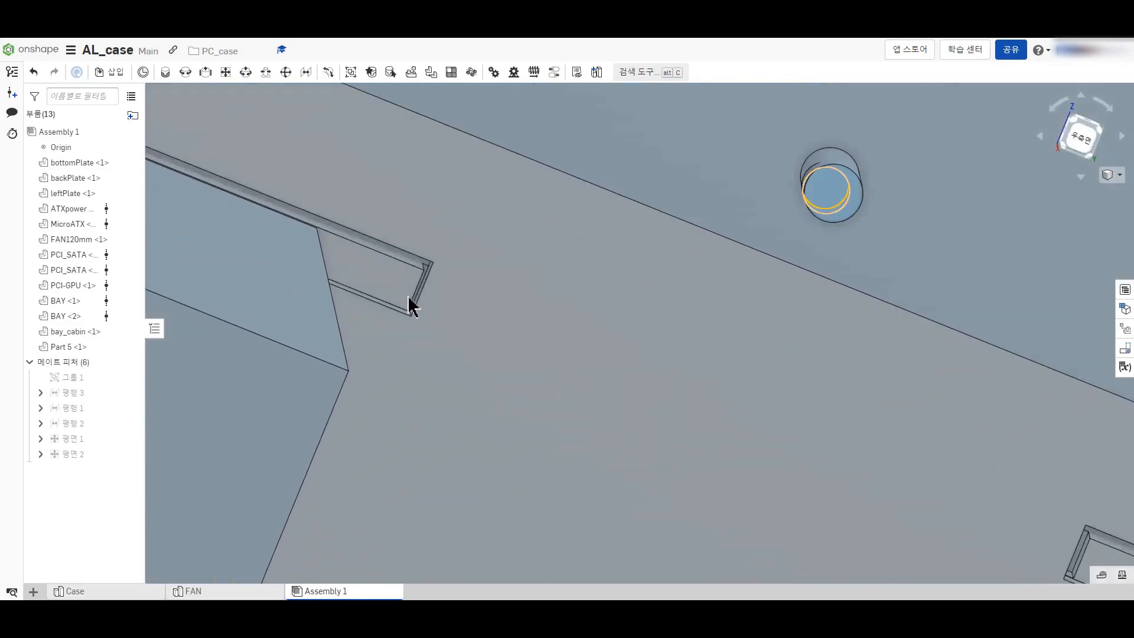
pyautogui.scroll(-6, 418, 312)
pyautogui.rightClick(776, 415)
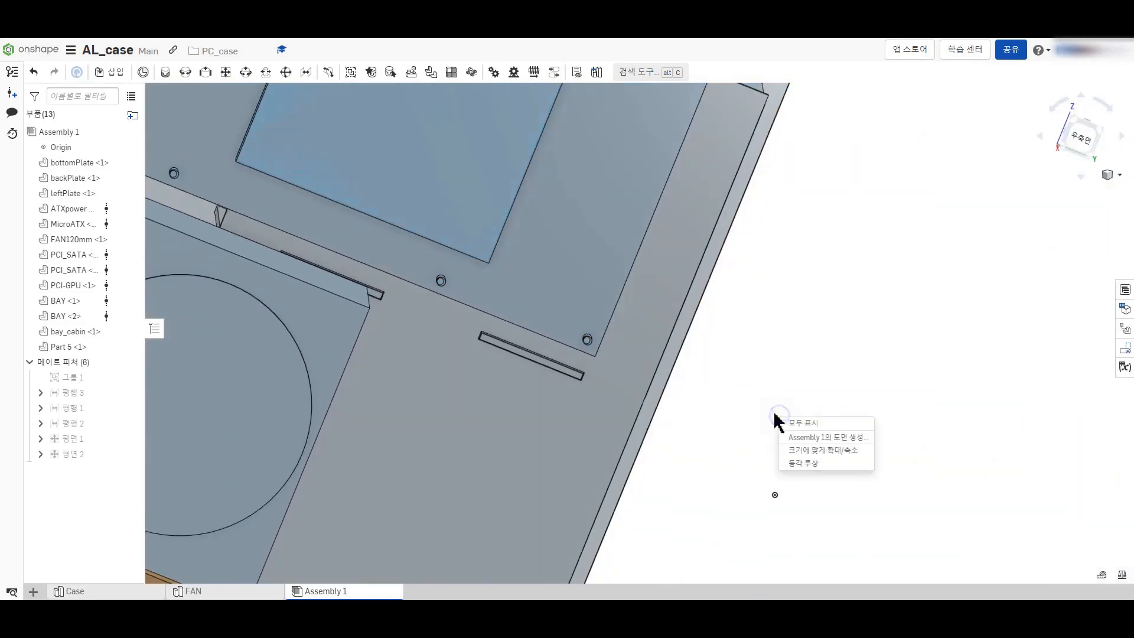
pyautogui.click(802, 367)
pyautogui.moveTo(866, 384); pyautogui.dragTo(782, 367, button='right')
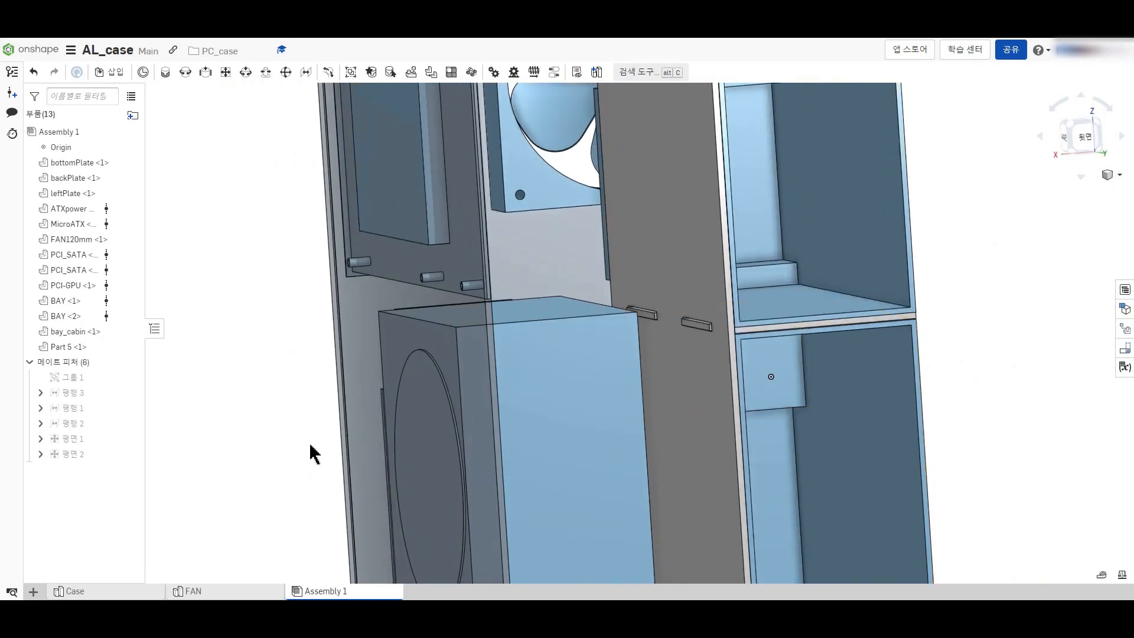
# Step: Edit the tabbed panel's sketch in Case and set the tab depth on its lower long edge to 2.8 mm
pyautogui.click(123, 593)
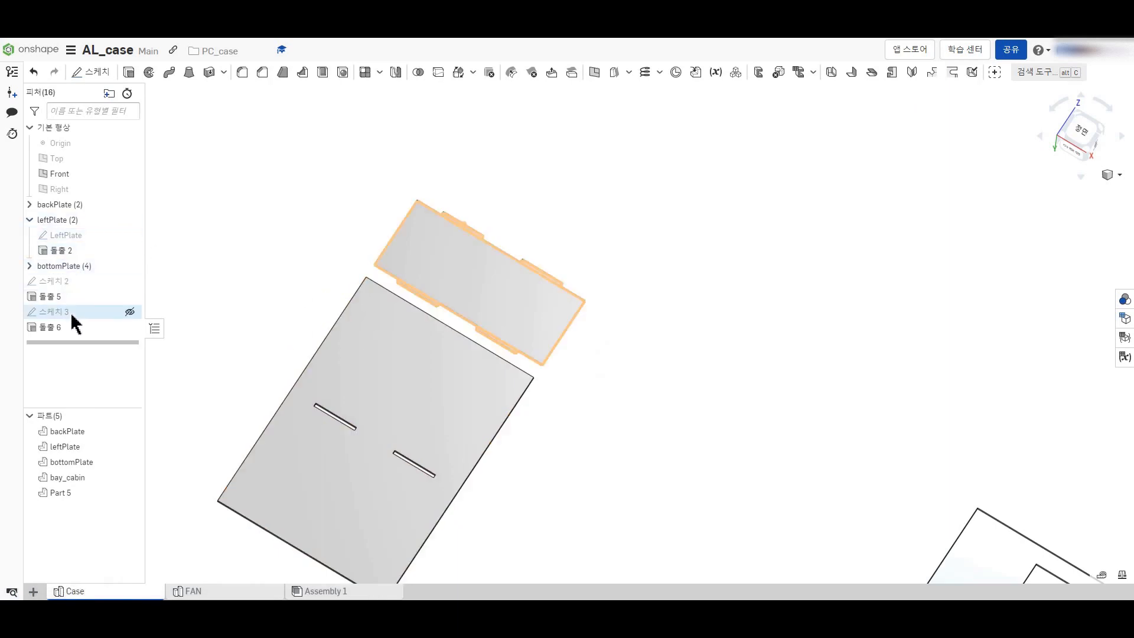
pyautogui.rightClick(71, 315)
pyautogui.click(87, 336)
pyautogui.scroll(5, 416, 295)
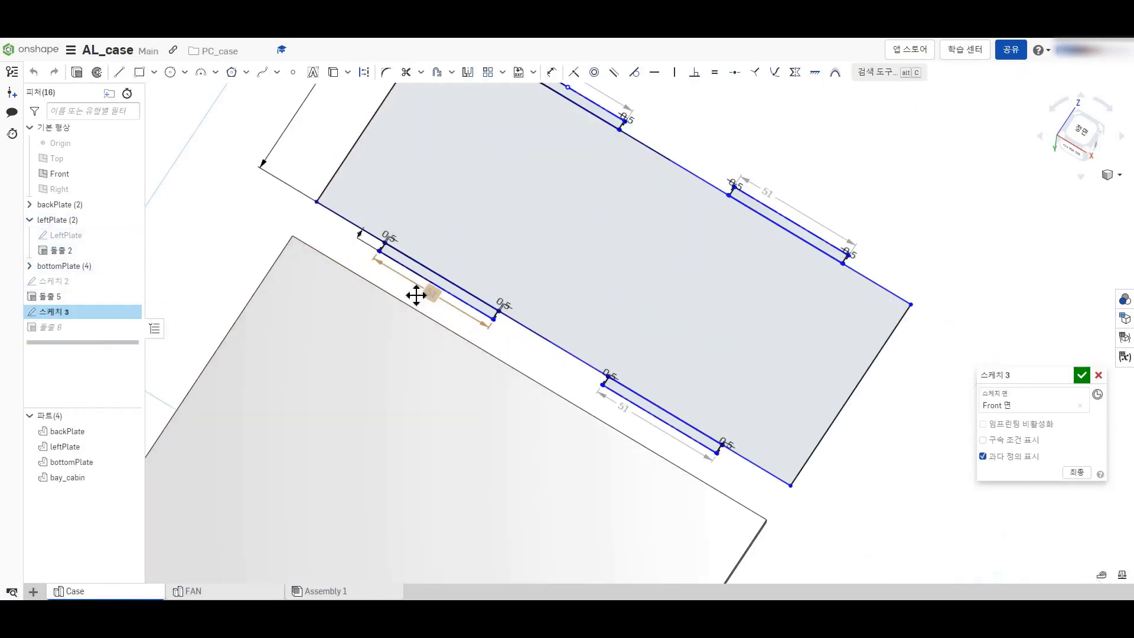
pyautogui.scroll(5, 417, 295)
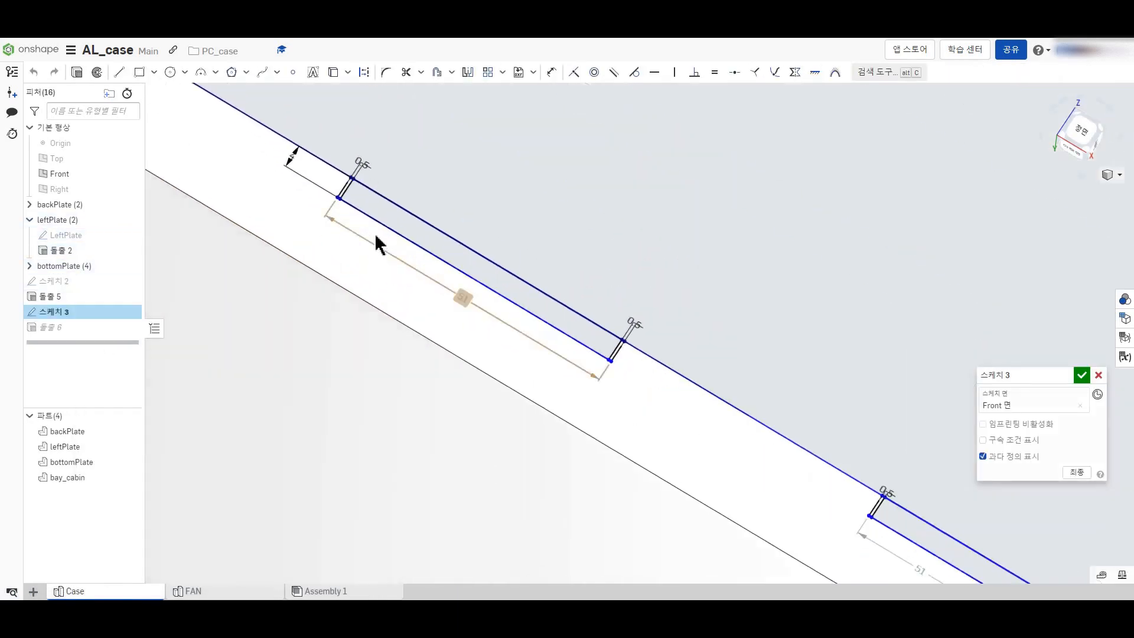
pyautogui.doubleClick(291, 156)
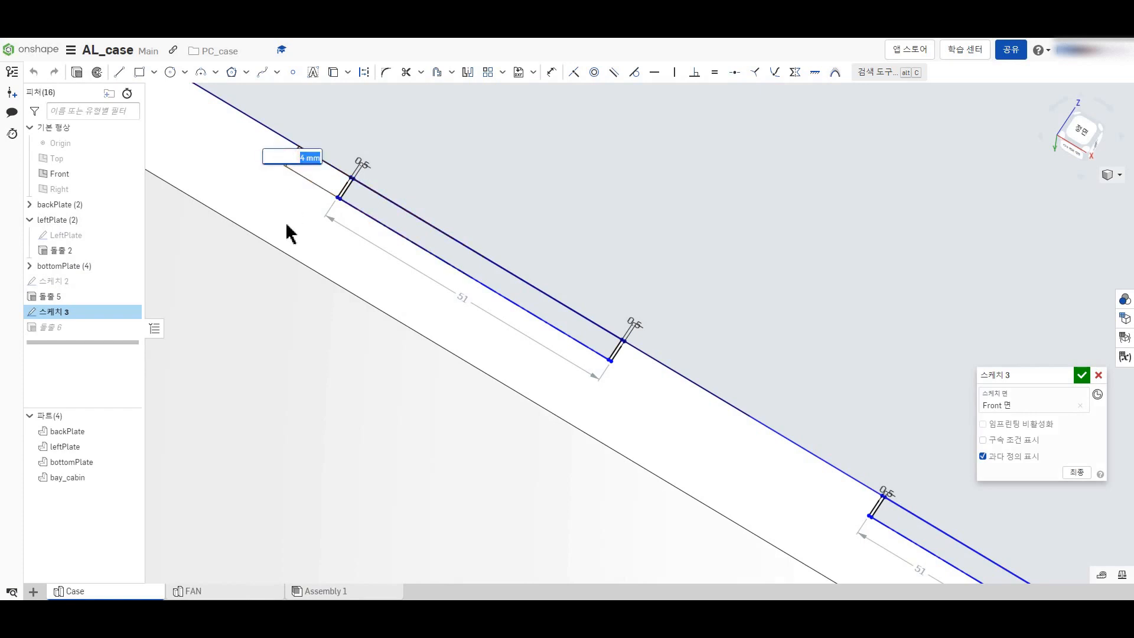
pyautogui.write('2')
pyautogui.press('Return')
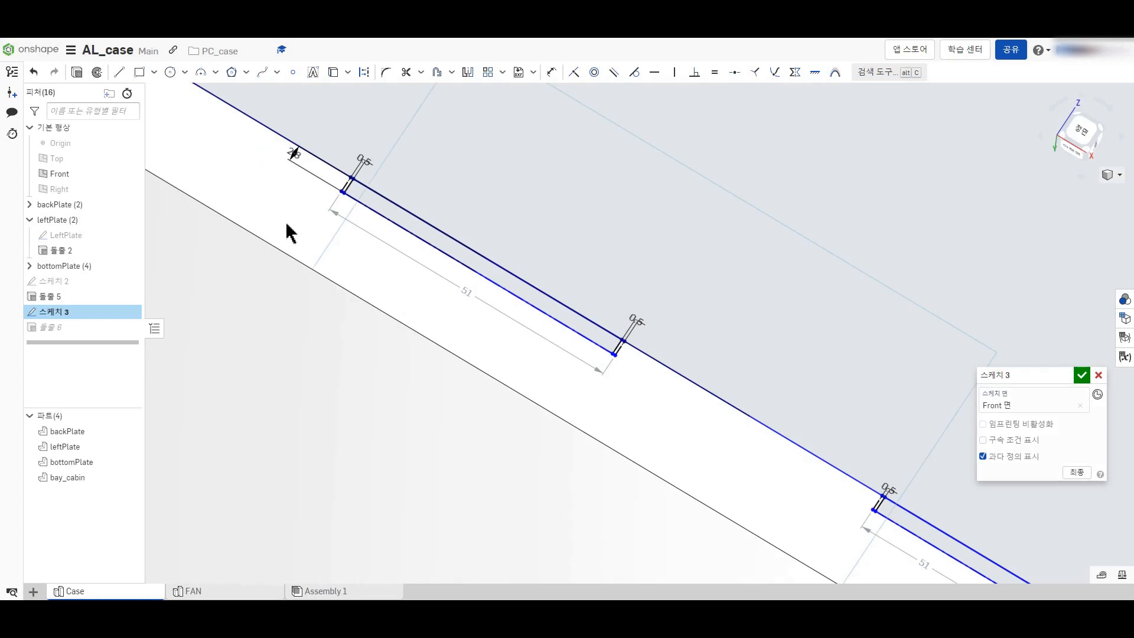
# Step: Set the tab depth on the panel's upper long edge to 2.8 mm and finish the sketch
pyautogui.scroll(-5, 290, 233)
pyautogui.scroll(-3, 621, 190)
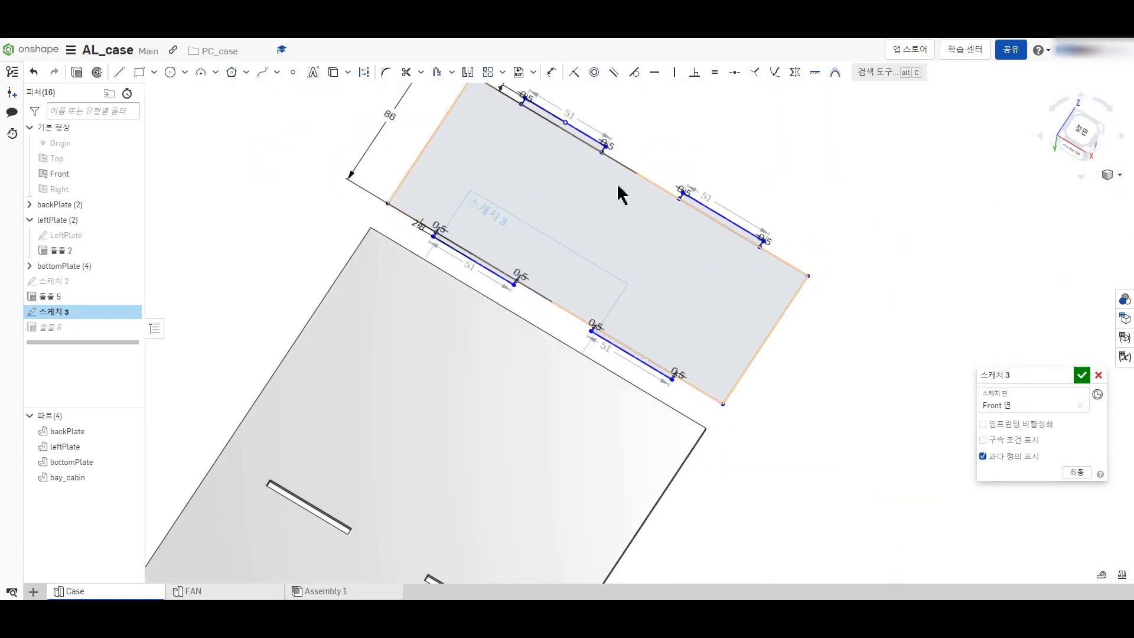
pyautogui.scroll(-2, 573, 134)
pyautogui.scroll(5, 544, 98)
pyautogui.scroll(4, 539, 90)
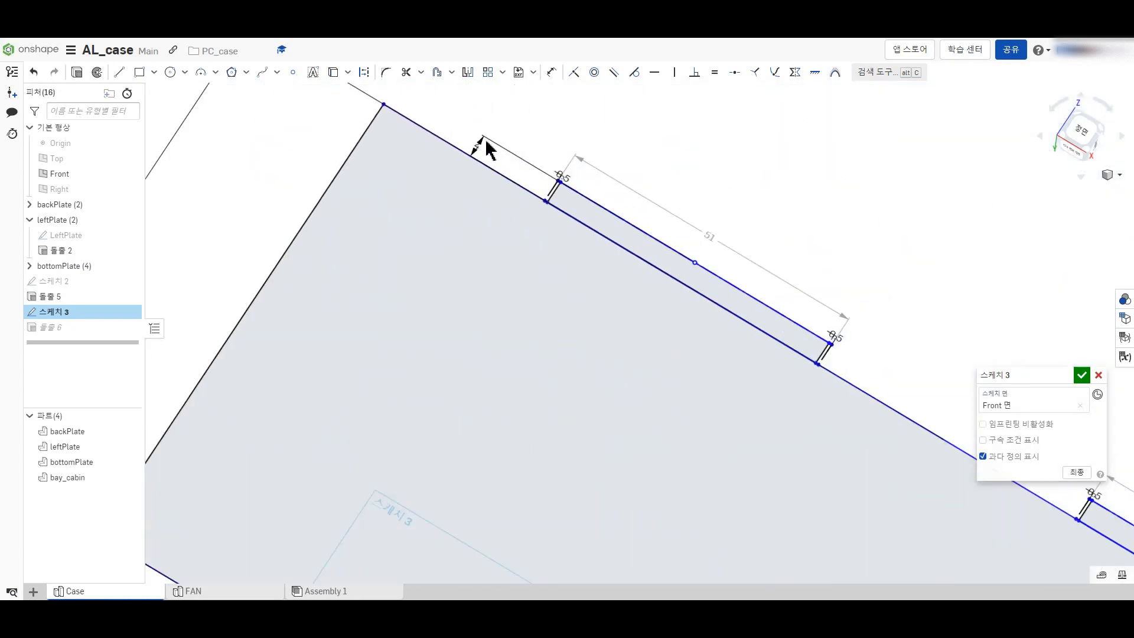
pyautogui.doubleClick(481, 143)
pyautogui.write('2.8')
pyautogui.press('Return')
pyautogui.scroll(-3, 478, 141)
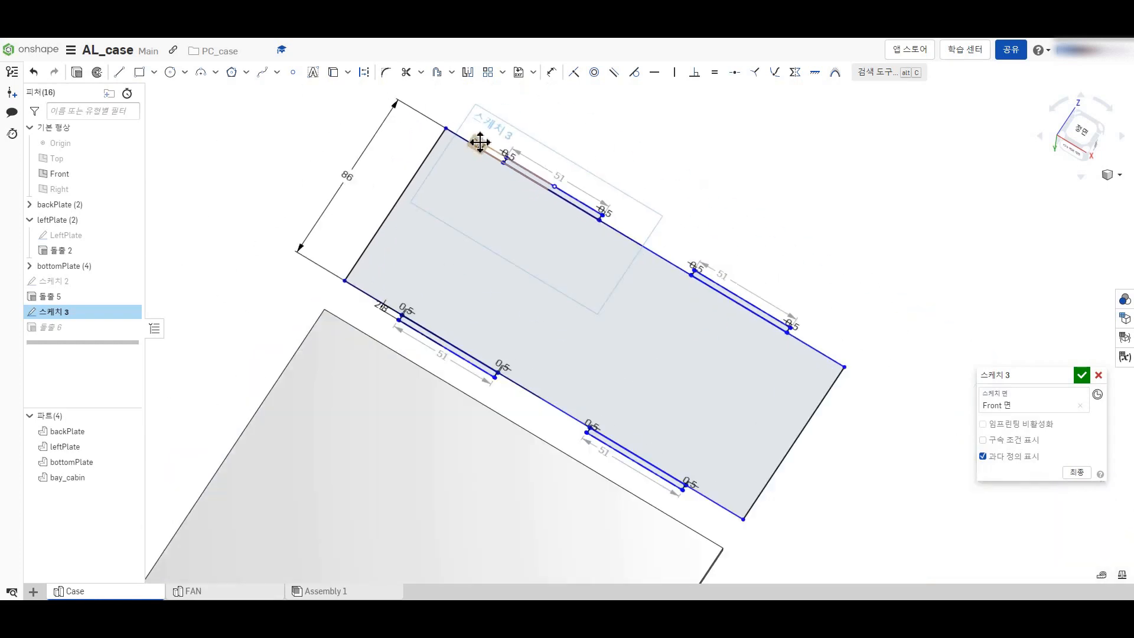
pyautogui.scroll(-3, 539, 168)
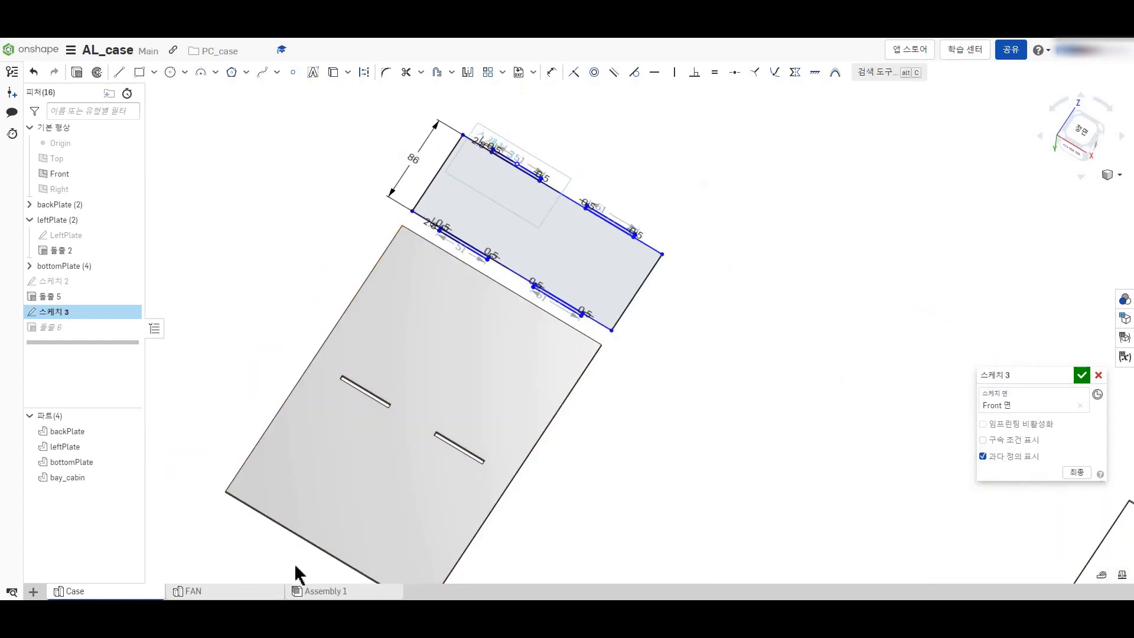
pyautogui.click(1084, 376)
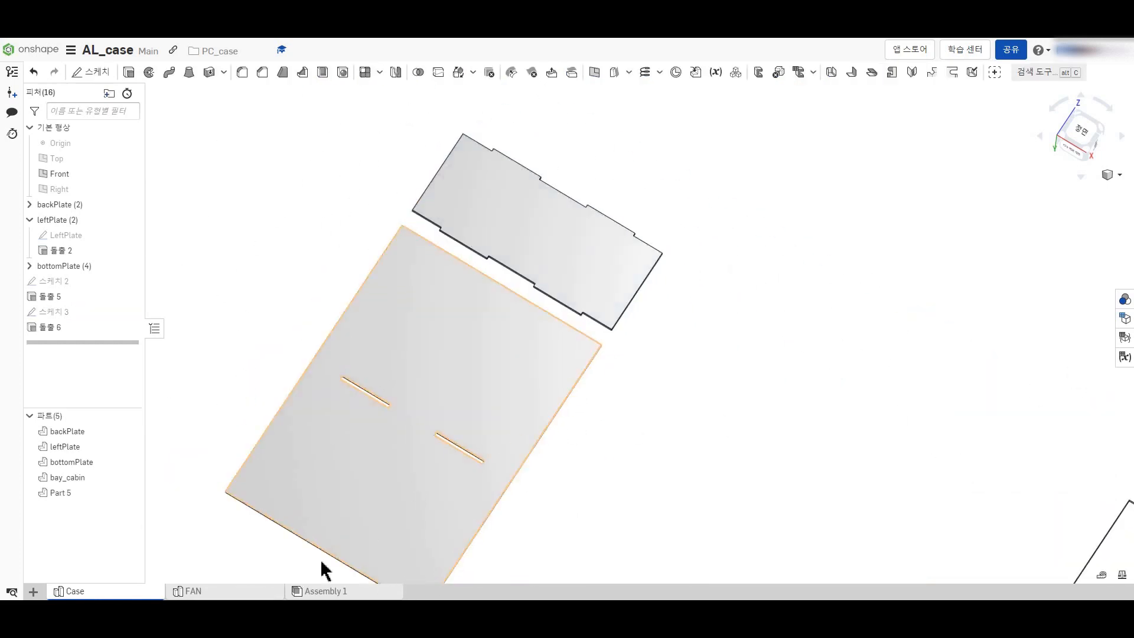
# Step: Return to Assembly 1 and insert a second bay_cabin plate from Case, placing it beside the computer case near the drive bays
pyautogui.click(328, 591)
pyautogui.scroll(6, 694, 346)
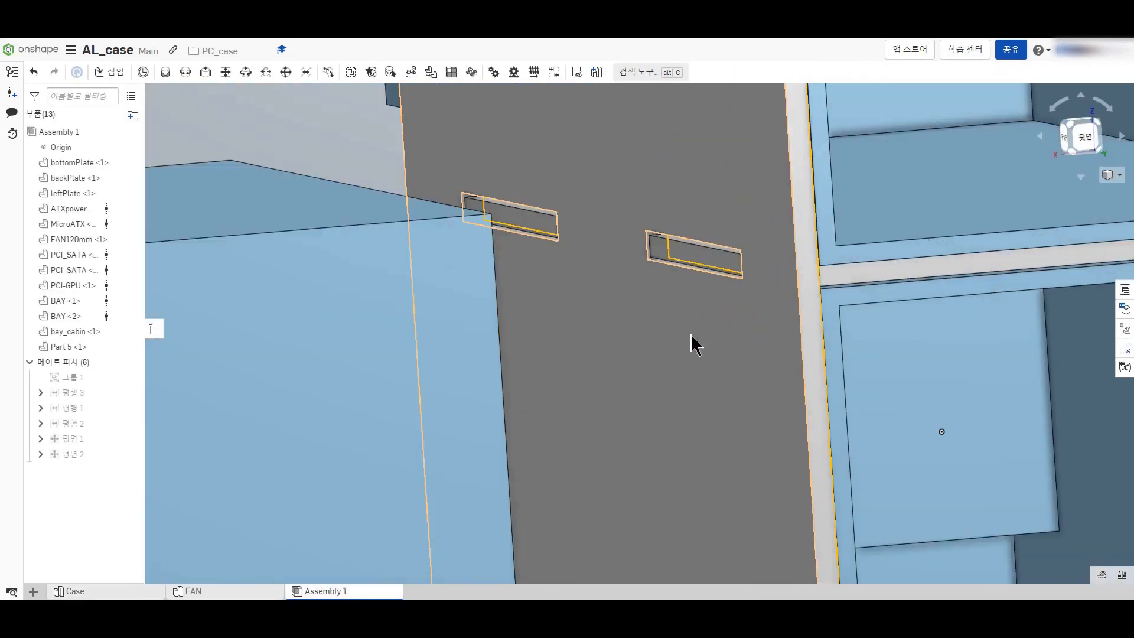
pyautogui.scroll(-5, 556, 356)
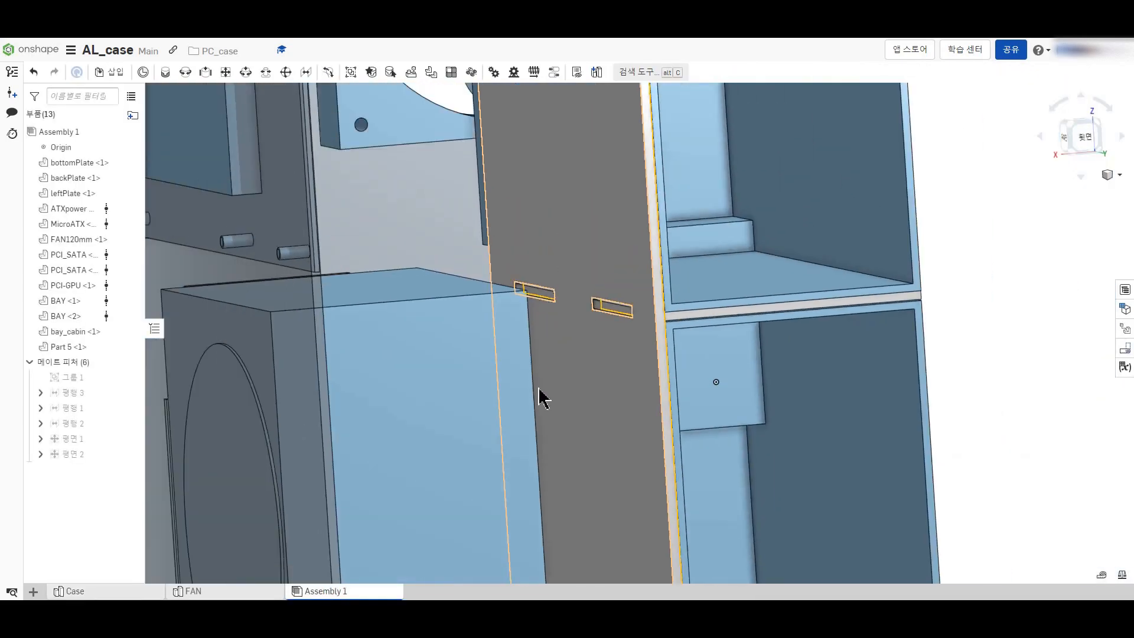
pyautogui.scroll(-4, 760, 387)
pyautogui.moveTo(817, 359); pyautogui.dragTo(778, 371, button='right')
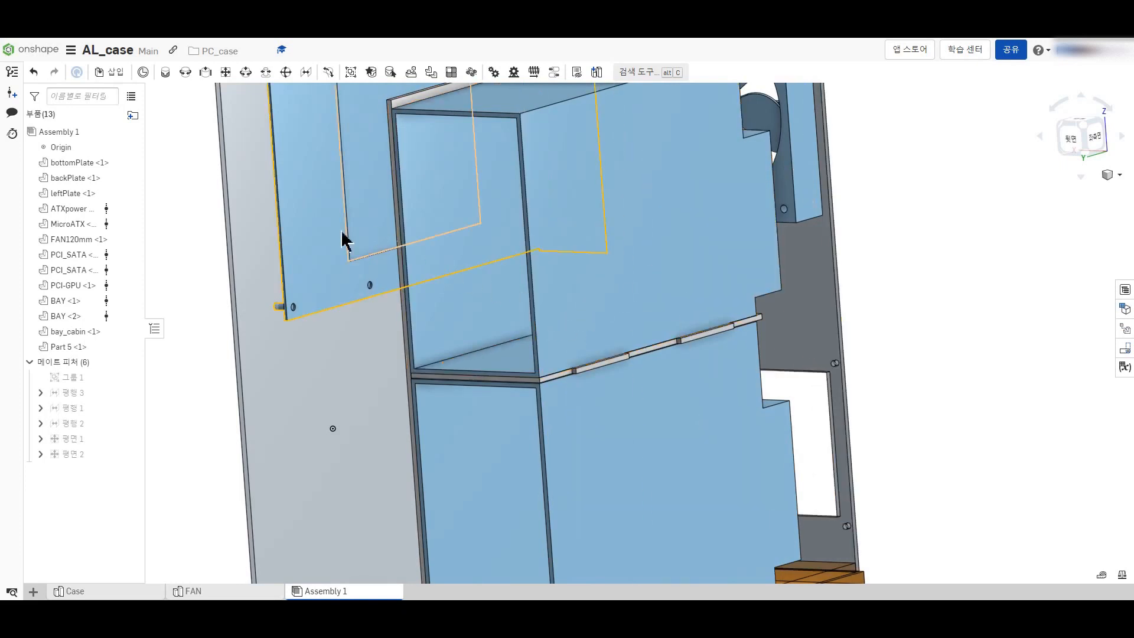
pyautogui.click(106, 72)
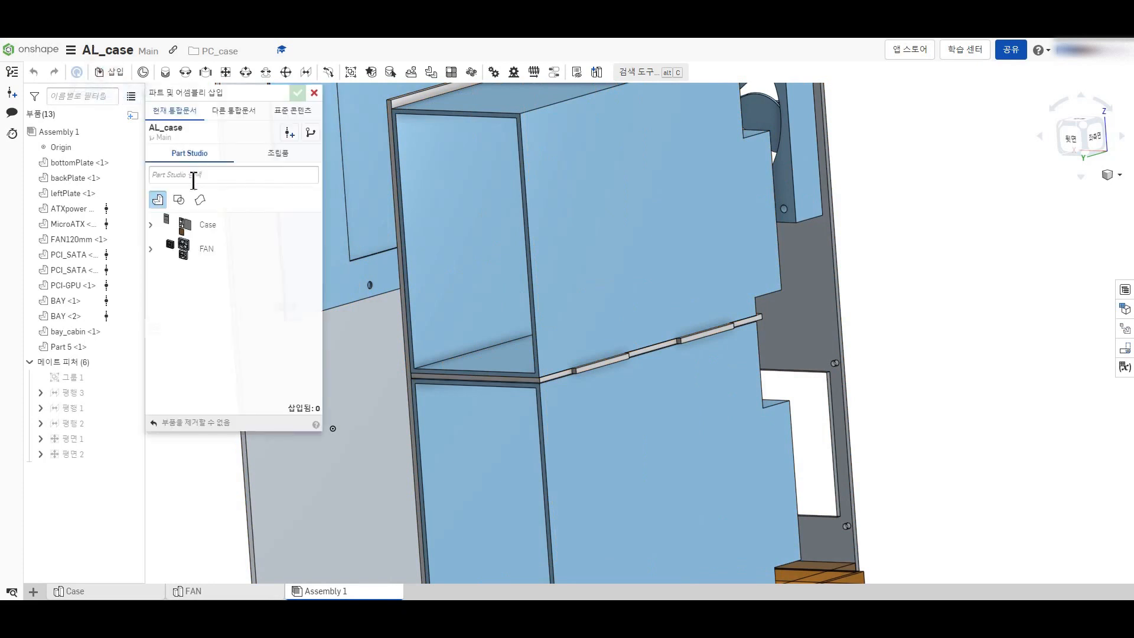
pyautogui.click(154, 223)
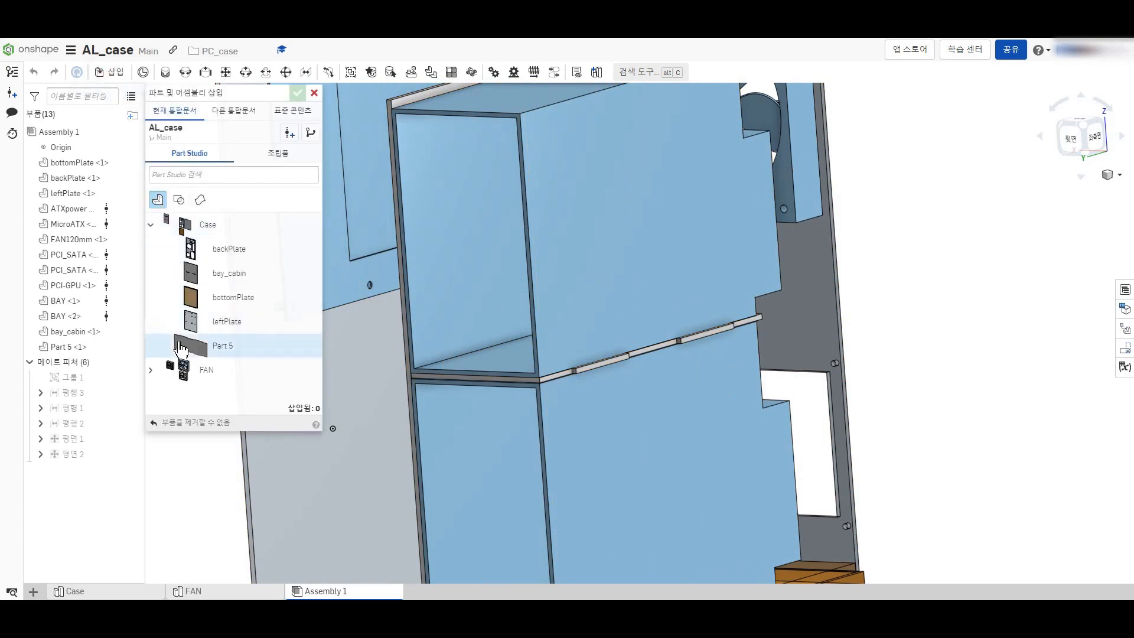
pyautogui.click(196, 331)
pyautogui.scroll(-5, 863, 374)
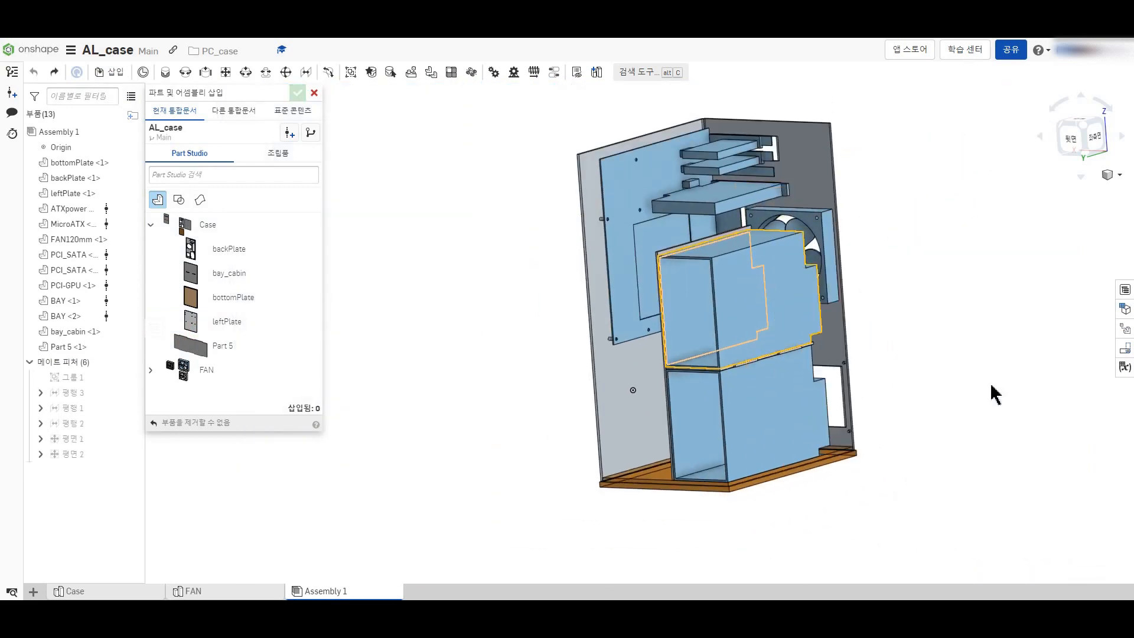
pyautogui.click(229, 273)
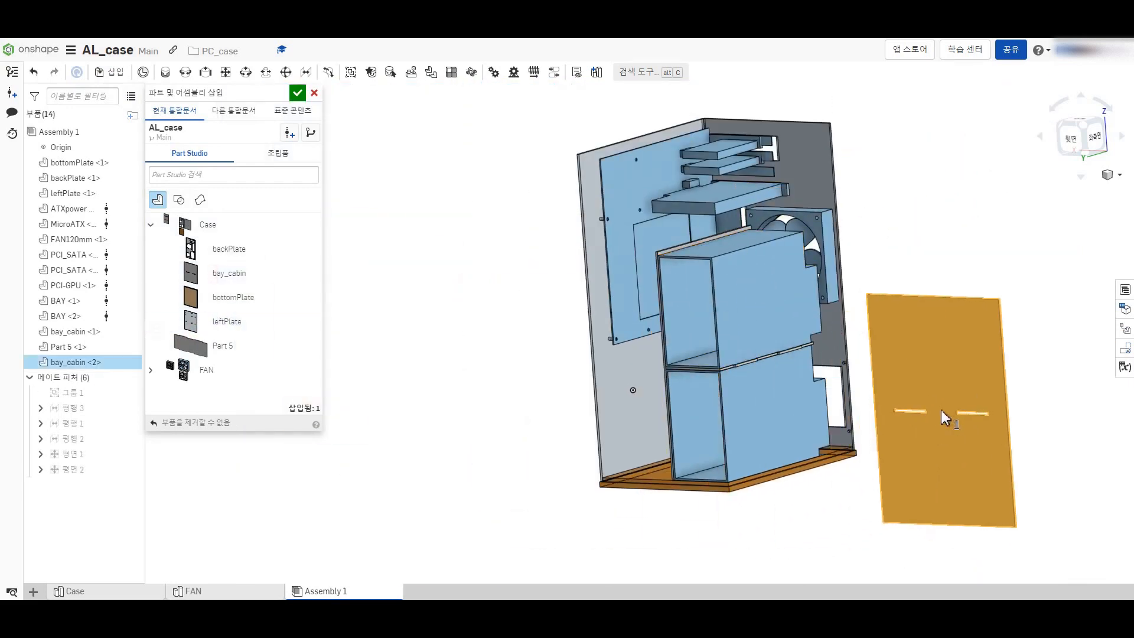
pyautogui.click(943, 386)
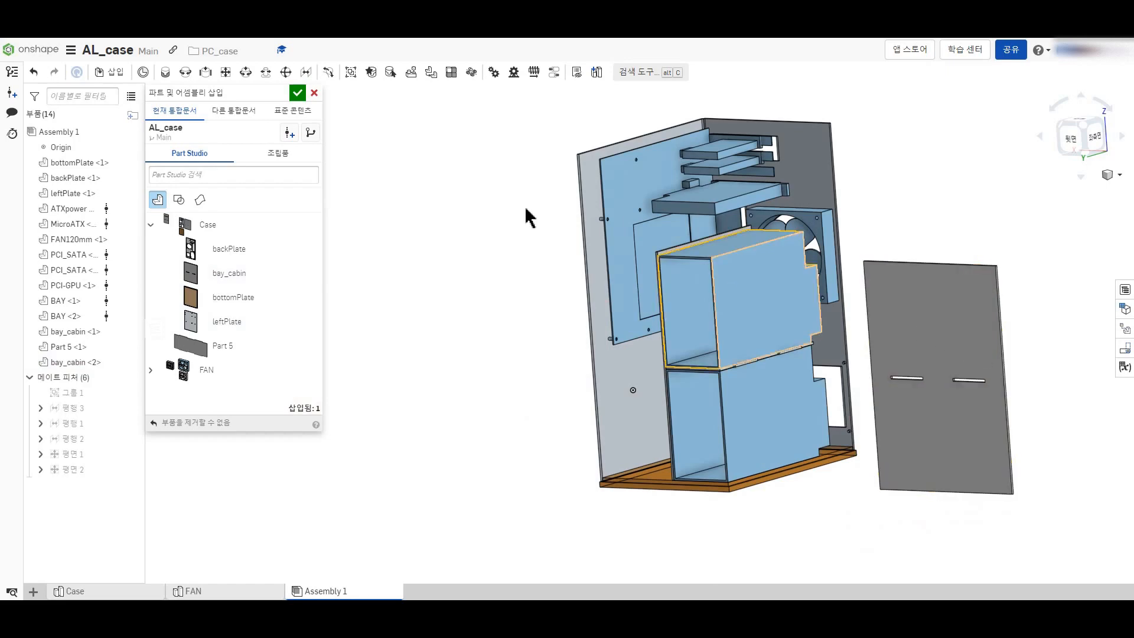
pyautogui.click(296, 97)
# Step: Rotate the second bay_cabin plate about its vertical axis until it stands parallel to the drive bays' outer side
pyautogui.scroll(3, 965, 352)
pyautogui.click(863, 347)
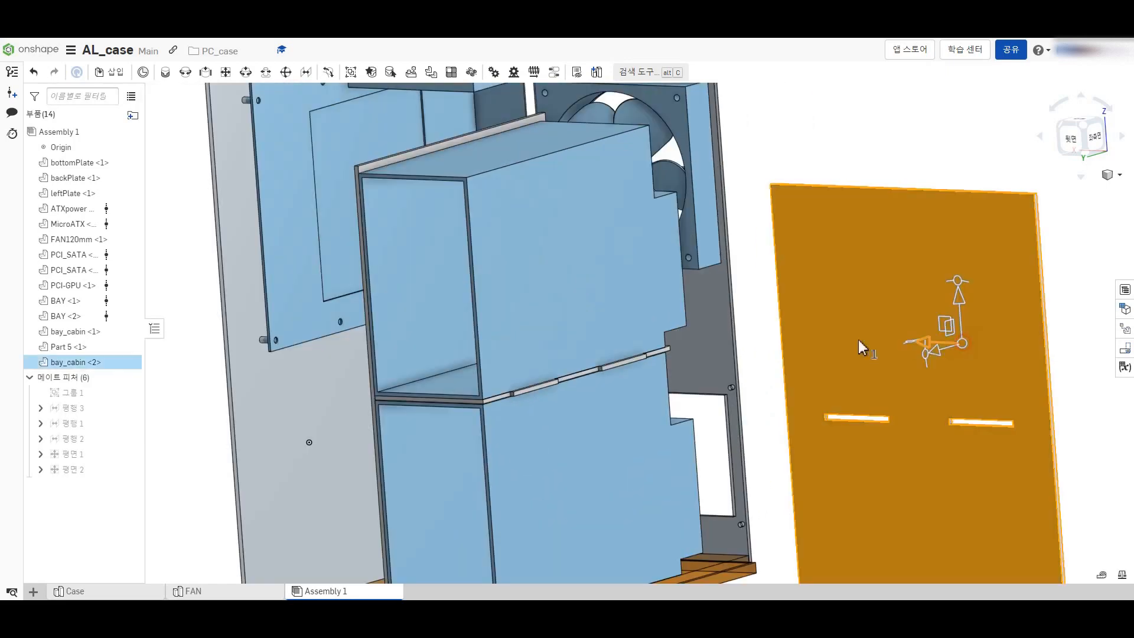
pyautogui.scroll(-5, 820, 367)
pyautogui.moveTo(782, 409); pyautogui.dragTo(776, 449, button='right')
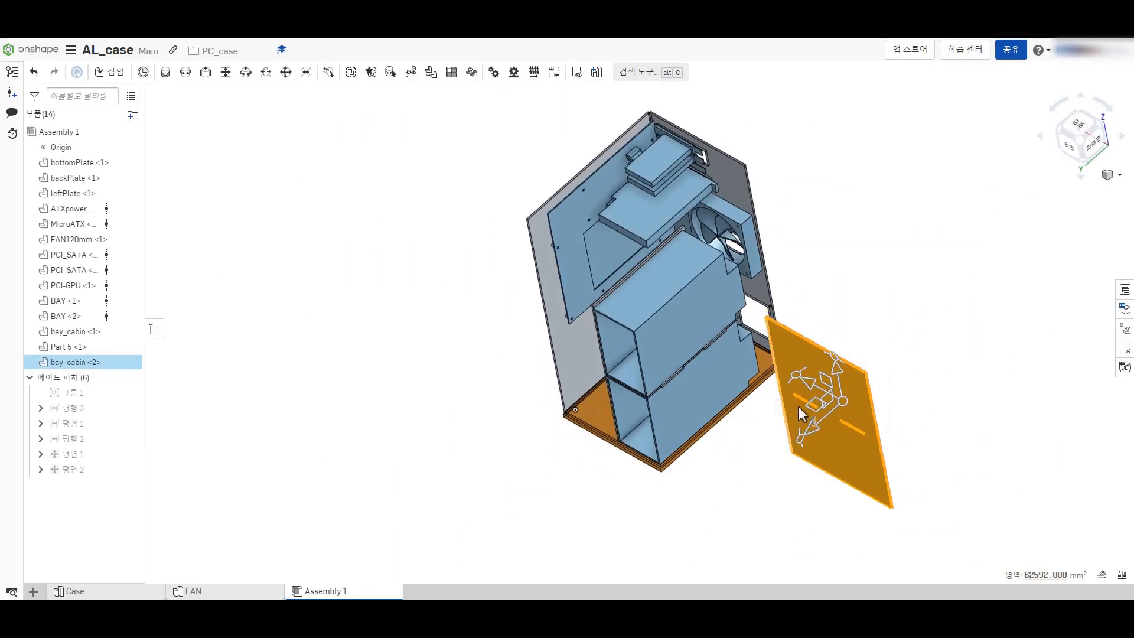
pyautogui.moveTo(796, 379); pyautogui.dragTo(778, 462)
pyautogui.click(755, 489)
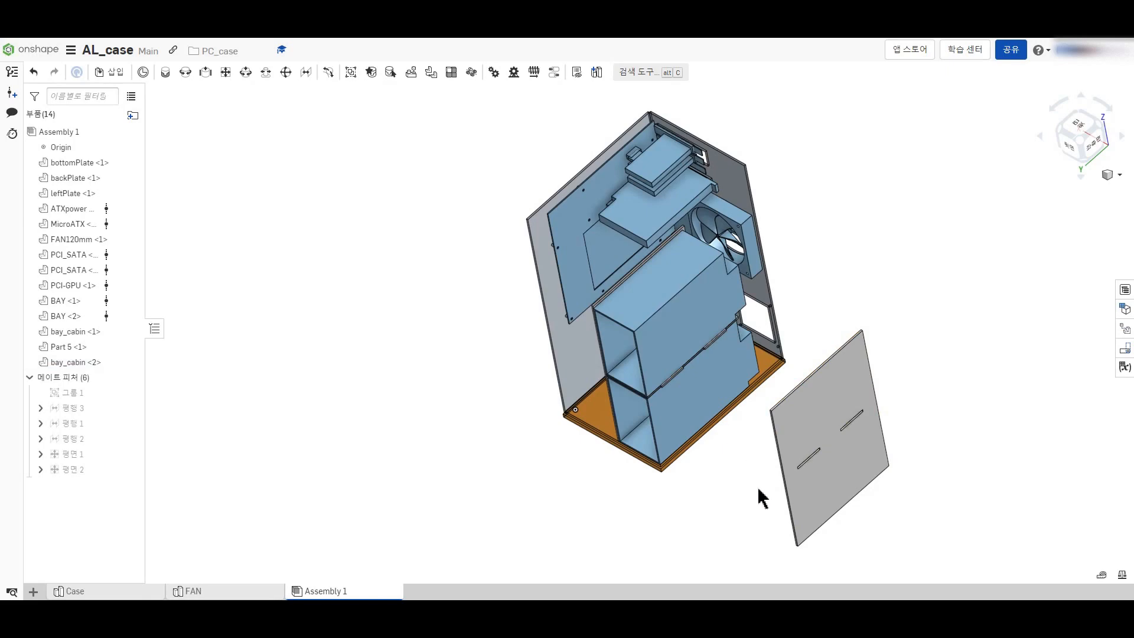
# Step: Move the second bay_cabin plate flat against the drive bays' outer side
pyautogui.scroll(5, 762, 498)
pyautogui.scroll(-2, 732, 516)
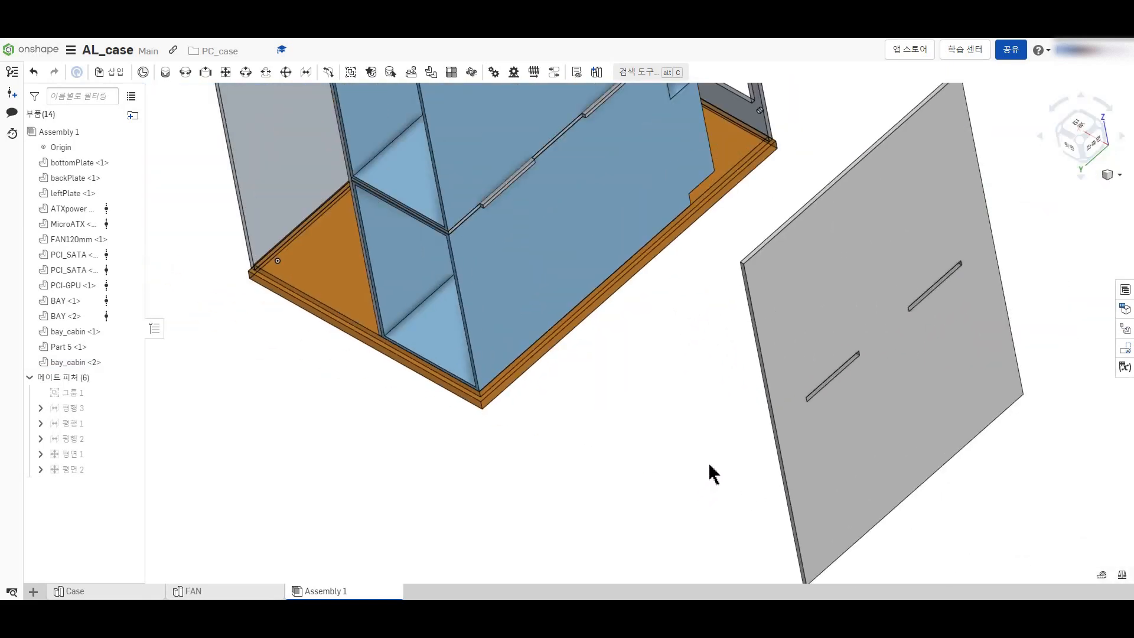
pyautogui.scroll(-3, 825, 340)
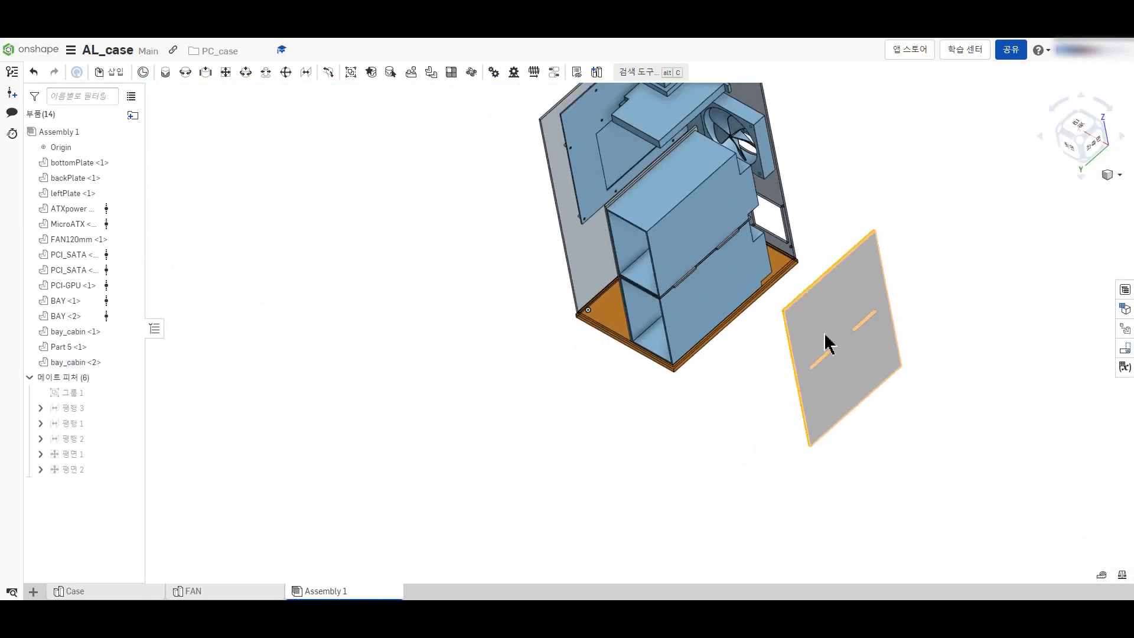
pyautogui.moveTo(829, 334); pyautogui.dragTo(694, 250)
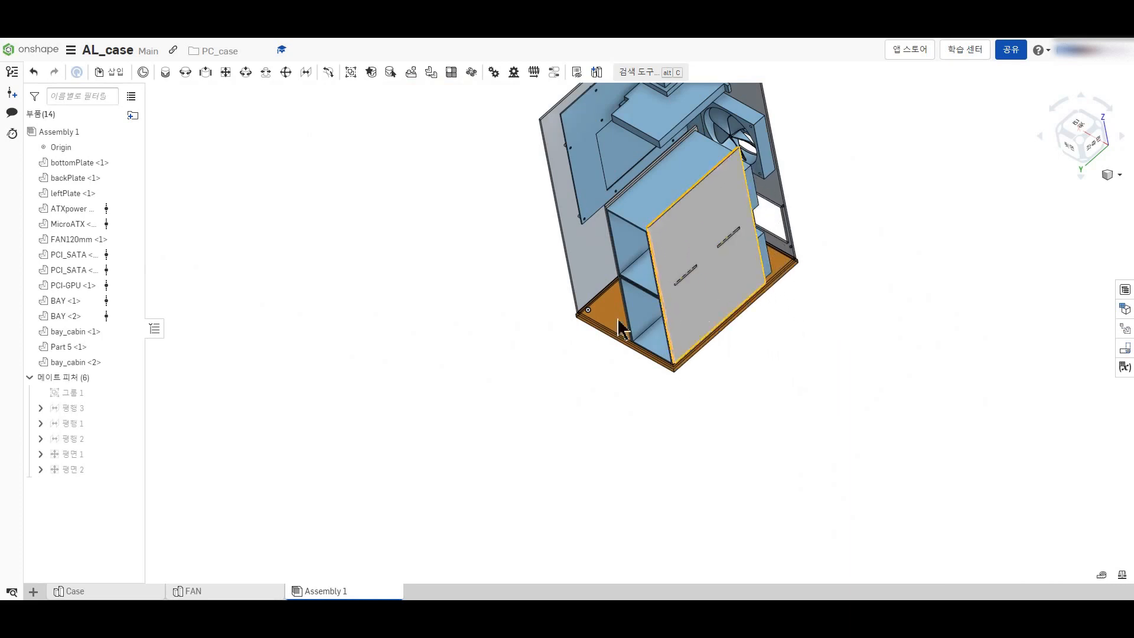
# Step: Delete the second bay_cabin plate from the assembly
pyautogui.scroll(3, 650, 390)
pyautogui.click(700, 340)
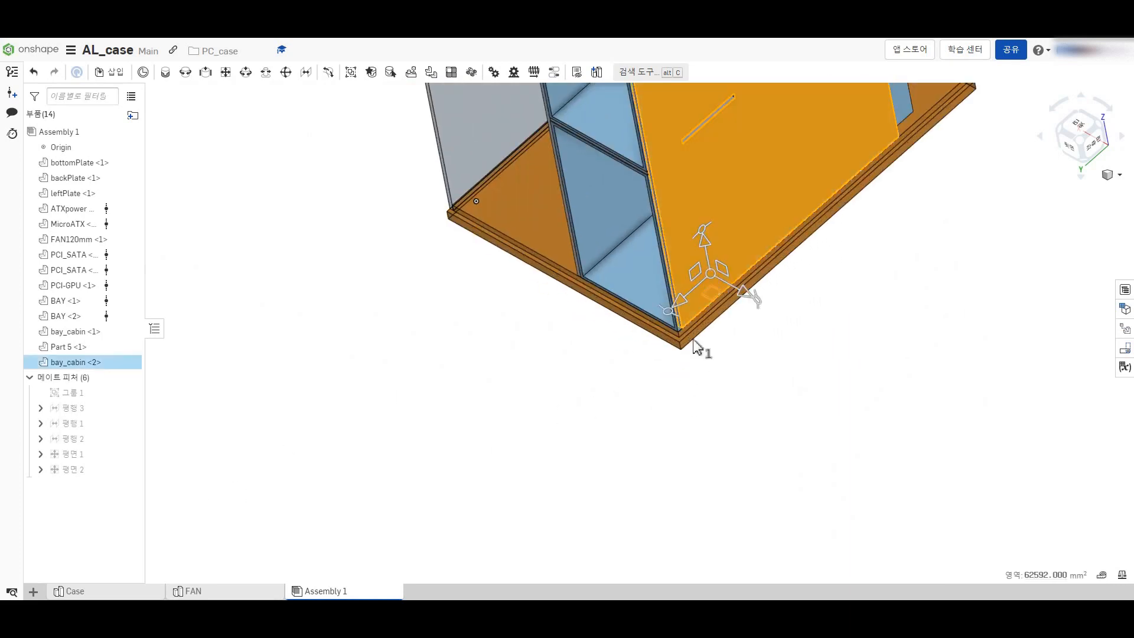
pyautogui.press('Delete')
pyautogui.scroll(-1, 572, 462)
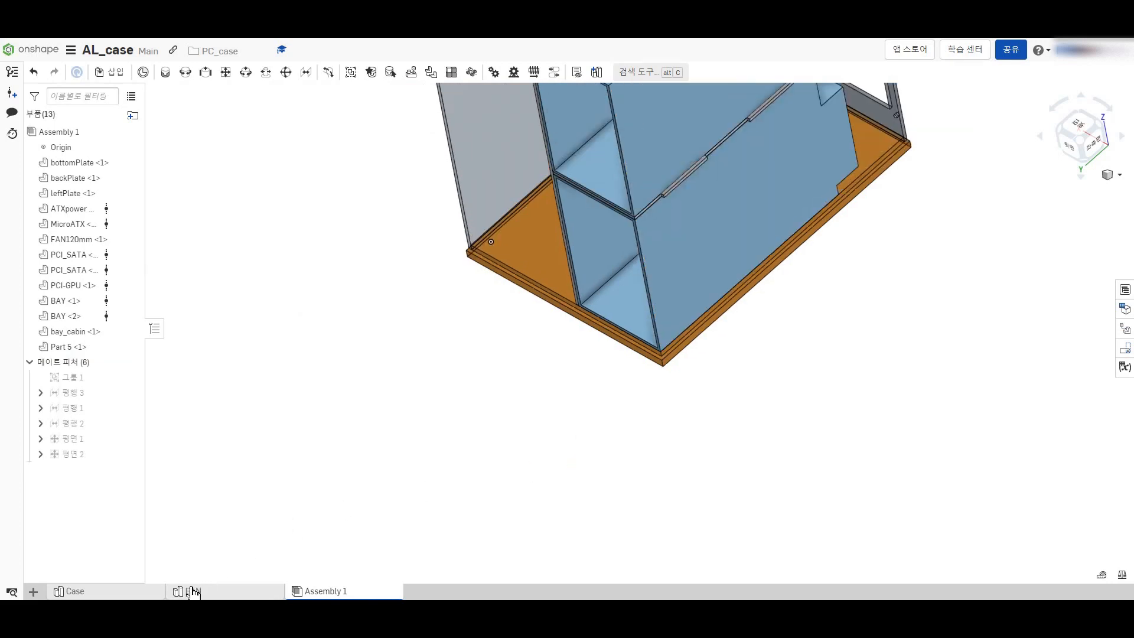
# Step: Return to Case and open the bay_cabin plate's sketch for editing in the front view
pyautogui.click(110, 594)
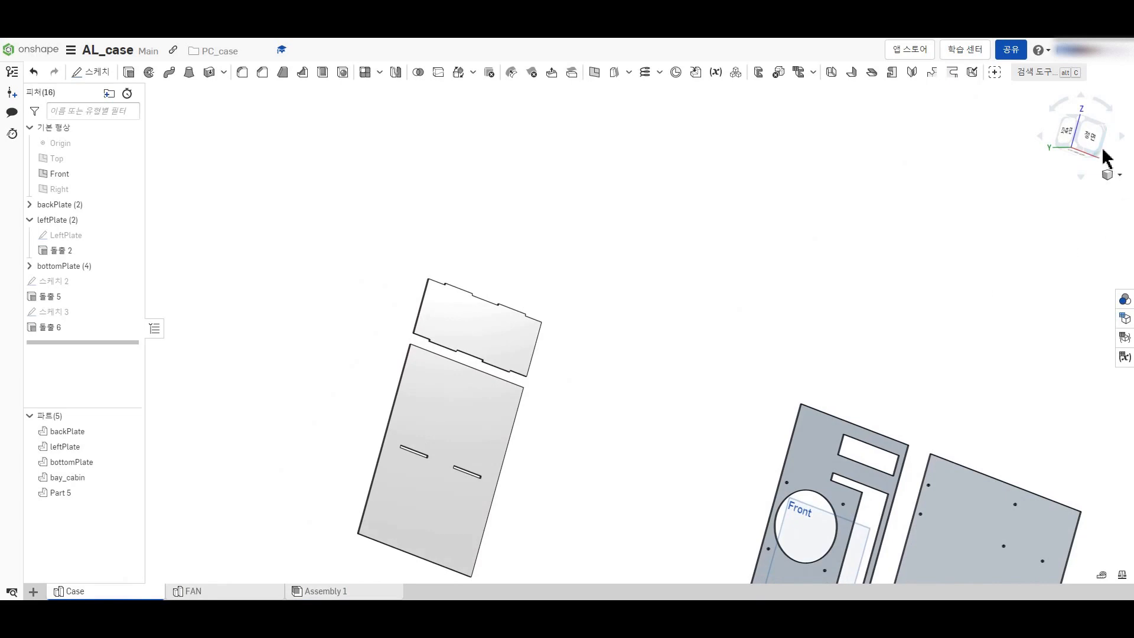
pyautogui.click(1103, 151)
pyautogui.scroll(4, 261, 225)
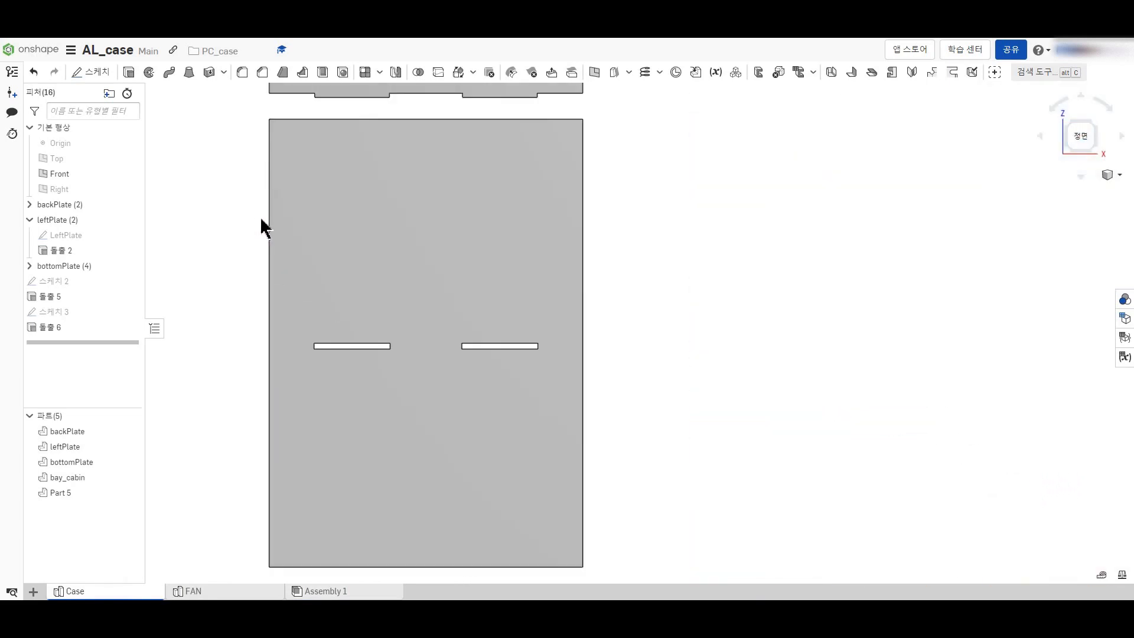
pyautogui.rightClick(77, 283)
pyautogui.click(90, 309)
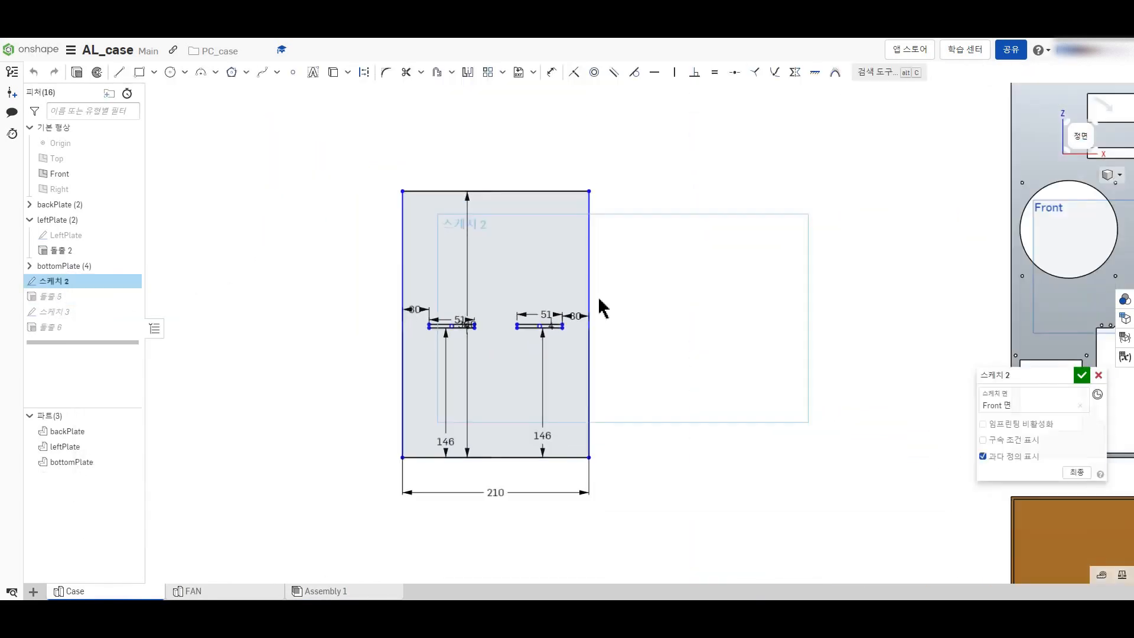
# Step: Copy the plate's whole outline with both slots and paste it within the sketch, on the far side from the other case plates
pyautogui.moveTo(388, 175)
pyautogui.mouseDown()
pyautogui.moveTo(562, 425)
pyautogui.moveTo(612, 450)
pyautogui.mouseUp()
pyautogui.scroll(1, 567, 359)
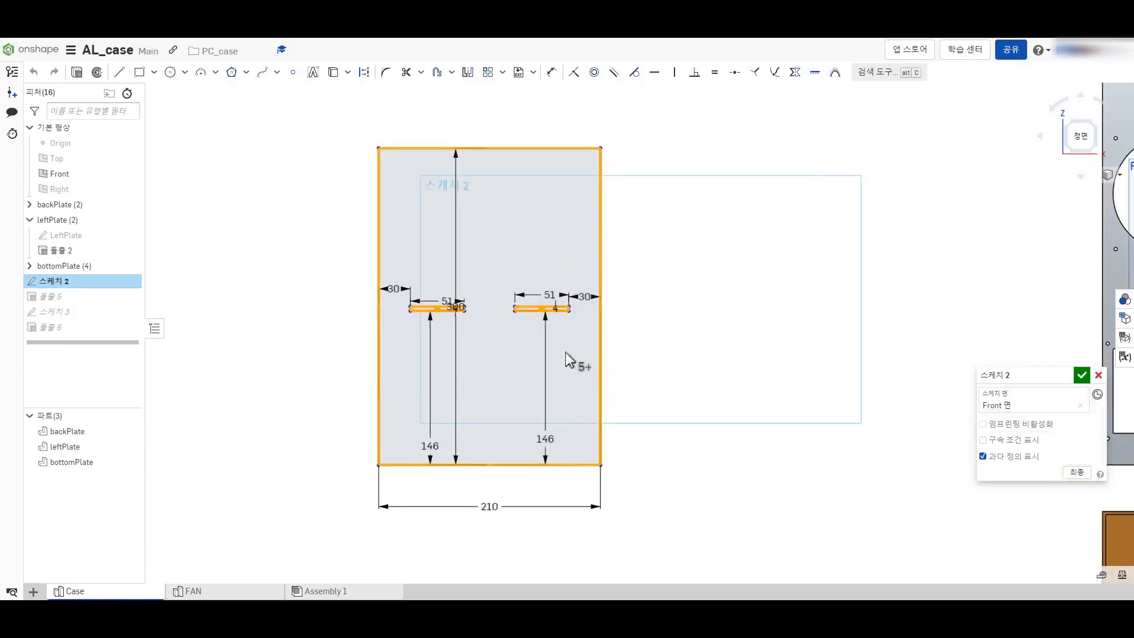
pyautogui.scroll(2, 567, 355)
pyautogui.rightClick(611, 349)
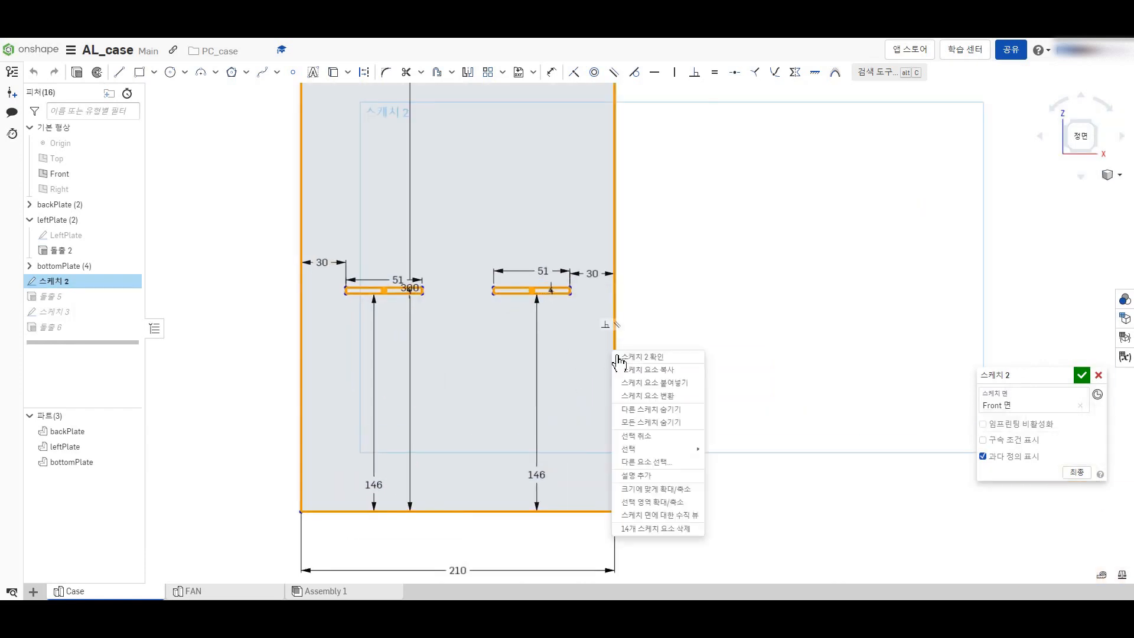
pyautogui.click(645, 371)
pyautogui.scroll(-4, 718, 354)
pyautogui.rightClick(297, 288)
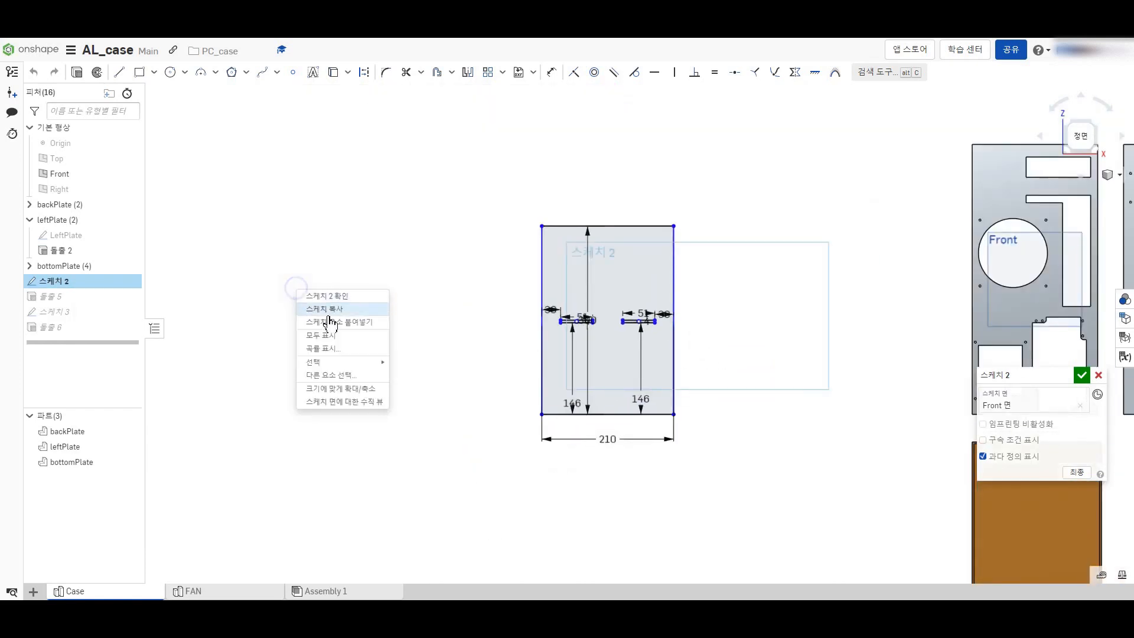
pyautogui.click(331, 322)
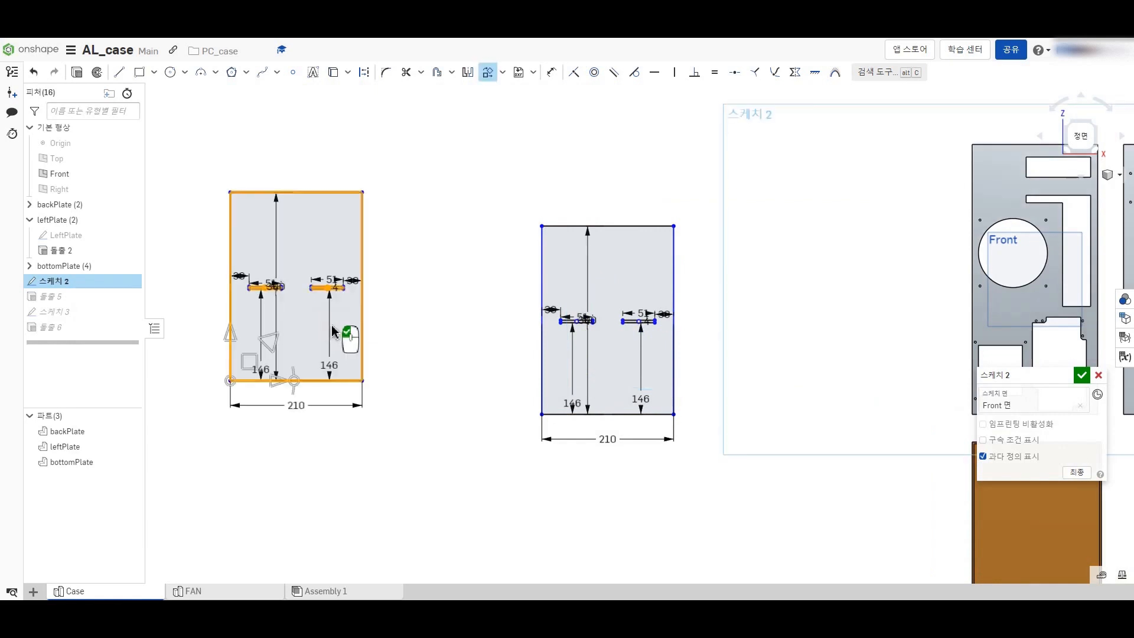
pyautogui.click(422, 92)
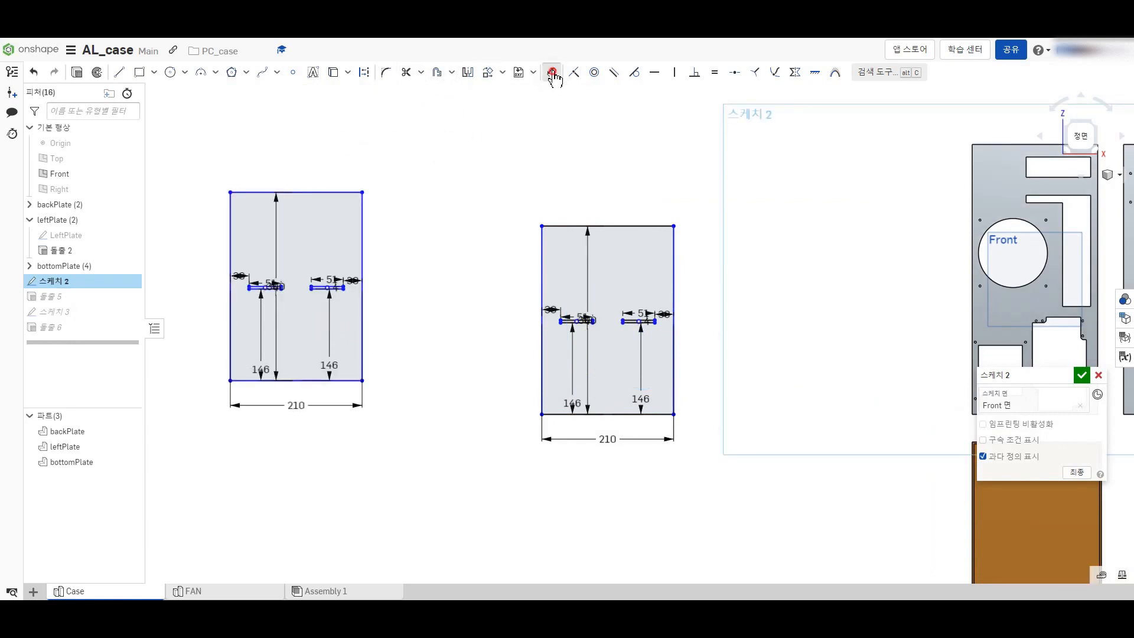
# Step: Set the horizontal gap between the copied plate and the original plate to 100 mm
pyautogui.click(538, 414)
pyautogui.click(434, 442)
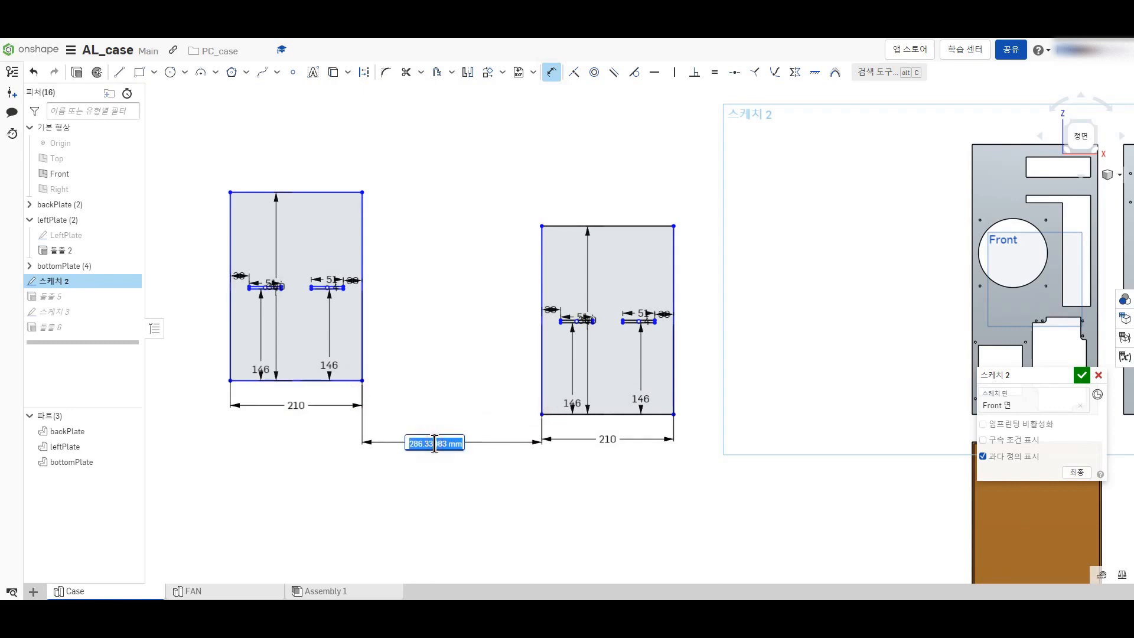
pyautogui.write('100')
pyautogui.press('Return')
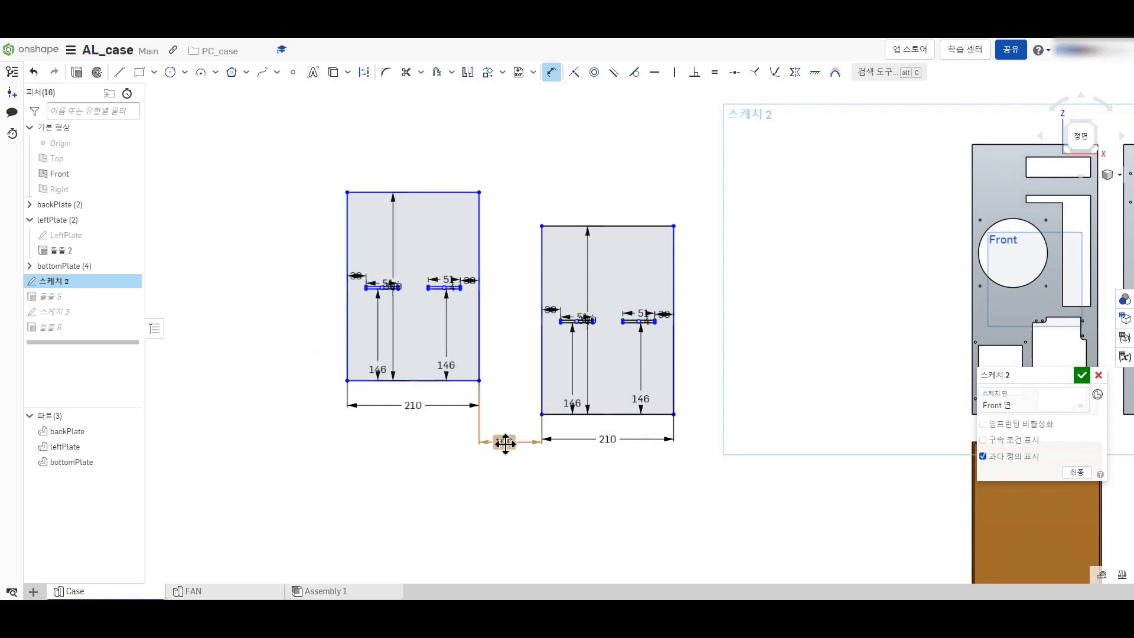
# Step: Align the copied plate's lower edge with the original's by setting the vertical offset between their lower corners to 0
pyautogui.scroll(4, 506, 442)
pyautogui.click(443, 290)
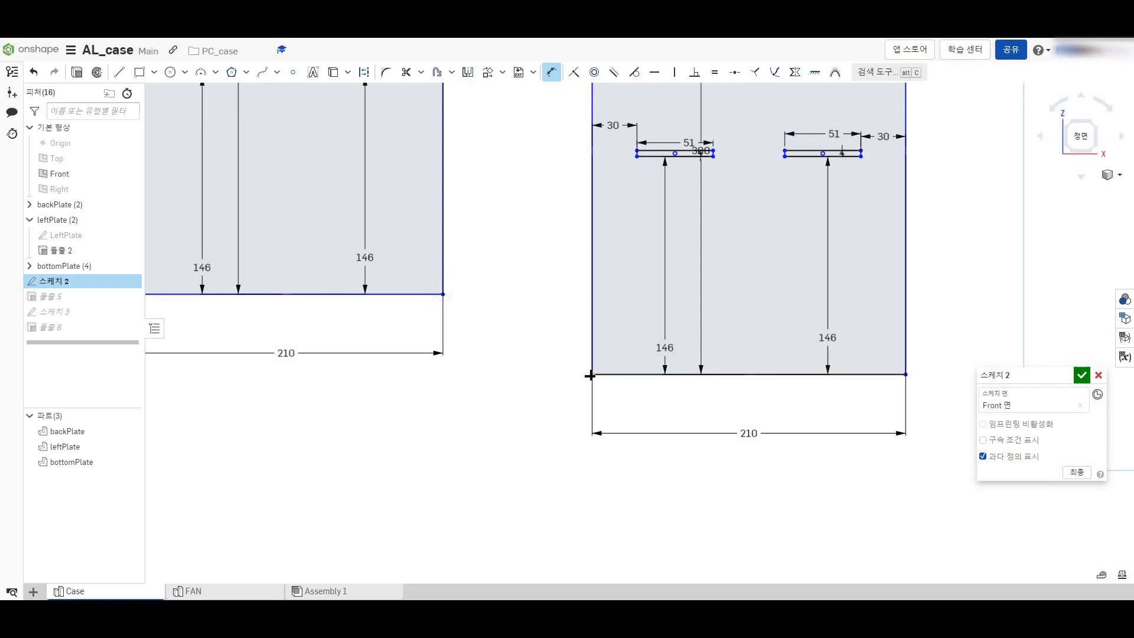
pyautogui.click(592, 374)
pyautogui.click(625, 337)
pyautogui.write('0')
pyautogui.press('Return')
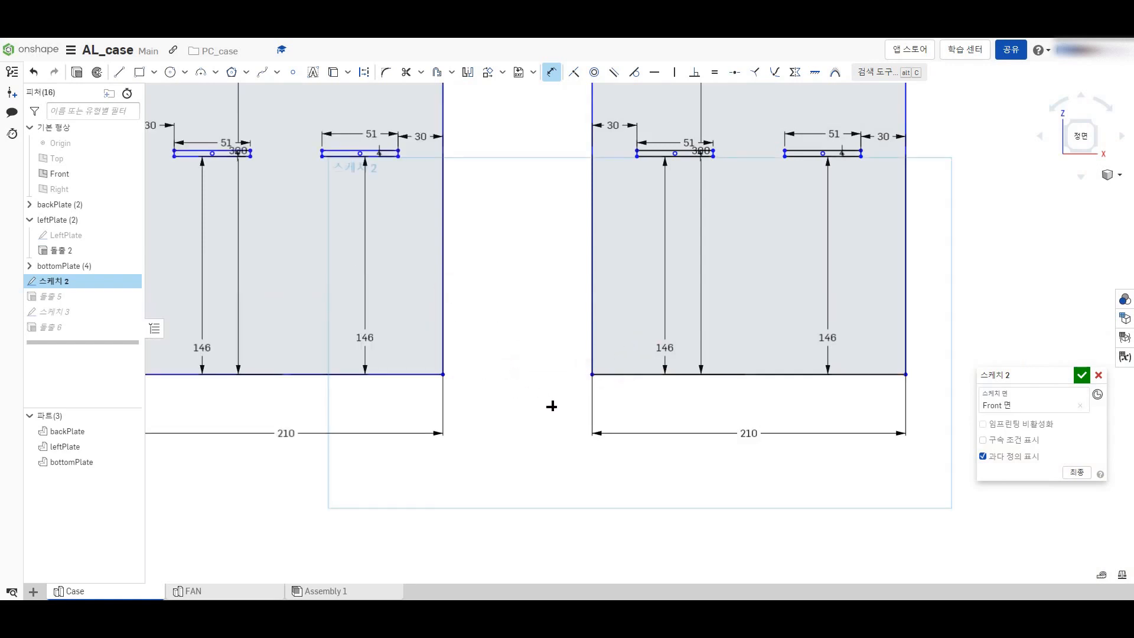
pyautogui.scroll(-4, 544, 418)
pyautogui.scroll(3, 412, 431)
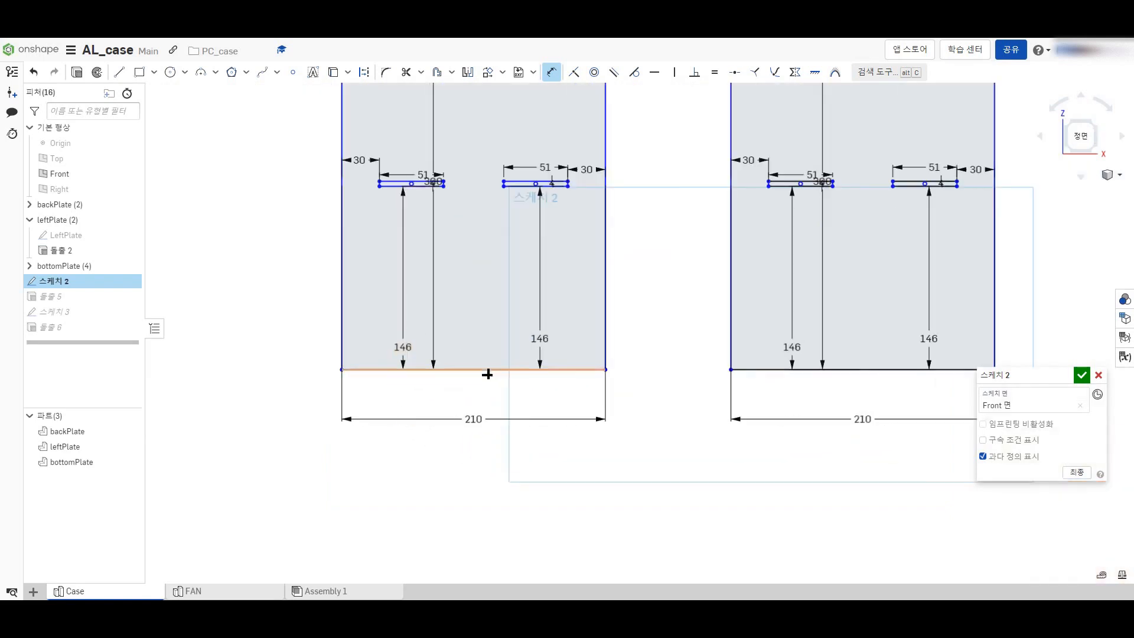
pyautogui.scroll(1, 371, 389)
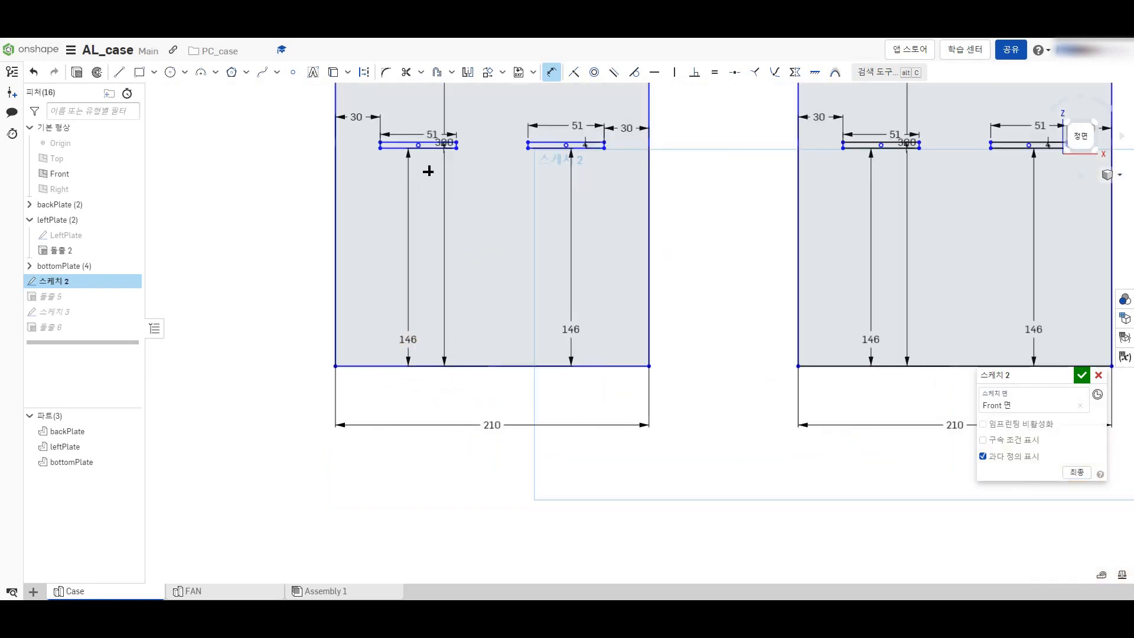
pyautogui.click(139, 72)
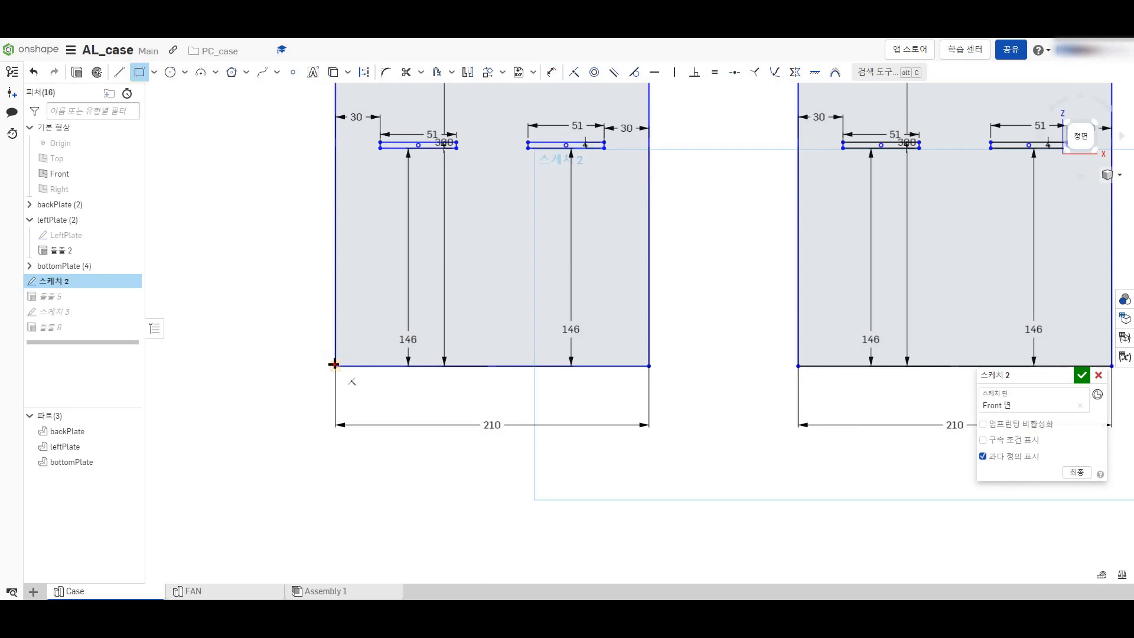
pyautogui.click(334, 365)
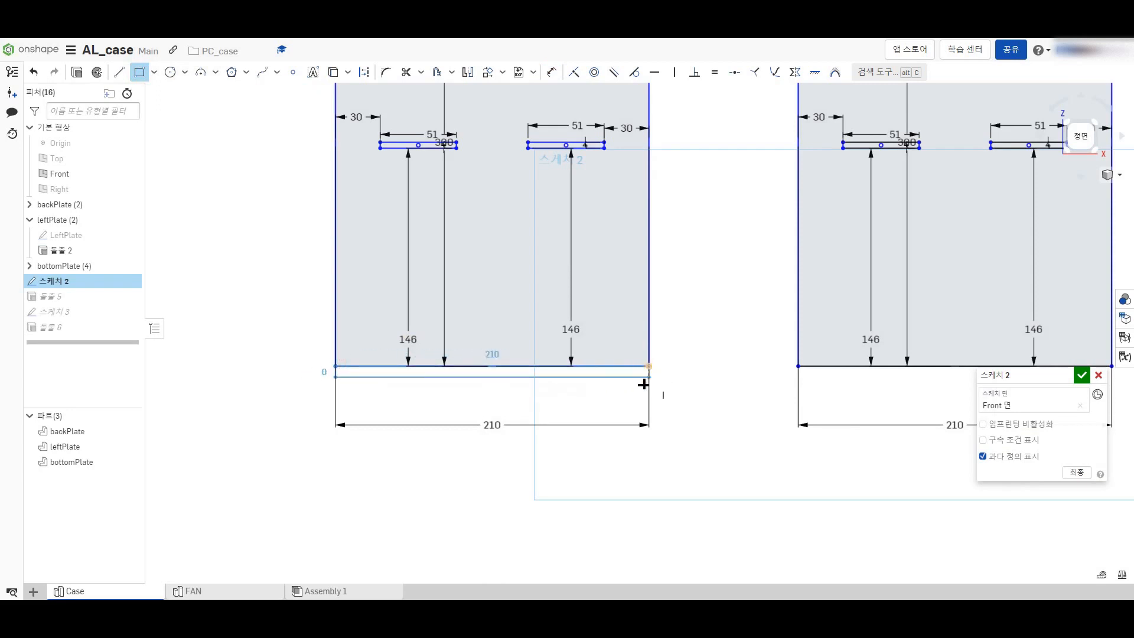
pyautogui.scroll(1, 642, 384)
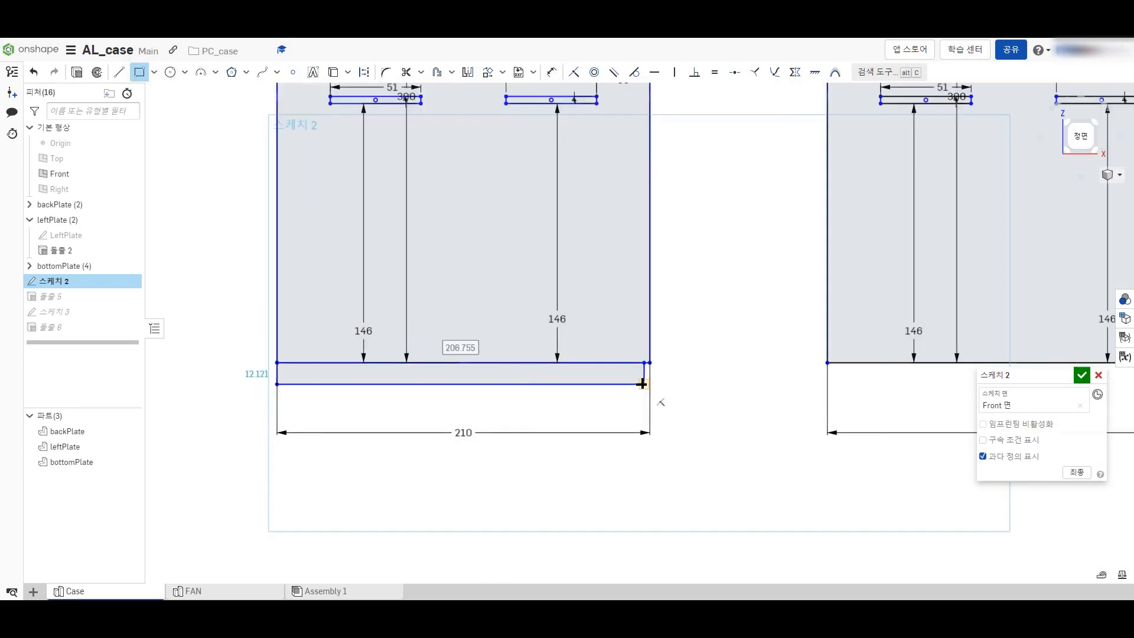
pyautogui.click(642, 384)
pyautogui.press('Escape')
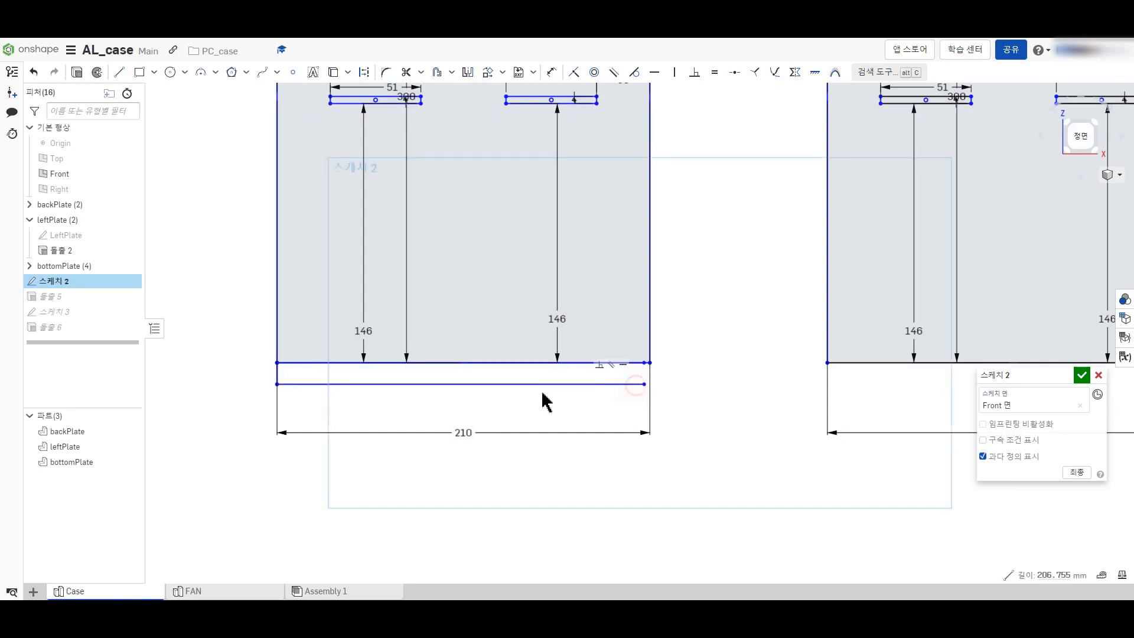
pyautogui.press('Delete')
pyautogui.click(278, 375)
pyautogui.press('Delete')
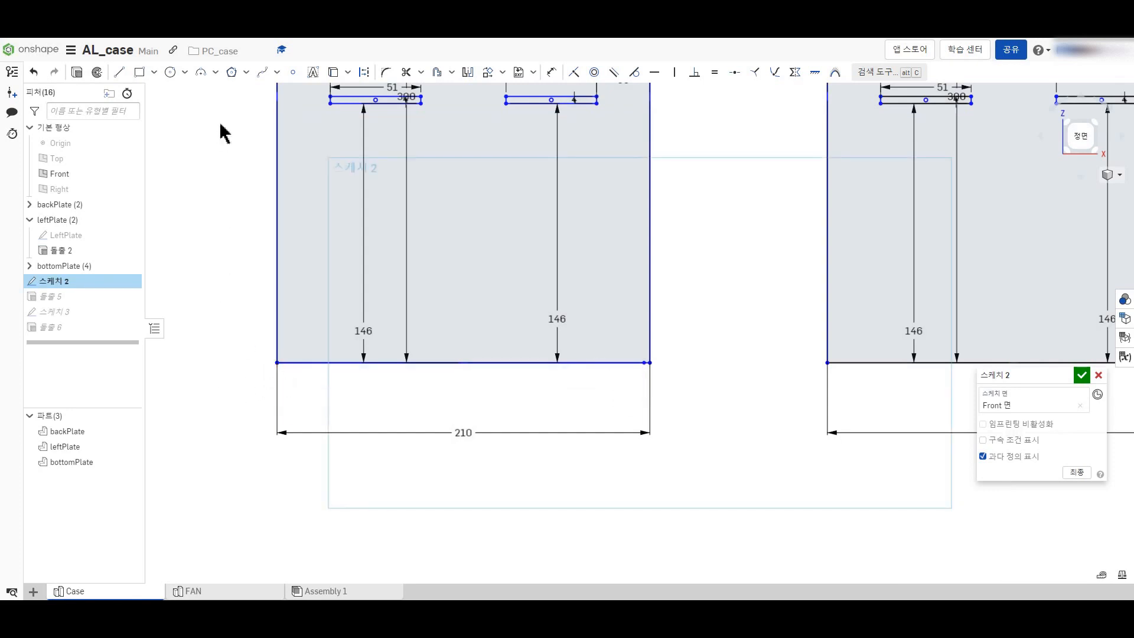
# Step: Add a full-width rectangle 210 mm wide and 5 mm high beneath the copied plate's lower edge and finish the sketch
pyautogui.click(277, 362)
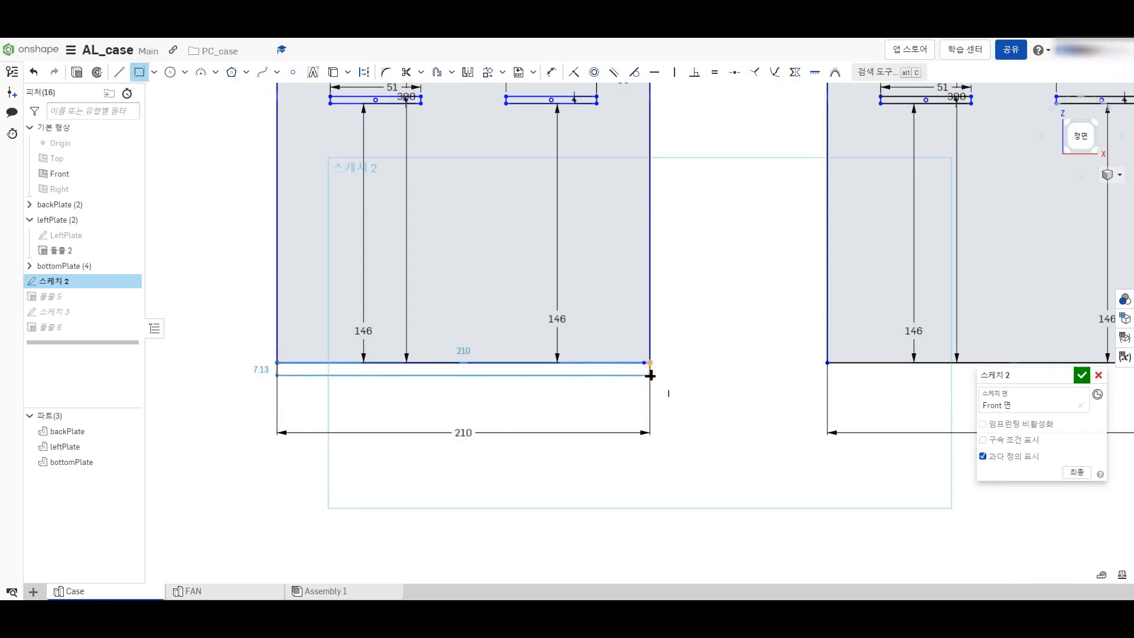
pyautogui.click(650, 377)
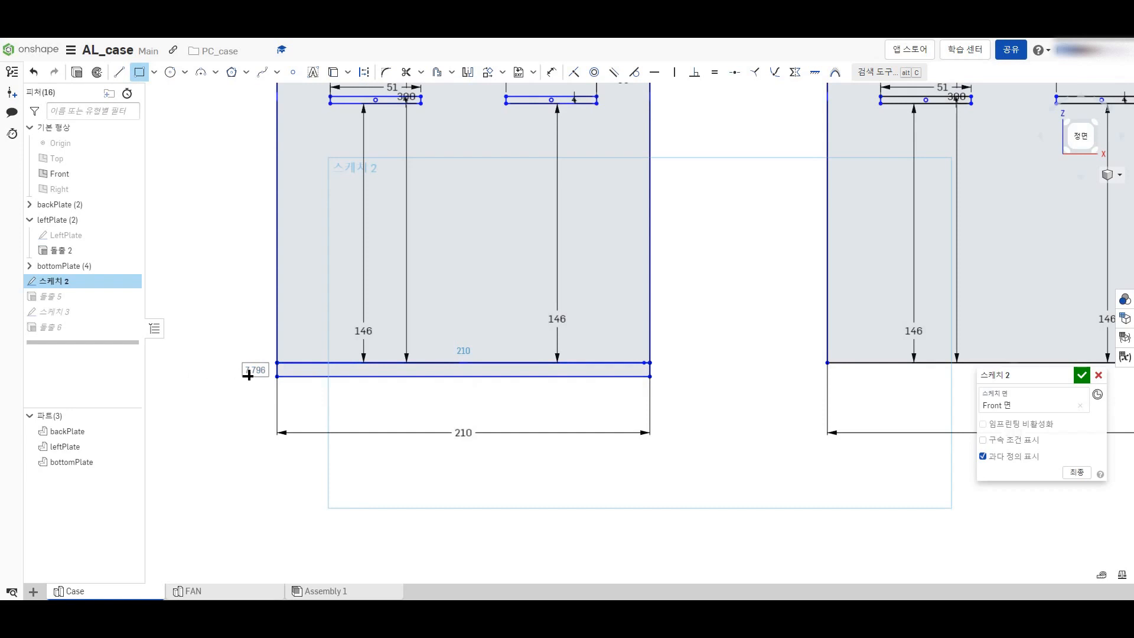
pyautogui.write('5')
pyautogui.press('Tab')
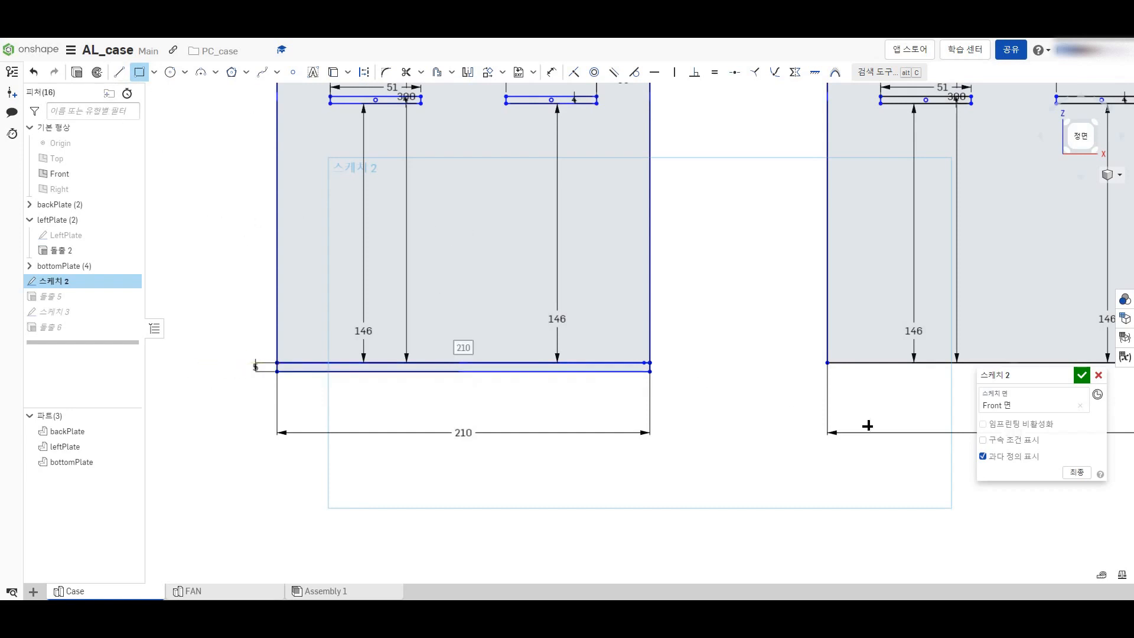
pyautogui.click(1082, 377)
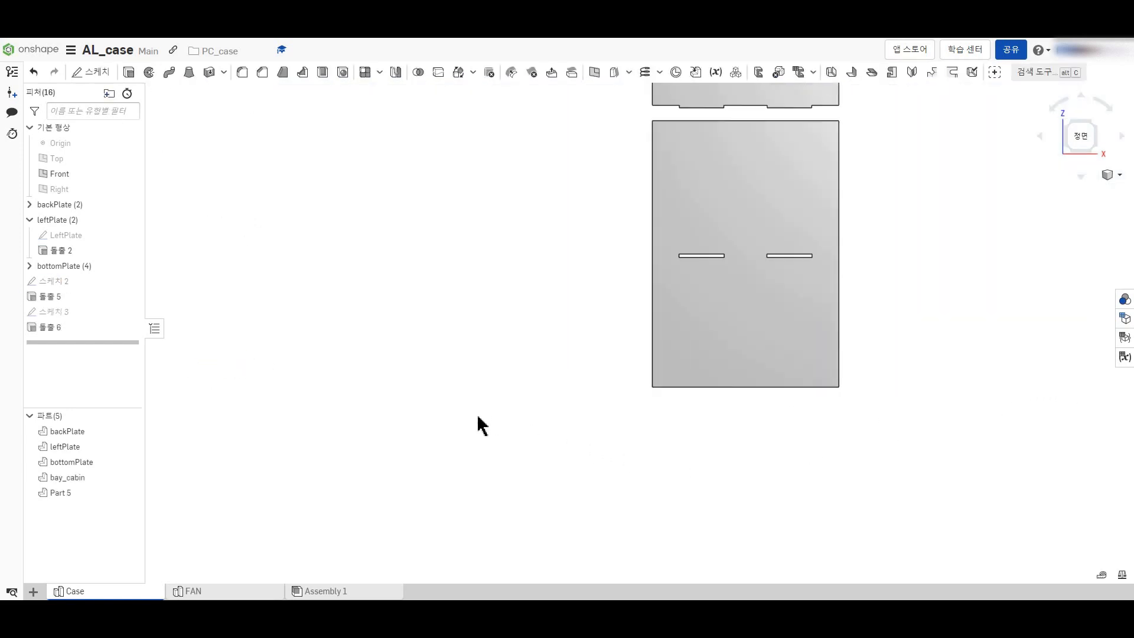
# Step: Reopen the plate sketch and extrude the copied plate region together with its 5 mm strip as one new solid part
pyautogui.rightClick(42, 322)
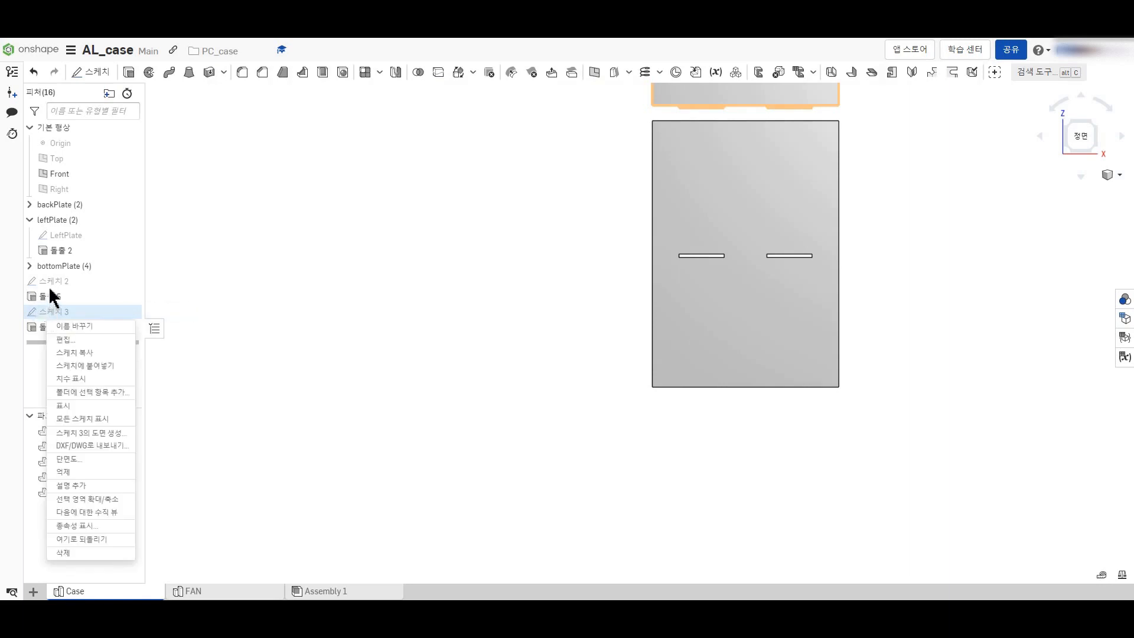
pyautogui.rightClick(52, 286)
pyautogui.click(71, 316)
pyautogui.scroll(2, 338, 325)
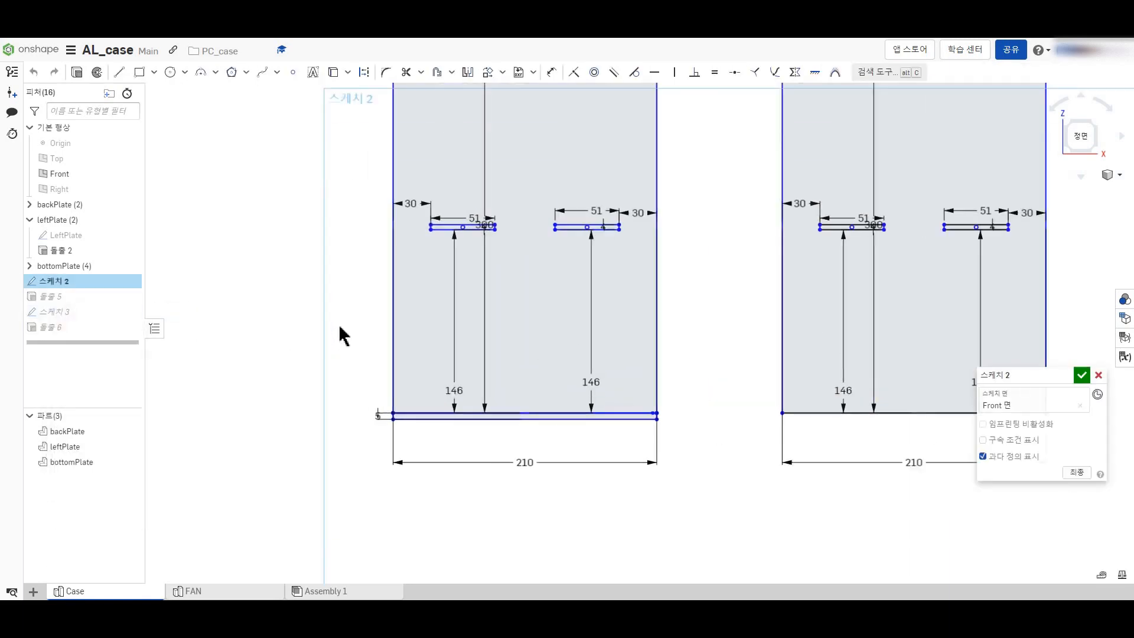
pyautogui.scroll(2, 414, 426)
pyautogui.click(404, 421)
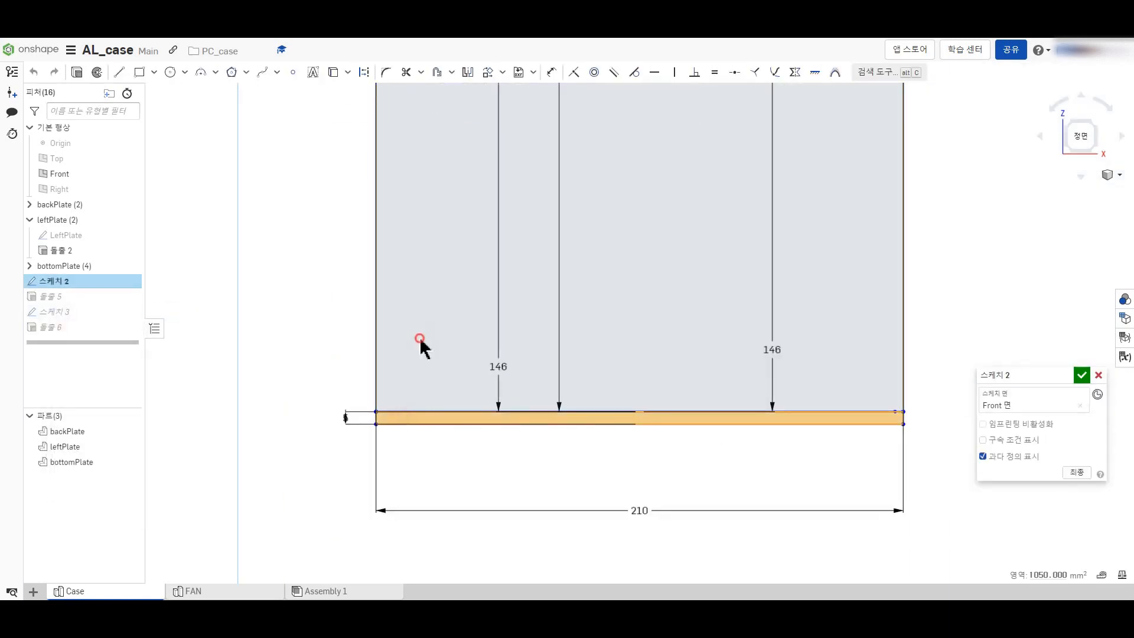
pyautogui.click(421, 345)
pyautogui.scroll(-4, 387, 421)
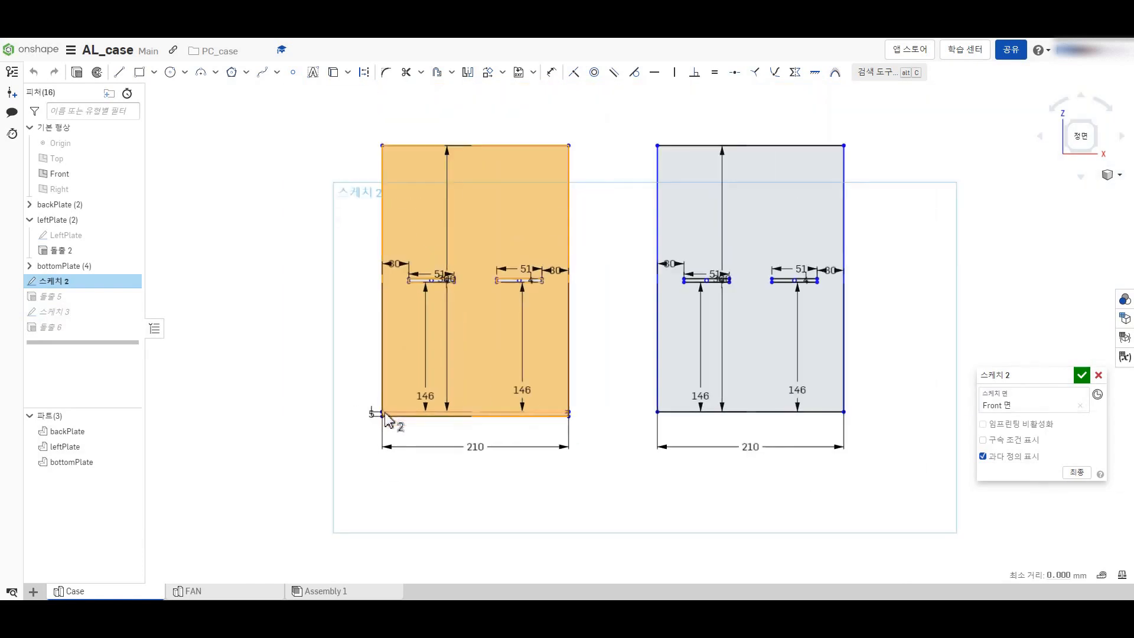
pyautogui.click(76, 71)
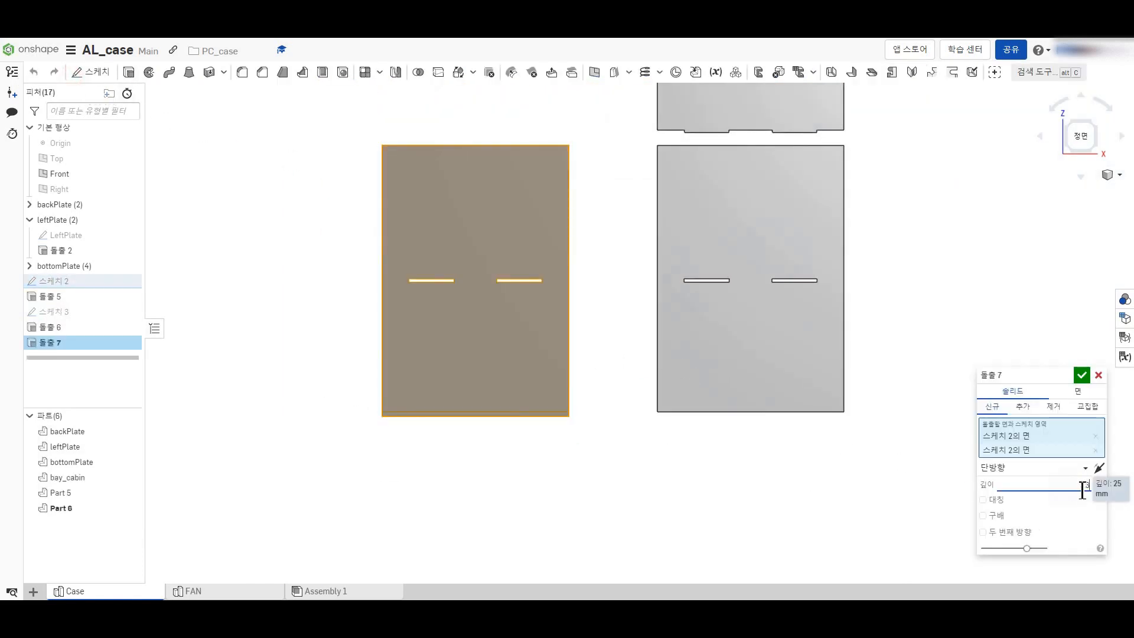
pyautogui.click(1082, 375)
pyautogui.scroll(4, 395, 328)
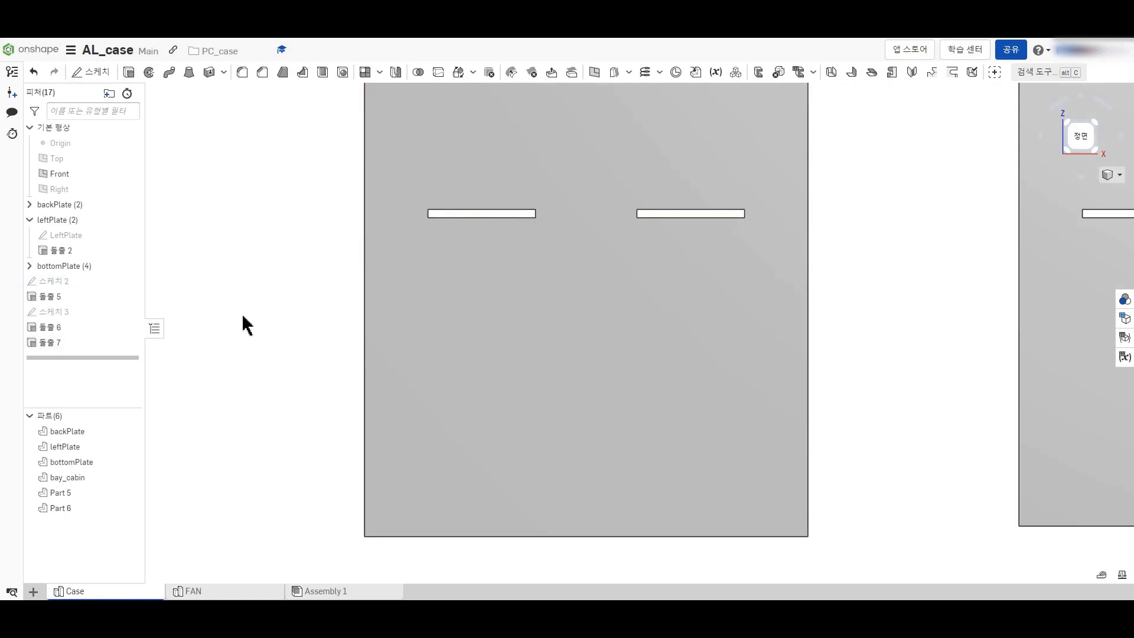
pyautogui.scroll(-6, 273, 309)
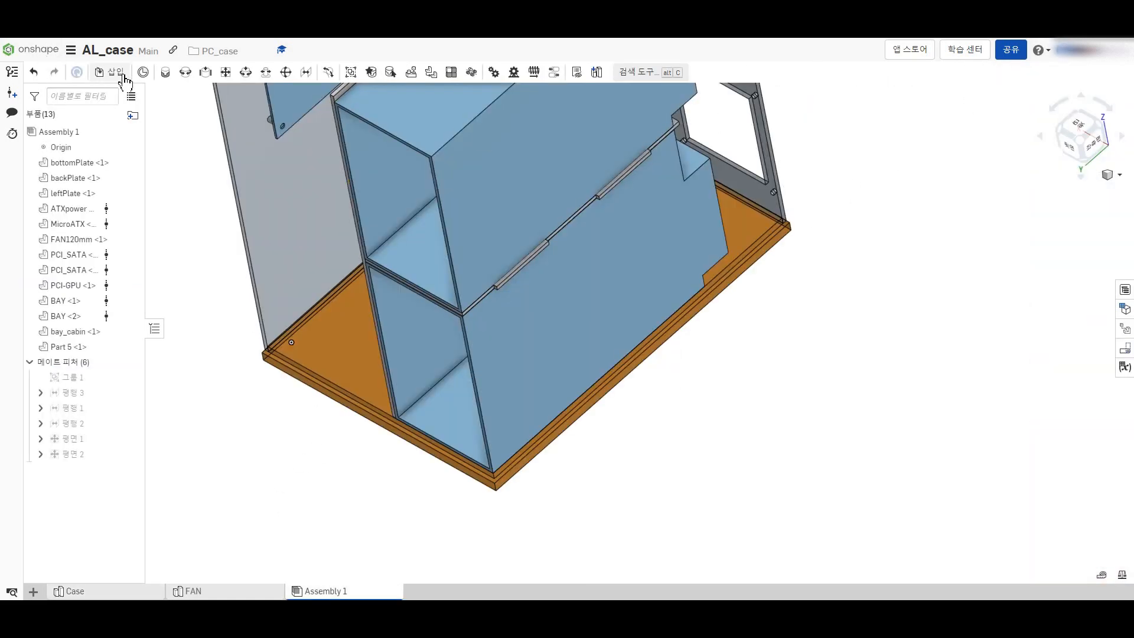
# Step: Insert Part 6, the extended slotted plate, from the Case part studio into the assembly beside the drive bays
pyautogui.click(109, 72)
pyautogui.click(152, 225)
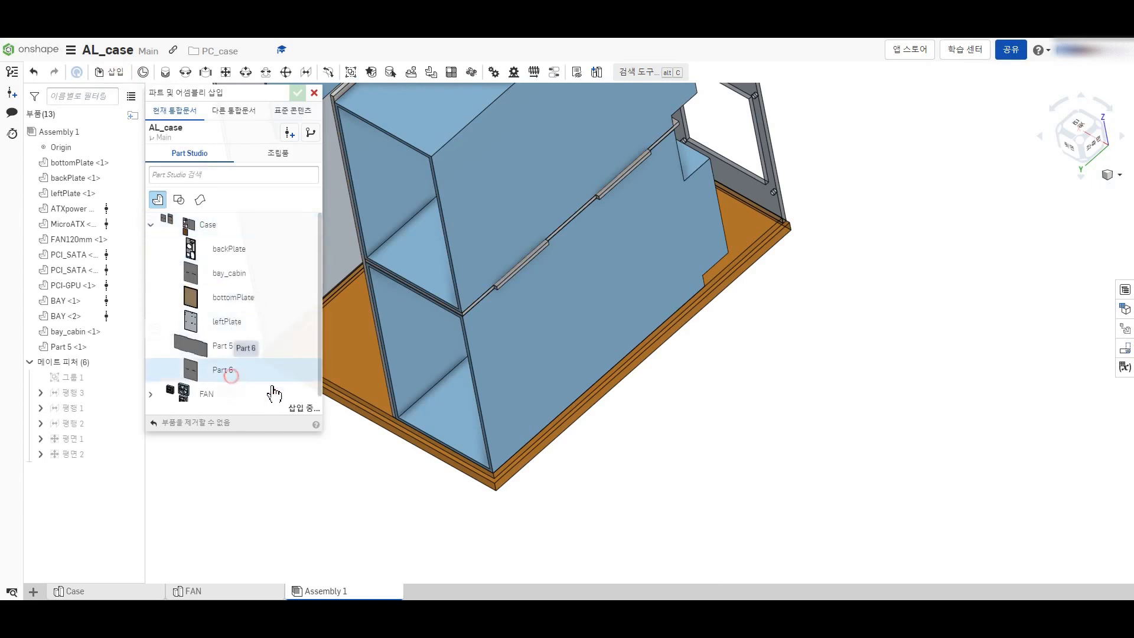
pyautogui.click(236, 373)
pyautogui.click(839, 383)
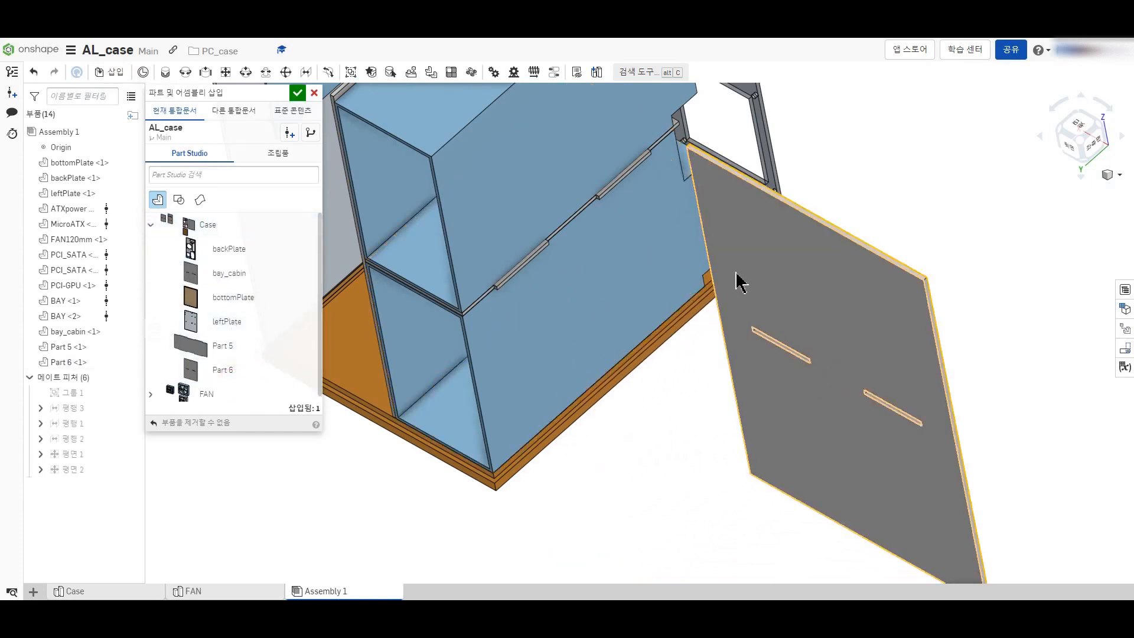
pyautogui.click(297, 93)
# Step: Rotate Part 6 by 90° about its vertical axis so it stands parallel to the outer side of the drive bays
pyautogui.click(834, 247)
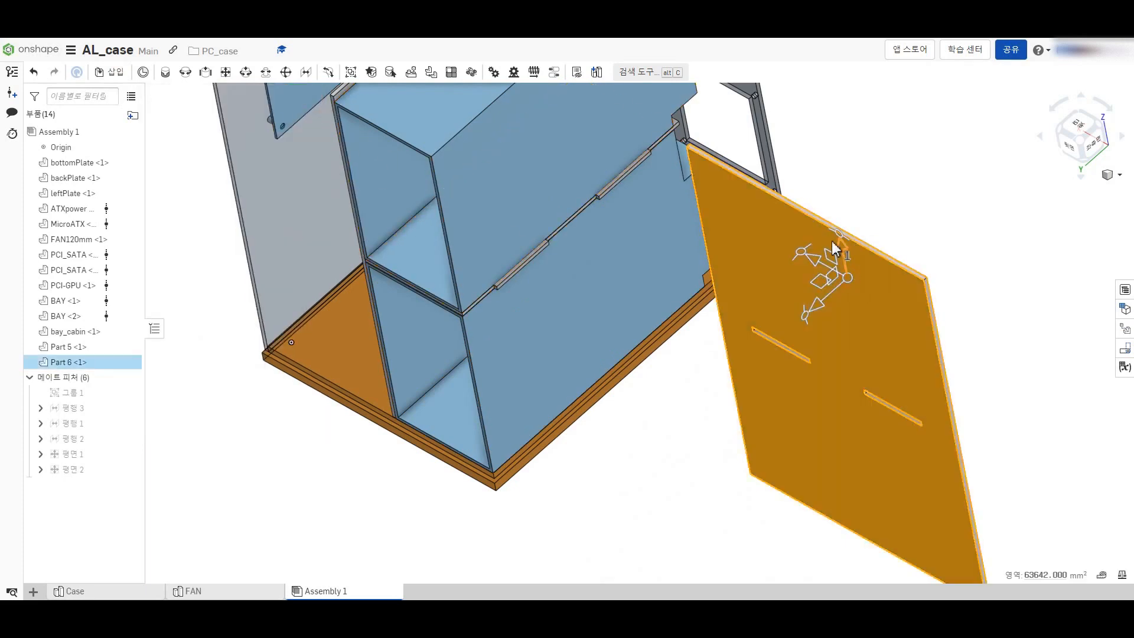
pyautogui.moveTo(805, 254); pyautogui.dragTo(761, 353)
pyautogui.scroll(-4, 622, 356)
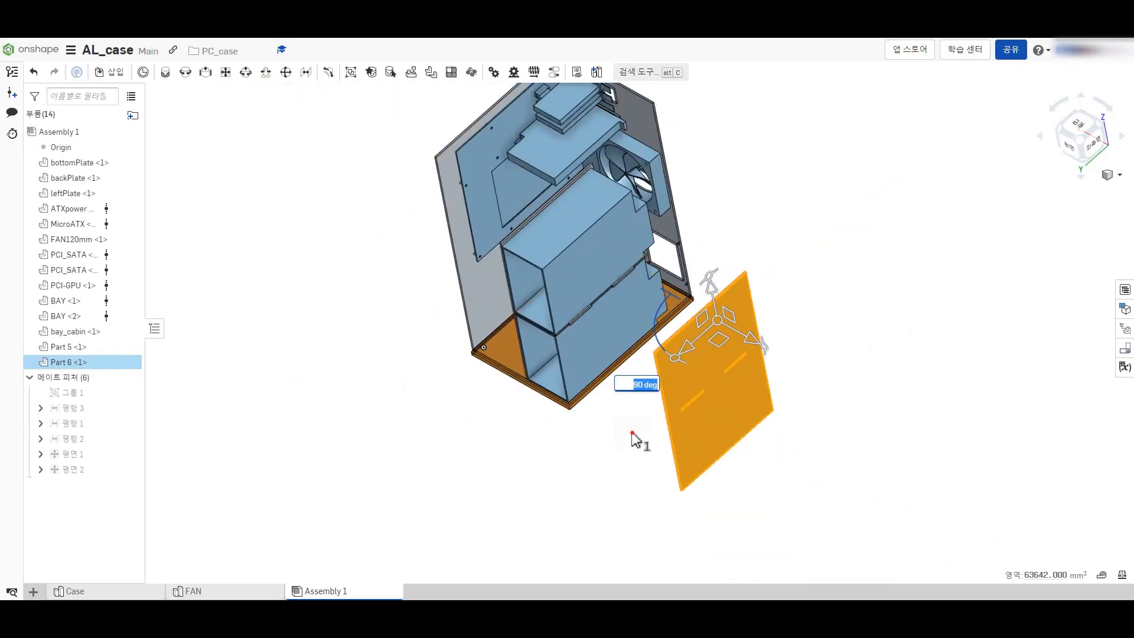
pyautogui.click(631, 436)
# Step: Add a planar mate between Part 6's lower edge and the inner step edge of bottomPlate beside the drive bays
pyautogui.scroll(4, 648, 484)
pyautogui.moveTo(642, 465); pyautogui.dragTo(699, 451, button='right')
pyautogui.click(227, 68)
pyautogui.scroll(4, 676, 435)
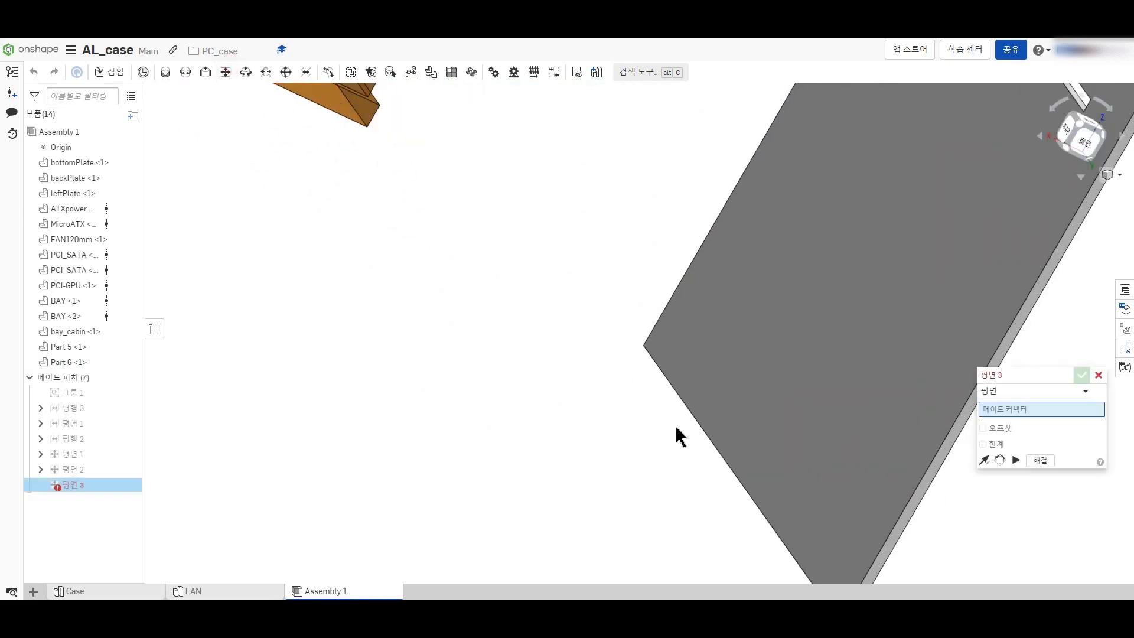
pyautogui.click(702, 431)
pyautogui.scroll(-4, 558, 451)
pyautogui.moveTo(576, 401); pyautogui.dragTo(527, 329, button='right')
pyautogui.scroll(5, 408, 313)
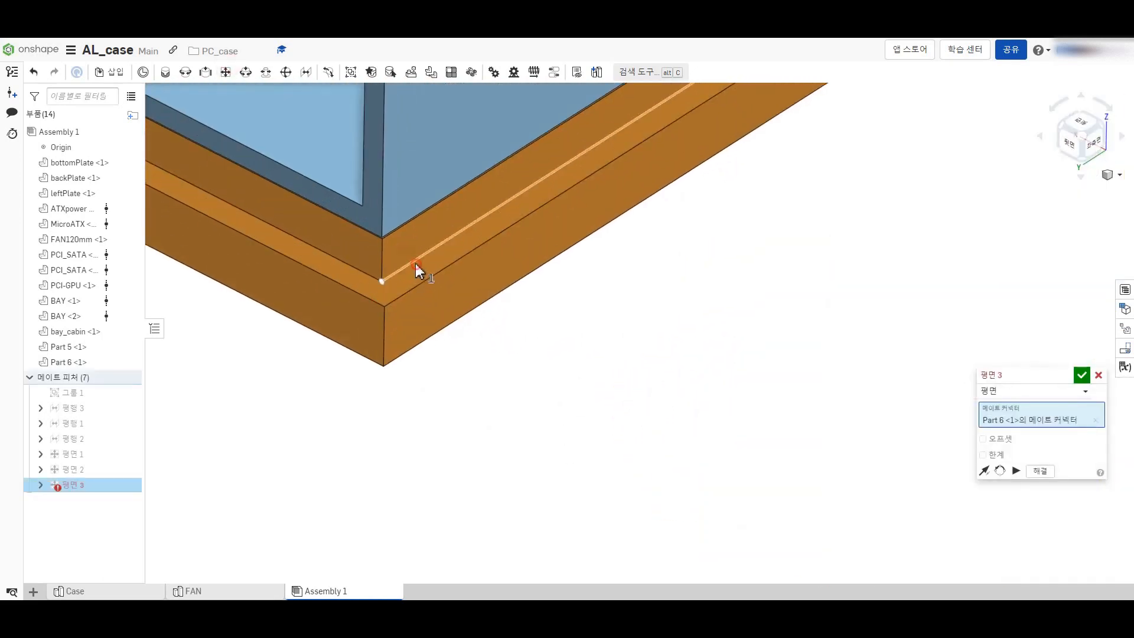
pyautogui.click(416, 264)
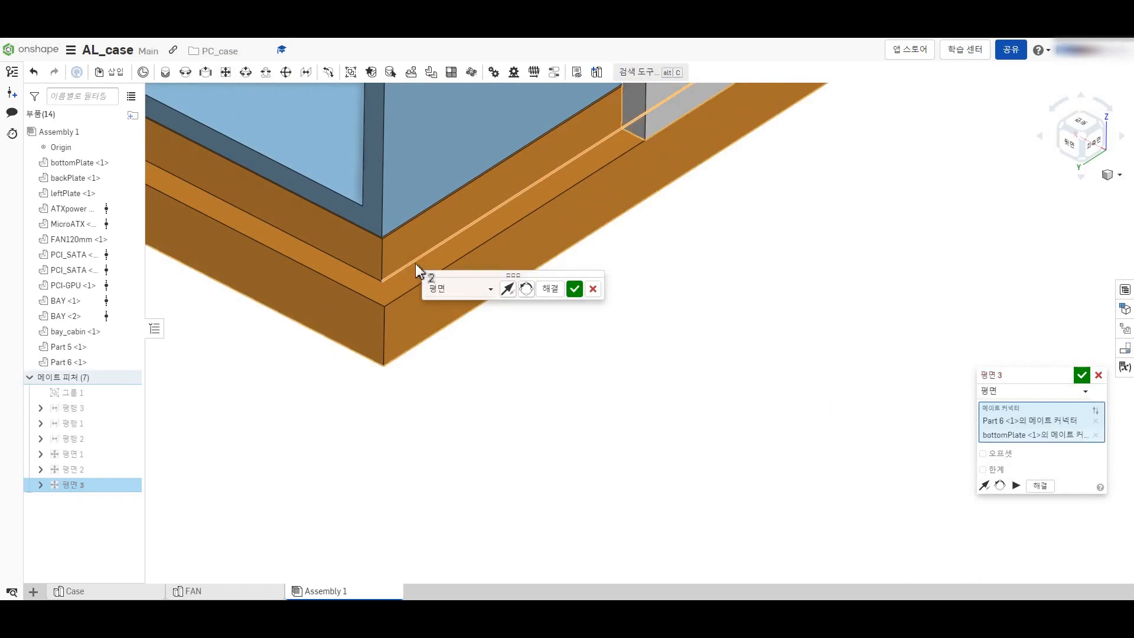
pyautogui.click(574, 289)
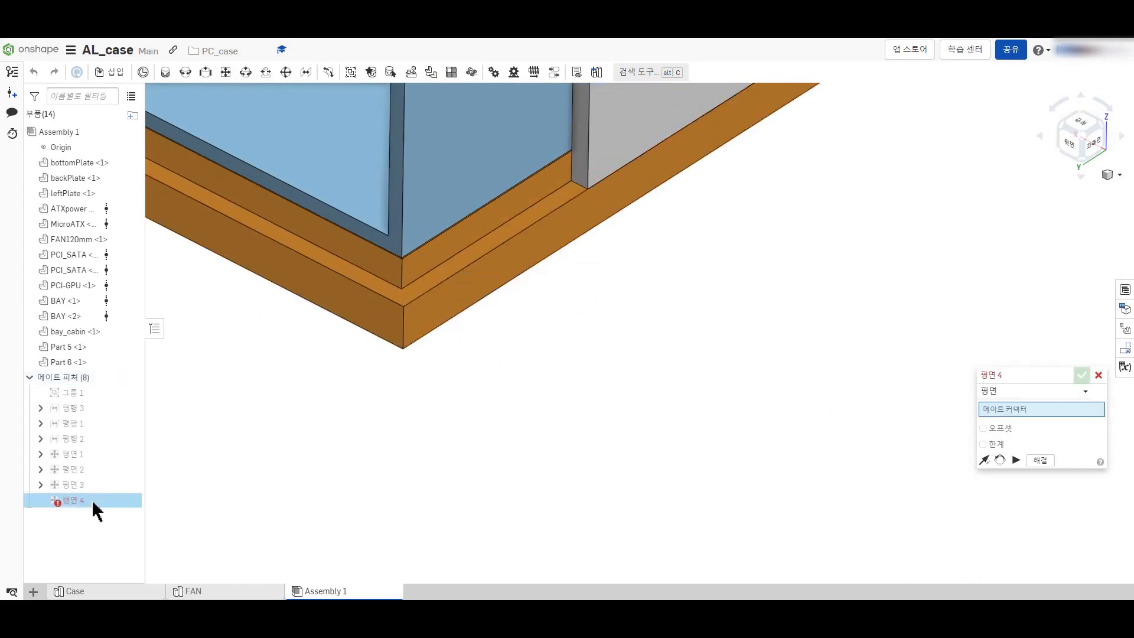
# Step: Cancel the extra planar mate and delete the one just added between Part 6 and bottomPlate
pyautogui.click(1098, 375)
pyautogui.rightClick(109, 486)
pyautogui.press('Delete')
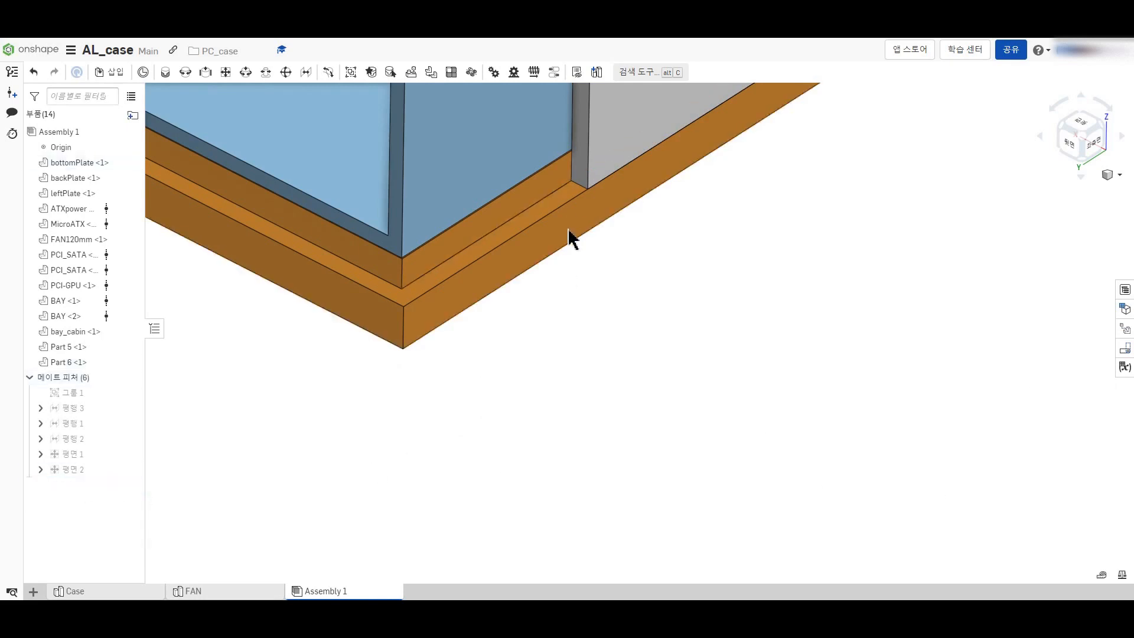
# Step: Slide Part 6 about 35 mm along the bottom plate's step to the corner beside the bay openings
pyautogui.click(584, 173)
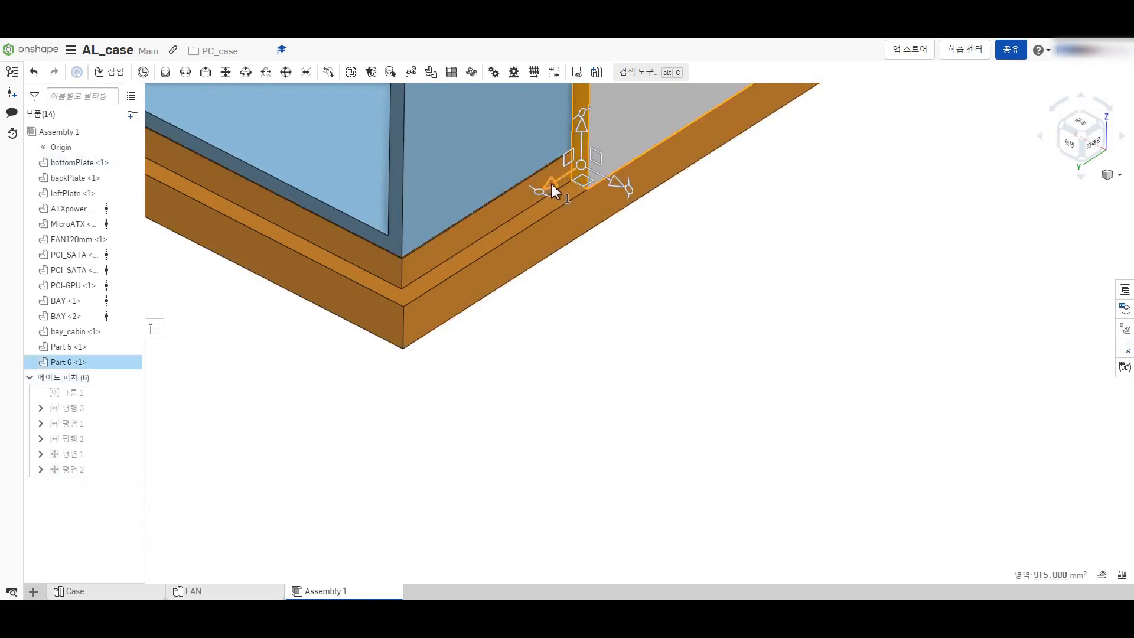
pyautogui.moveTo(553, 190); pyautogui.dragTo(391, 305)
pyautogui.scroll(-5, 617, 471)
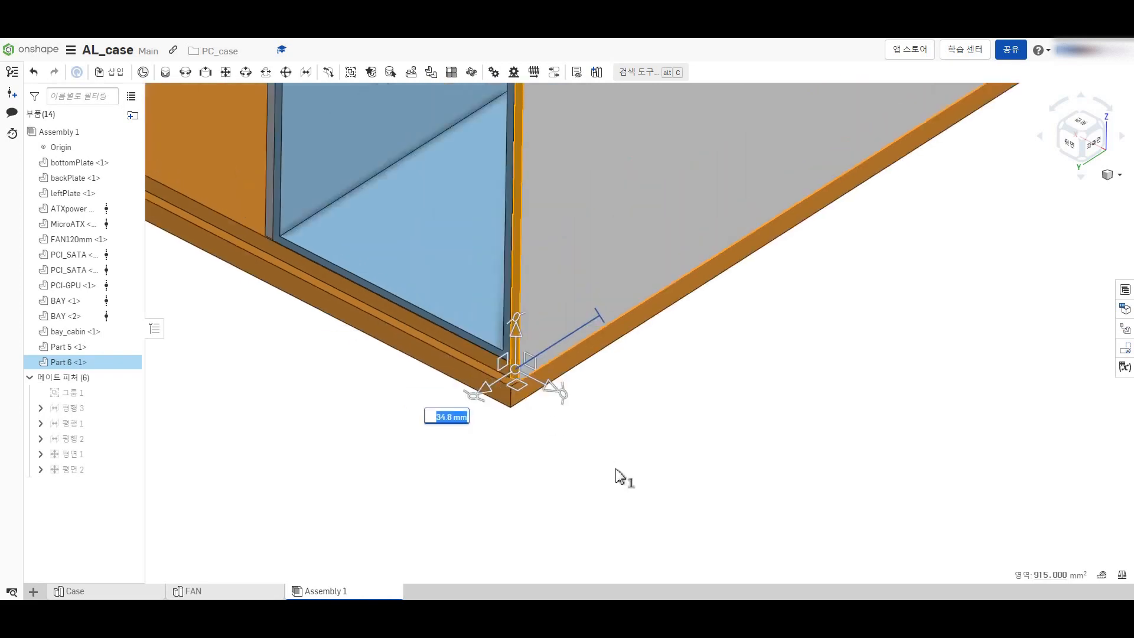
pyautogui.scroll(-2, 619, 470)
pyautogui.click(653, 483)
pyautogui.scroll(-4, 649, 482)
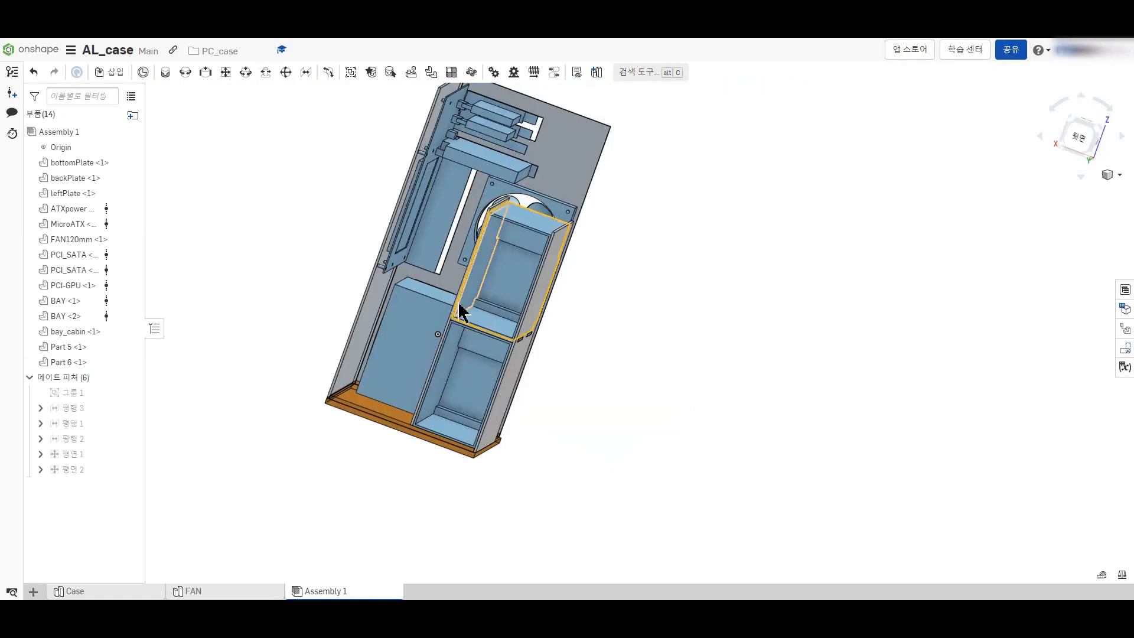
# Step: Switch to the Case part studio and reopen the sketch of the two slotted plates for editing
pyautogui.click(75, 592)
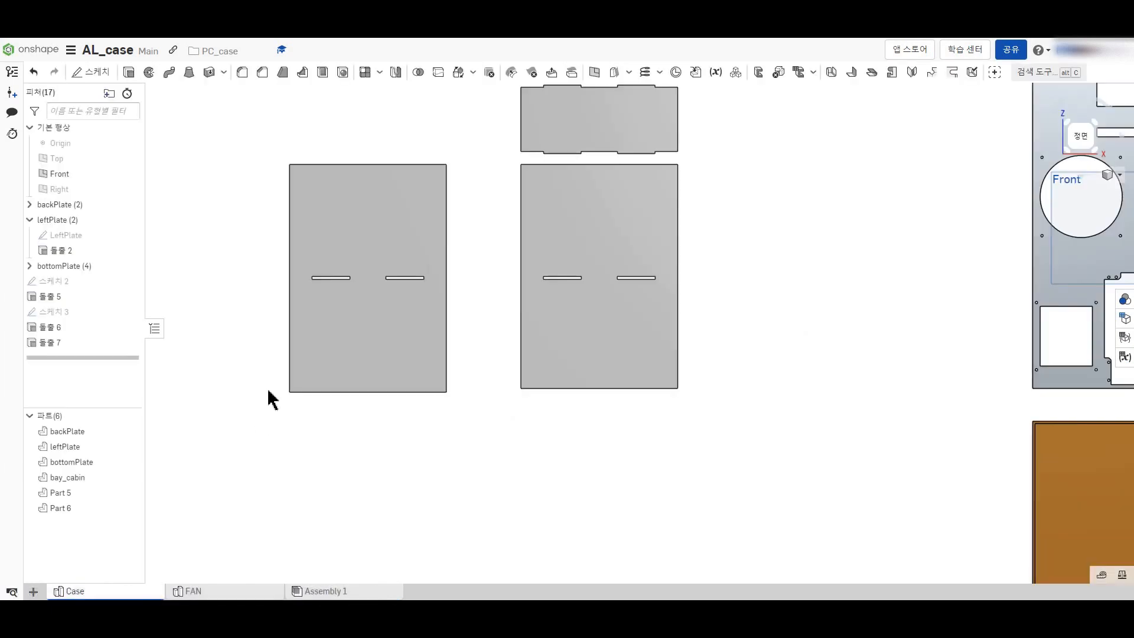
pyautogui.scroll(3, 260, 405)
pyautogui.scroll(-4, 322, 339)
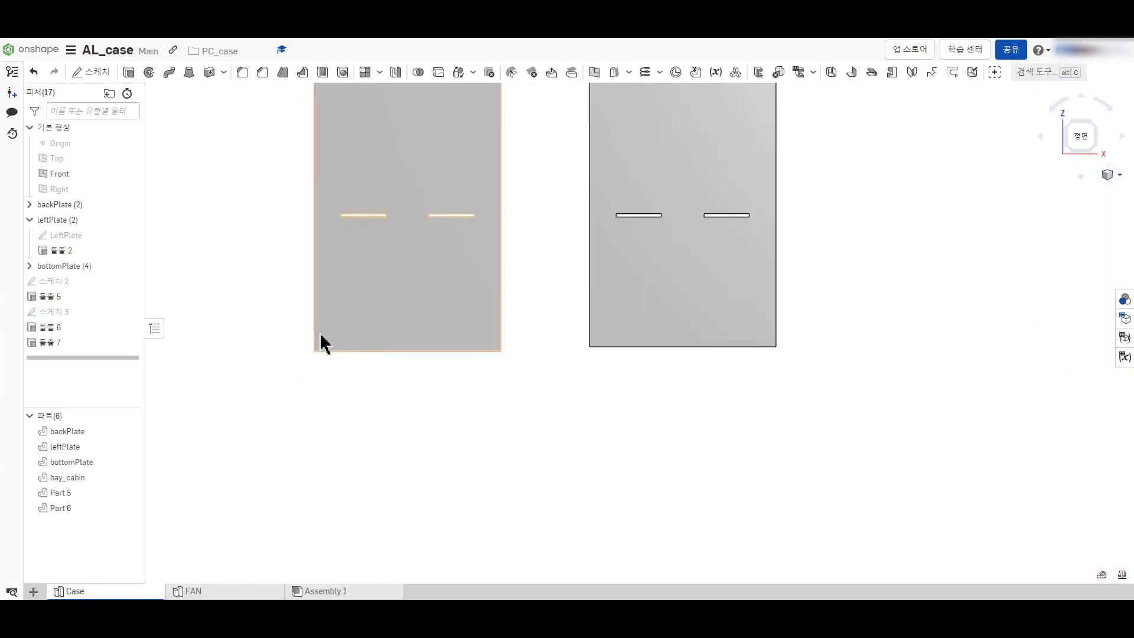
pyautogui.scroll(3, 494, 134)
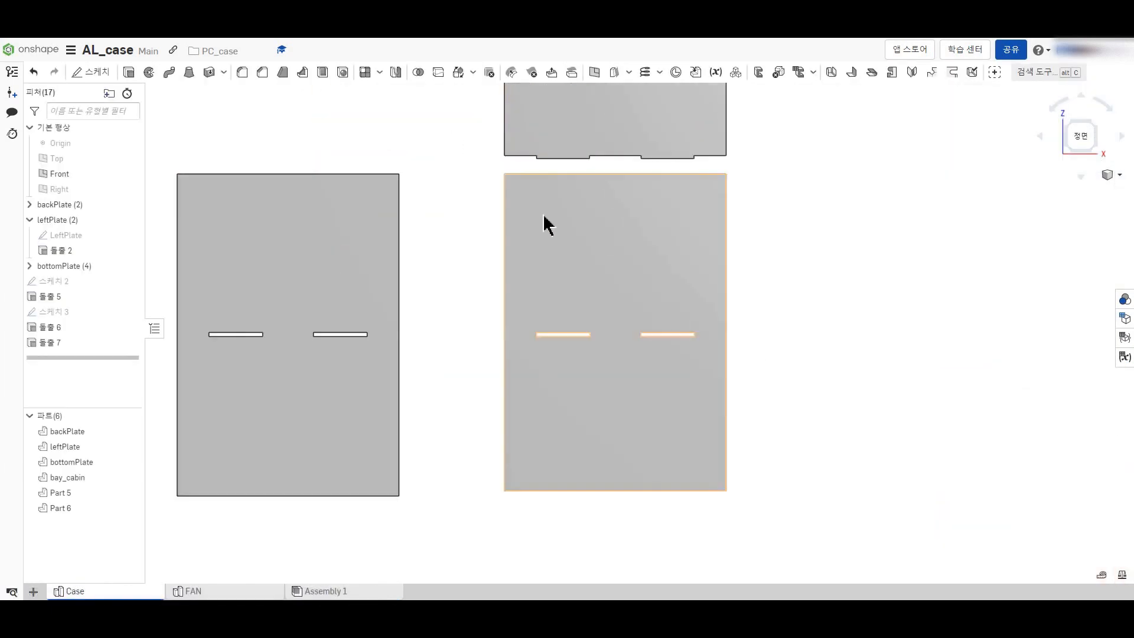
pyautogui.rightClick(54, 282)
pyautogui.click(77, 307)
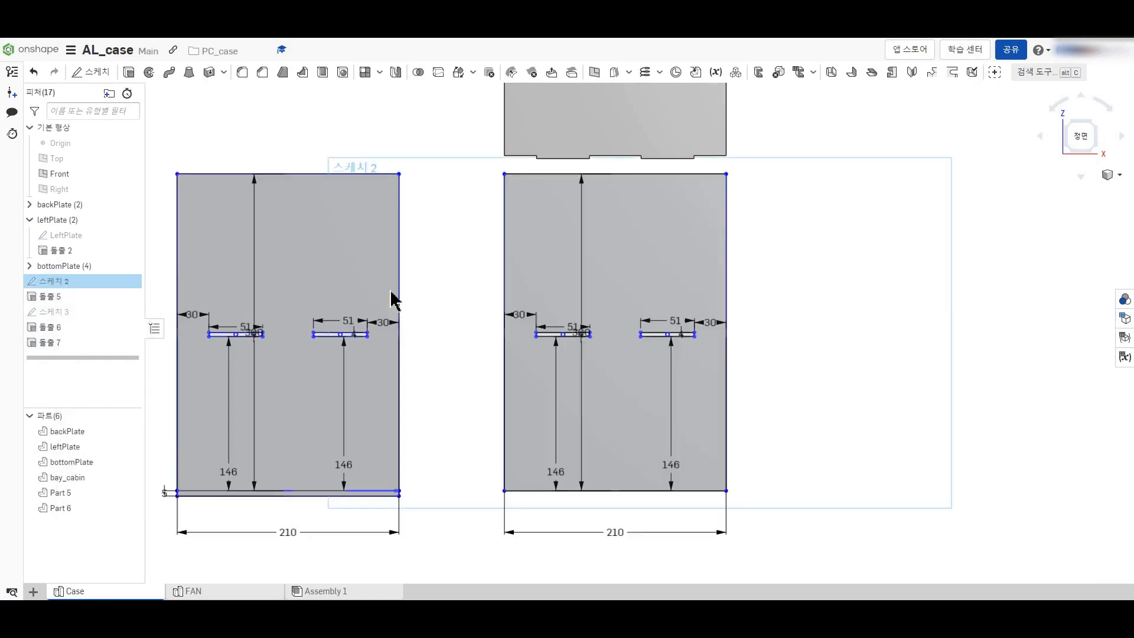
pyautogui.scroll(2, 546, 243)
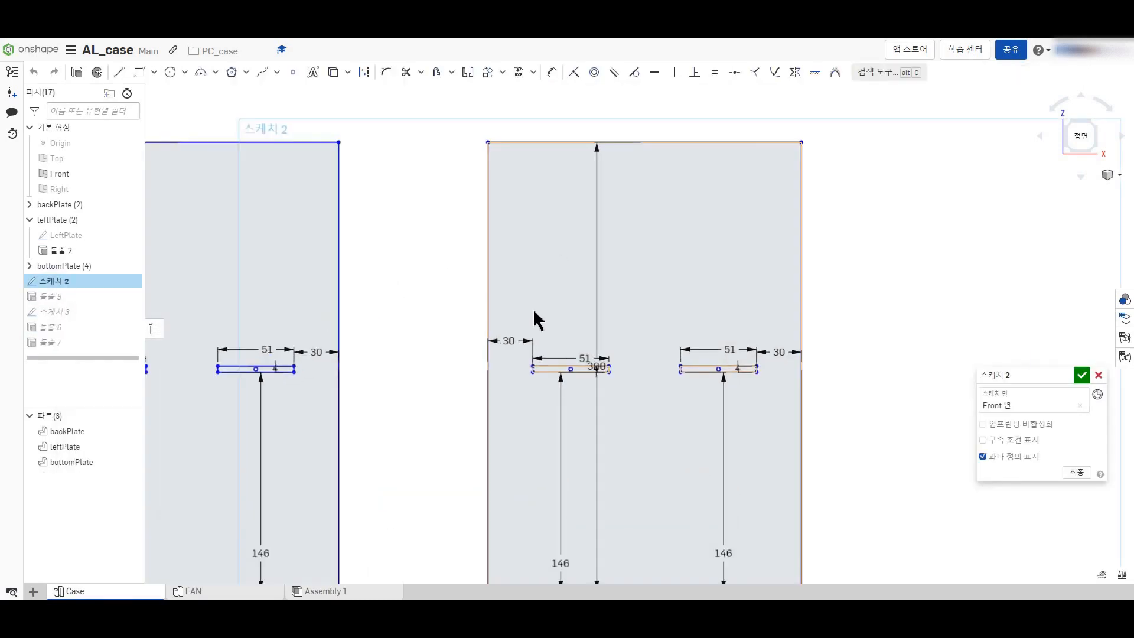
# Step: Draw two shallow 51 mm wide notch rectangles at the original plate's upper edge, aligned with its two slots, and dimension the first one's height
pyautogui.click(139, 72)
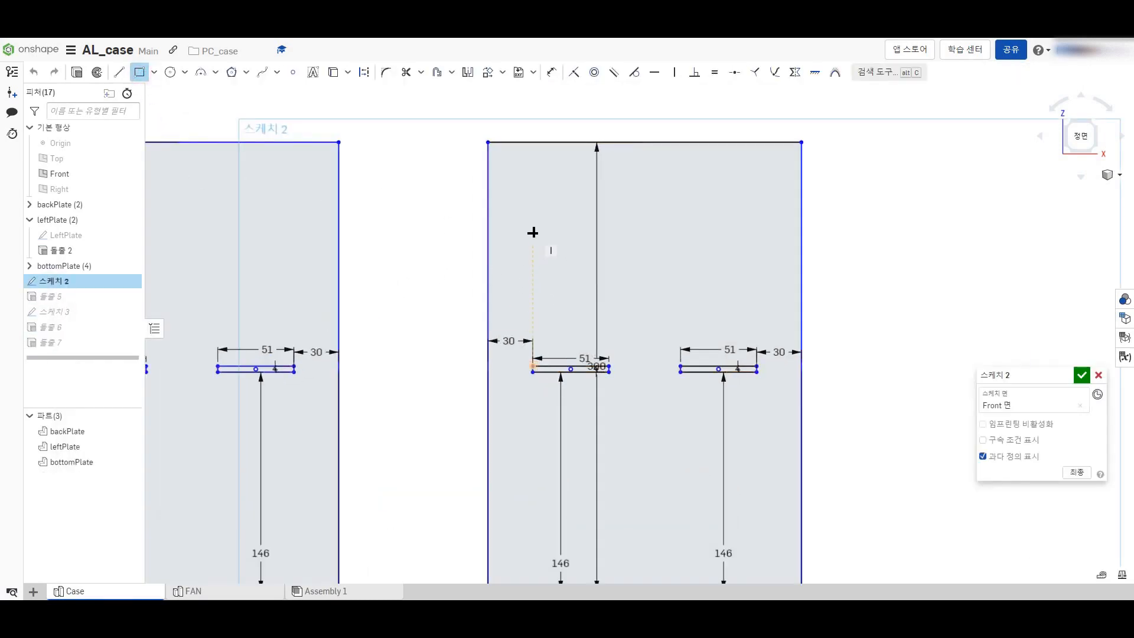
pyautogui.click(532, 145)
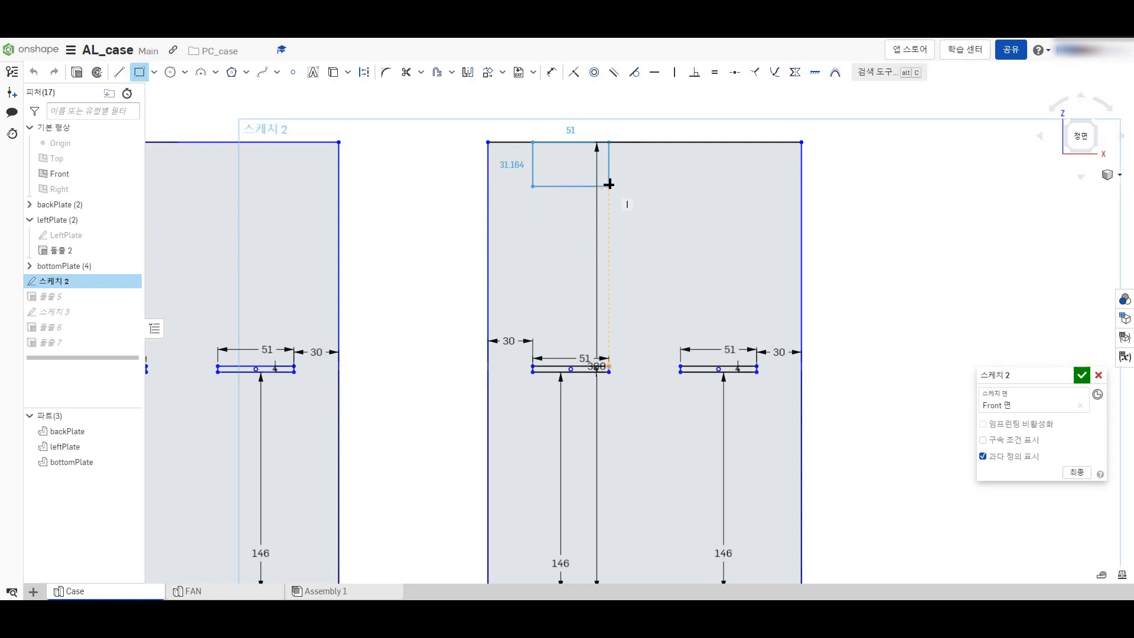
pyautogui.click(609, 154)
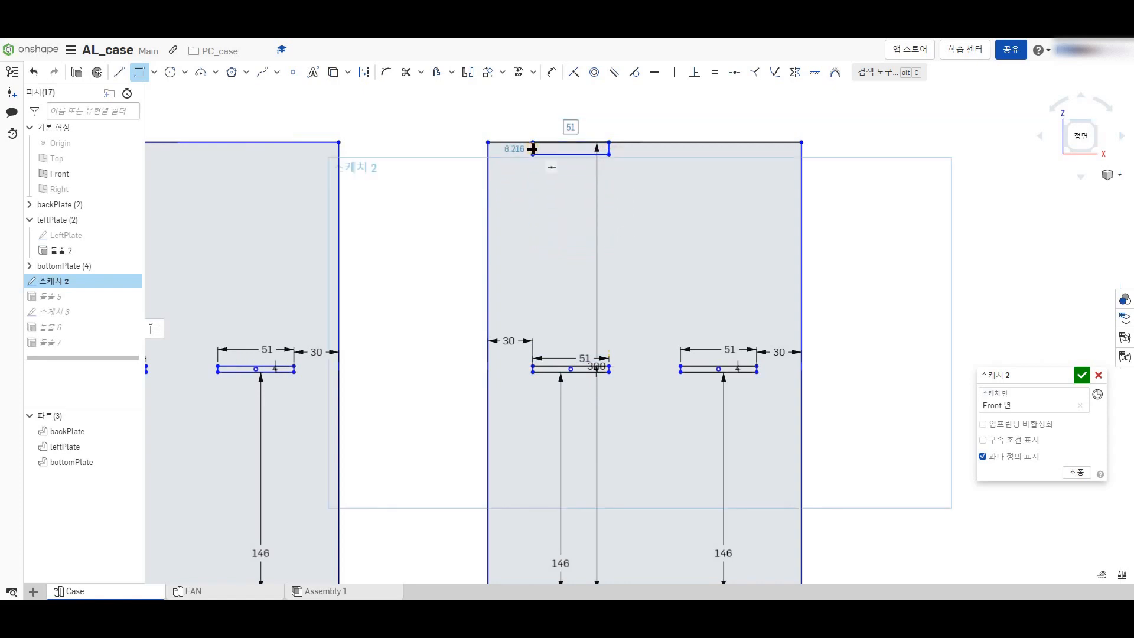
pyautogui.doubleClick(513, 149)
pyautogui.write('3')
pyautogui.press('Return')
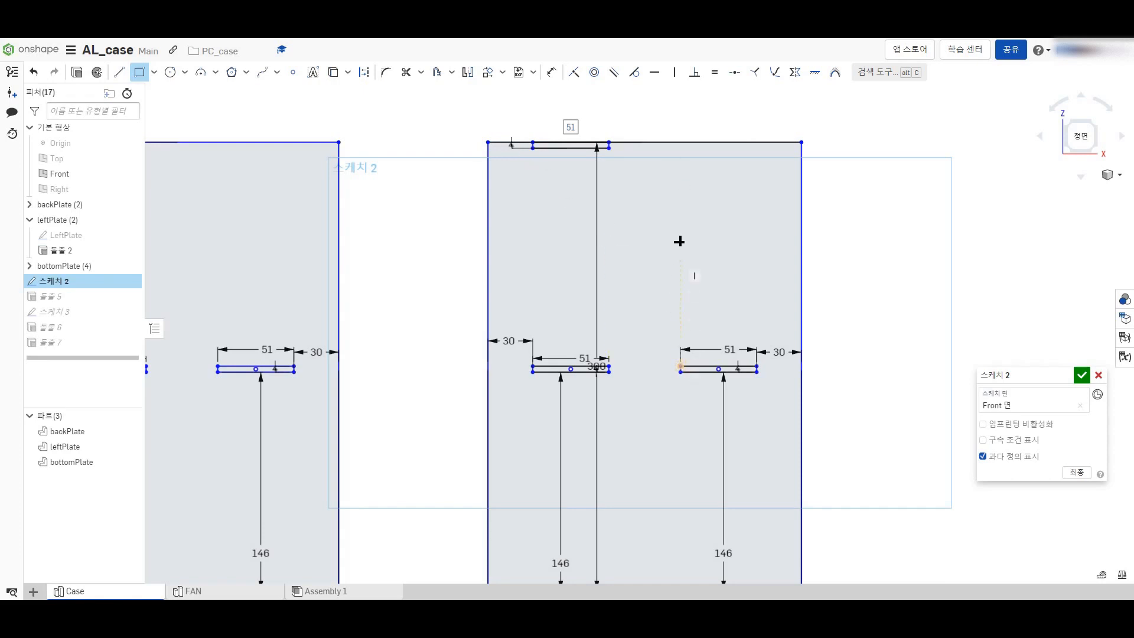
pyautogui.click(680, 142)
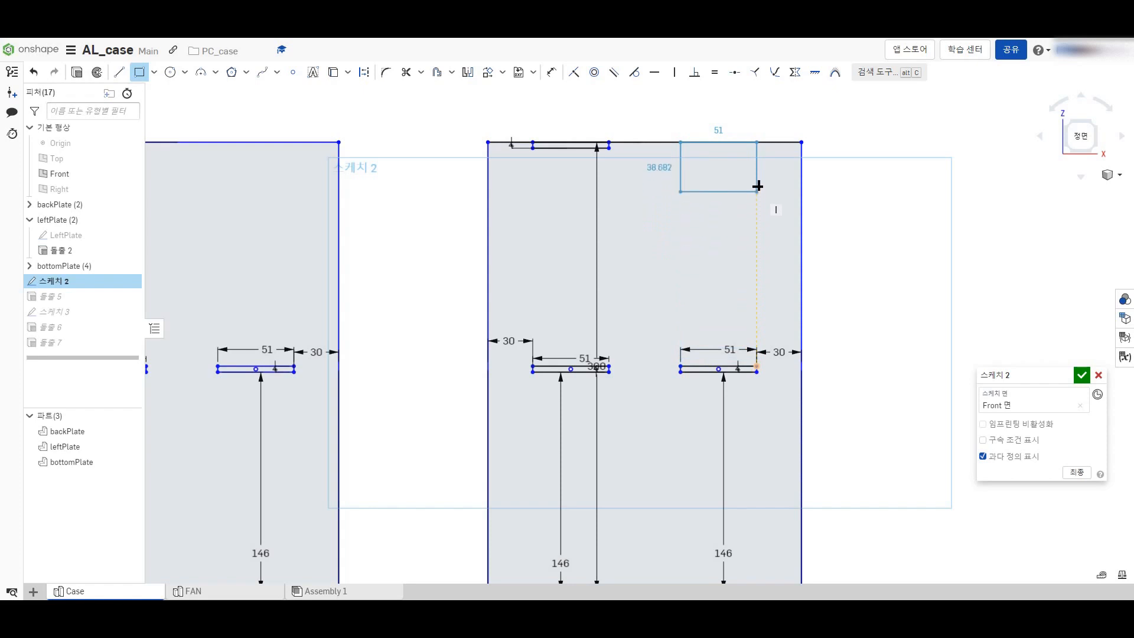
pyautogui.click(757, 160)
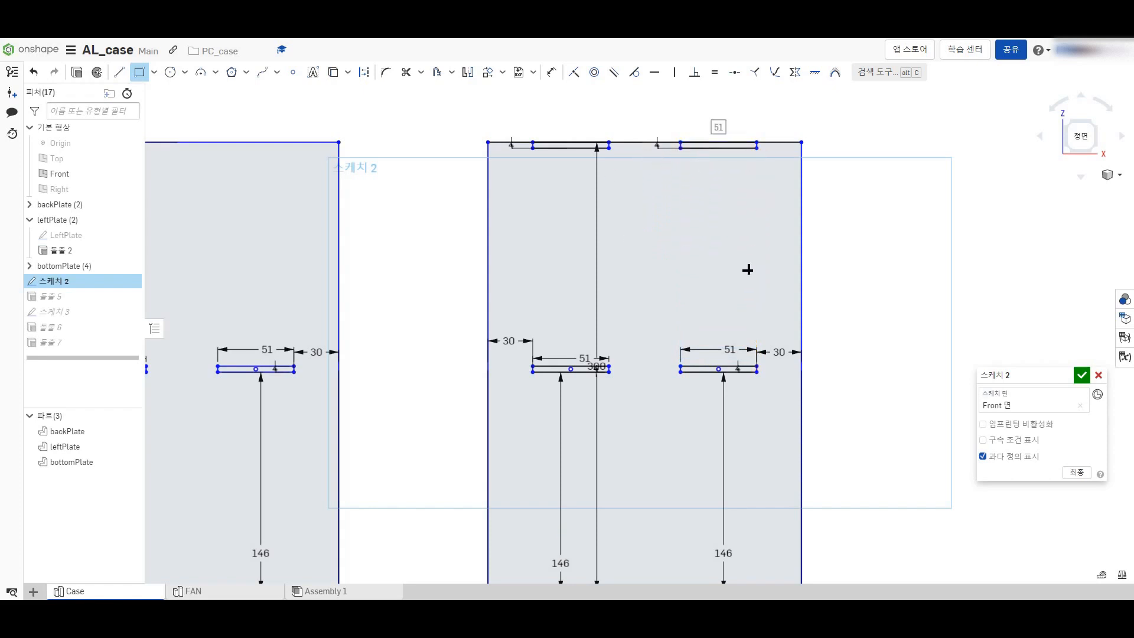
# Step: Add two matching notch rectangles at the copied plate's upper edge, aligned with its slots, and finish the sketch
pyautogui.scroll(-3, 748, 269)
pyautogui.scroll(5, 359, 289)
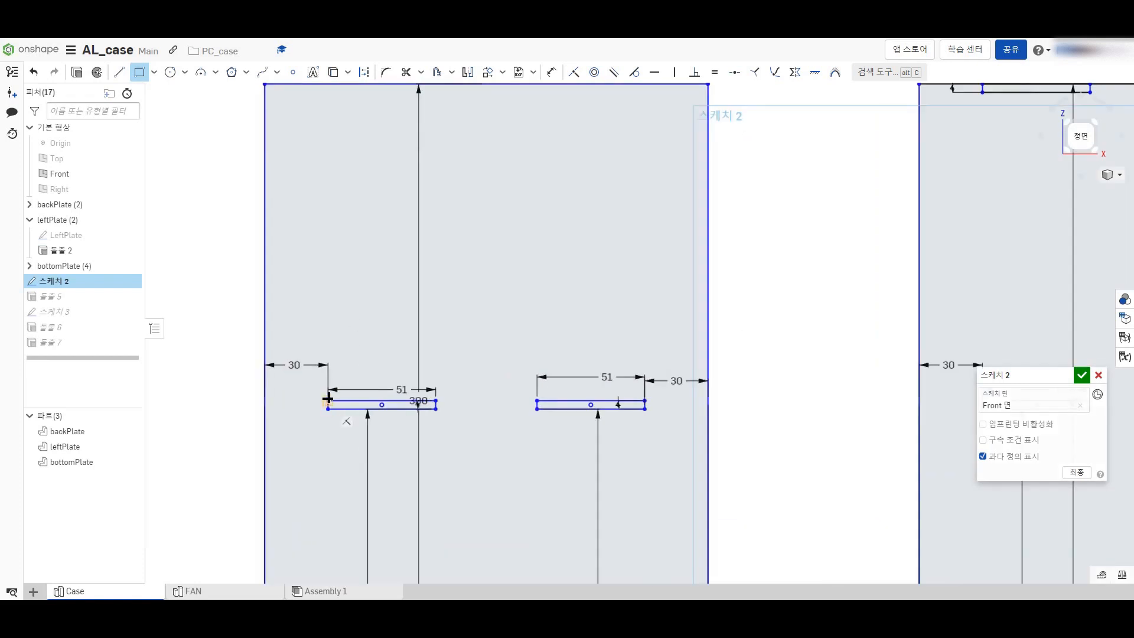
pyautogui.click(328, 84)
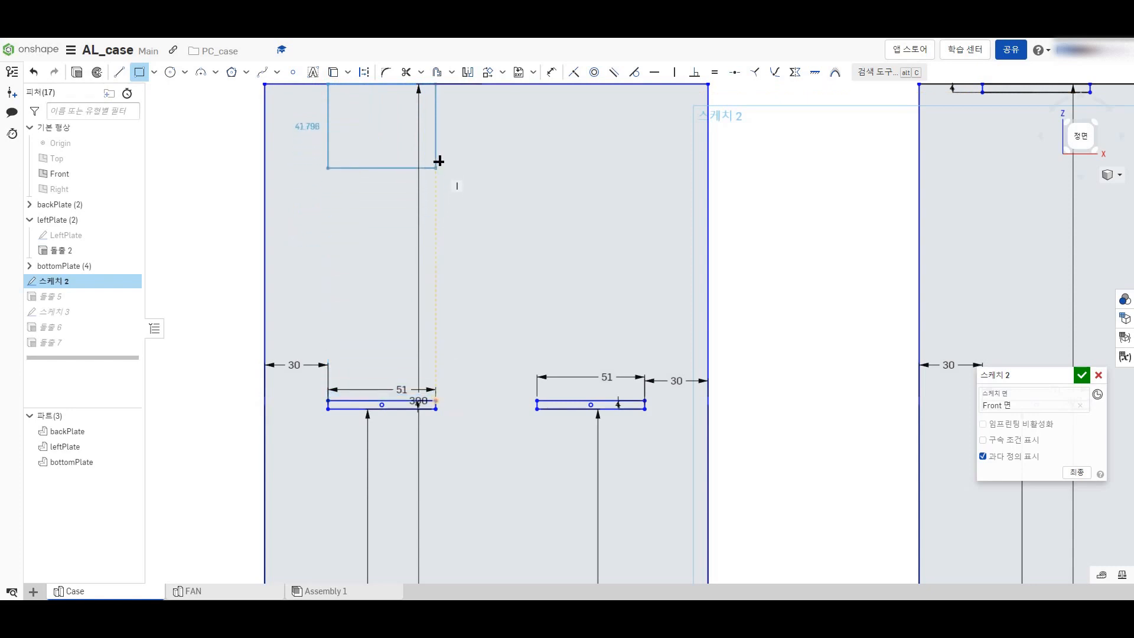
pyautogui.click(436, 92)
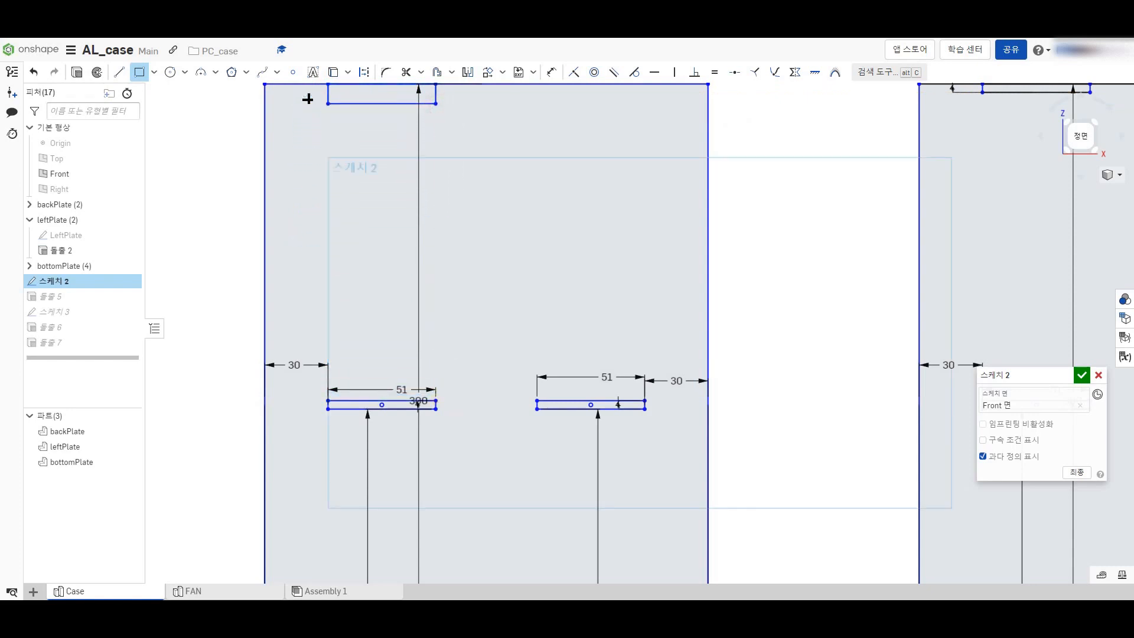
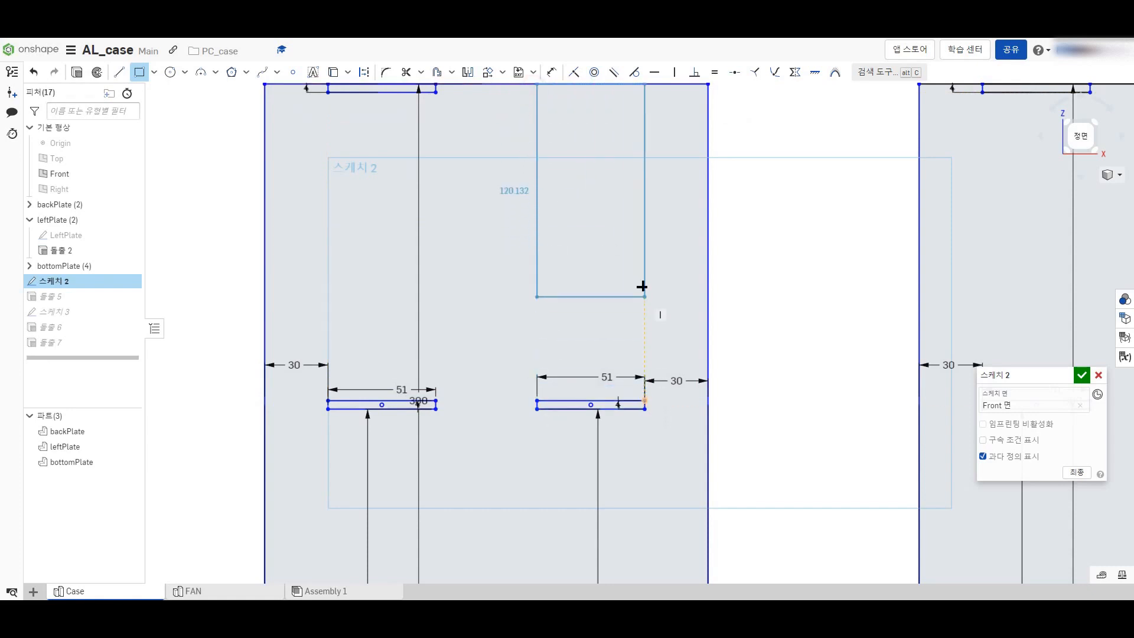
pyautogui.click(645, 282)
pyautogui.hotkey('ctrl', 'z')
pyautogui.scroll(-3, 388, 271)
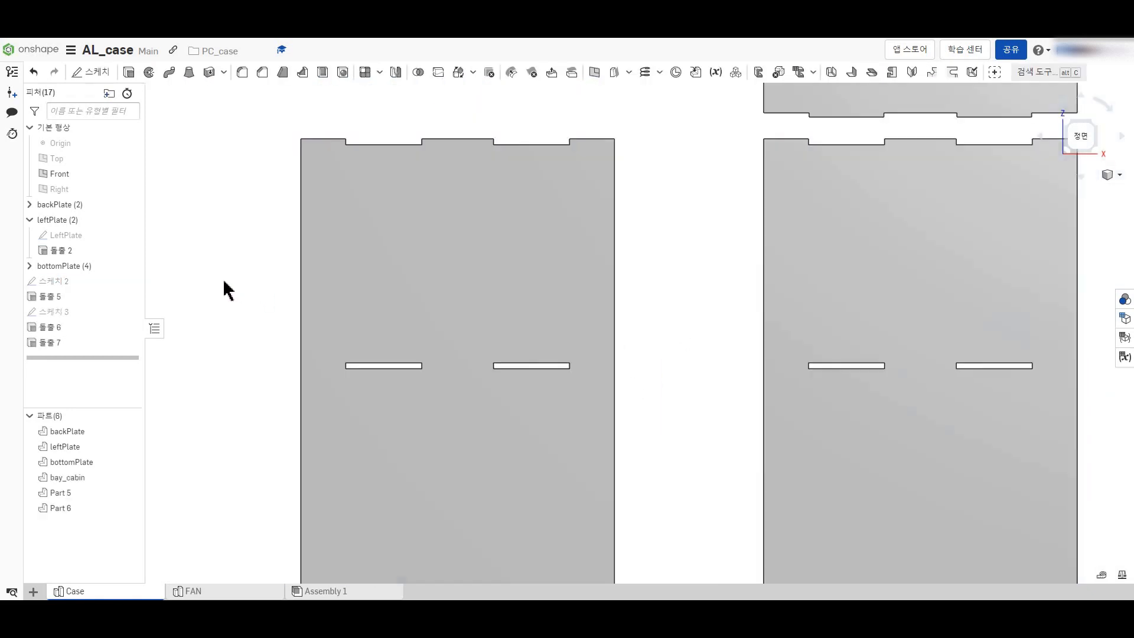
pyautogui.scroll(-5, 225, 290)
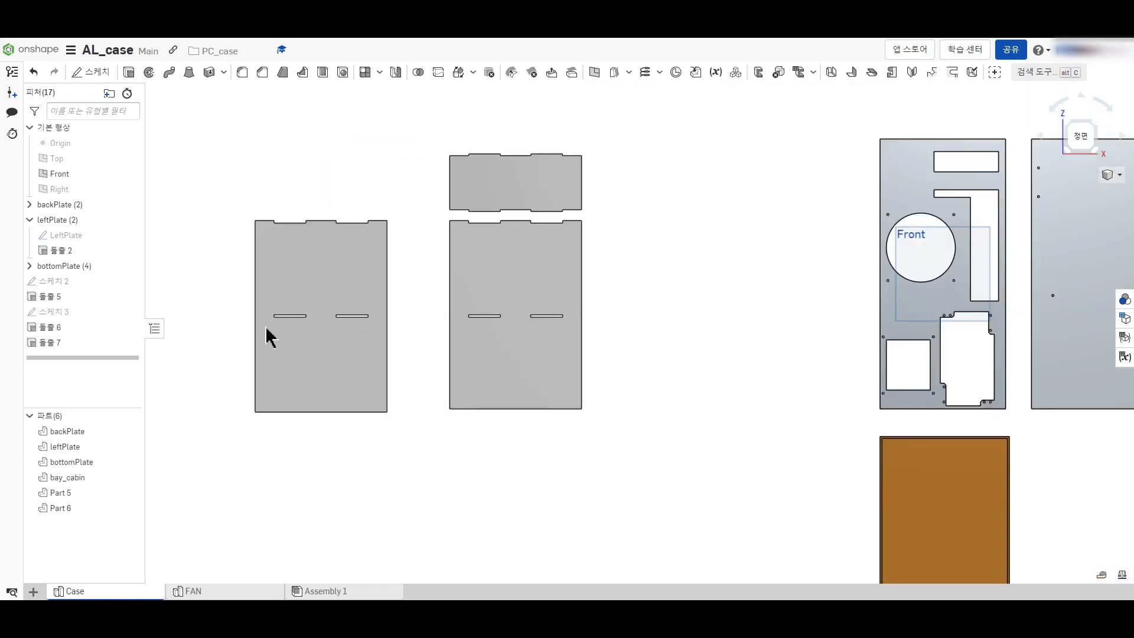
# Step: Return to Assembly 1 and insert a second instance of Part 5, the tabbed divider, from the Case part studio
pyautogui.click(313, 591)
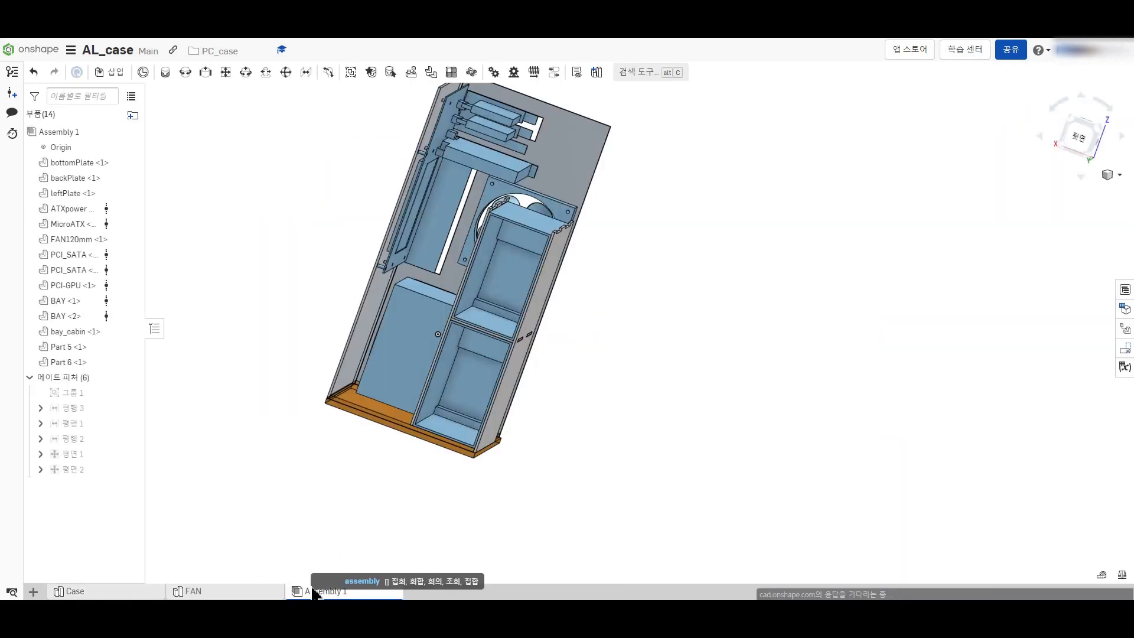
pyautogui.moveTo(588, 244); pyautogui.dragTo(537, 246, button='right')
pyautogui.scroll(5, 478, 221)
pyautogui.scroll(-3, 458, 242)
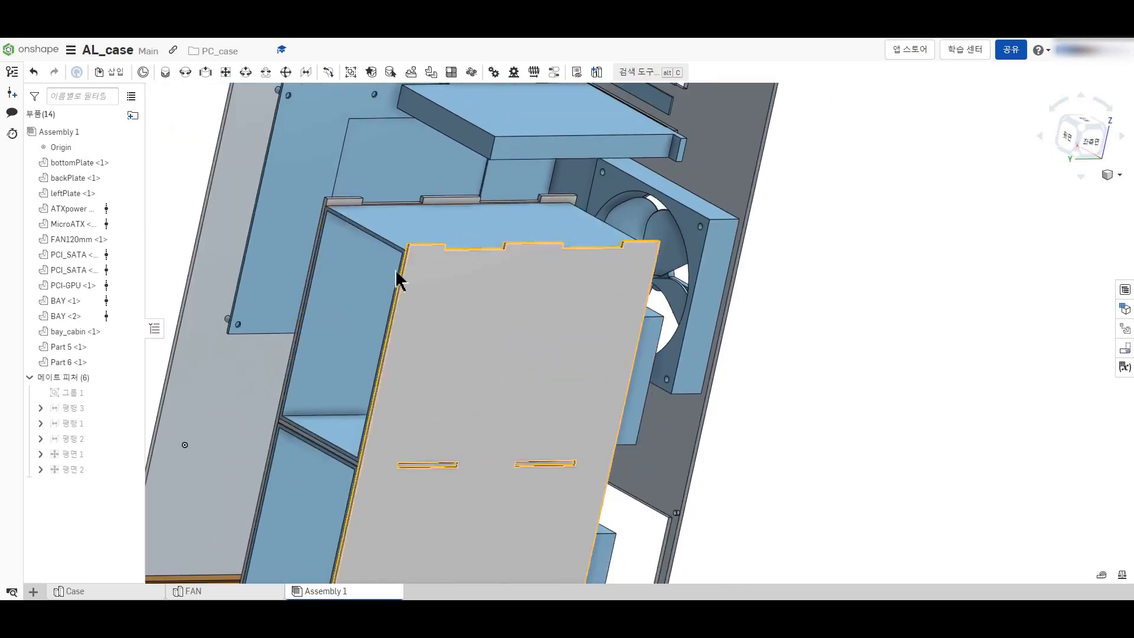
pyautogui.click(94, 73)
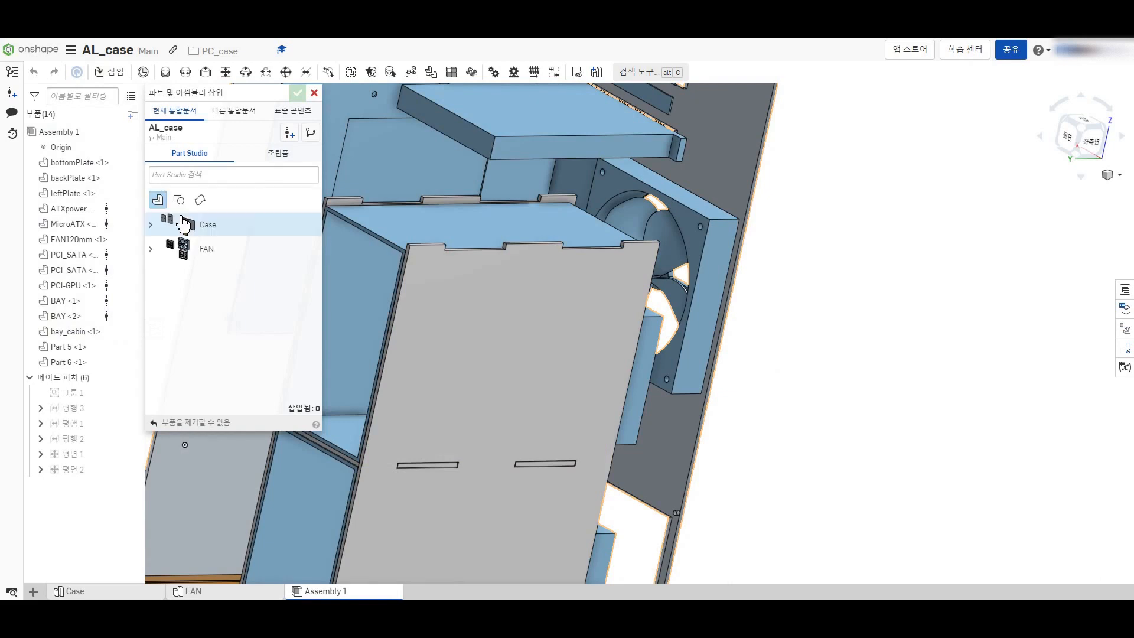
pyautogui.click(156, 225)
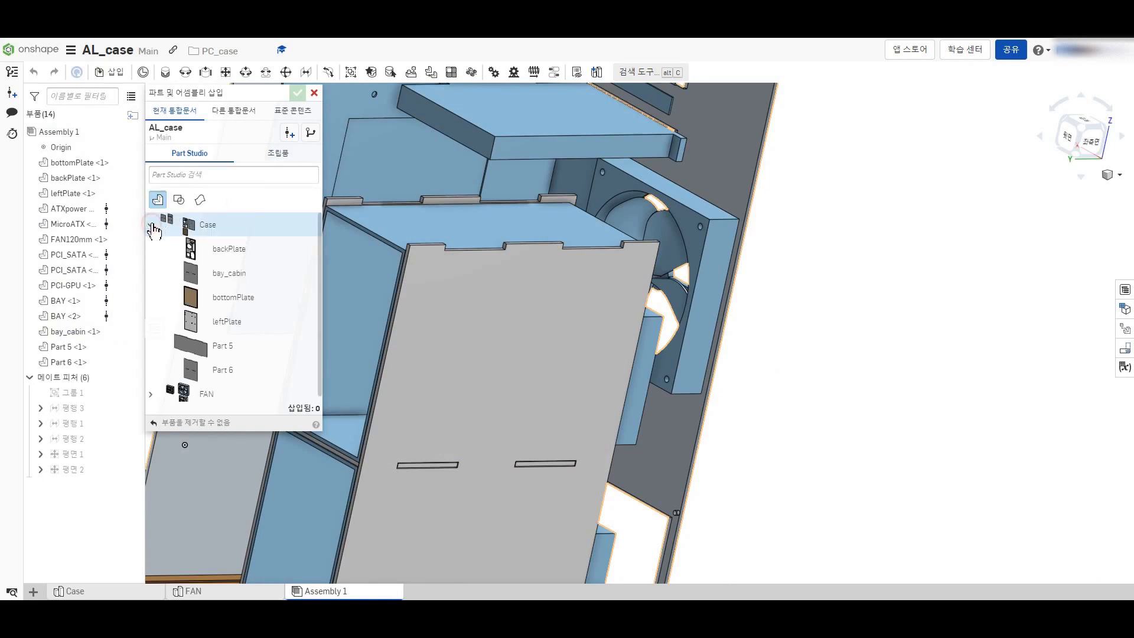
pyautogui.click(215, 349)
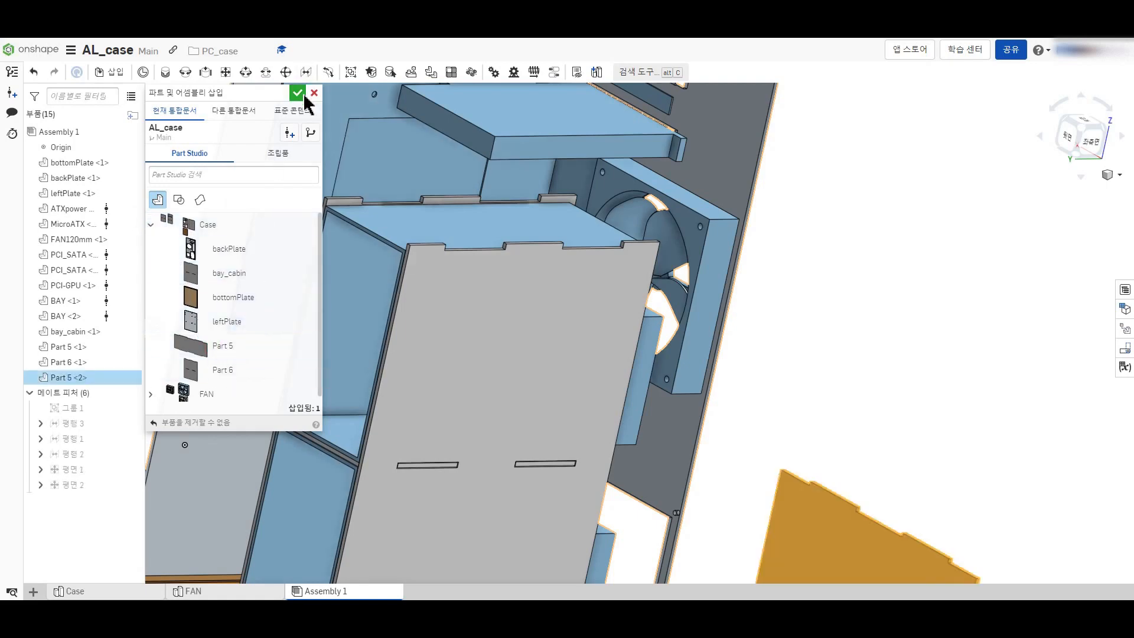
pyautogui.click(298, 93)
# Step: Finish the insertion and rotate the second Part 5 by 90 degrees about two axes so it lies horizontally, tabs facing the side plates
pyautogui.scroll(-3, 579, 307)
pyautogui.click(638, 361)
pyautogui.scroll(3, 638, 356)
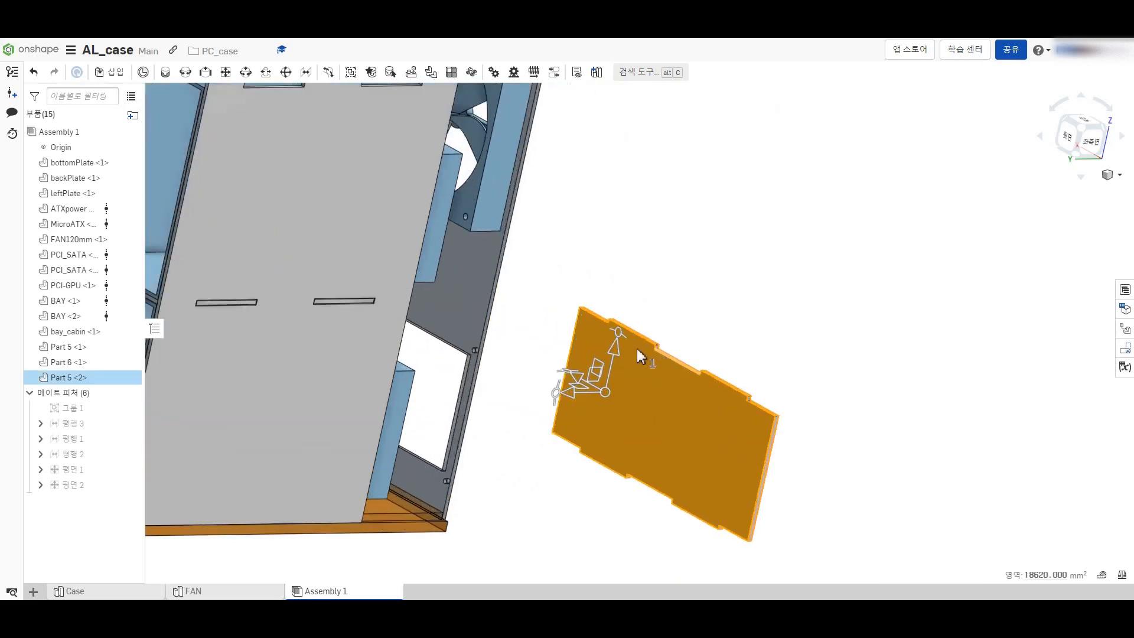
pyautogui.moveTo(559, 402); pyautogui.dragTo(619, 330)
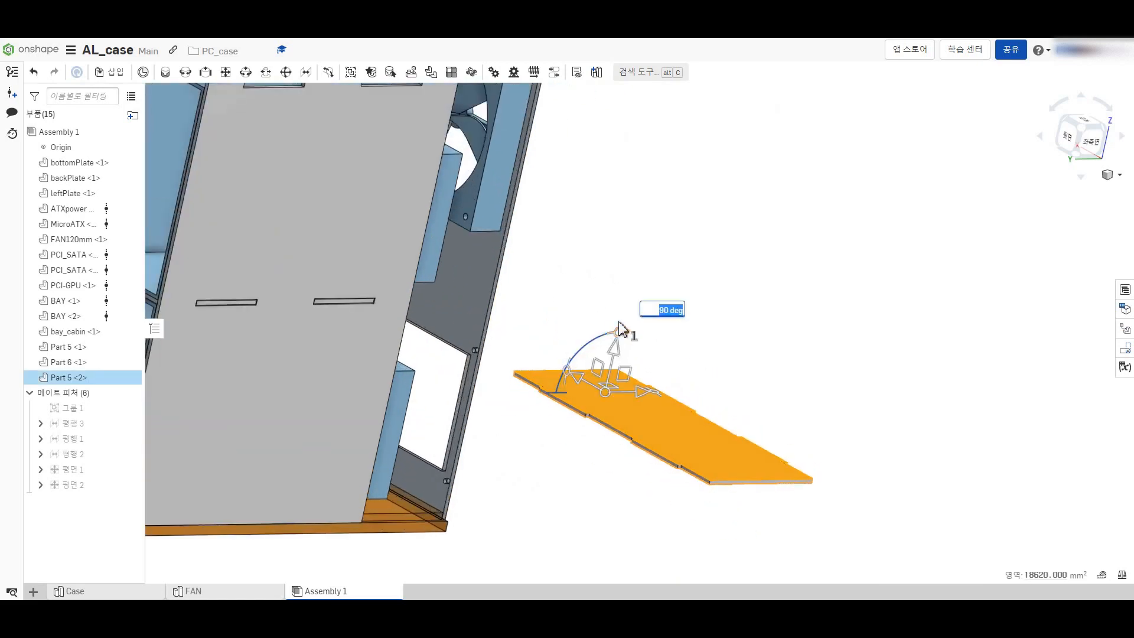
pyautogui.moveTo(653, 392); pyautogui.dragTo(659, 436)
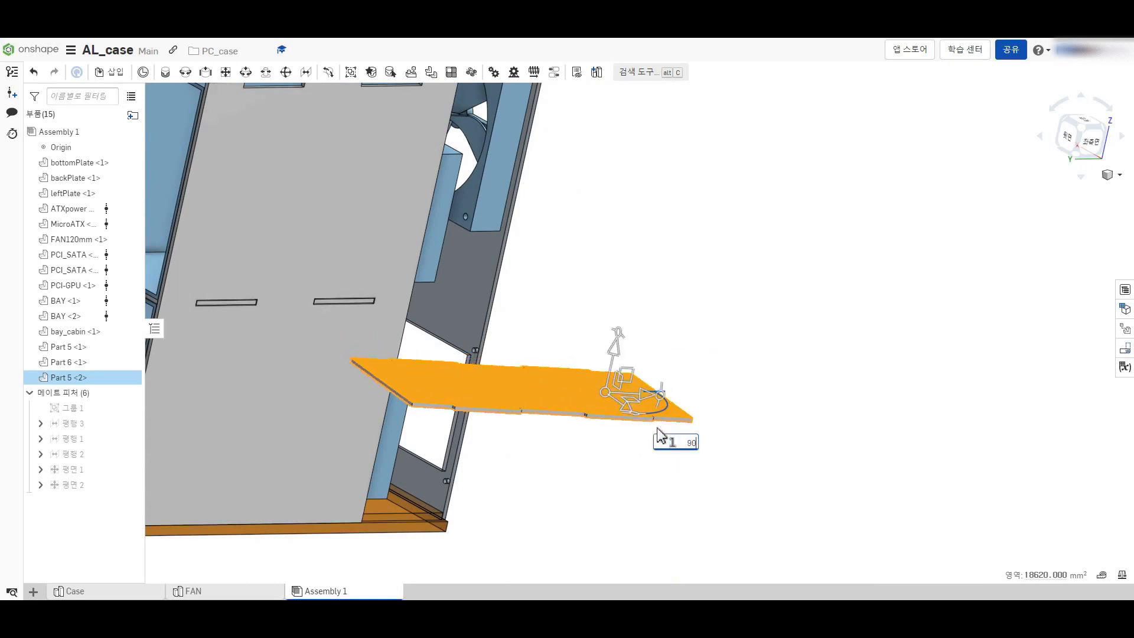
pyautogui.write('90')
pyautogui.press('Return')
# Step: Move the horizontal Part 5 copy toward the side plate and raise it to the height of the plate's upper notches
pyautogui.moveTo(612, 353); pyautogui.dragTo(640, 239)
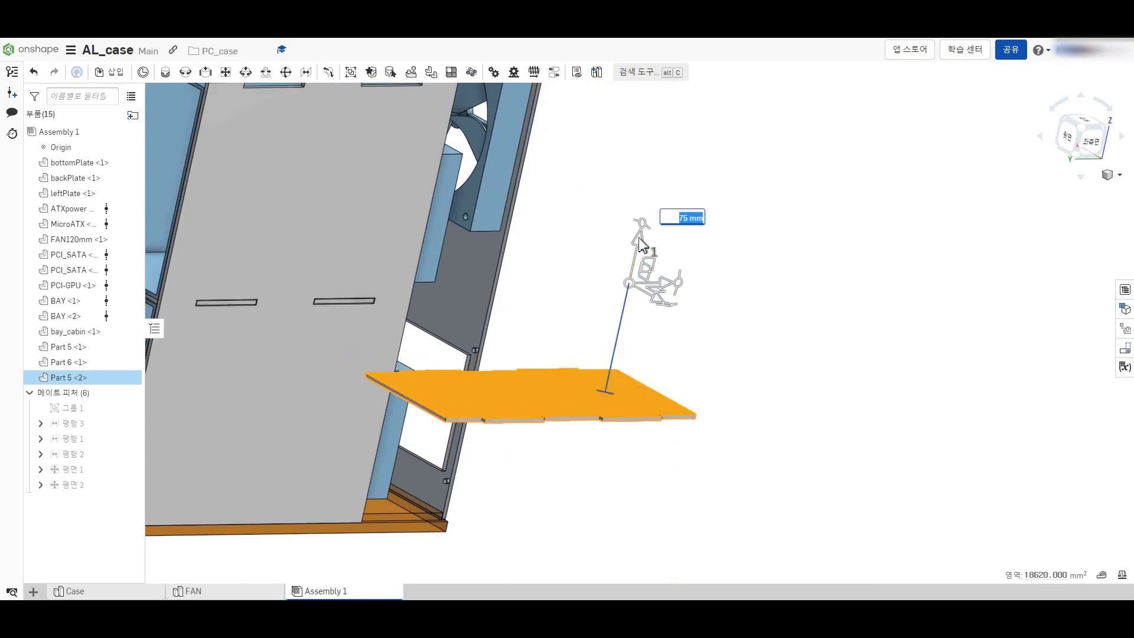
pyautogui.click(1083, 154)
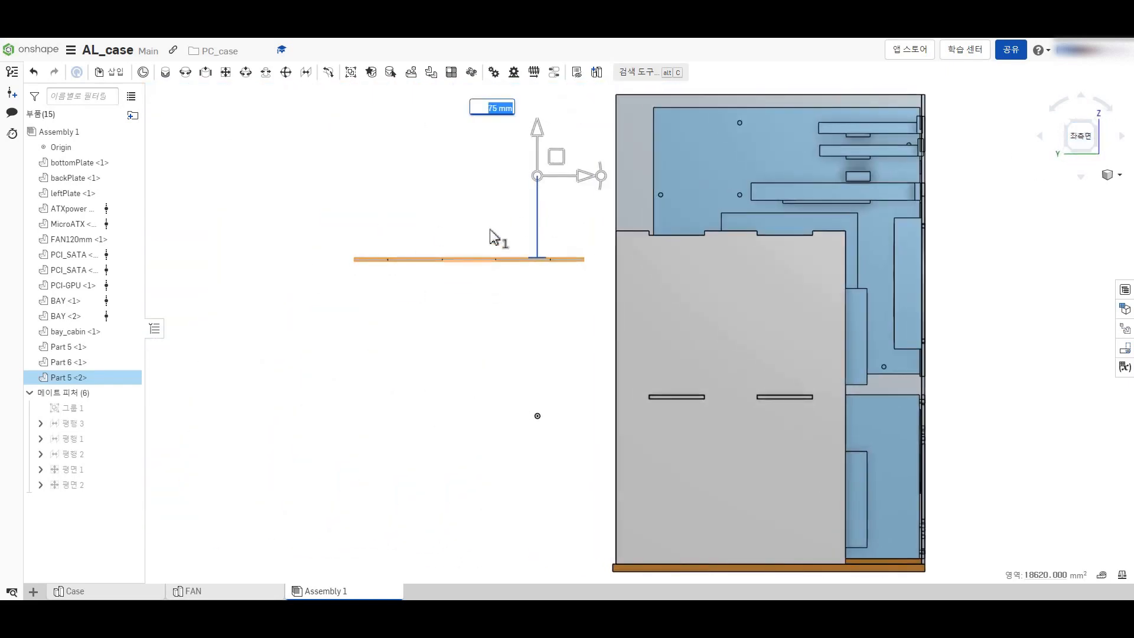
pyautogui.scroll(3, 547, 192)
pyautogui.moveTo(579, 169); pyautogui.dragTo(696, 188)
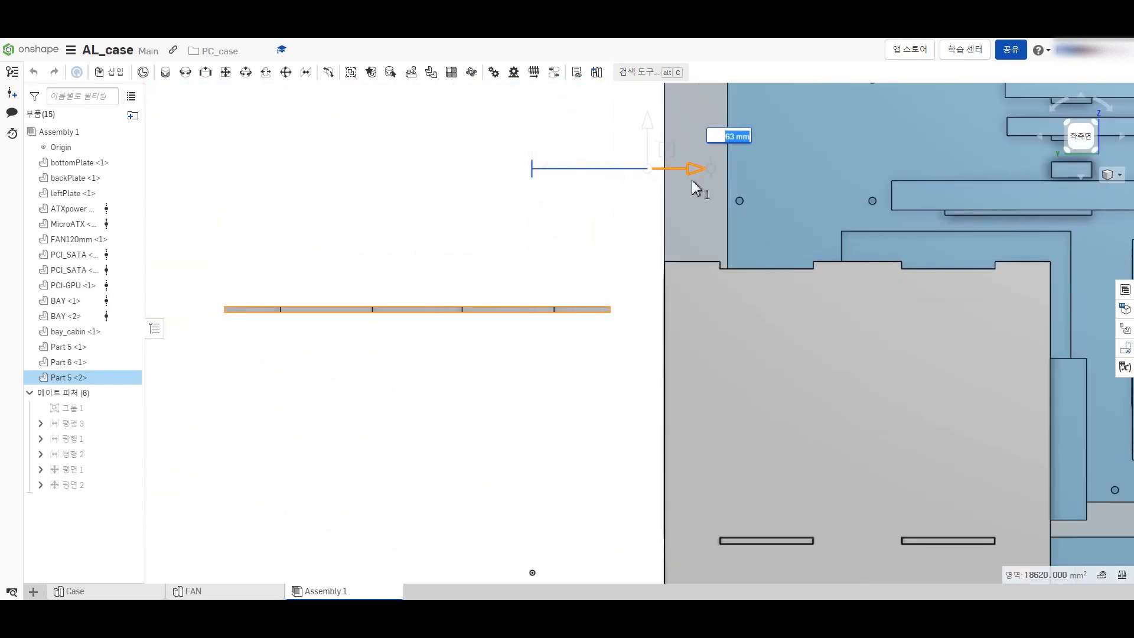
pyautogui.scroll(3, 659, 295)
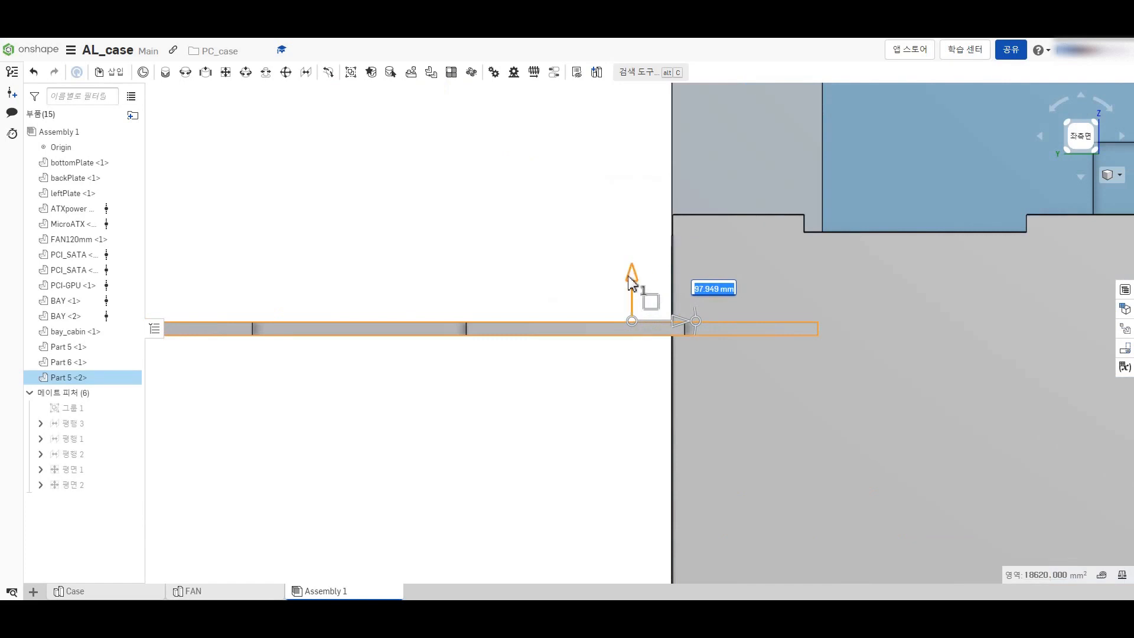
pyautogui.moveTo(631, 276); pyautogui.dragTo(635, 178)
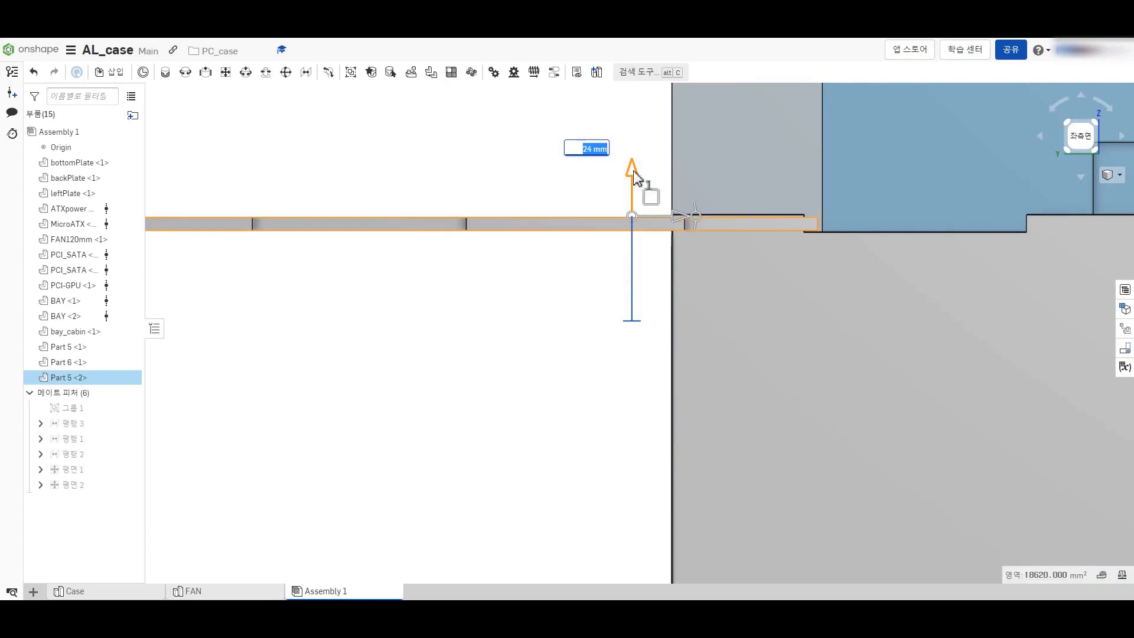
# Step: Slide the Part 5 copy about 176.7 mm along the side plate until its tabs line up with the upper notches
pyautogui.scroll(-5, 636, 177)
pyautogui.moveTo(661, 217); pyautogui.dragTo(949, 216)
pyautogui.scroll(5, 951, 216)
pyautogui.moveTo(876, 211); pyautogui.dragTo(970, 212)
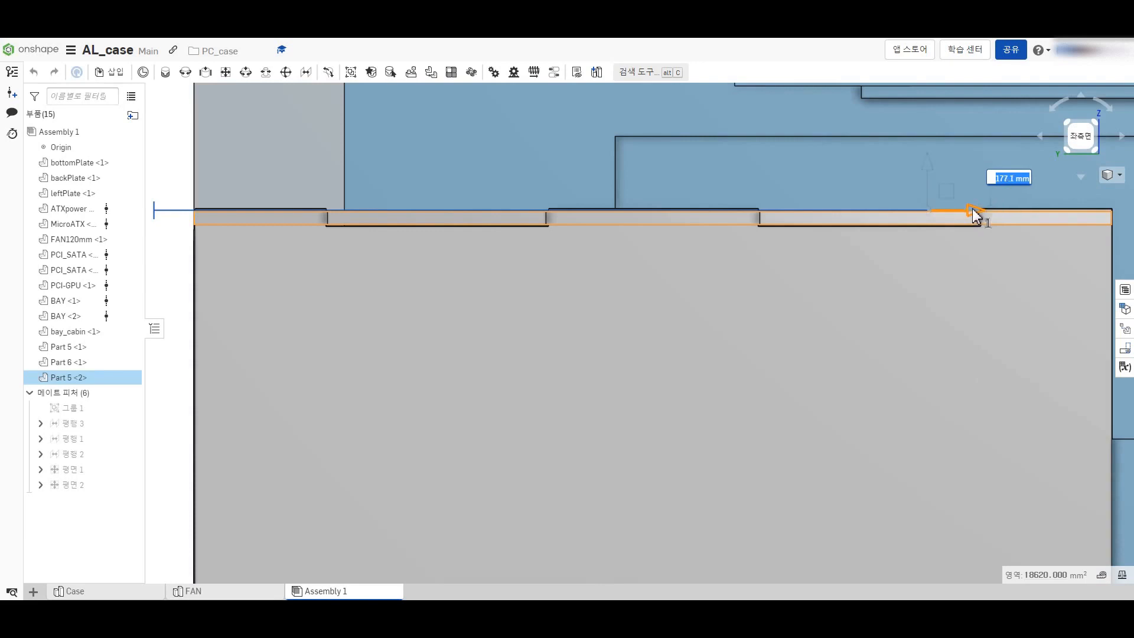
pyautogui.scroll(-3, 974, 209)
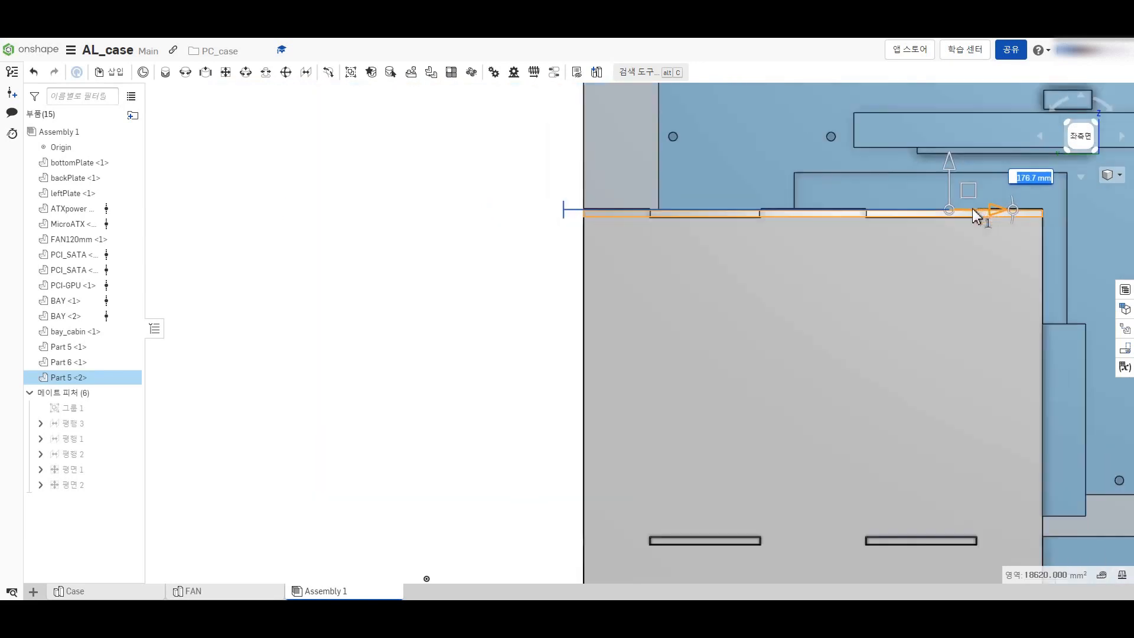
pyautogui.click(486, 240)
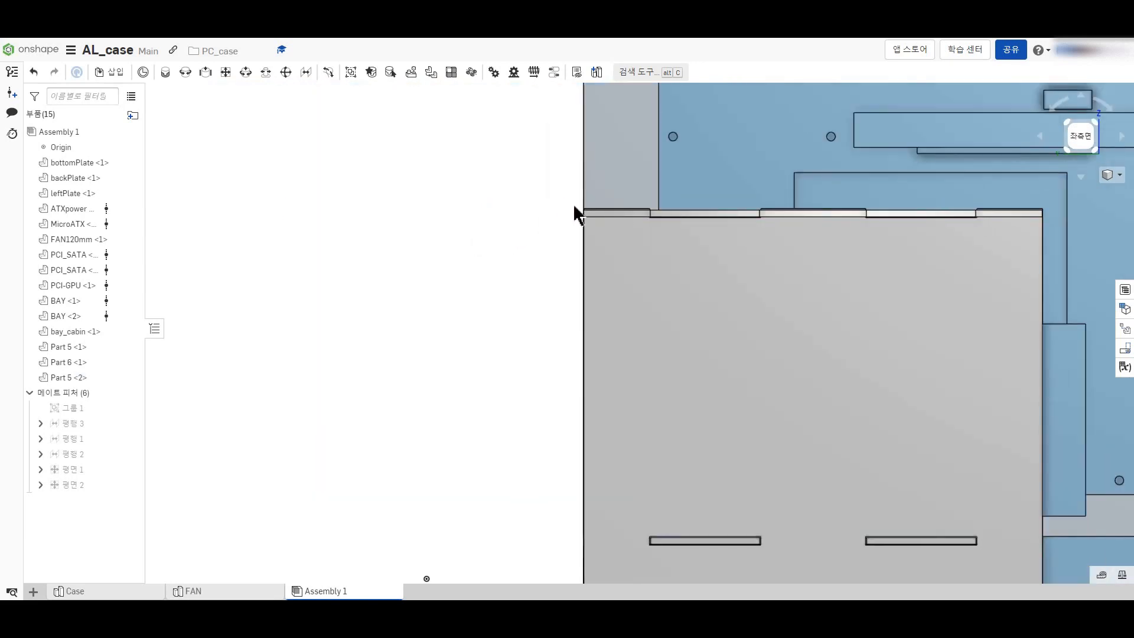
# Step: Try raising the Part 5 copy by 223 mm
pyautogui.scroll(4, 590, 203)
pyautogui.moveTo(478, 243); pyautogui.dragTo(482, 268, button='right')
pyautogui.scroll(-6, 482, 275)
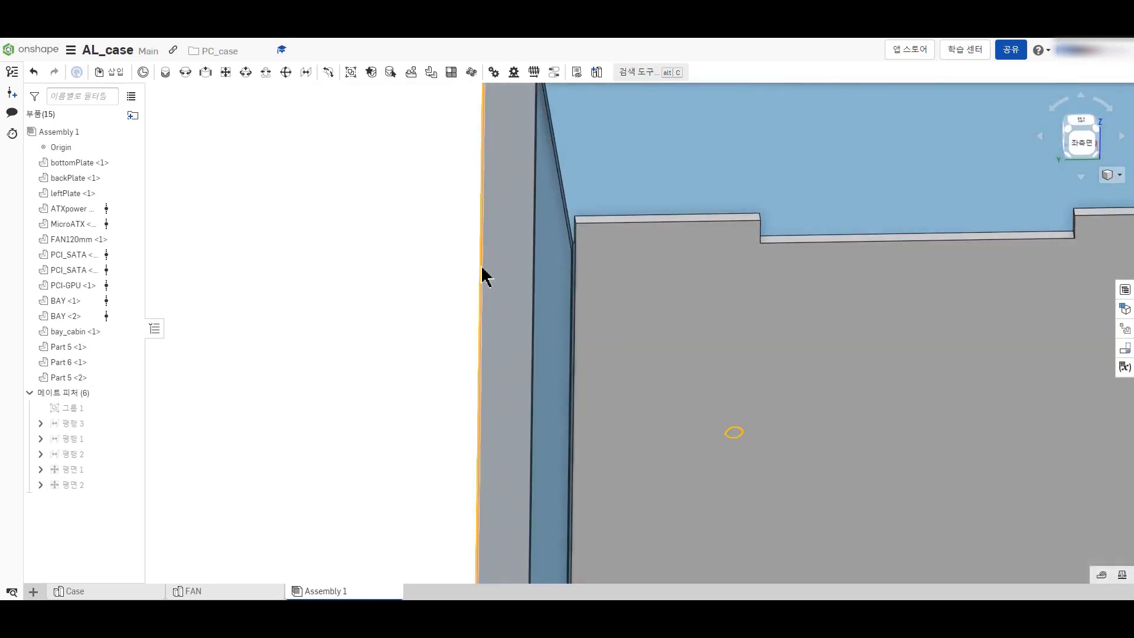
pyautogui.scroll(4, 491, 281)
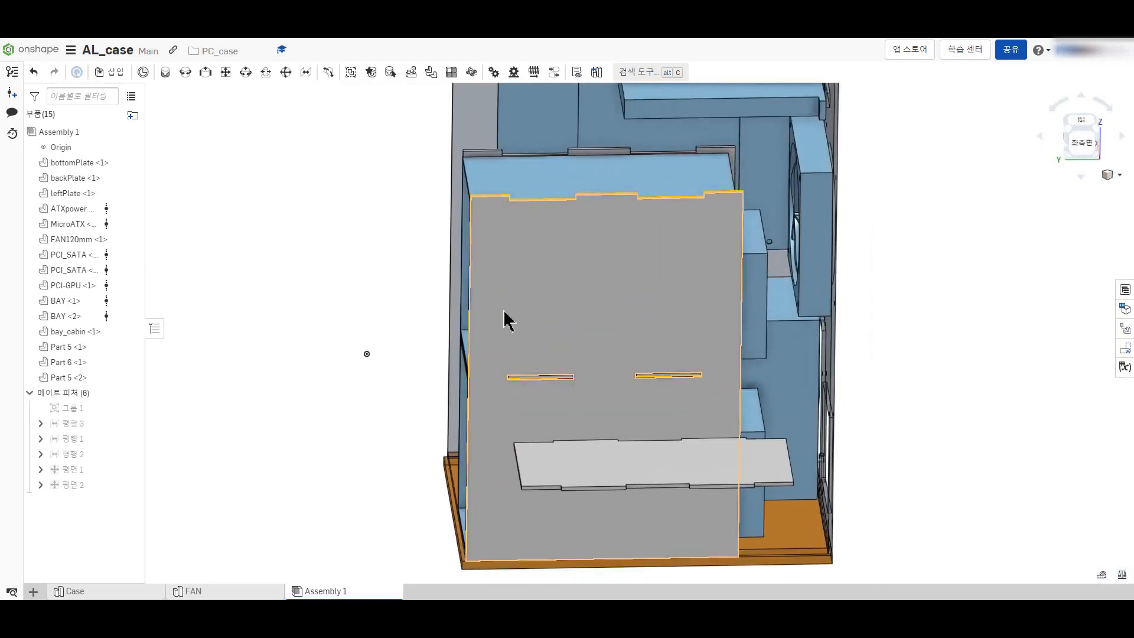
pyautogui.click(564, 468)
pyautogui.moveTo(565, 467); pyautogui.dragTo(580, 170)
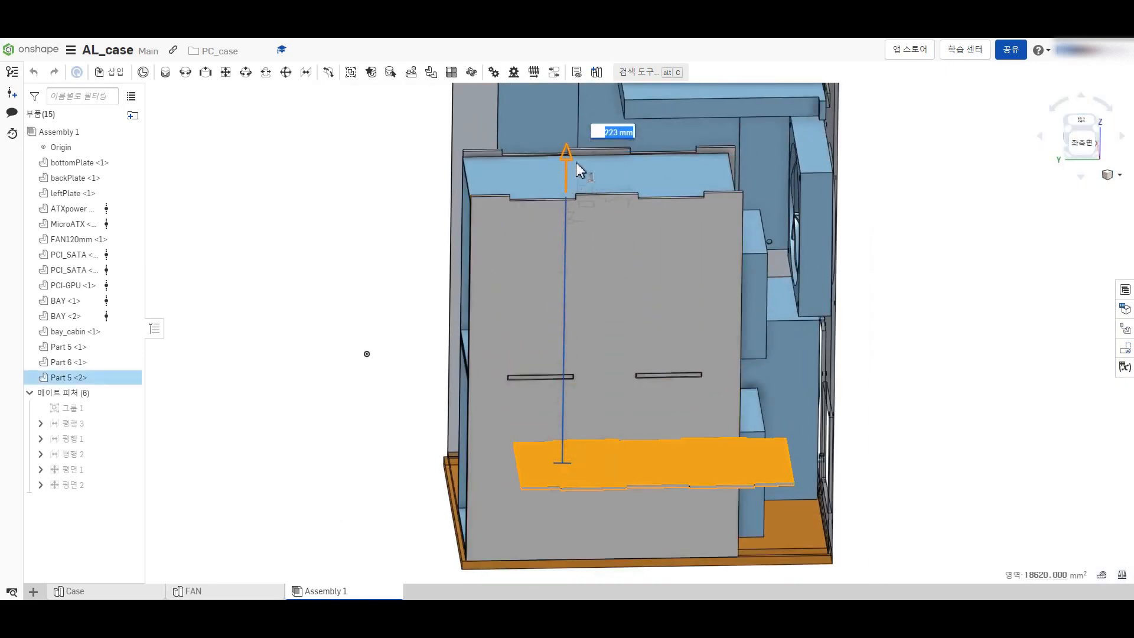
pyautogui.click(1084, 149)
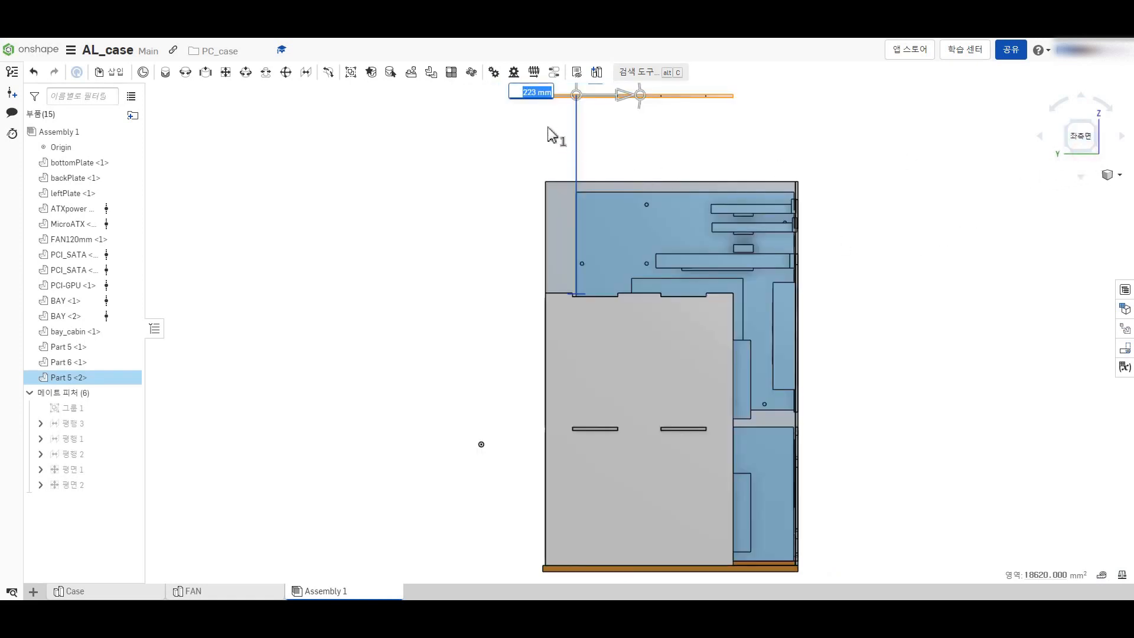
pyautogui.scroll(3, 555, 177)
pyautogui.scroll(-4, 573, 148)
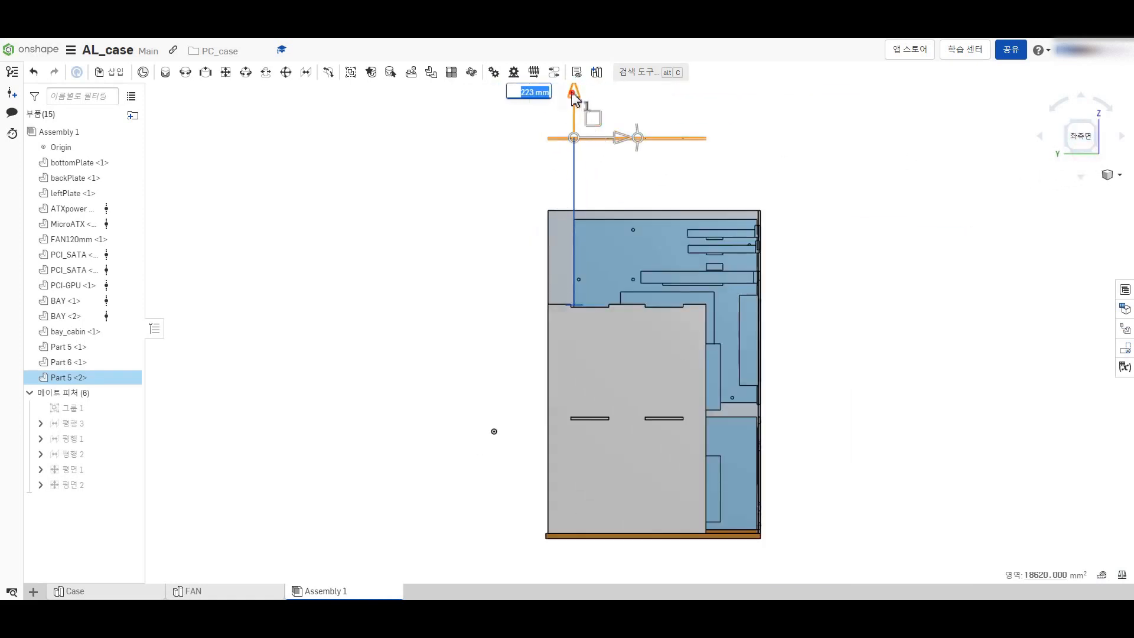
# Step: Lower the Part 5 copy back to the side plate's upper notches, offset -0.2 mm from where it was picked up
pyautogui.moveTo(574, 98); pyautogui.dragTo(555, 241)
pyautogui.scroll(5, 544, 262)
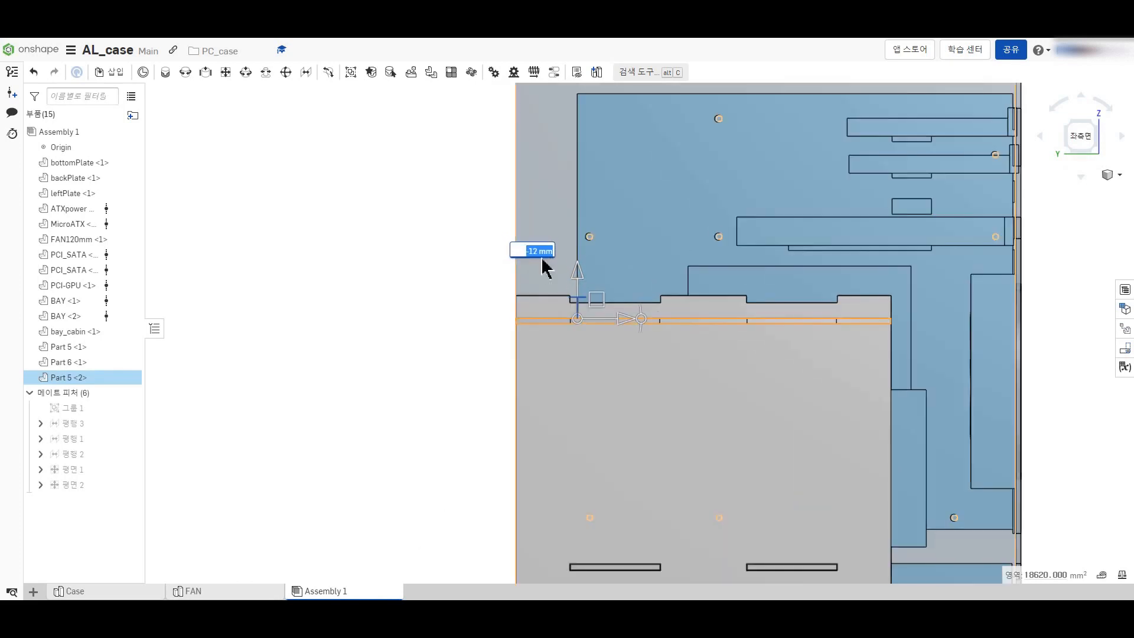
pyautogui.moveTo(562, 435); pyautogui.dragTo(562, 294)
pyautogui.scroll(-4, 562, 294)
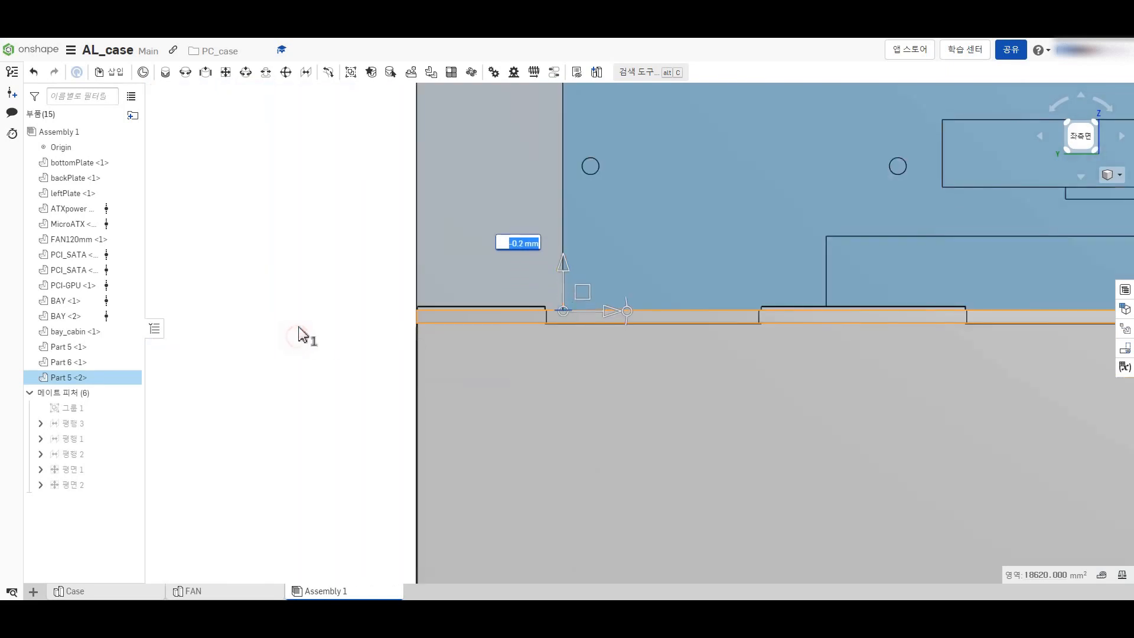
pyautogui.scroll(-8, 306, 326)
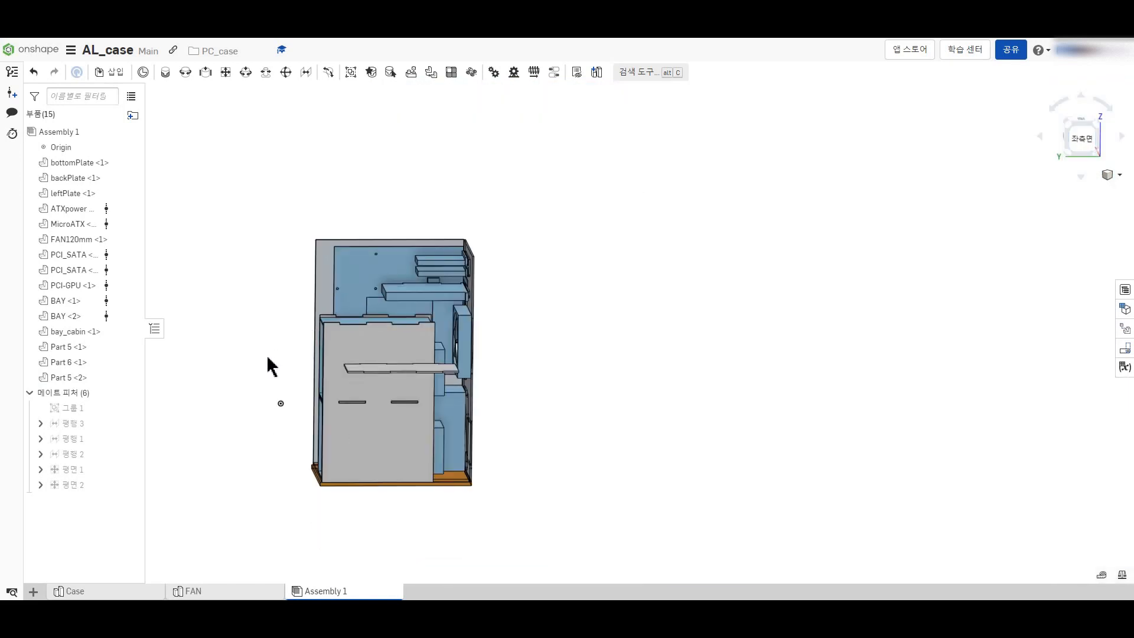
# Step: In the back view, slide the Part 5 copy sideways into the case so it spans the two side plates above the upper bay
pyautogui.moveTo(269, 367); pyautogui.dragTo(515, 337, button='right')
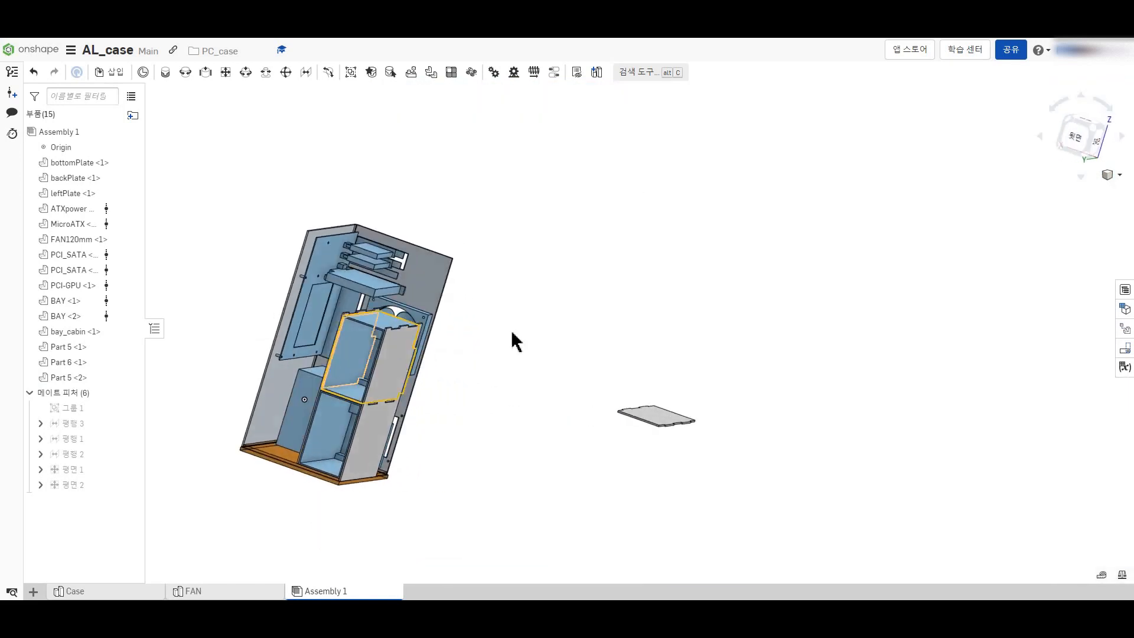
pyautogui.click(1066, 144)
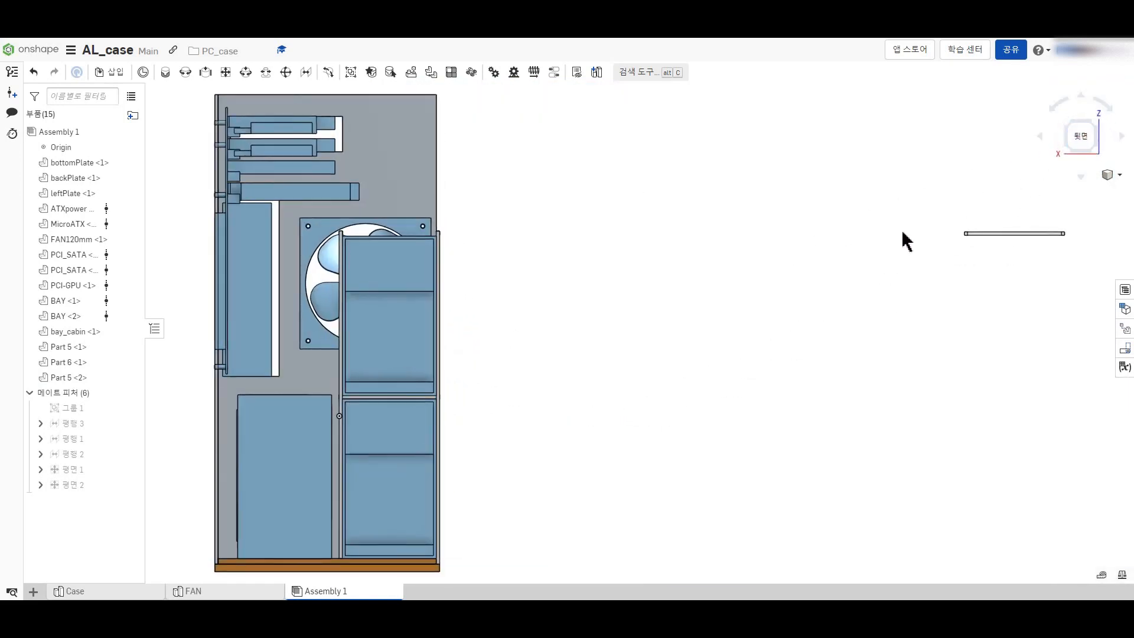
pyautogui.click(1012, 241)
pyautogui.moveTo(1062, 234); pyautogui.dragTo(605, 247)
pyautogui.scroll(15, 387, 235)
pyautogui.click(733, 304)
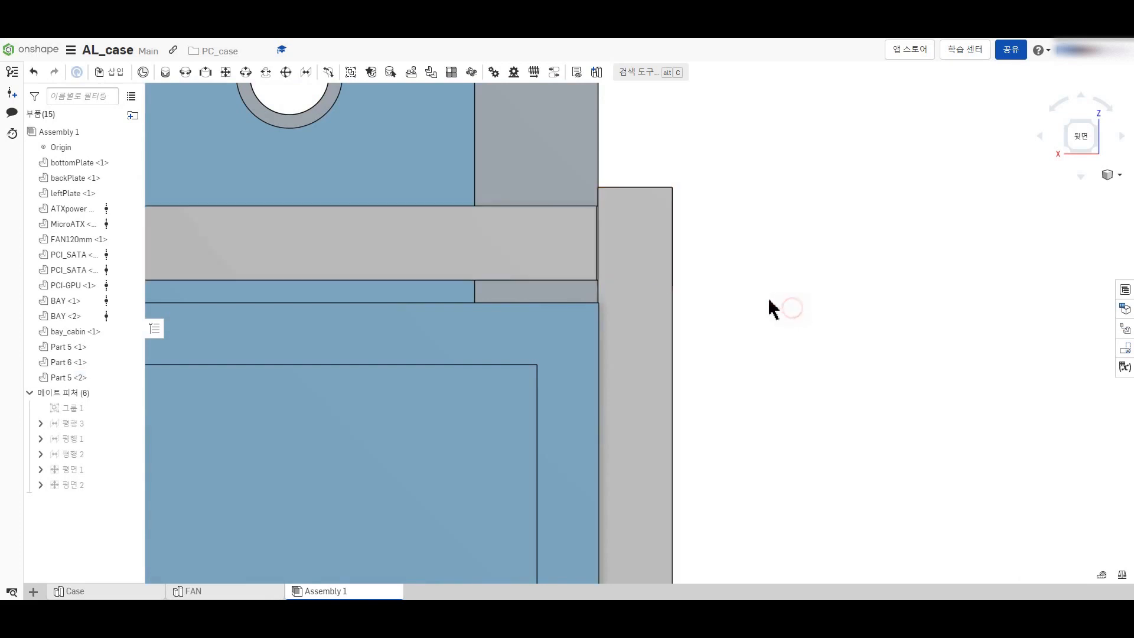
# Step: Examine the joints between the upper panel and both side plates, and the drive-bay enclosure from several angles
pyautogui.scroll(-10, 768, 305)
pyautogui.scroll(2, 366, 294)
pyautogui.scroll(8, 366, 294)
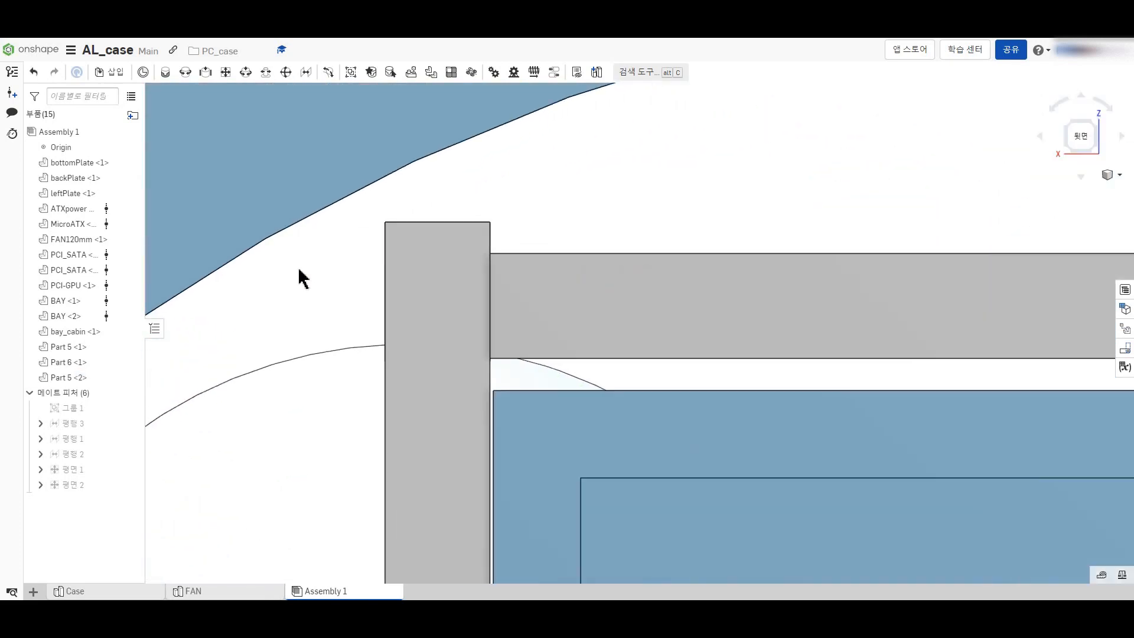
pyautogui.scroll(5, 476, 316)
pyautogui.scroll(2, 609, 241)
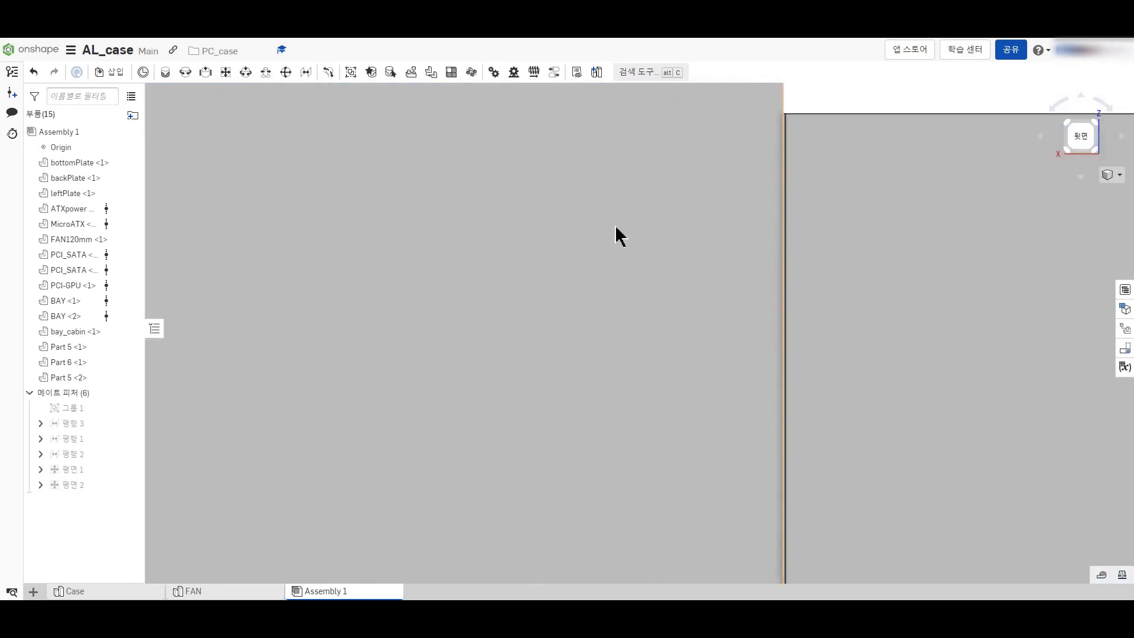
pyautogui.scroll(-8, 497, 258)
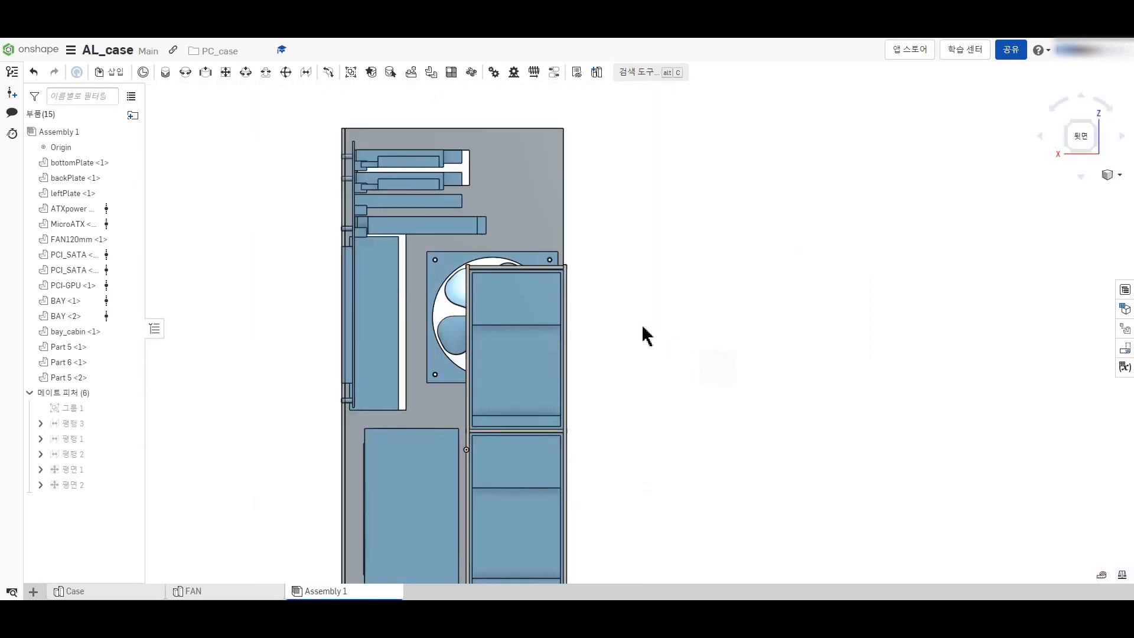
pyautogui.moveTo(678, 397); pyautogui.dragTo(626, 405, button='right')
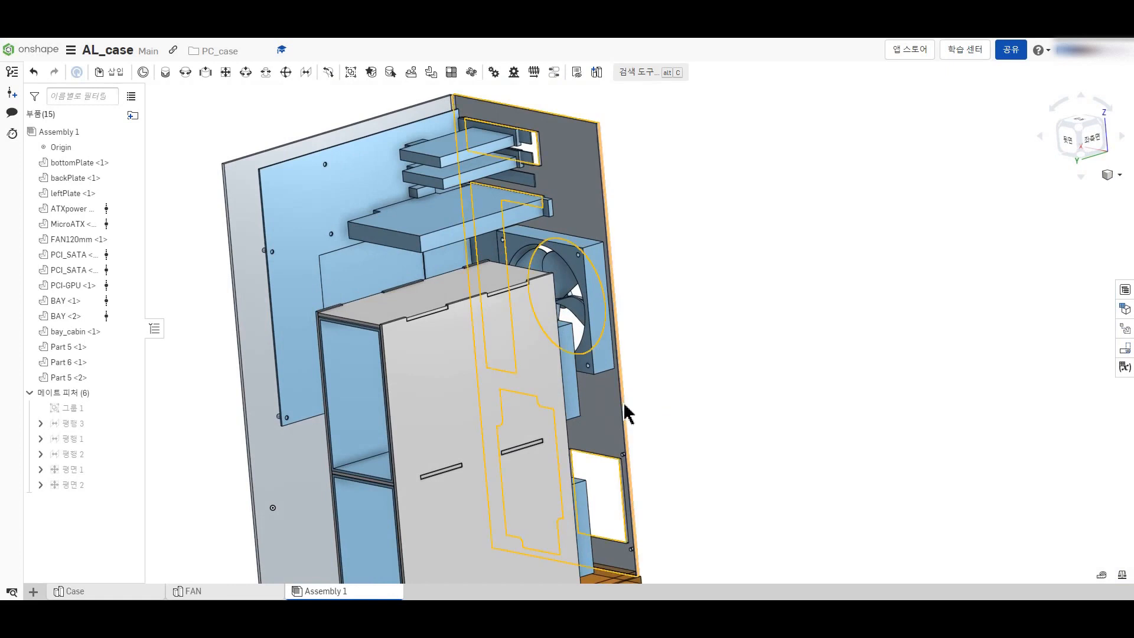
pyautogui.scroll(-5, 360, 435)
pyautogui.scroll(6, 253, 390)
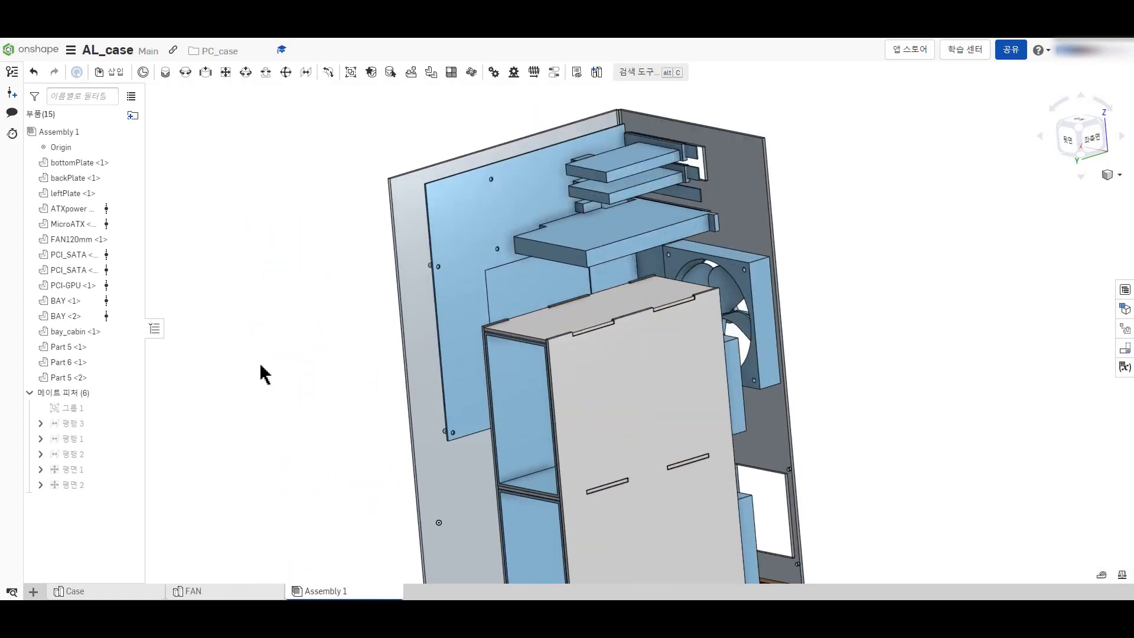
pyautogui.scroll(-2, 264, 376)
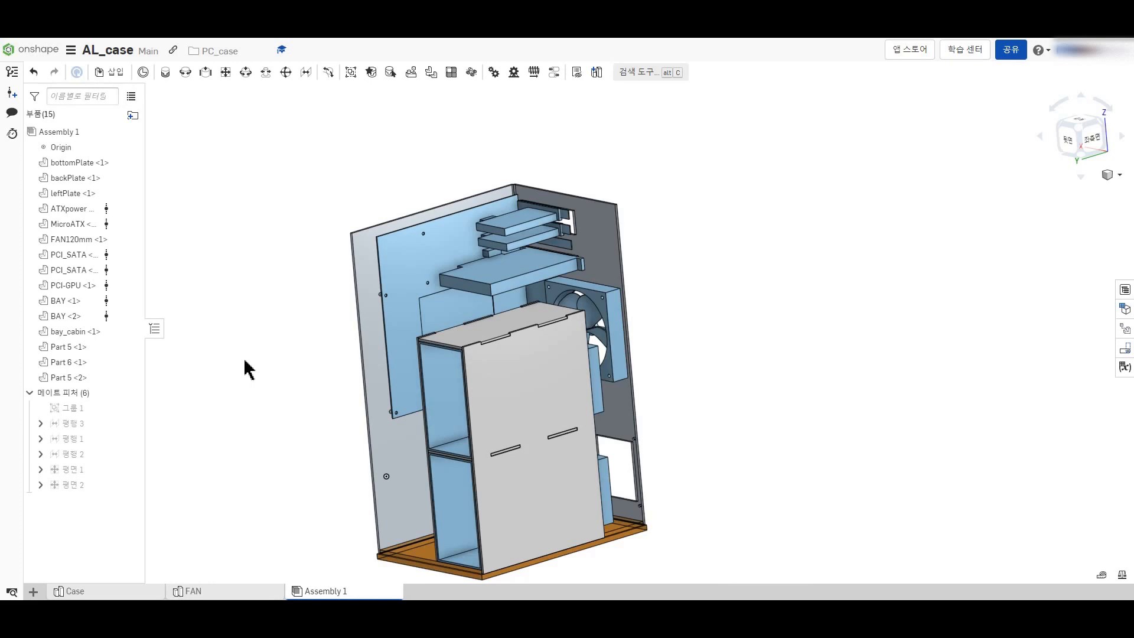
pyautogui.moveTo(244, 370)
pyautogui.mouseDown(button='right')
pyautogui.moveTo(221, 395)
pyautogui.moveTo(179, 400)
pyautogui.moveTo(250, 393)
pyautogui.moveTo(170, 393)
pyautogui.moveTo(215, 392)
pyautogui.moveTo(251, 411)
pyautogui.moveTo(235, 412)
pyautogui.moveTo(290, 412)
pyautogui.moveTo(232, 409)
pyautogui.moveTo(294, 423)
pyautogui.moveTo(310, 414)
pyautogui.moveTo(235, 398)
pyautogui.moveTo(228, 375)
pyautogui.mouseUp(button='right')
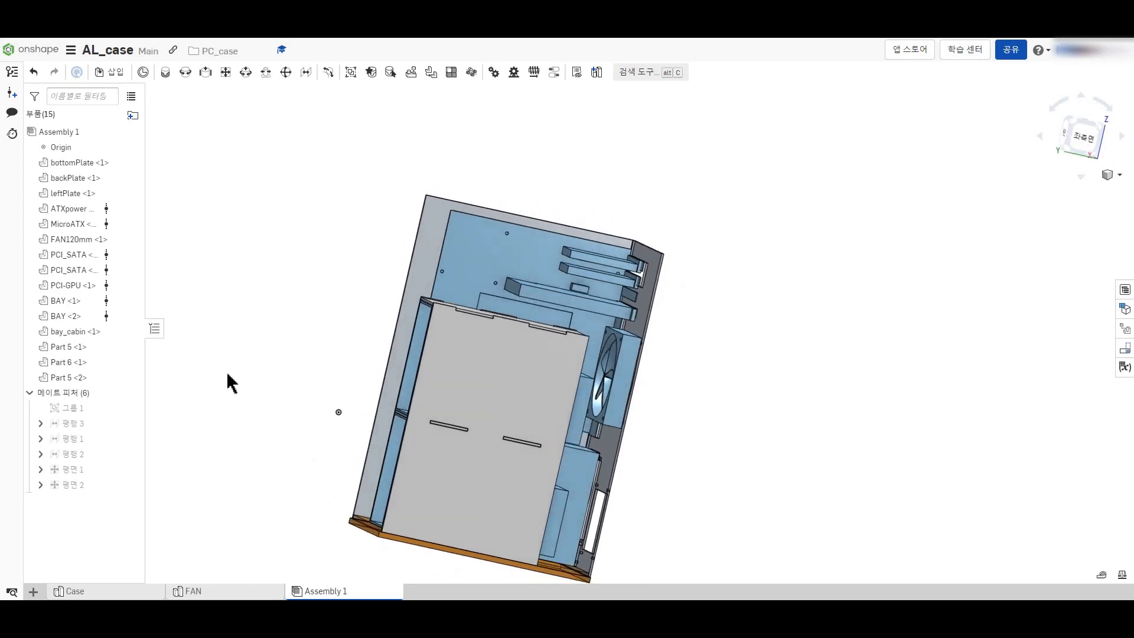
pyautogui.moveTo(228, 384)
pyautogui.mouseDown(button='right')
pyautogui.moveTo(260, 406)
pyautogui.moveTo(221, 381)
pyautogui.mouseUp(button='right')
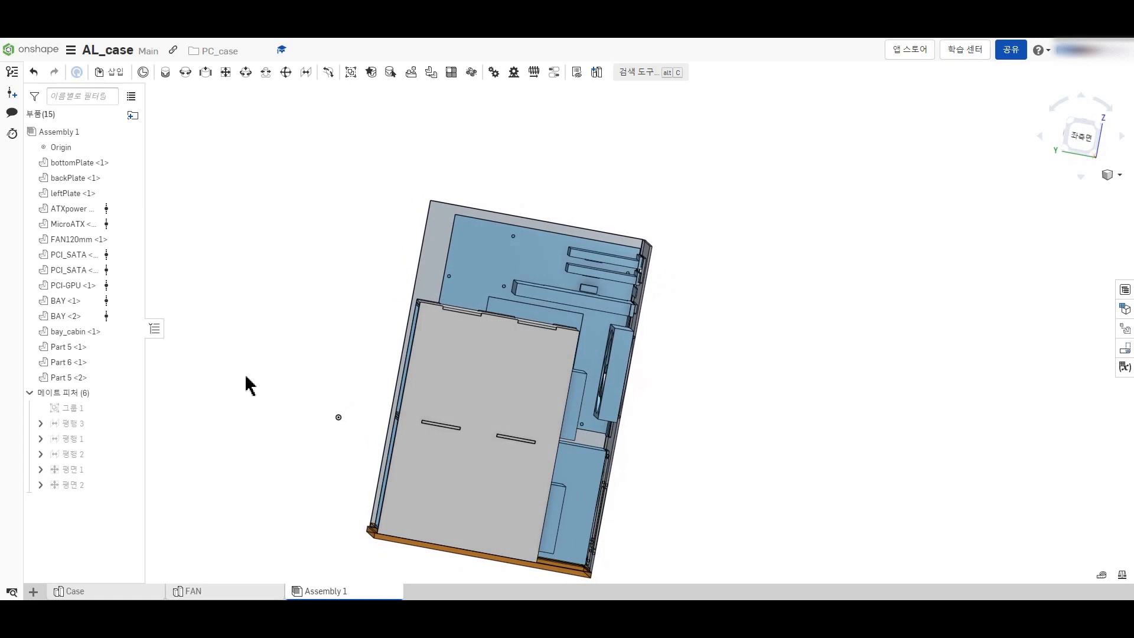
pyautogui.click(1088, 144)
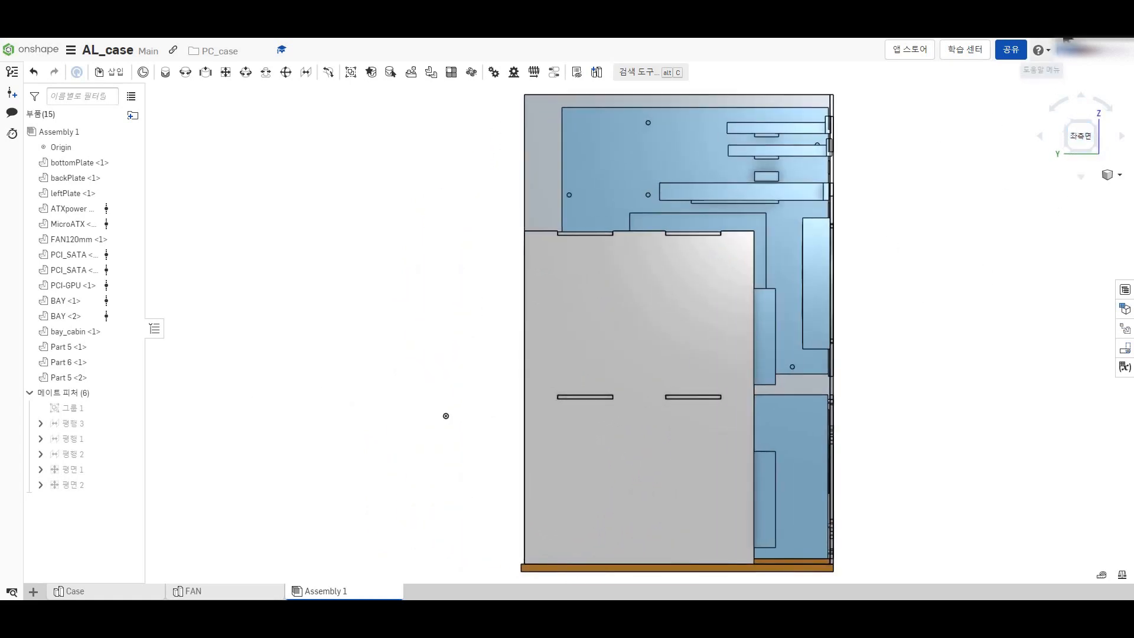